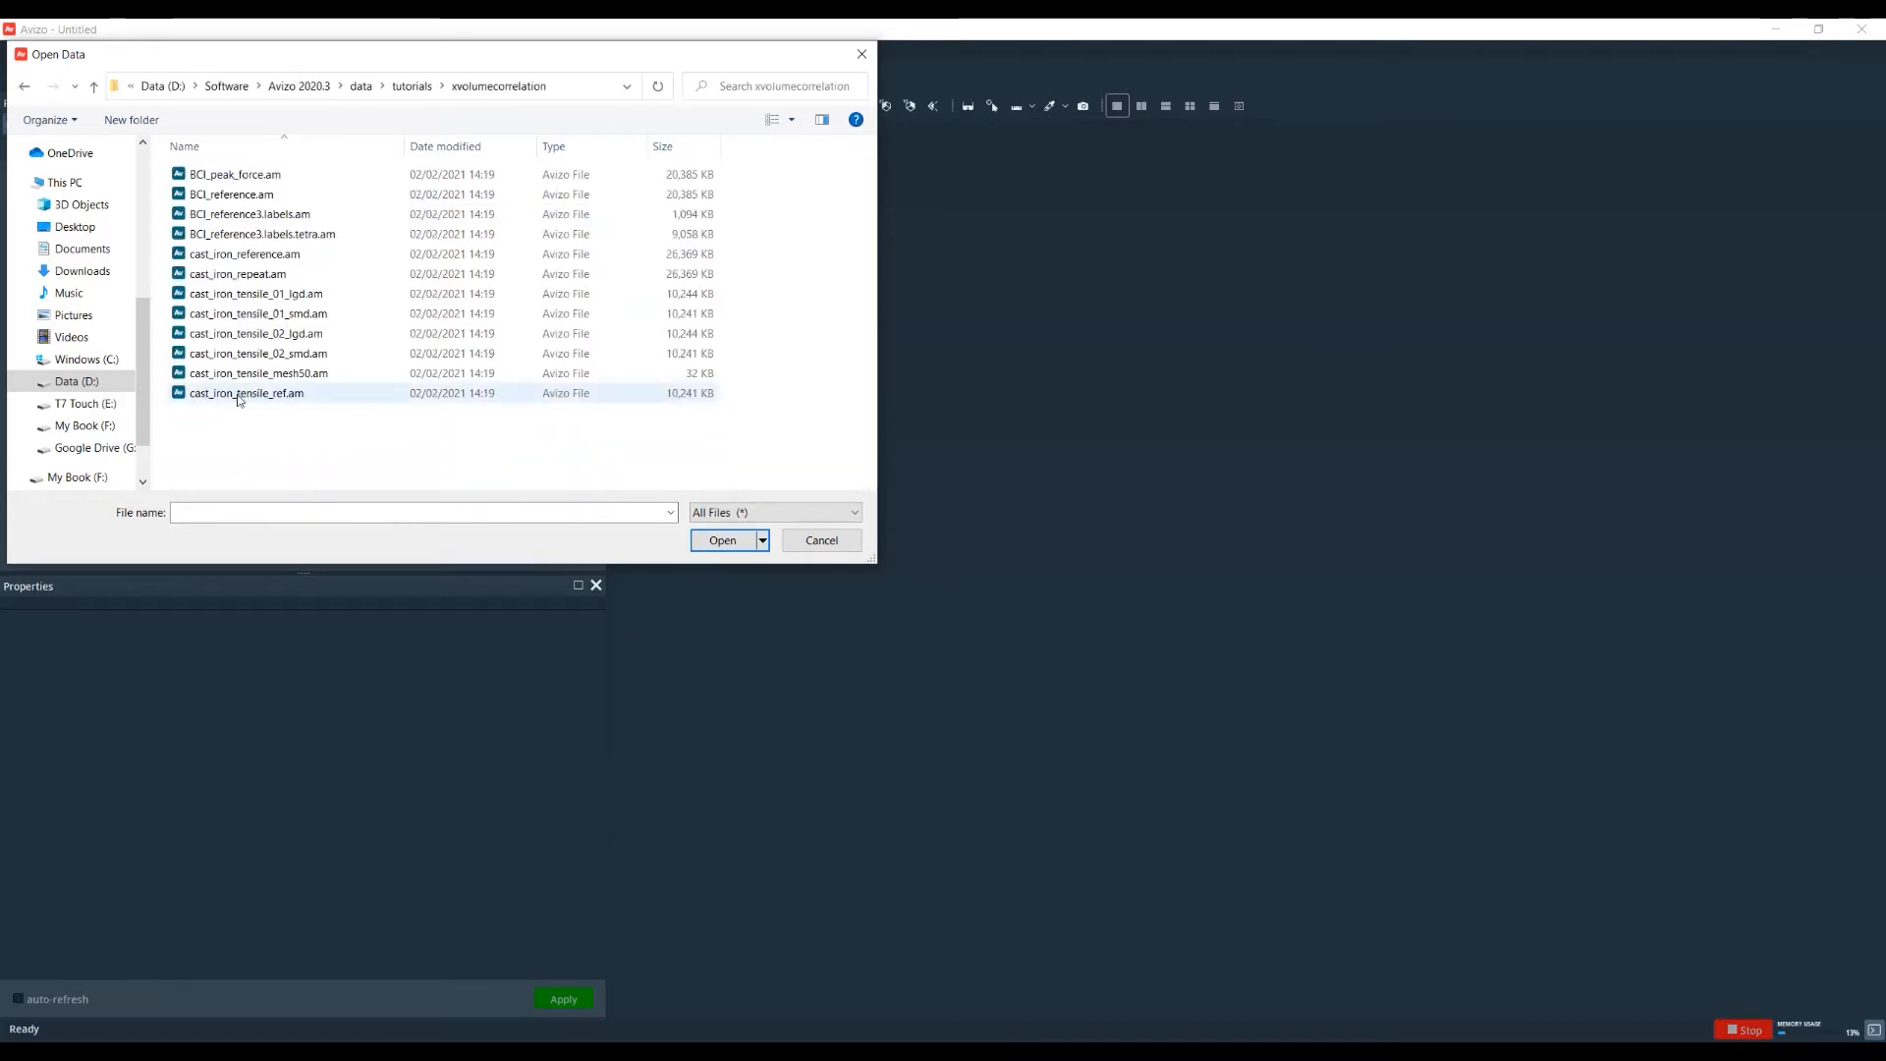
- Load the reference volume cast_iron_tensile_ref.am from the xvolumecorrelation tutorial folder and view its slice at an angle
double_click(238, 395)
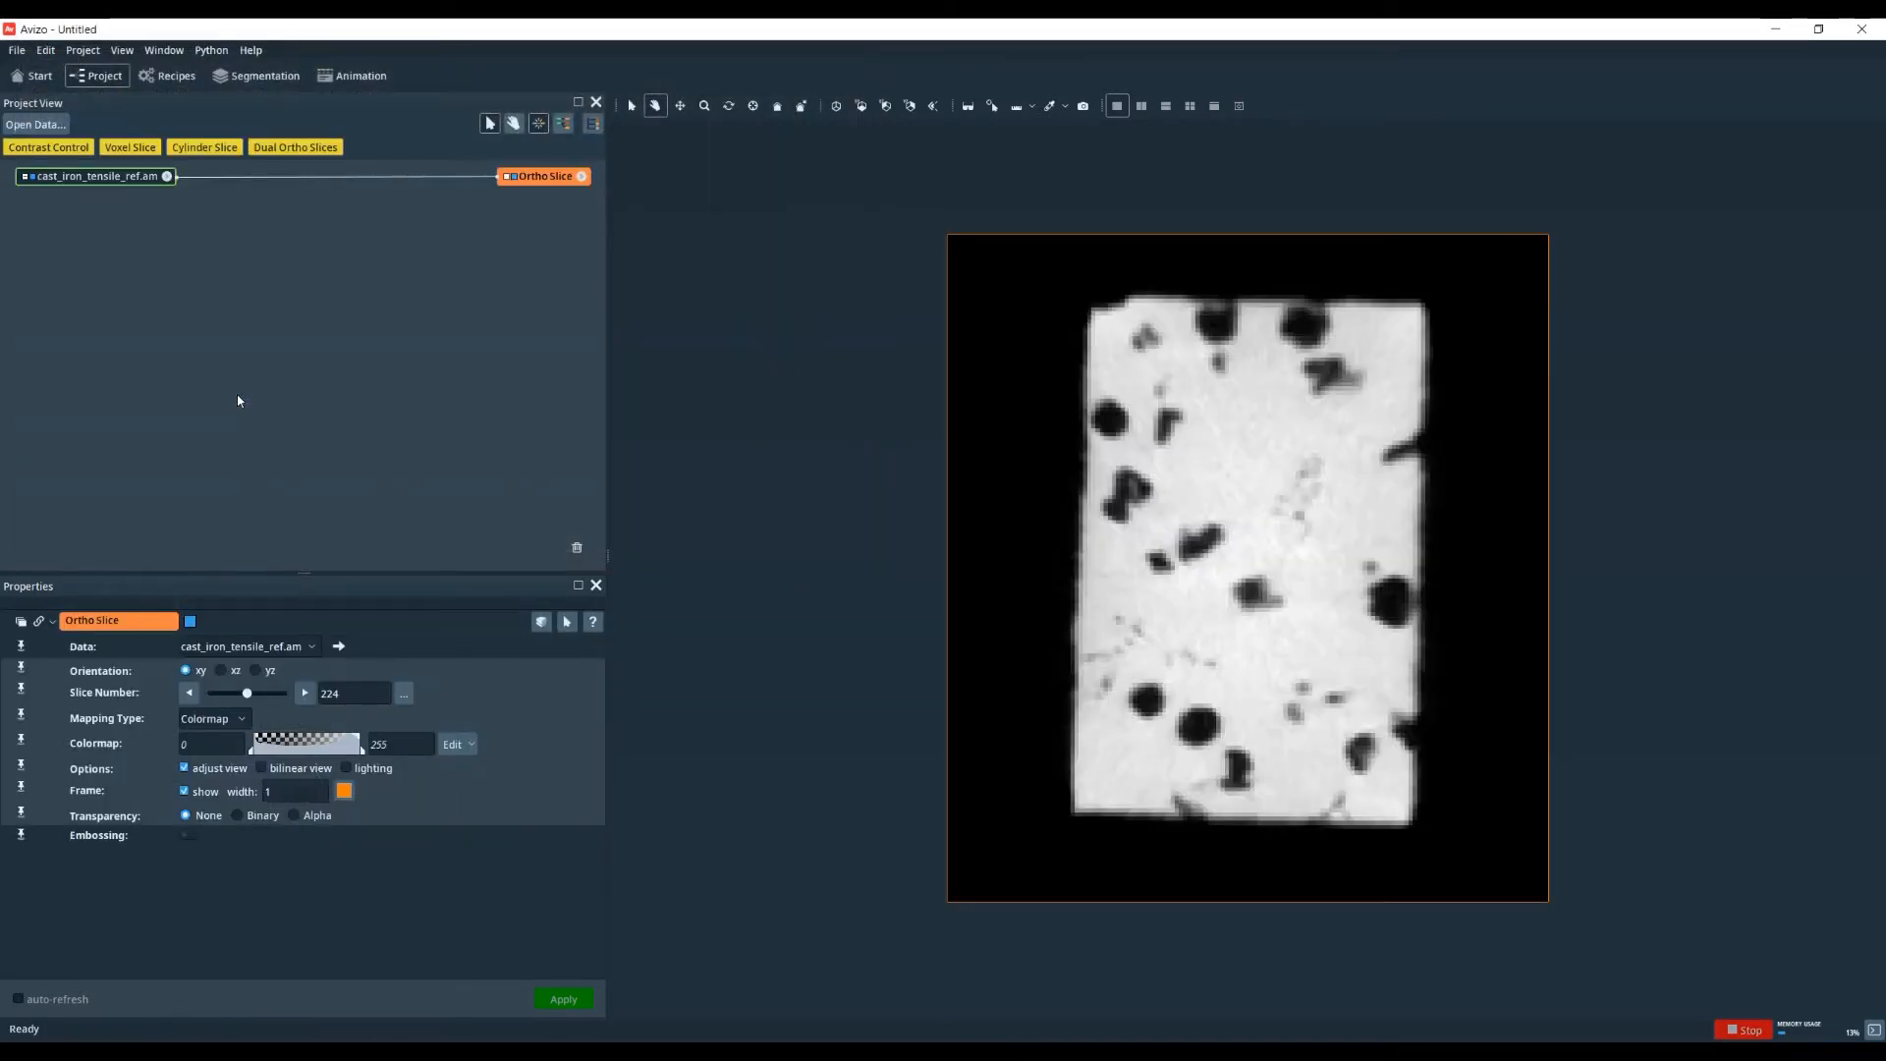
left_click_drag(1091, 810, 993, 628)
left_click_drag(1238, 640, 1191, 573)
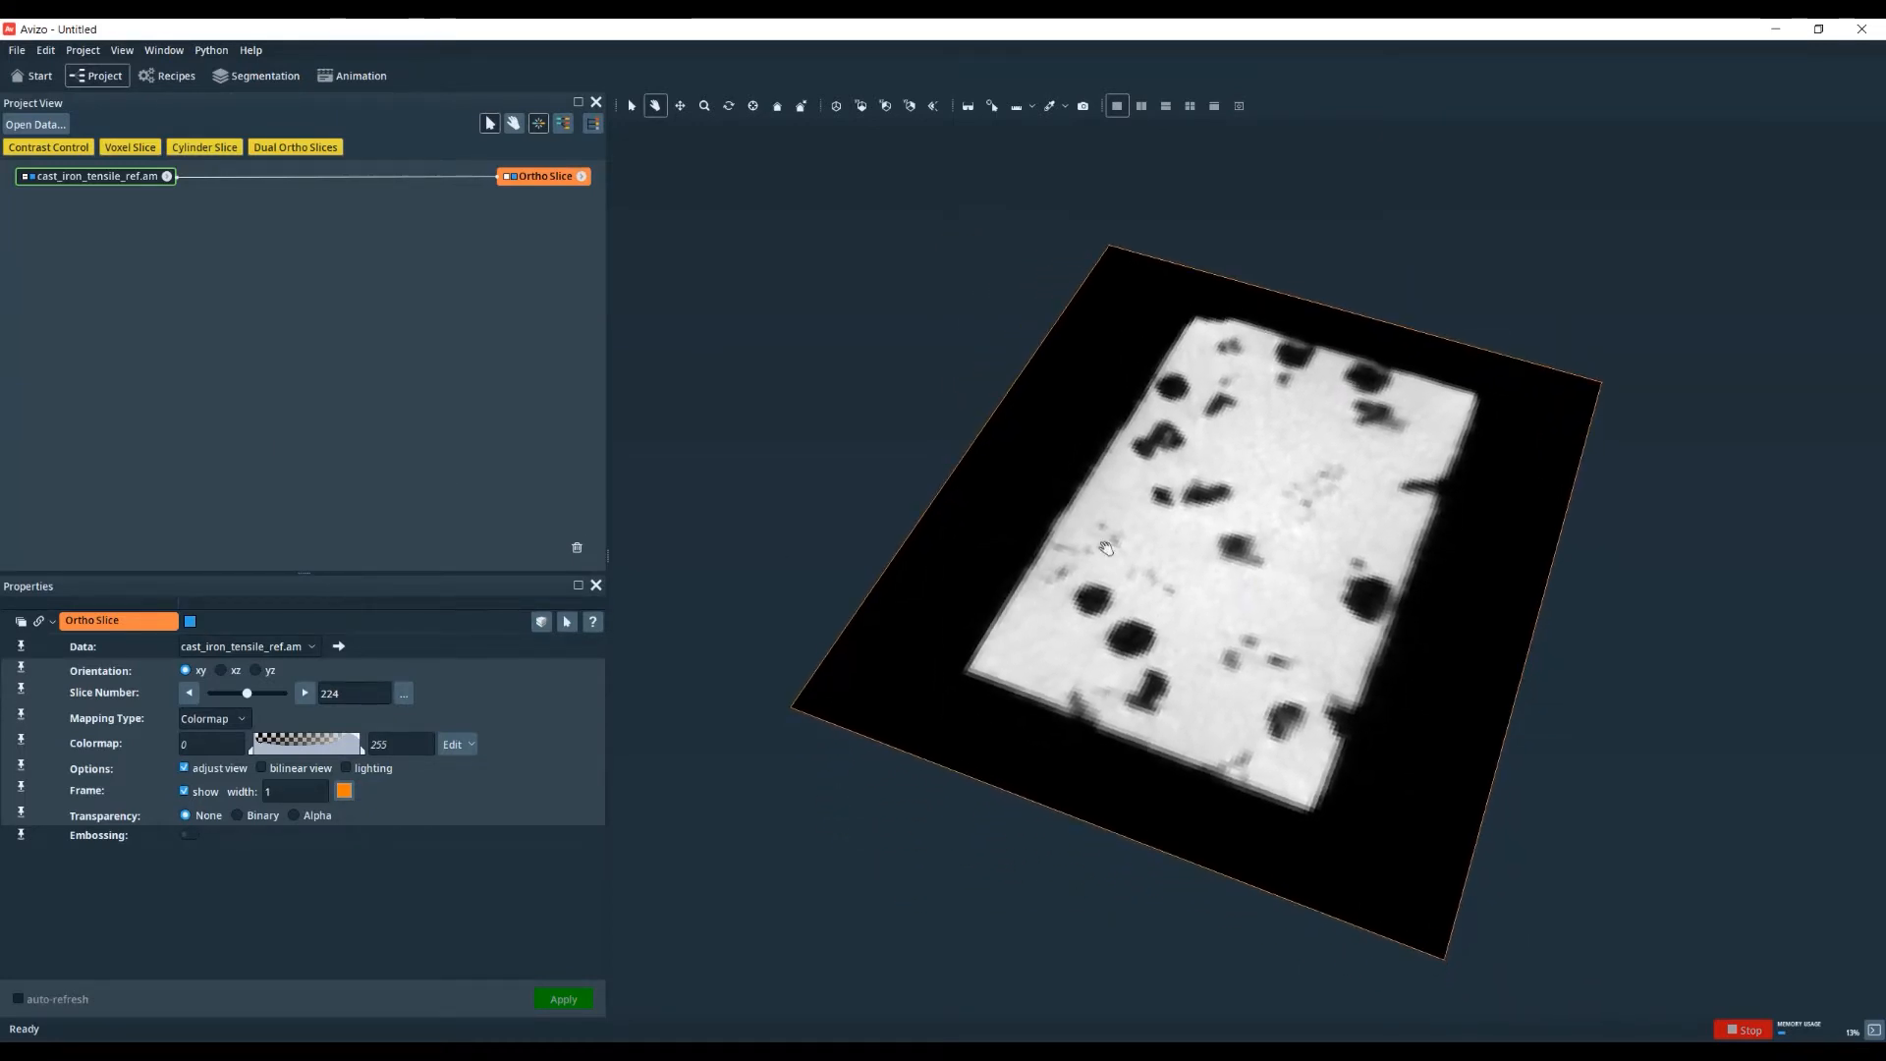
- Load the two deformed volumes cast_iron_tensile_01_lgd.am and cast_iron_tensile_02_lgd.am into the project together
left_click(20, 130)
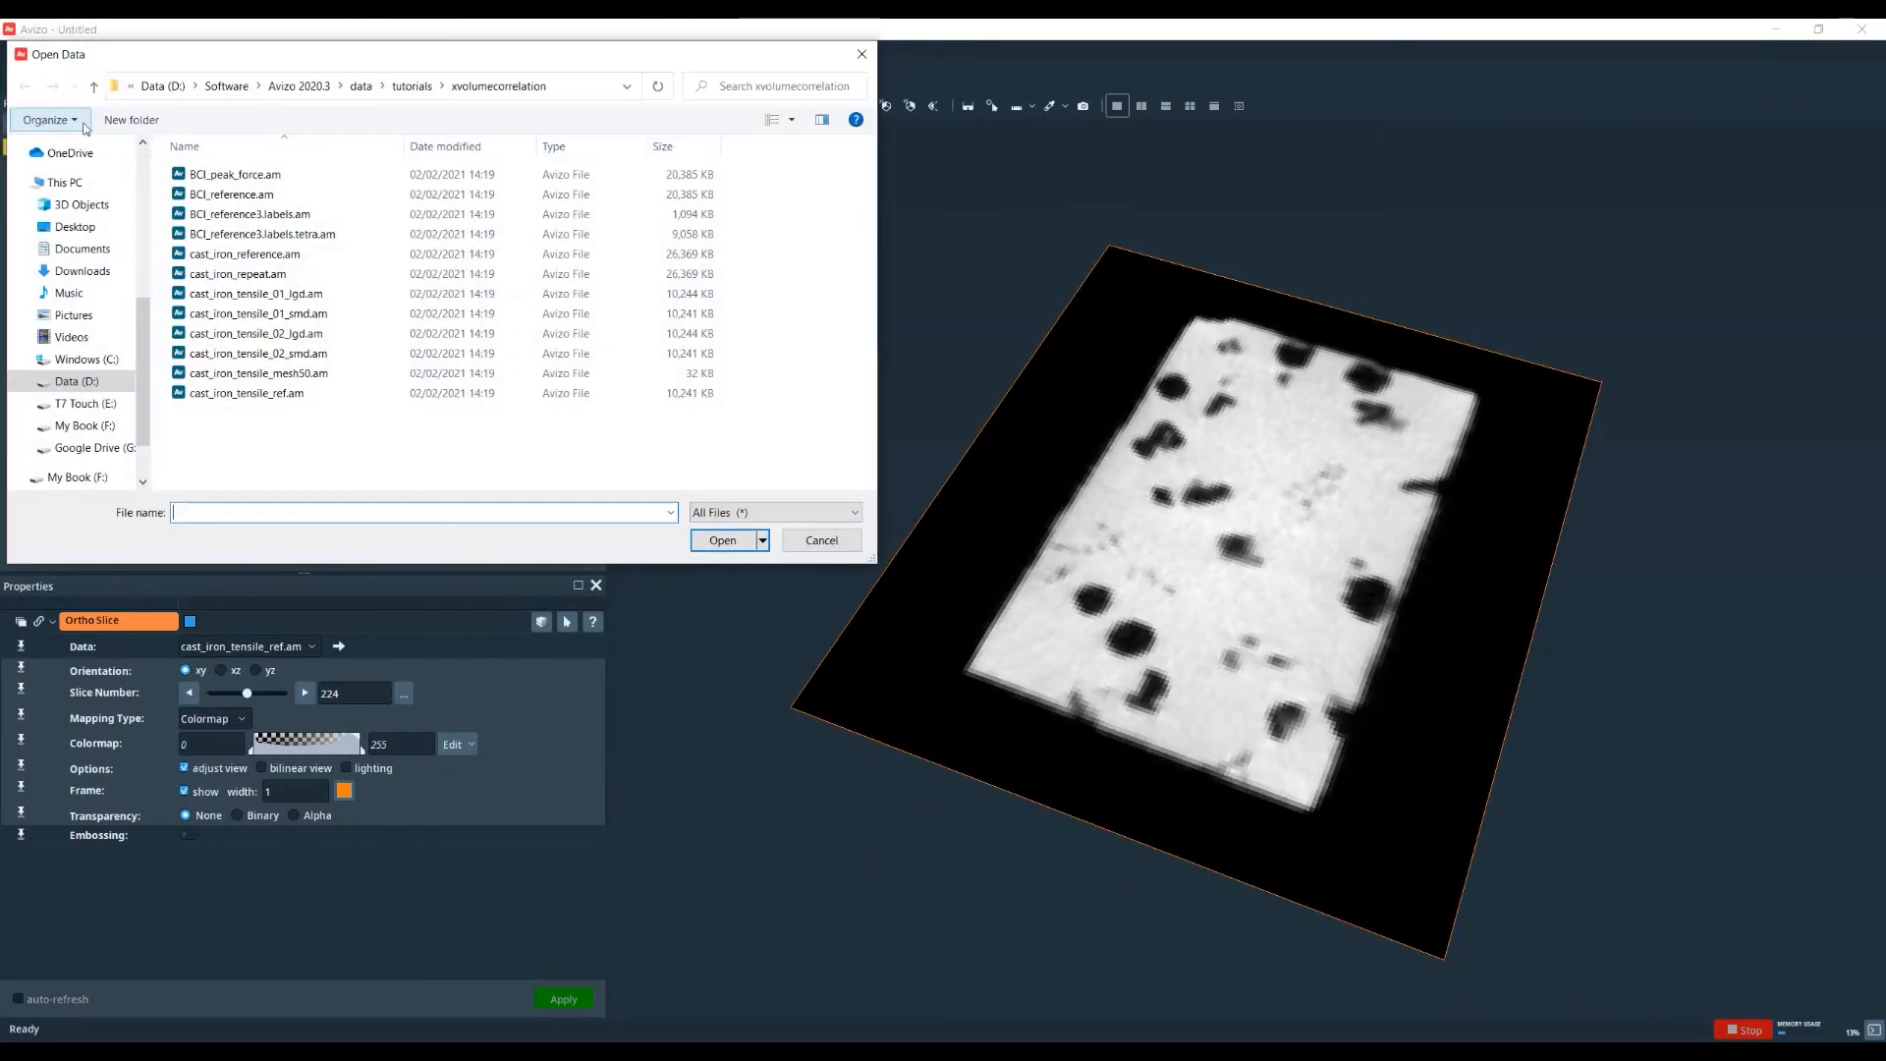
left_click(288, 292)
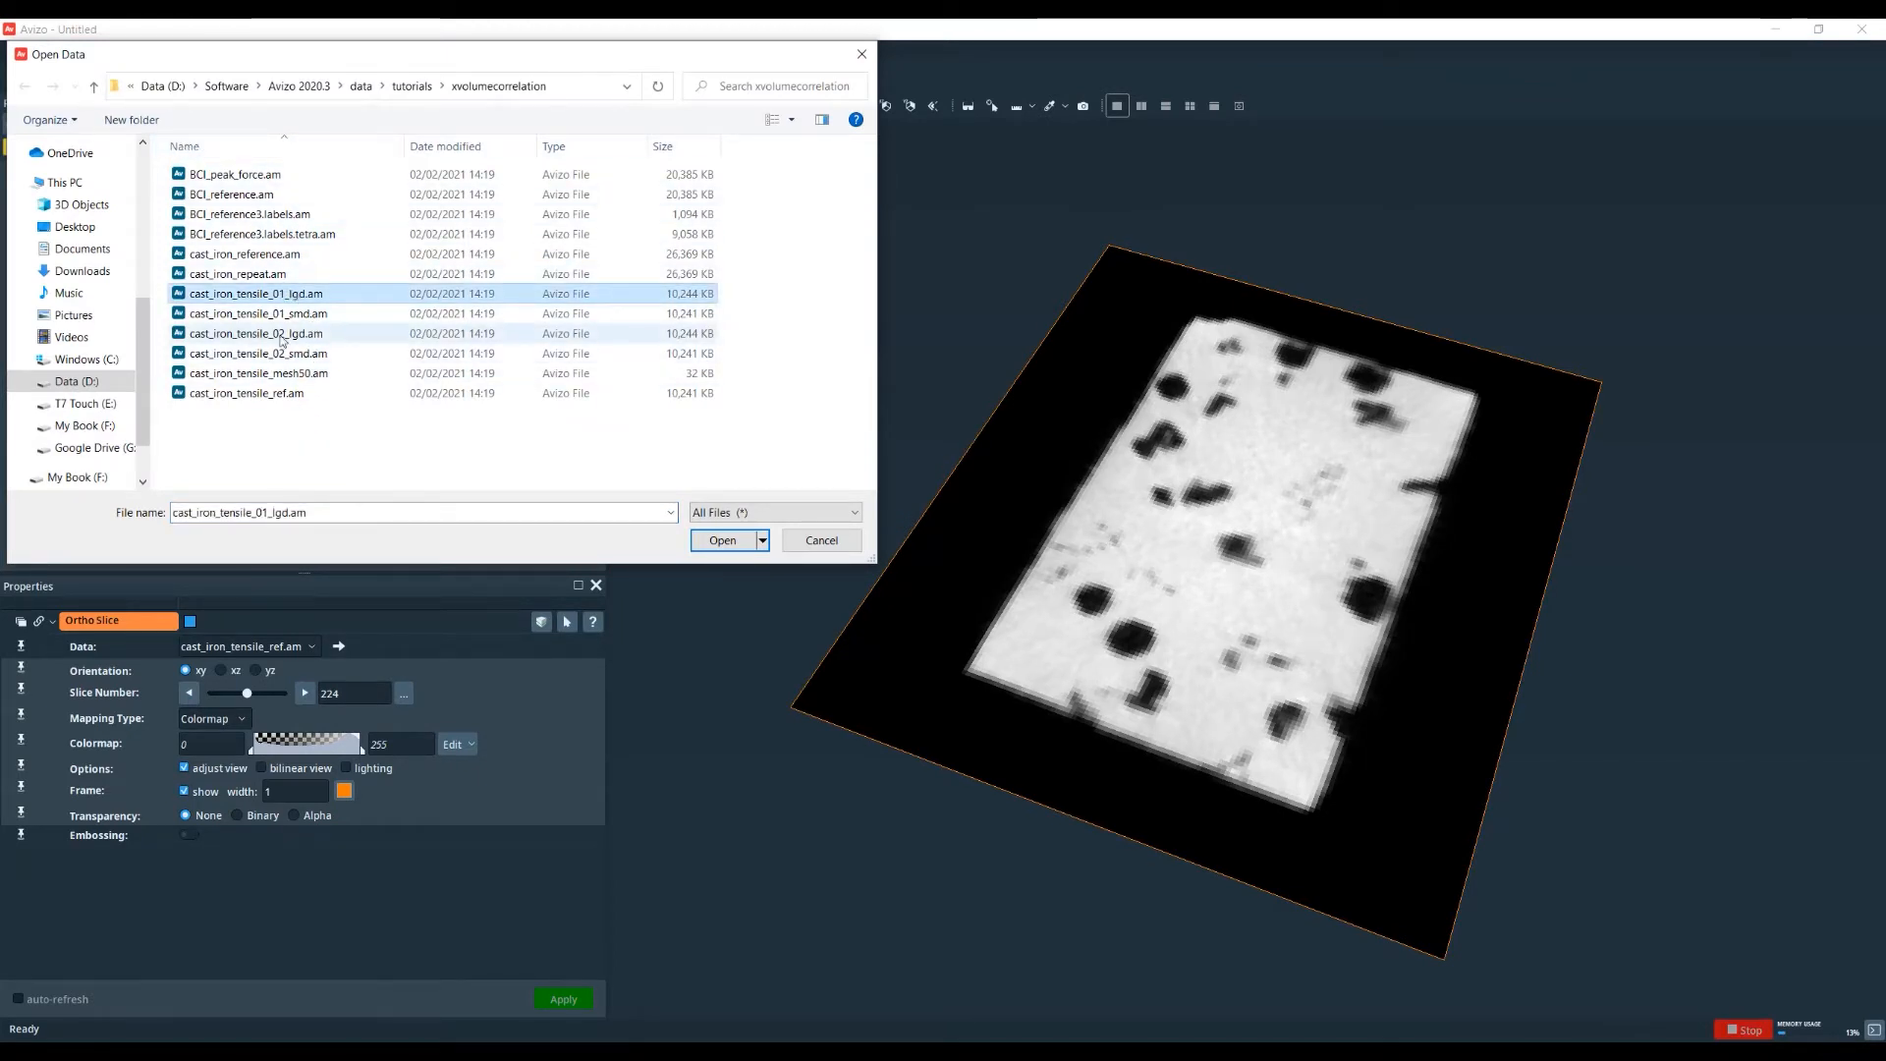
left_click(232, 334, "ctrl")
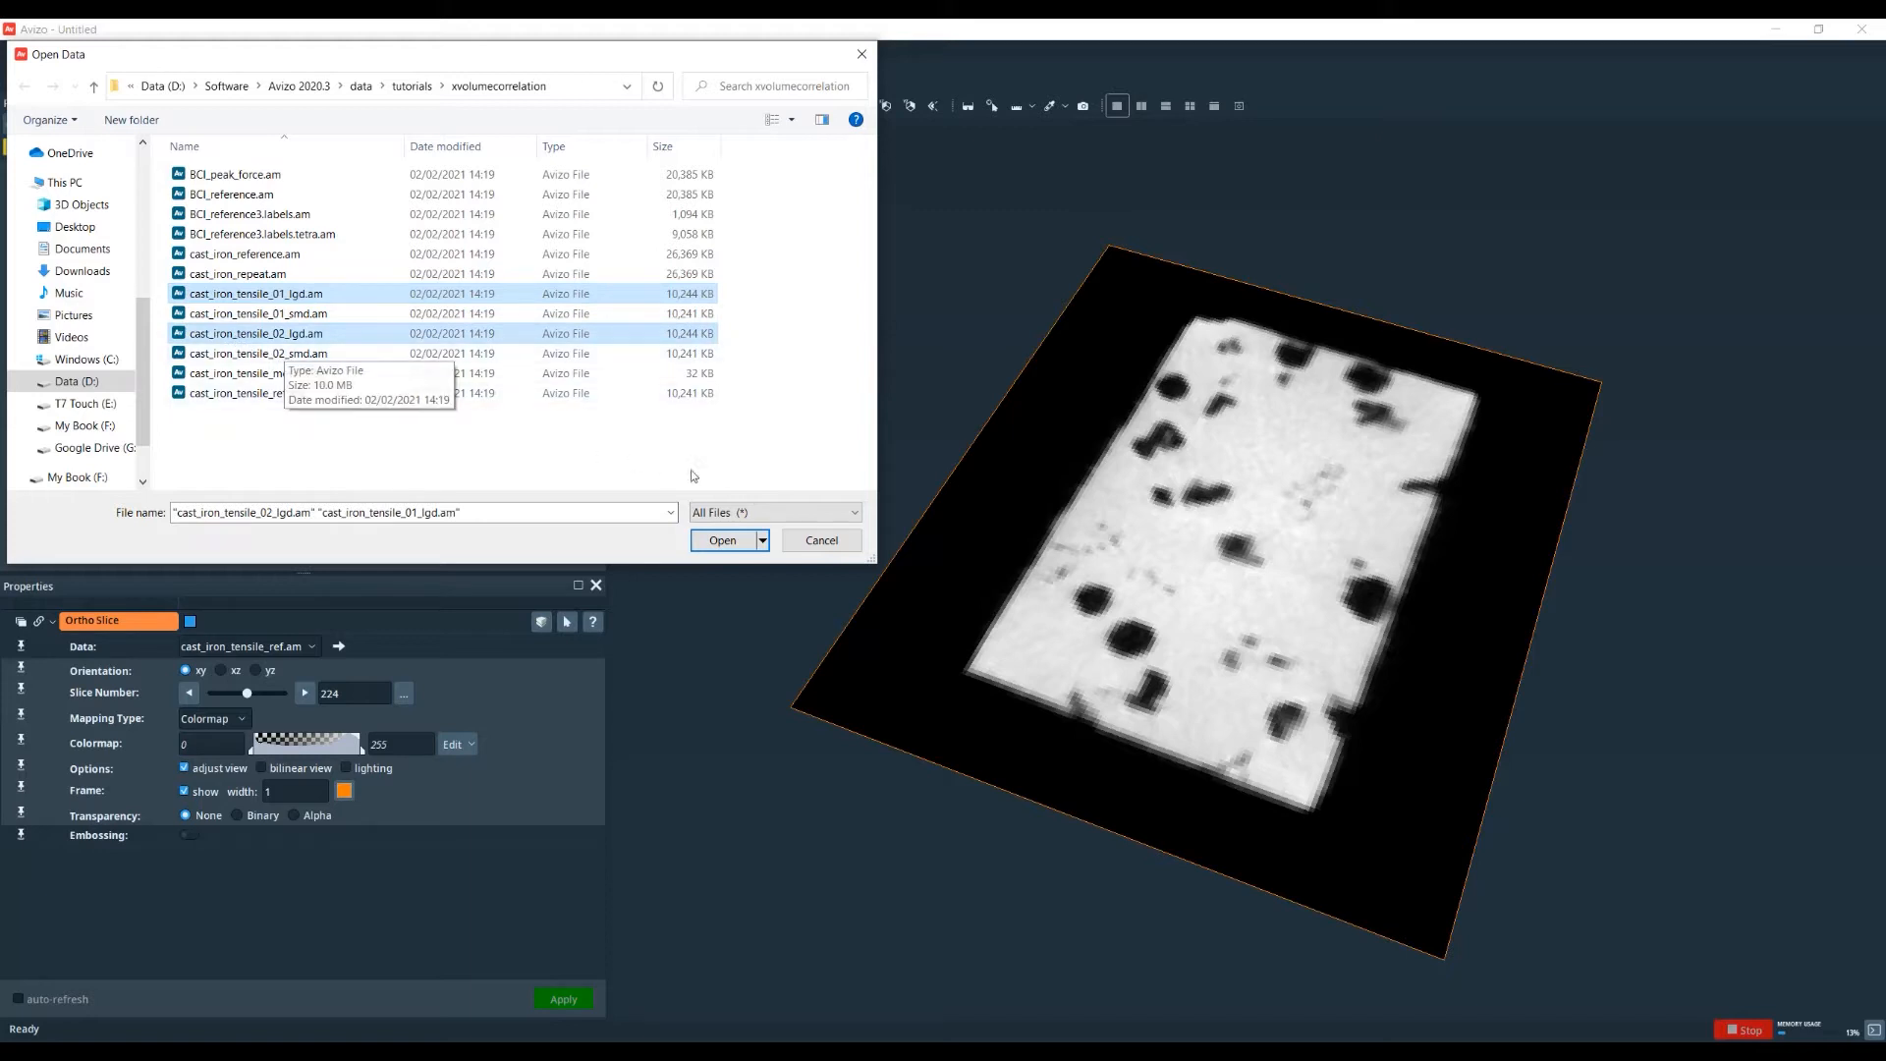
left_click(723, 541)
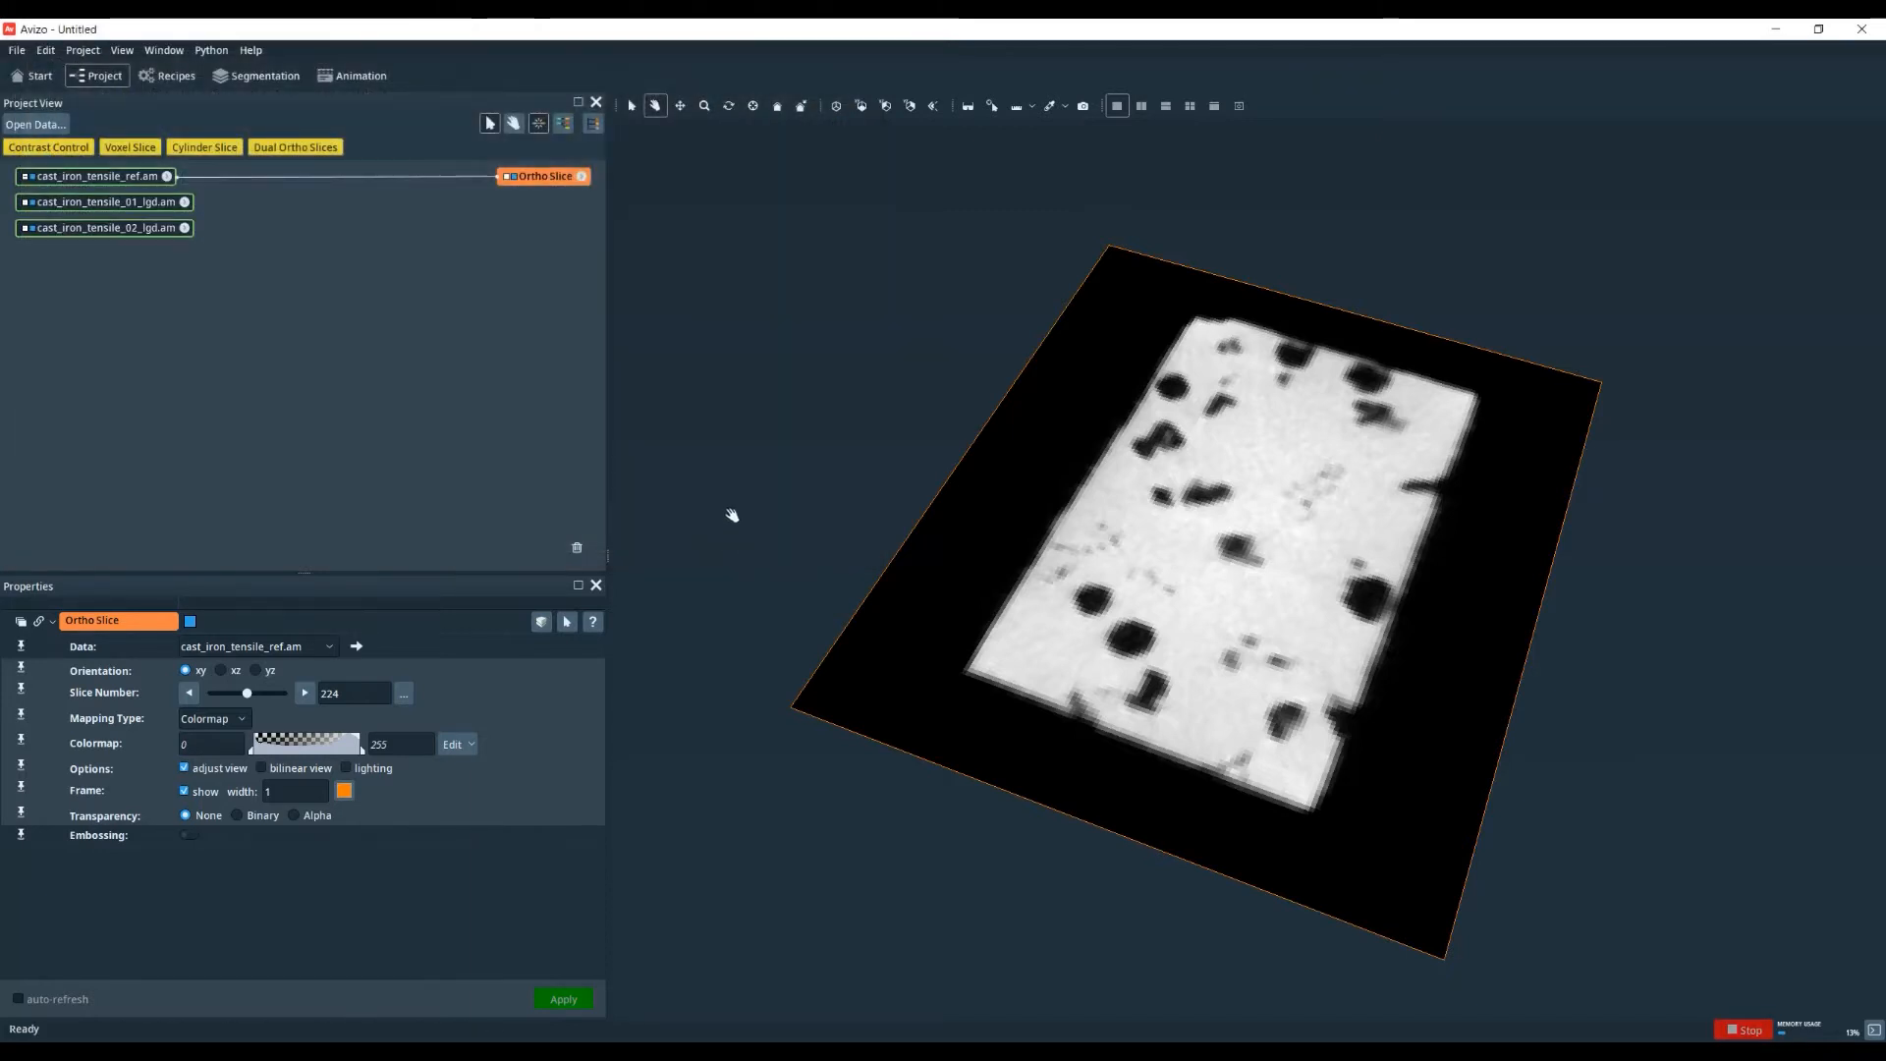
- Load the mesh file cast_iron_tensile_mesh50.am into the project
left_click(33, 125)
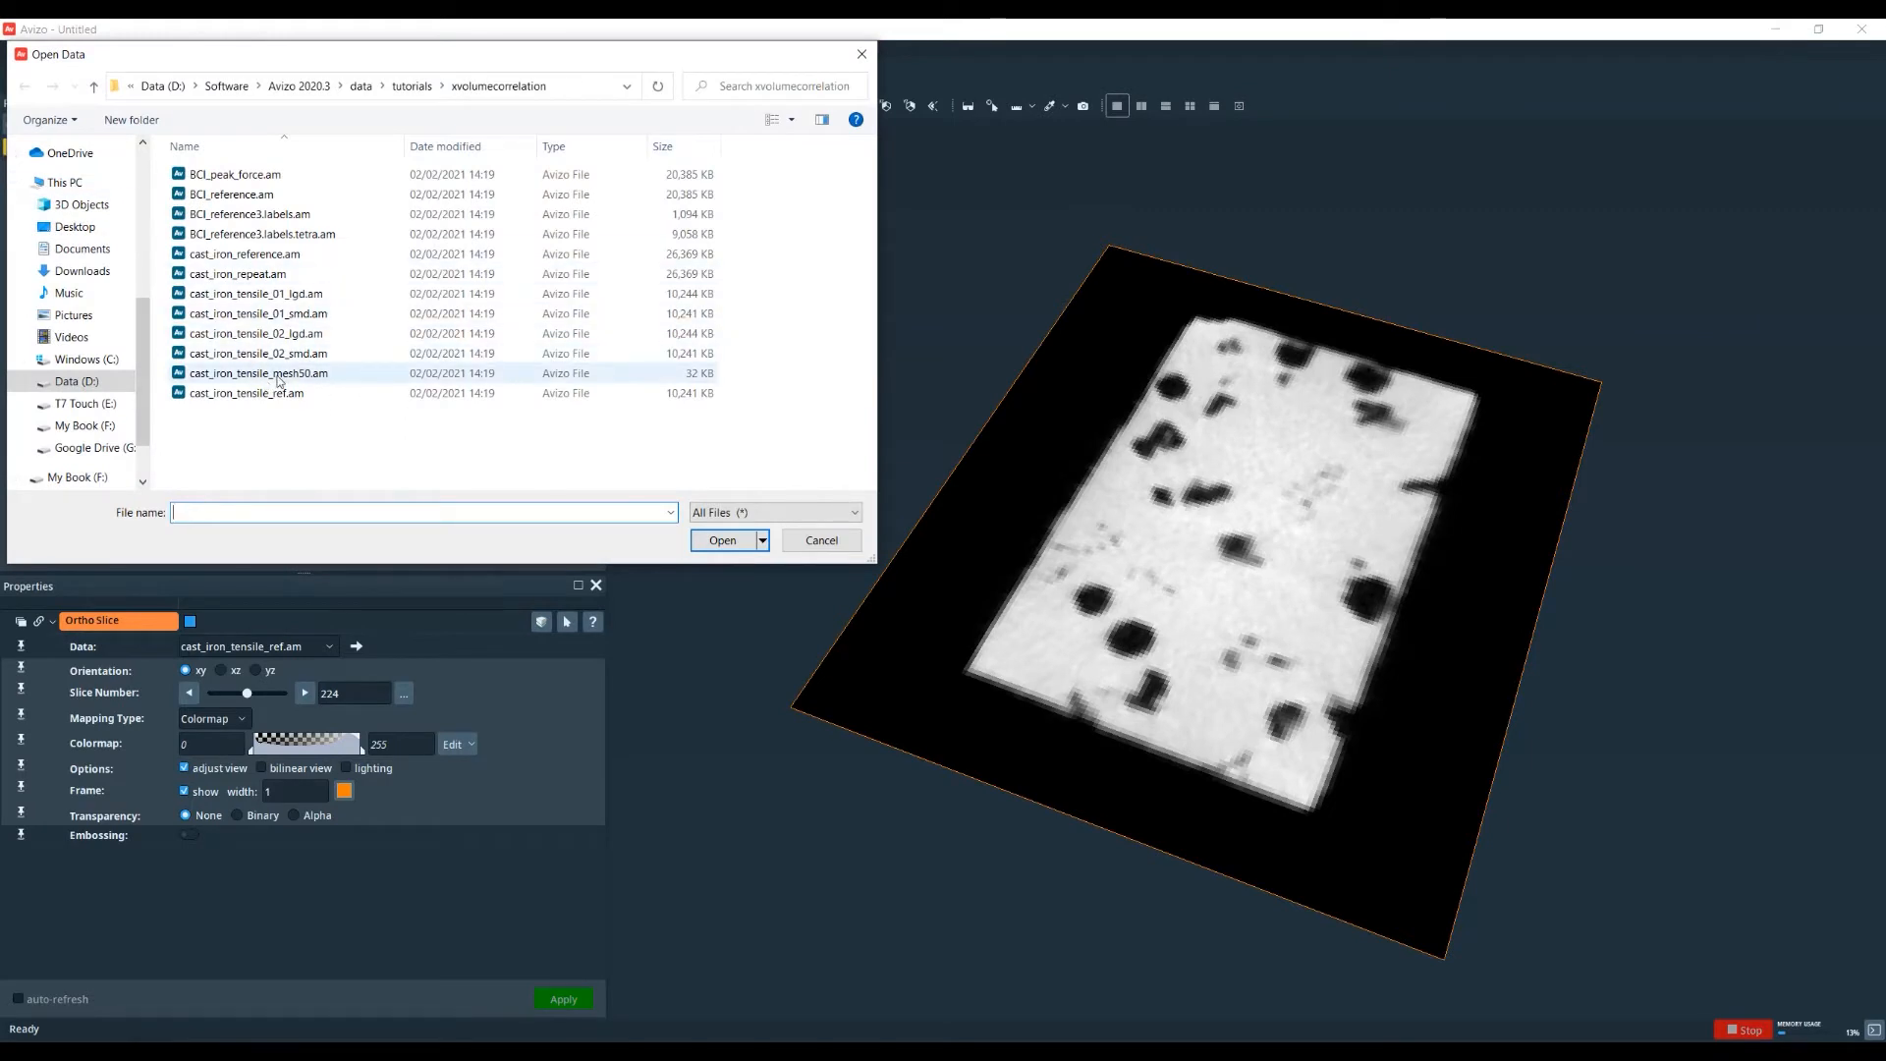
left_click(278, 374)
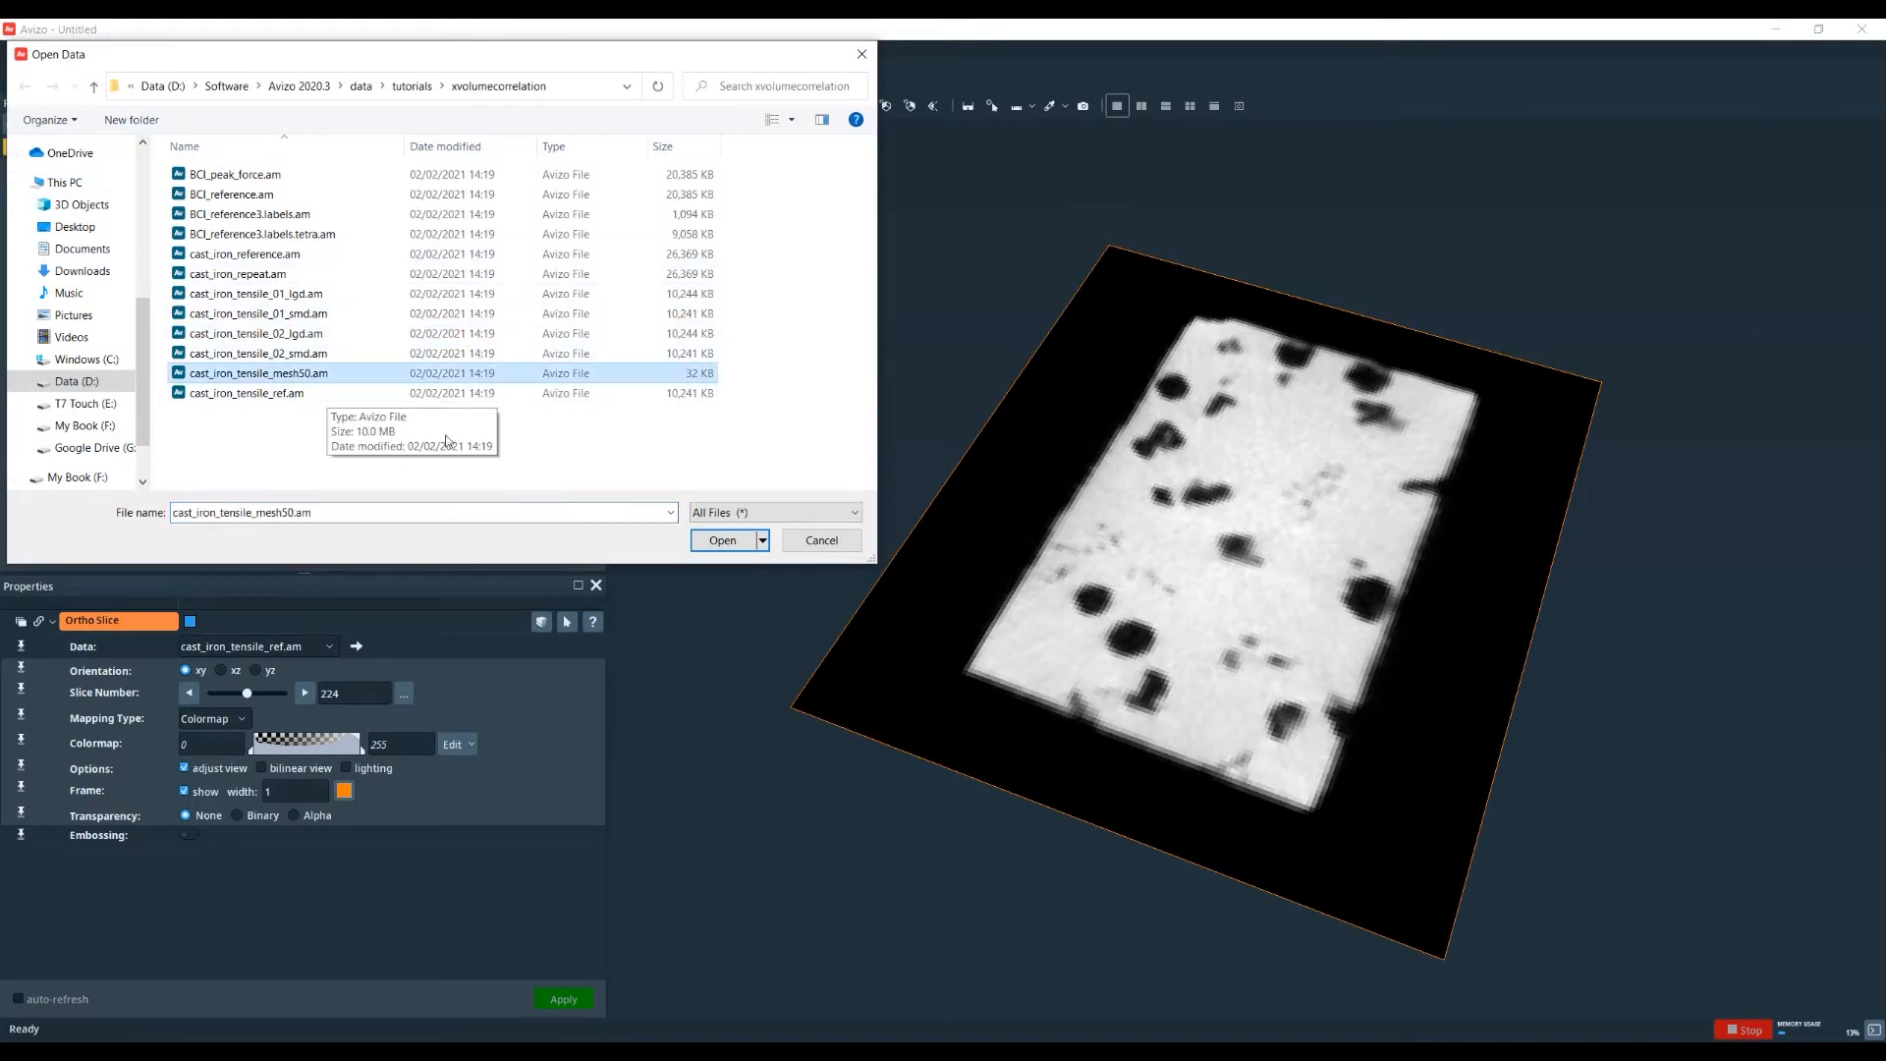
left_click(735, 542)
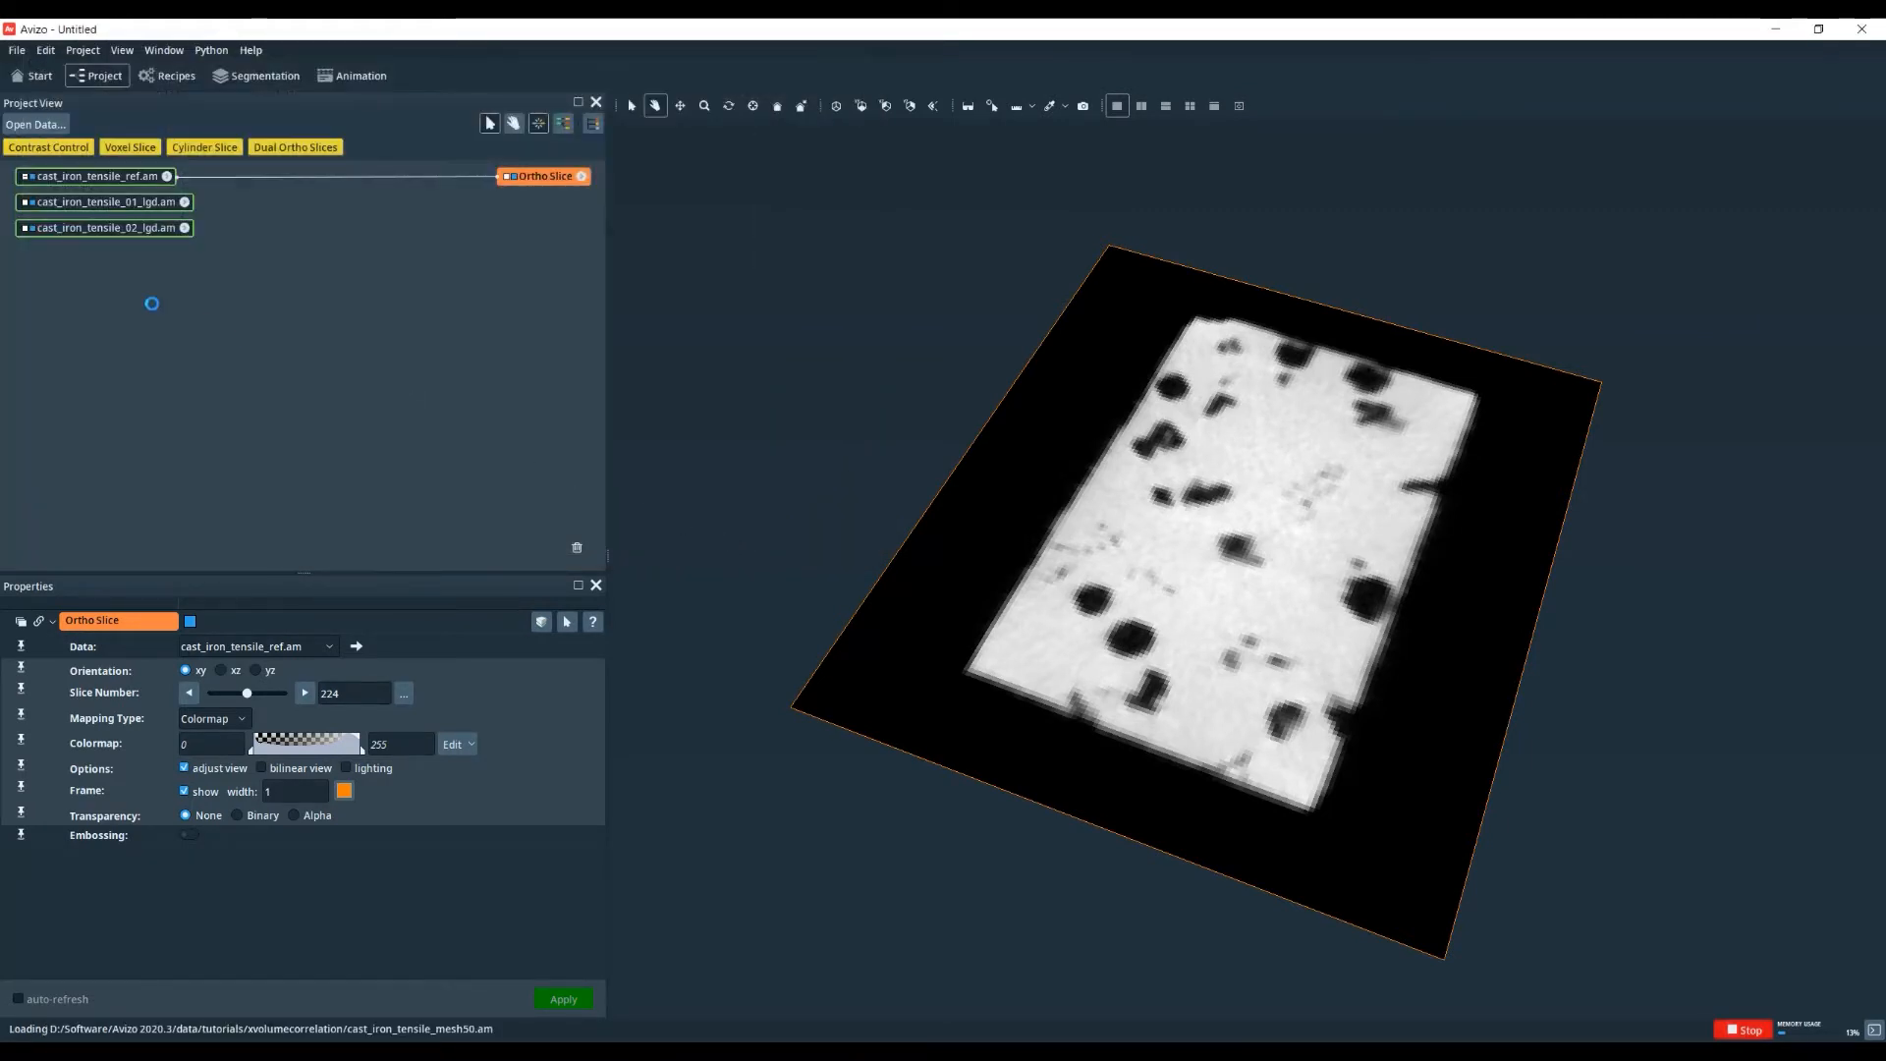
- Attach an Ortho Slice to each of the deformed volumes cast_iron_tensile_01_lgd.am and cast_iron_tensile_02_lgd.am
left_click(115, 203)
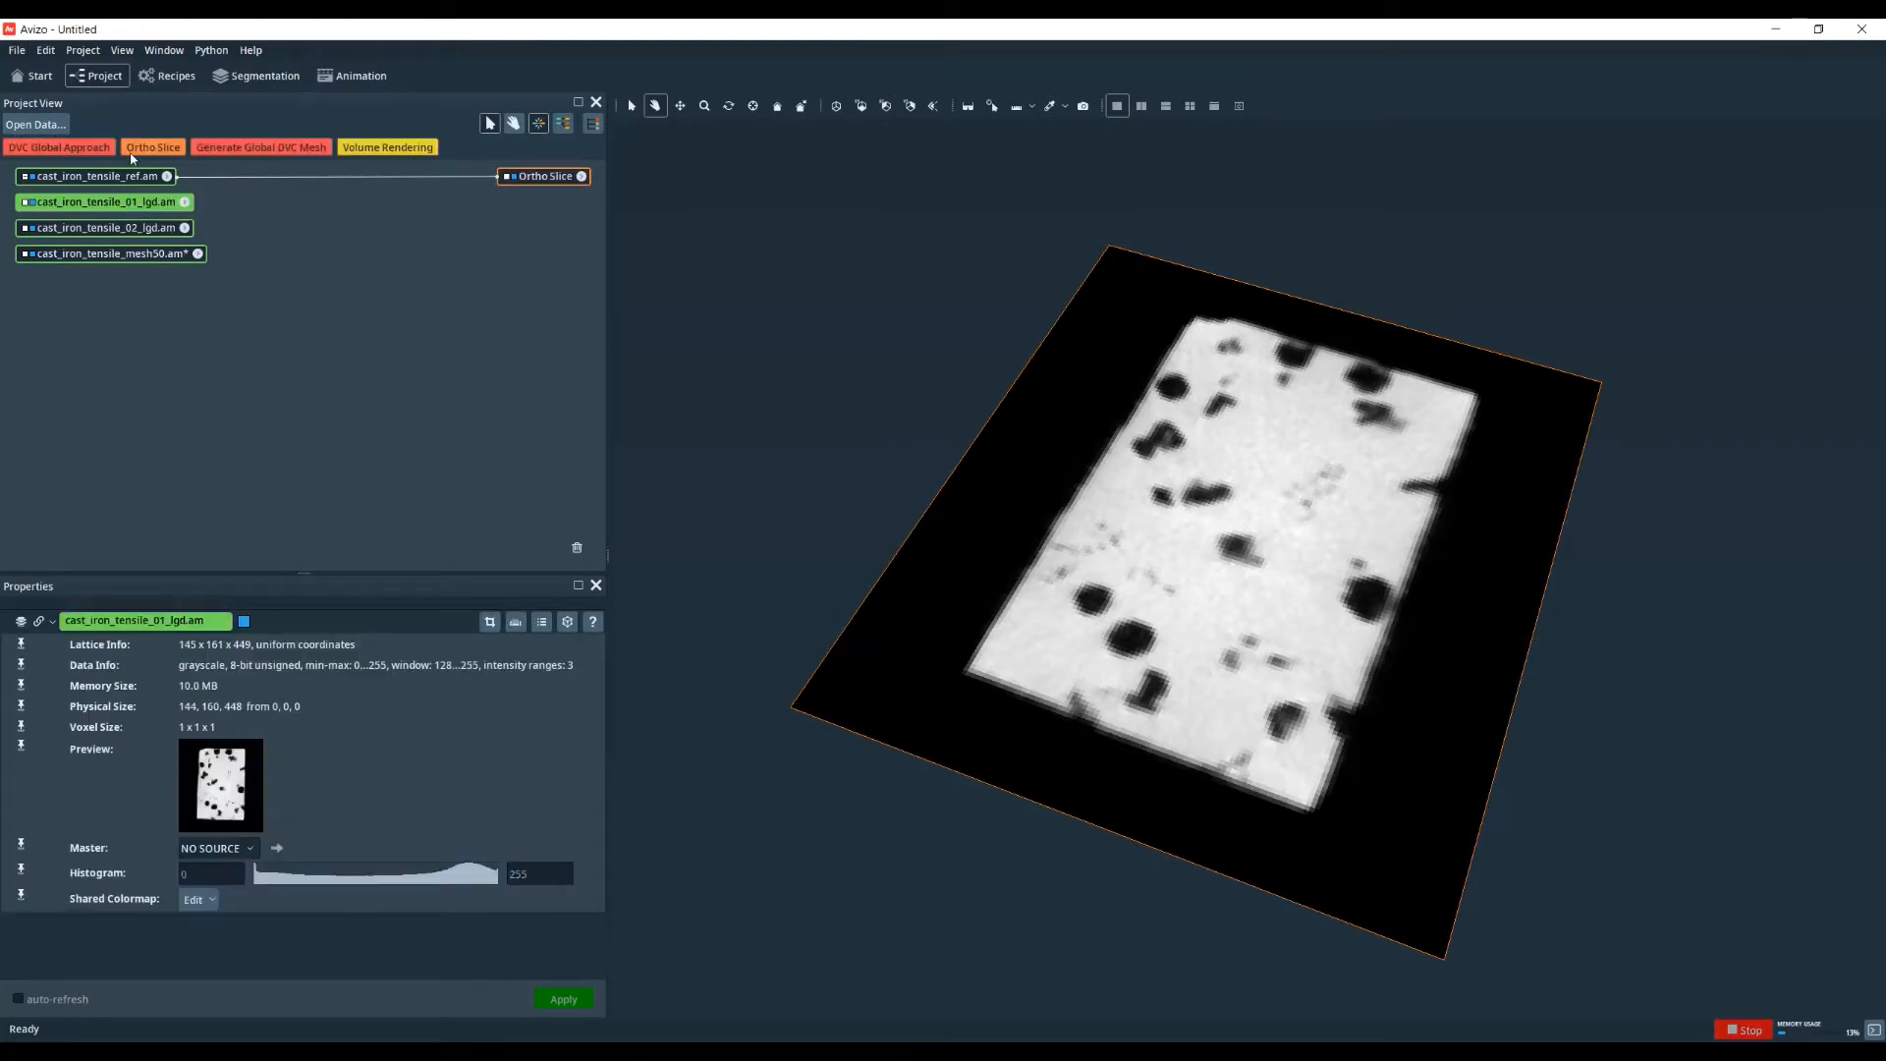
right_click(130, 203)
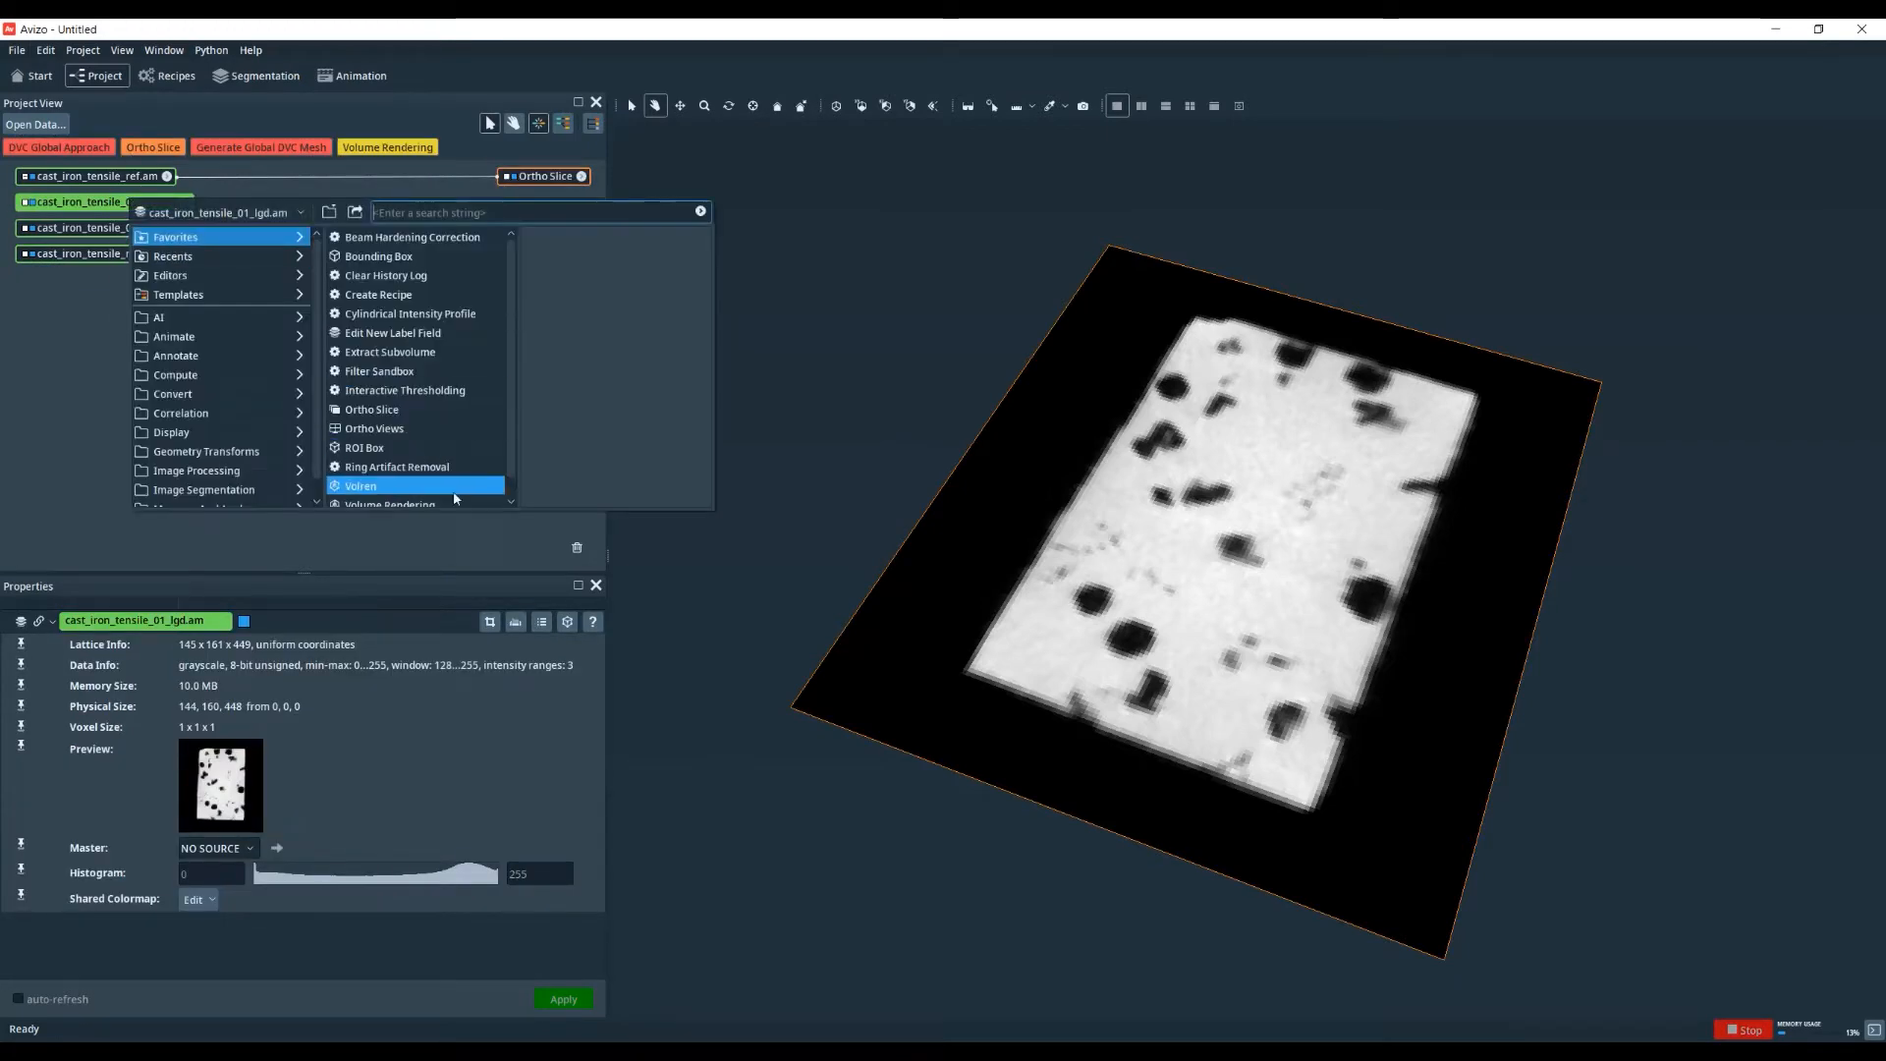
left_click(387, 411)
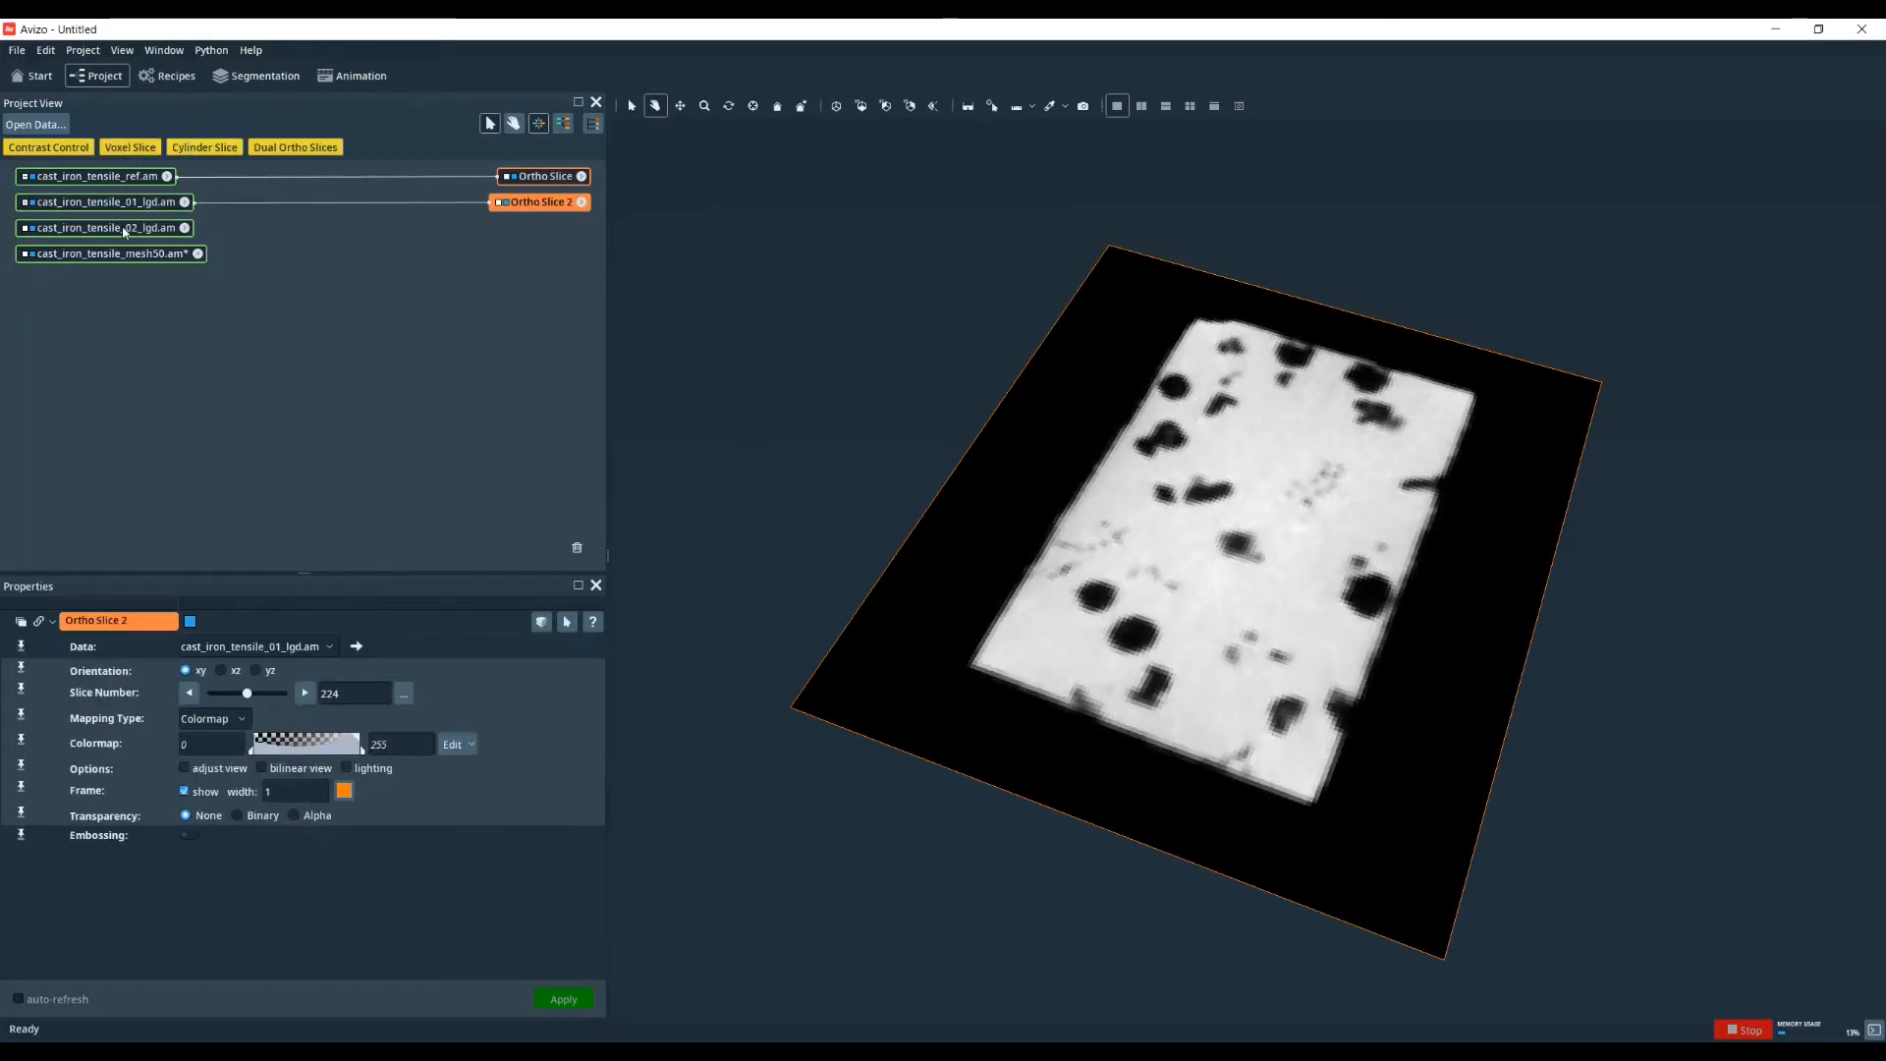
left_click(125, 230)
right_click(125, 230)
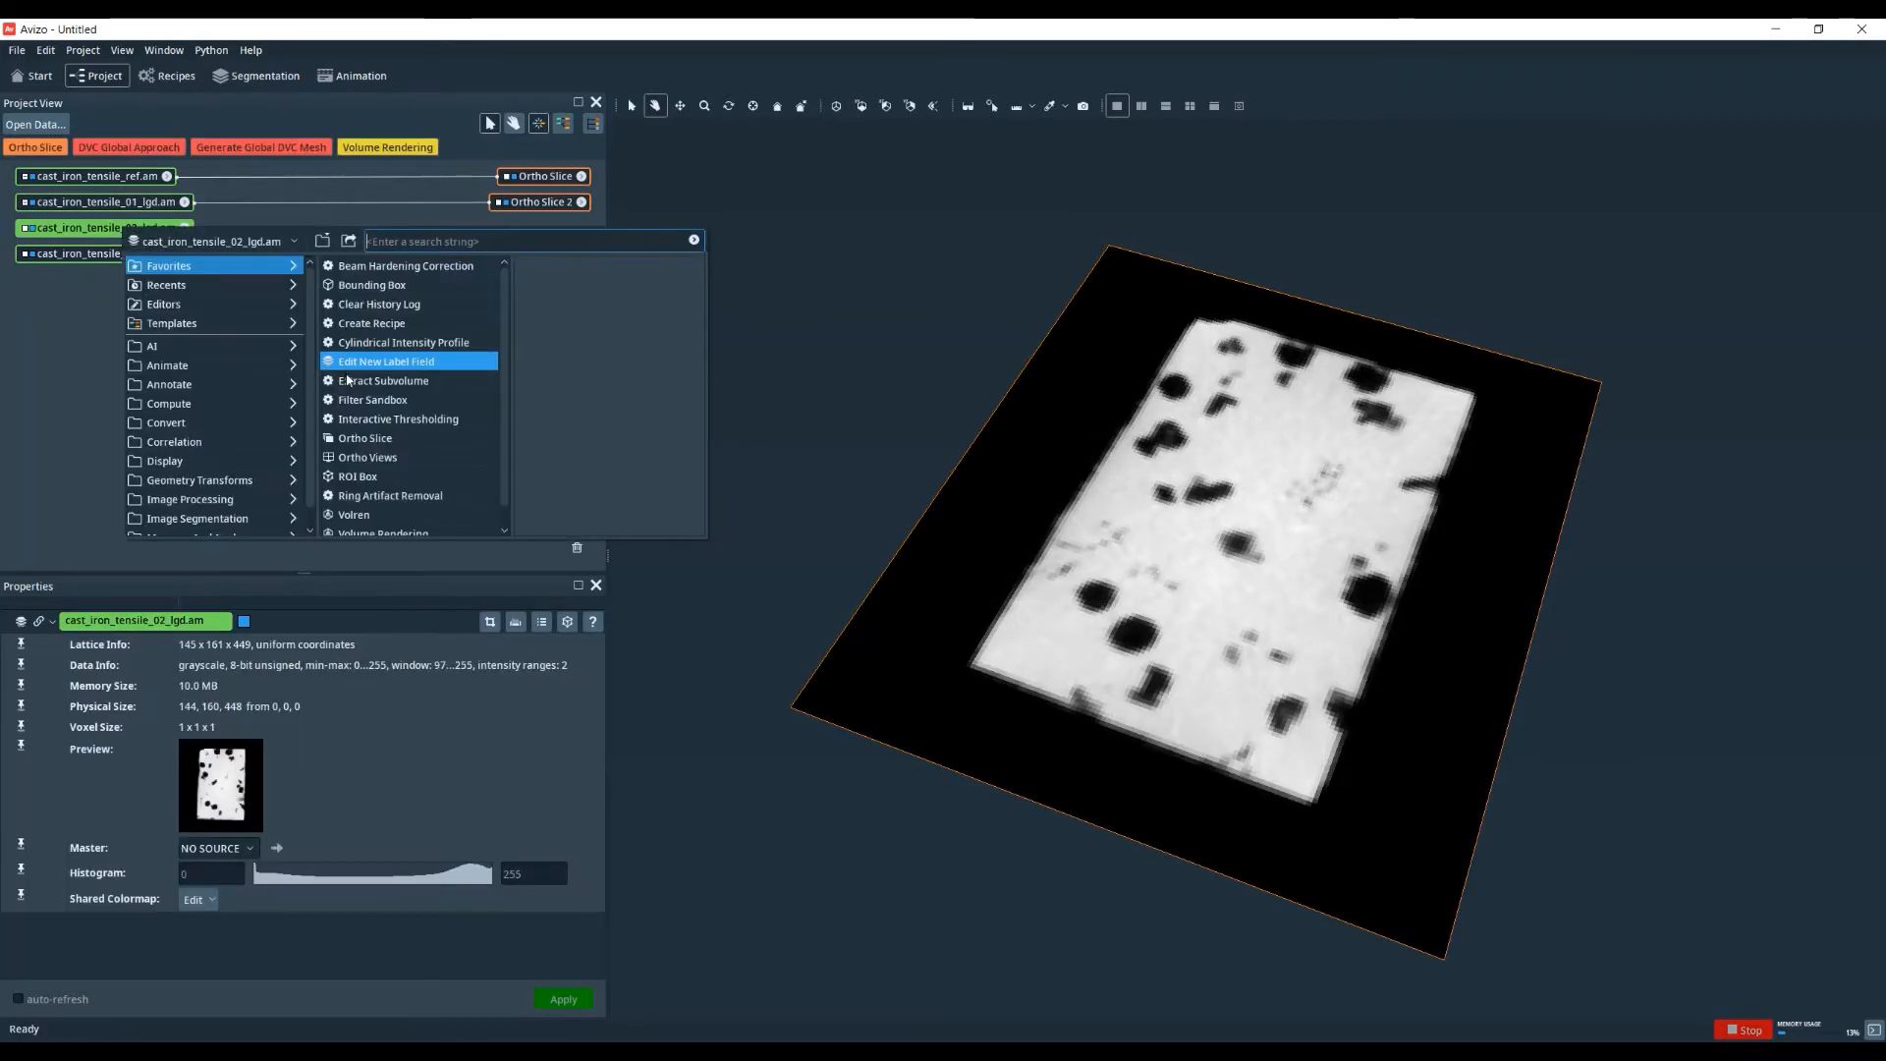
left_click(379, 439)
- Link the slice number and orientation of Ortho Slice 3 and Ortho Slice 2 to those of the reference volume's Ortho Slice
left_click_drag(40, 689, 538, 187)
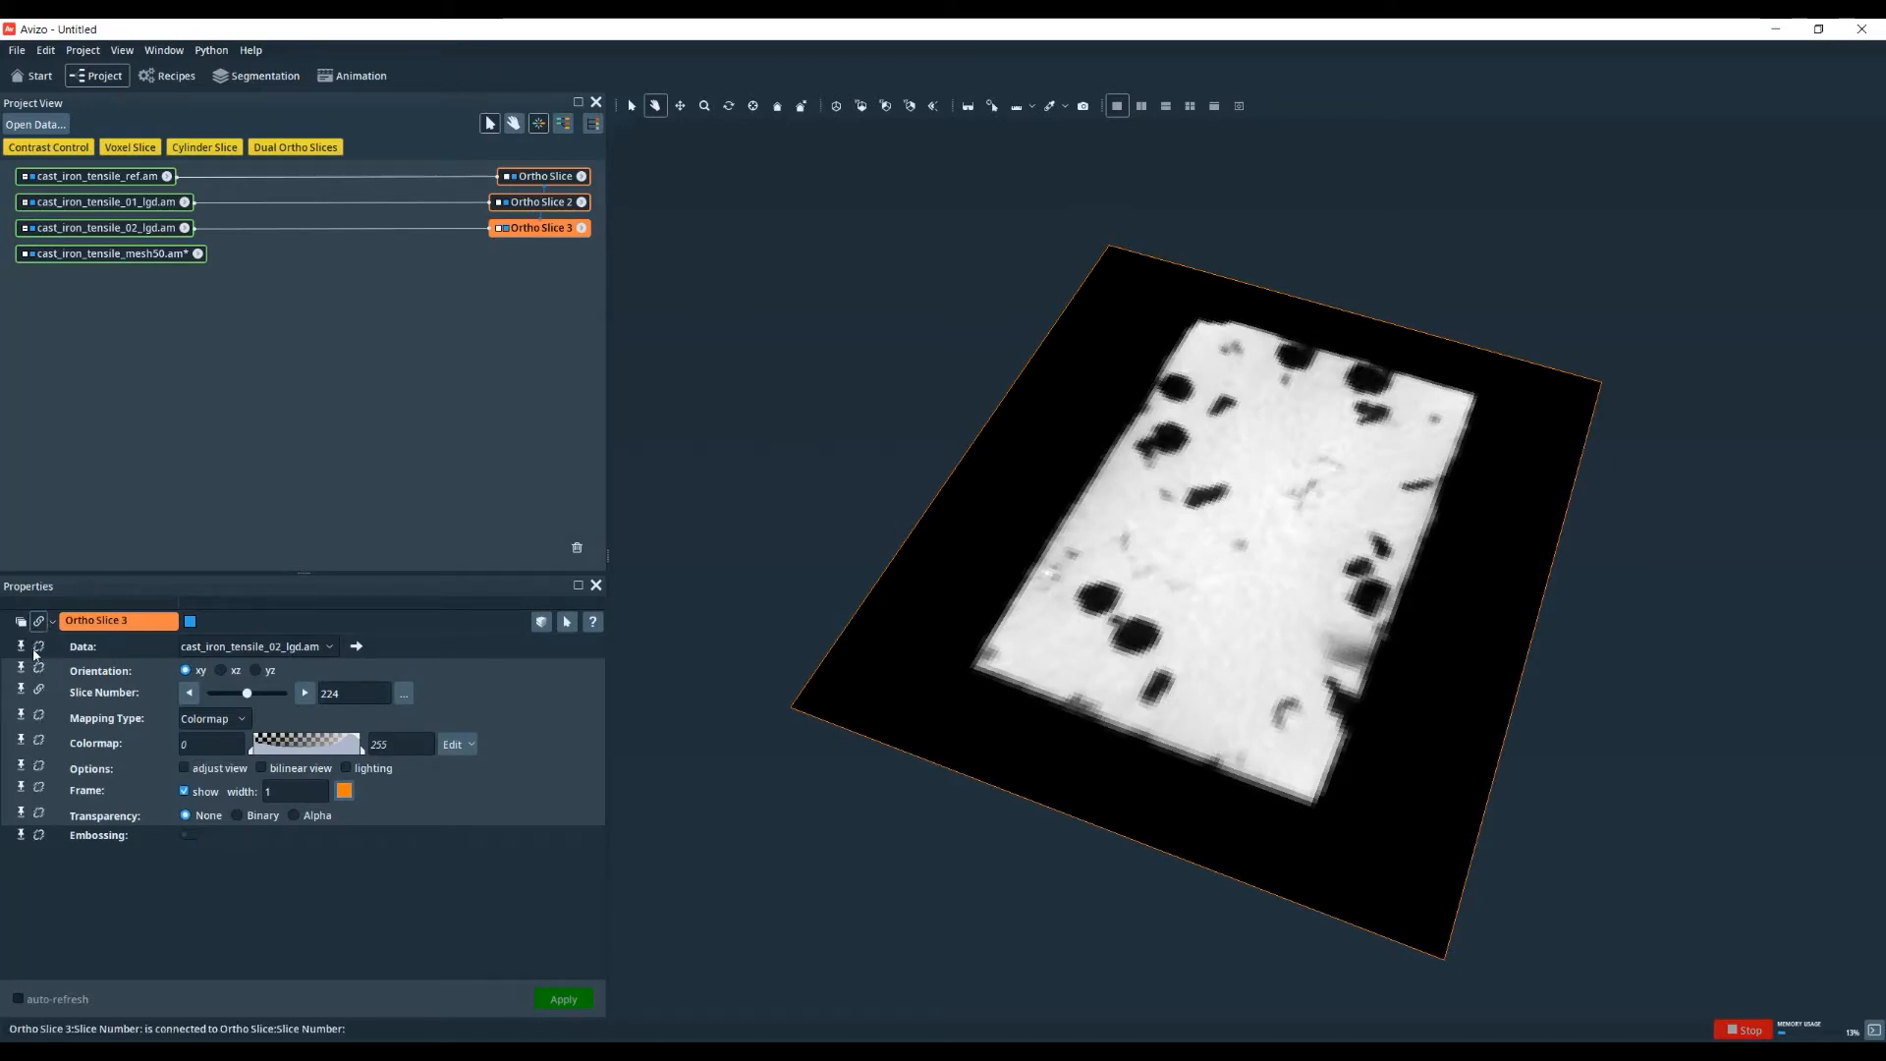
left_click(538, 201)
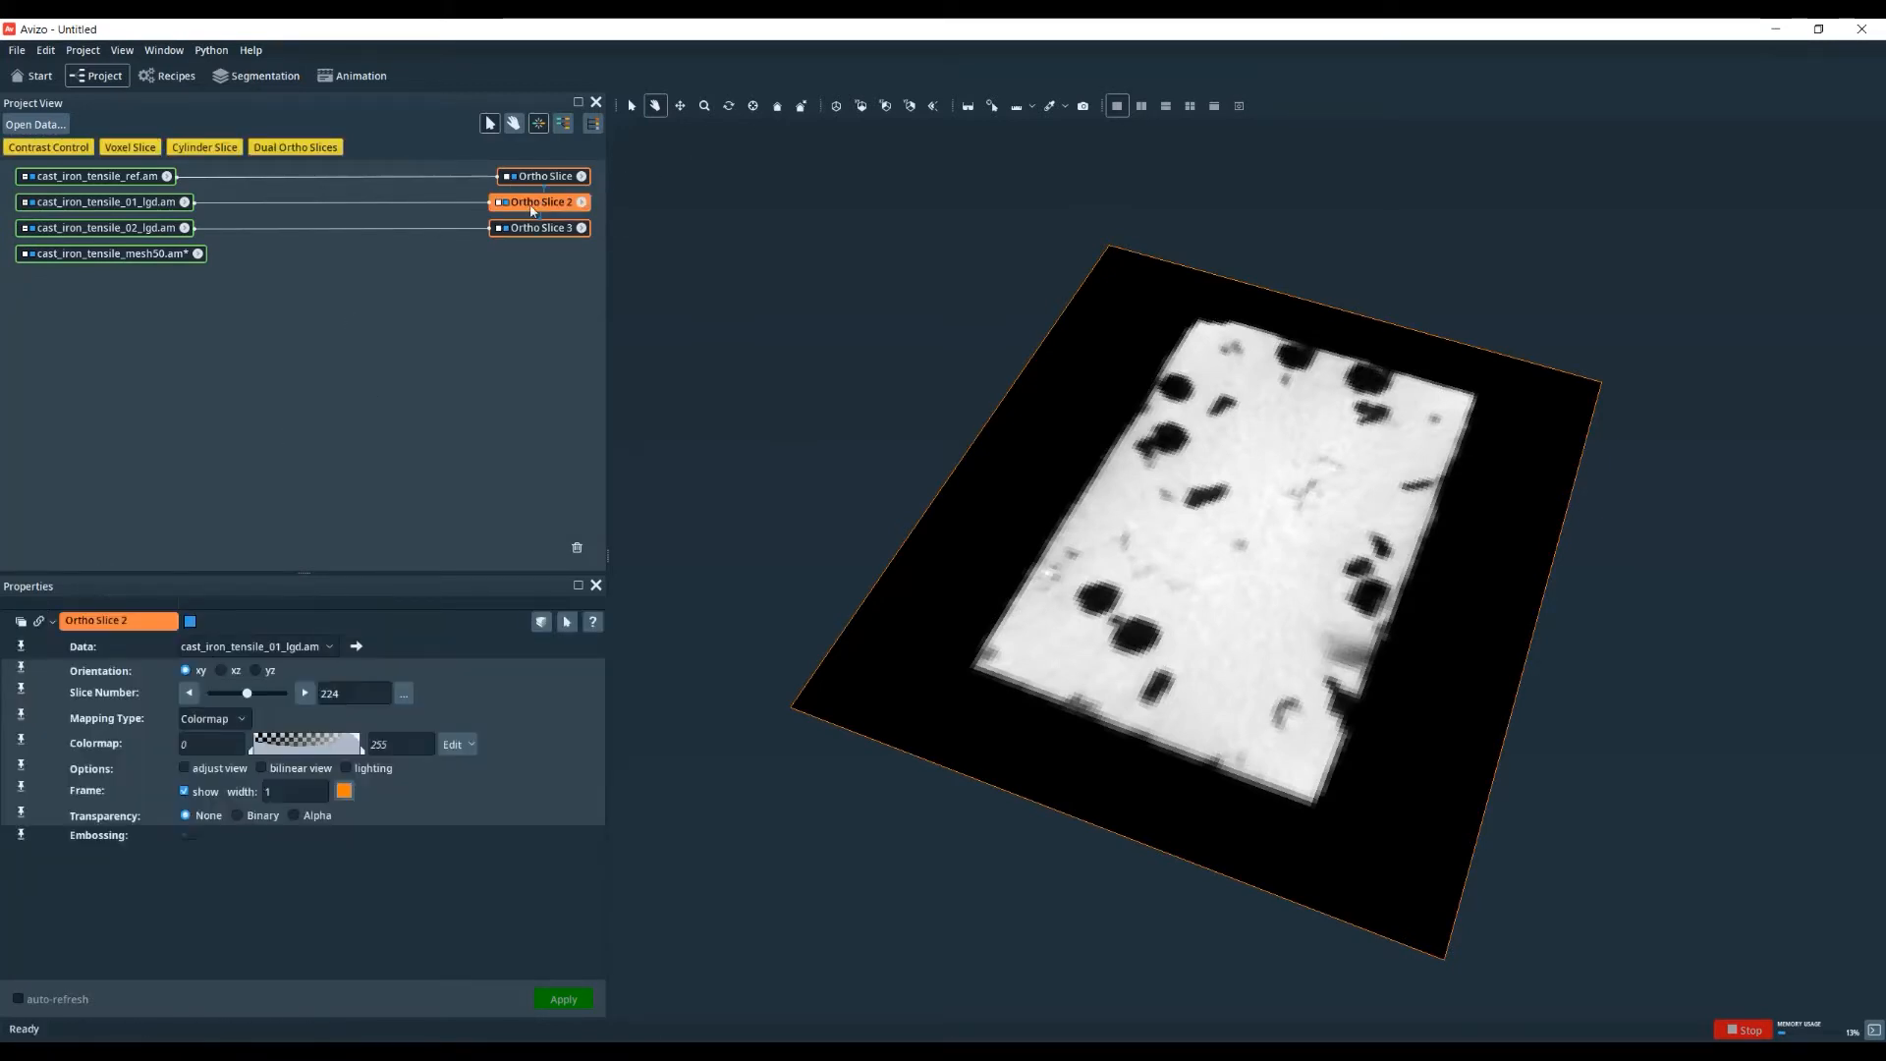
left_click_drag(39, 689, 542, 178)
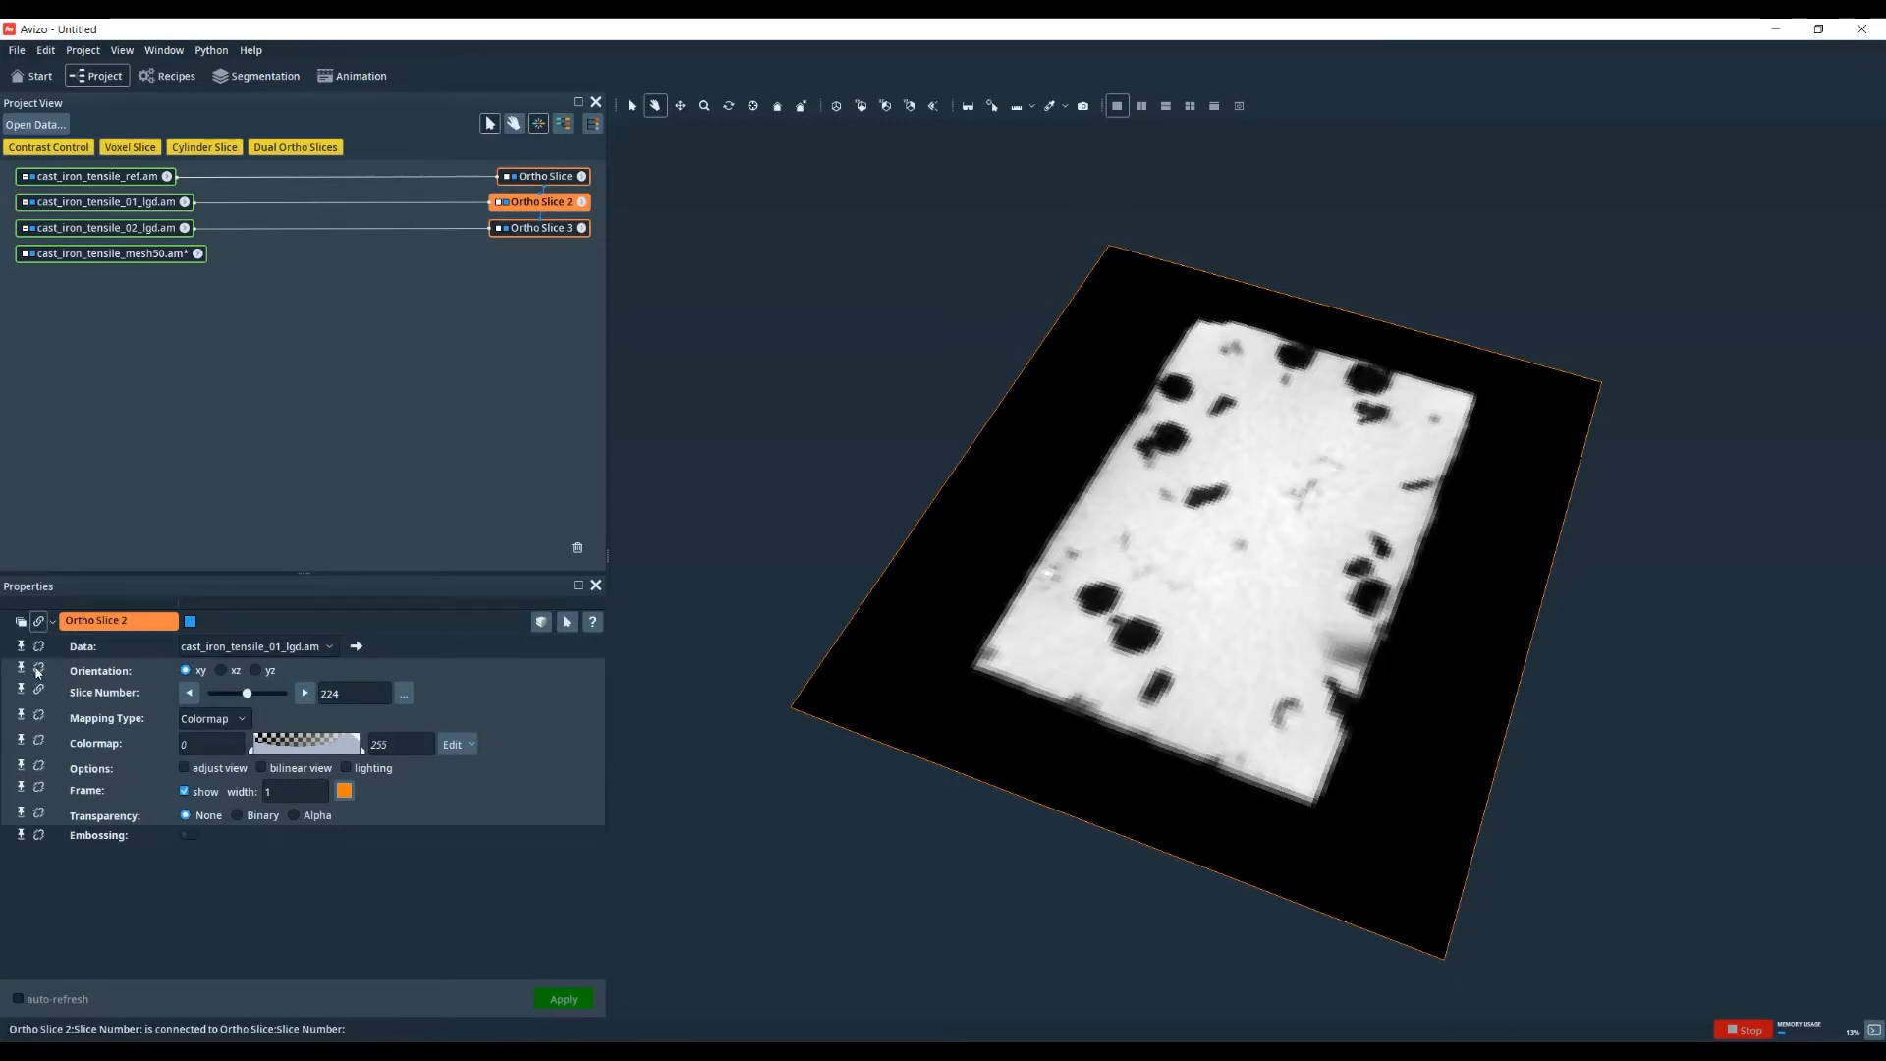
- Set the reference volume's Ortho Slice to the xz orientation at slice number 27
left_click(545, 177)
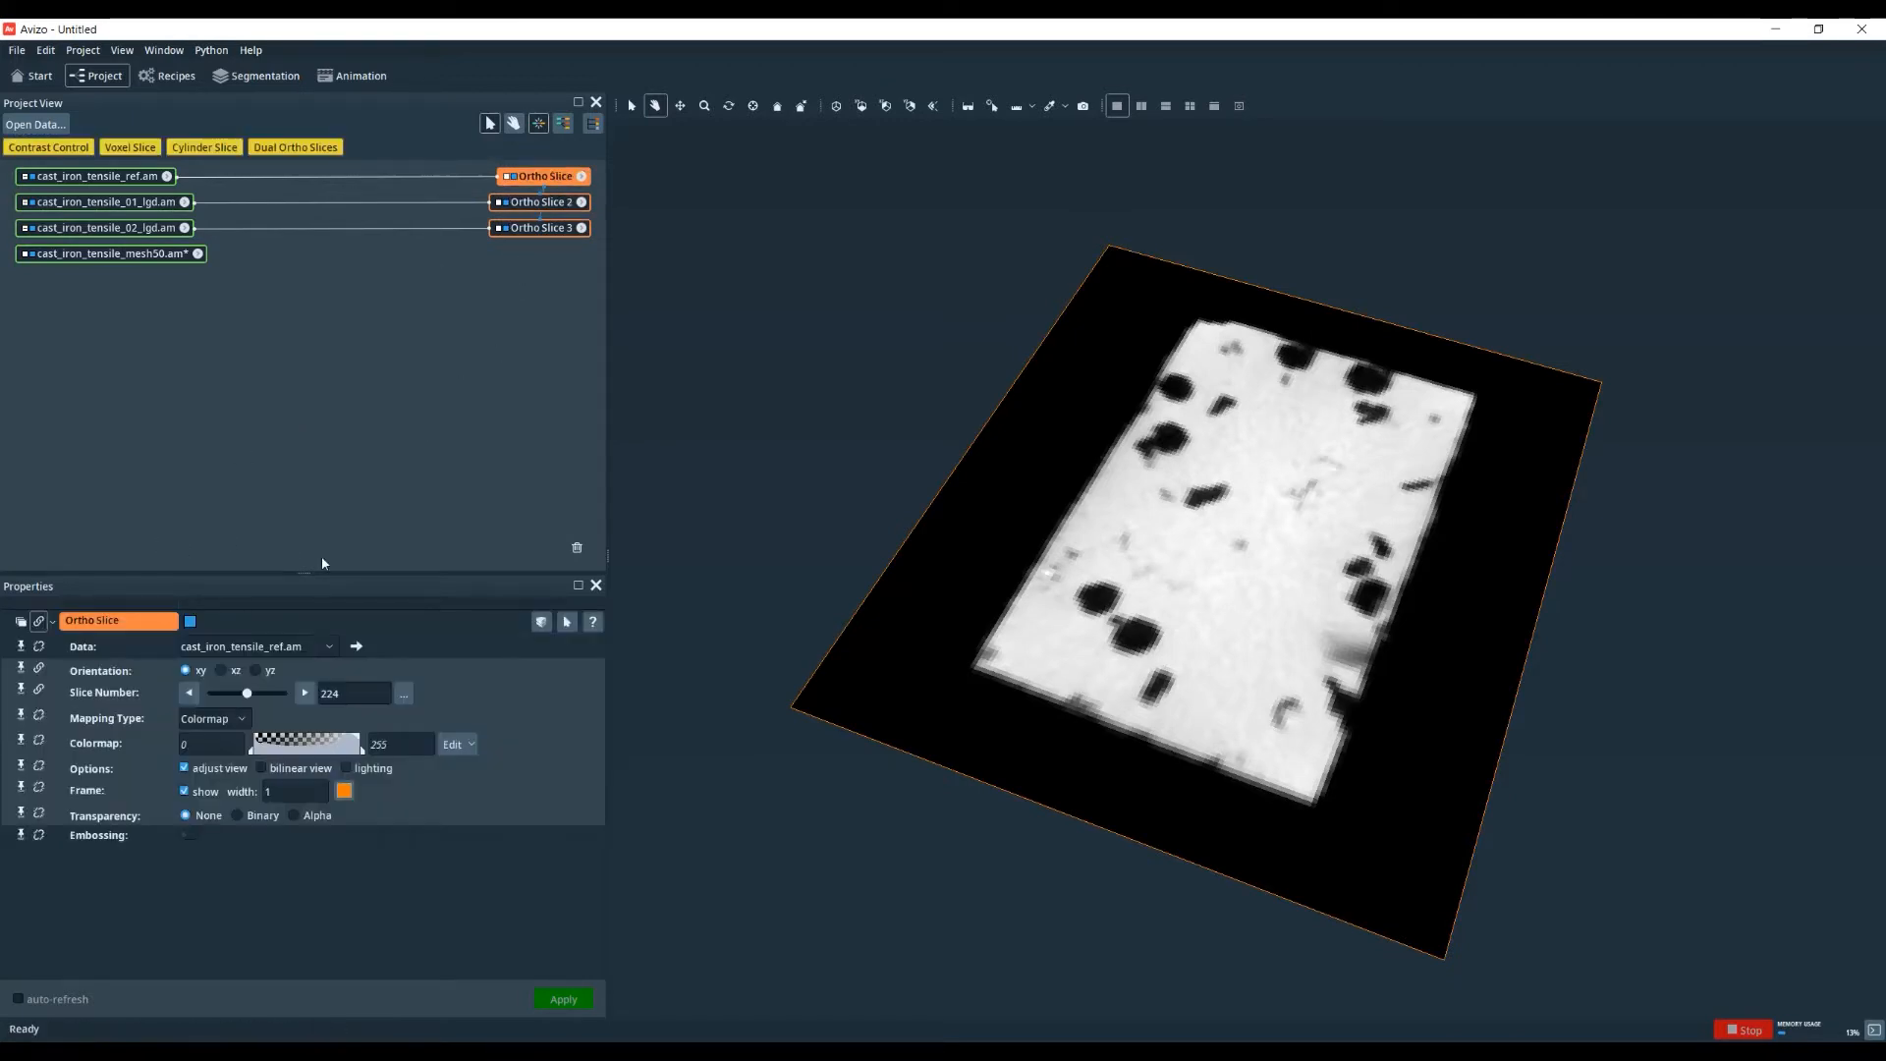
left_click(221, 670)
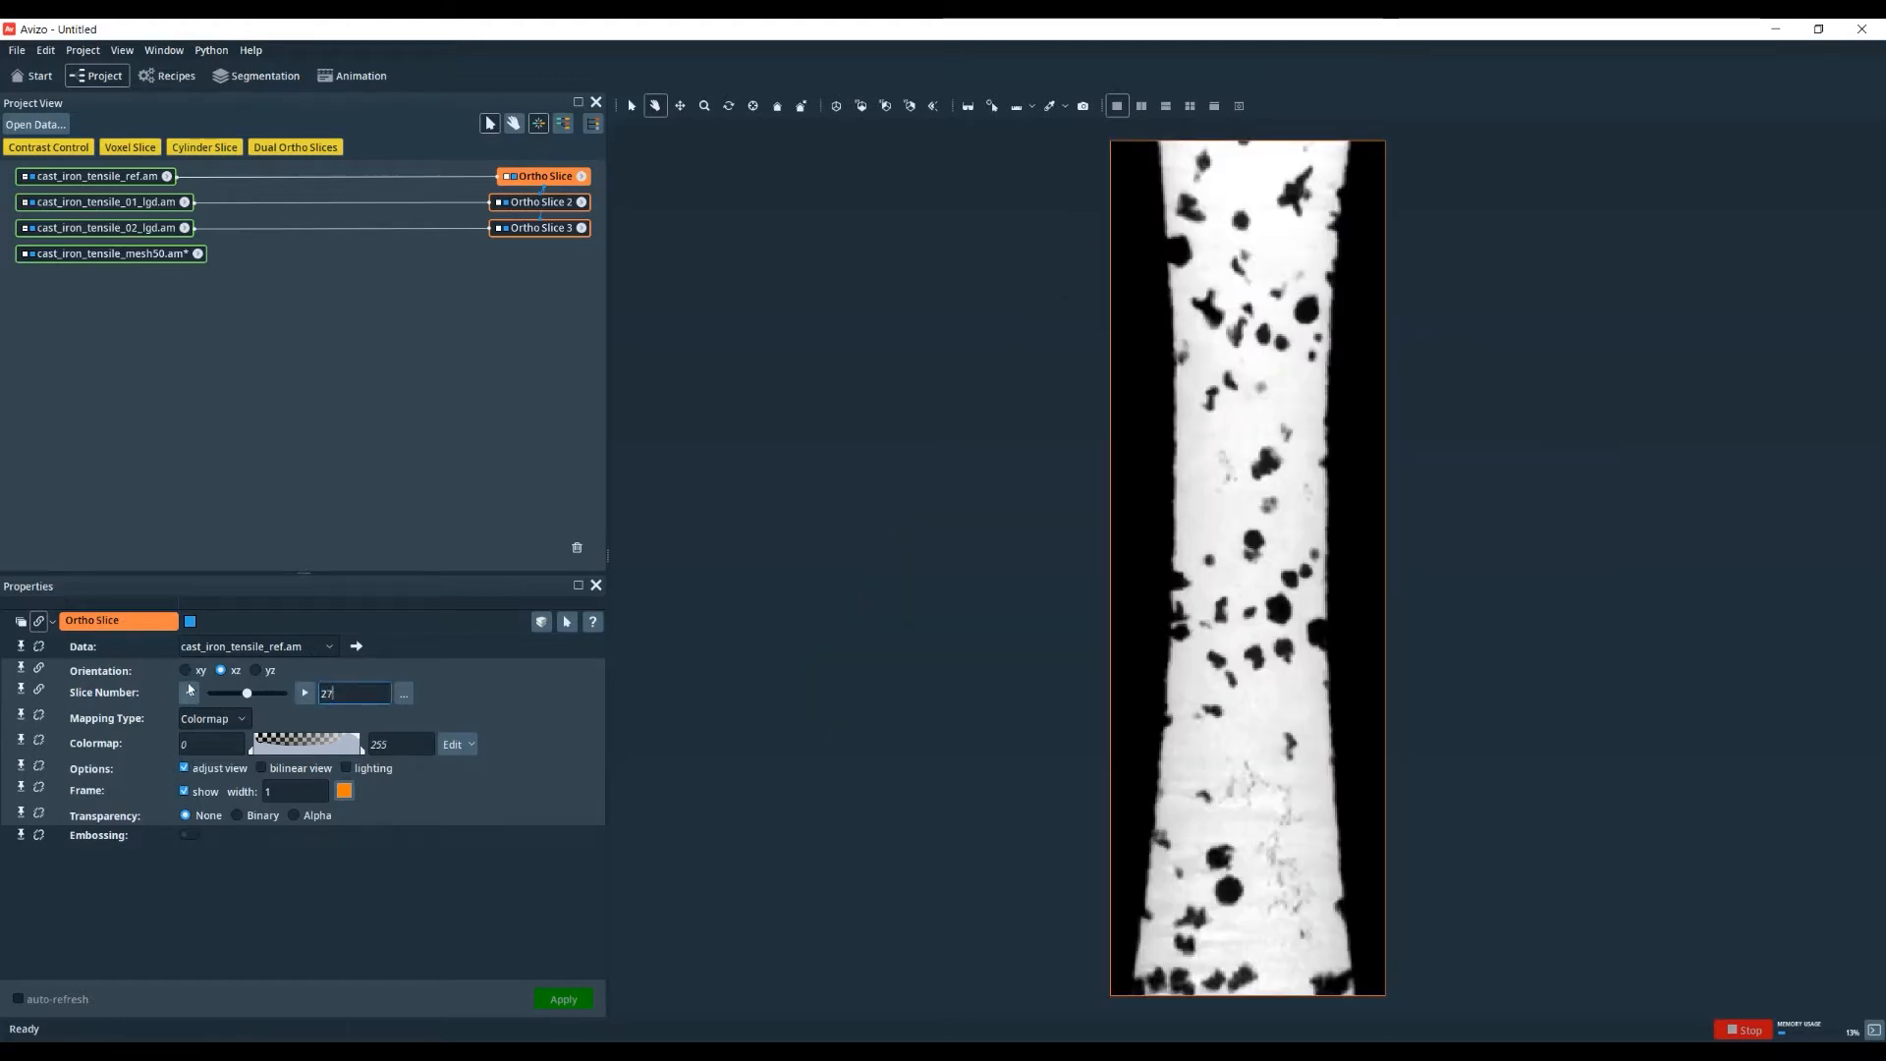
type("27")
key("Return")
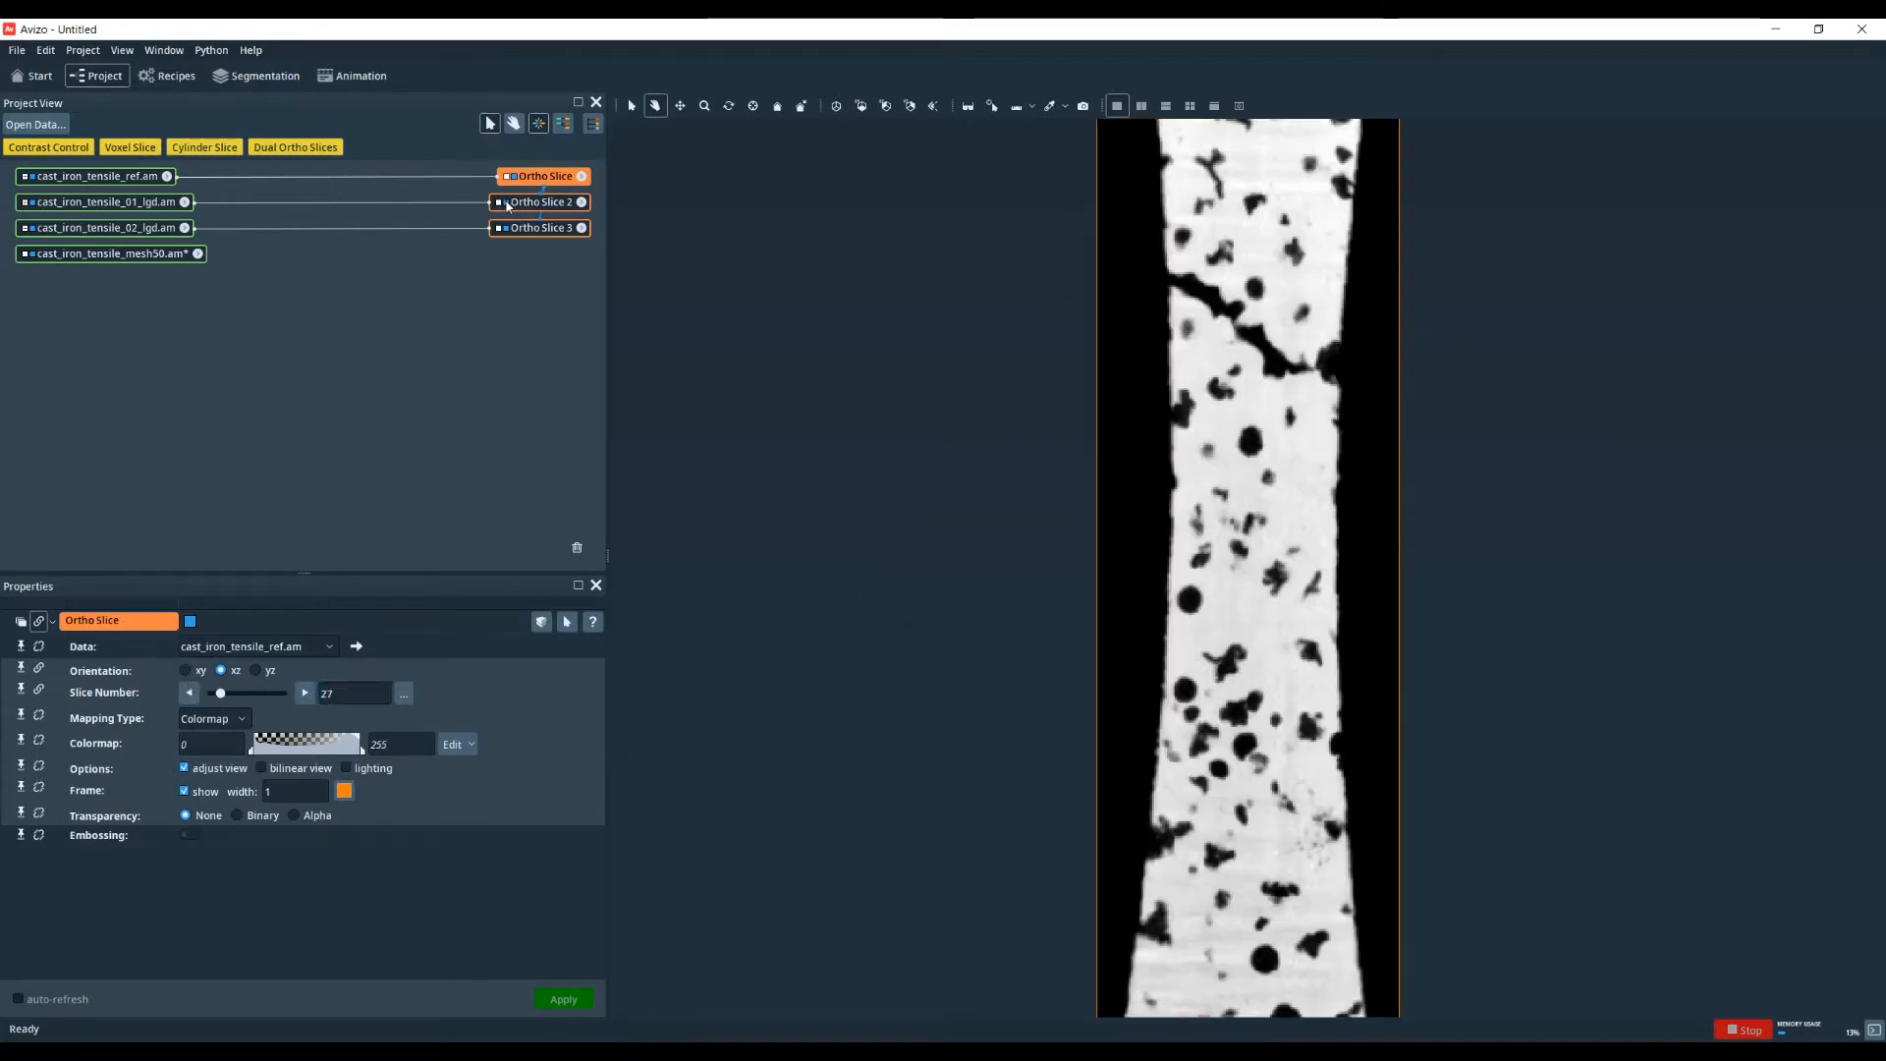
- Compare the load states by toggling the visibility of Ortho Slice 3 and Ortho Slice 2, leaving only the reference slice shown
left_click(511, 227)
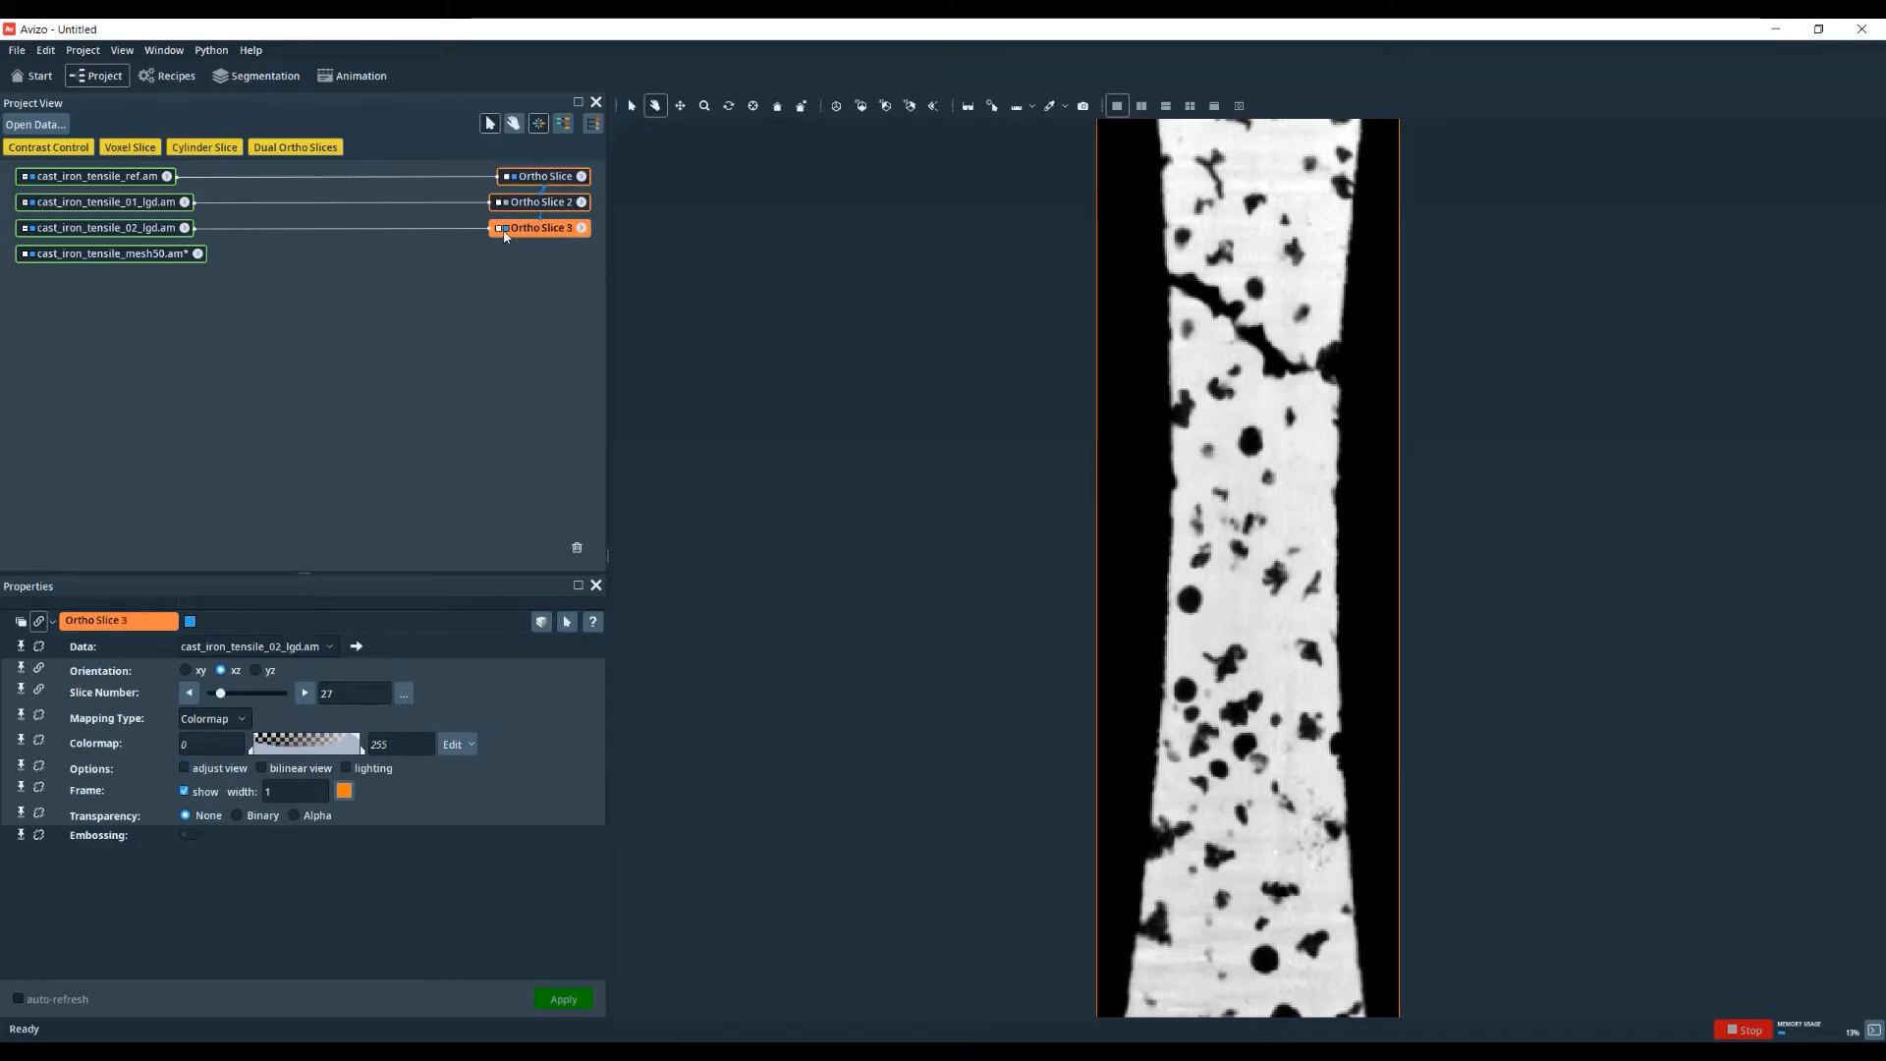
left_click(503, 230)
left_click(509, 208)
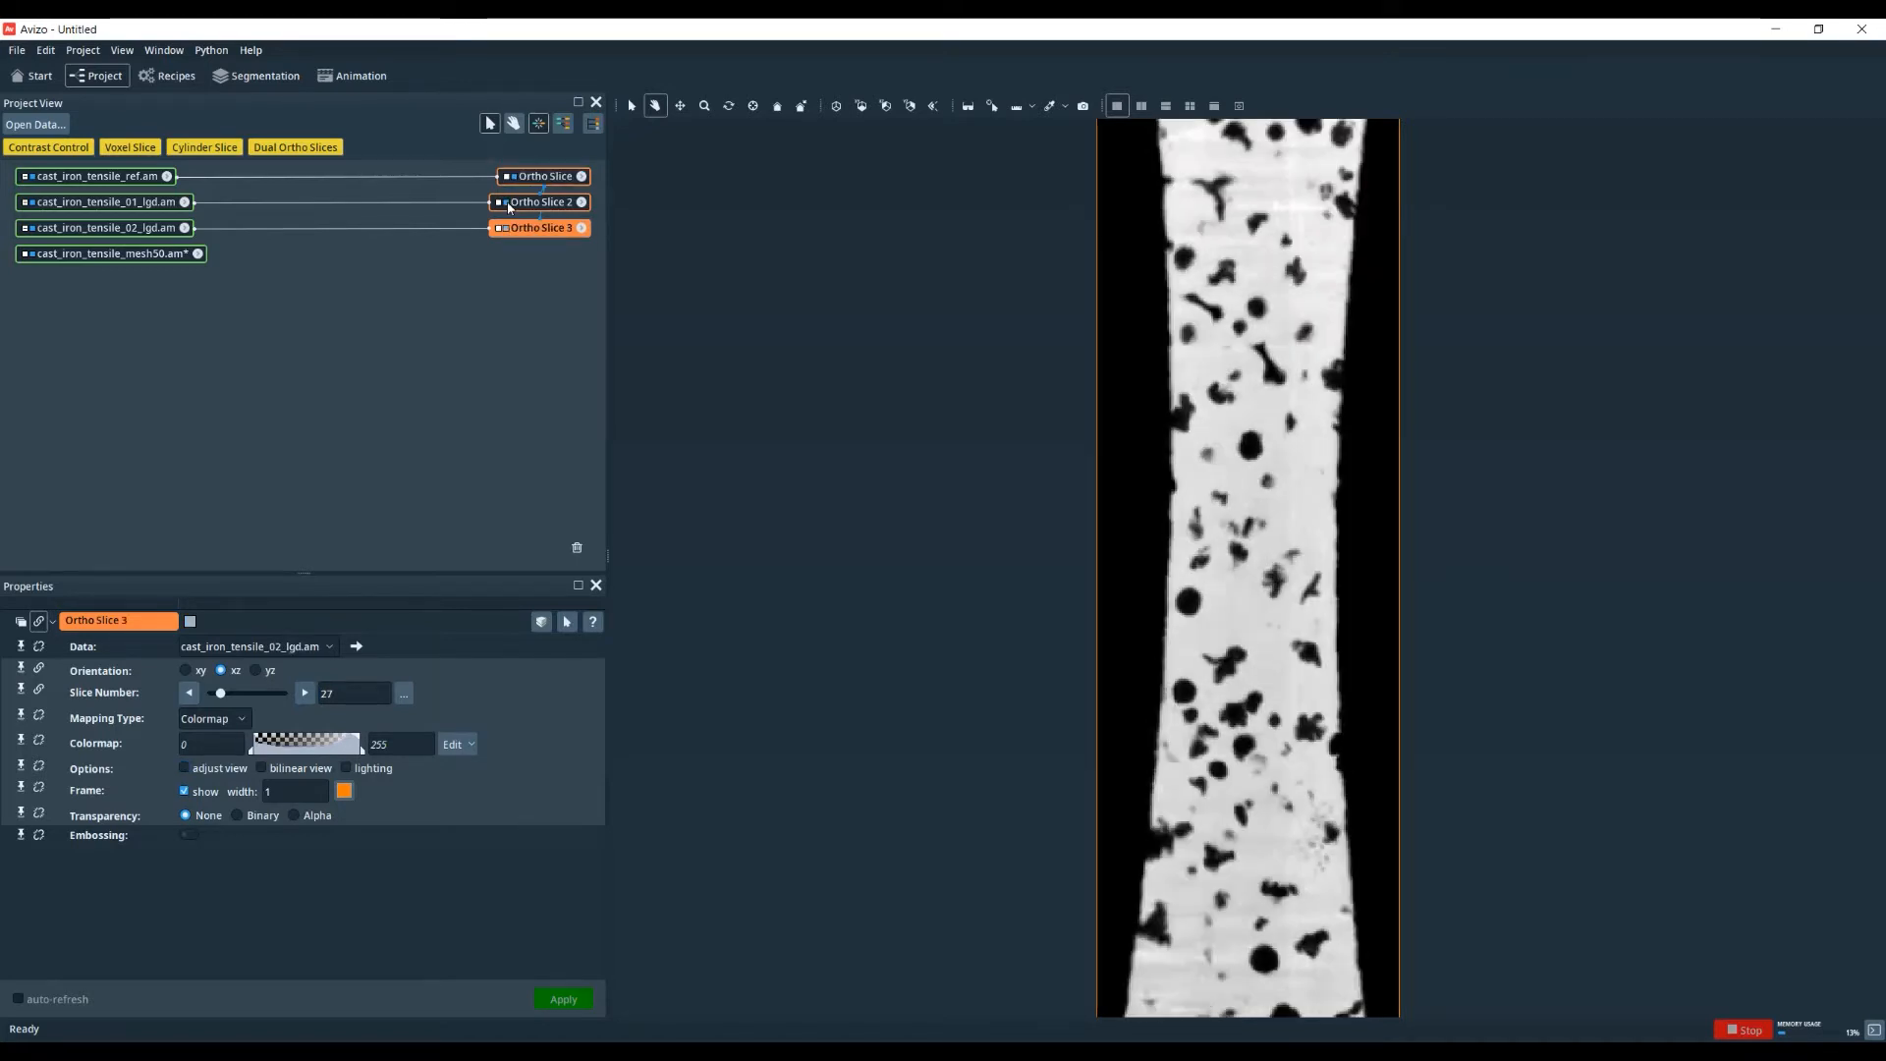
left_click(503, 229)
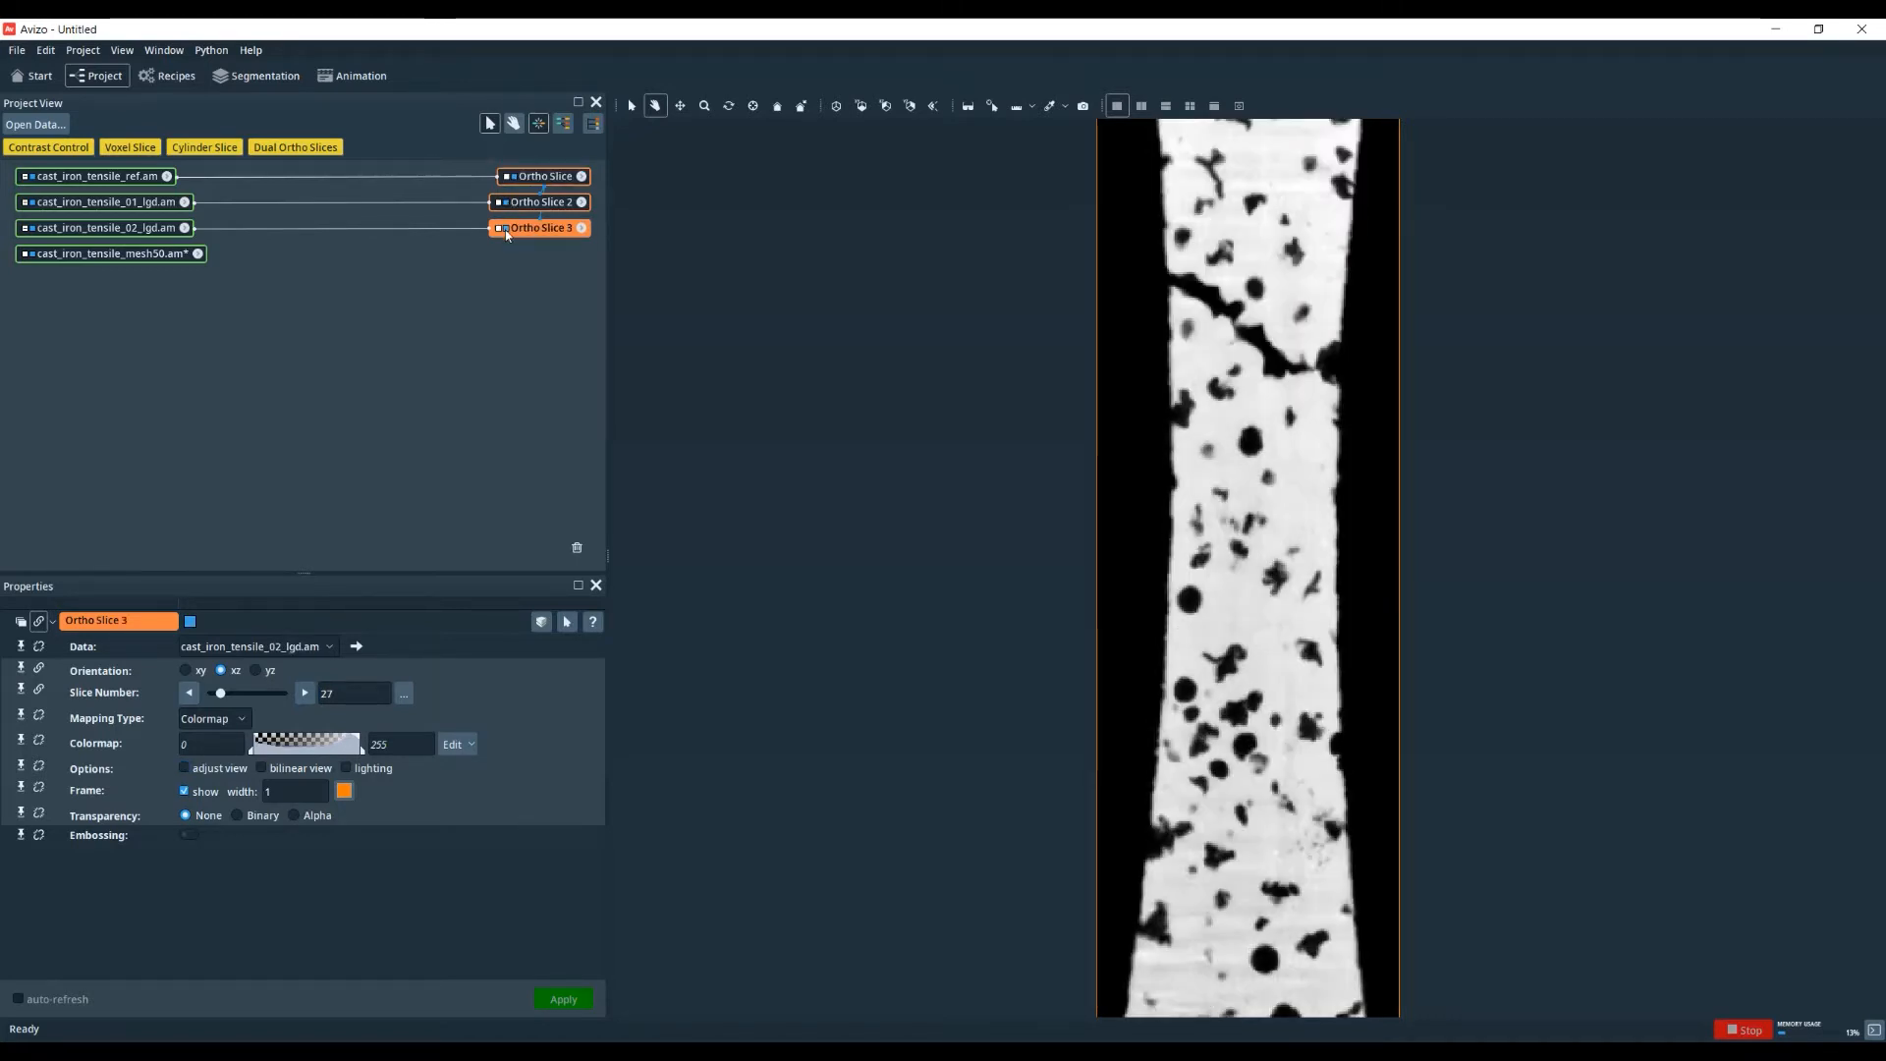
left_click(505, 229)
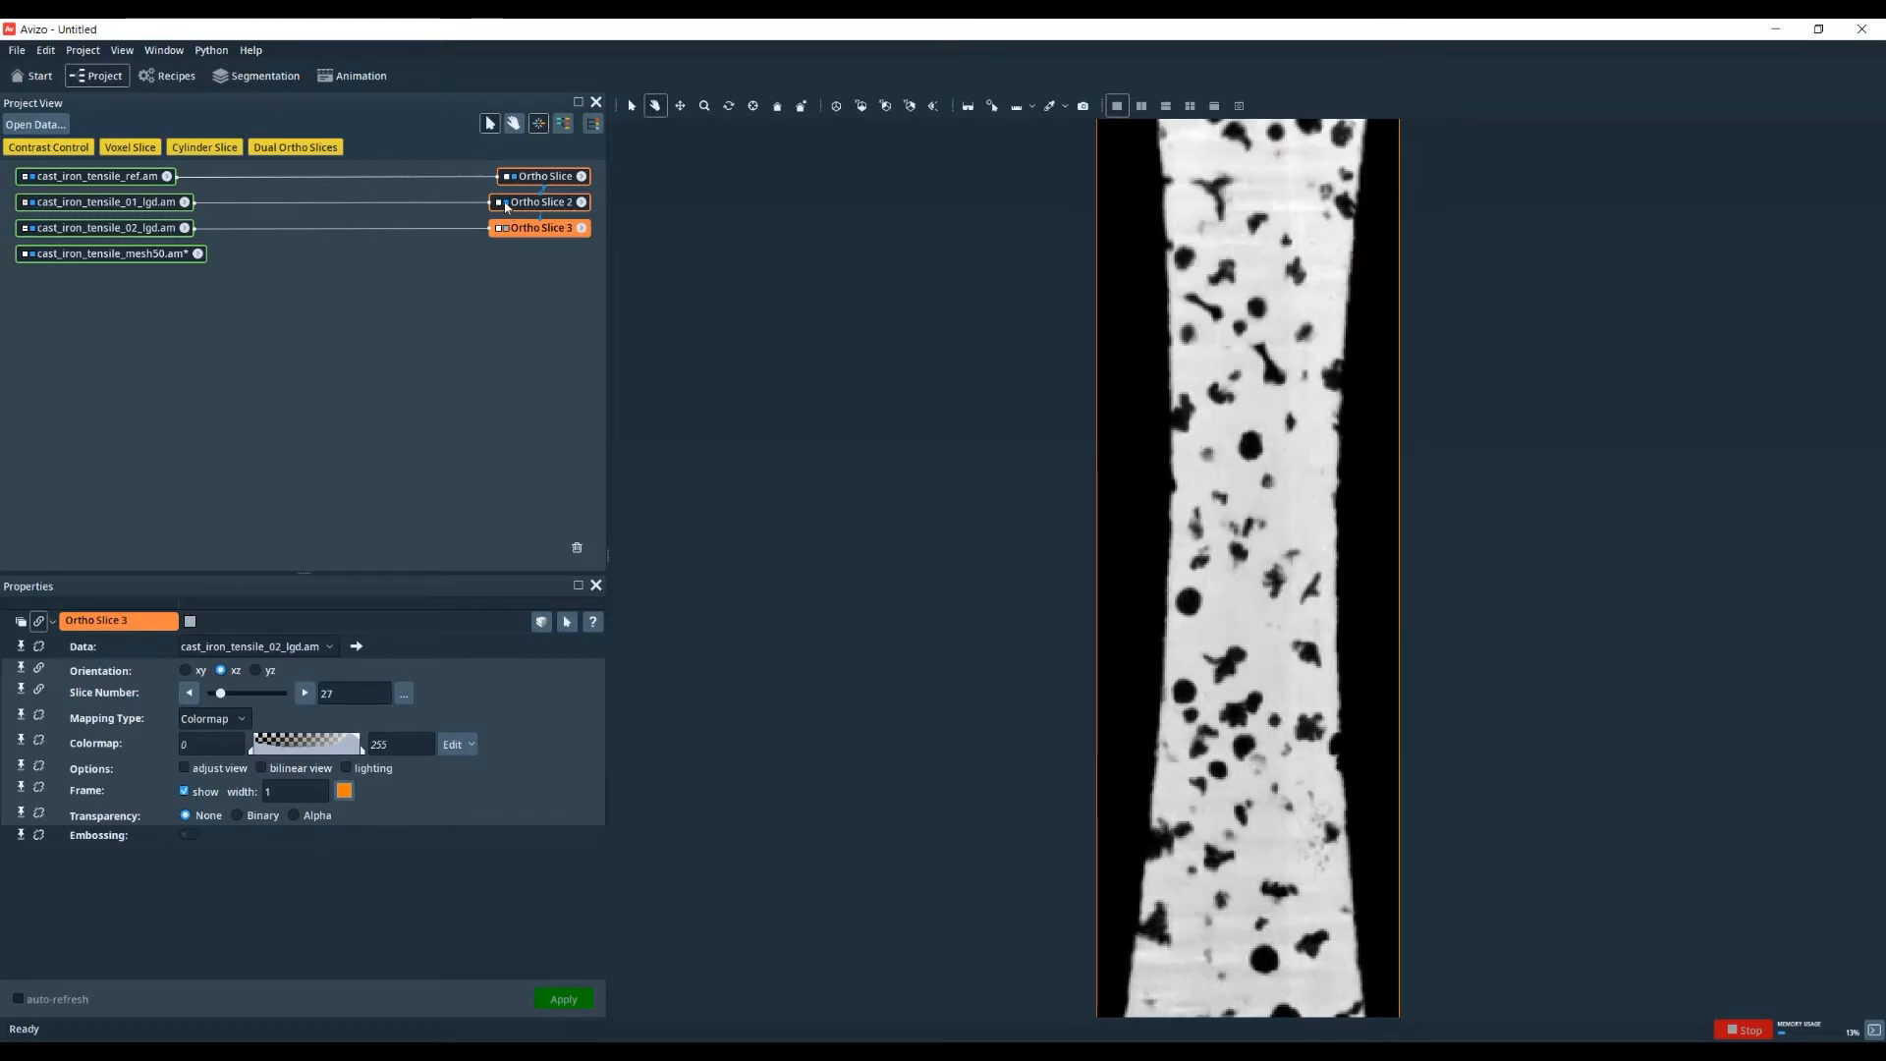
left_click(506, 208)
left_click(507, 208)
left_click(507, 232)
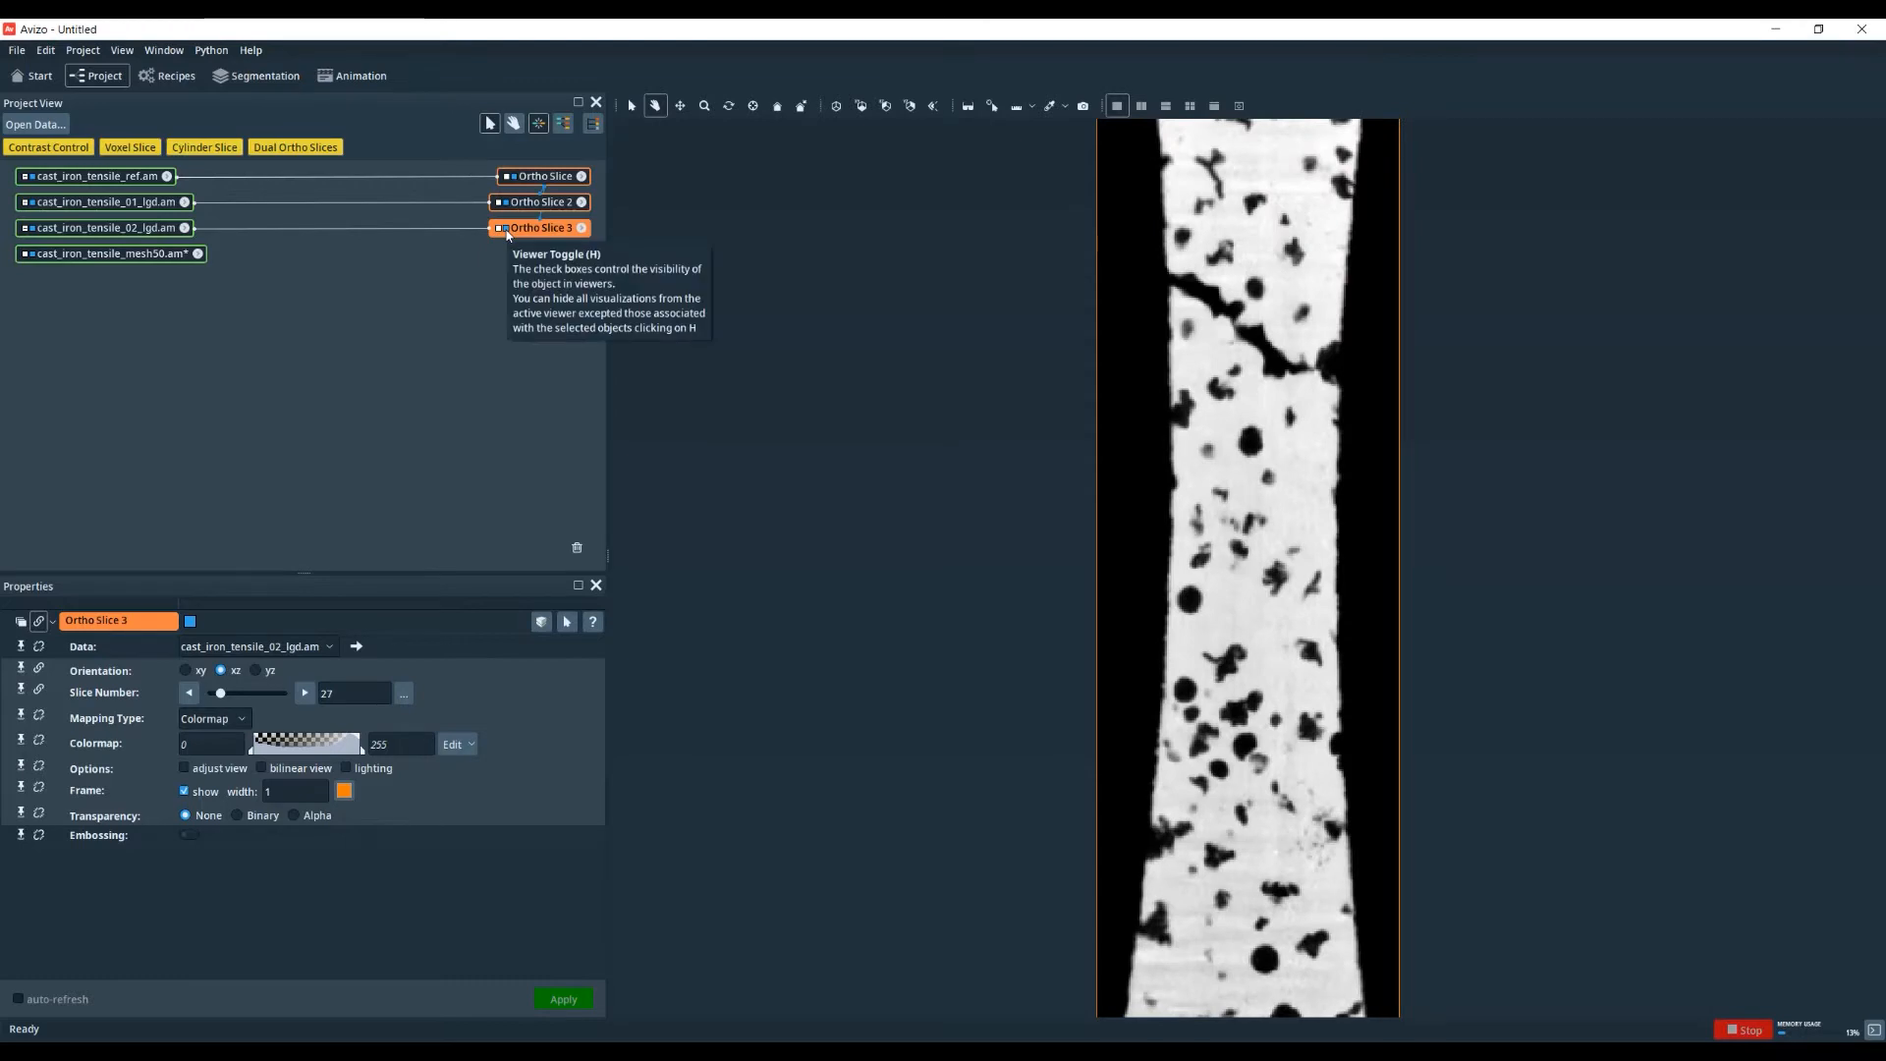
left_click(510, 229)
left_click(508, 207)
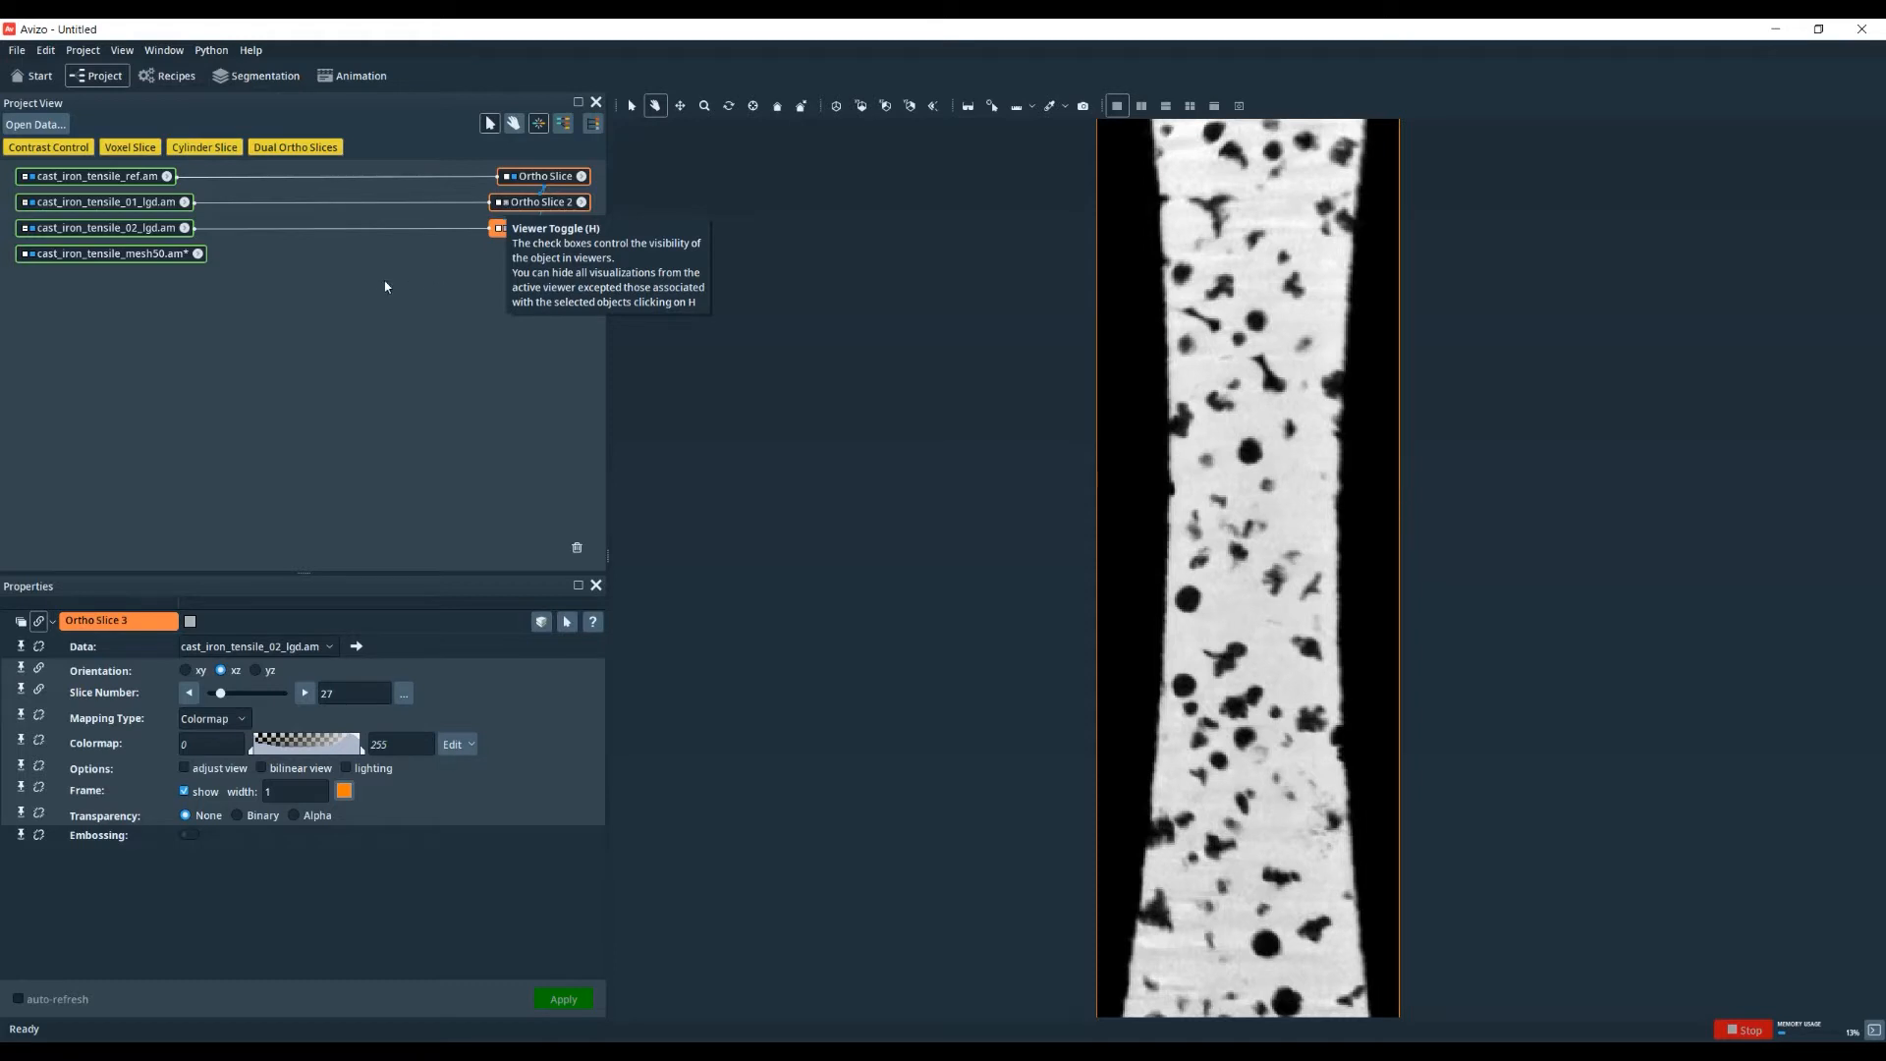
left_click(377, 282)
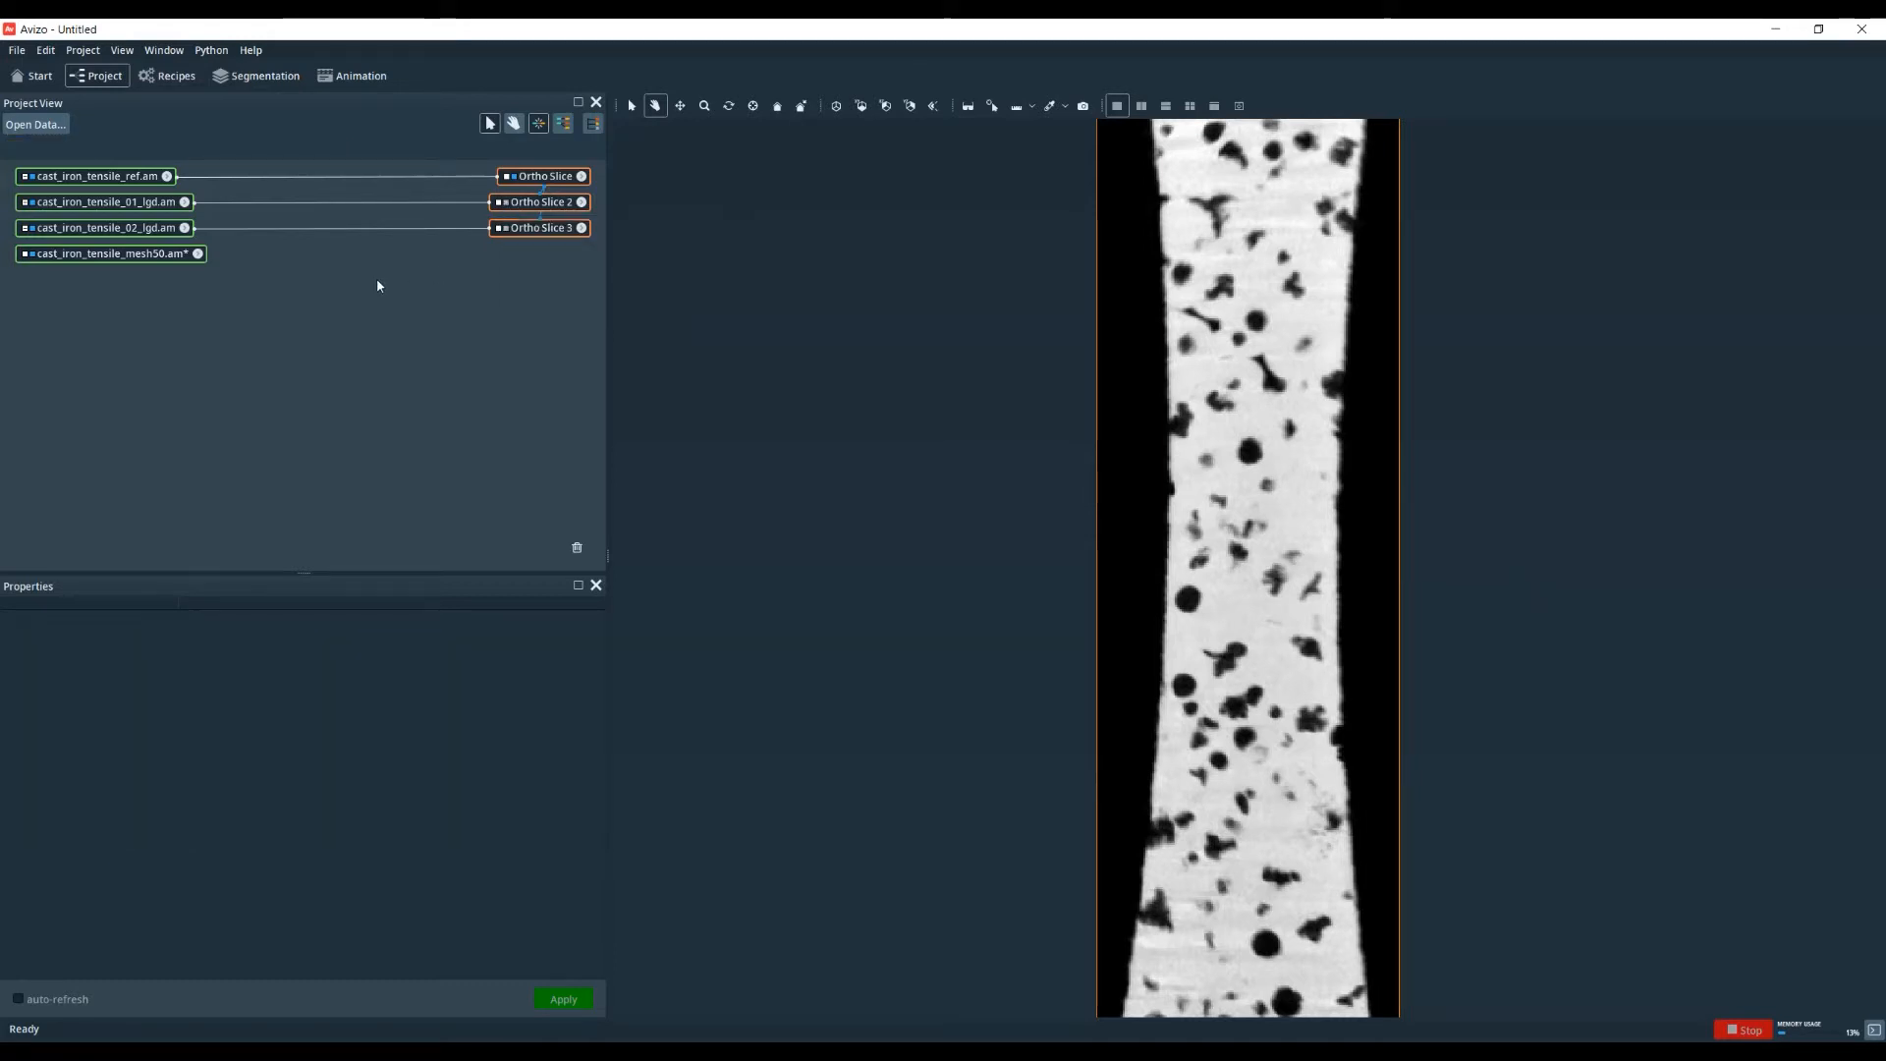
scroll(1065, 468, "down", 3)
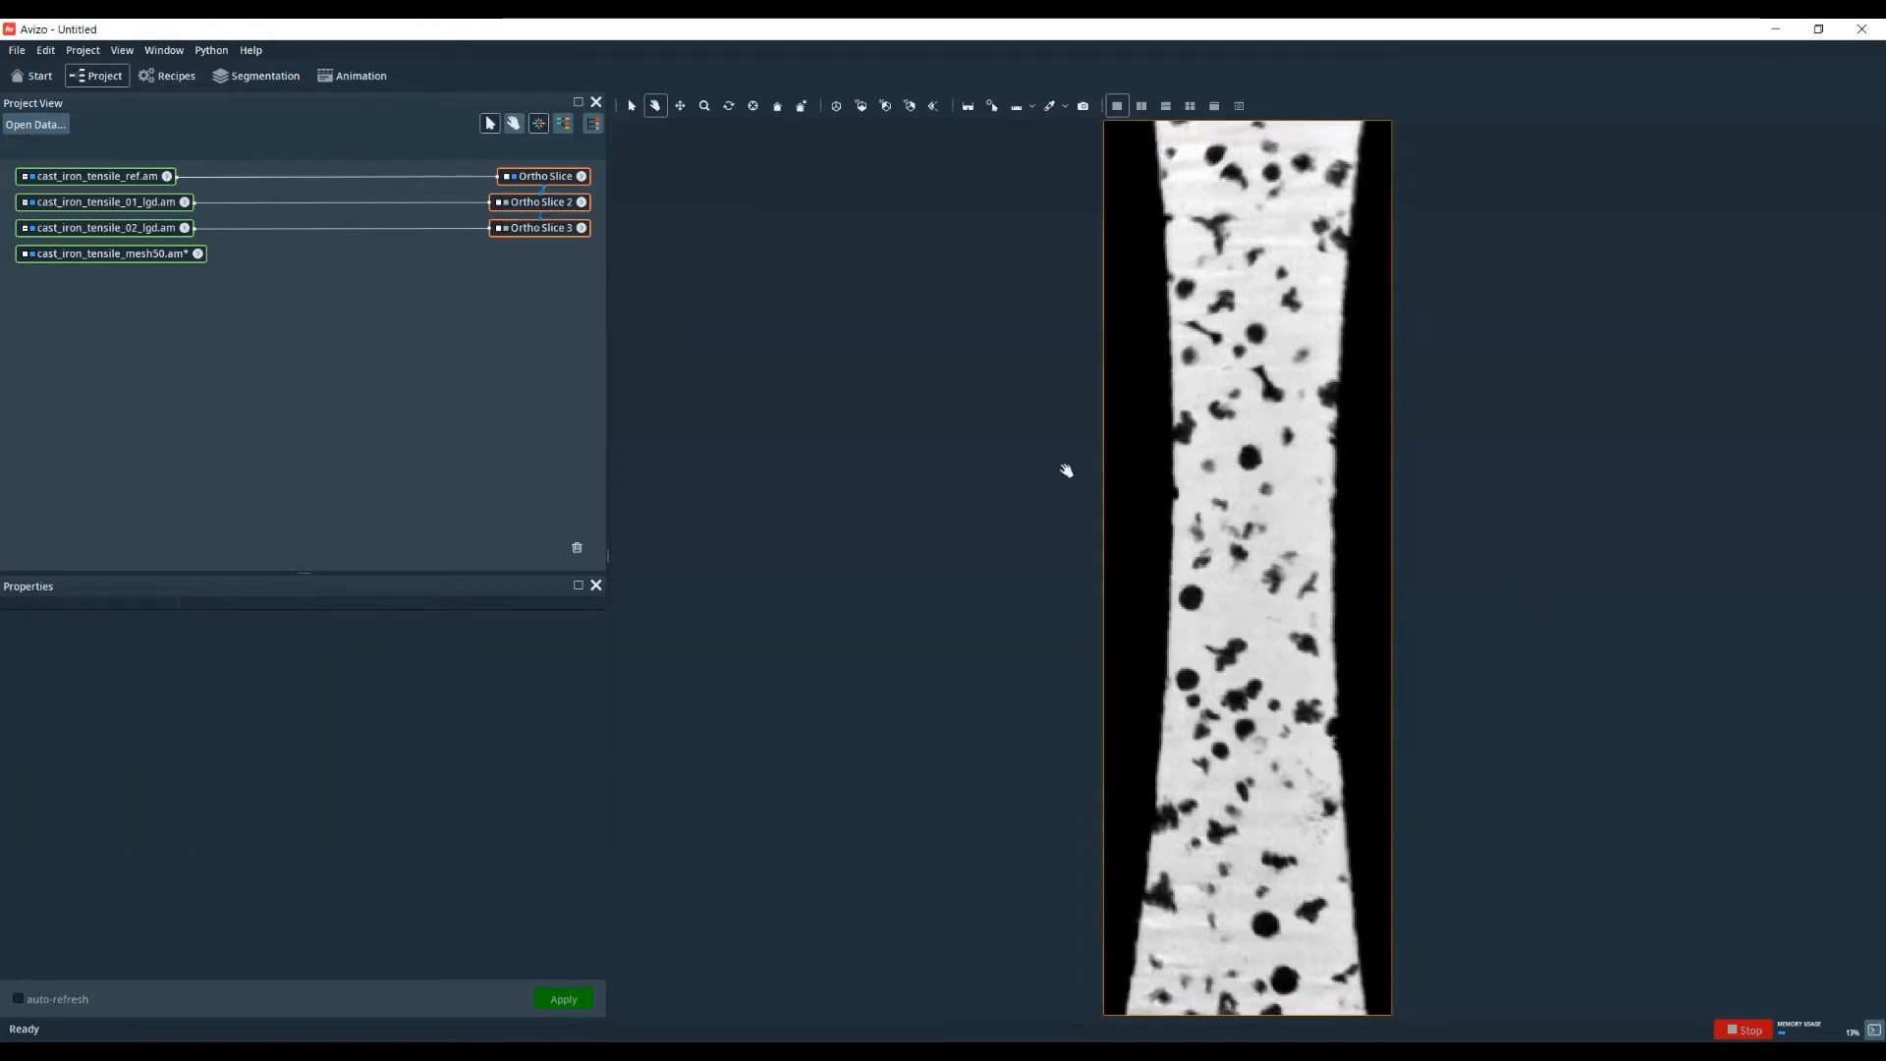
middle_click_drag(1113, 556, 1103, 537)
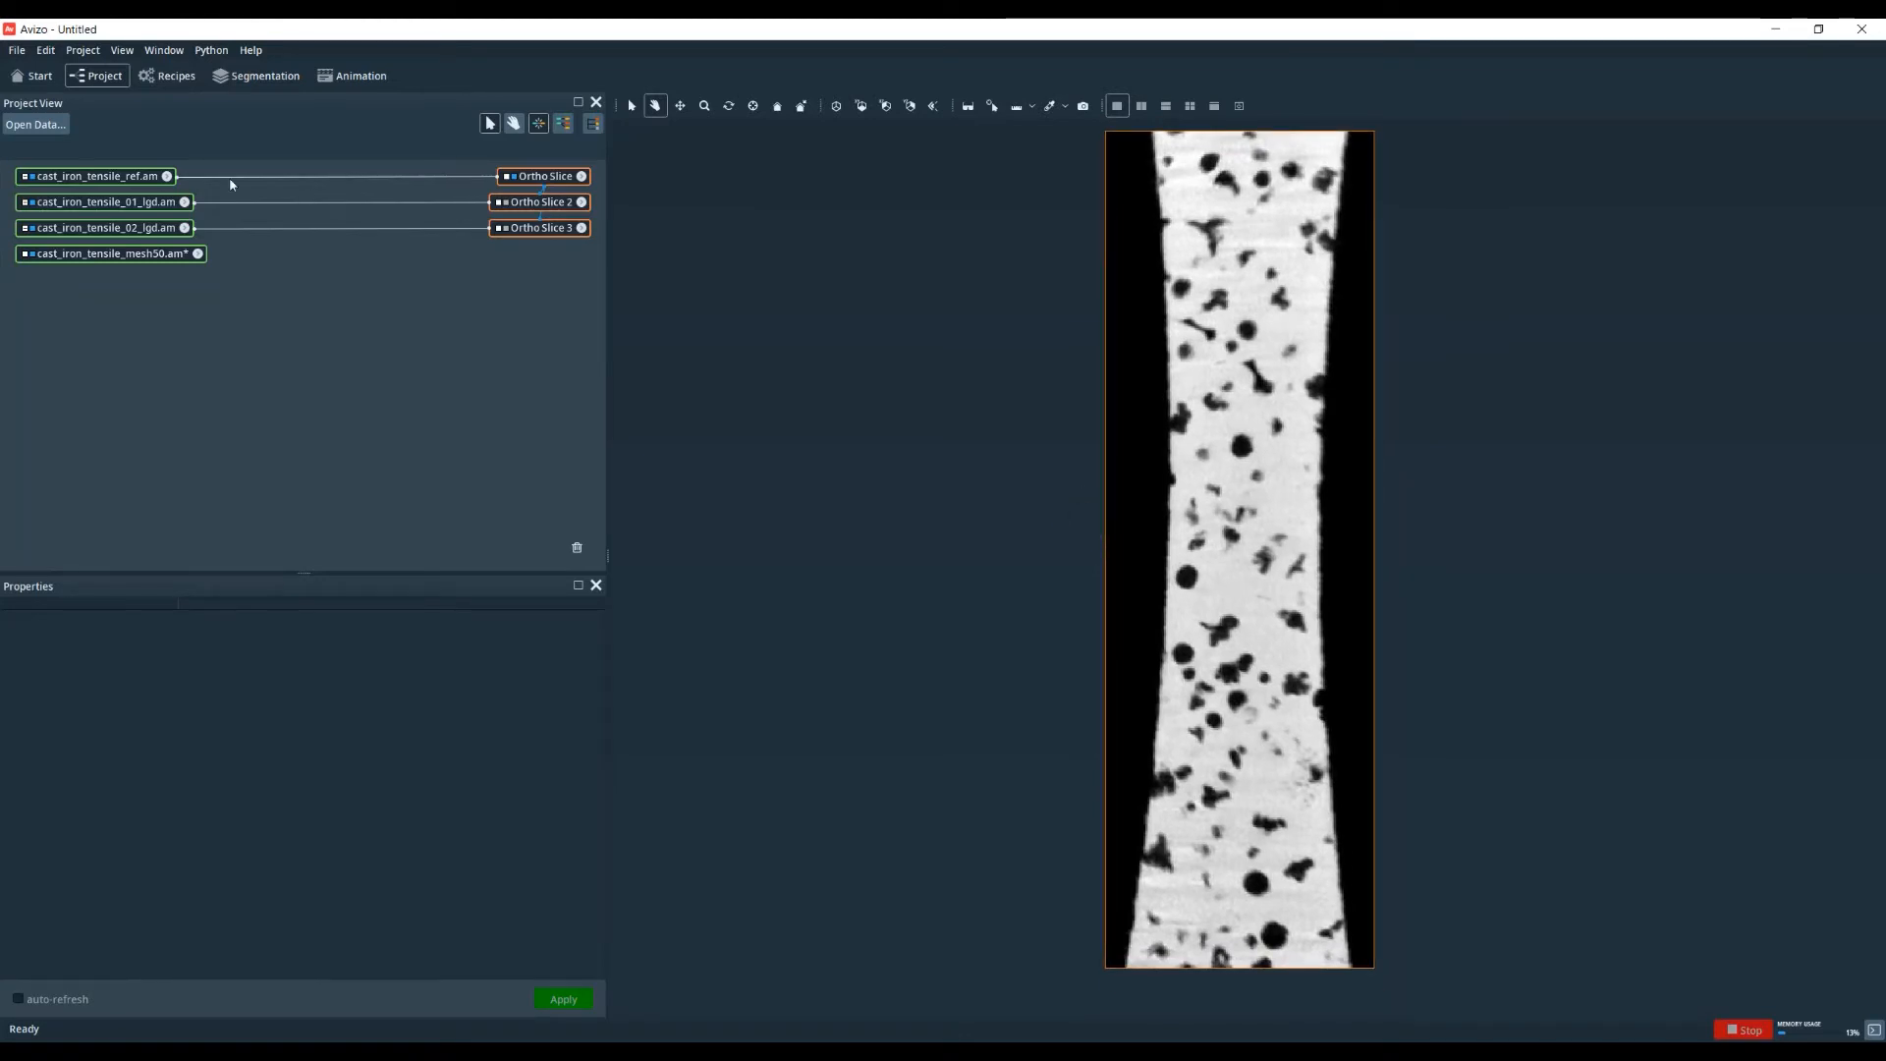
- Create a DVC Global Approach module on cast_iron_tensile_ref.am and place it below the ortho slices in the project graph
left_click(105, 176)
right_click(105, 177)
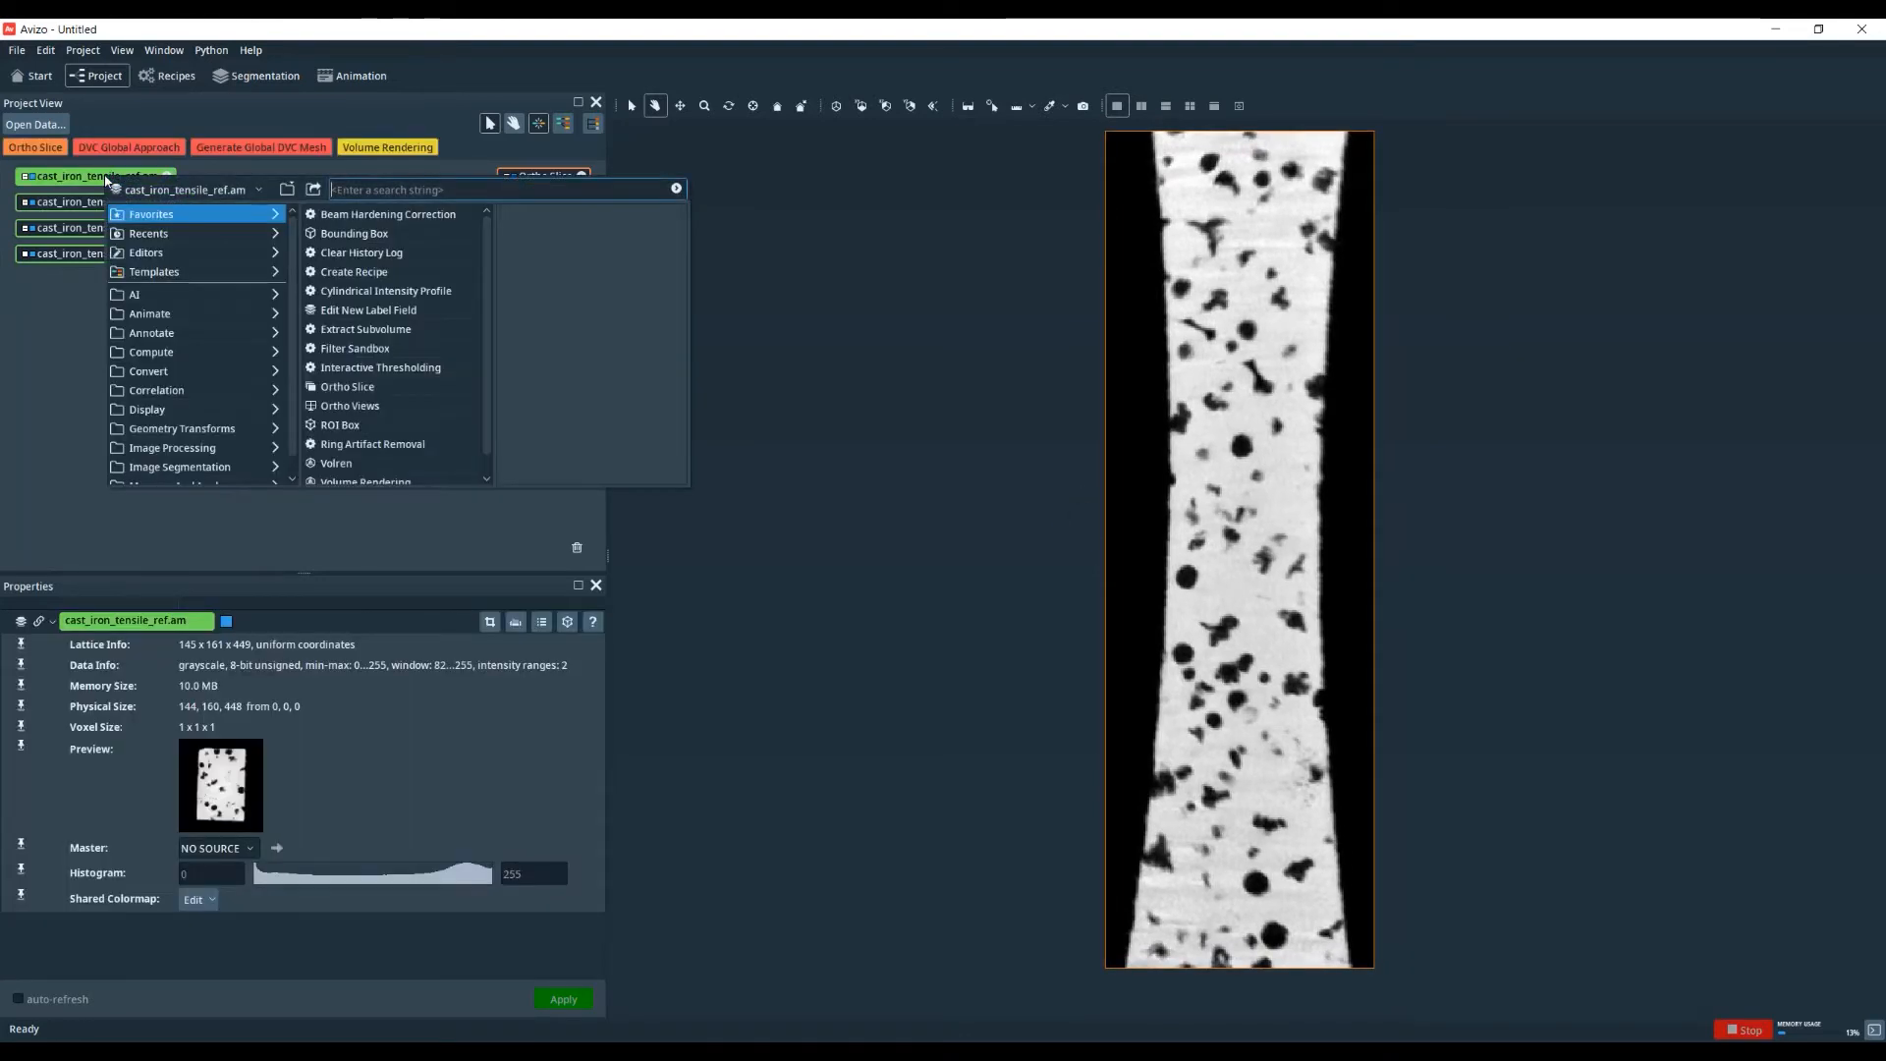
left_click(157, 390)
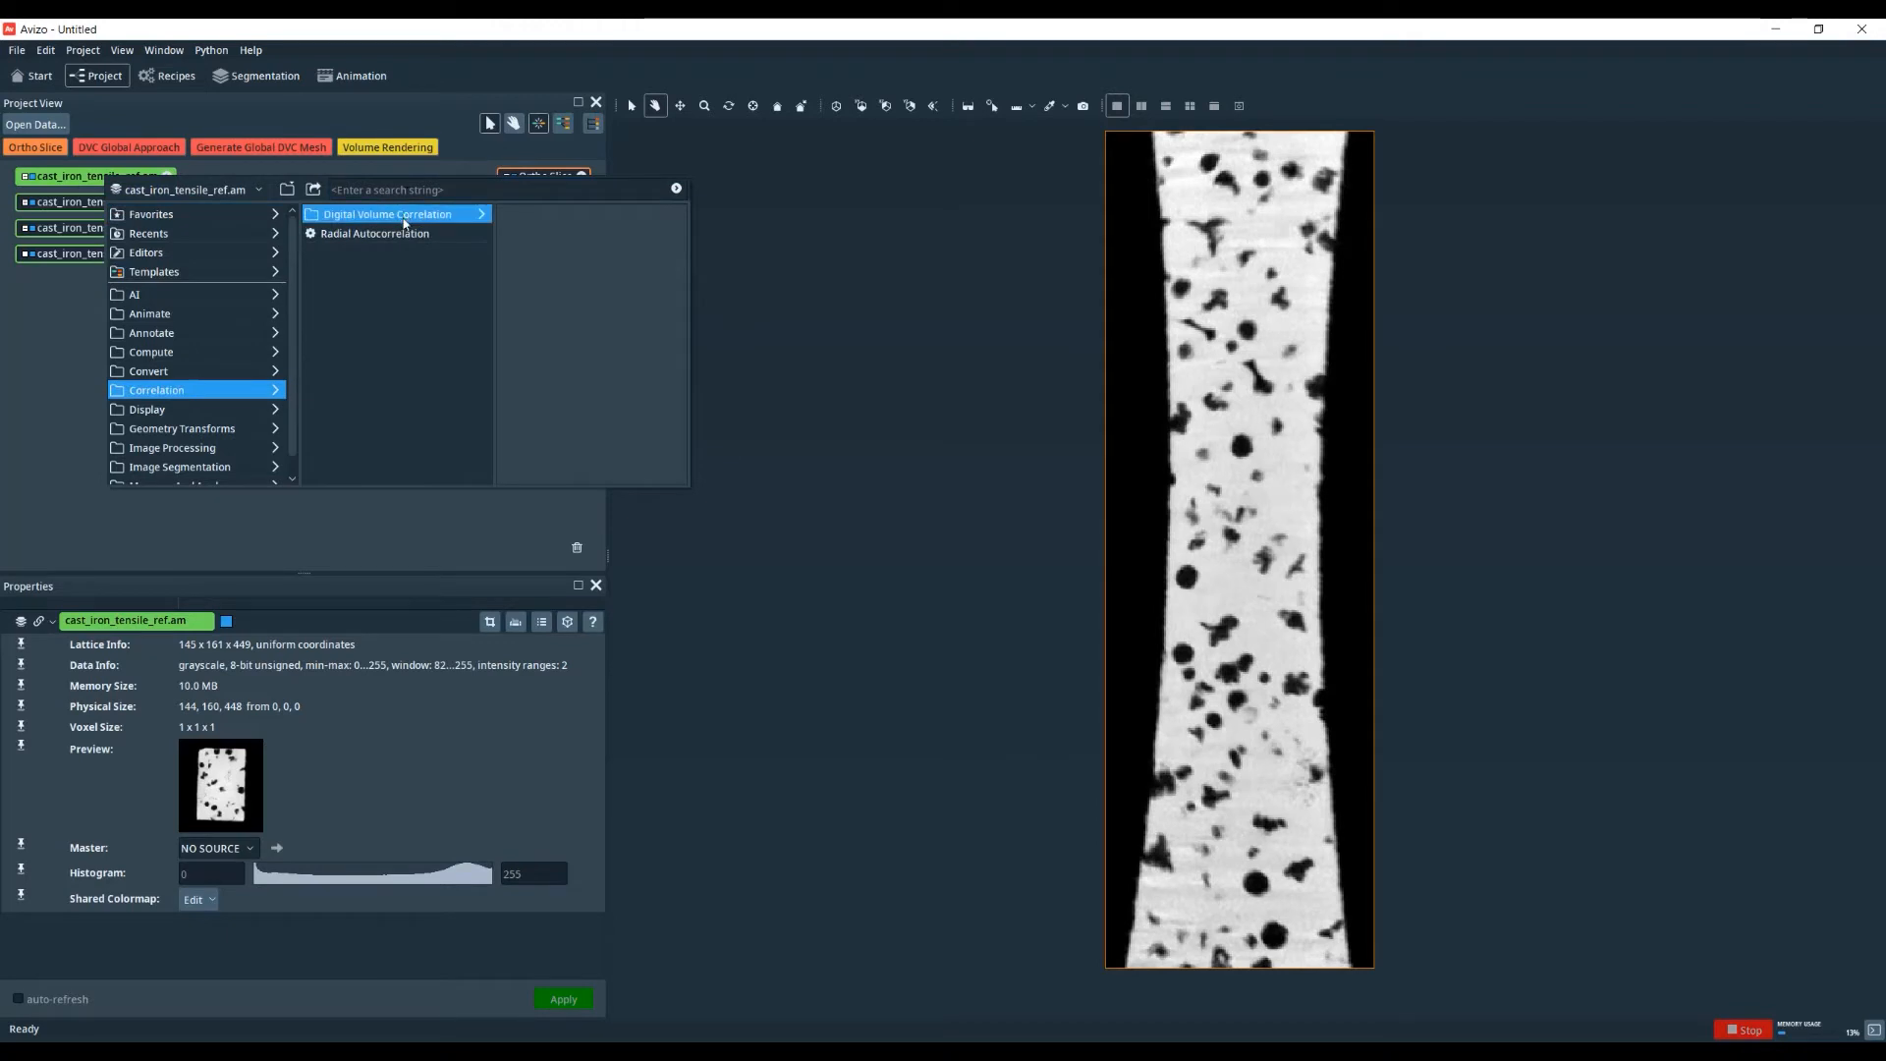
mouse_move(405, 218)
mouse_move(569, 220)
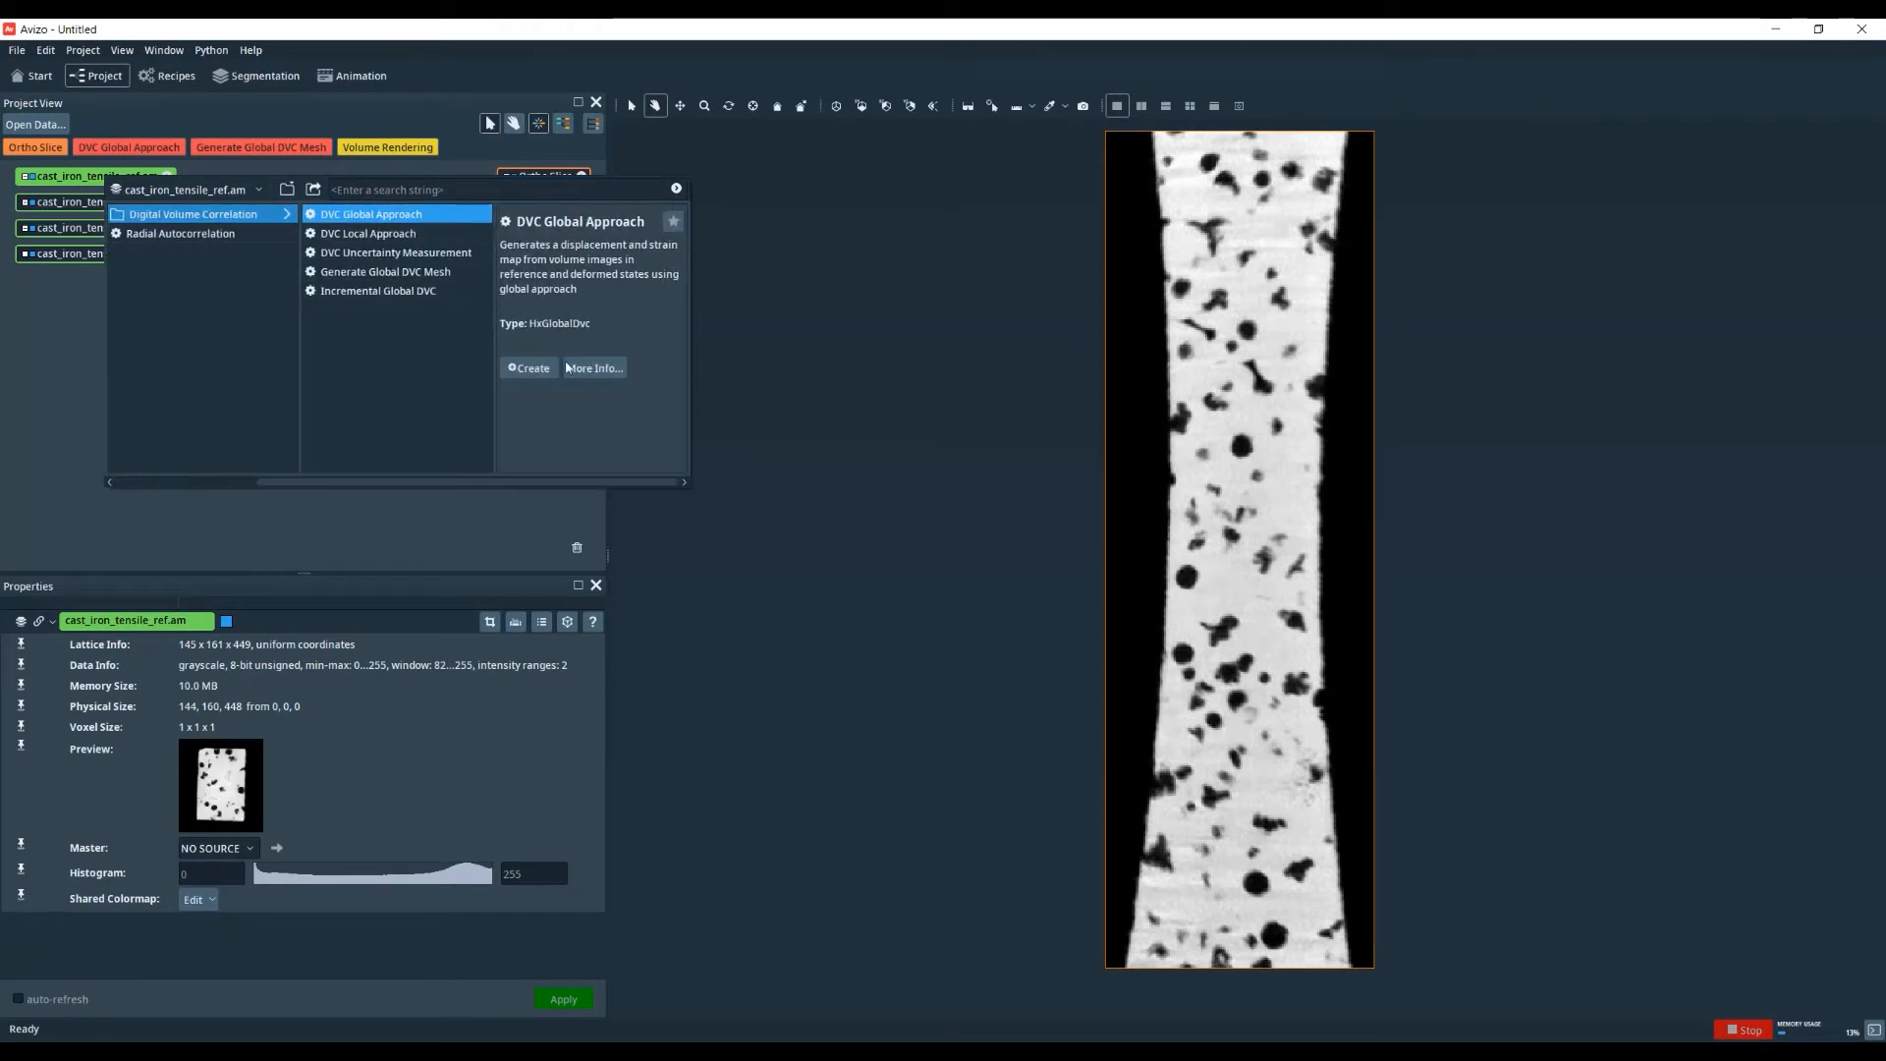
left_click(535, 368)
left_click_drag(196, 283, 370, 283)
- Configure DVC Global Approach with deformed volume cast_iron_tensile_01_lgd.am, reference mesh cast_iron_tensile_mesh50.am and 100 maximum iterations
left_click(260, 668)
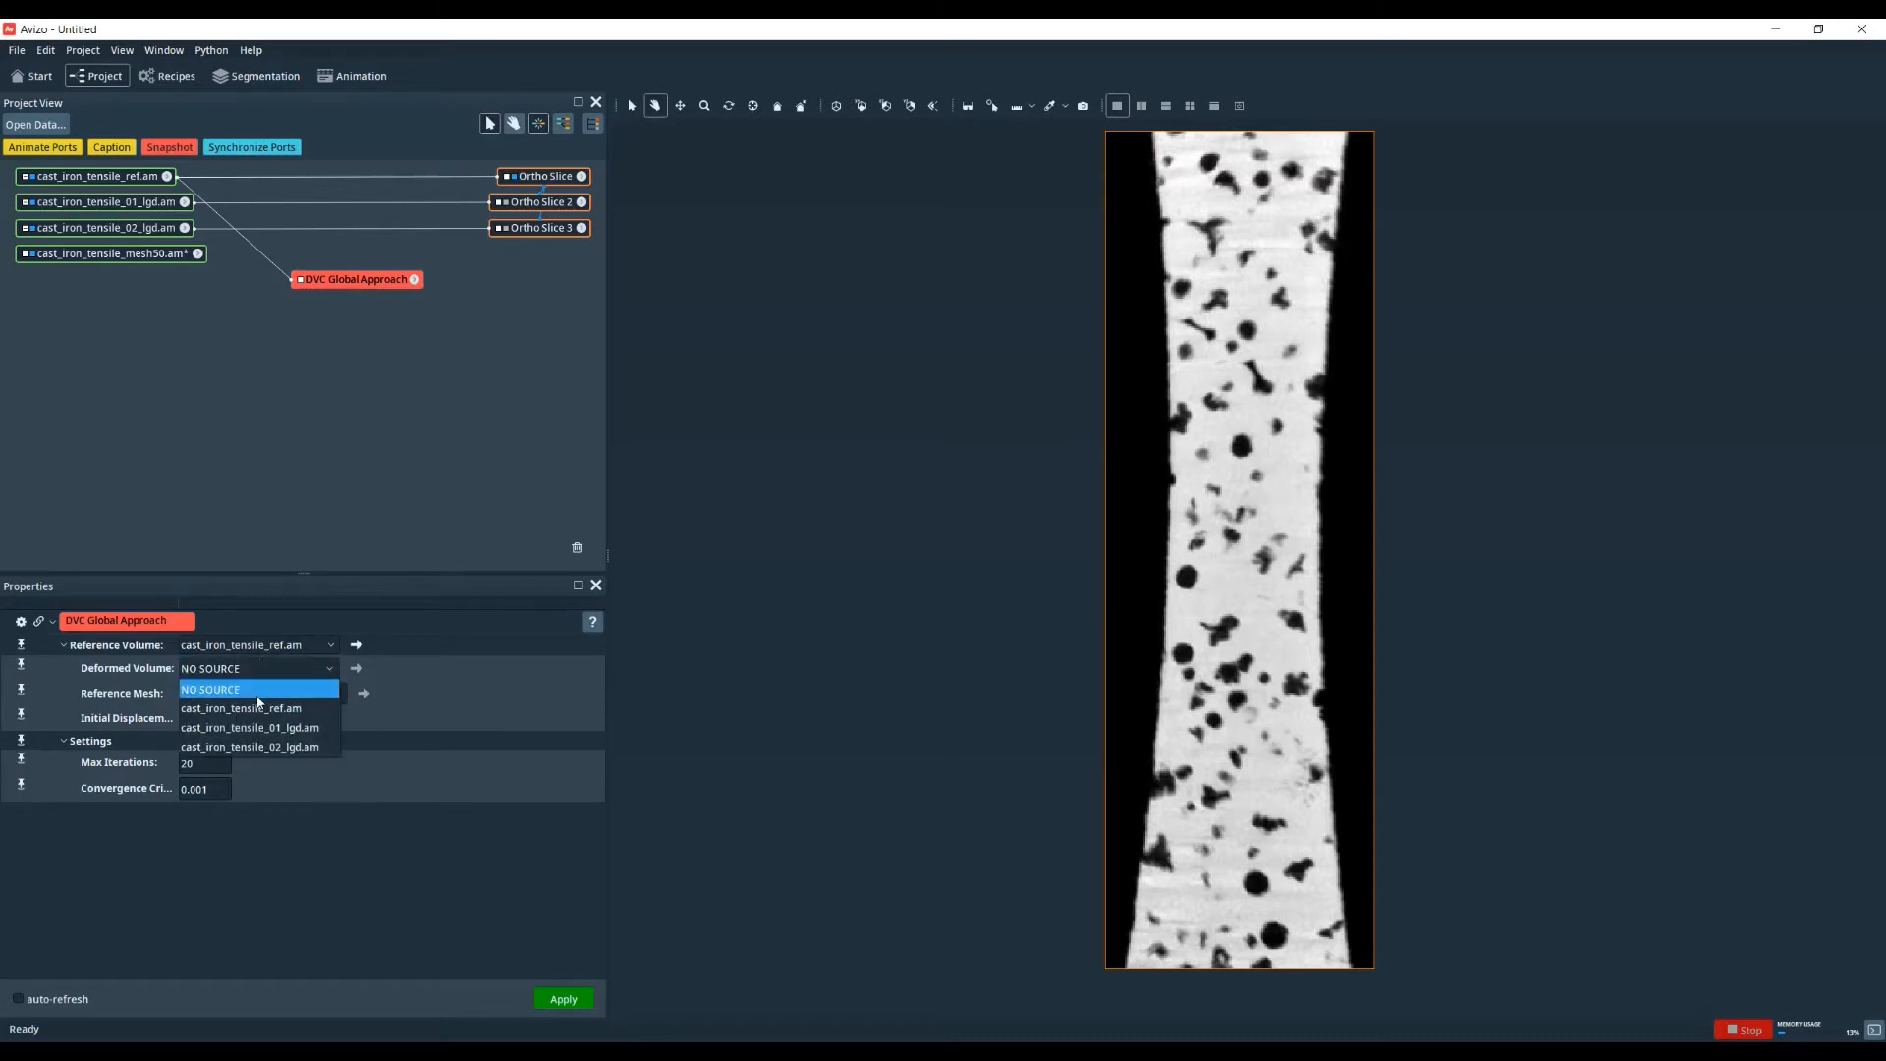
left_click(259, 727)
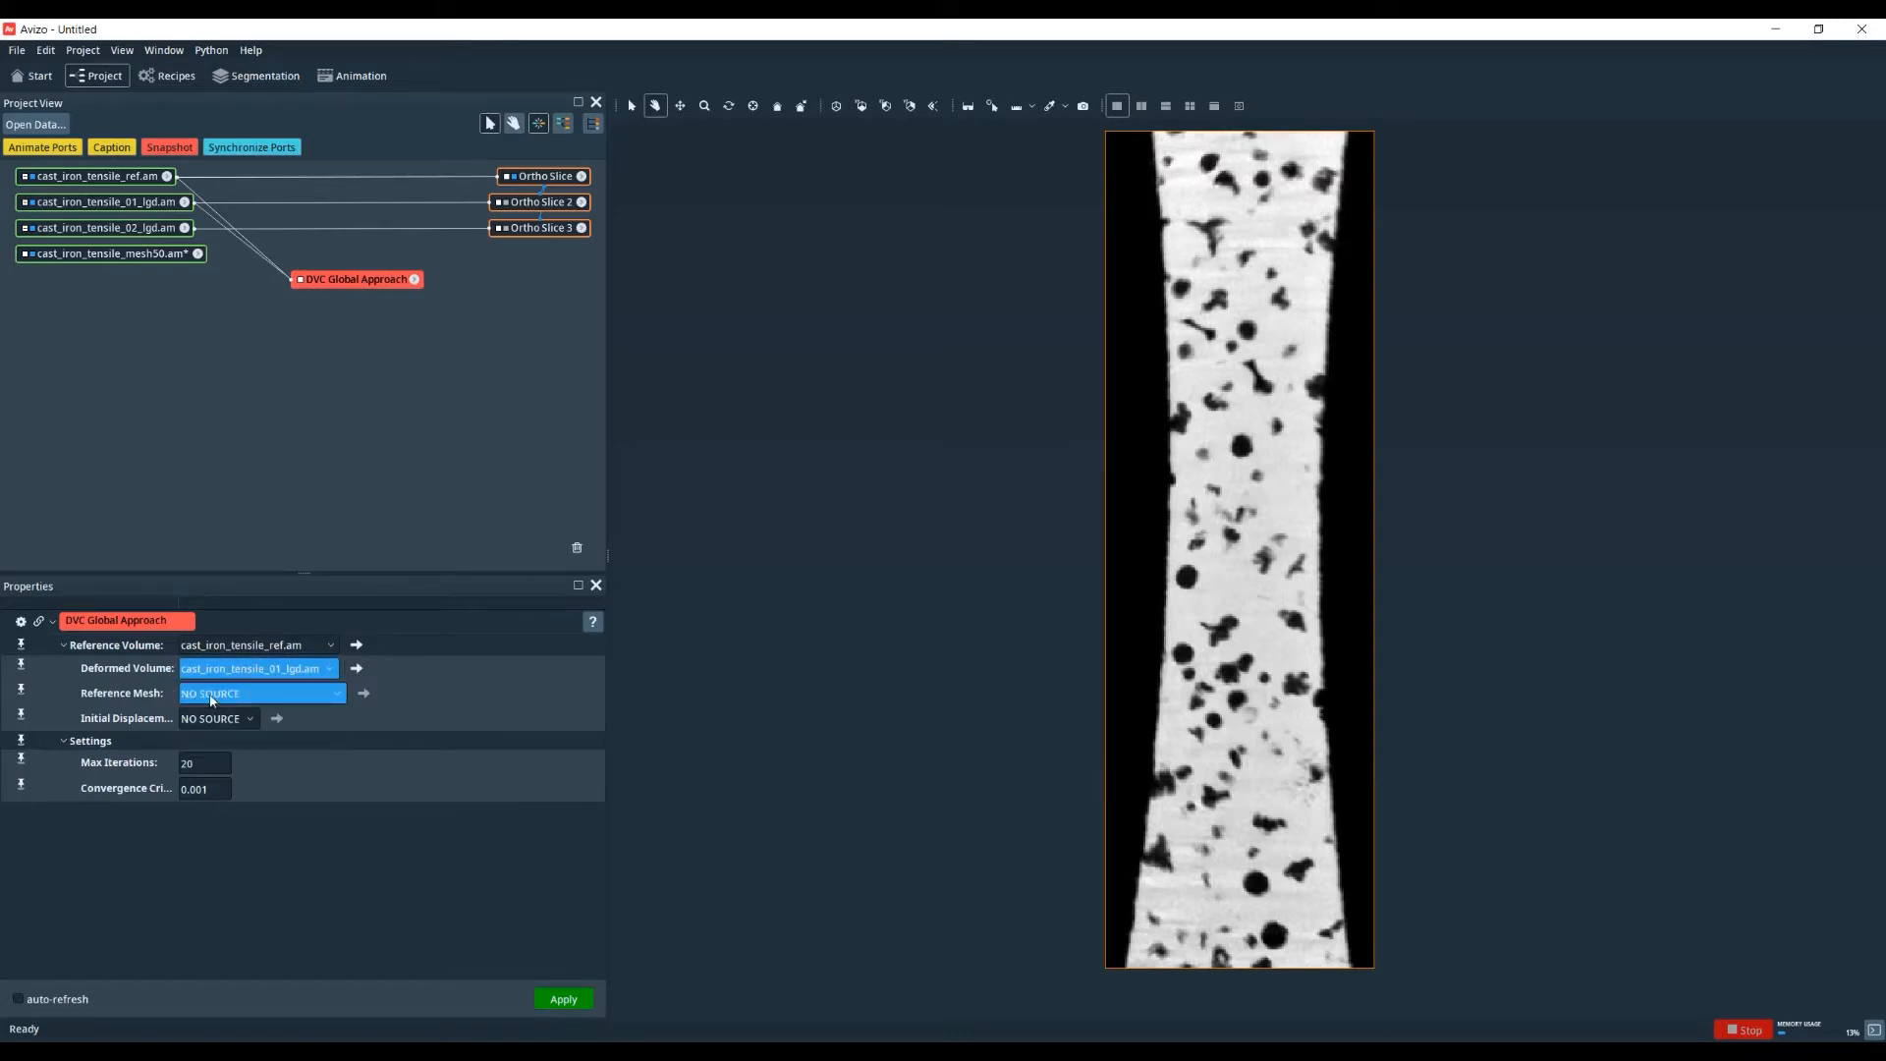
left_click(257, 694)
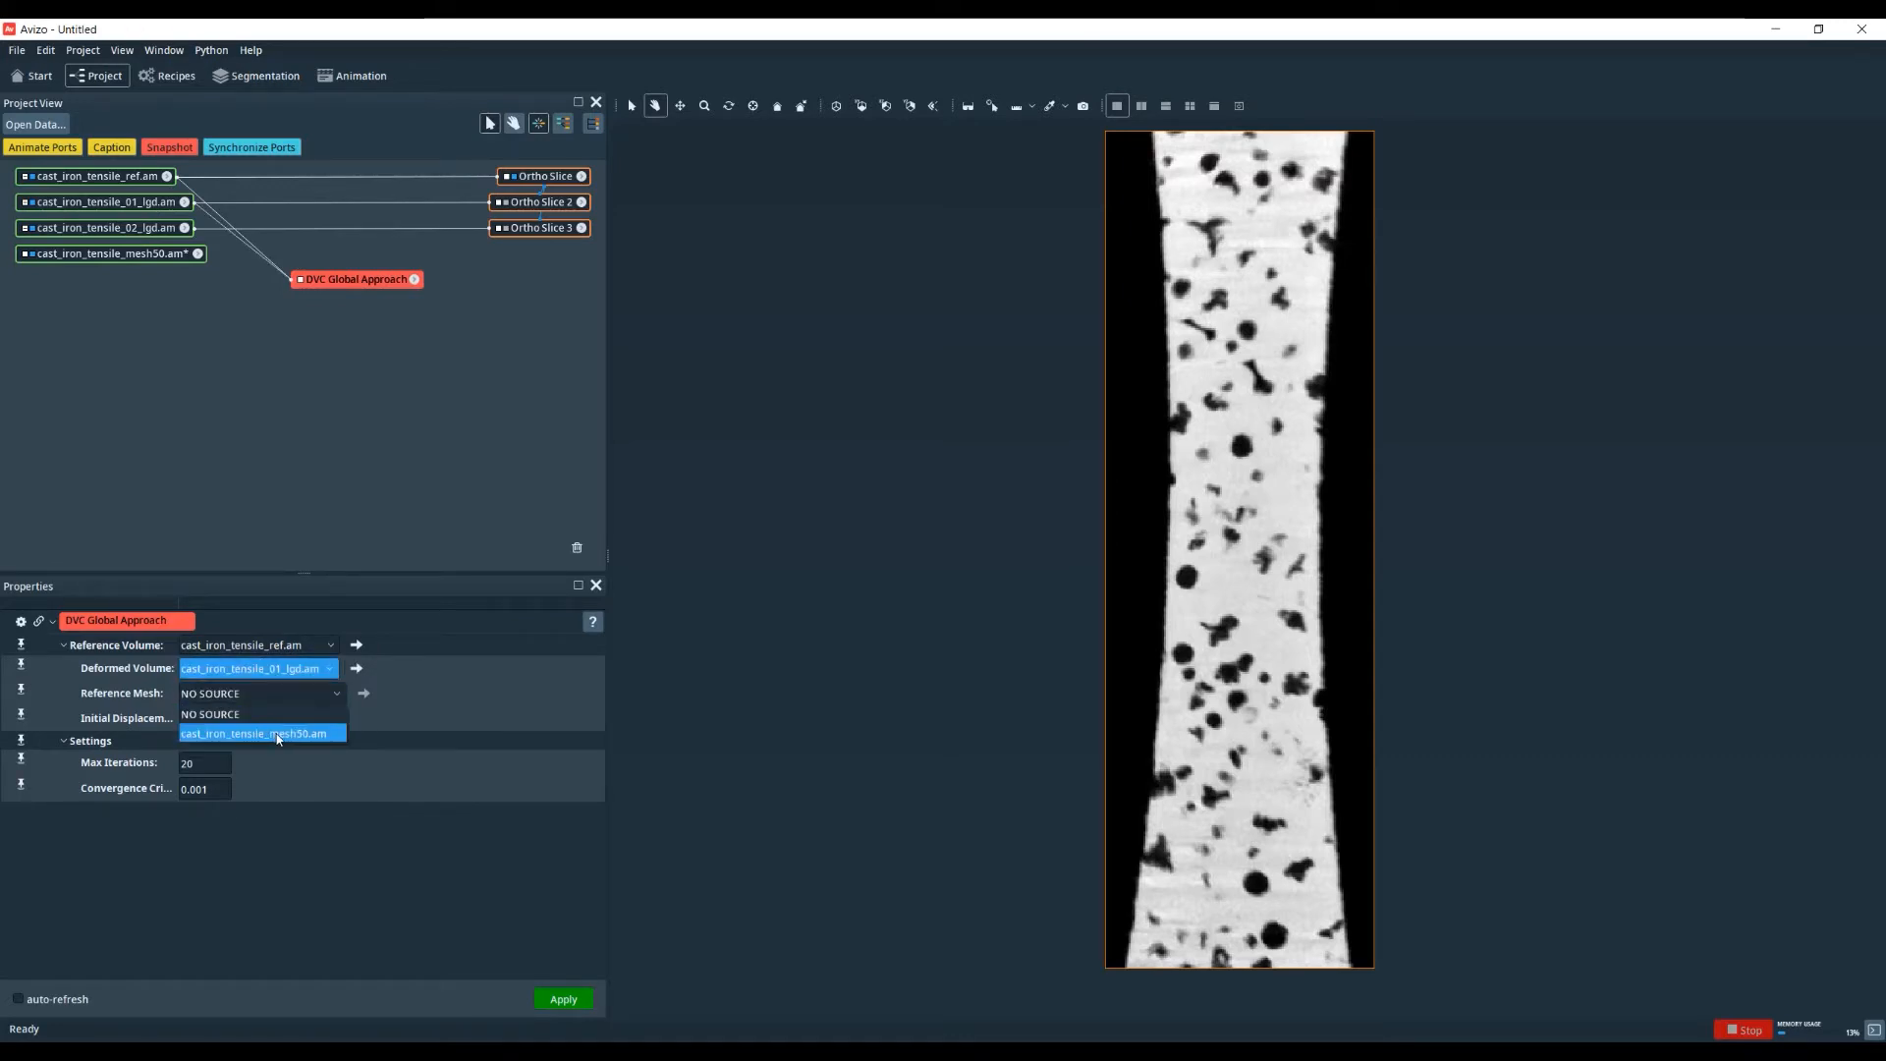
left_click(278, 735)
double_click(208, 763)
type("100")
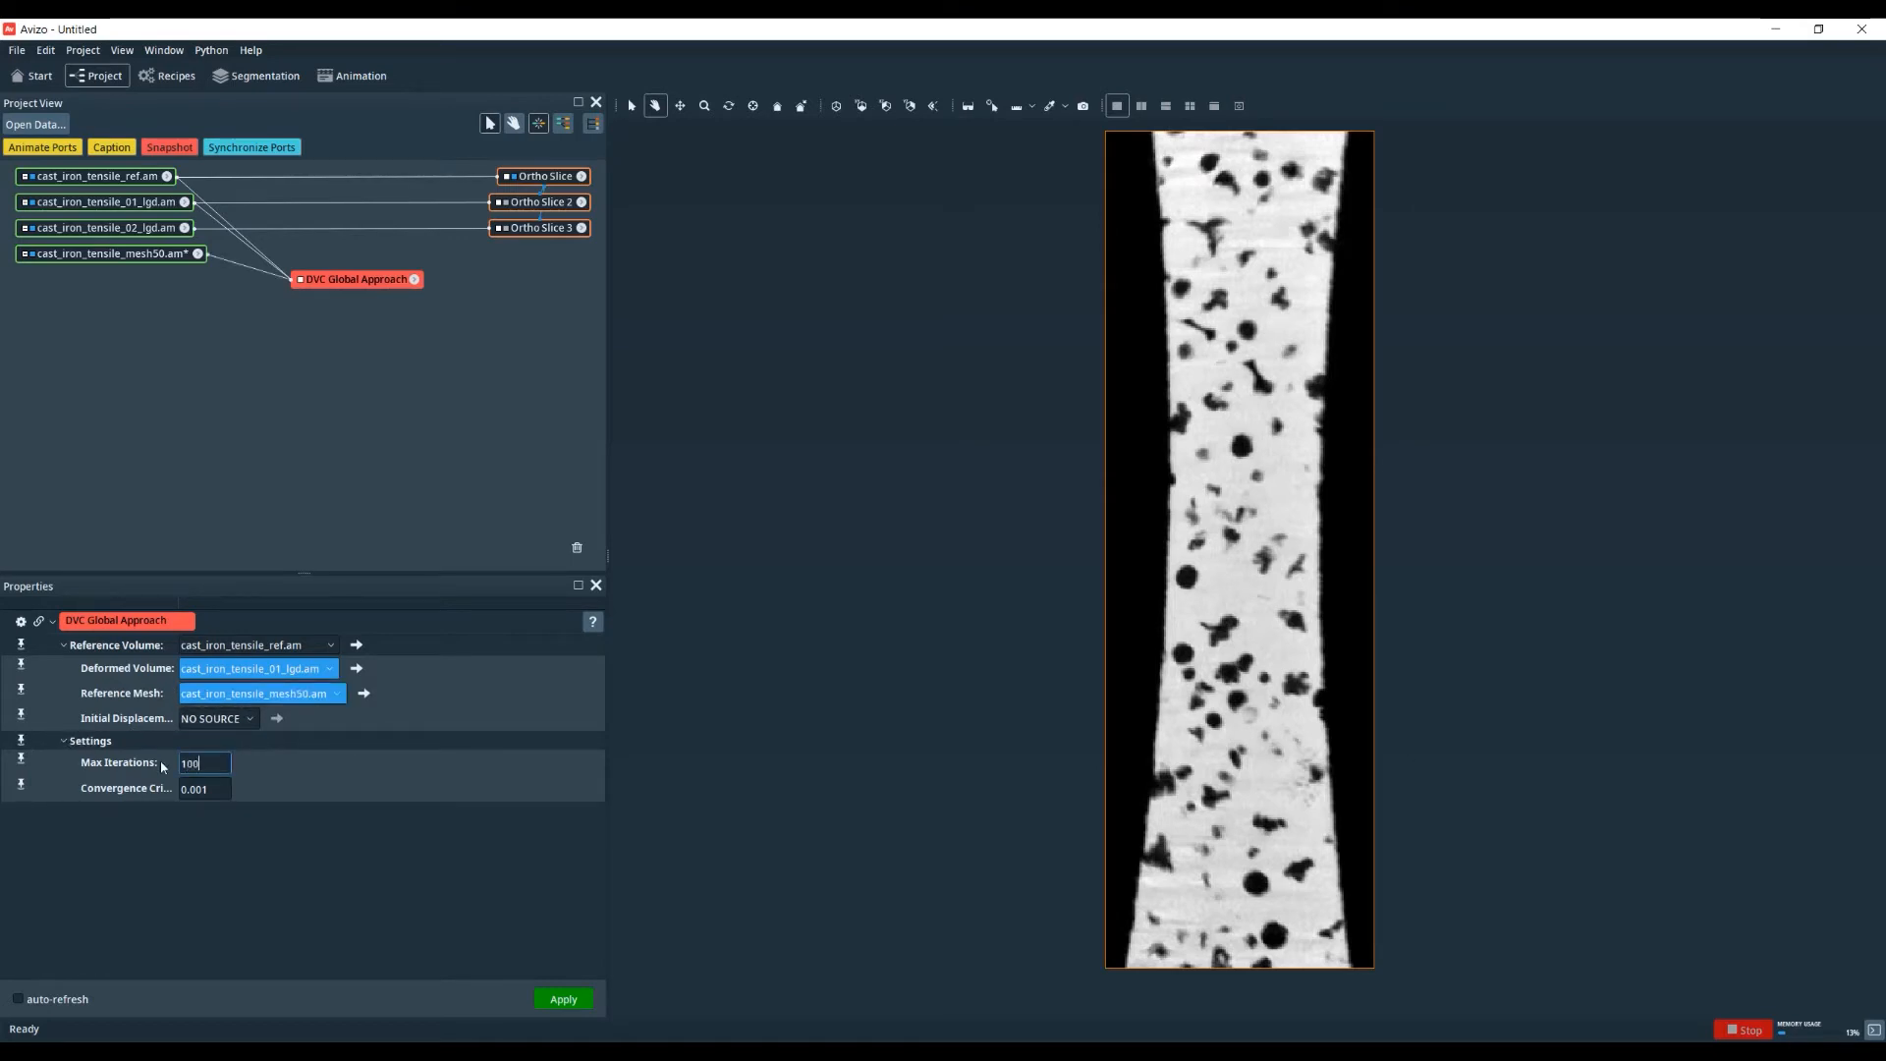
- Run the DVC Global Approach computation with the configured settings
left_click(309, 860)
left_click(562, 999)
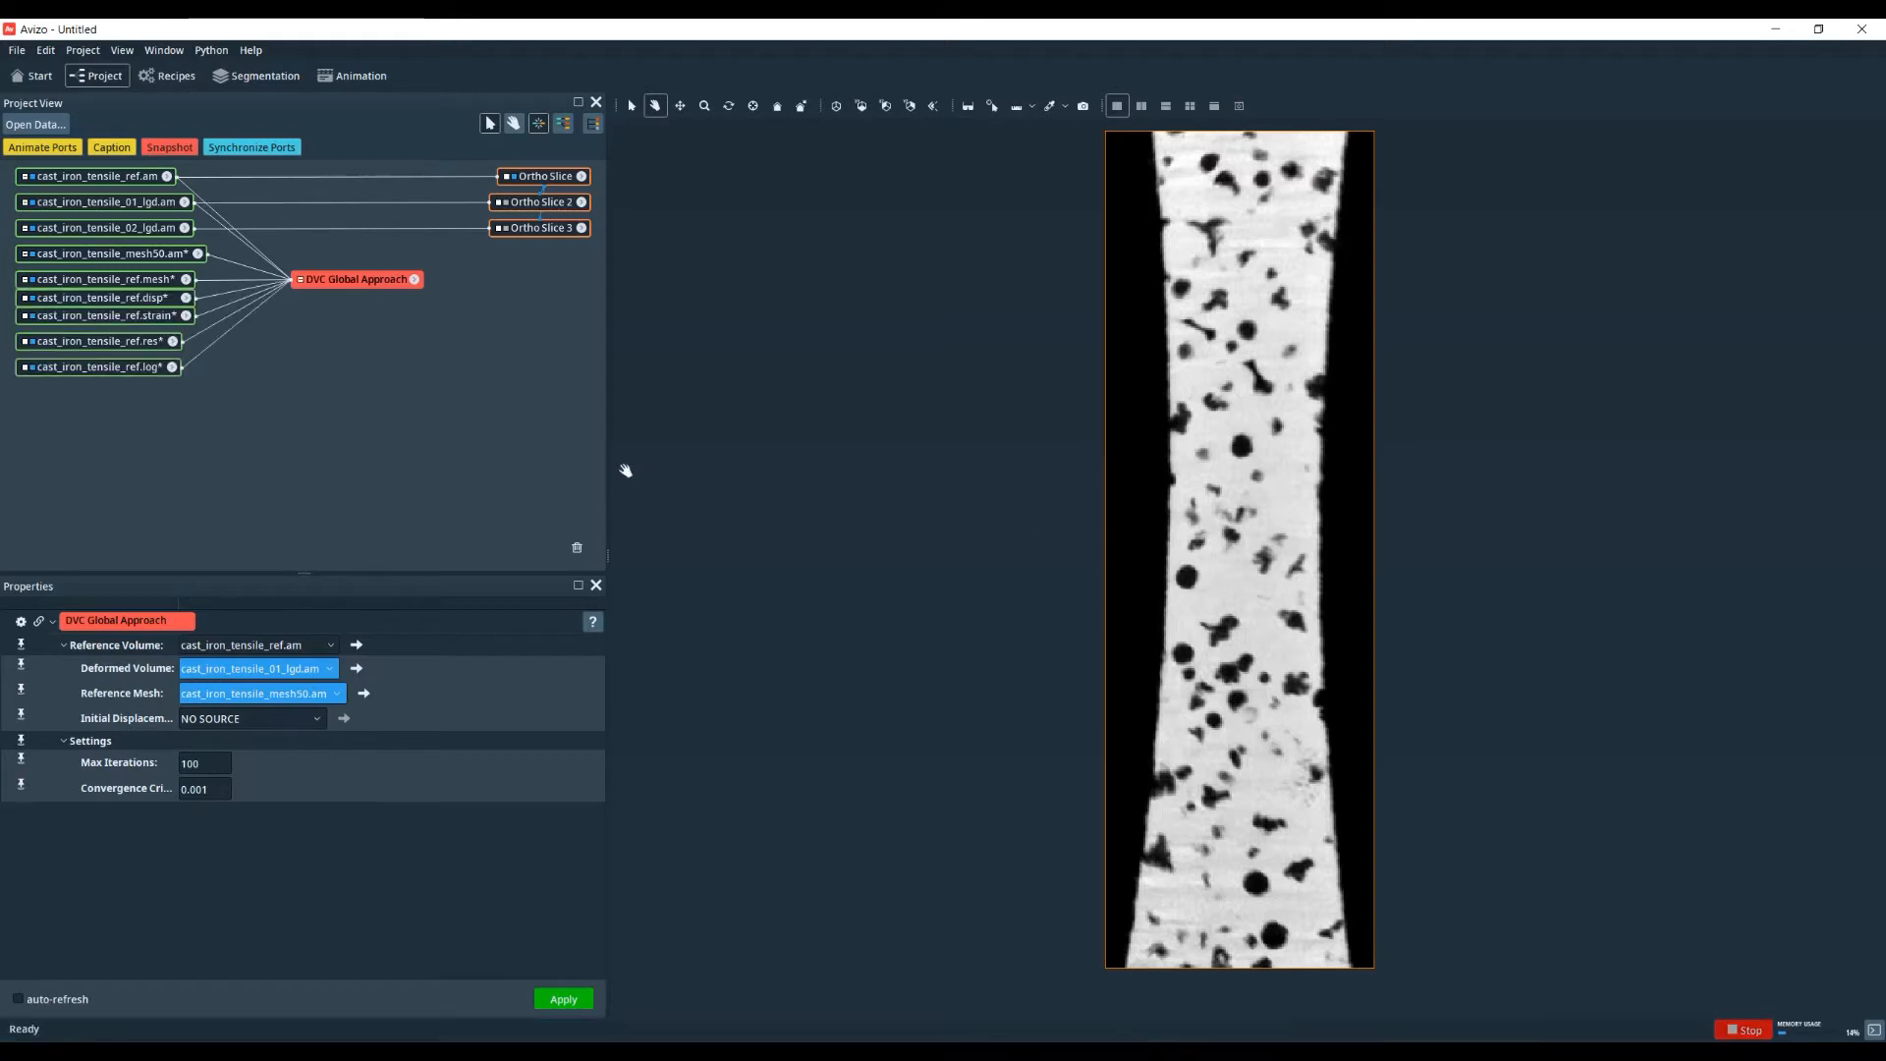
- Review the displacement increments in the cast_iron_tensile_ref.log spreadsheet through the final iteration, closing the table when done
left_click(107, 371)
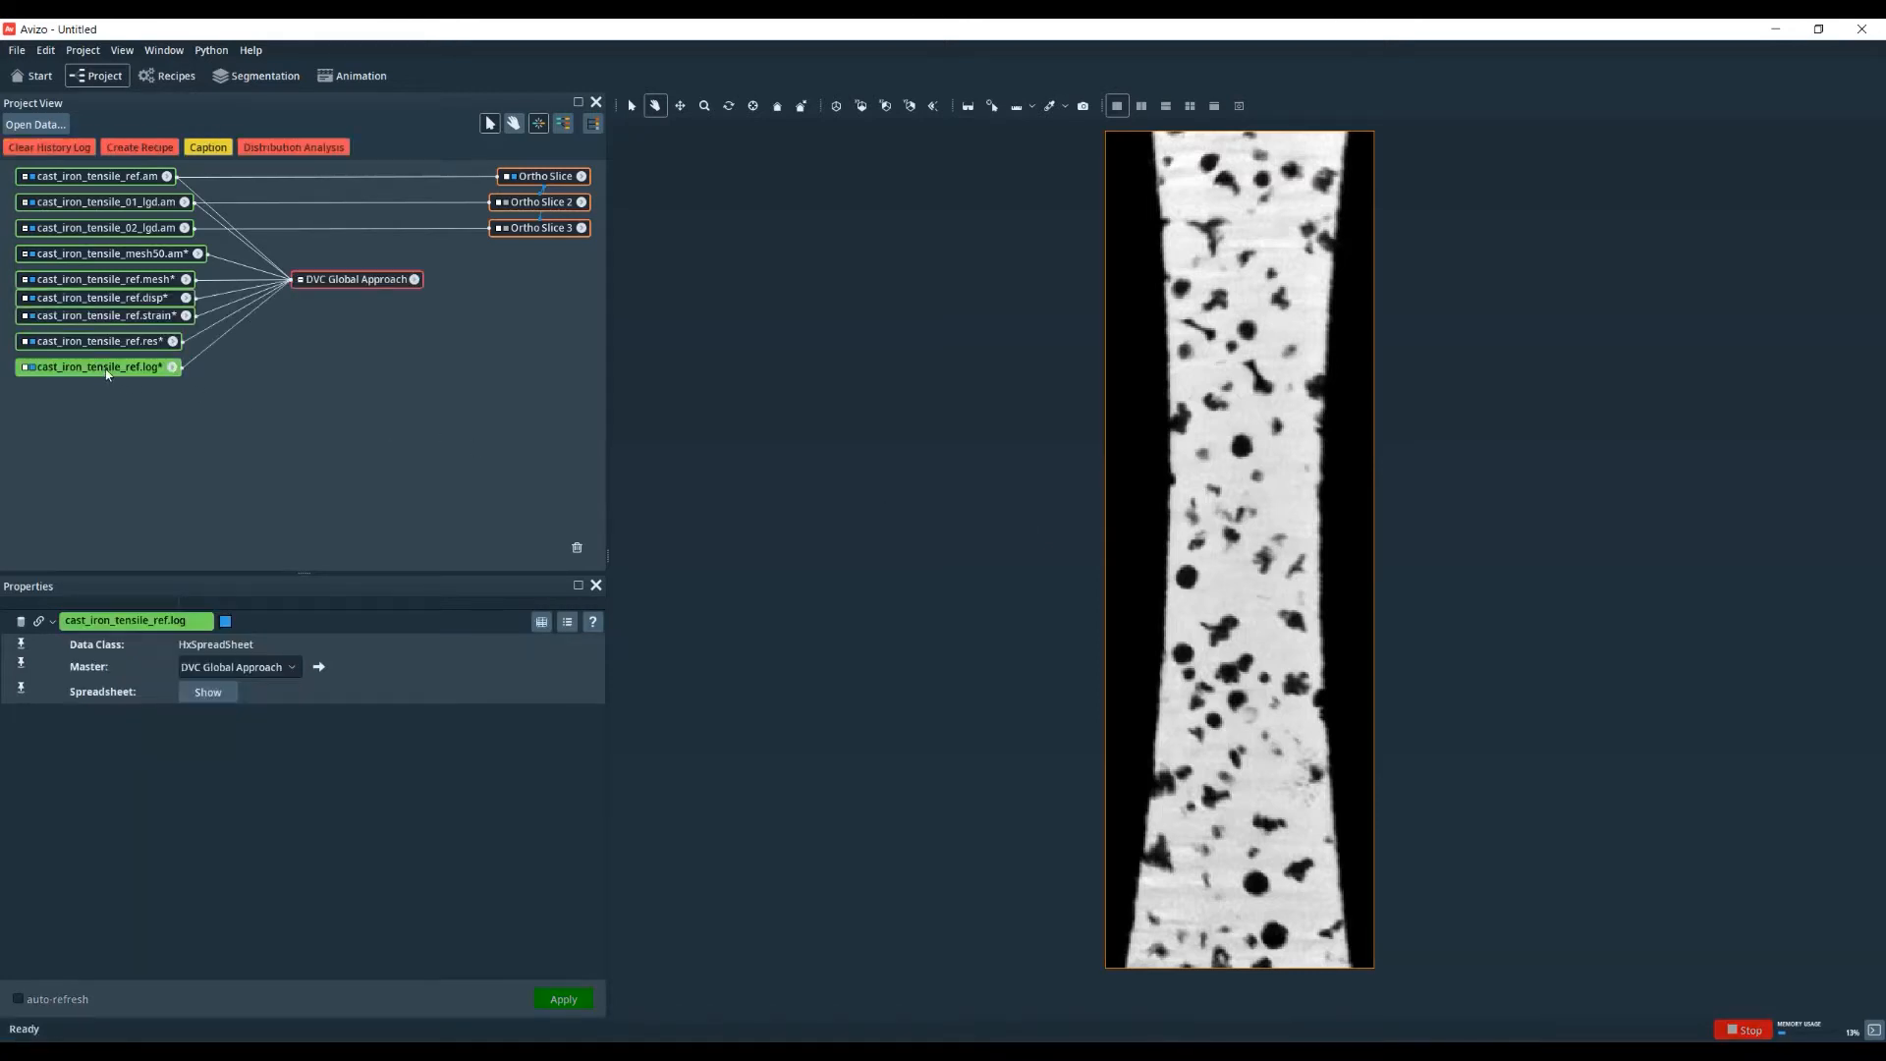
left_click(205, 692)
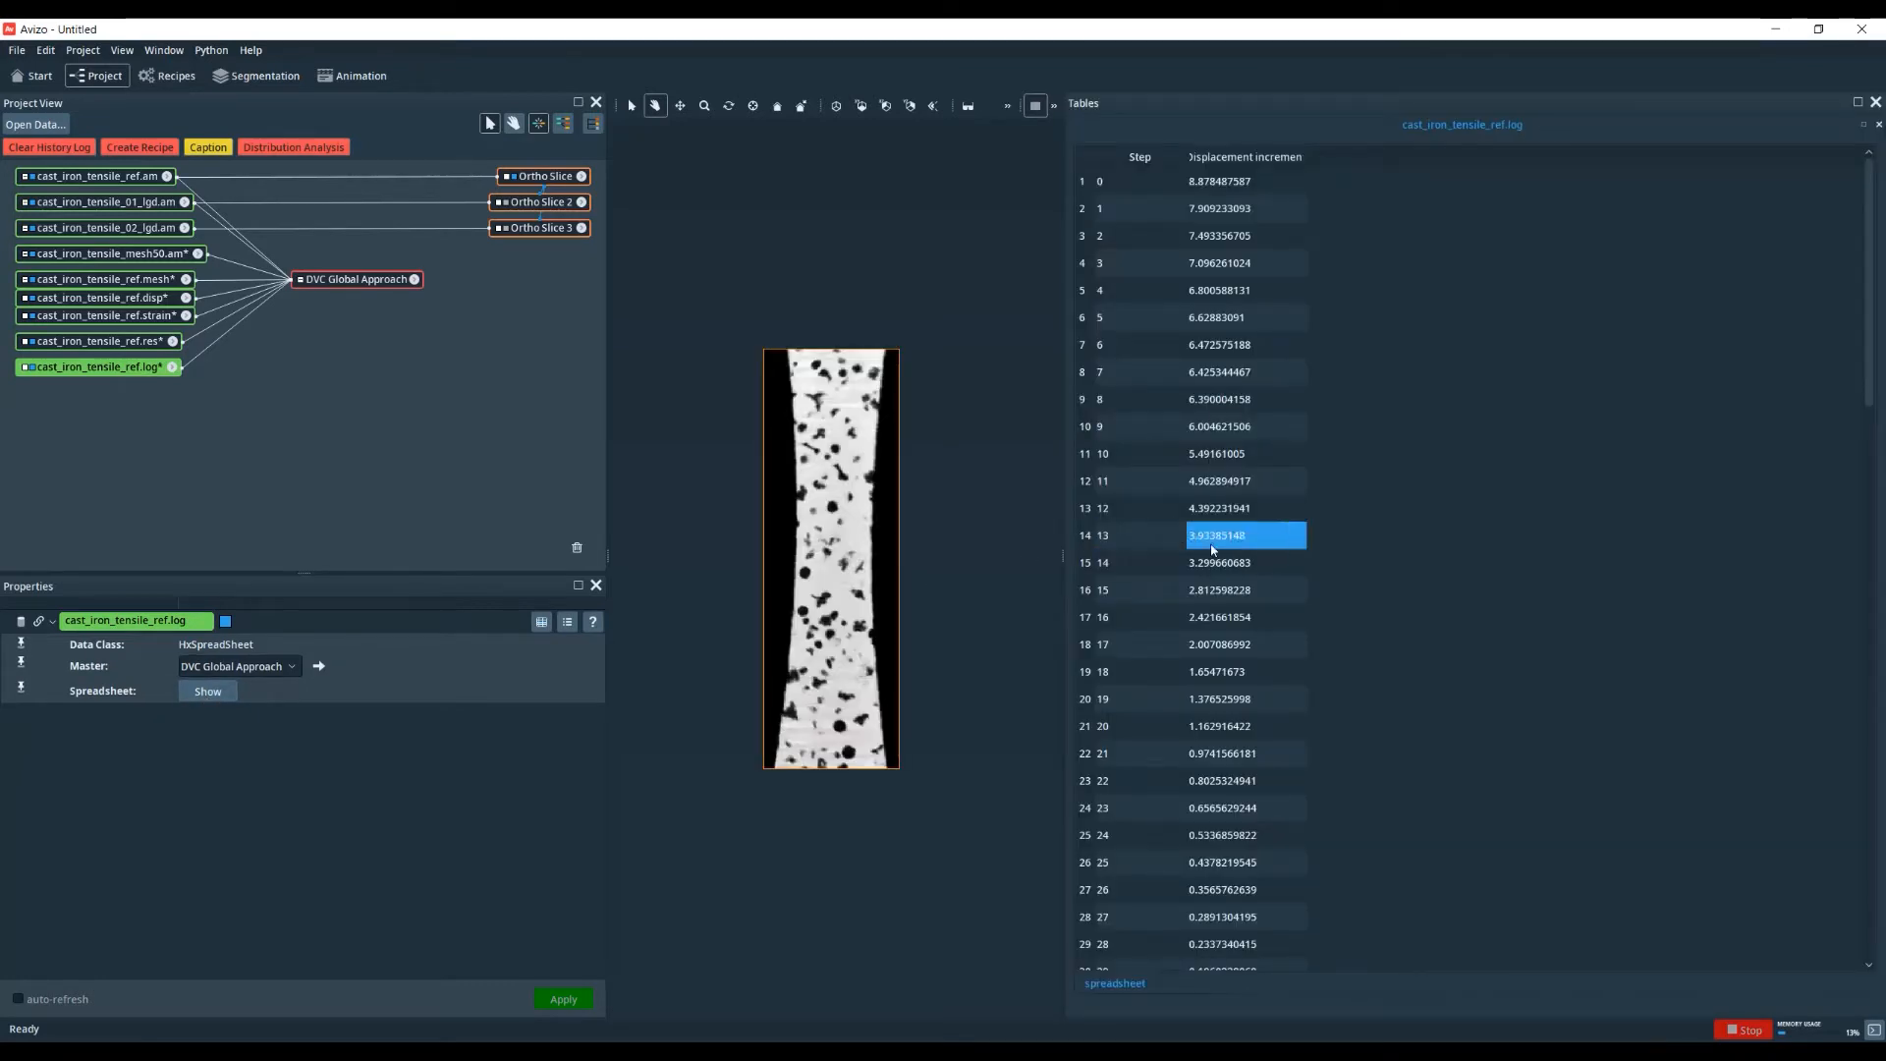
left_click_drag(1868, 226, 1811, 830)
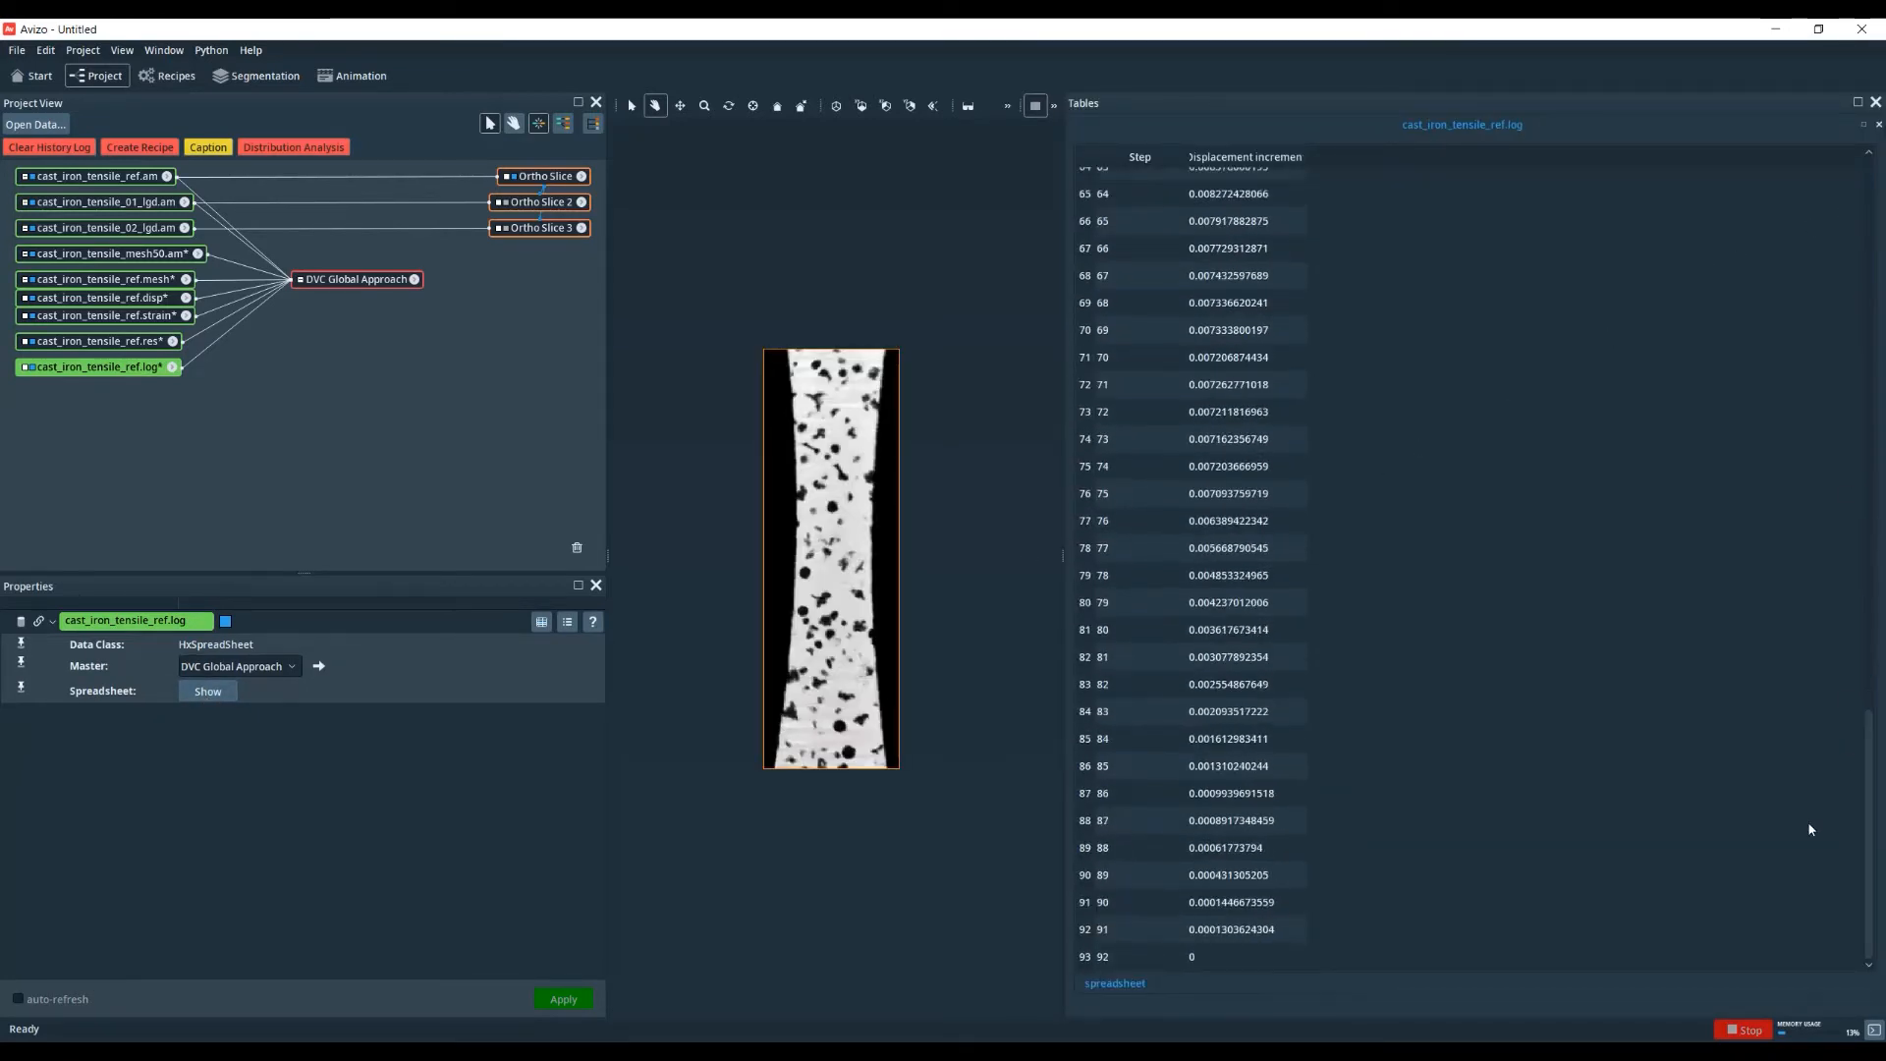
left_click(1179, 961)
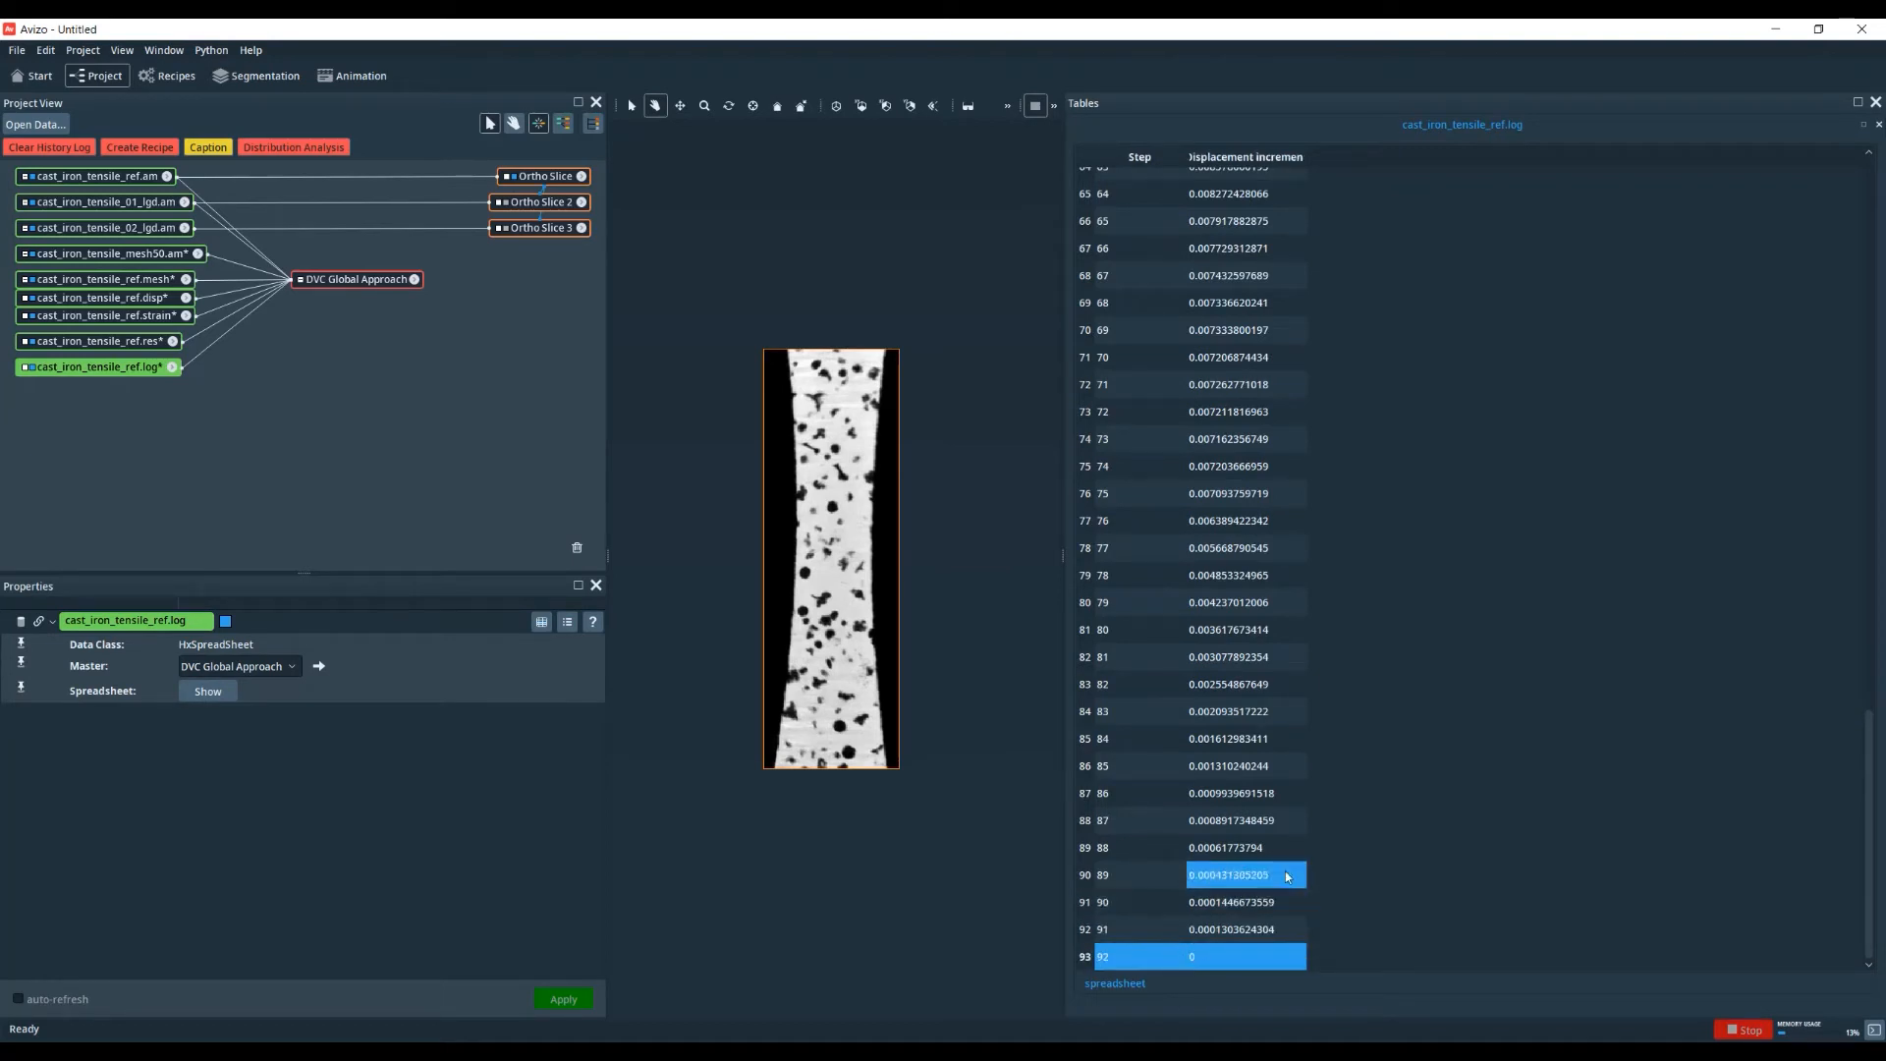
left_click(1875, 102)
- Rename the computed displacement field cast_iron_tensile_ref.disp as disp_0_1
left_click(88, 297)
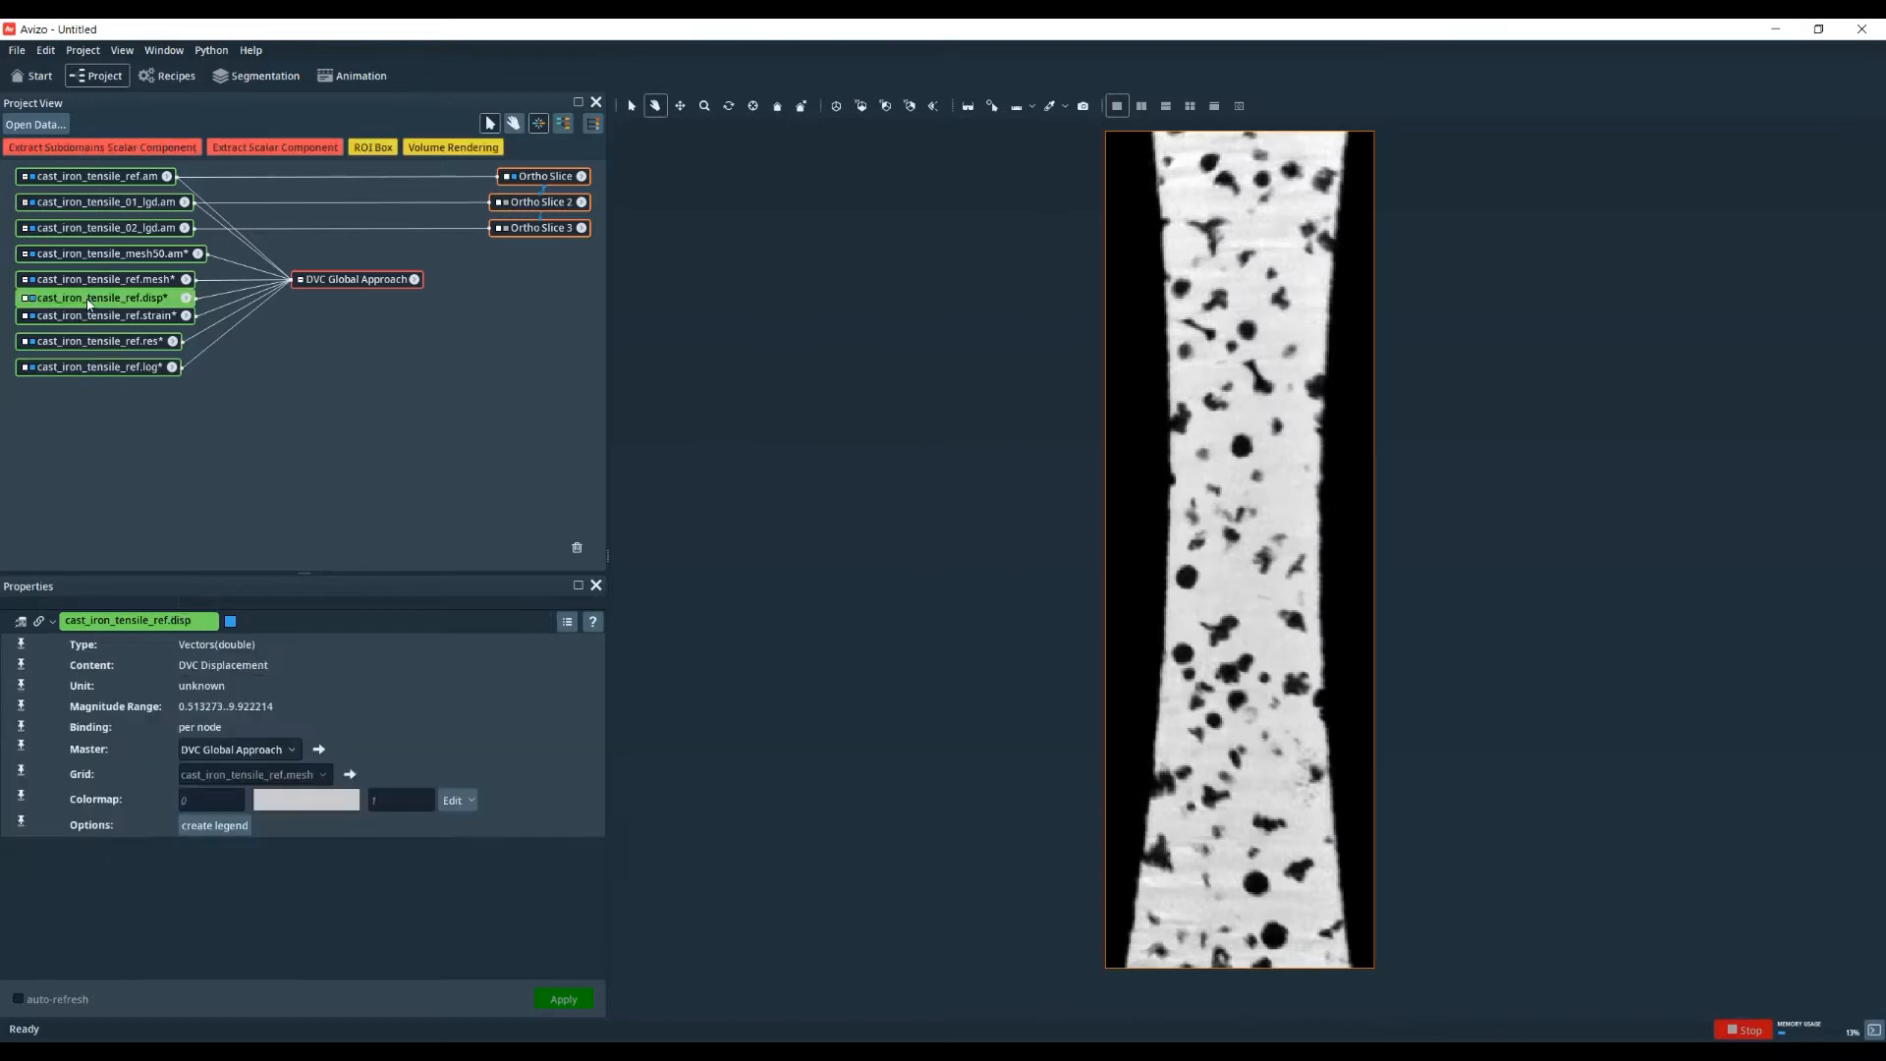
right_click(88, 302)
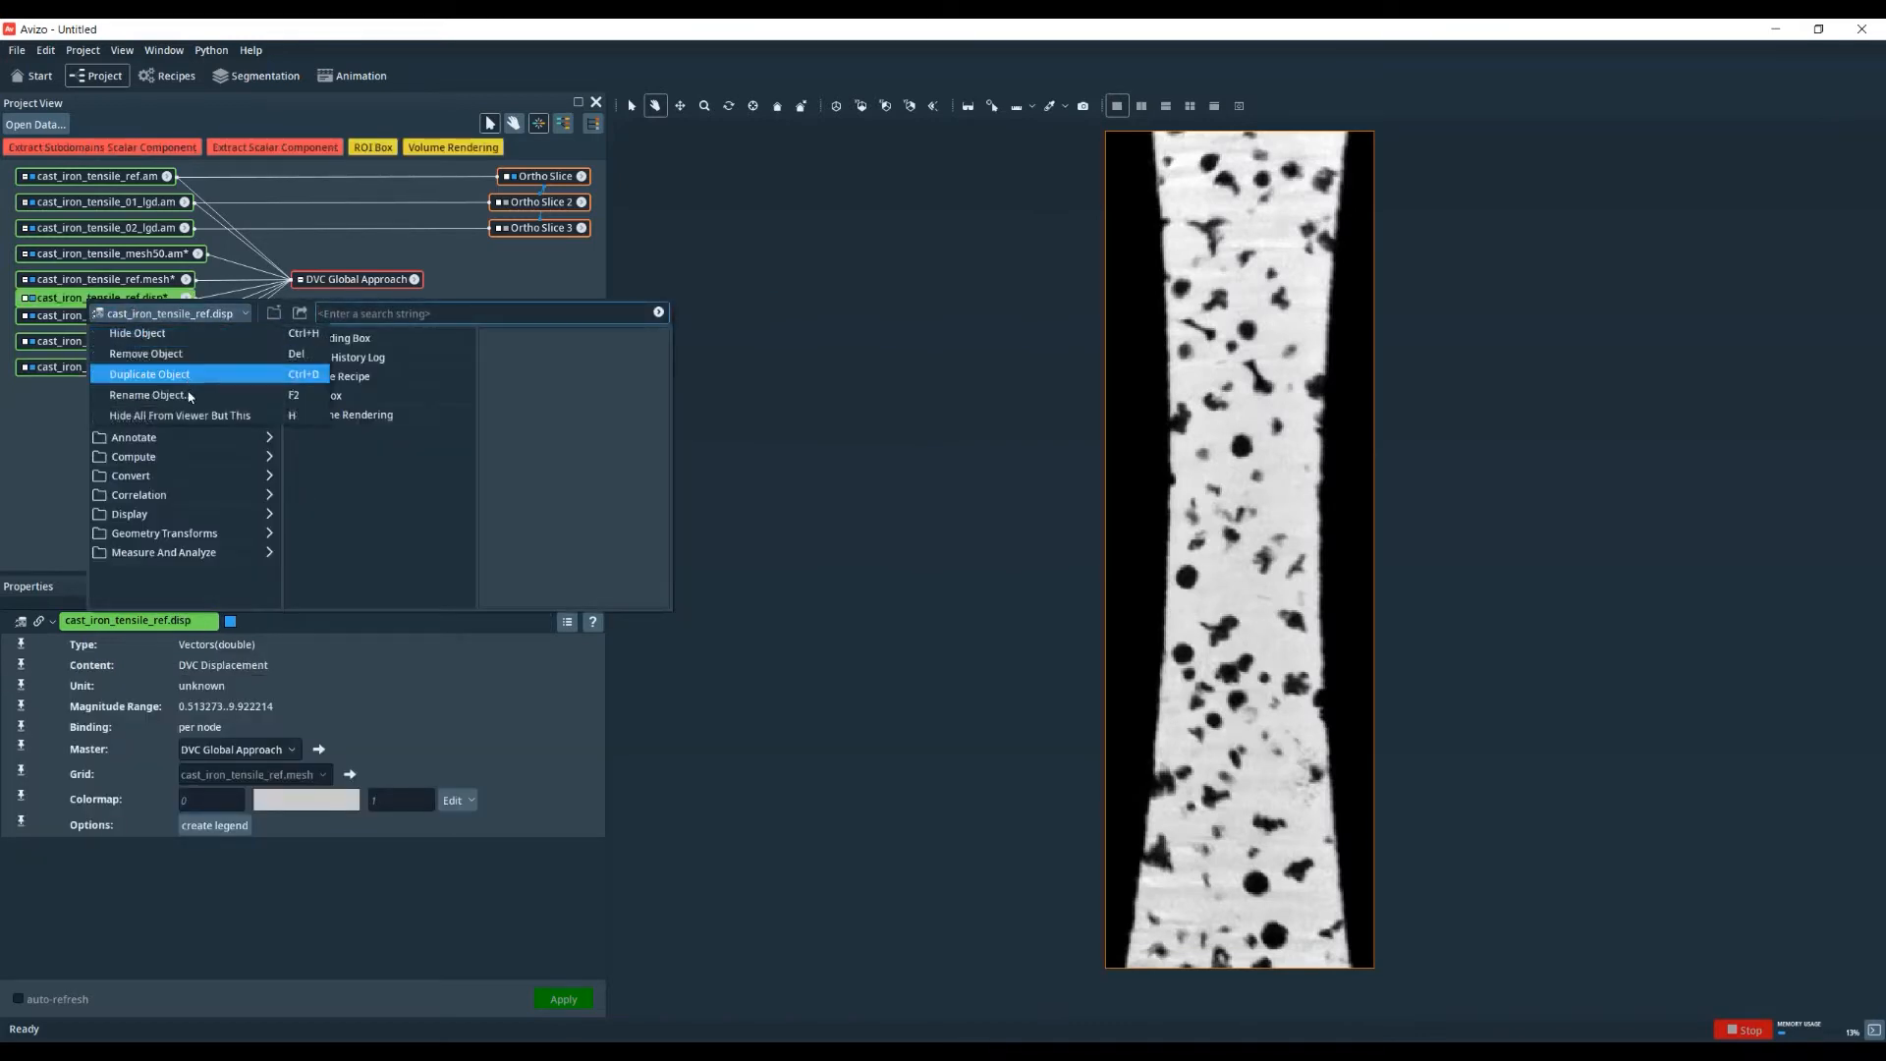
left_click(147, 393)
type("disp_0_1")
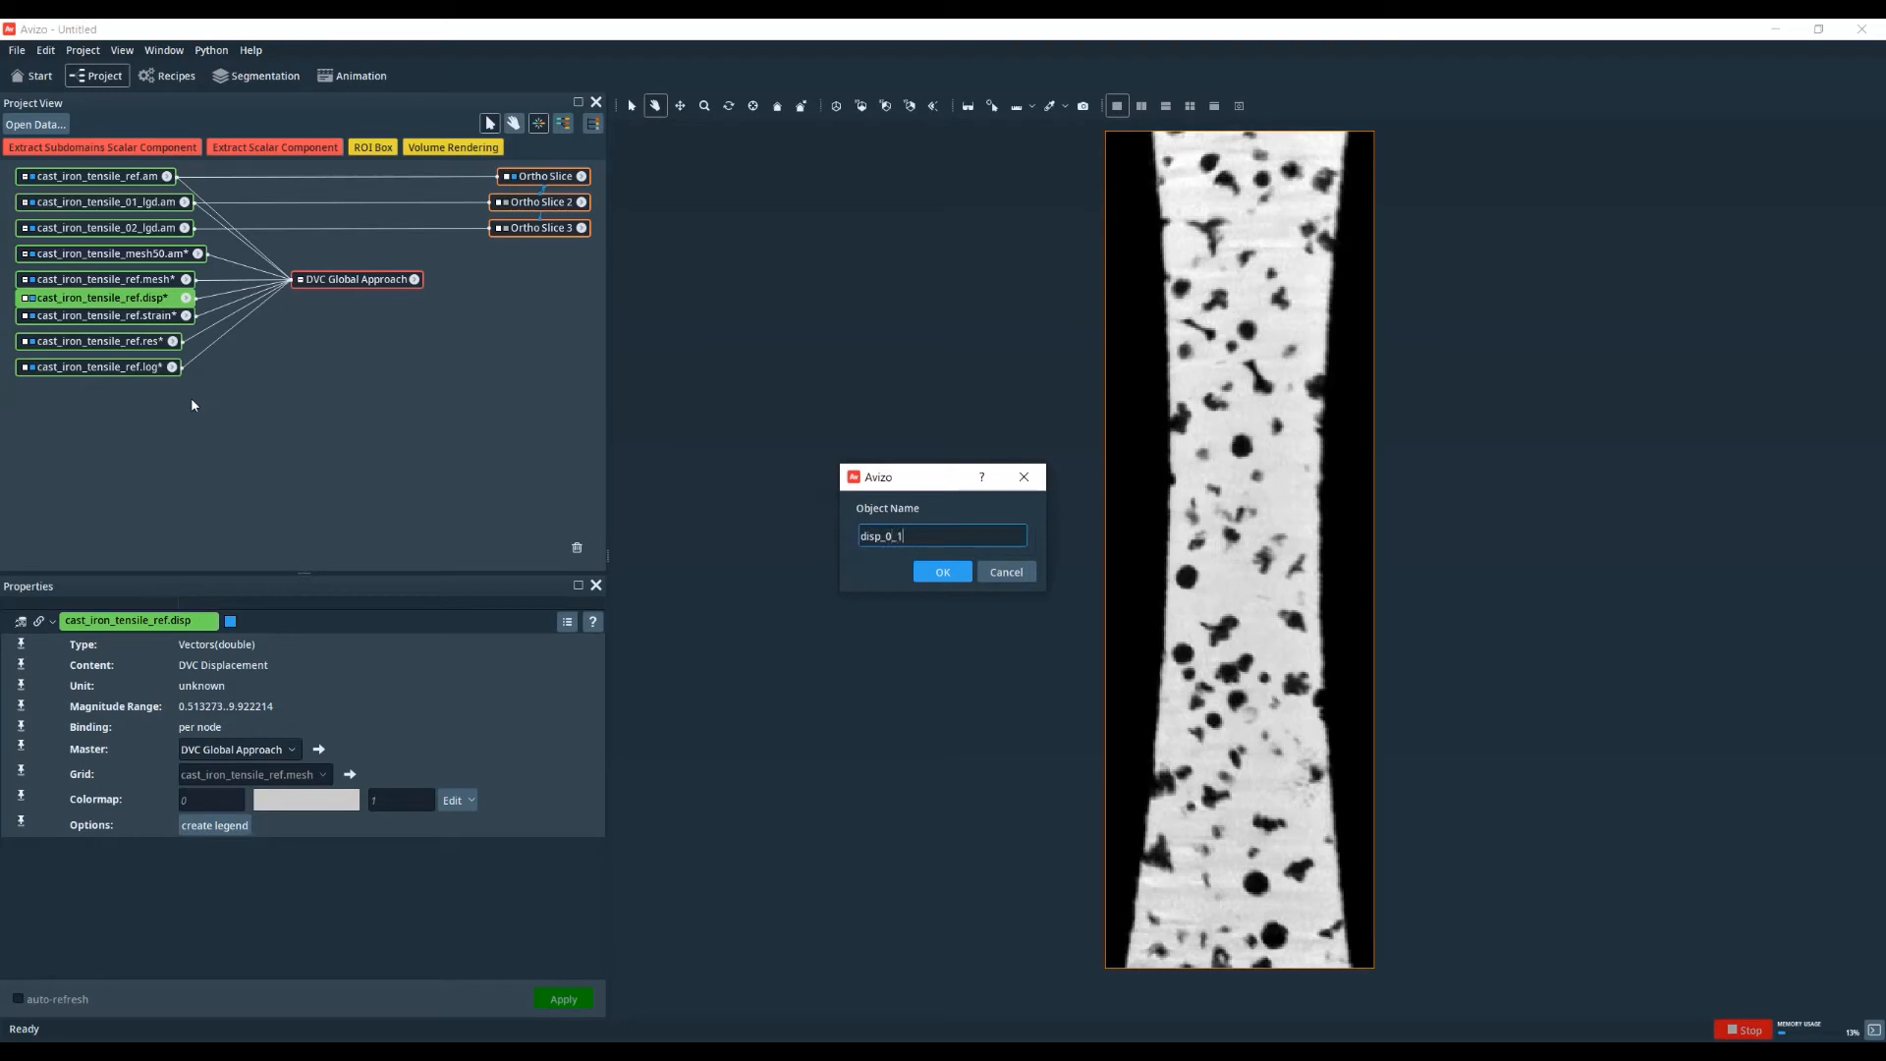
key("Return")
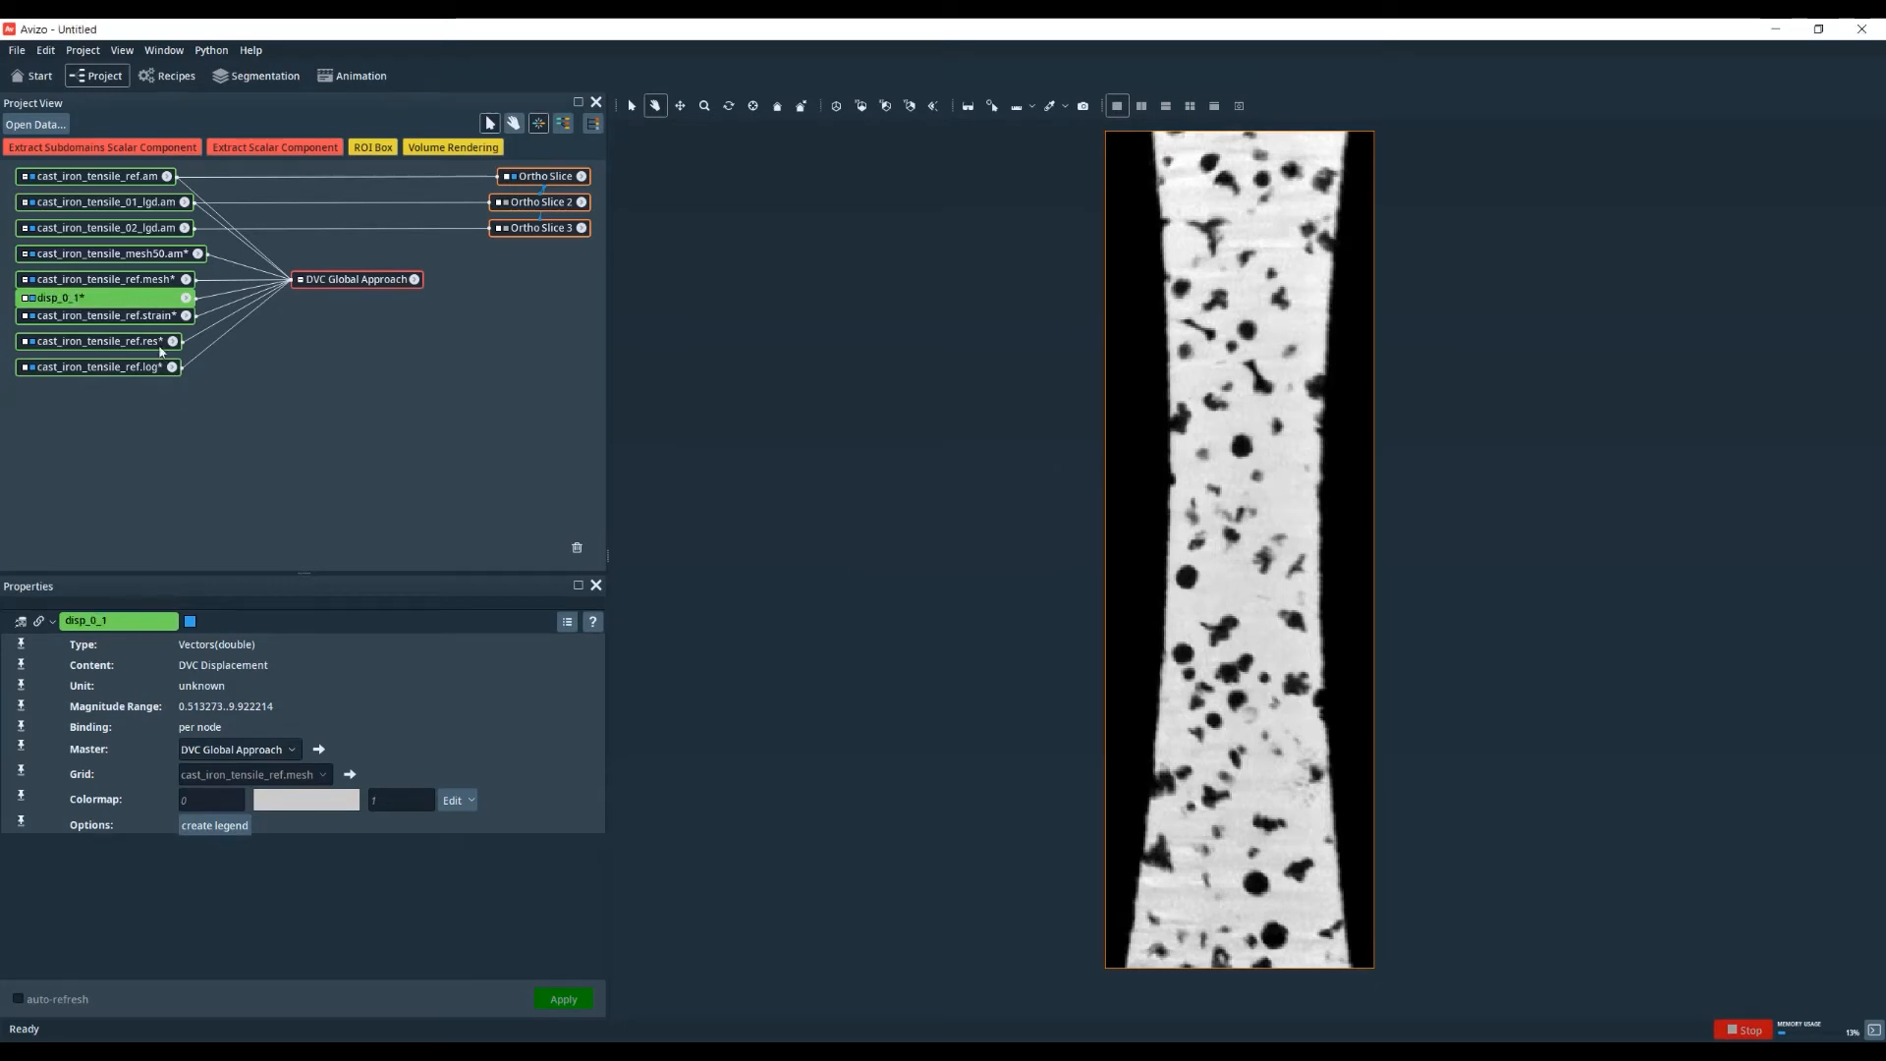
- Rename the computed strain field cast_iron_tensile_ref.strain as strain_0_1
right_click(127, 321)
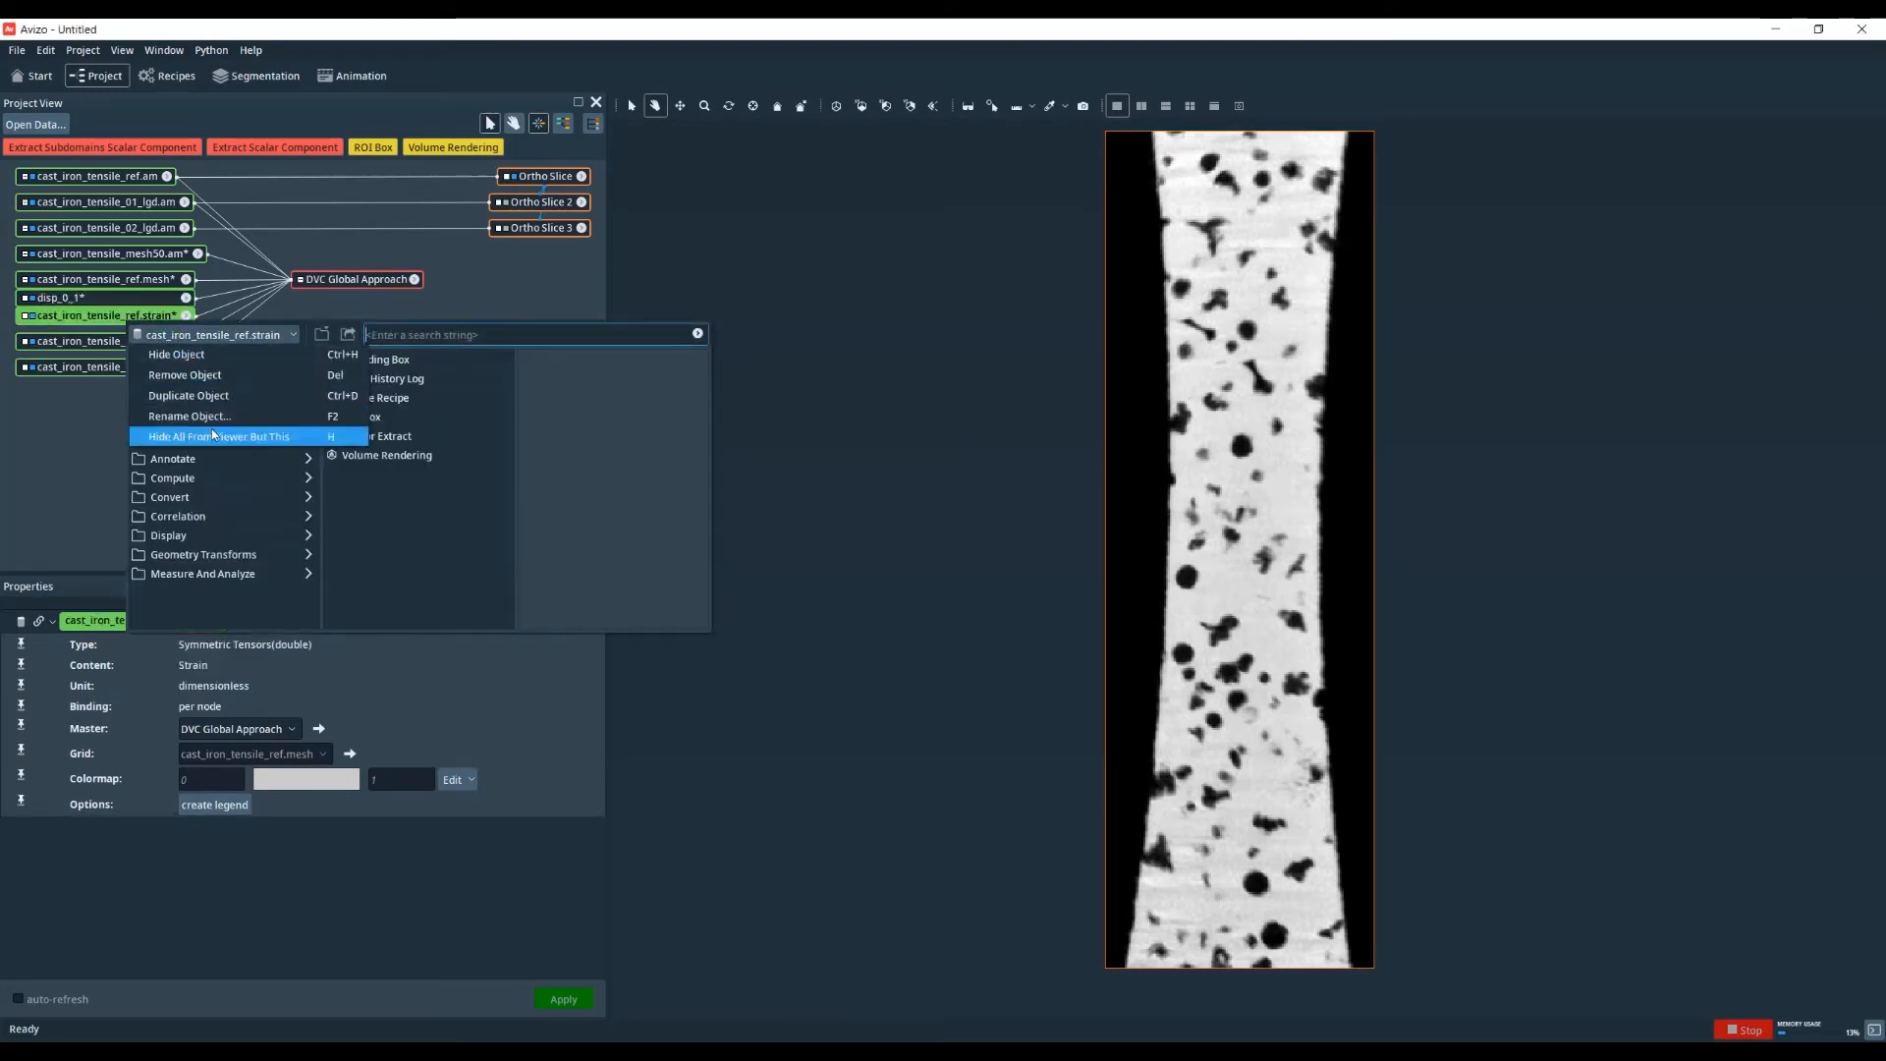
left_click(209, 417)
type("strain_0_1")
key("Return")
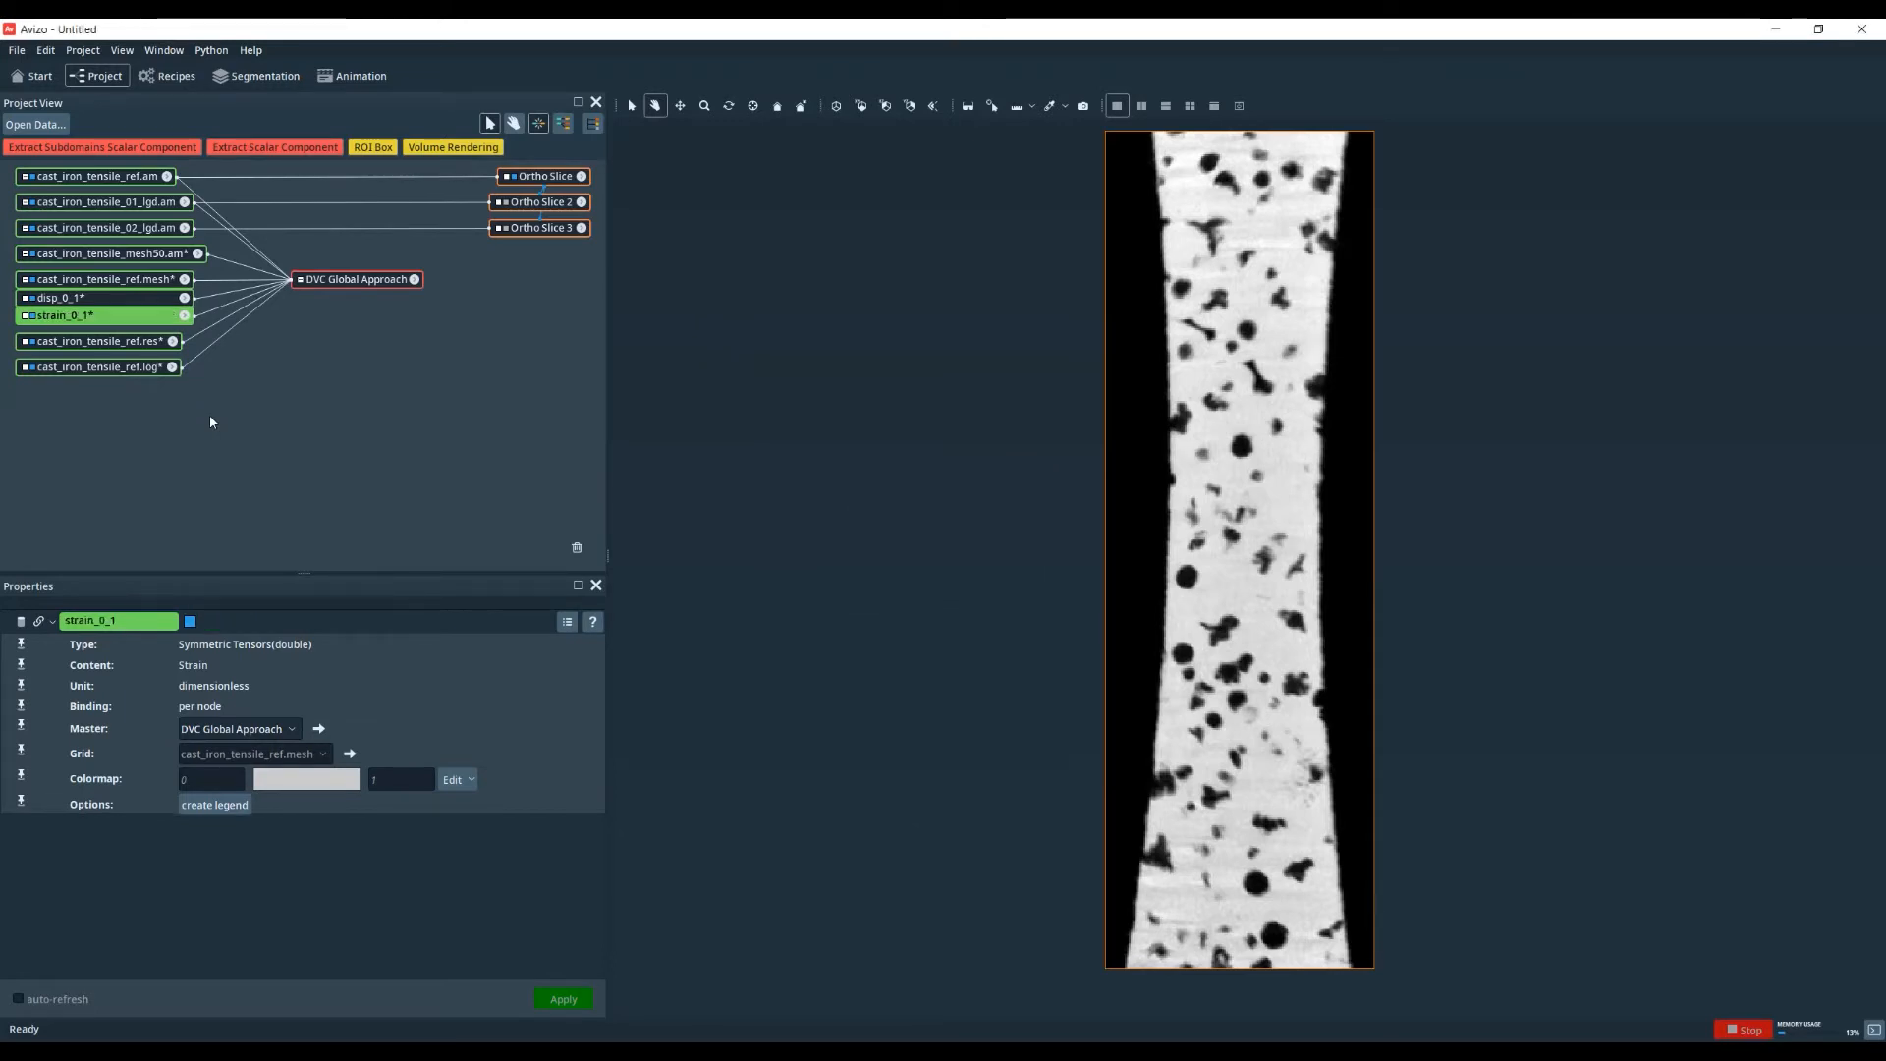
left_click(210, 422)
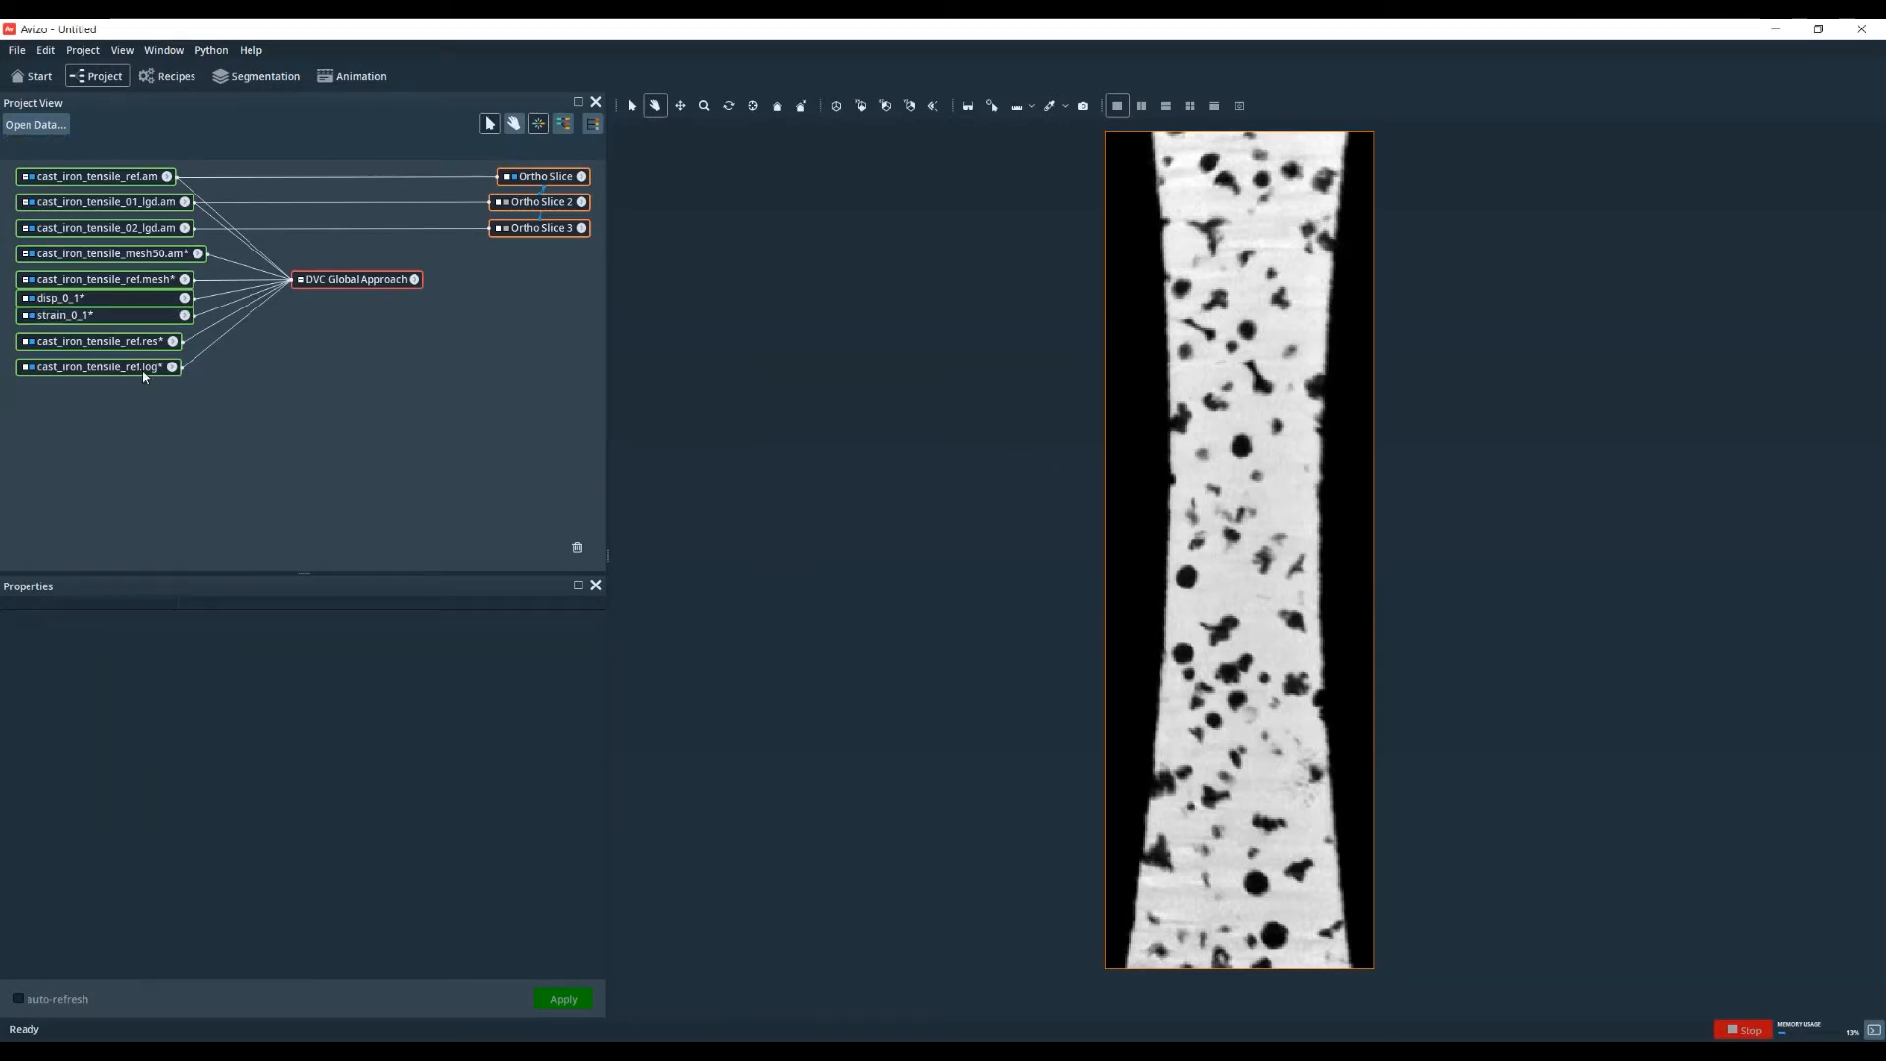
- Make room below strain_0_1 in the project graph and attach a Displacement View to disp_0_1, placed below DVC Global Approach
mouse_move(124, 369)
left_mouse_down()
mouse_move(124, 389)
mouse_move(114, 346)
mouse_move(114, 365)
left_mouse_up()
left_click(113, 304)
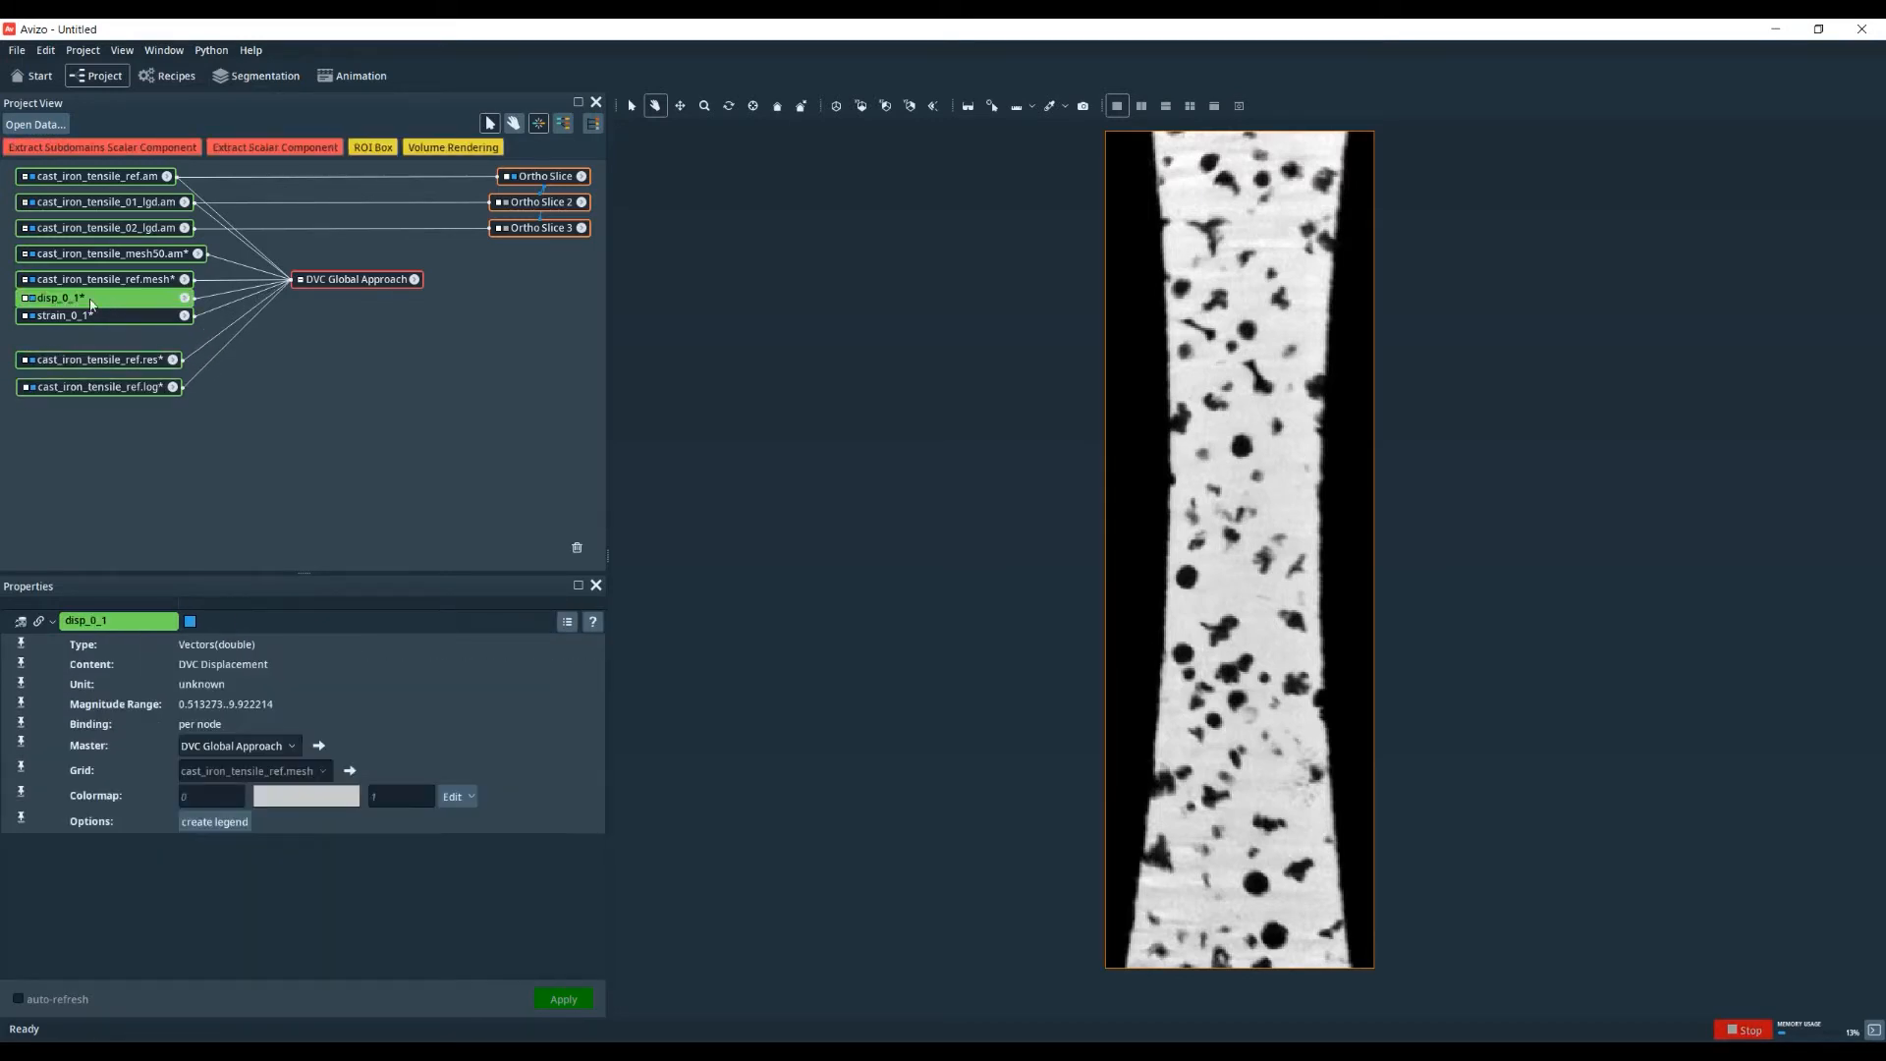
right_click(112, 307)
mouse_move(163, 518)
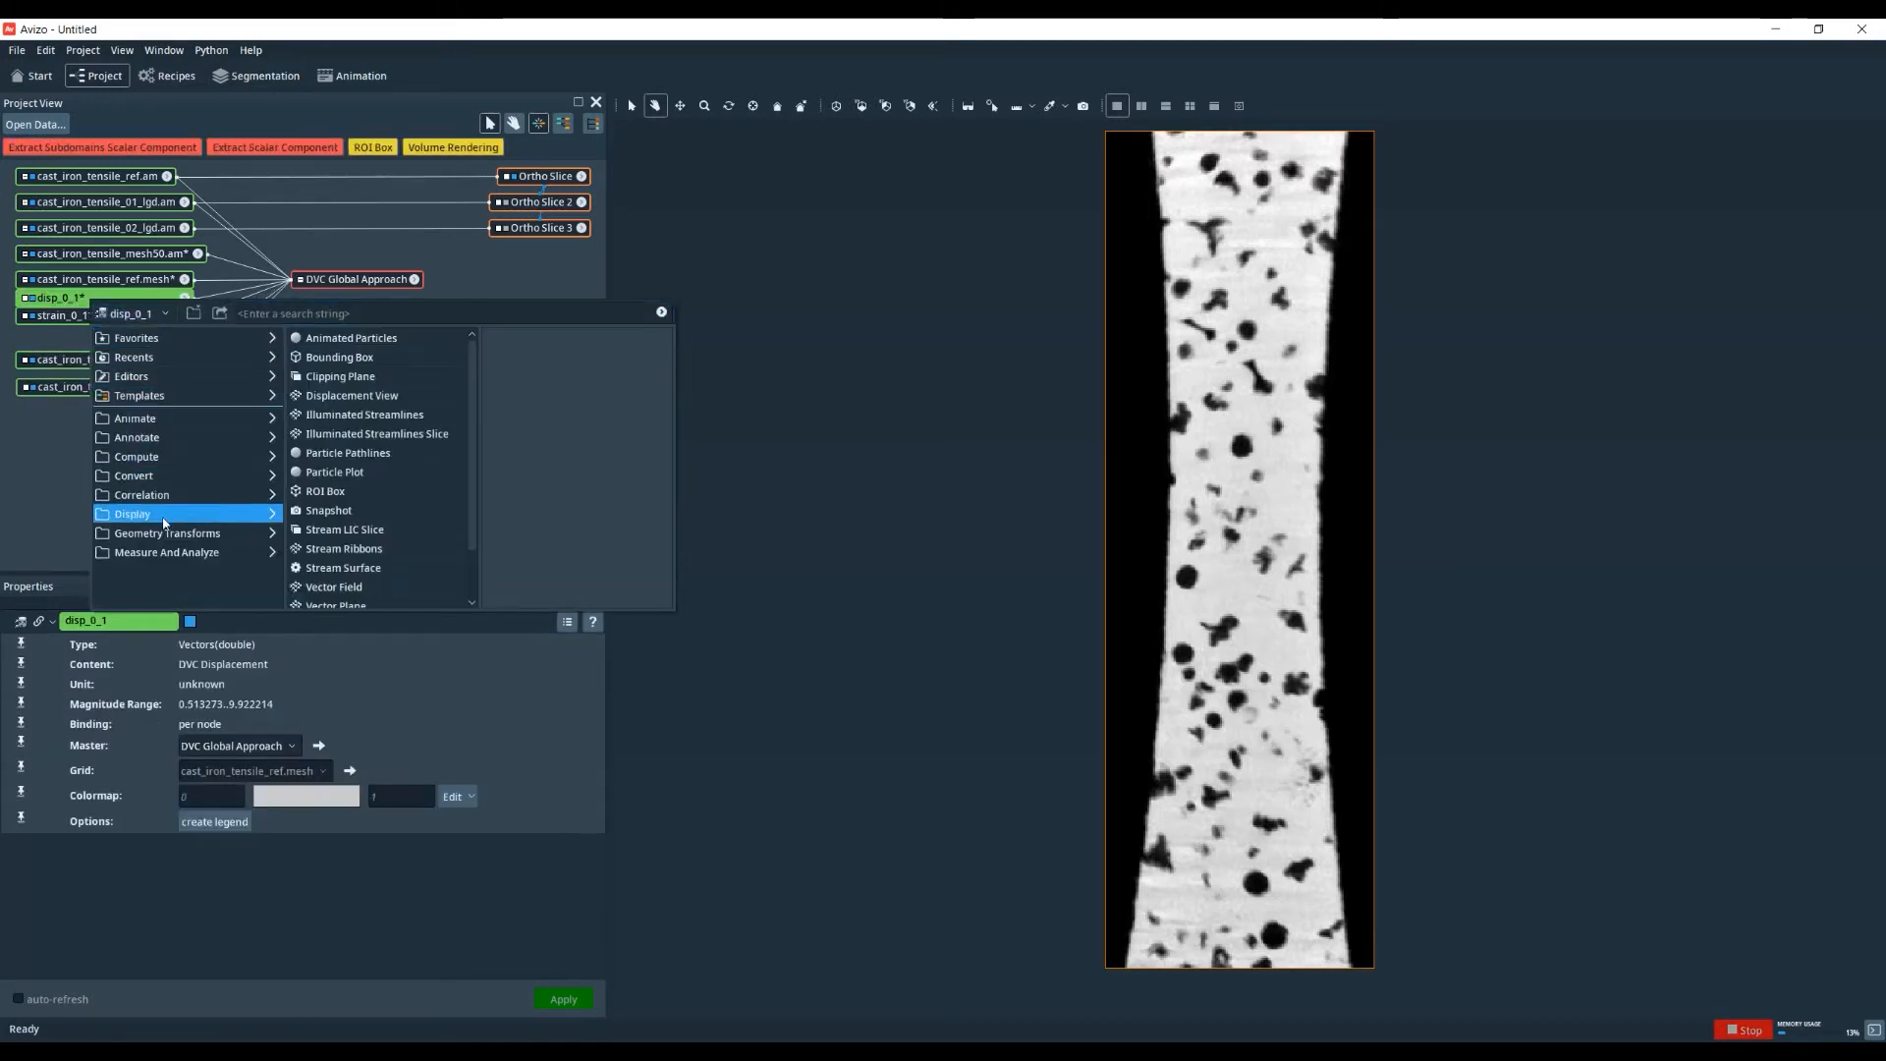
left_click(352, 395)
left_click_drag(539, 258, 467, 327)
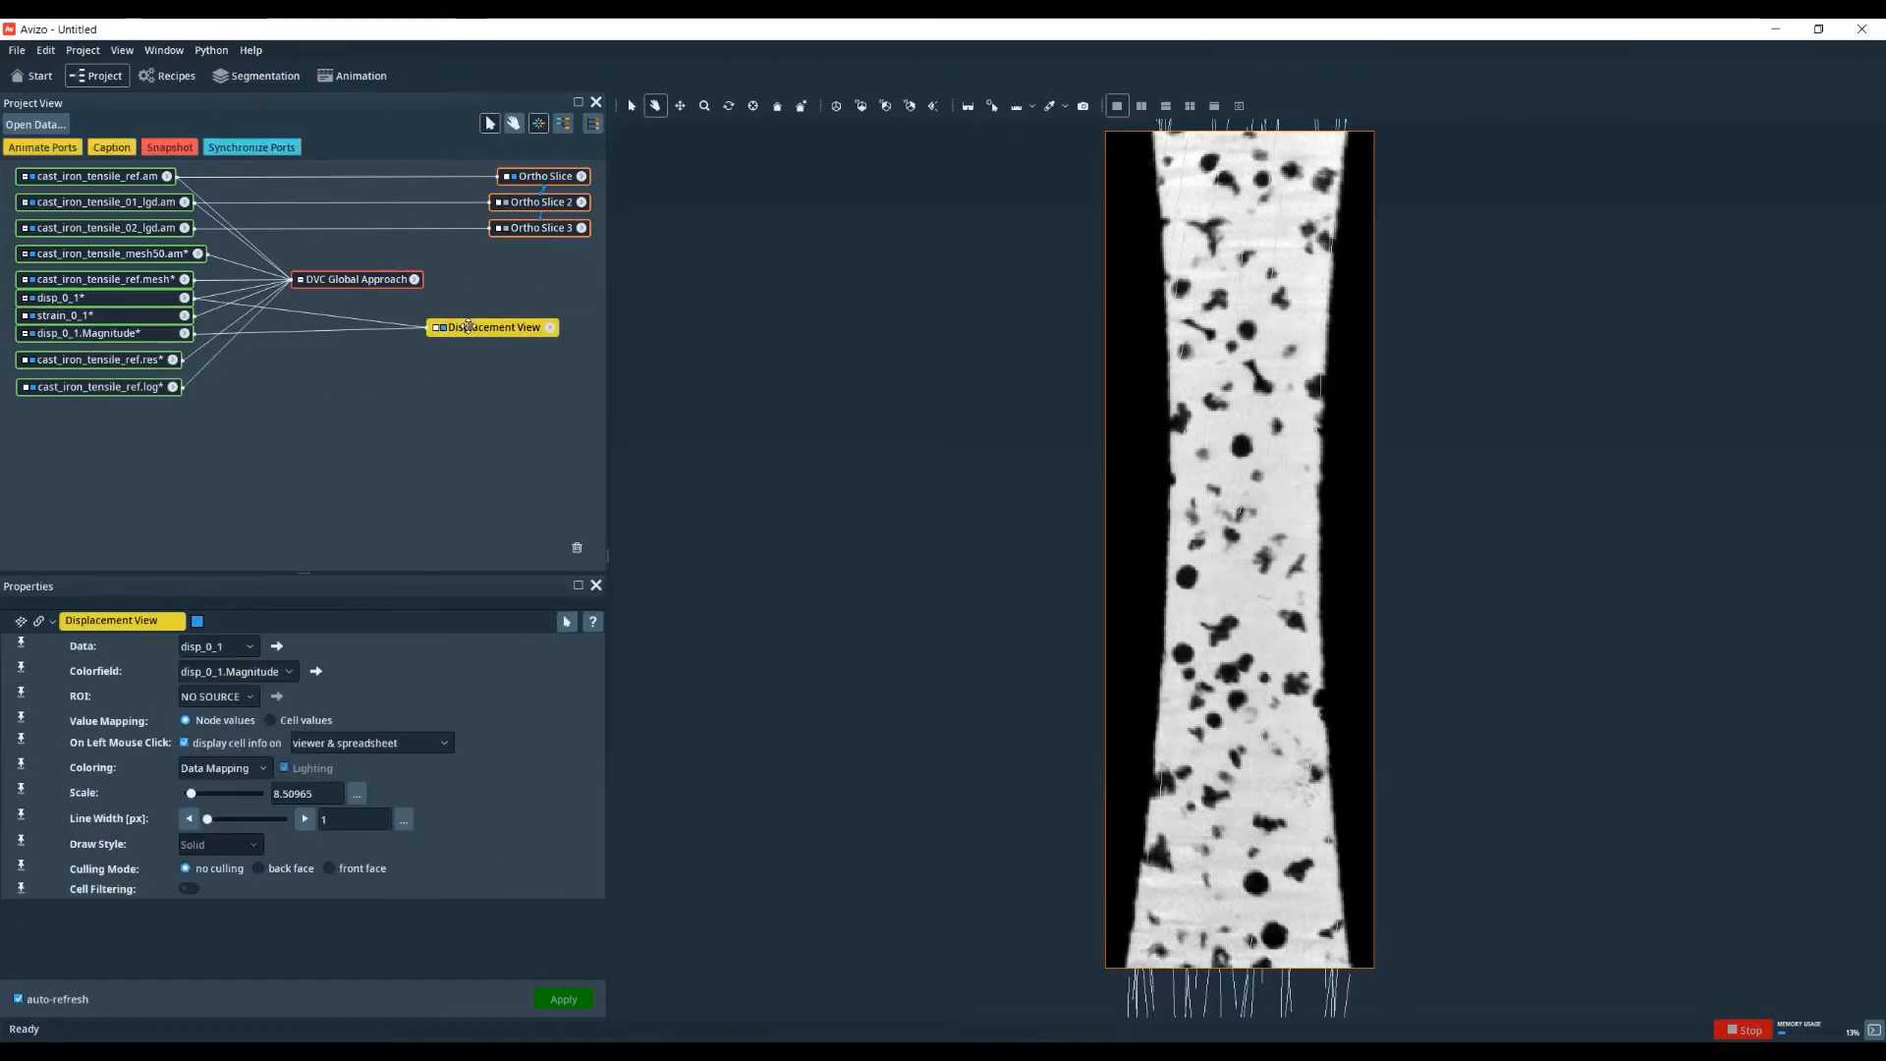
- Set the Displacement View scale to 5 and color its vectors by applying the physics.icol colormap to disp_0_1.Magnitude
left_click_drag(320, 794, 218, 808)
type("5")
key("Return")
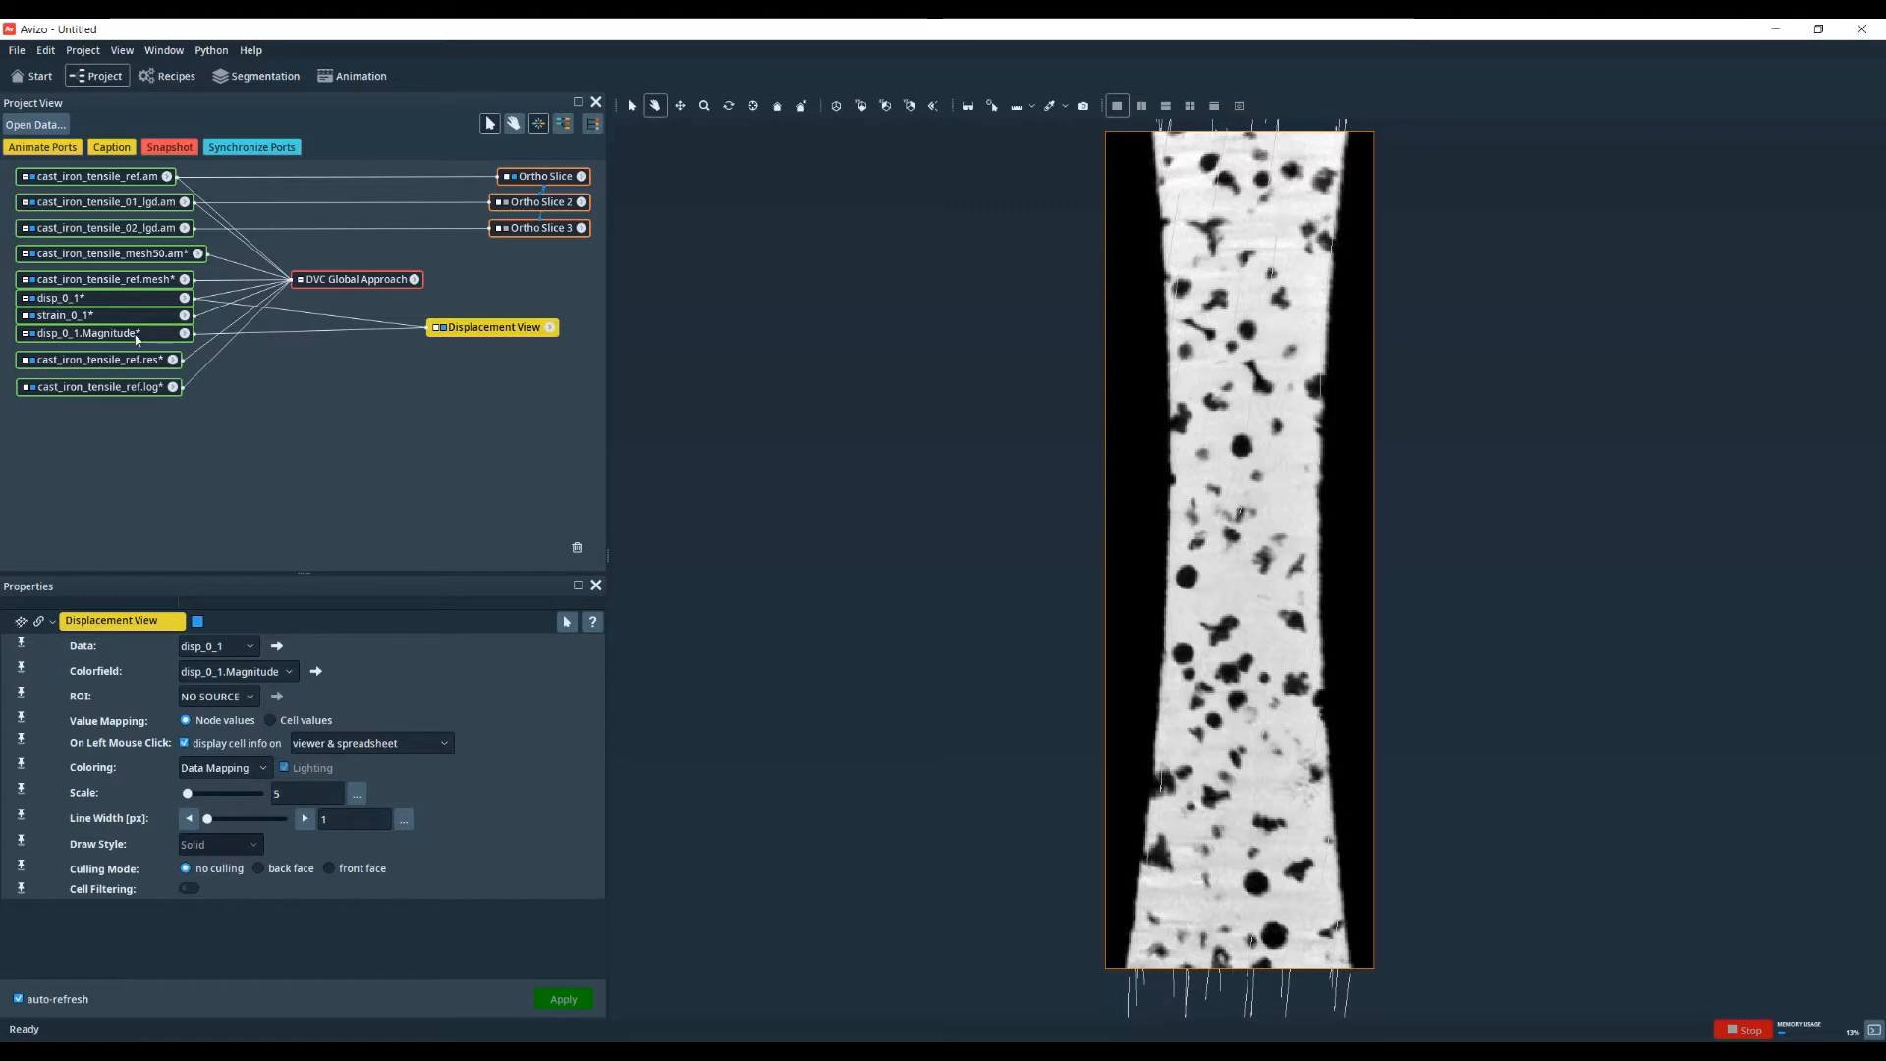
left_click(137, 340)
left_click(470, 801)
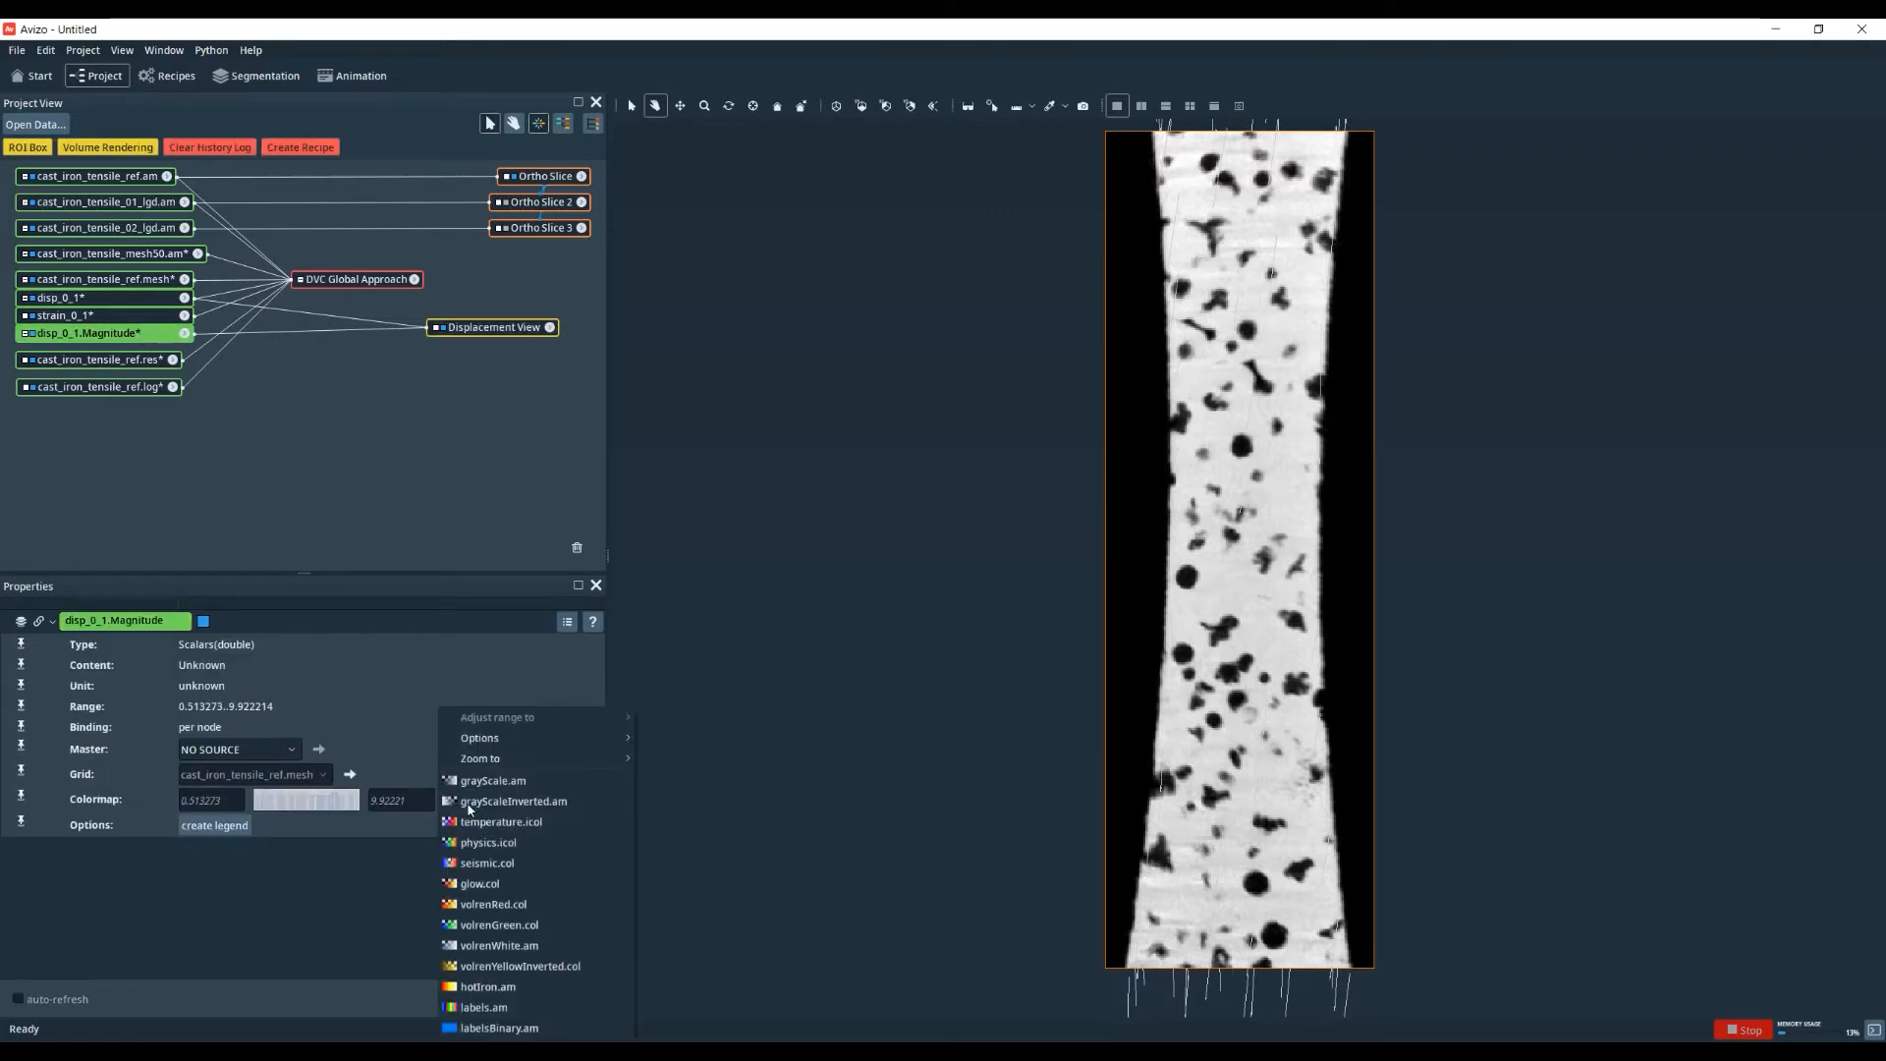
left_click(477, 848)
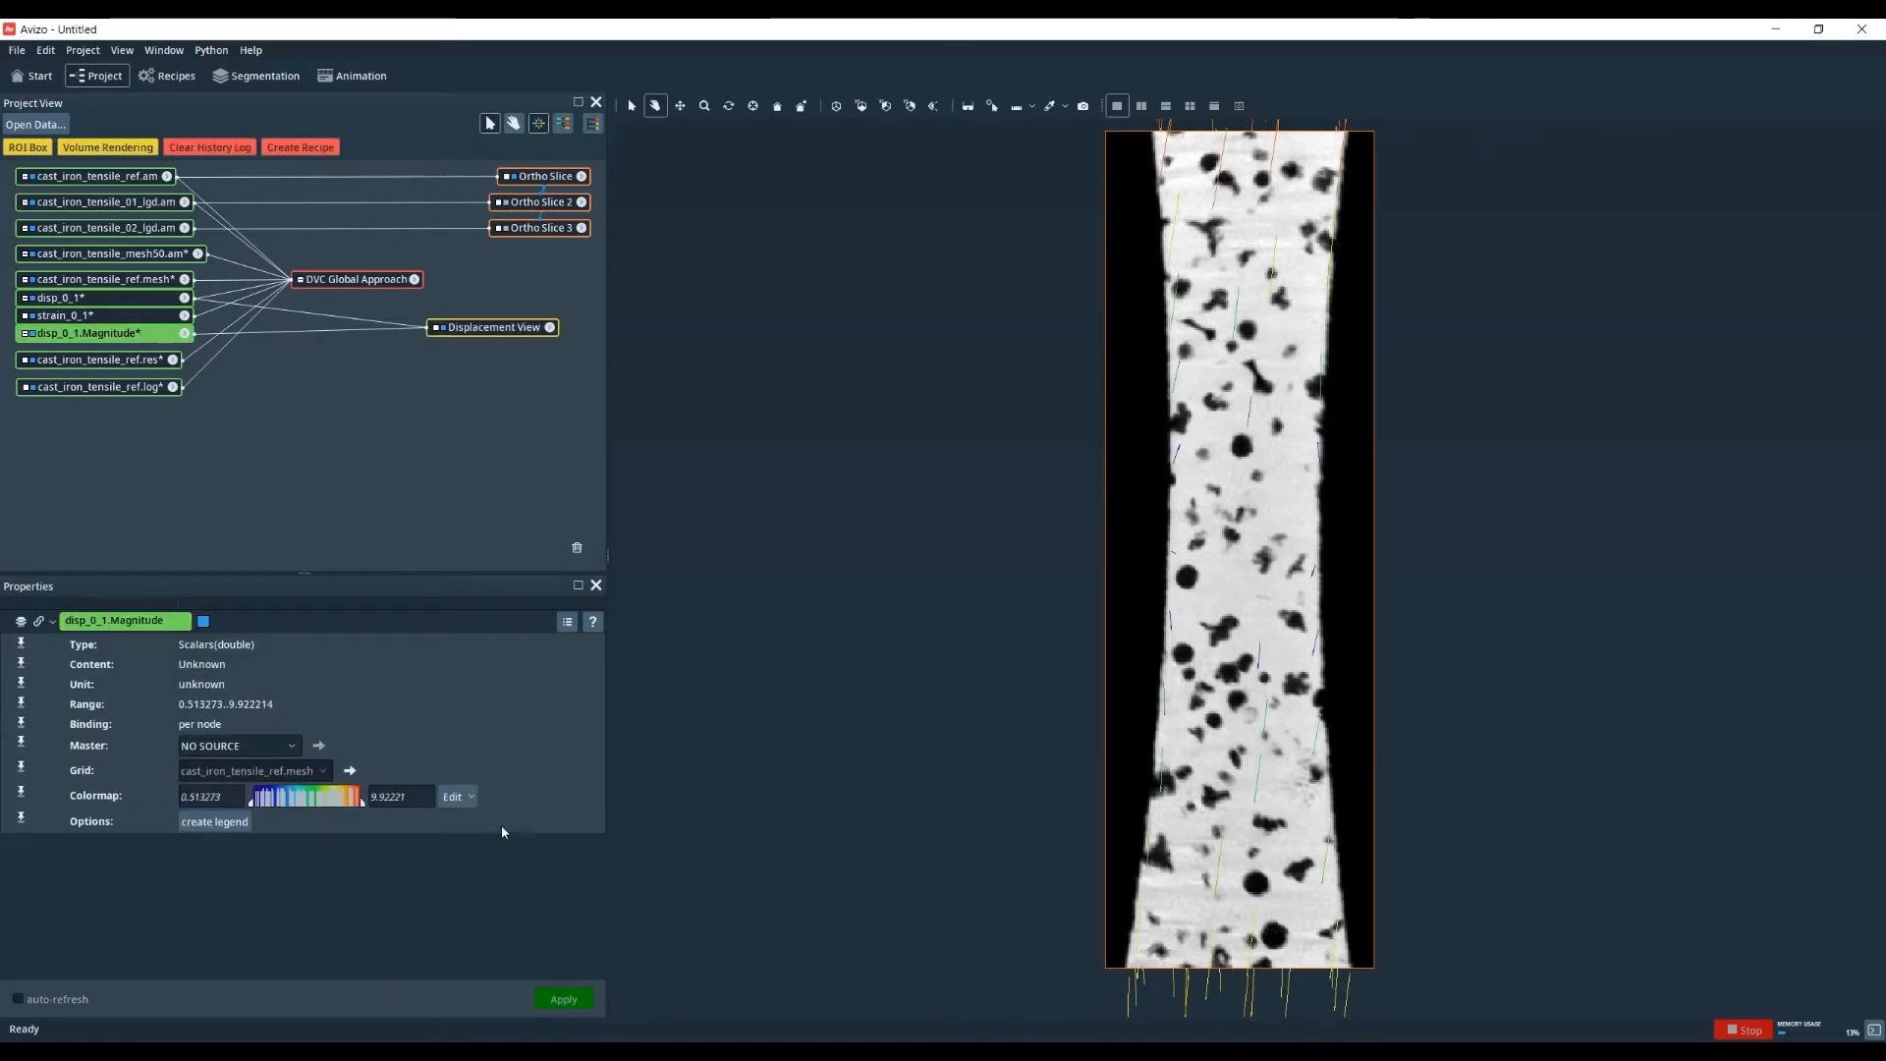
- Hide the reference volume's Ortho Slice and examine the displacement vectors in 3D from an oblique angle
left_click(513, 176)
left_click_drag(1245, 492, 1296, 623)
left_click_drag(1297, 868, 1206, 640)
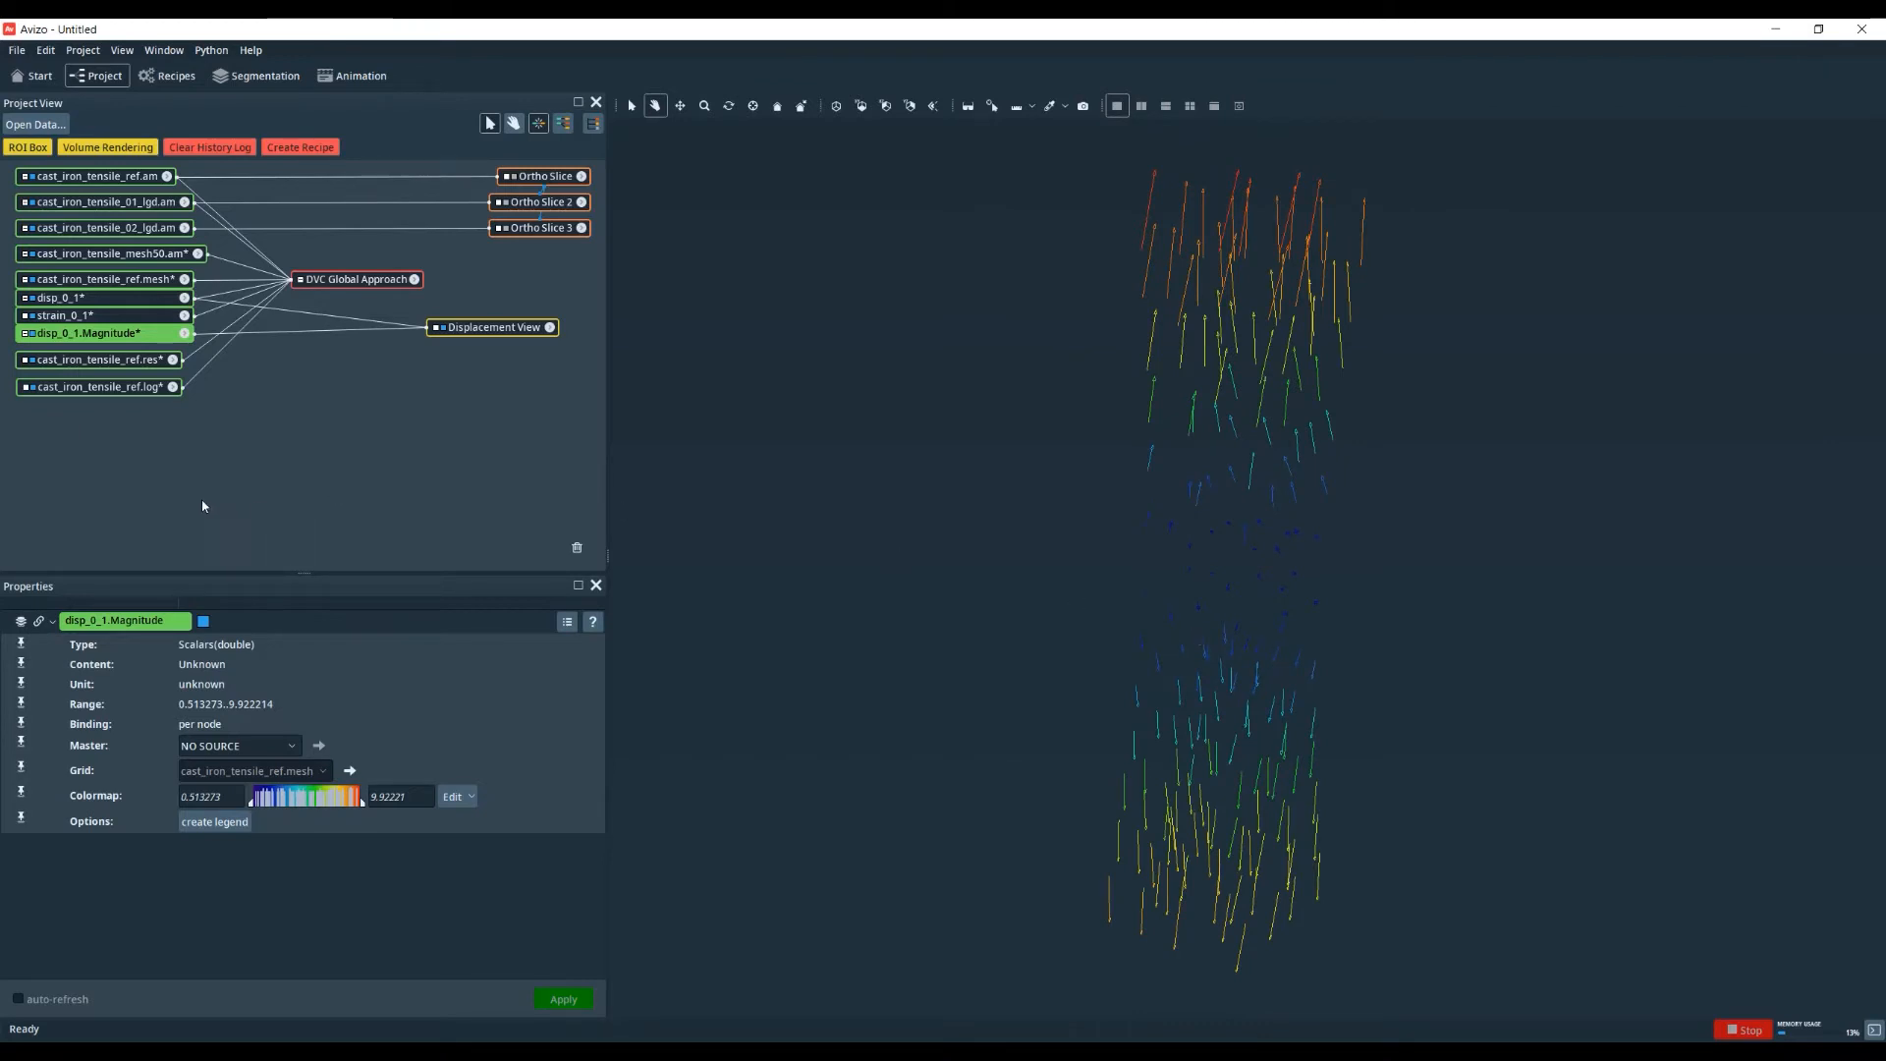
left_click(180, 471)
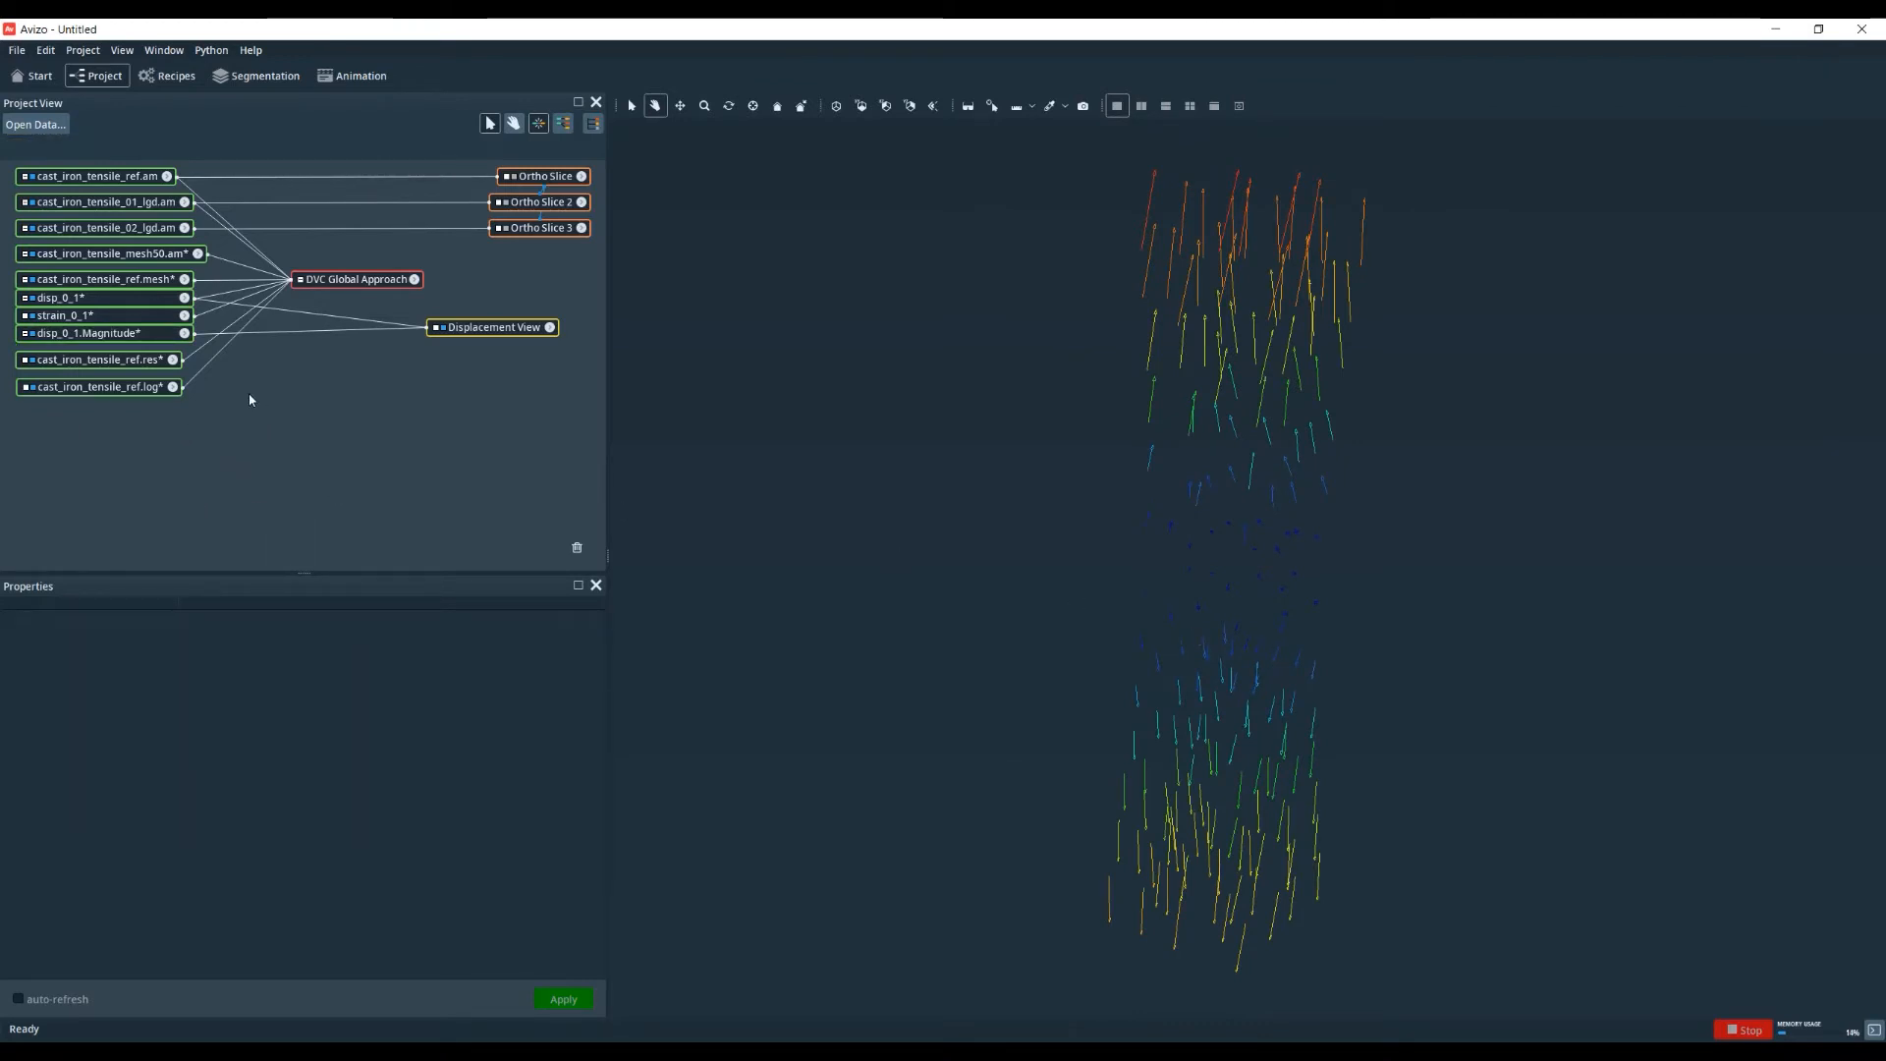
- Extract the Uz component of disp_0_1 with an Extract Scalar Component module, placing the module clear of the data objects
left_click(109, 306)
right_click(110, 307)
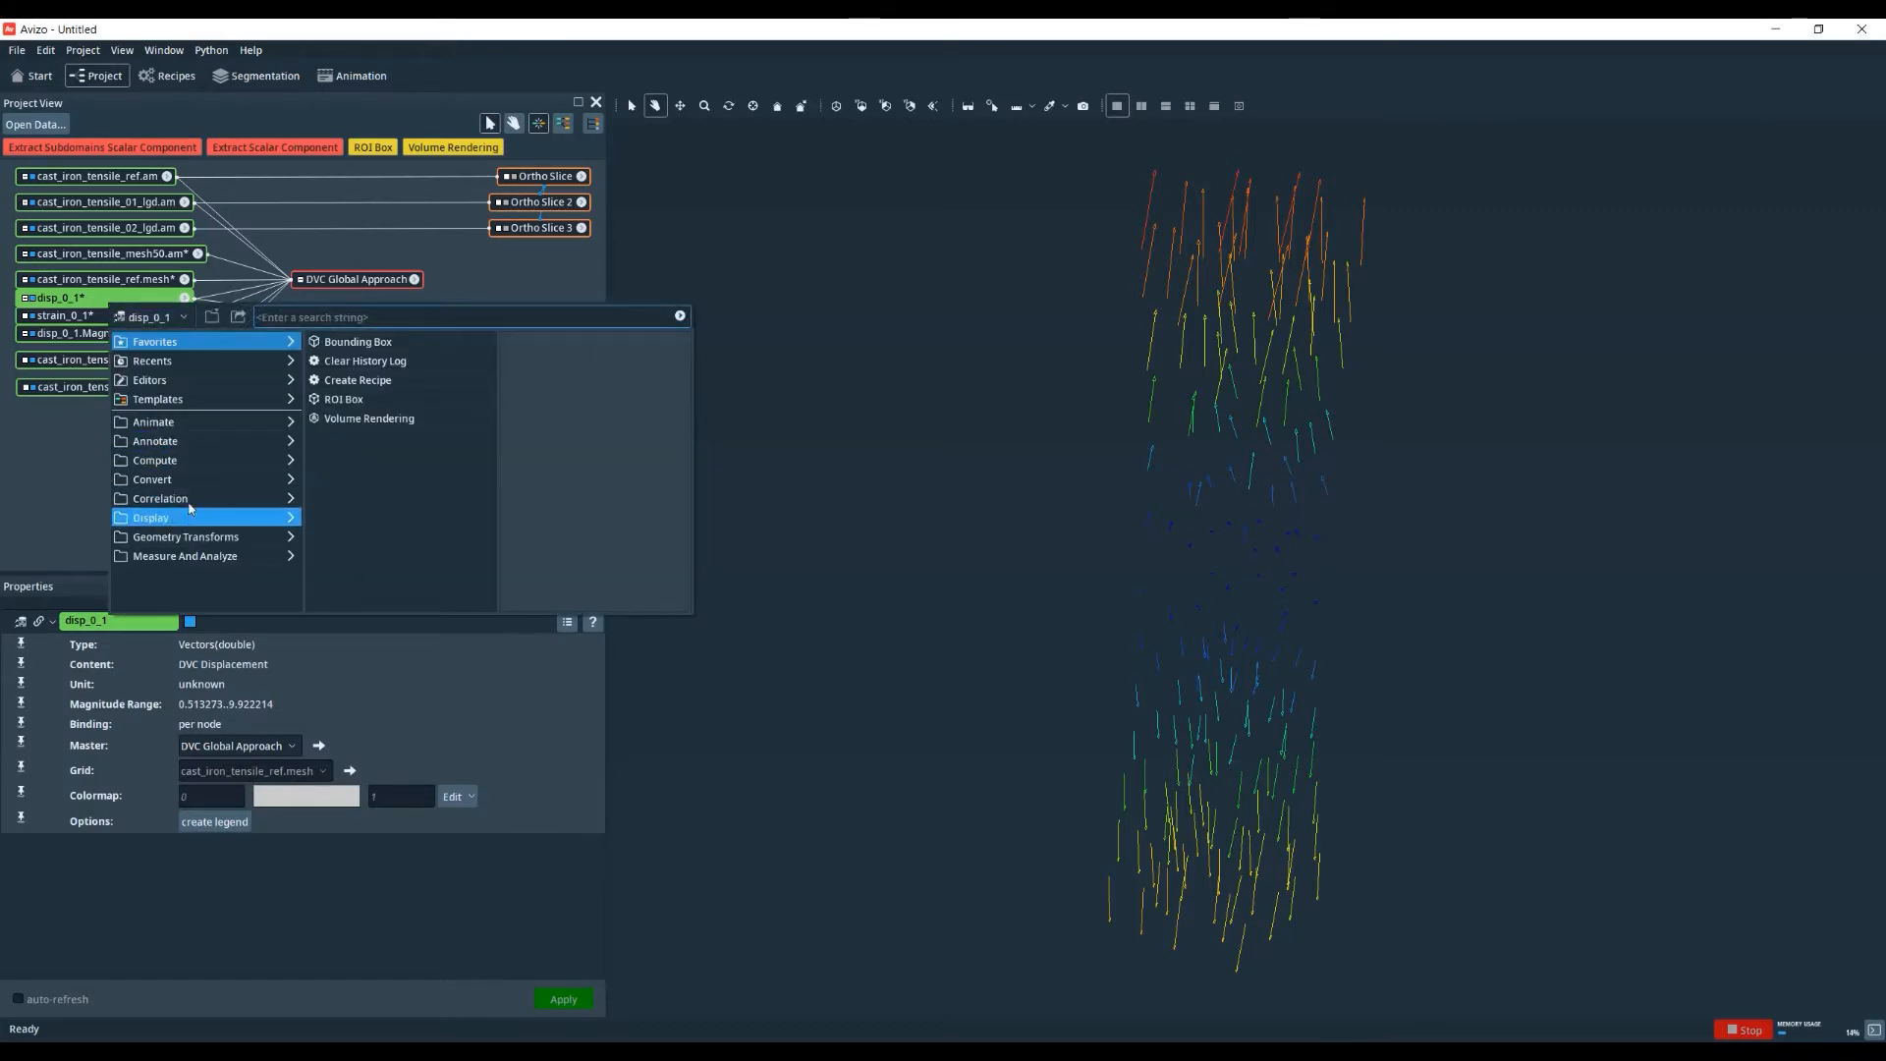
left_click(162, 497)
left_click(450, 351)
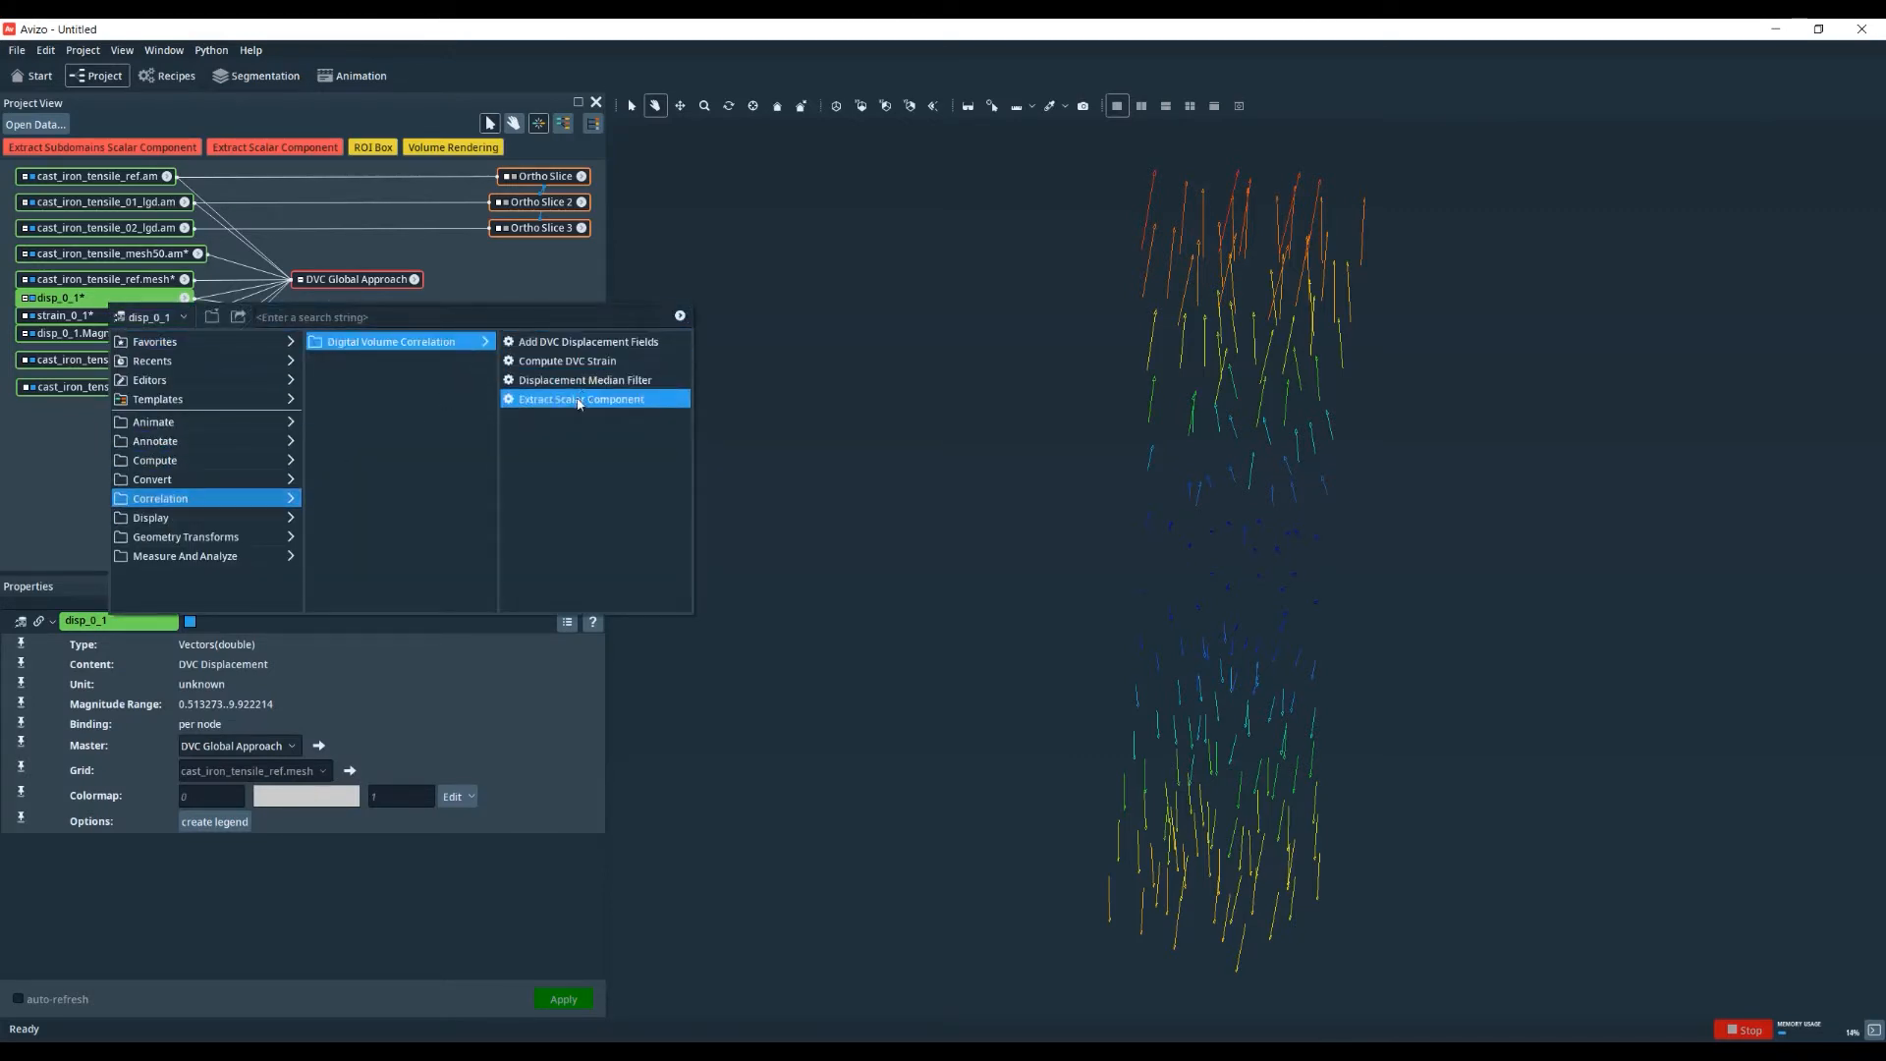
left_click(576, 397)
left_click(536, 480)
left_click(270, 668)
left_click(562, 999)
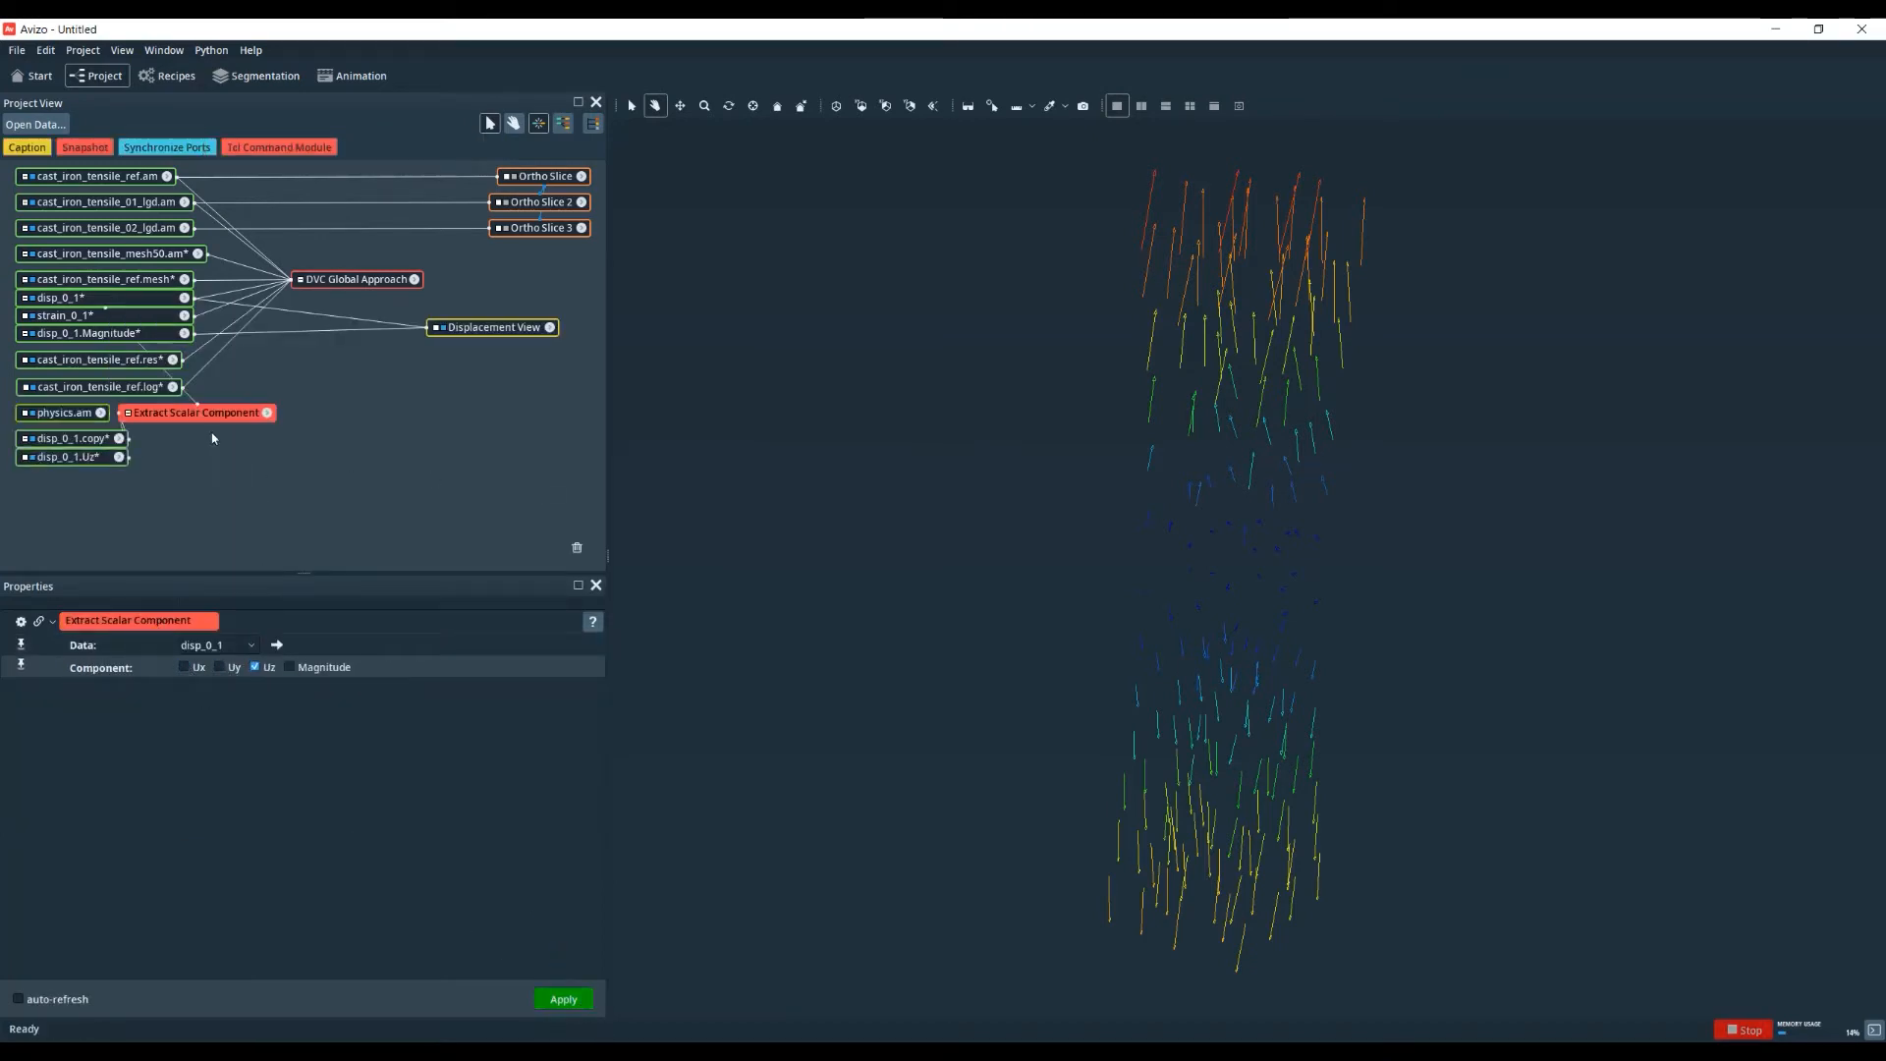
left_click_drag(194, 413, 284, 415)
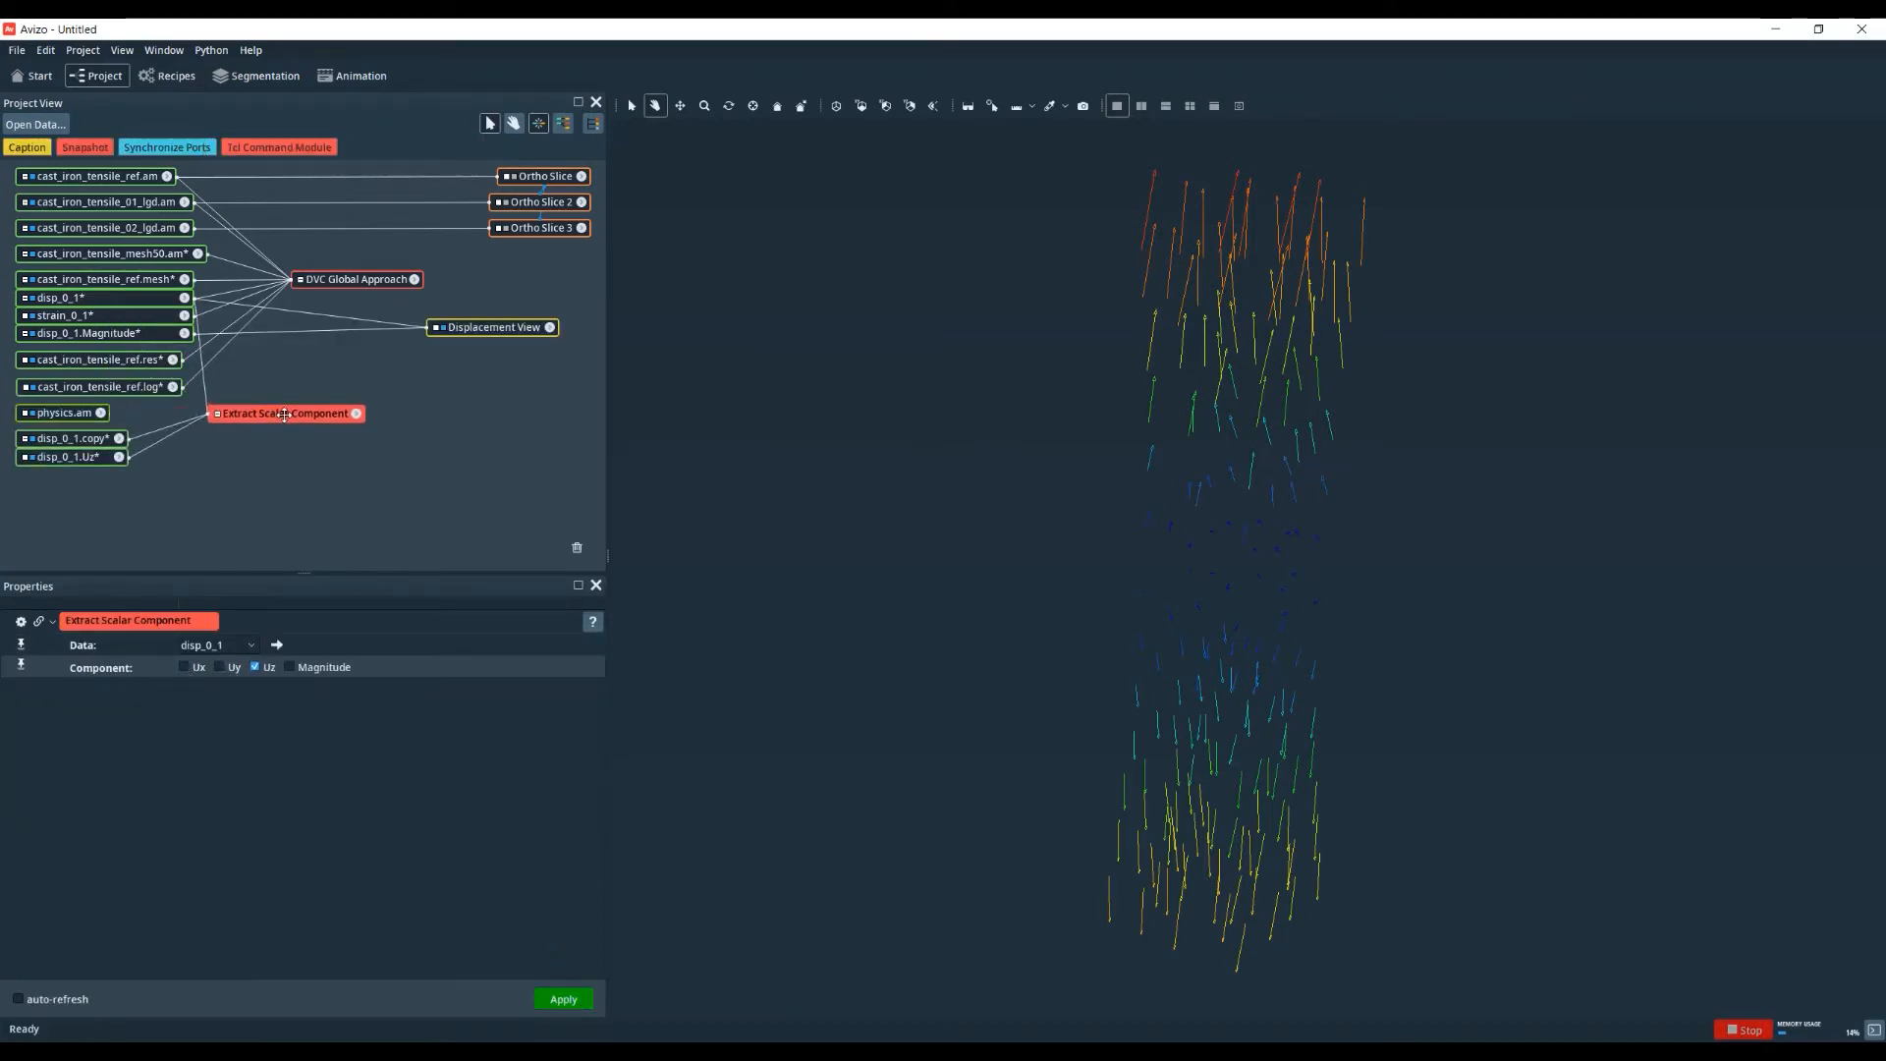
- Extract only the Ezz component of strain_0_1 with a second Extract Scalar Component module, leaving Von Mises off
right_click(98, 323)
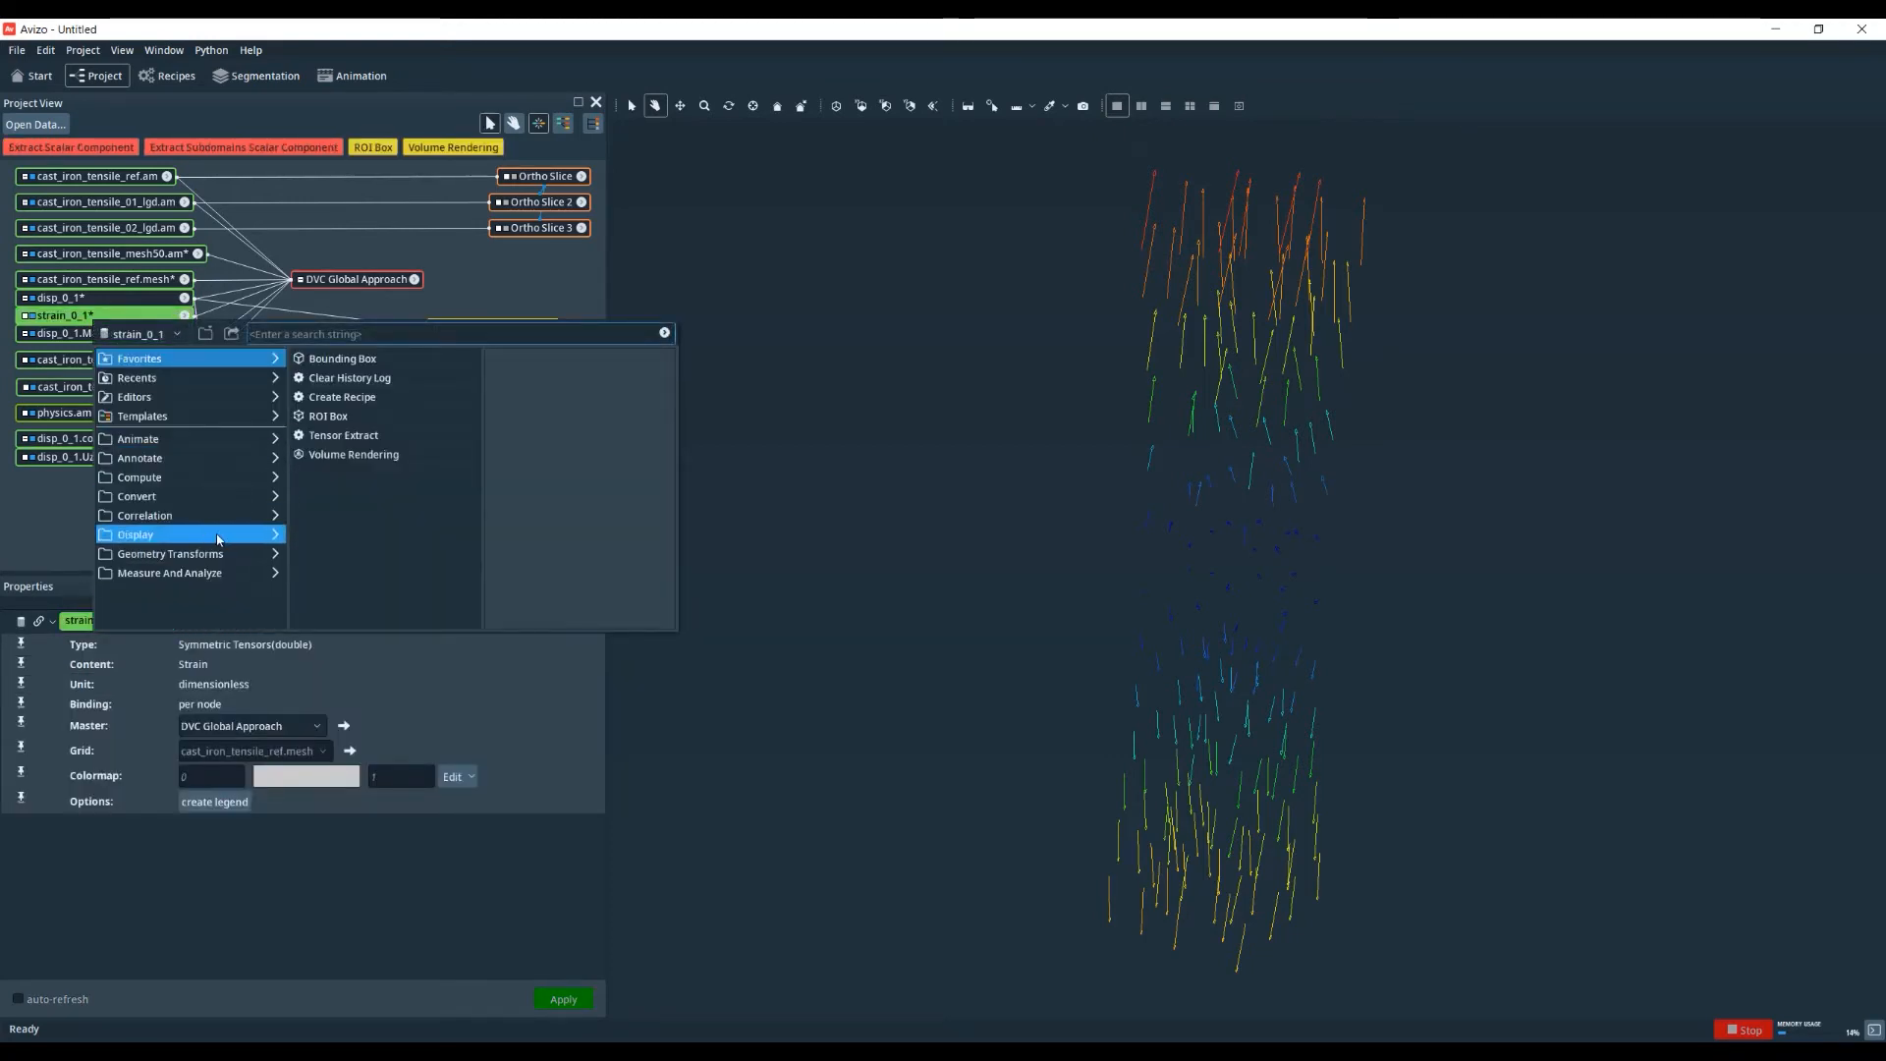
left_click(186, 515)
left_click(363, 361)
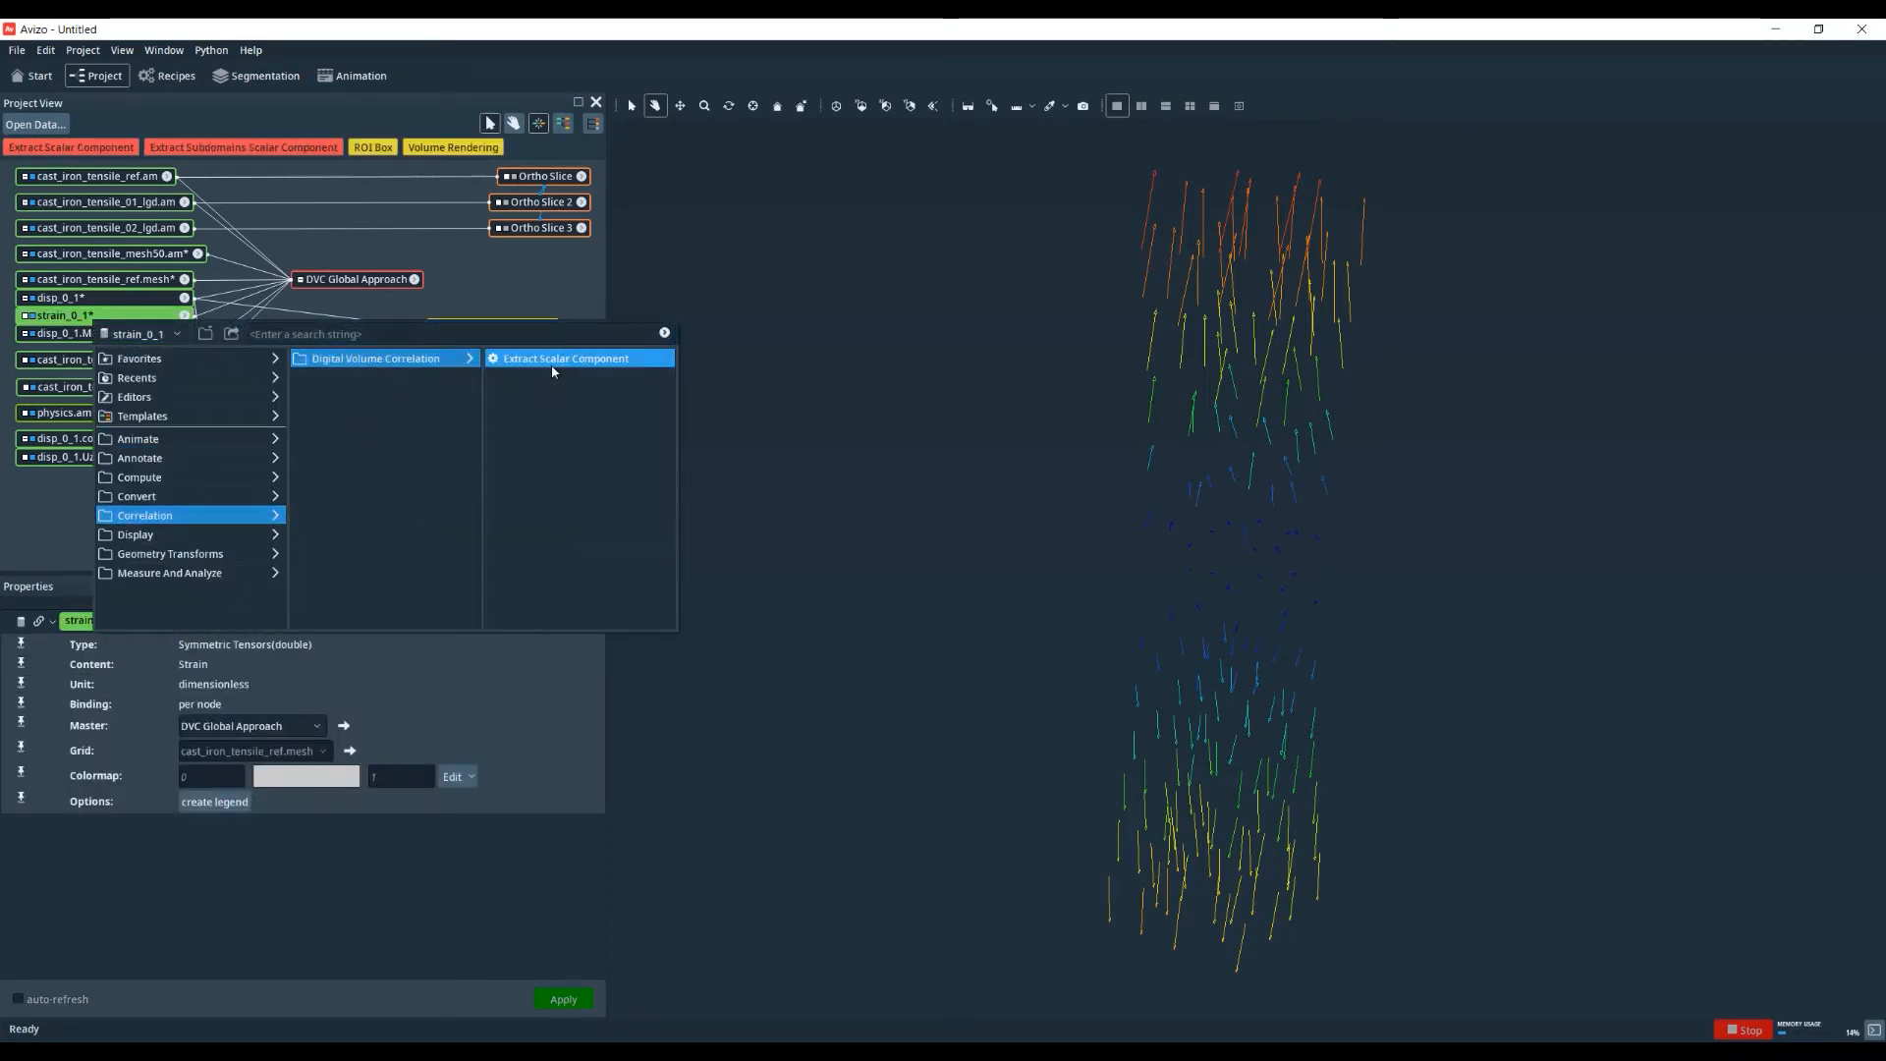
left_click(552, 361)
left_click(517, 498)
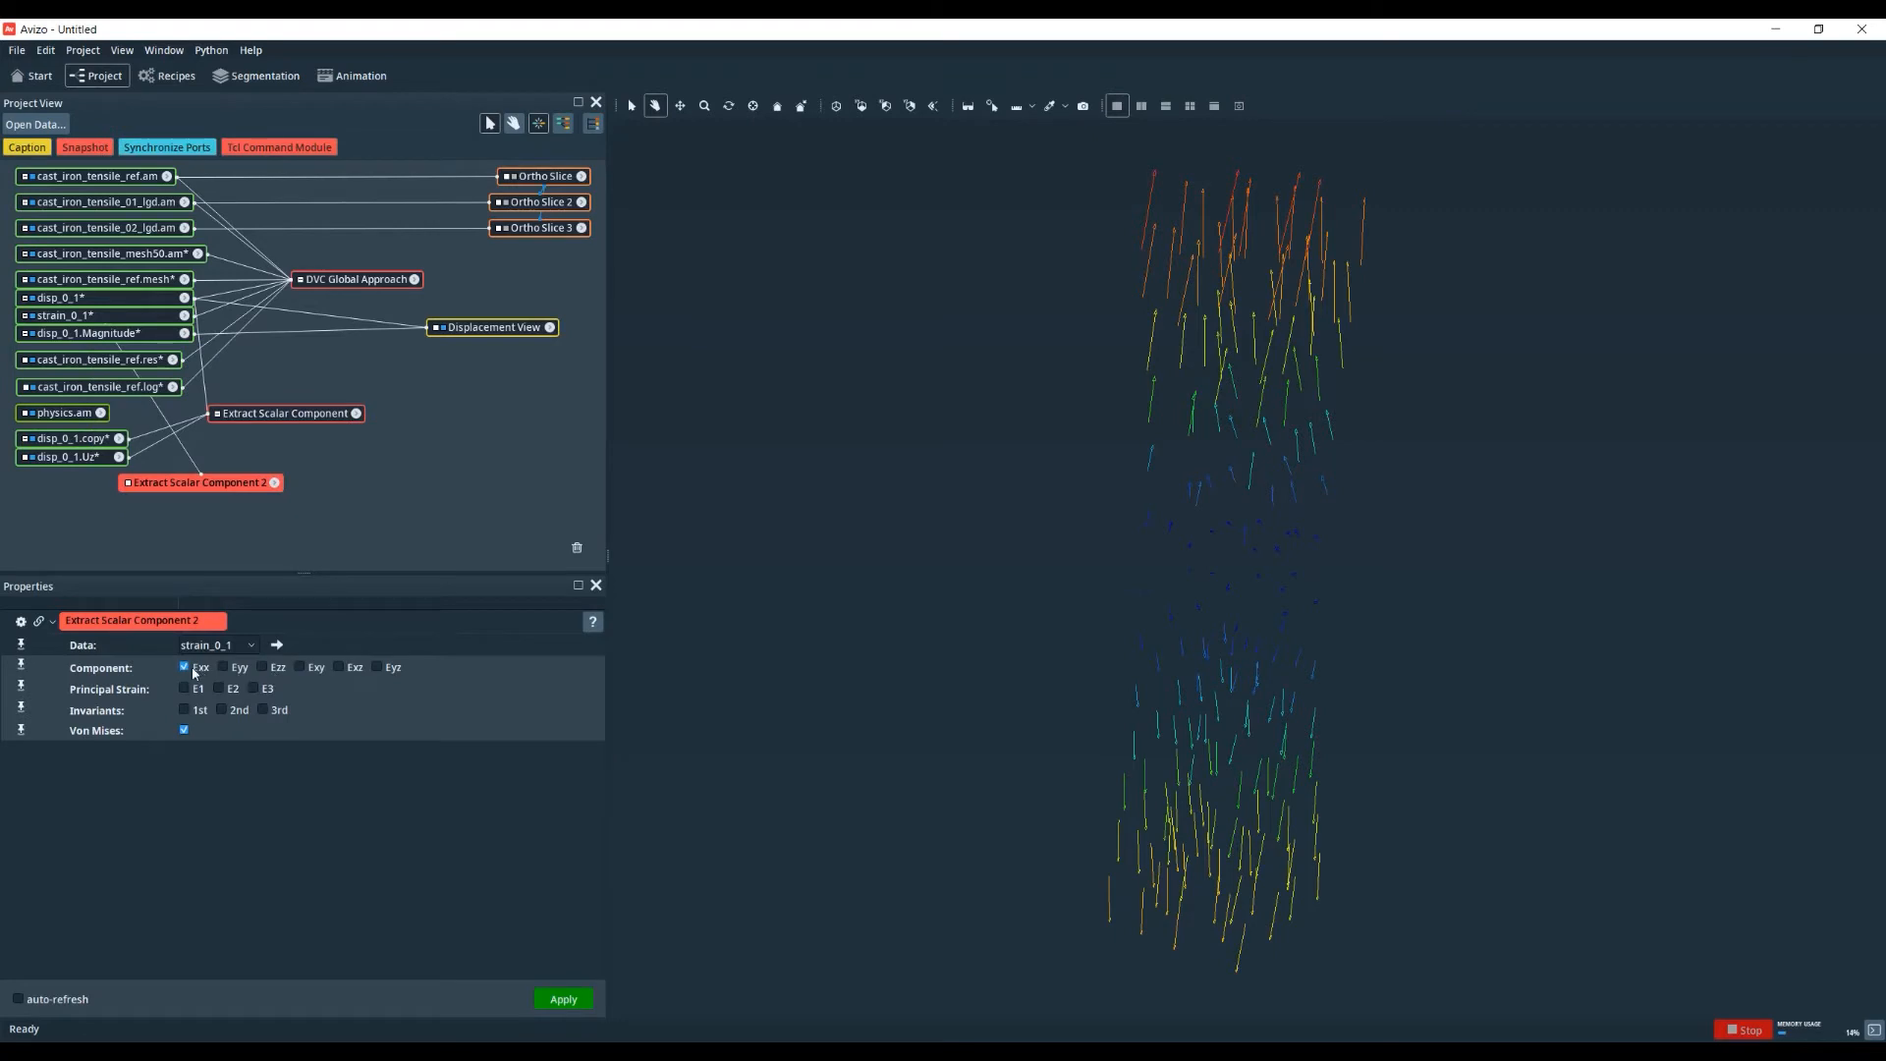
left_click(184, 730)
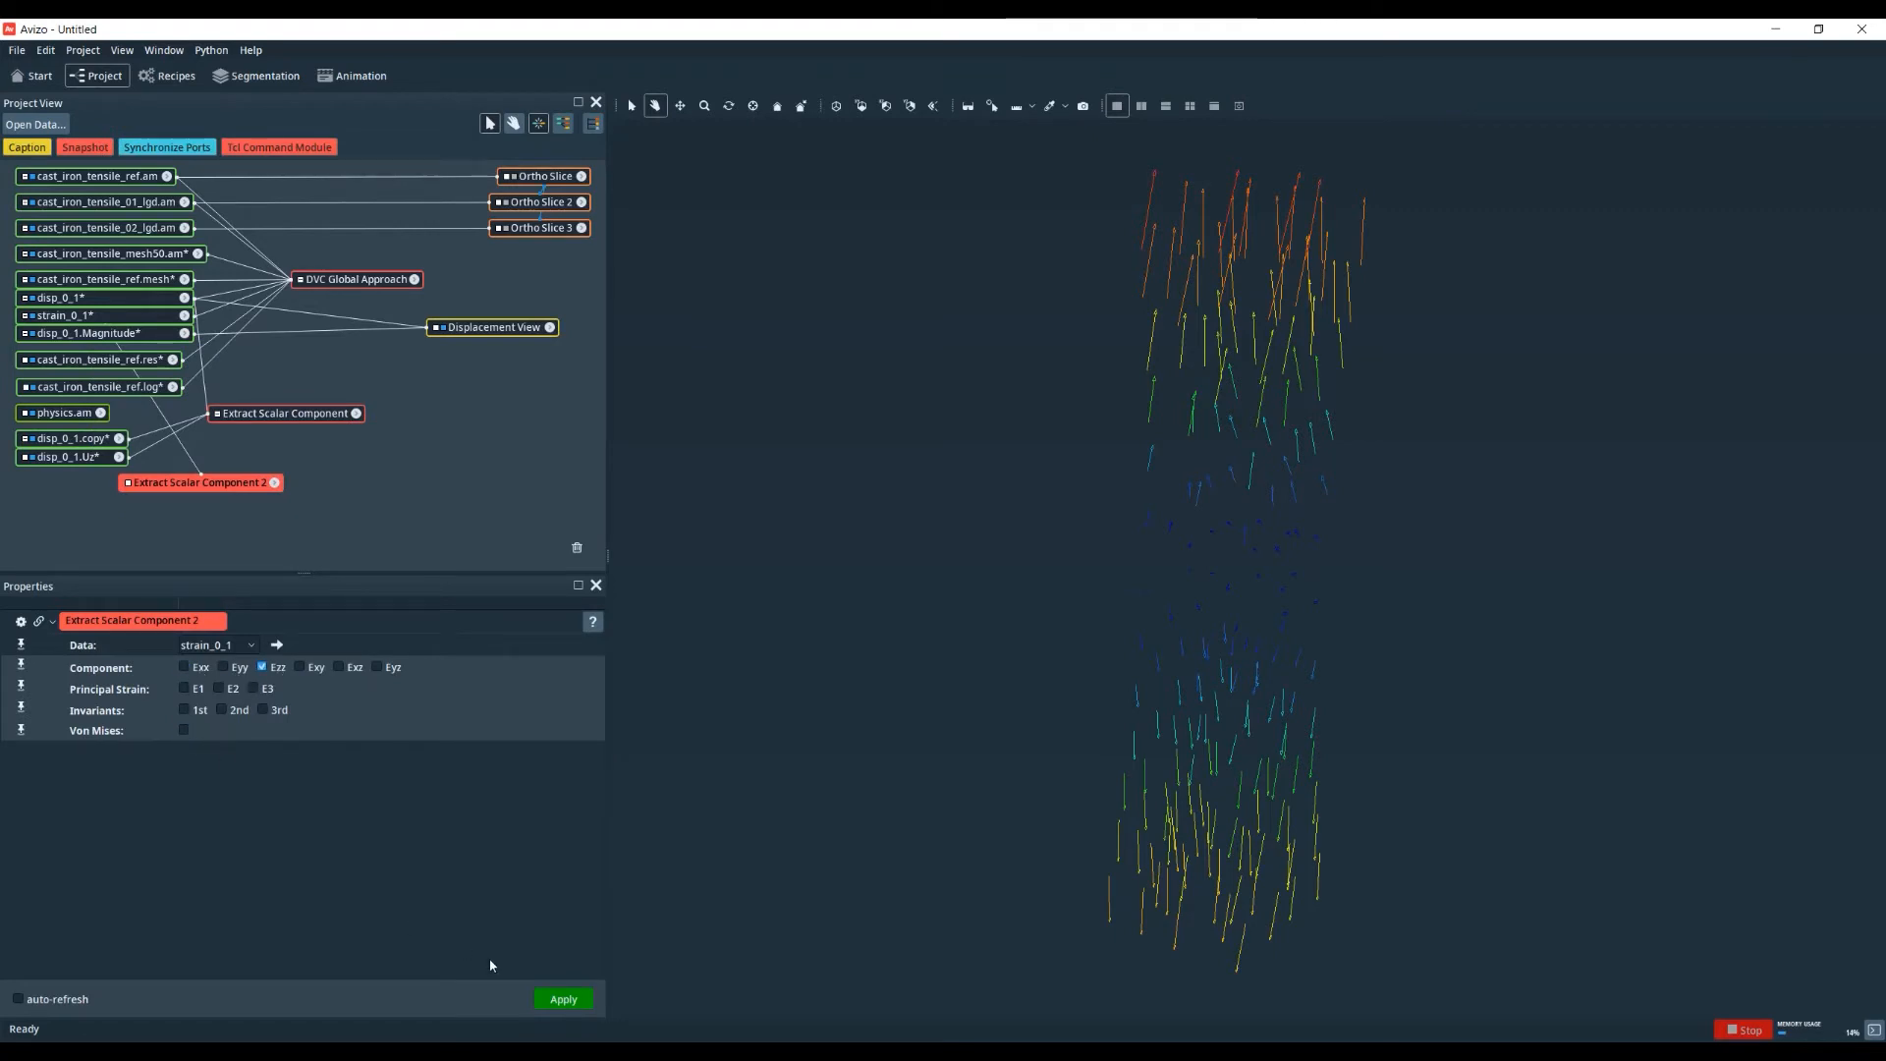
left_click(562, 999)
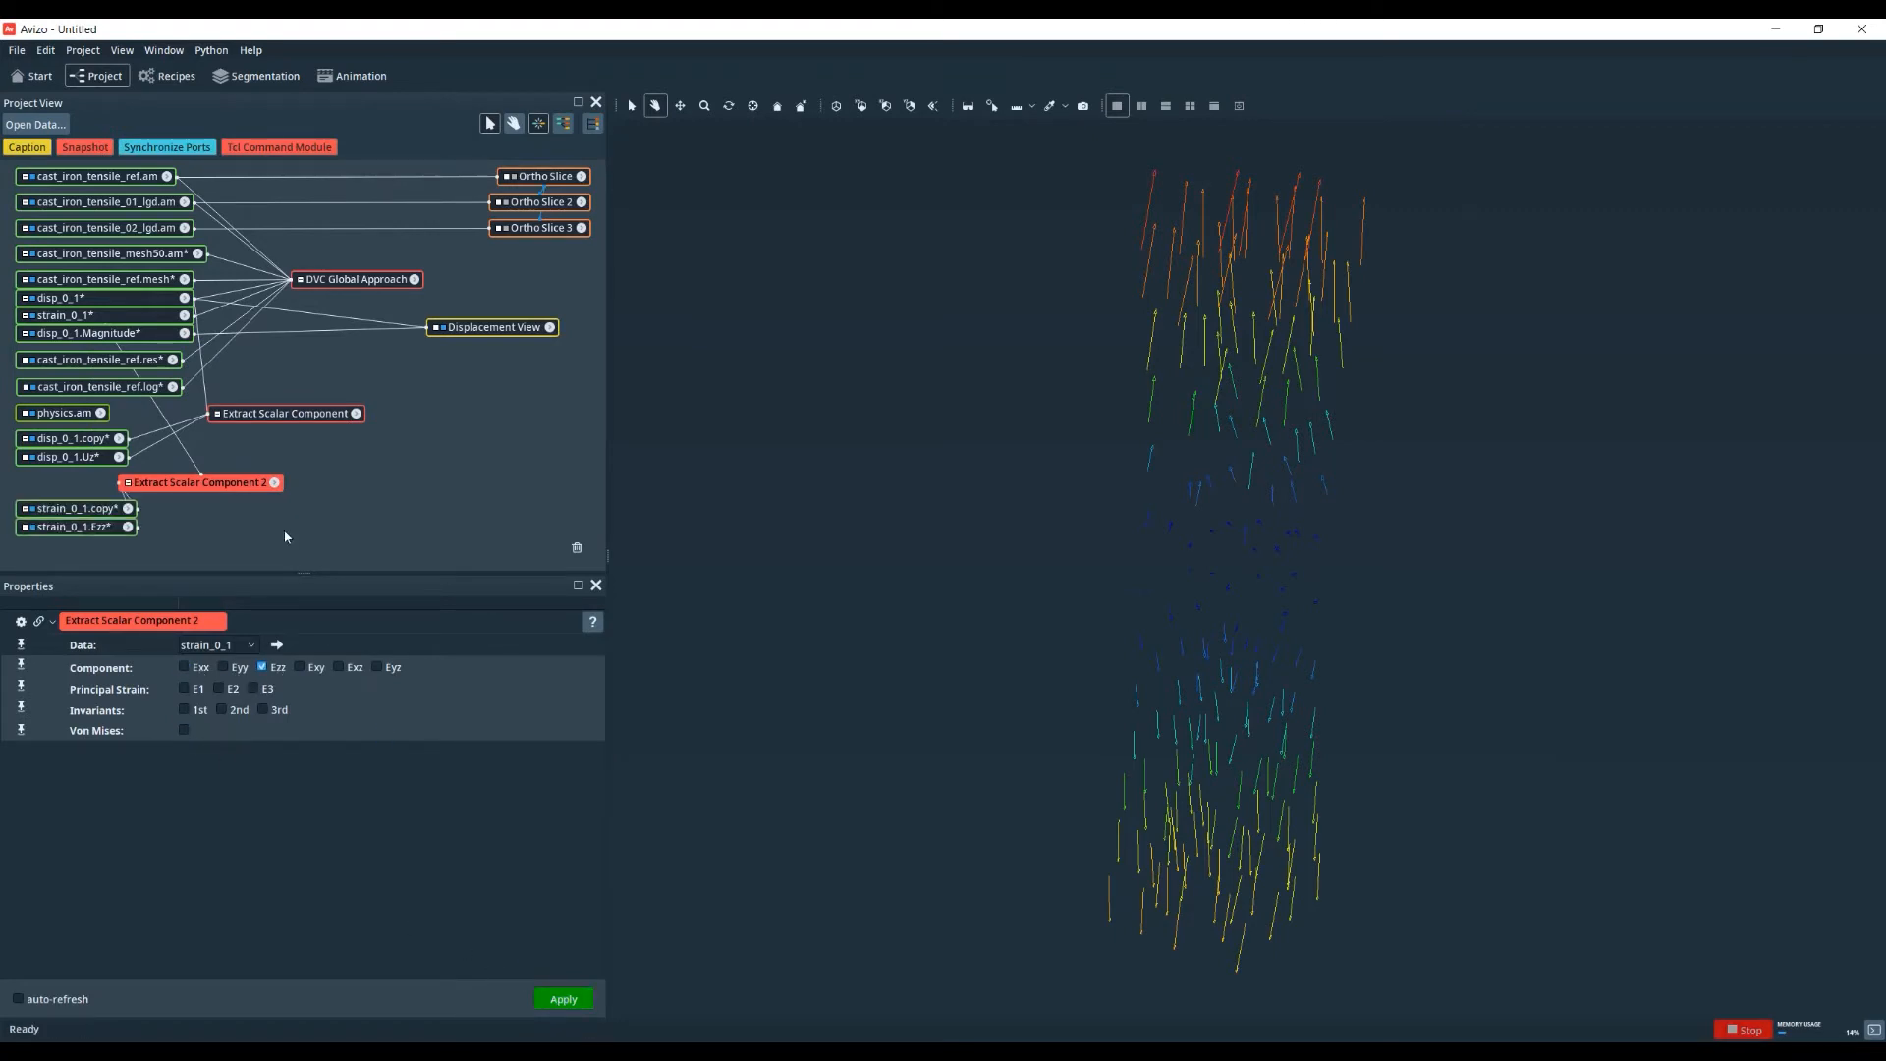
- Display disp_0_1.Uz on the mesh surface with a Grid View and apply the physics.icol colormap to it
left_click(68, 459)
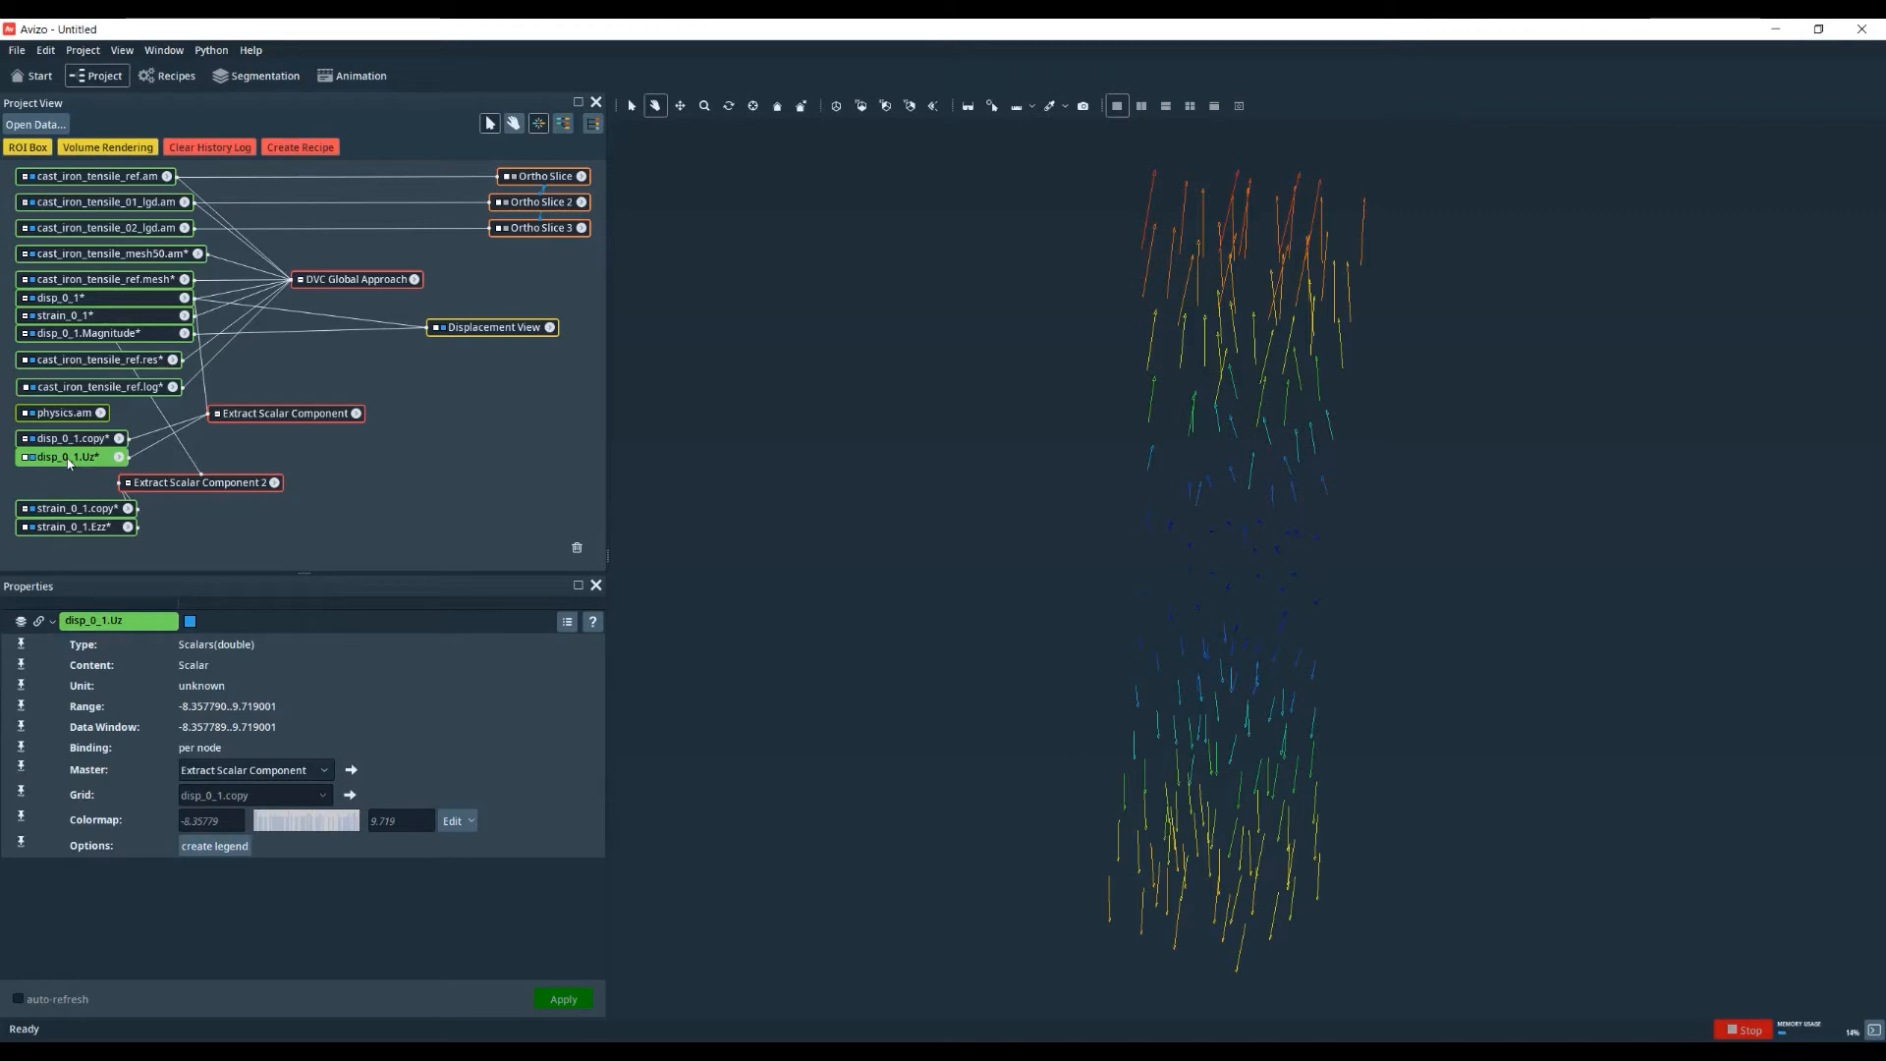
right_click(68, 463)
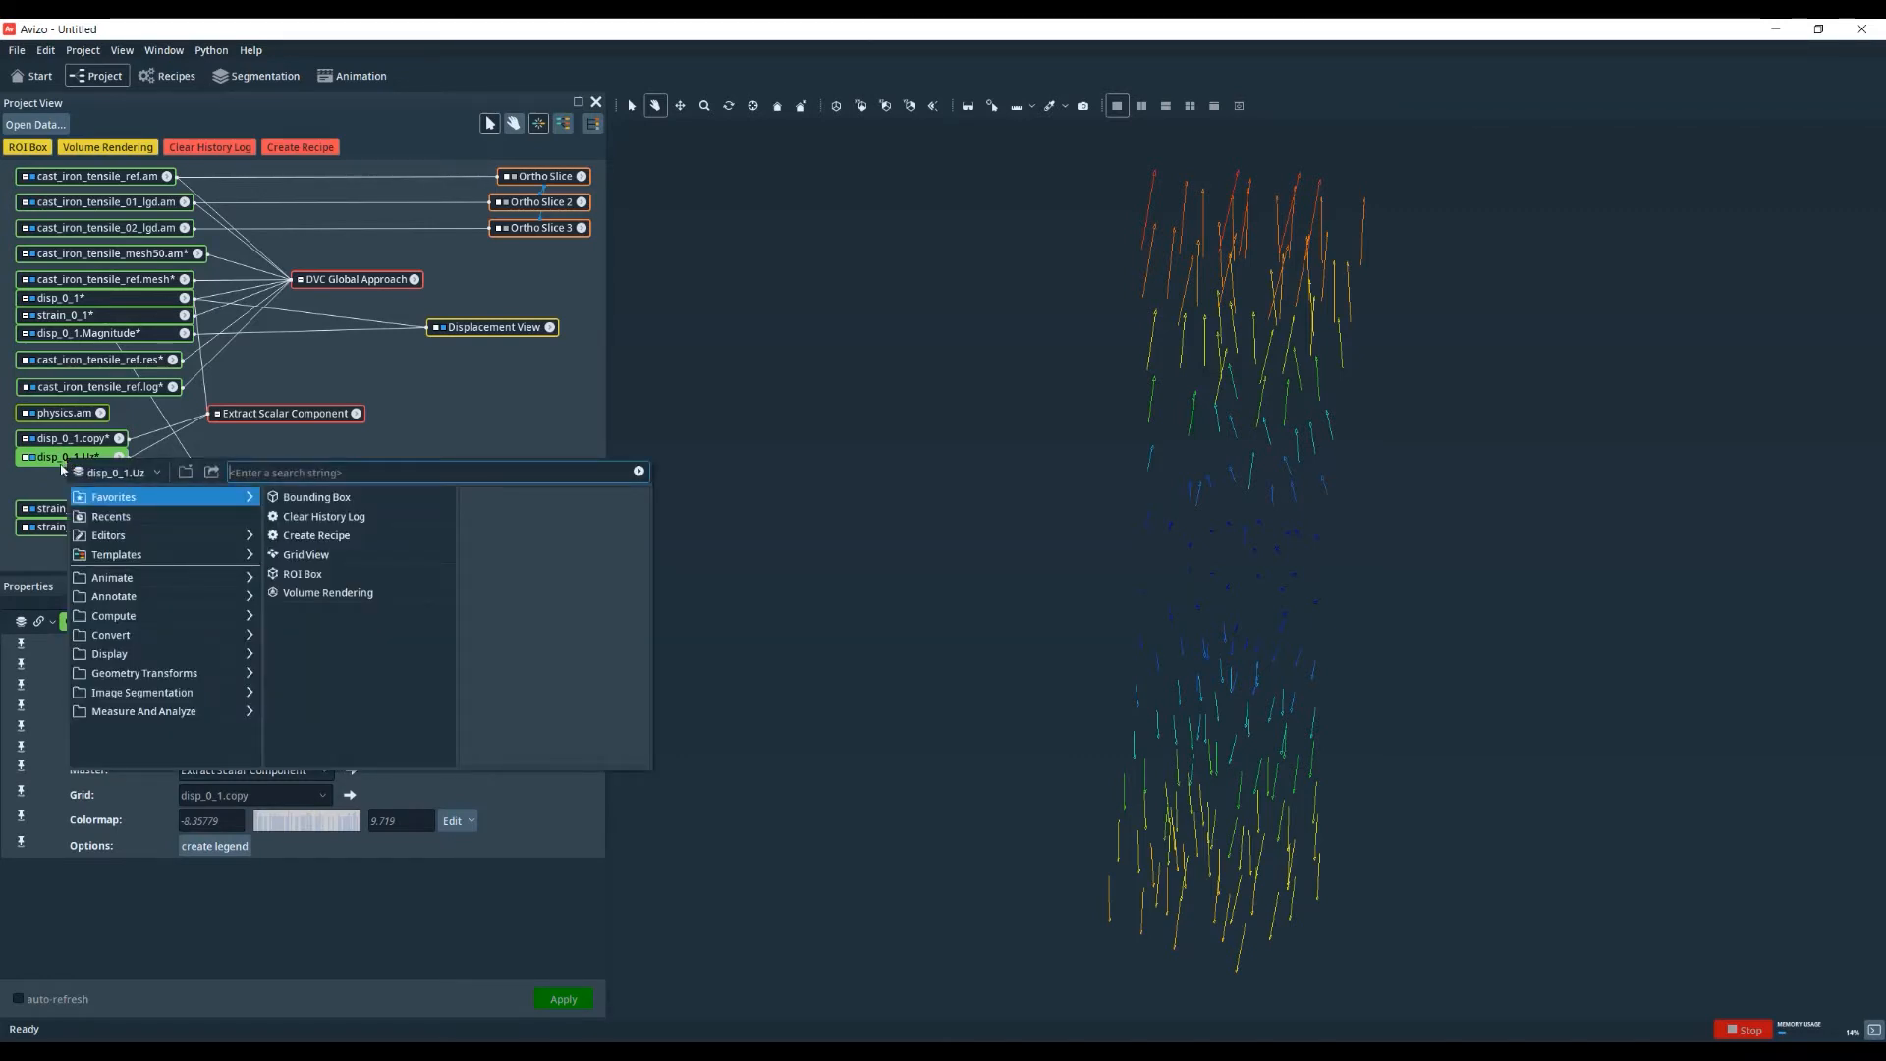
left_click(307, 556)
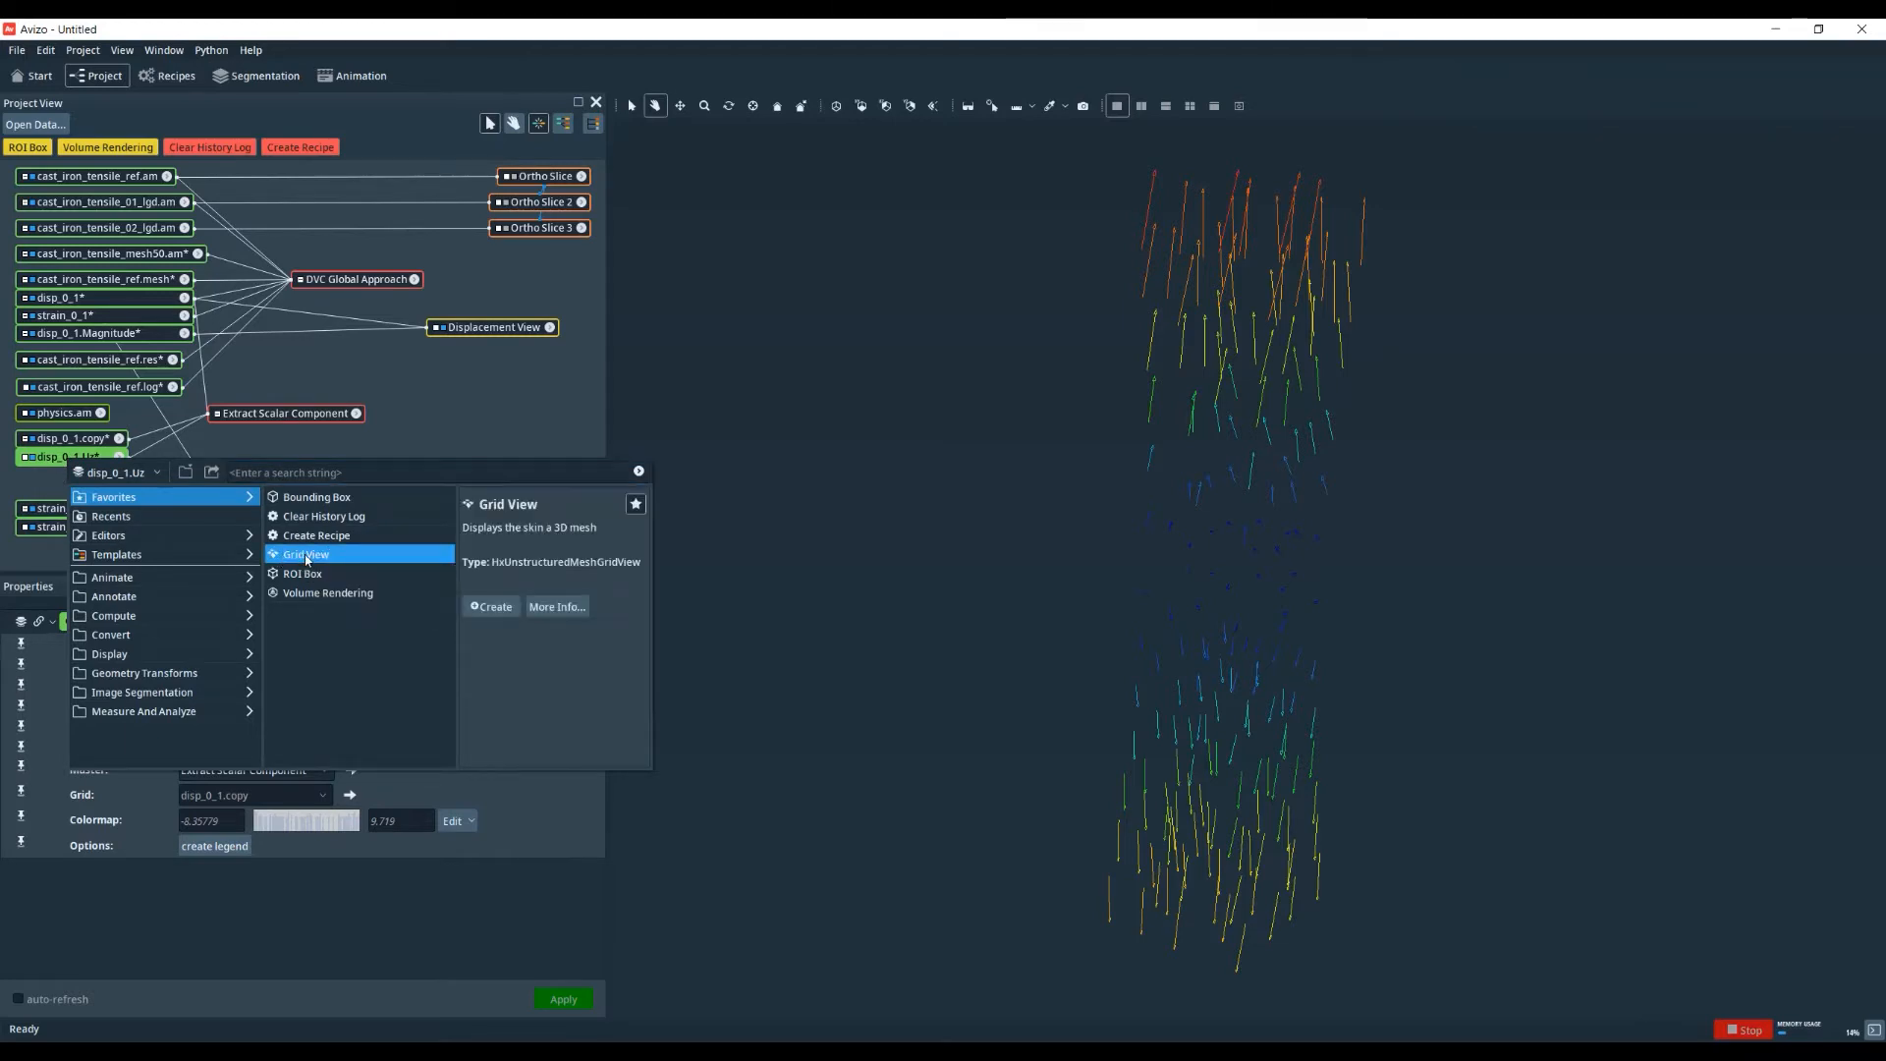
left_click(492, 607)
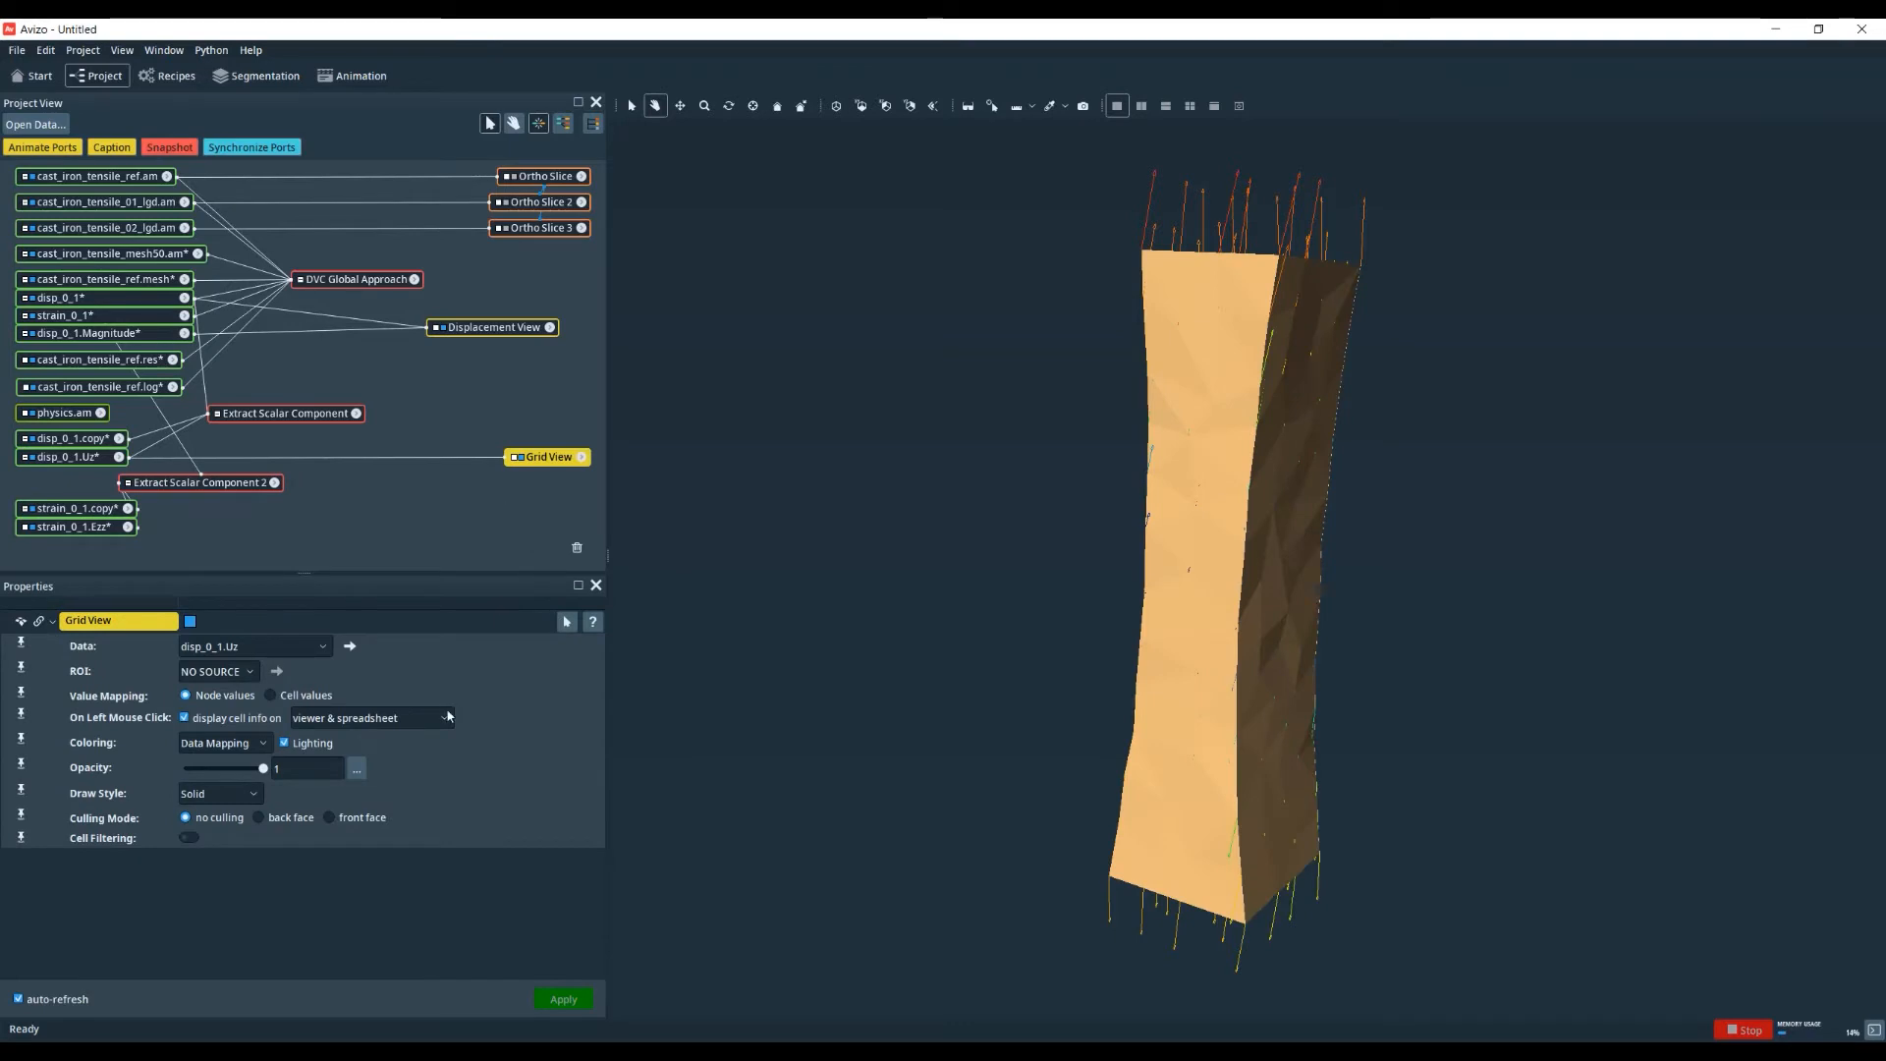
left_click(75, 456)
left_click(447, 821)
left_click(535, 839)
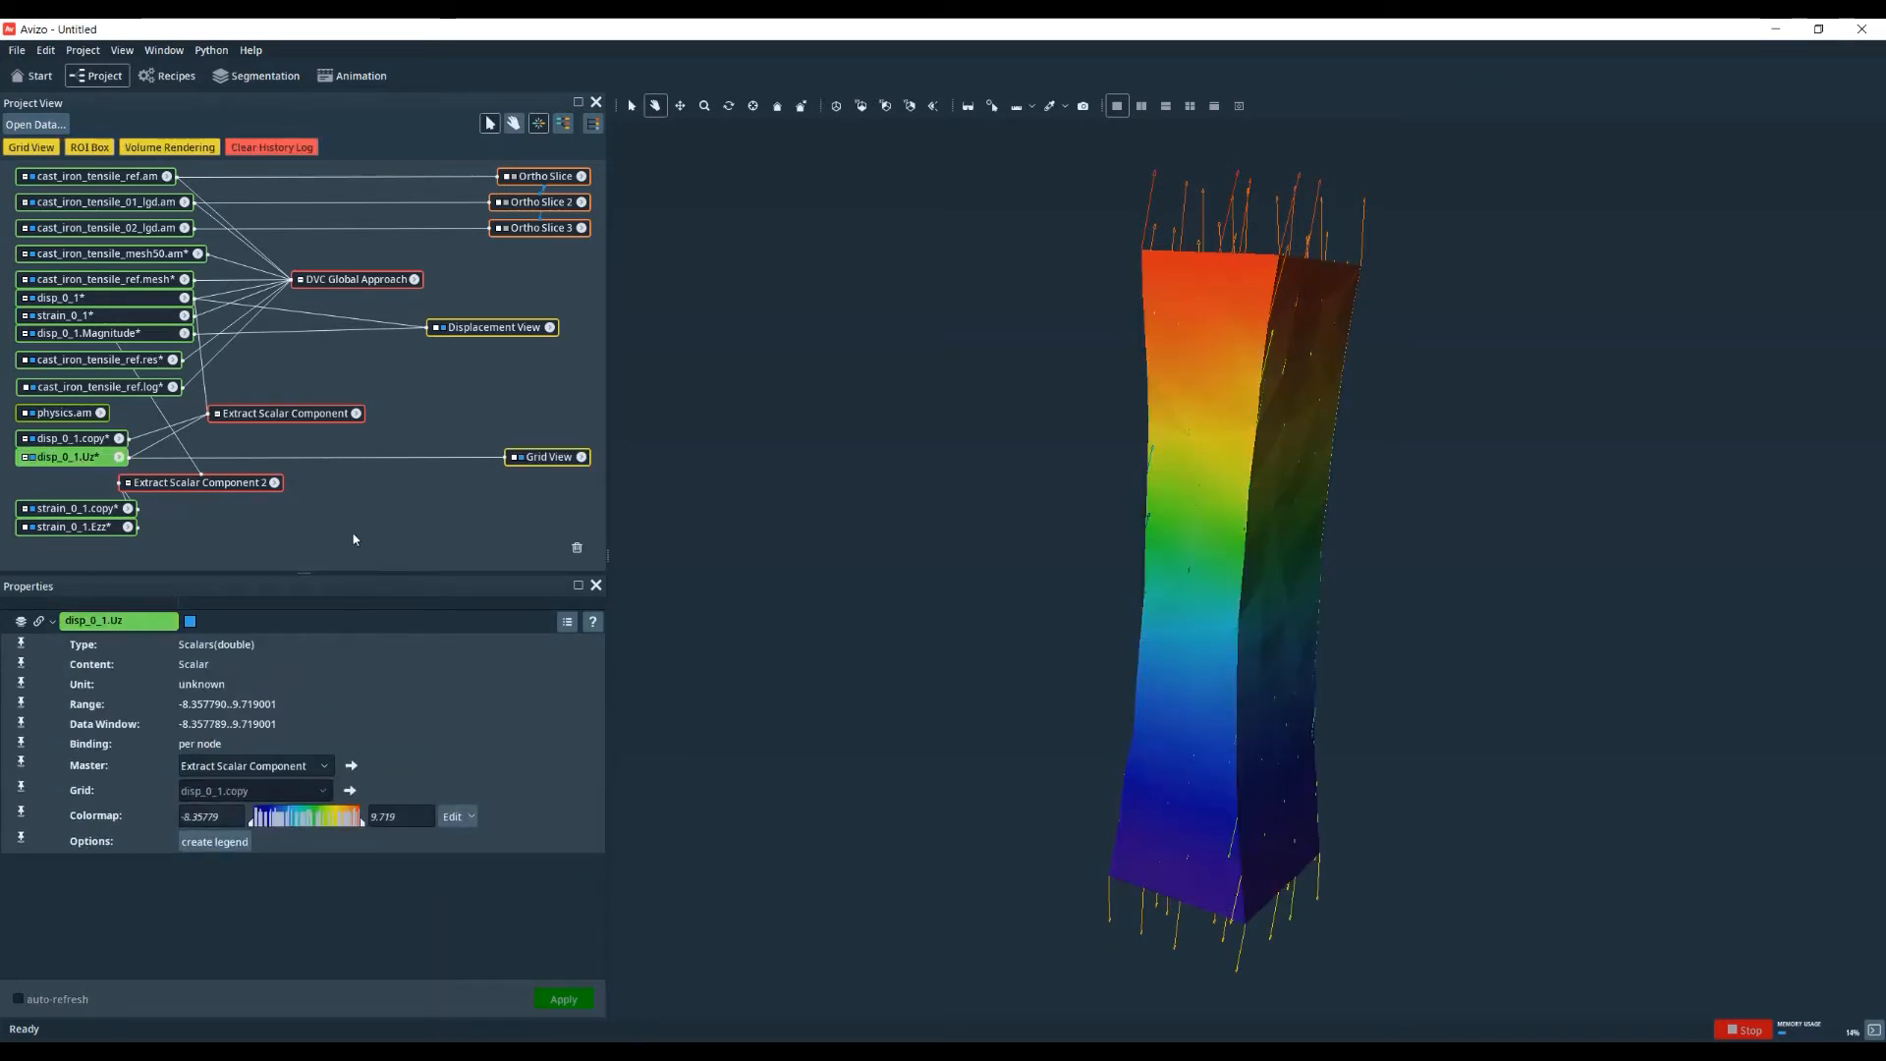
- Display strain_0_1.Ezz on the mesh surface with a second Grid View and apply the same physics colormap as for disp_0_1.Uz
left_click(85, 527)
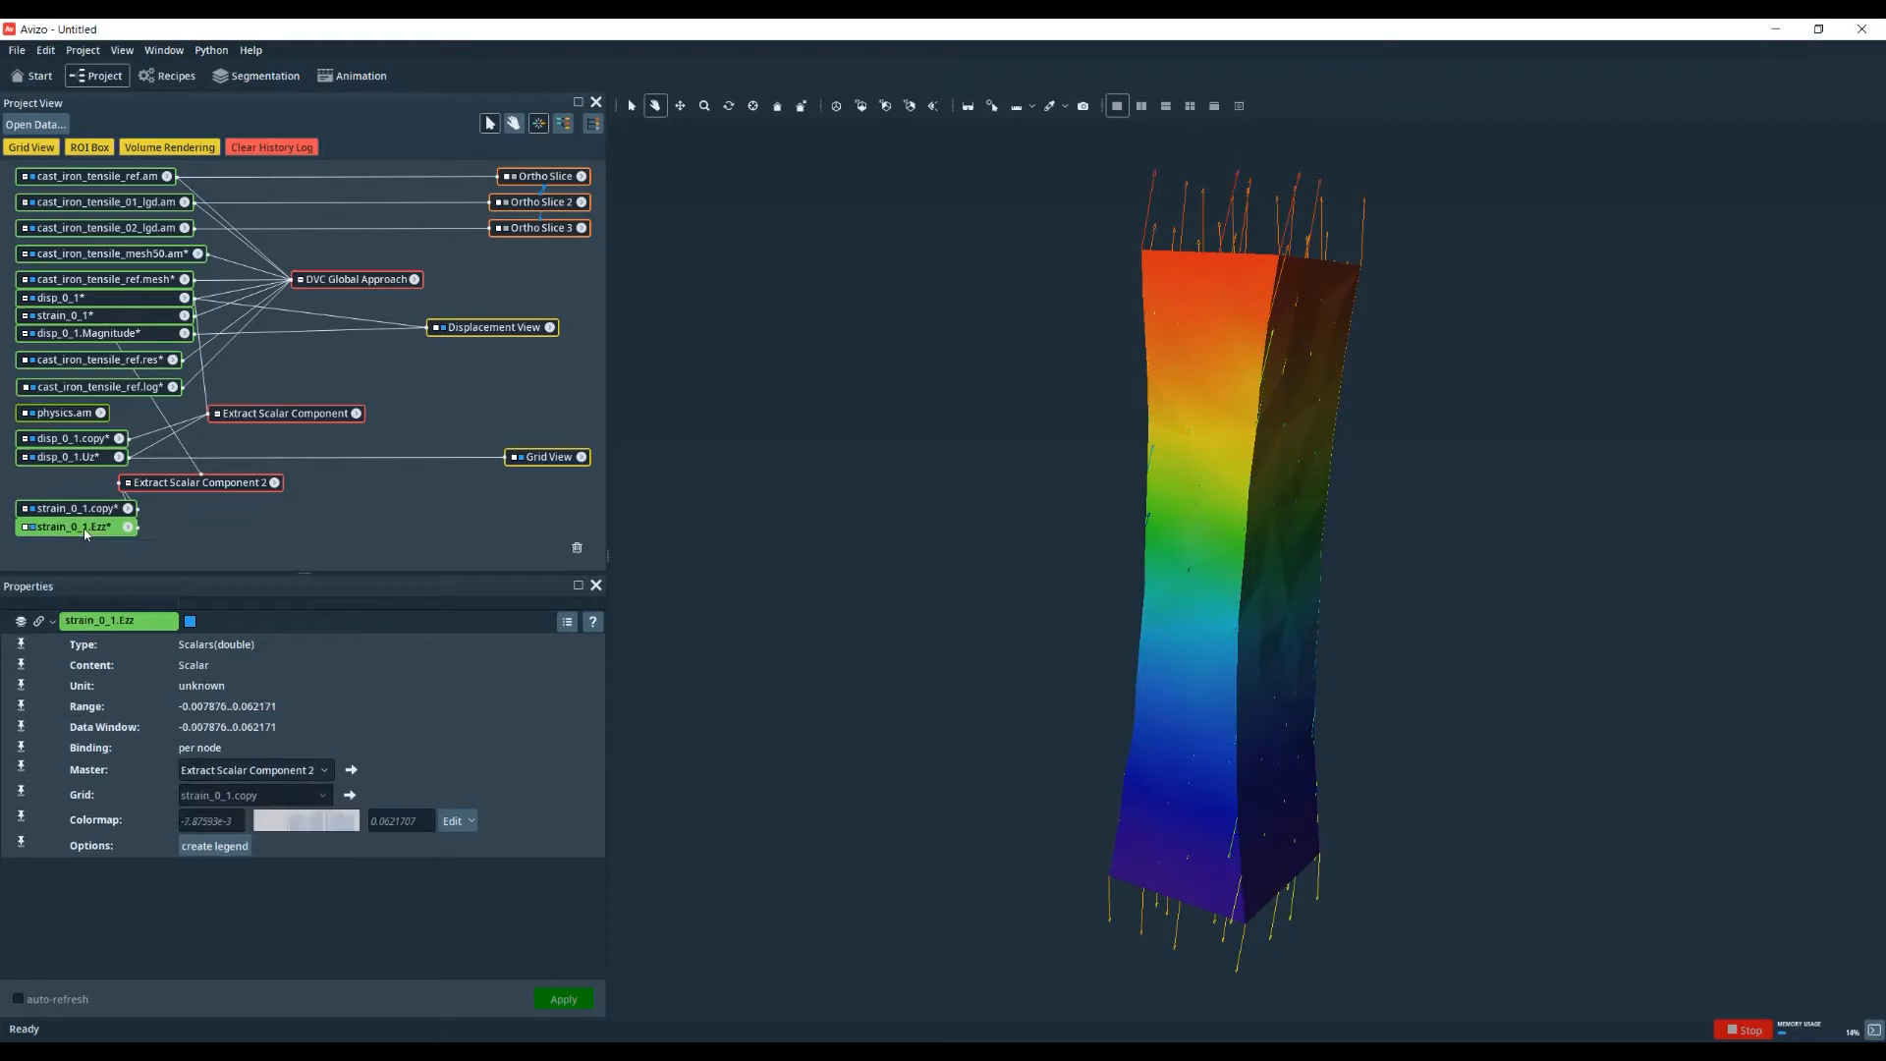
right_click(85, 533)
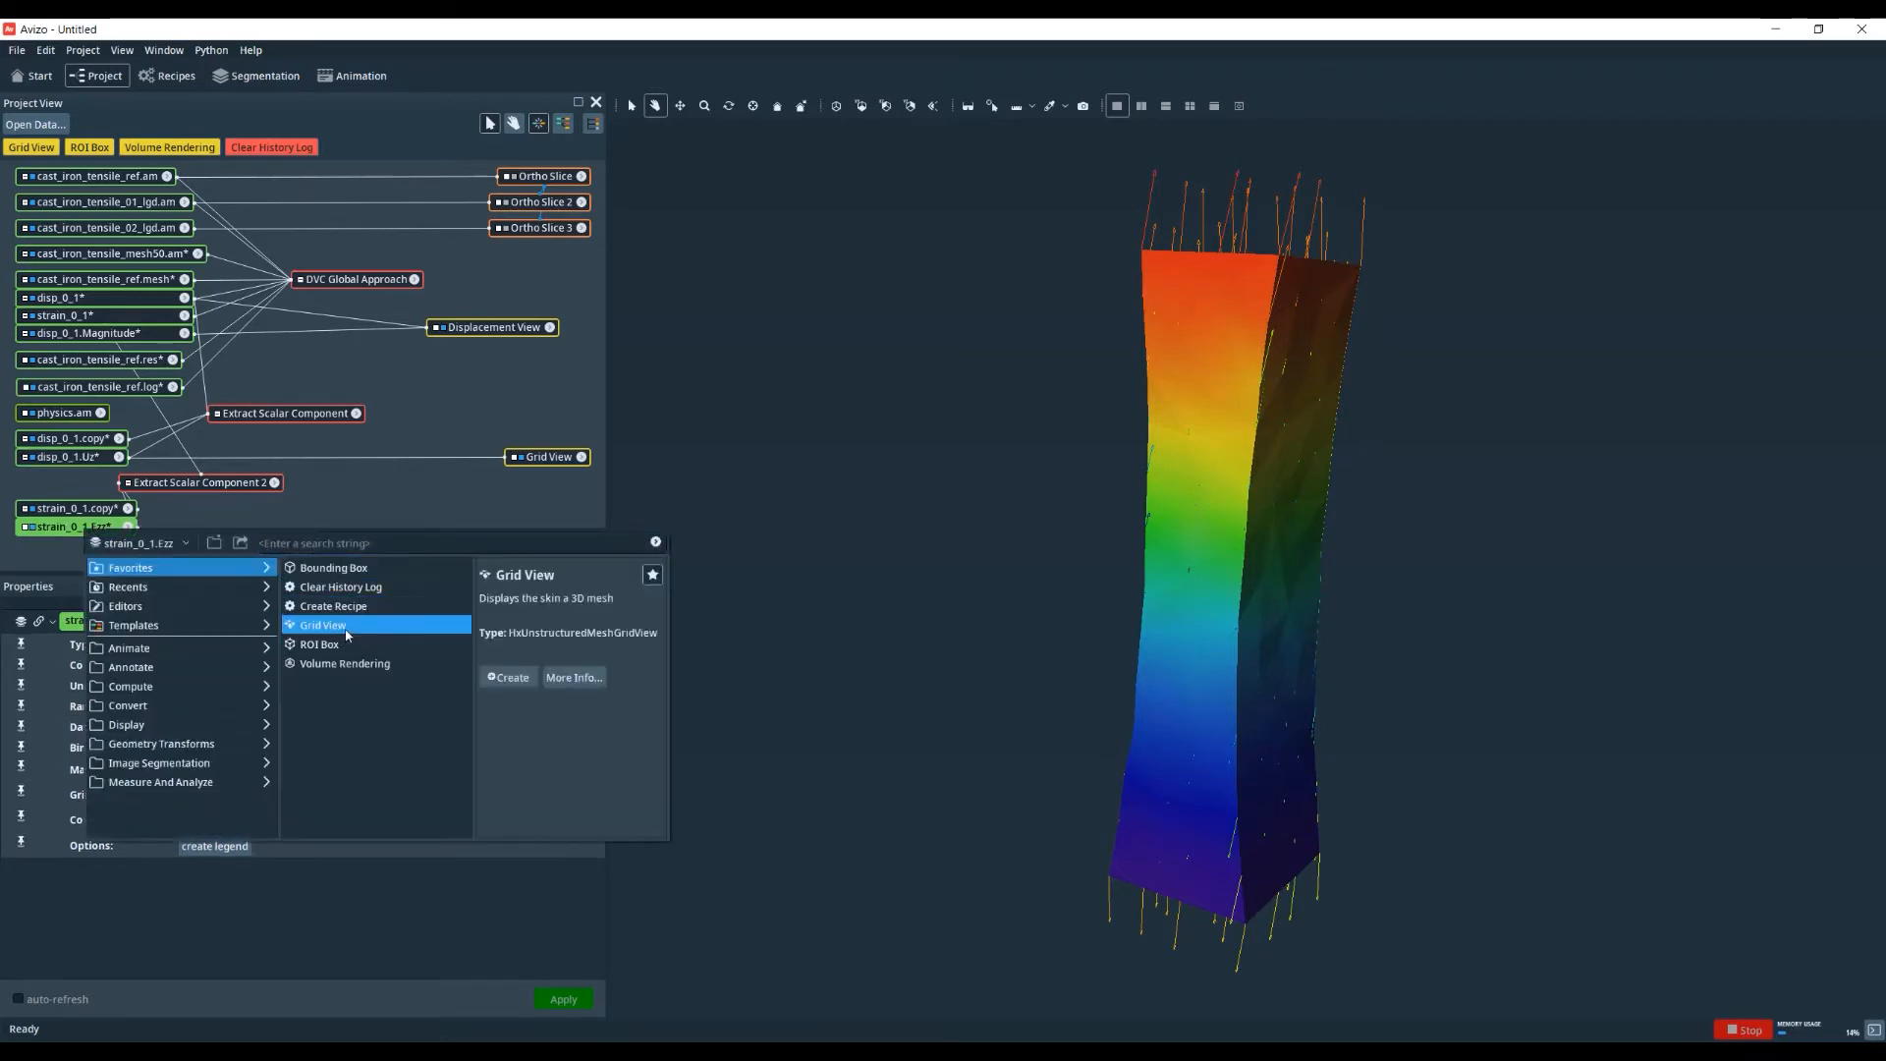
left_click(506, 677)
left_click(294, 697)
left_click(96, 529)
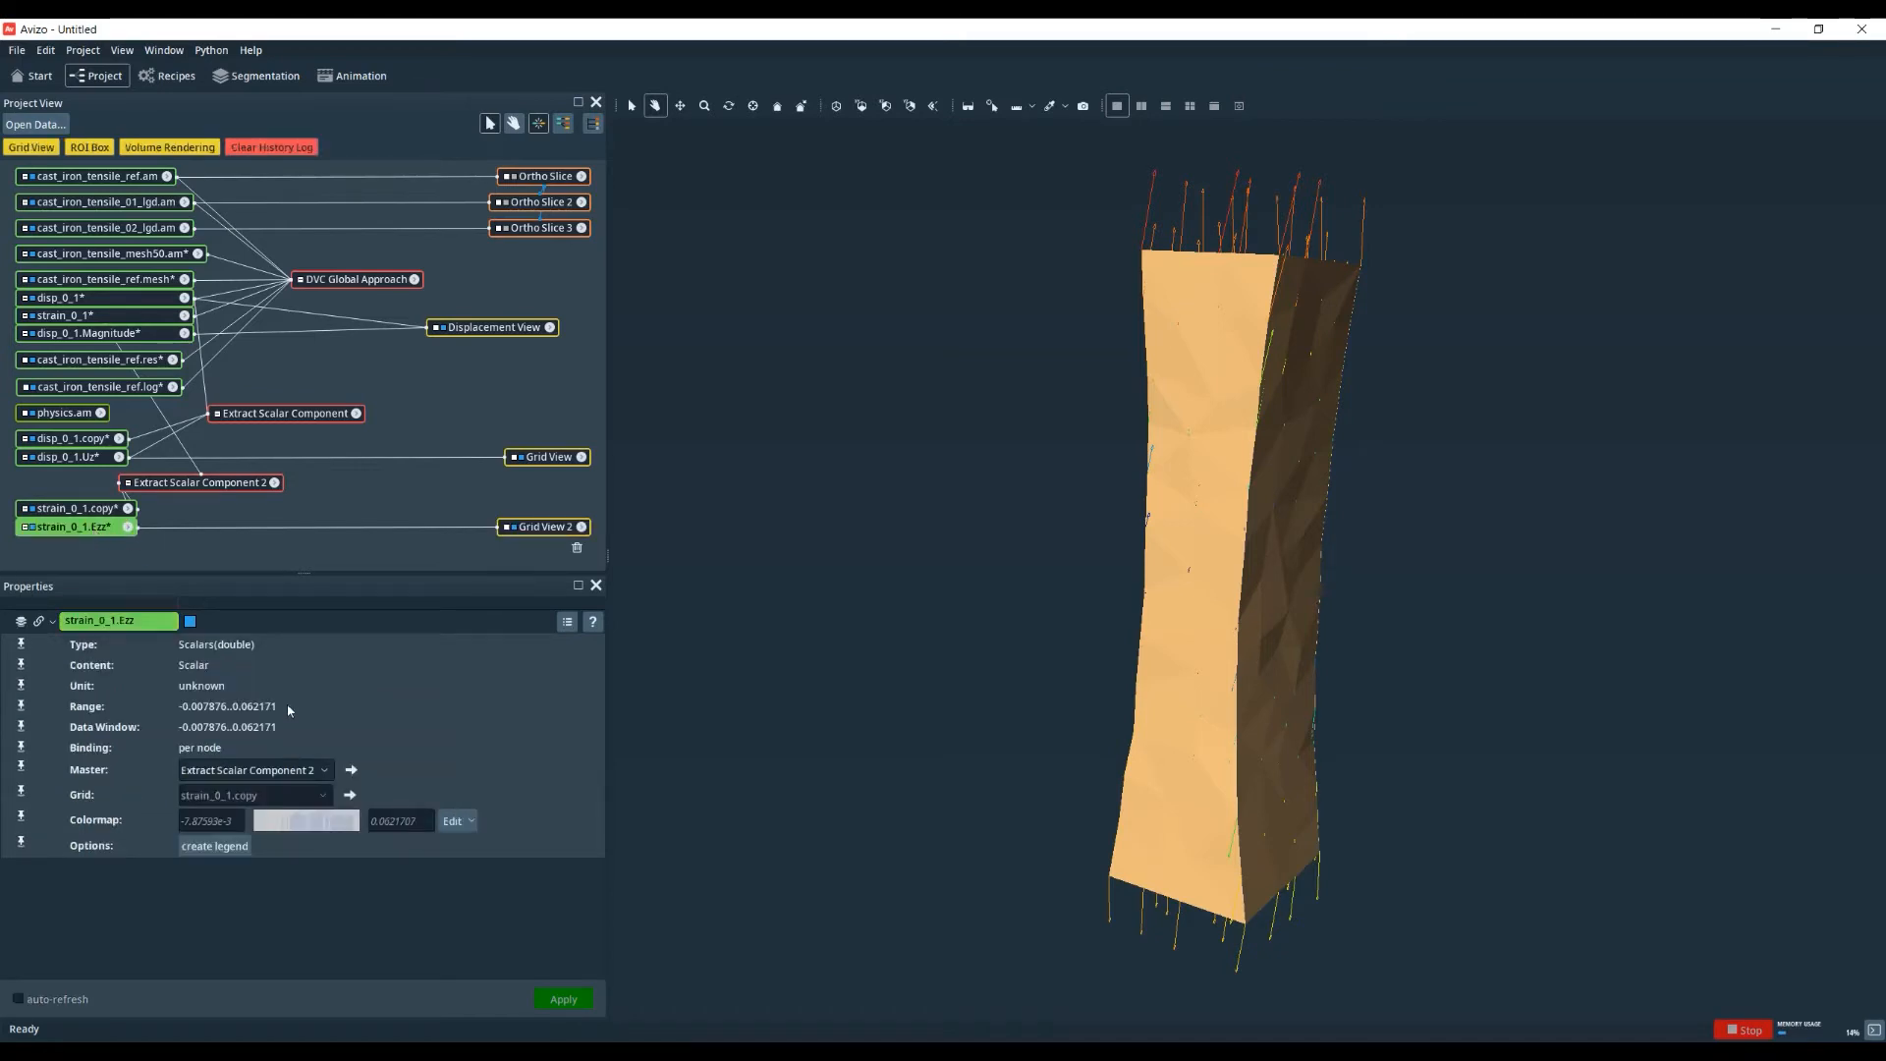
left_click(455, 830)
left_click(479, 819)
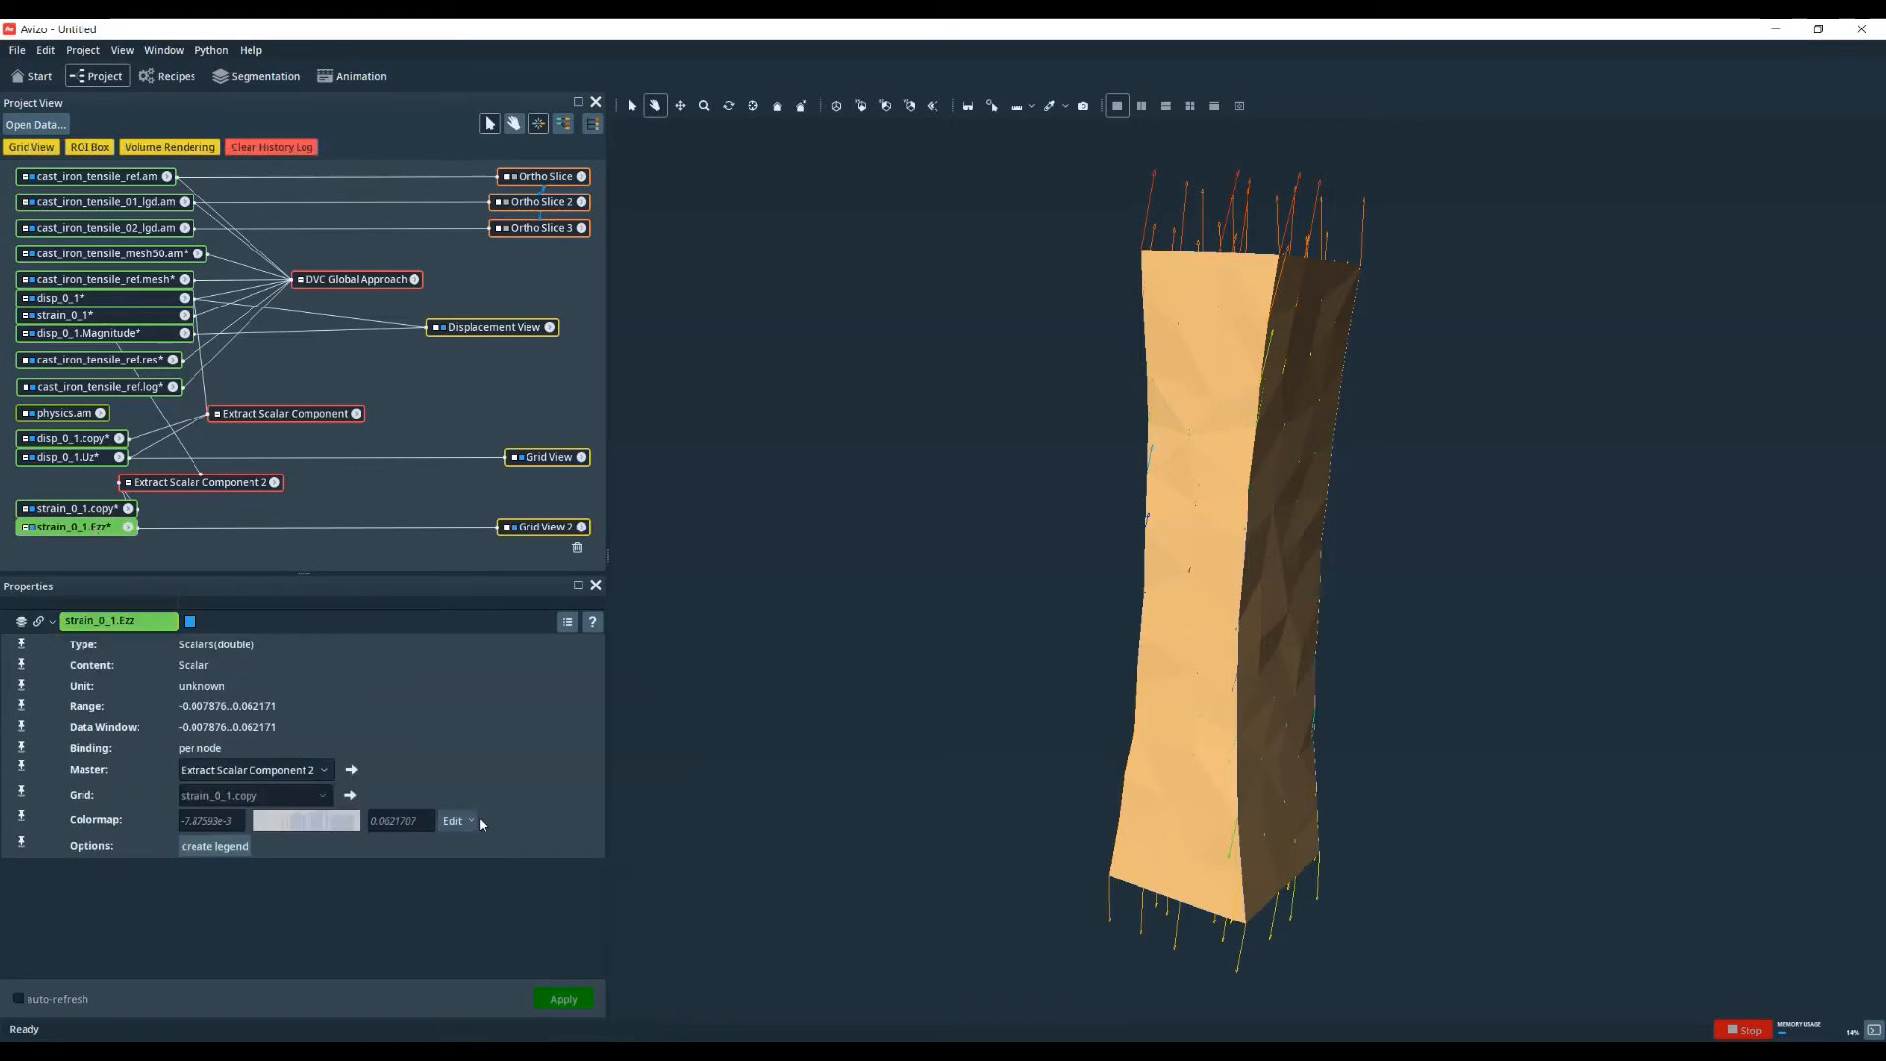
left_click(539, 506)
- Split the display into two side-by-side viewers and hide the strain Grid View 2 in the first one, leaving Uz there
left_click_drag(1274, 468, 1232, 534)
left_click(1141, 107)
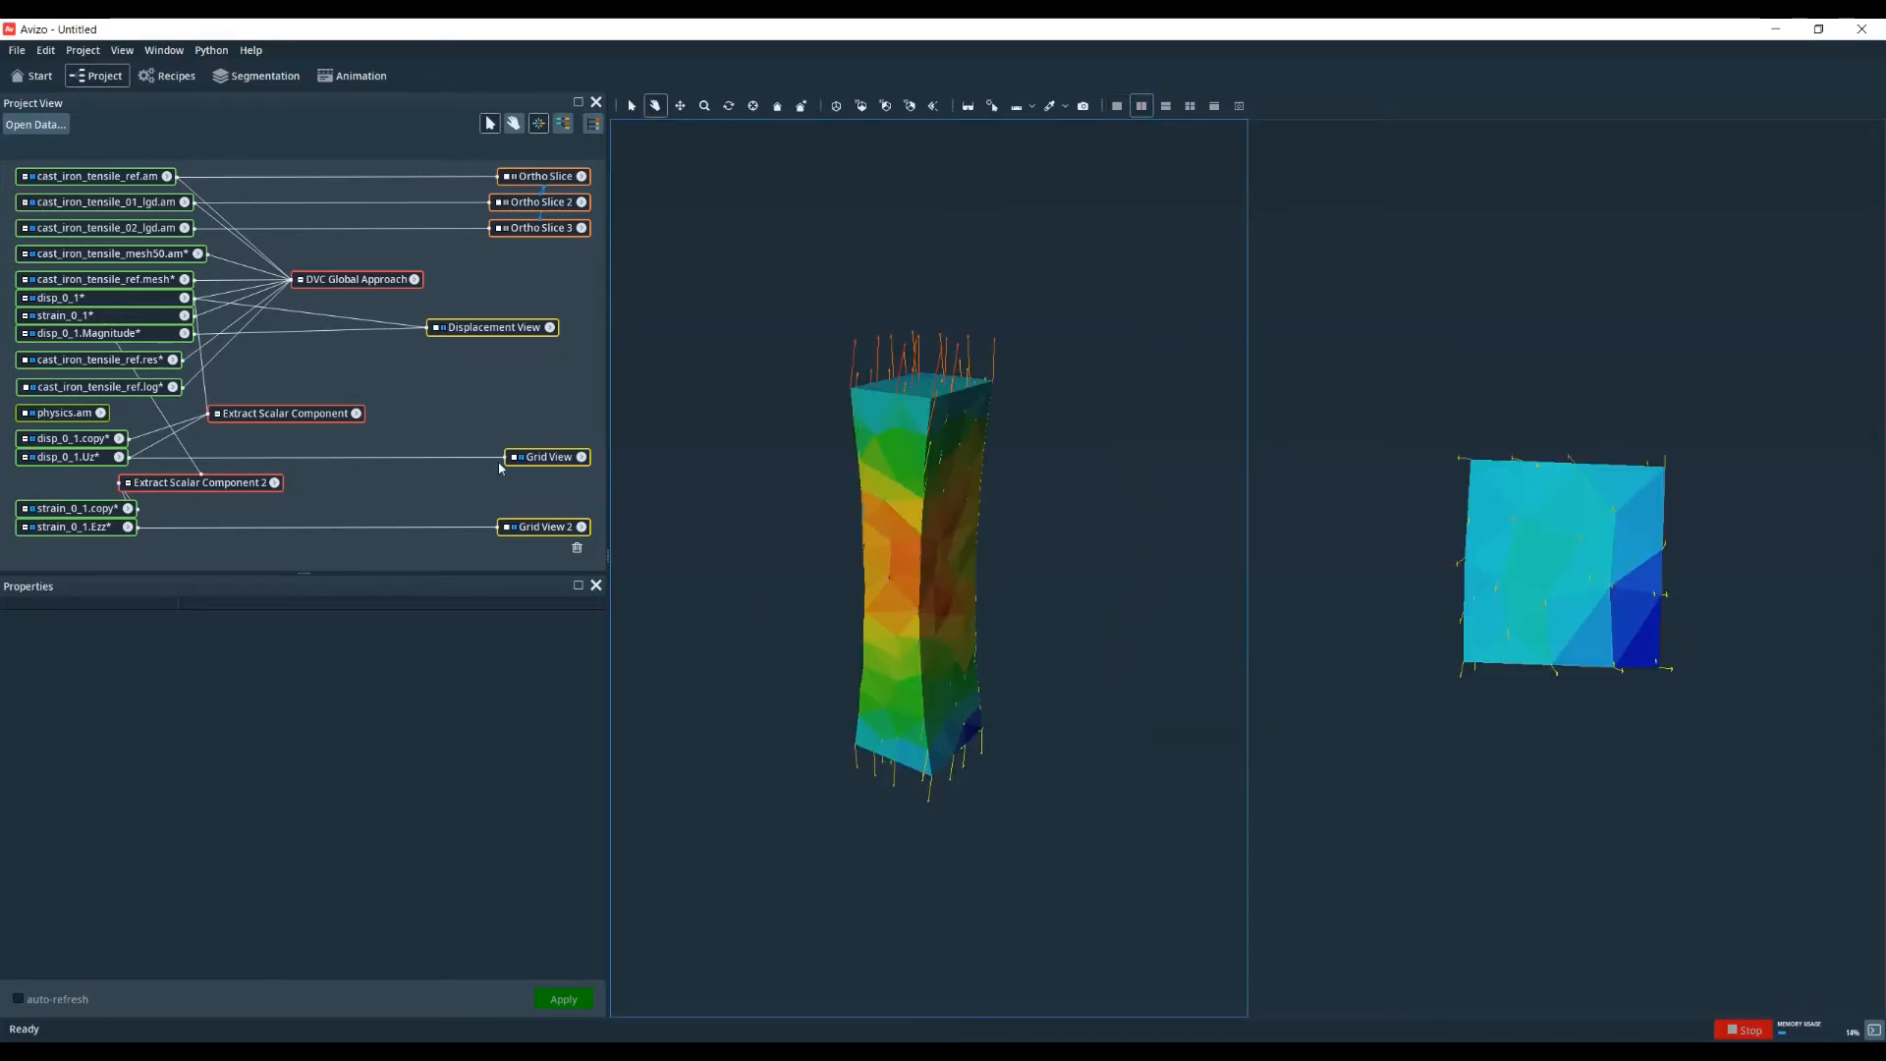
left_click(512, 529)
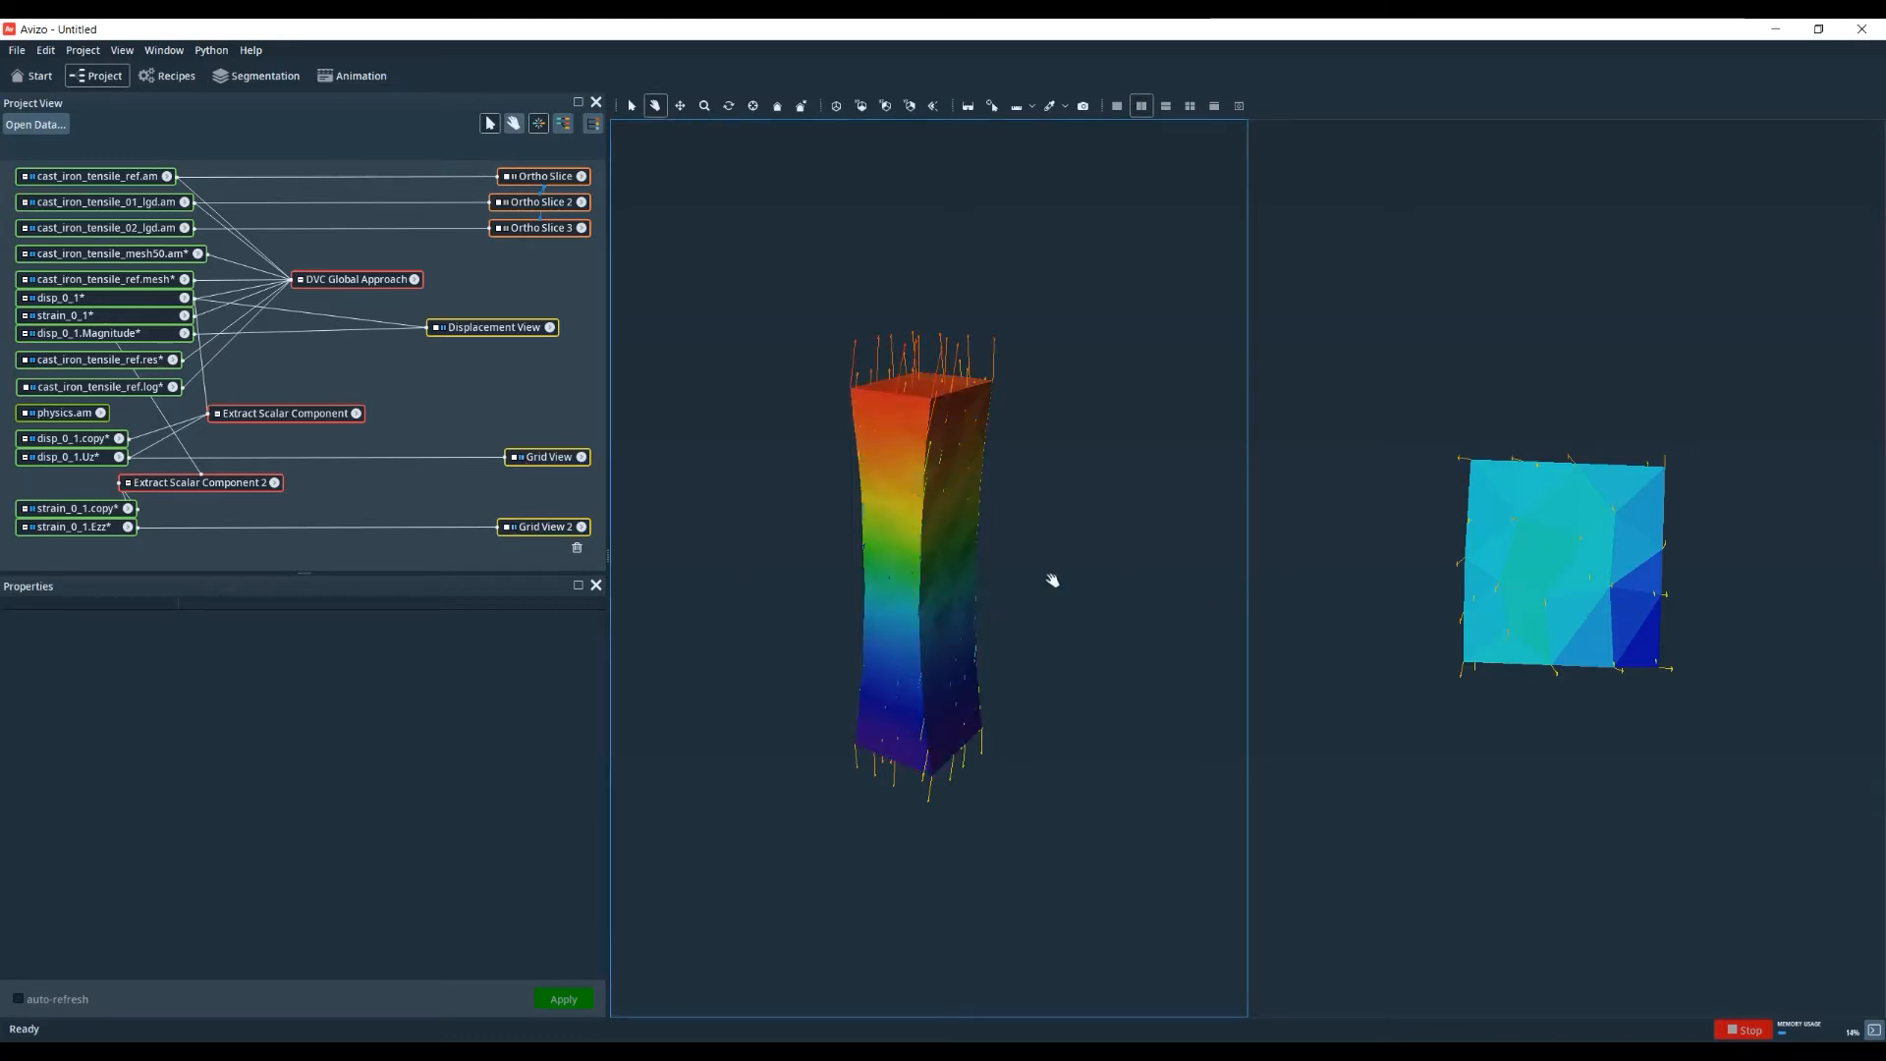
- Link the first viewer's camera to the second viewer and rotate both meshes together to compare Uz with Ezz
right_click(951, 566)
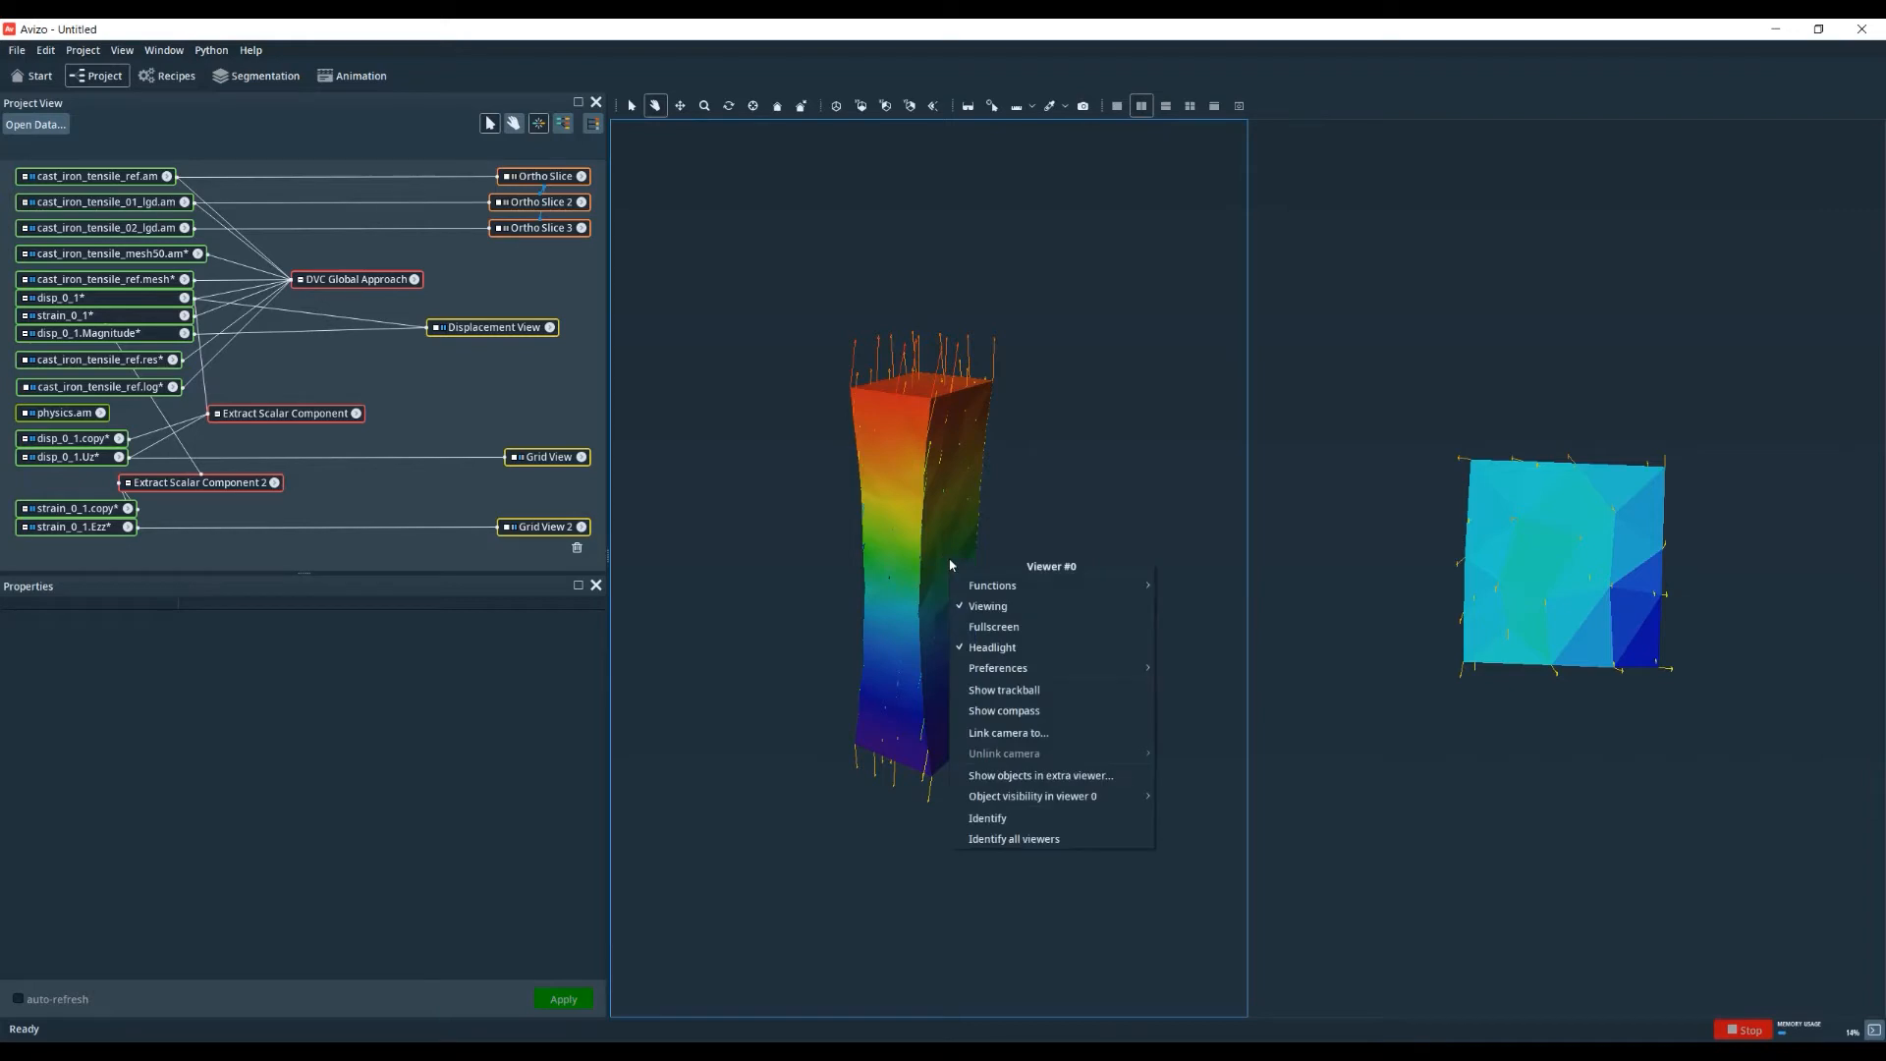
left_click(1015, 735)
left_click(1543, 597)
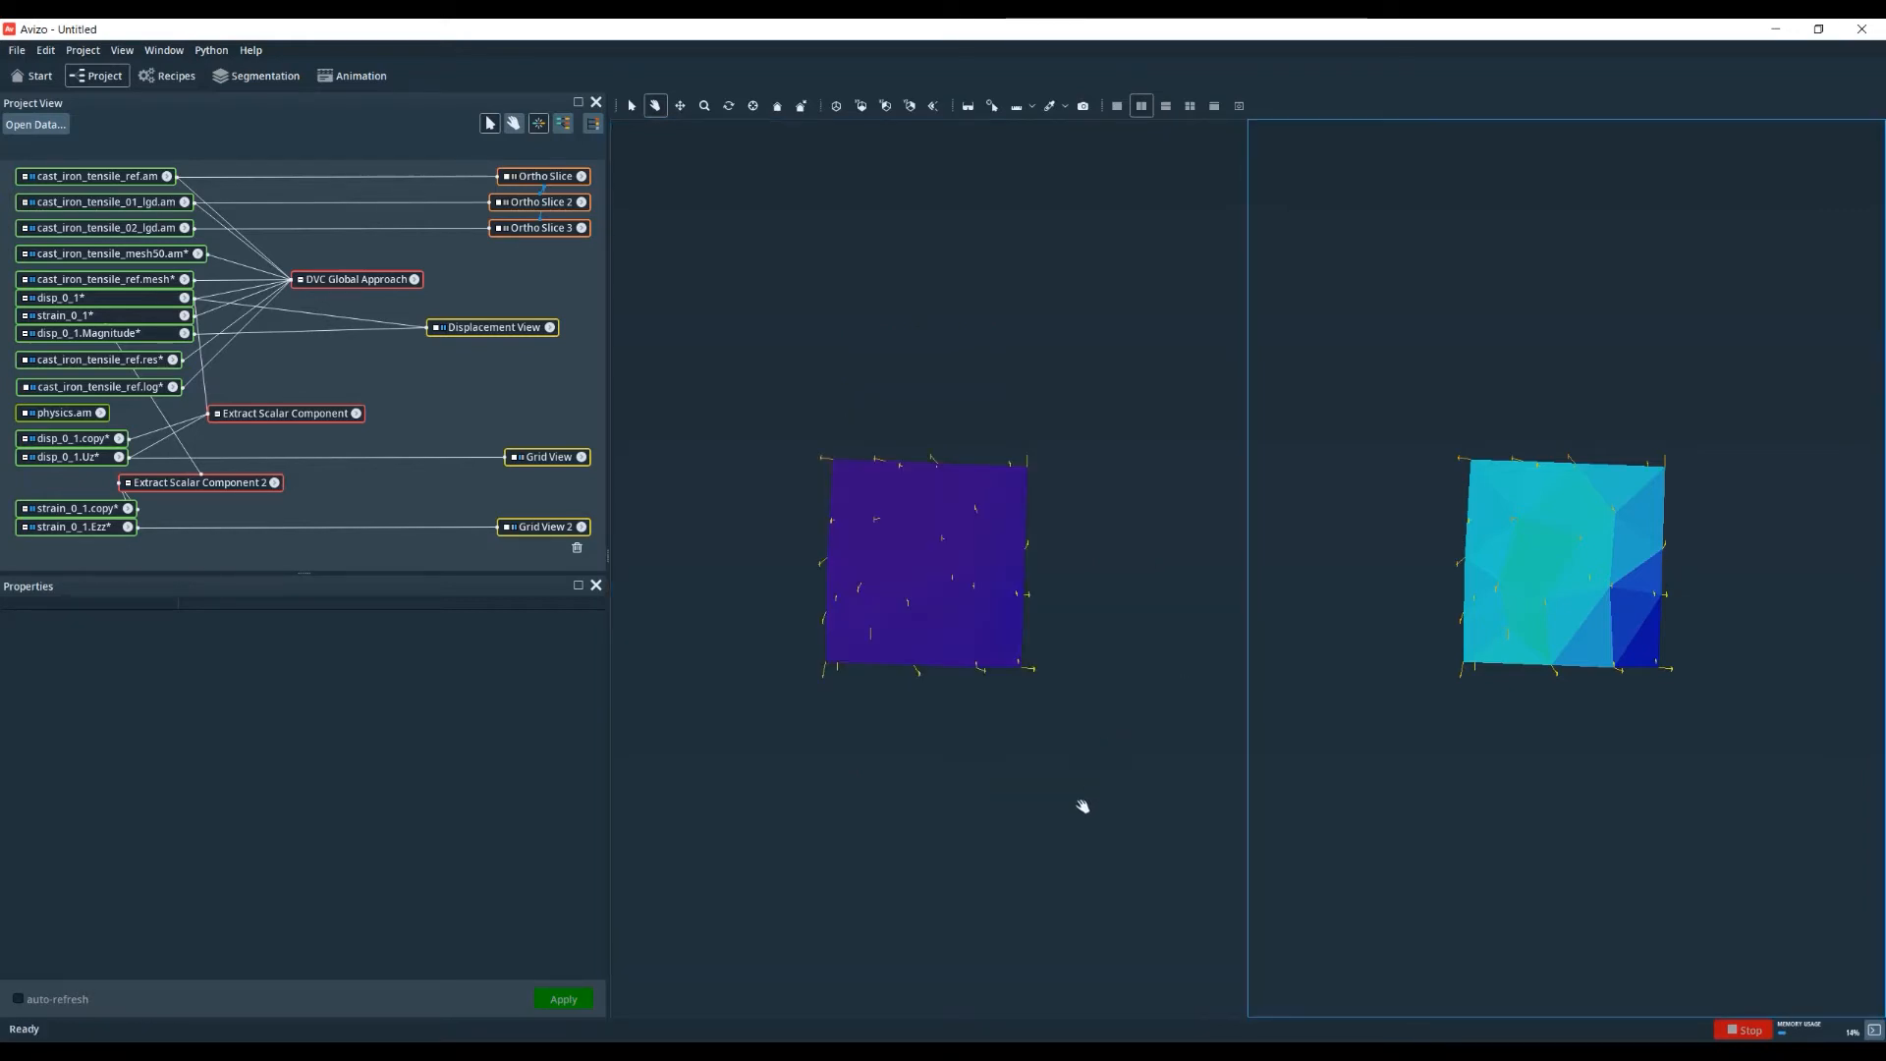
left_click_drag(1081, 792, 901, 526)
left_click_drag(906, 690, 913, 585)
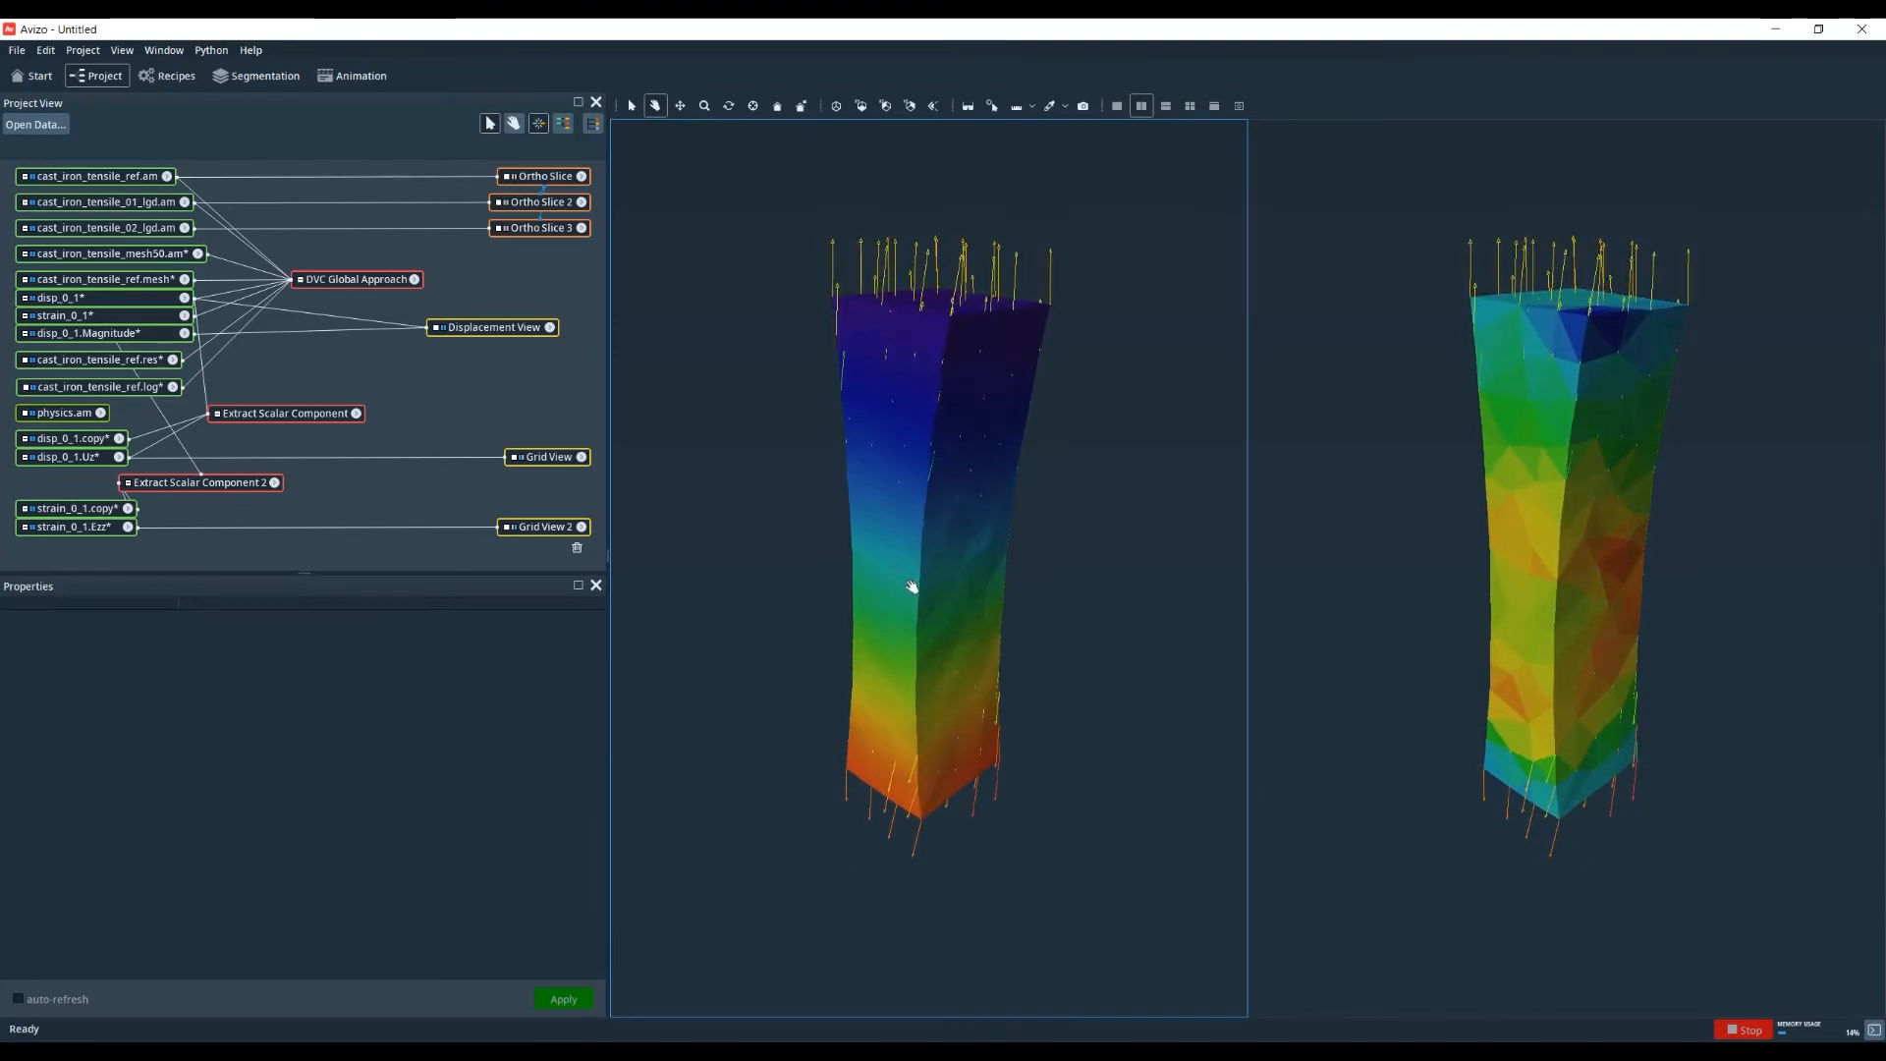
left_click_drag(909, 652, 994, 685)
left_click_drag(1532, 613, 1586, 622)
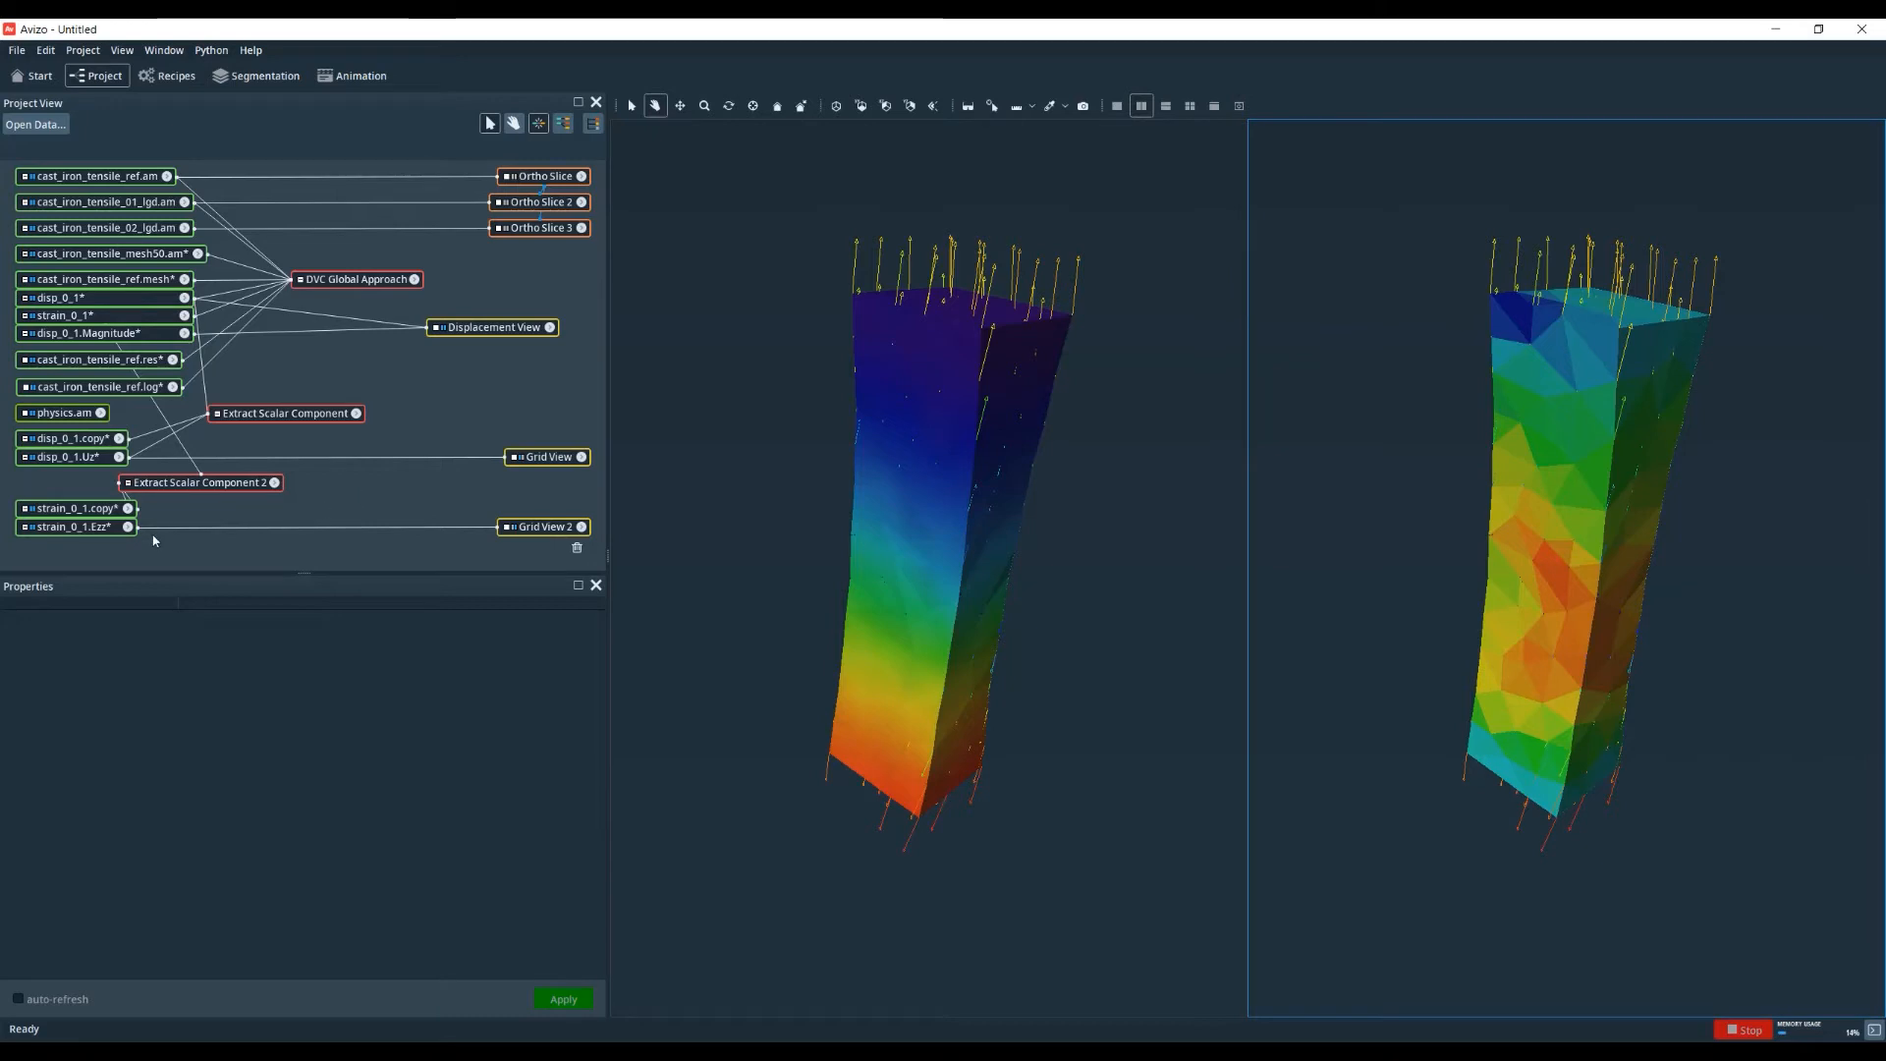
- Convert the disp_0_1.Uz field to a spreadsheet with a Convert DVC Output to Spreadsheet module
left_click(77, 528)
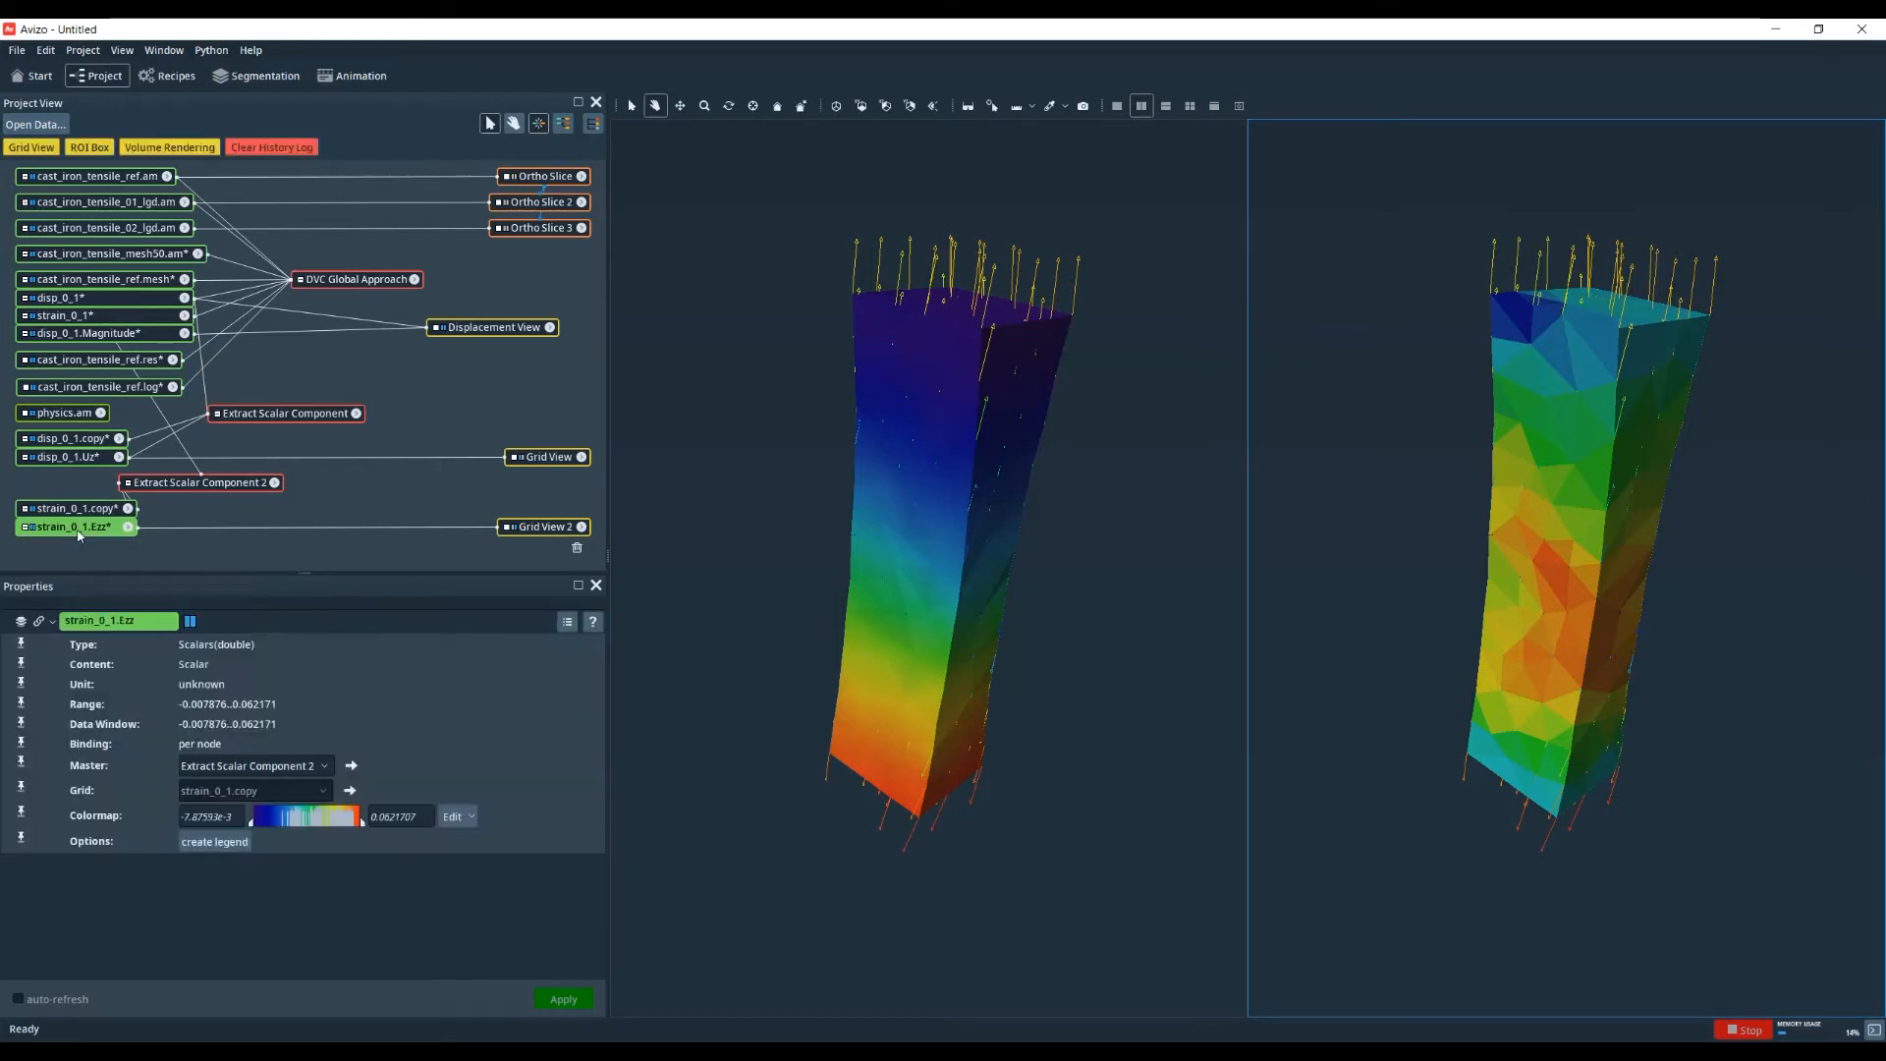
left_click(88, 461)
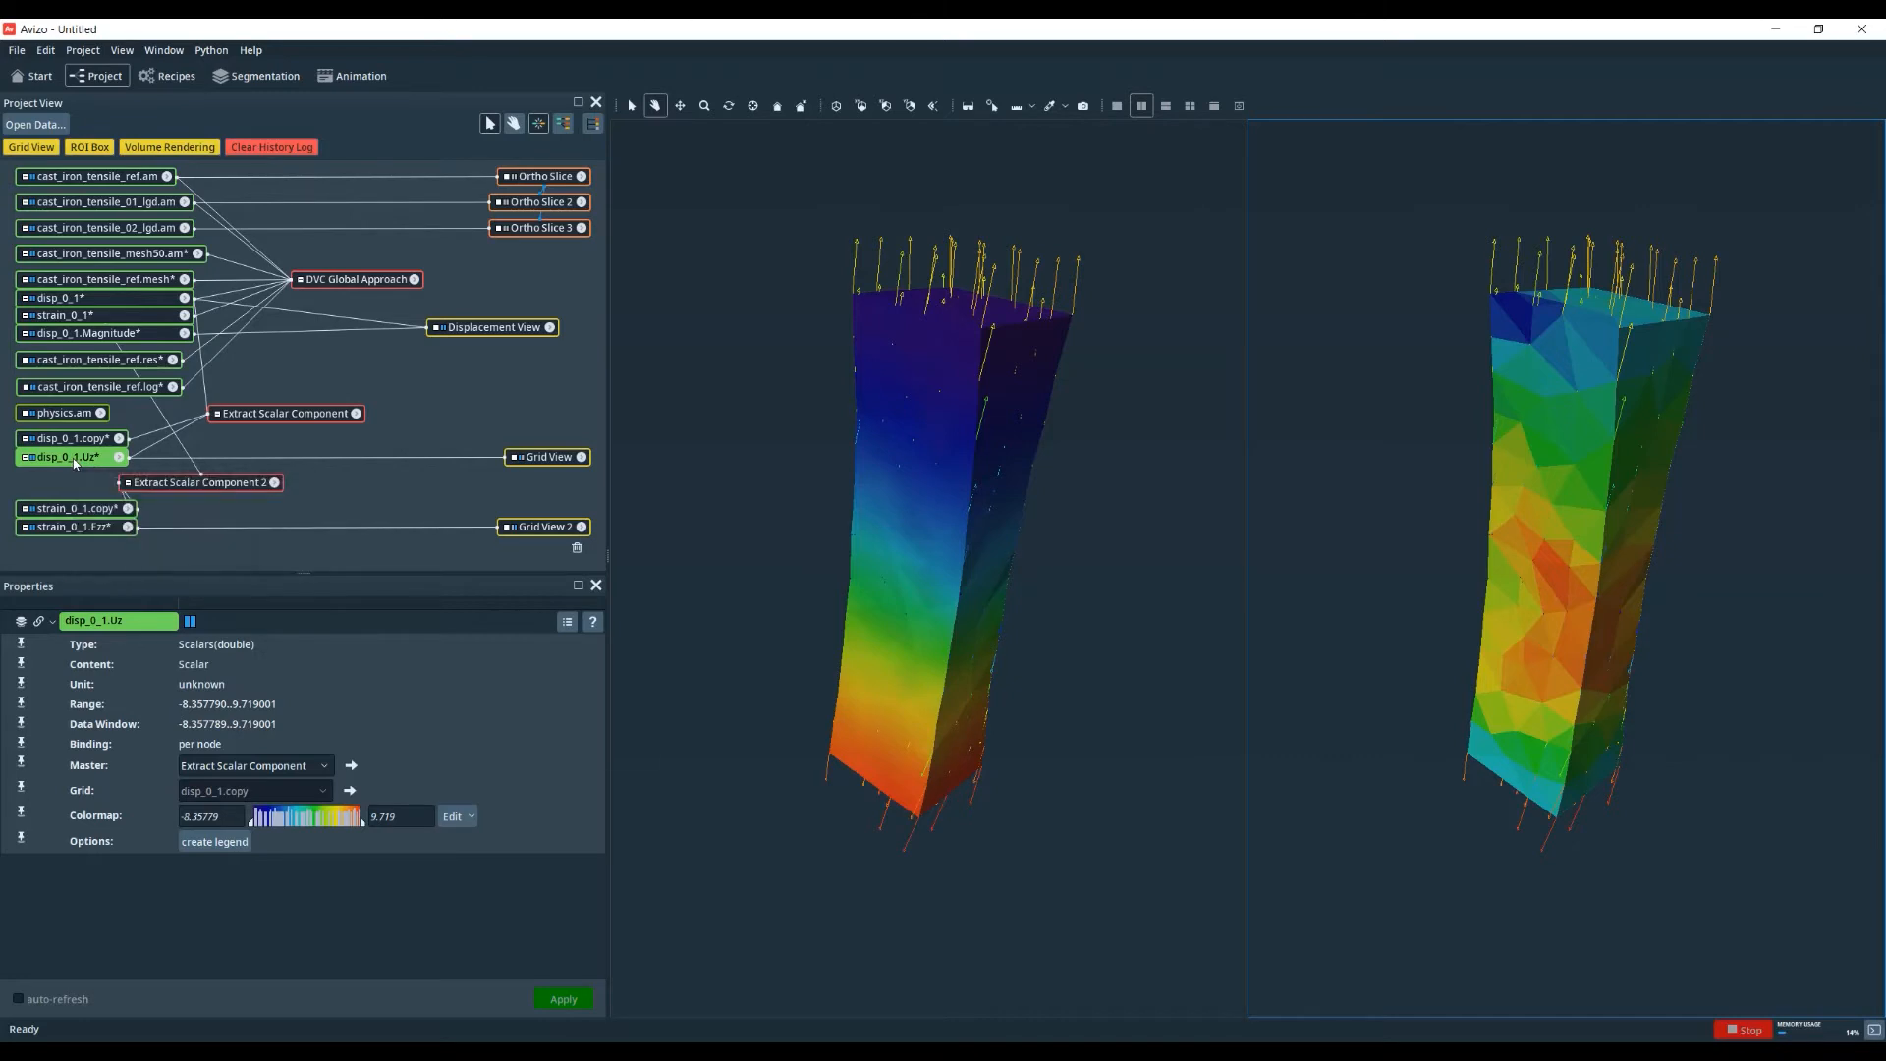
right_click(75, 464)
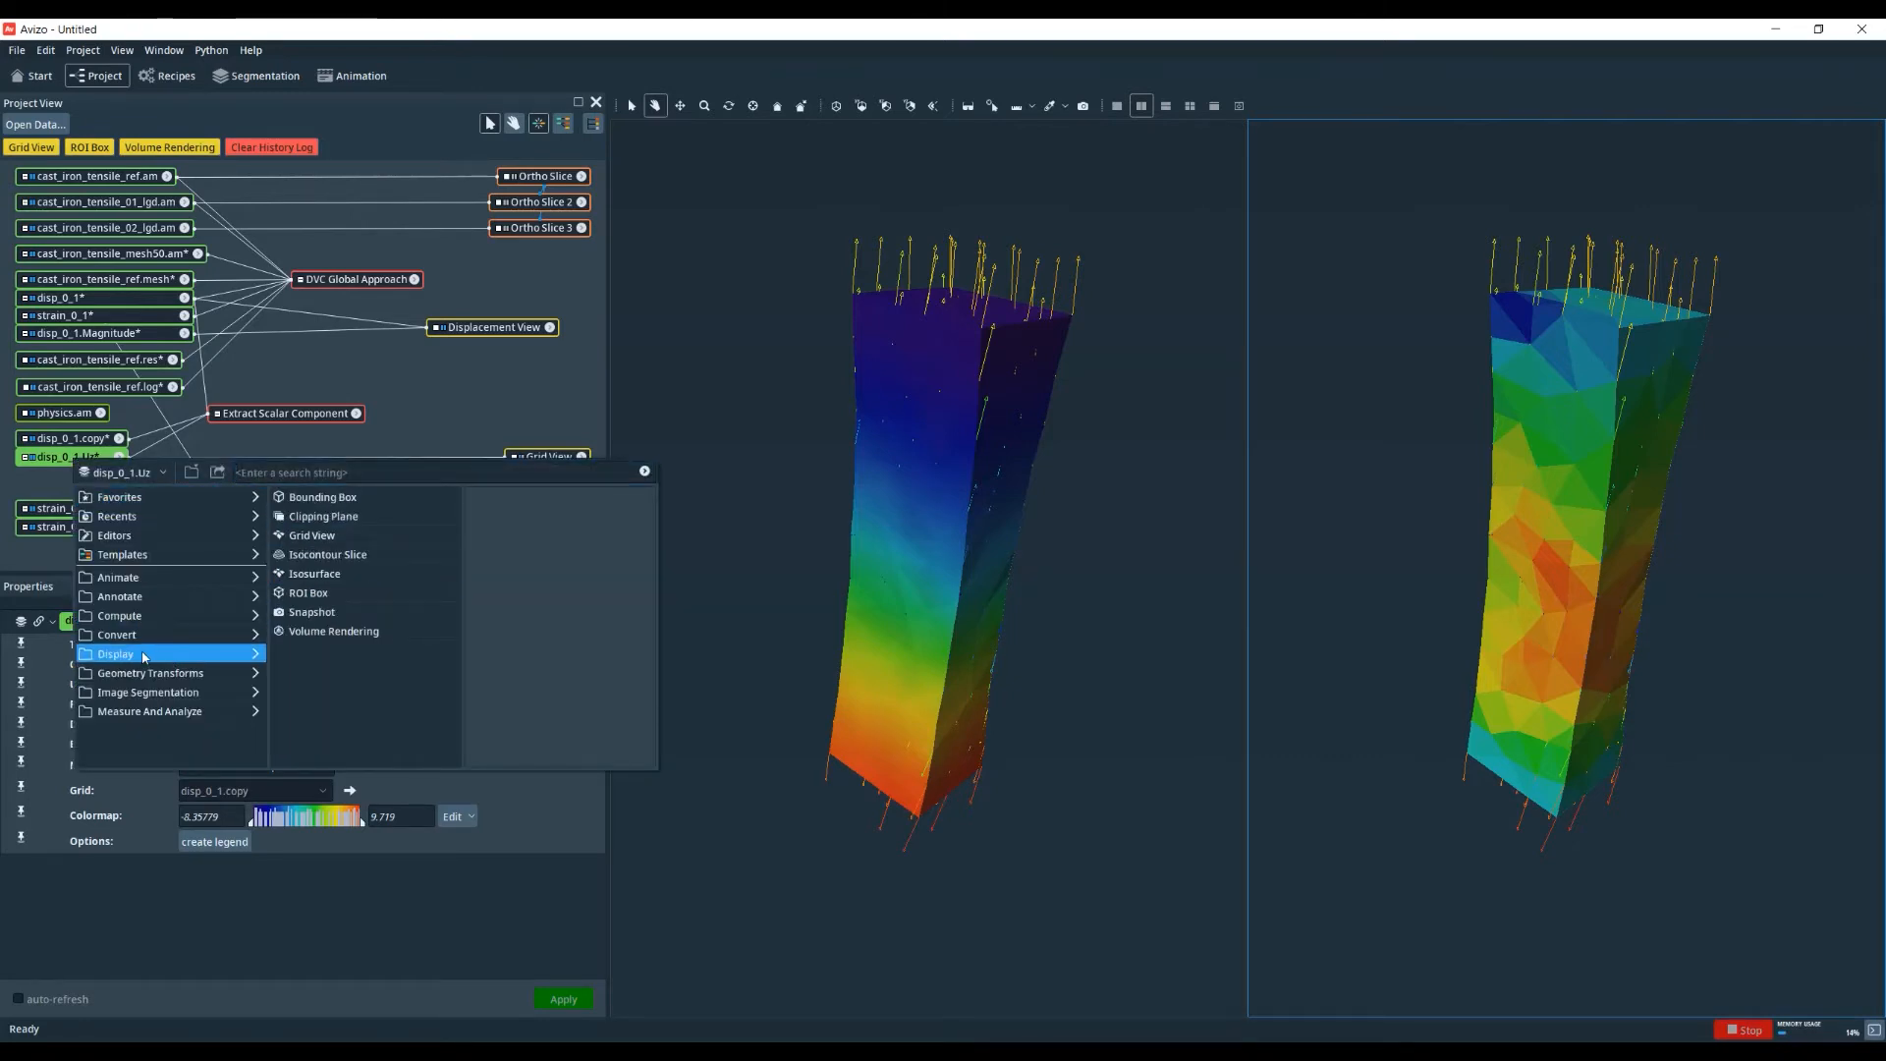
mouse_move(145, 638)
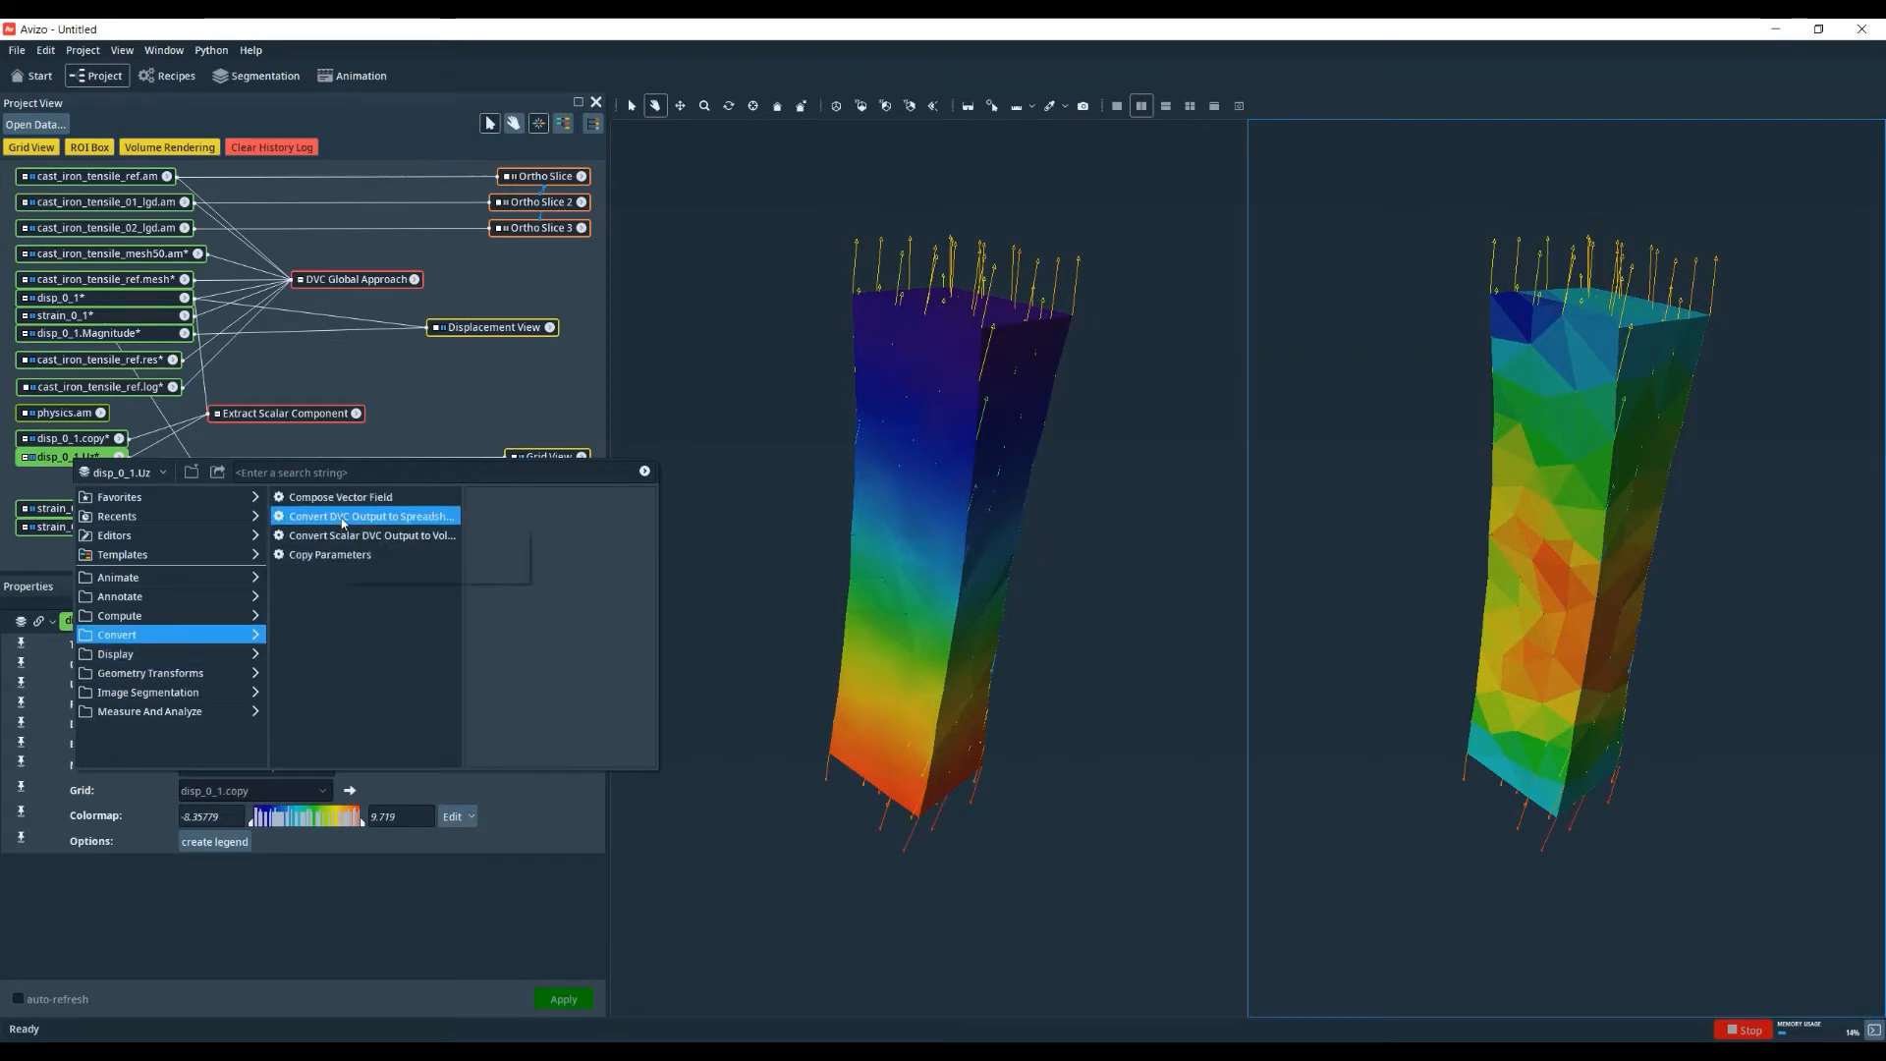
mouse_move(343, 523)
left_click(496, 619)
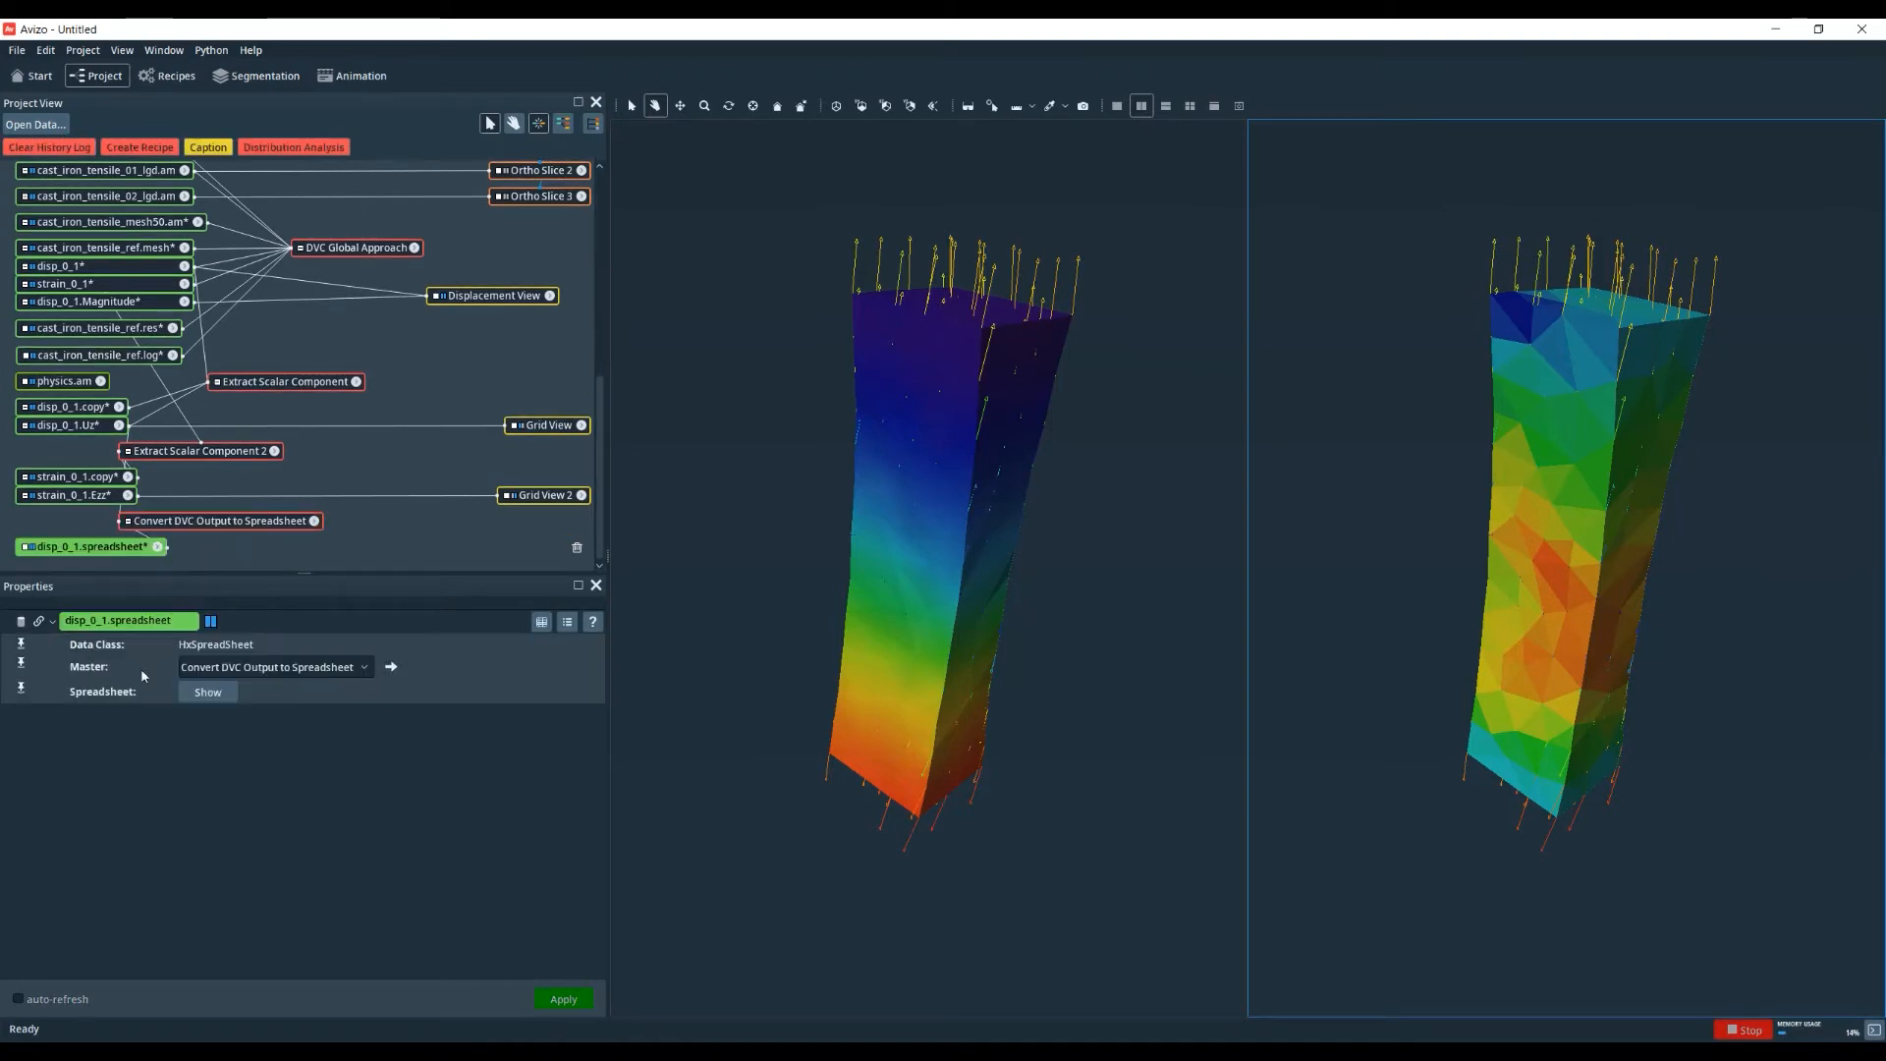
- Open disp_0_1.spreadsheet and examine the X, Y, Z coordinates and displacement value listed in each row
left_click(203, 693)
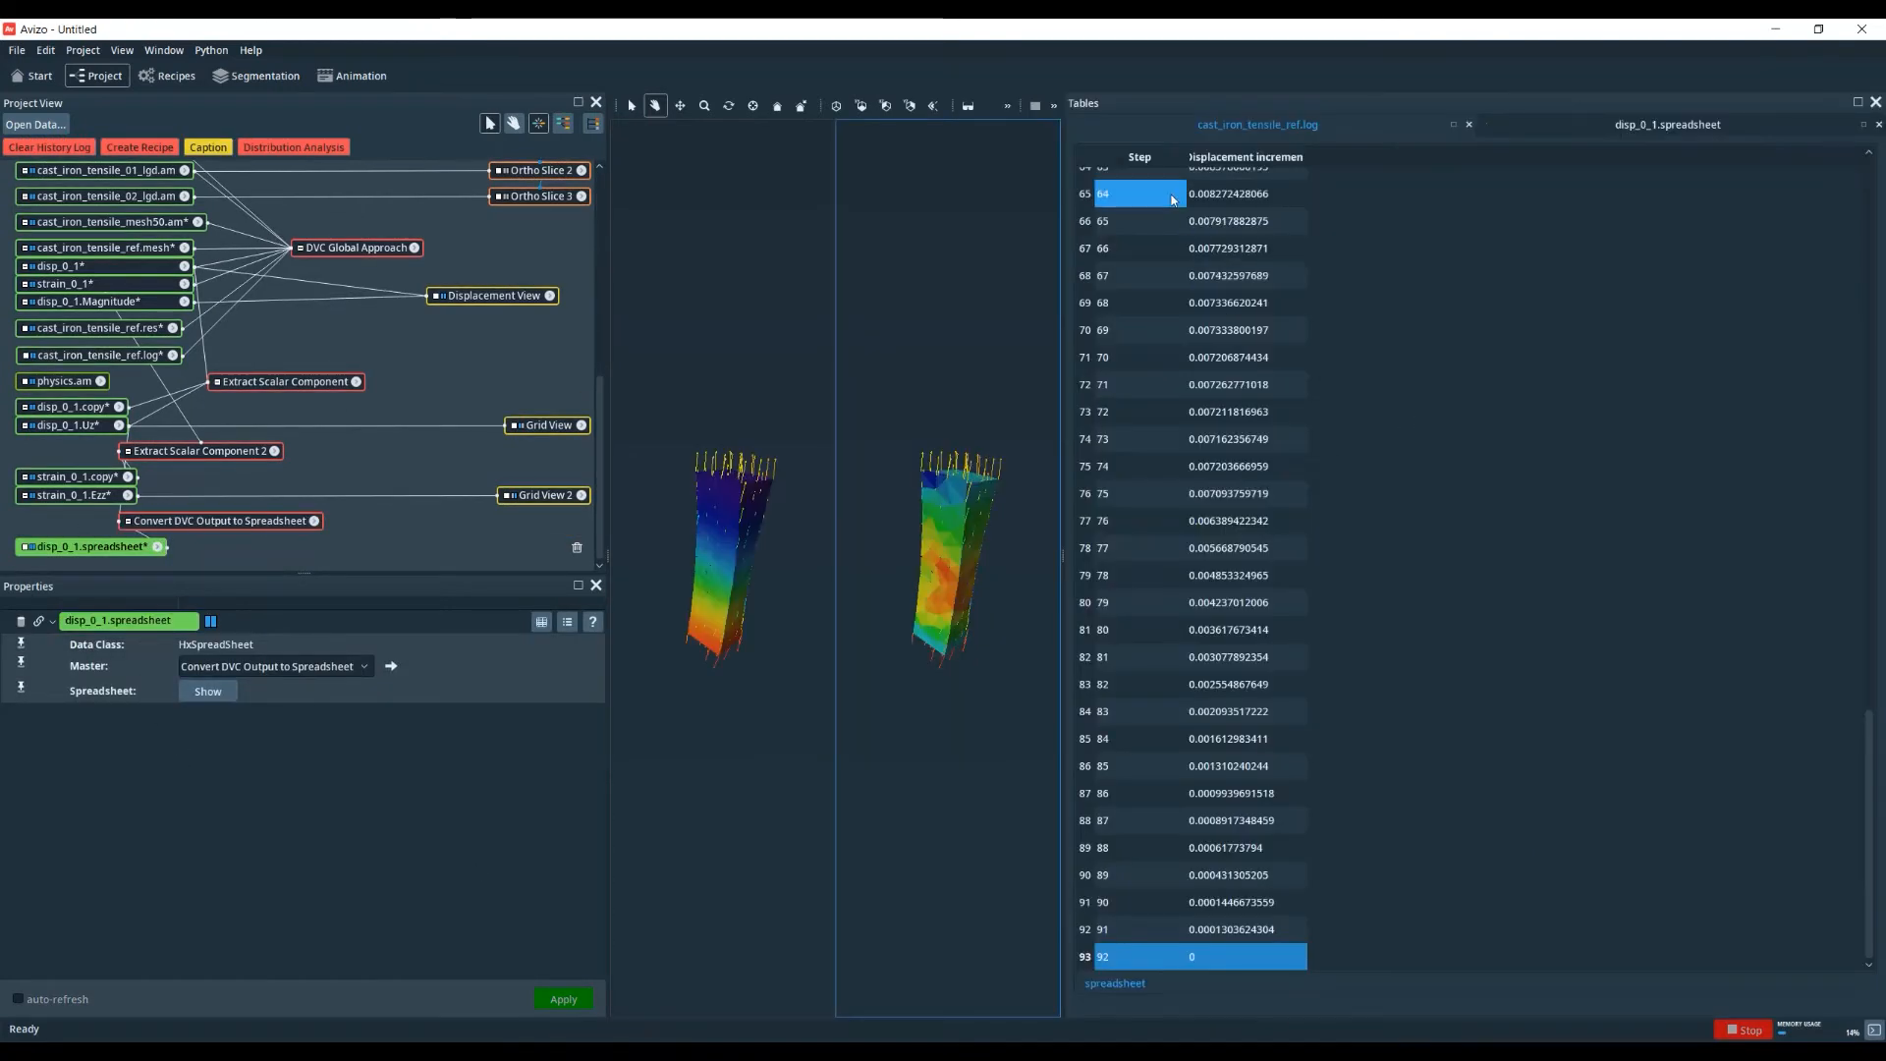
scroll(1458, 463, "up", 8)
left_click(1667, 125)
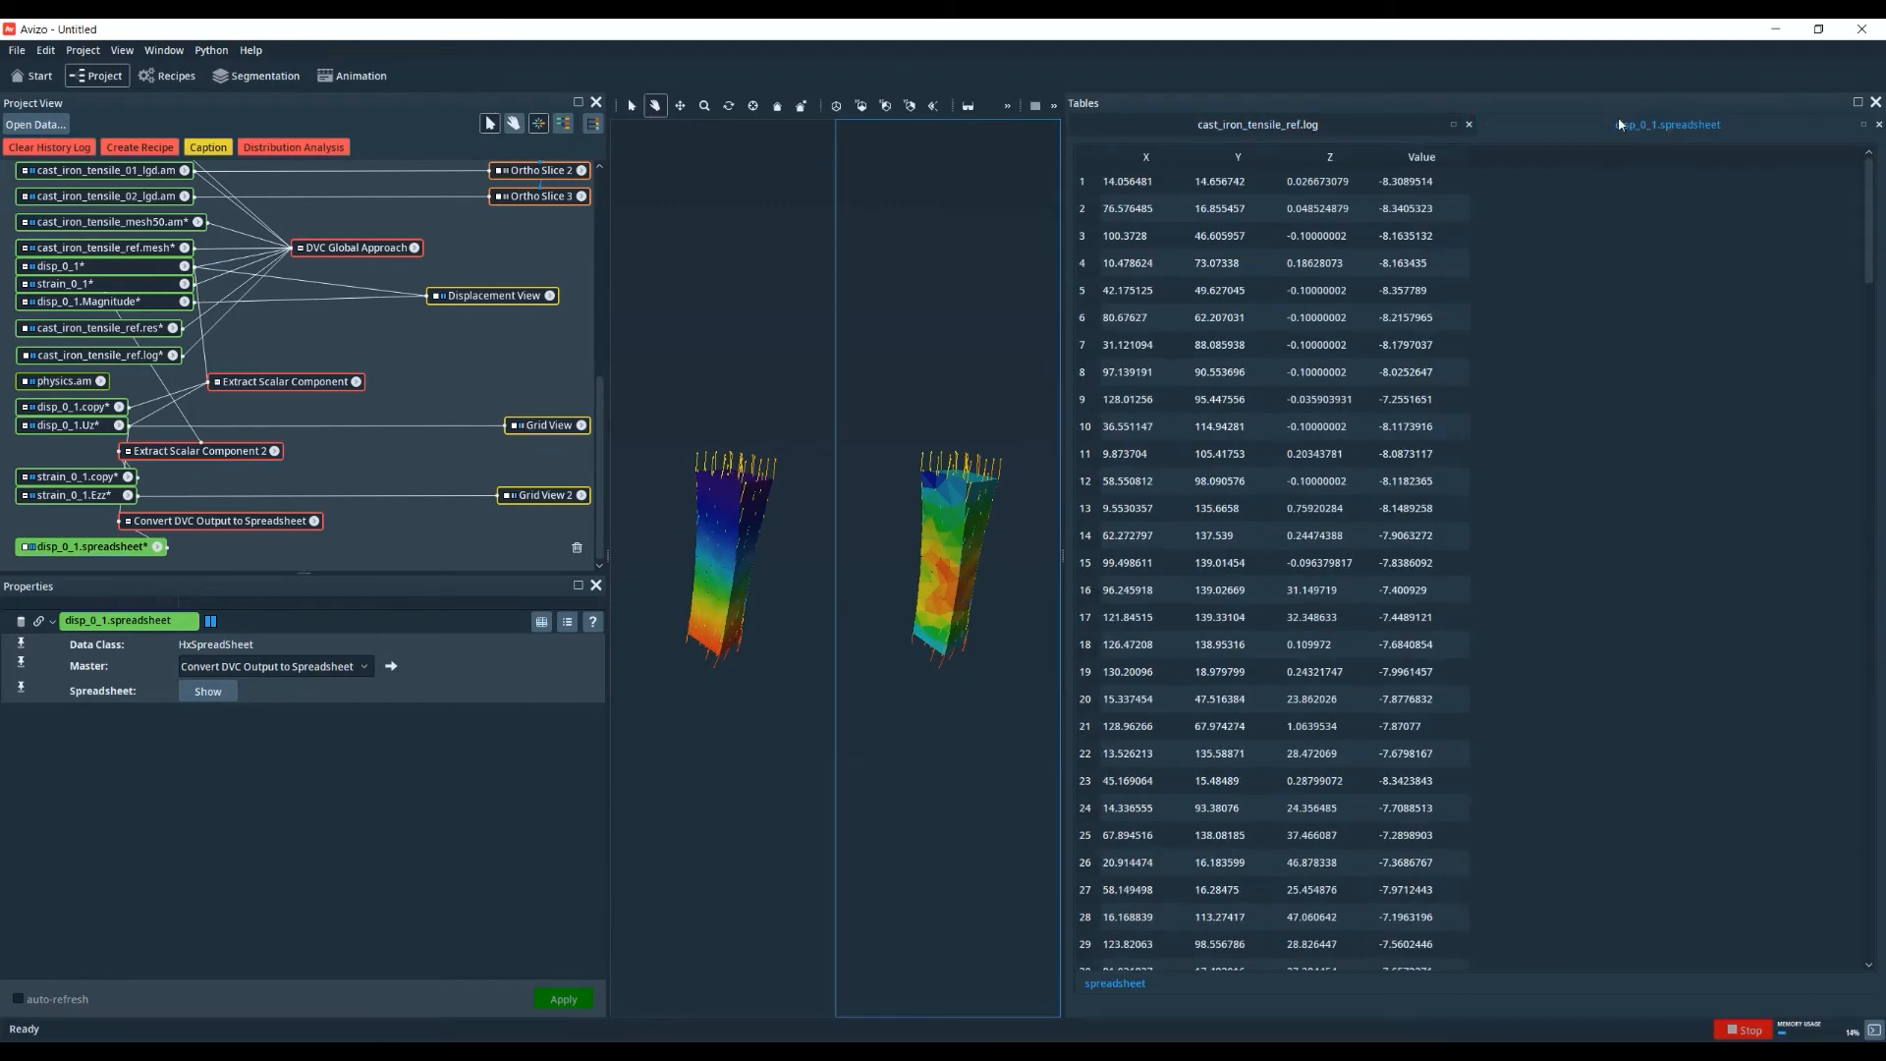
left_click(1133, 180)
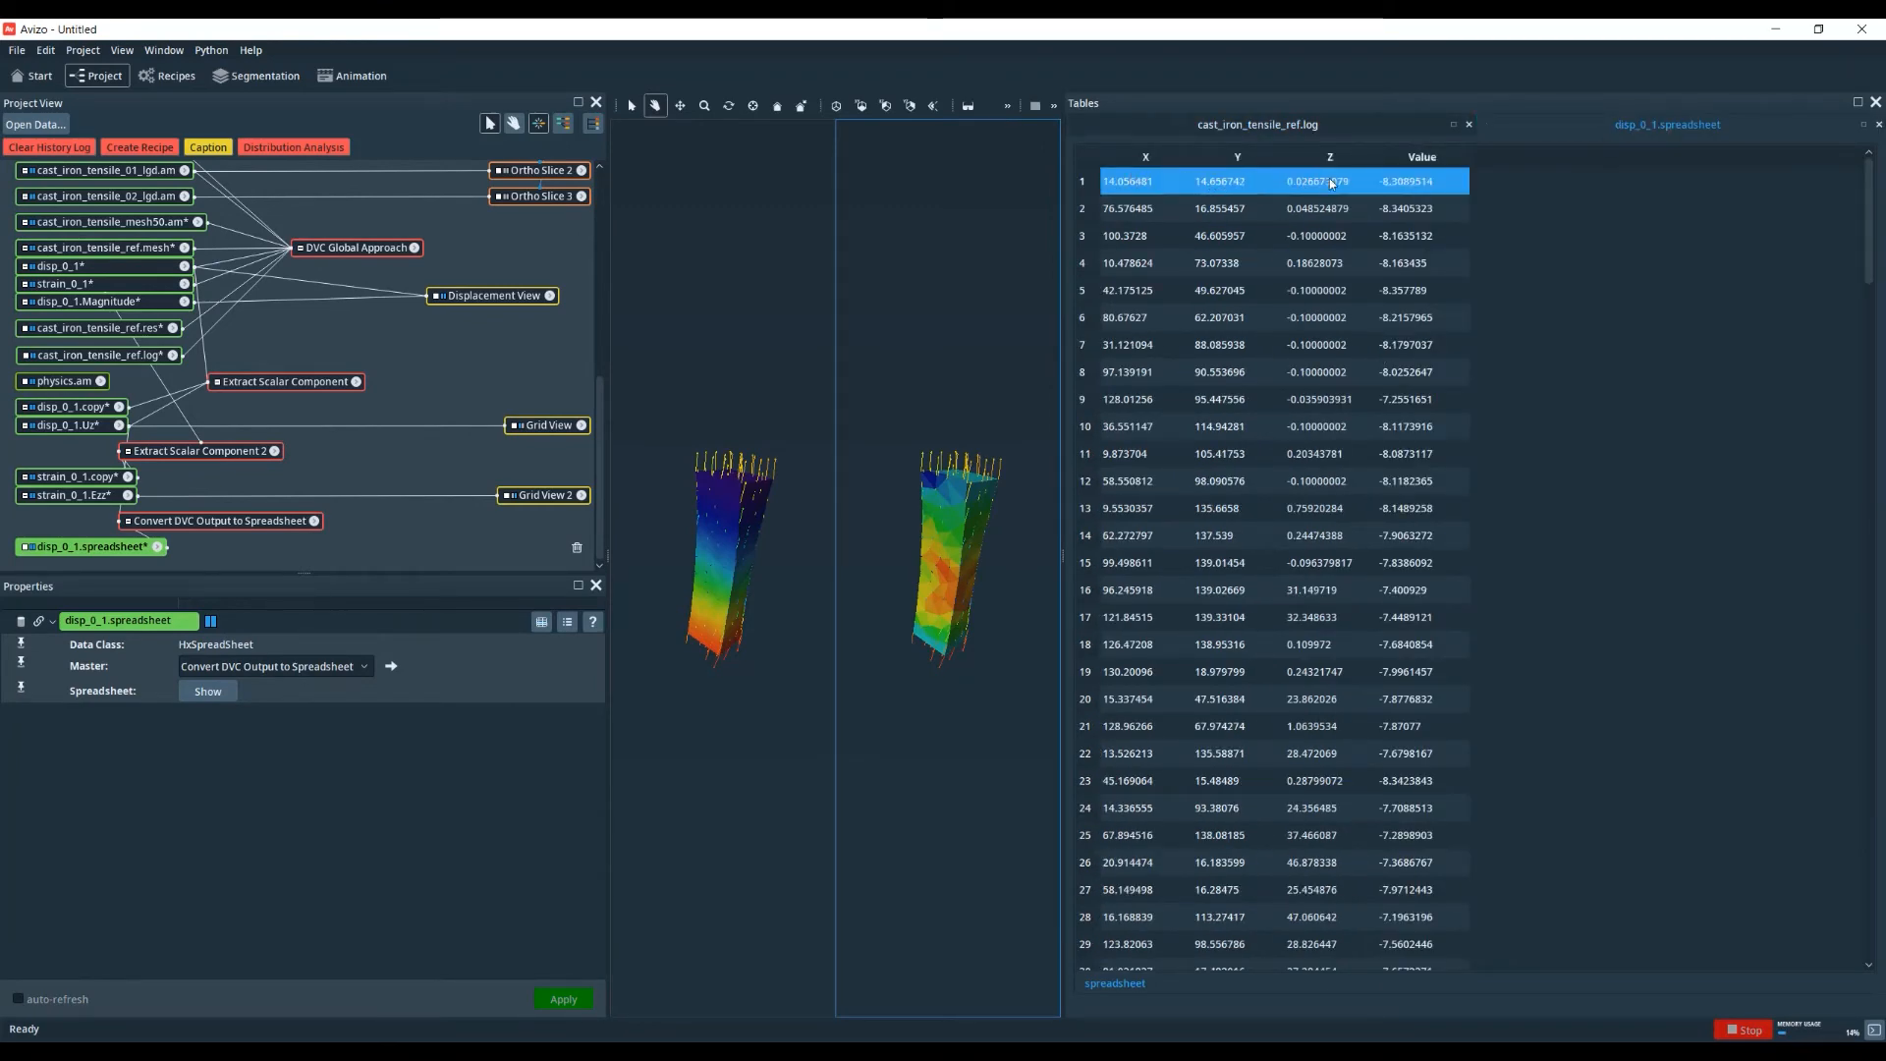
scroll(1414, 481, "down", 18)
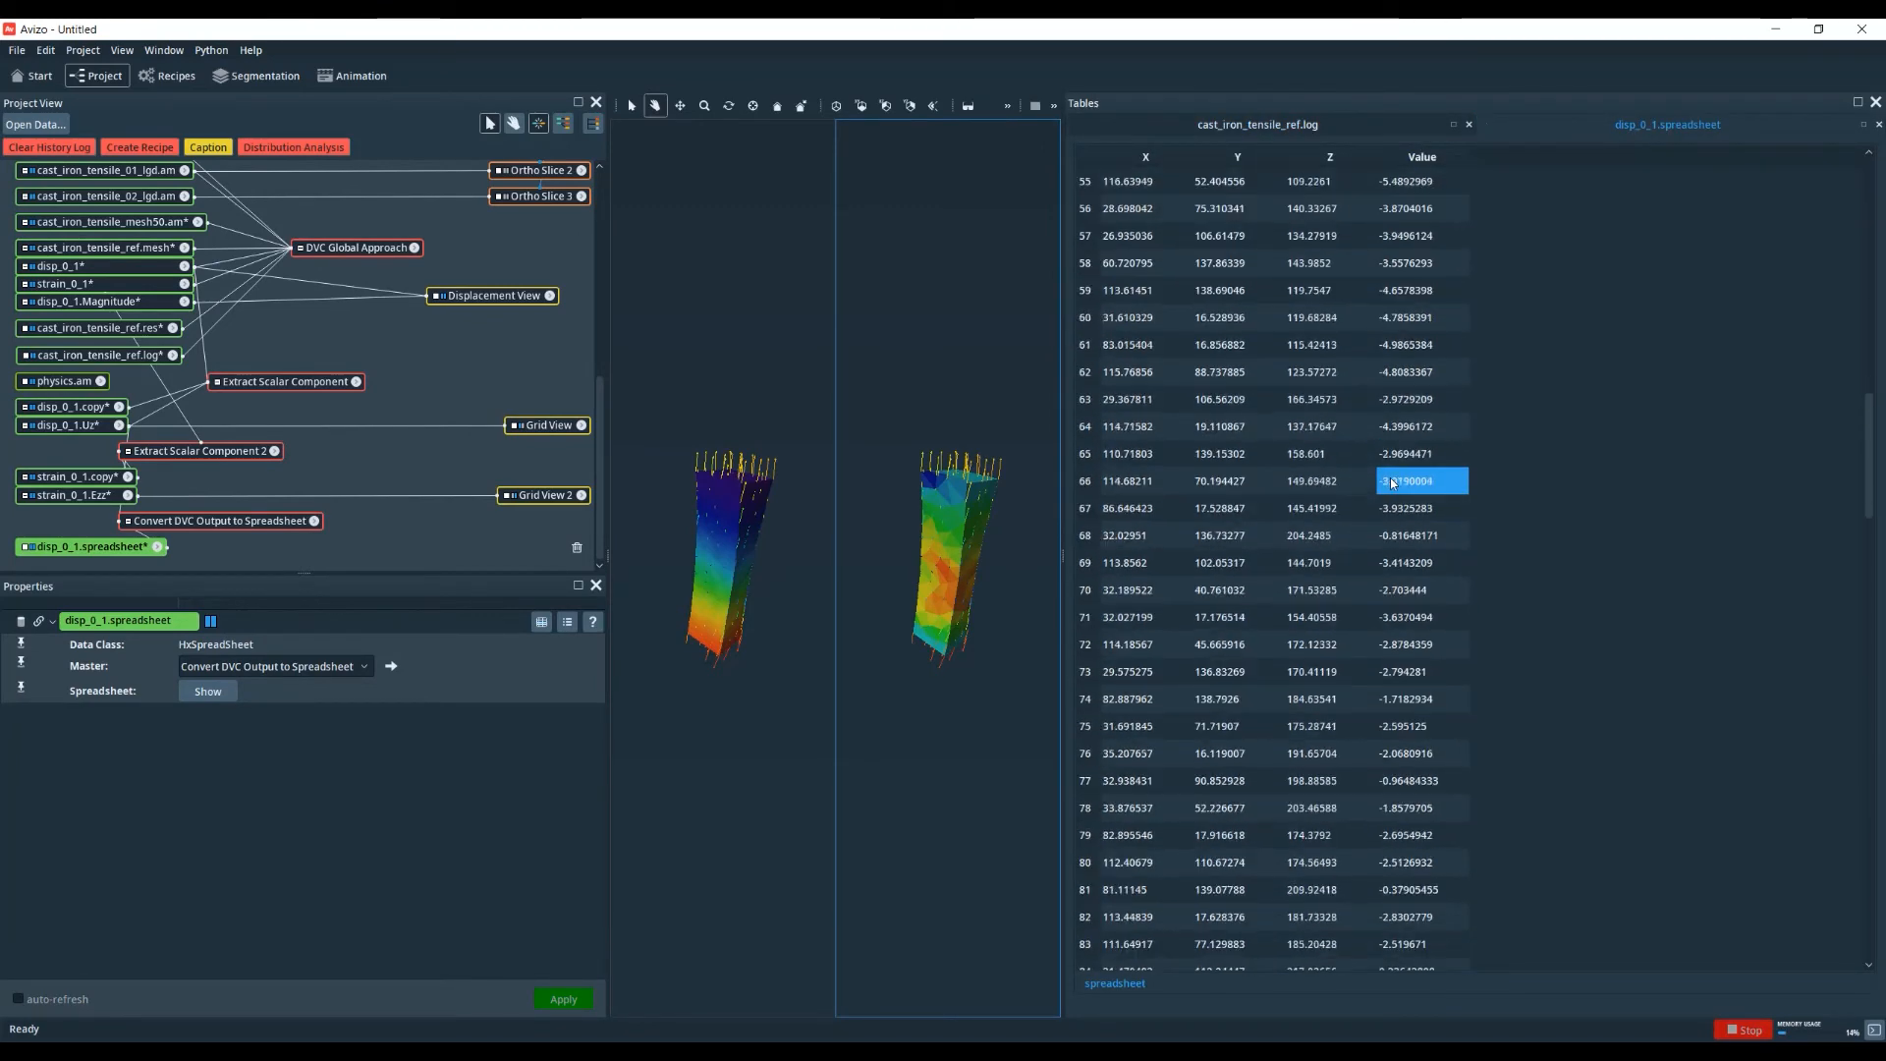
scroll(138, 544, "up", 1)
- Attach a Convert Scalar DVC Output to Volume module to disp_0_1.Uz, placing both conversion modules clear of the data objects
left_click_drag(198, 533, 265, 533)
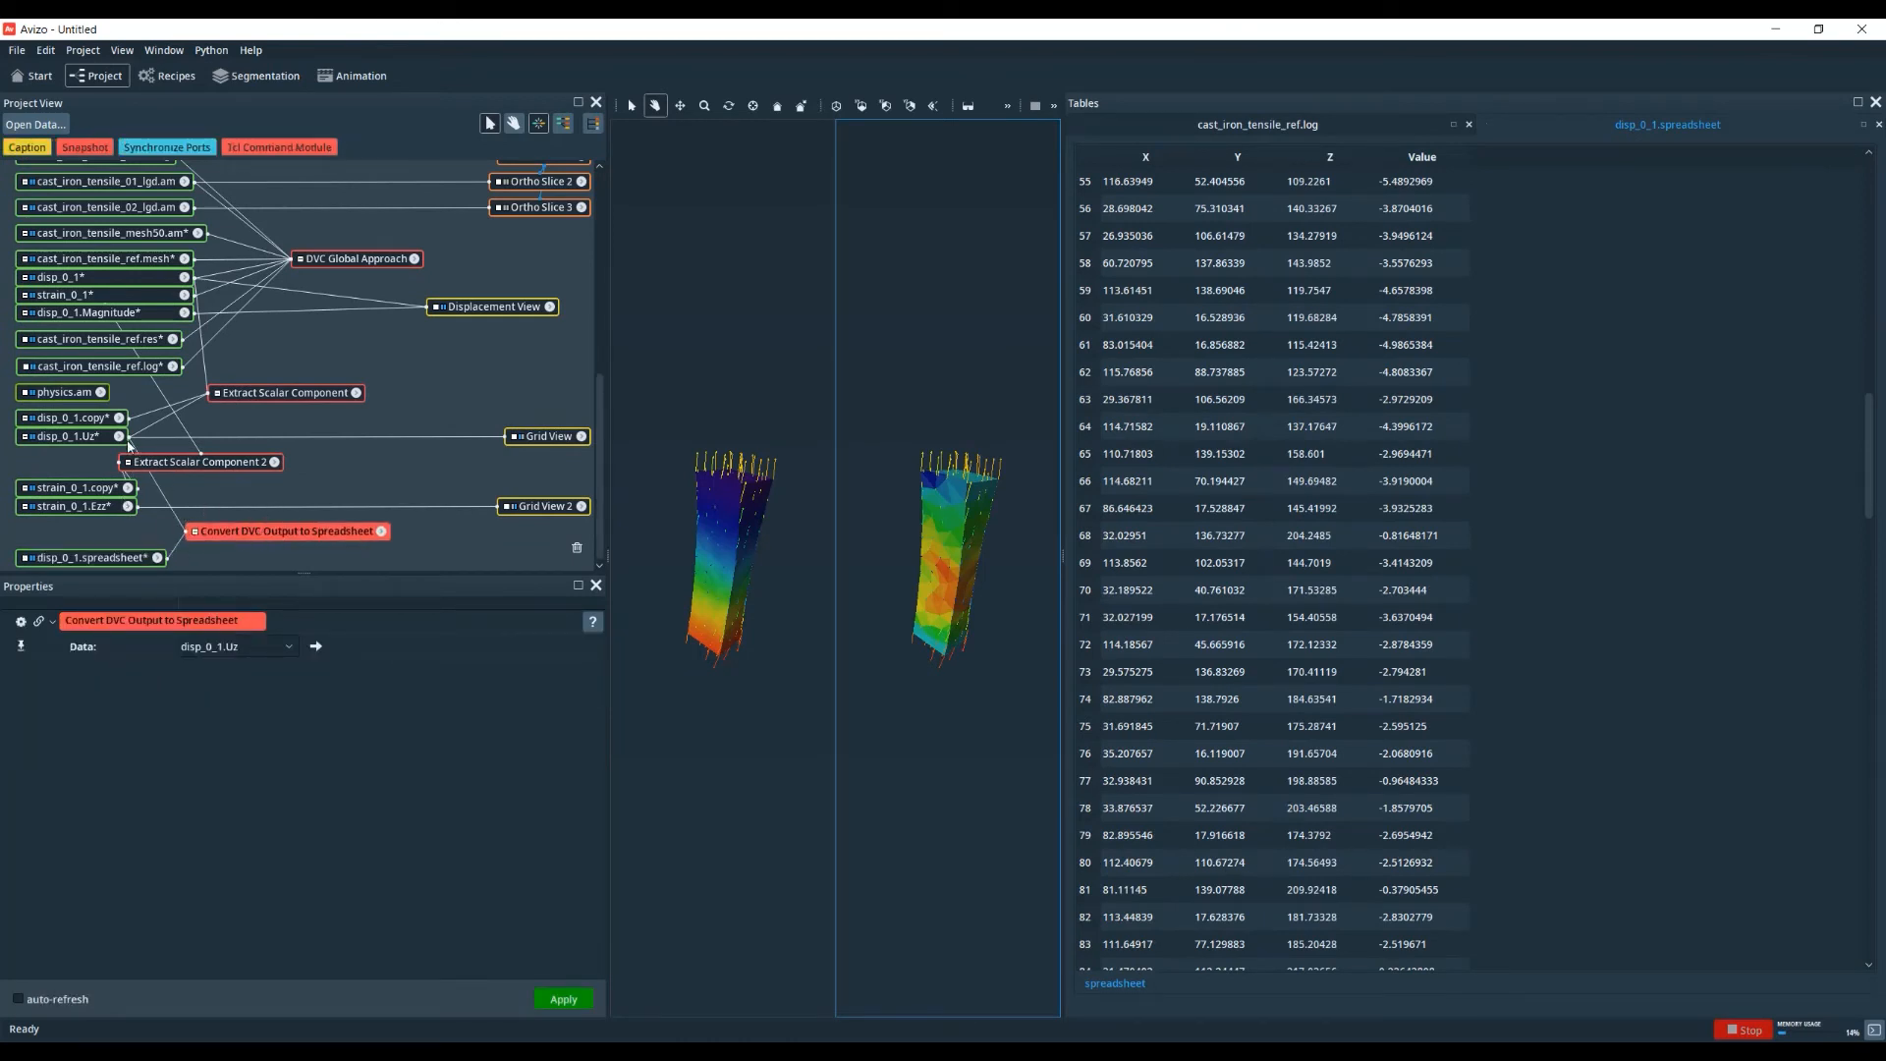
left_click(73, 439)
right_click(74, 441)
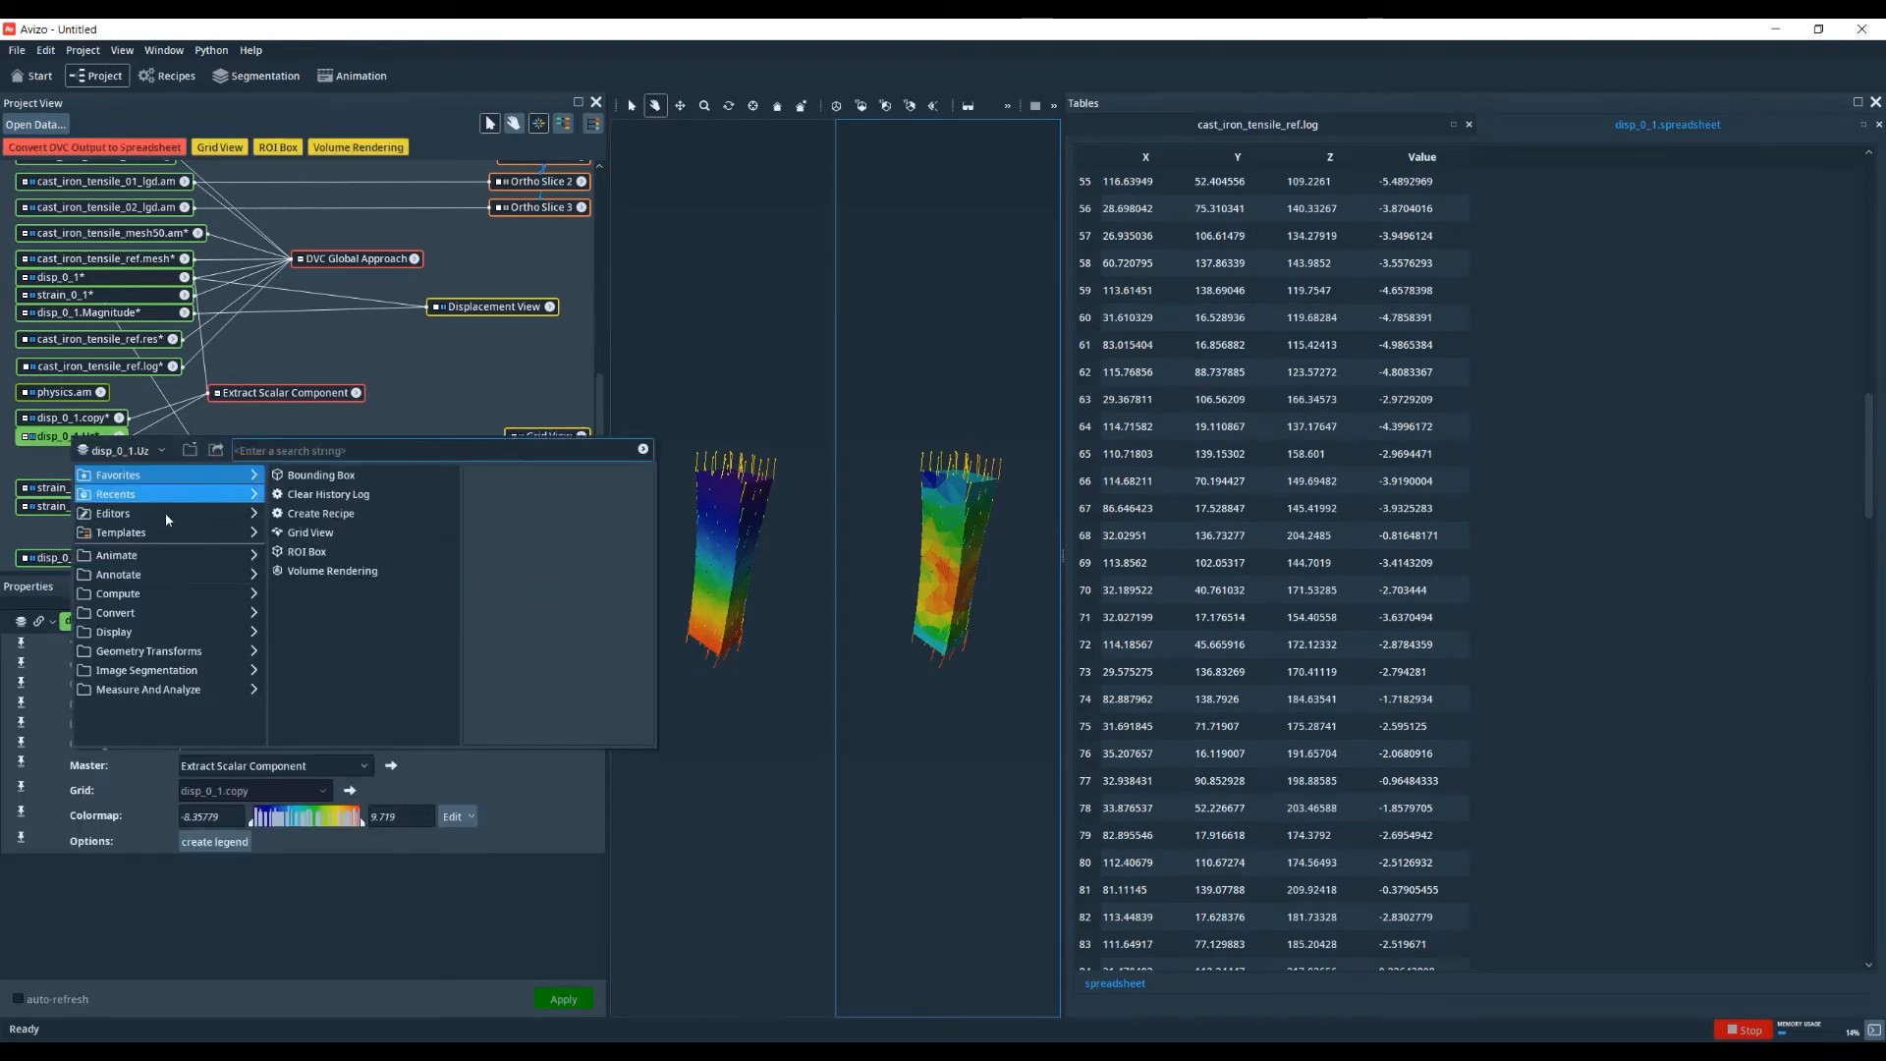
left_click(152, 615)
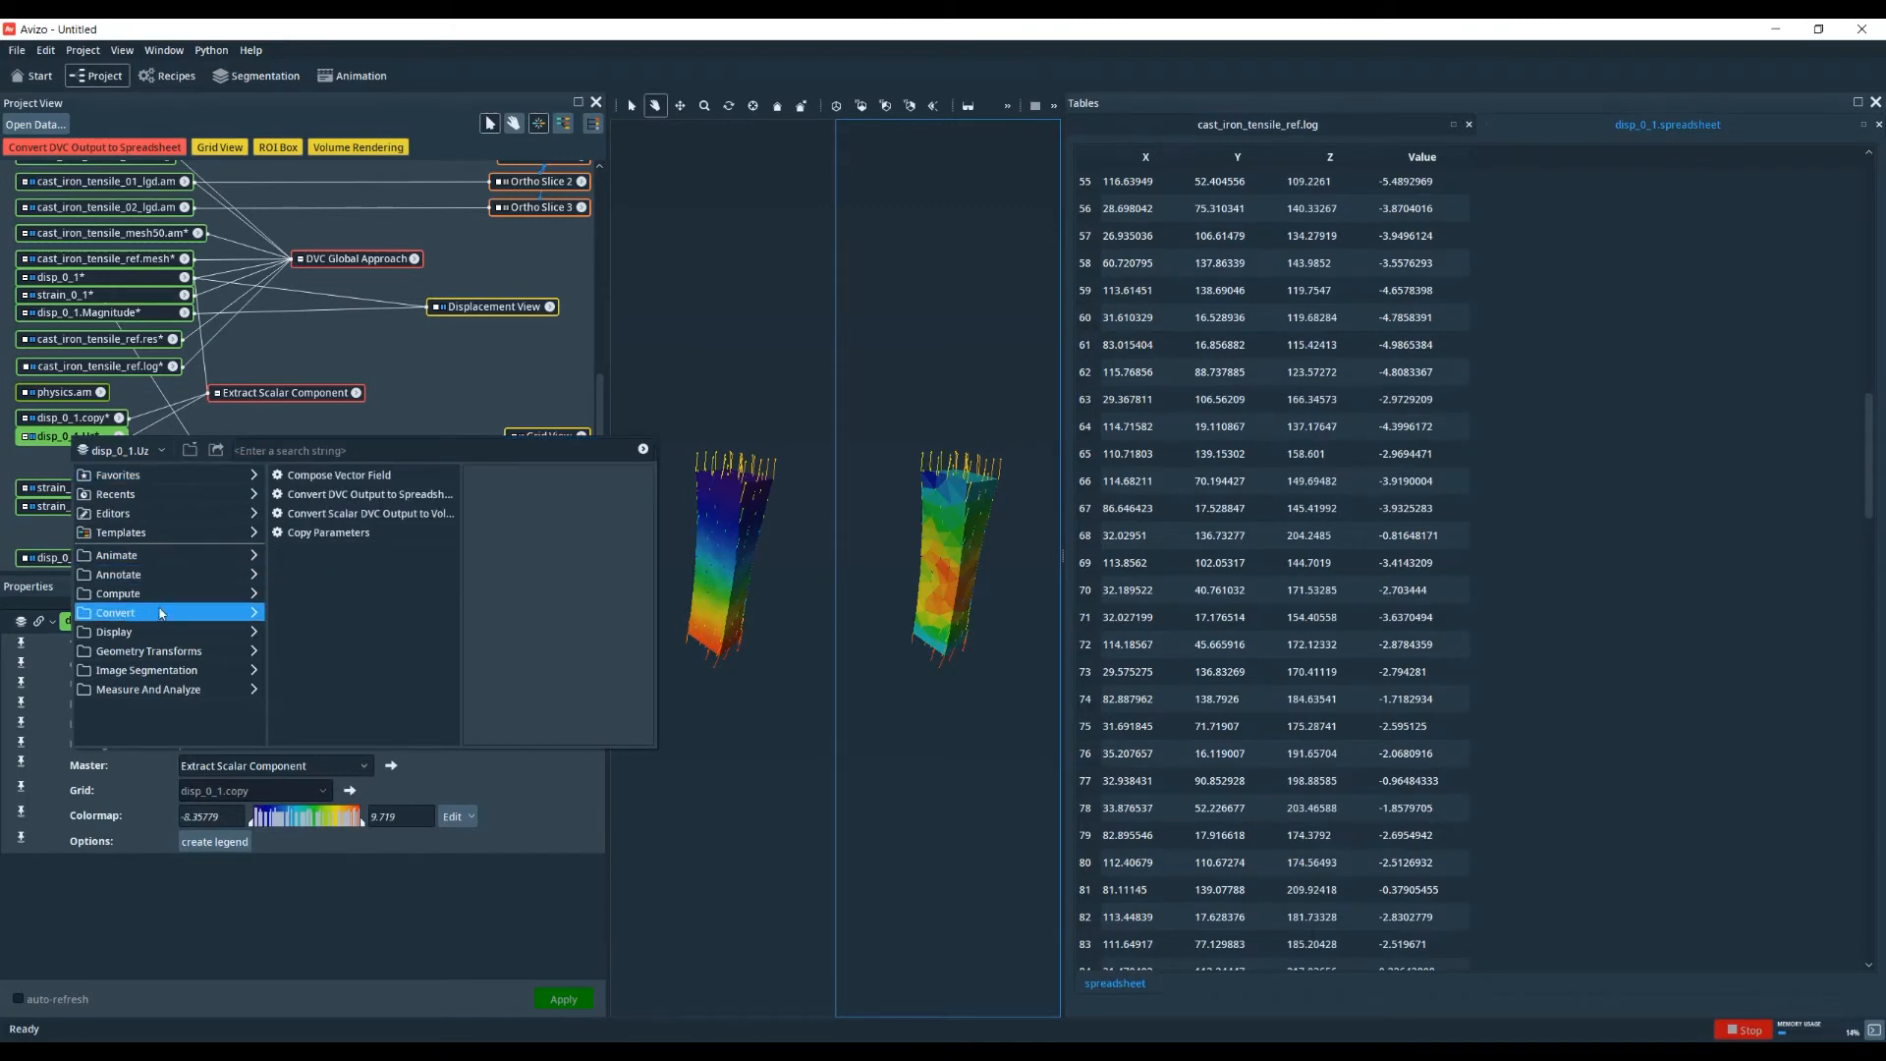
left_click(376, 515)
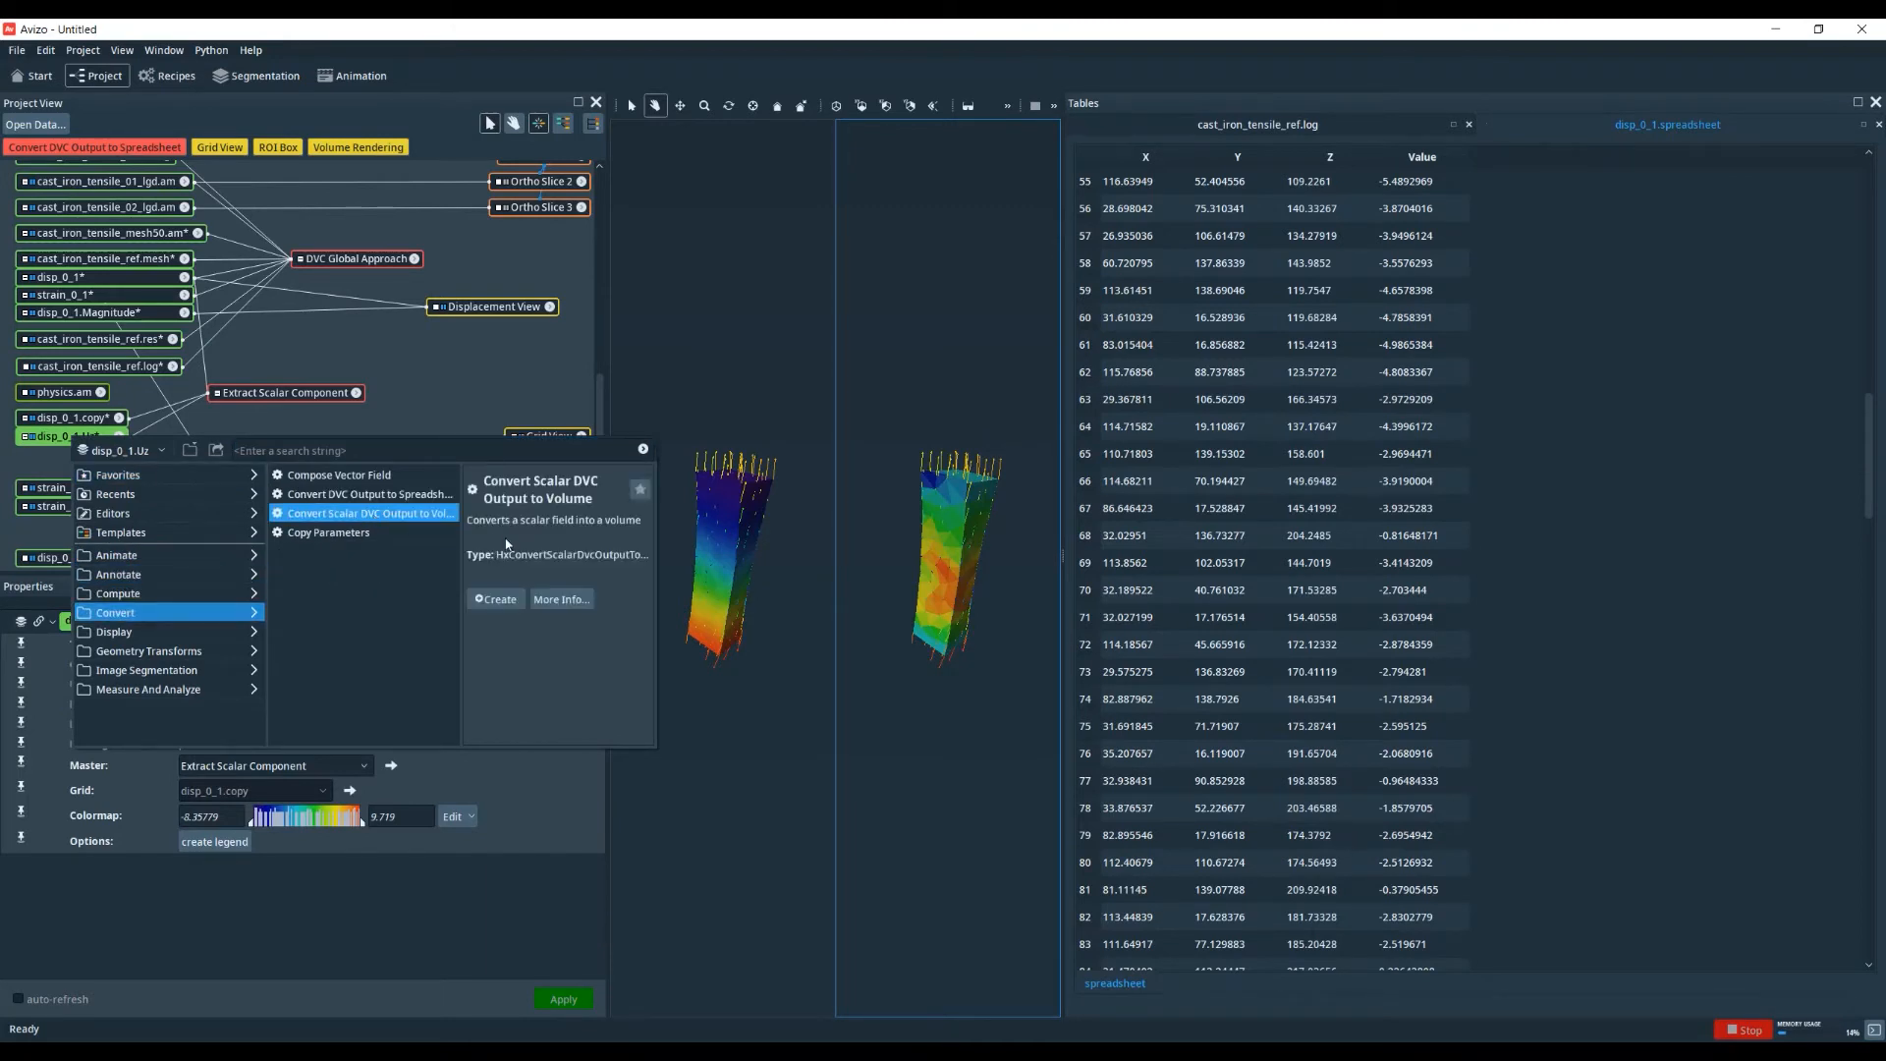
left_click(498, 601)
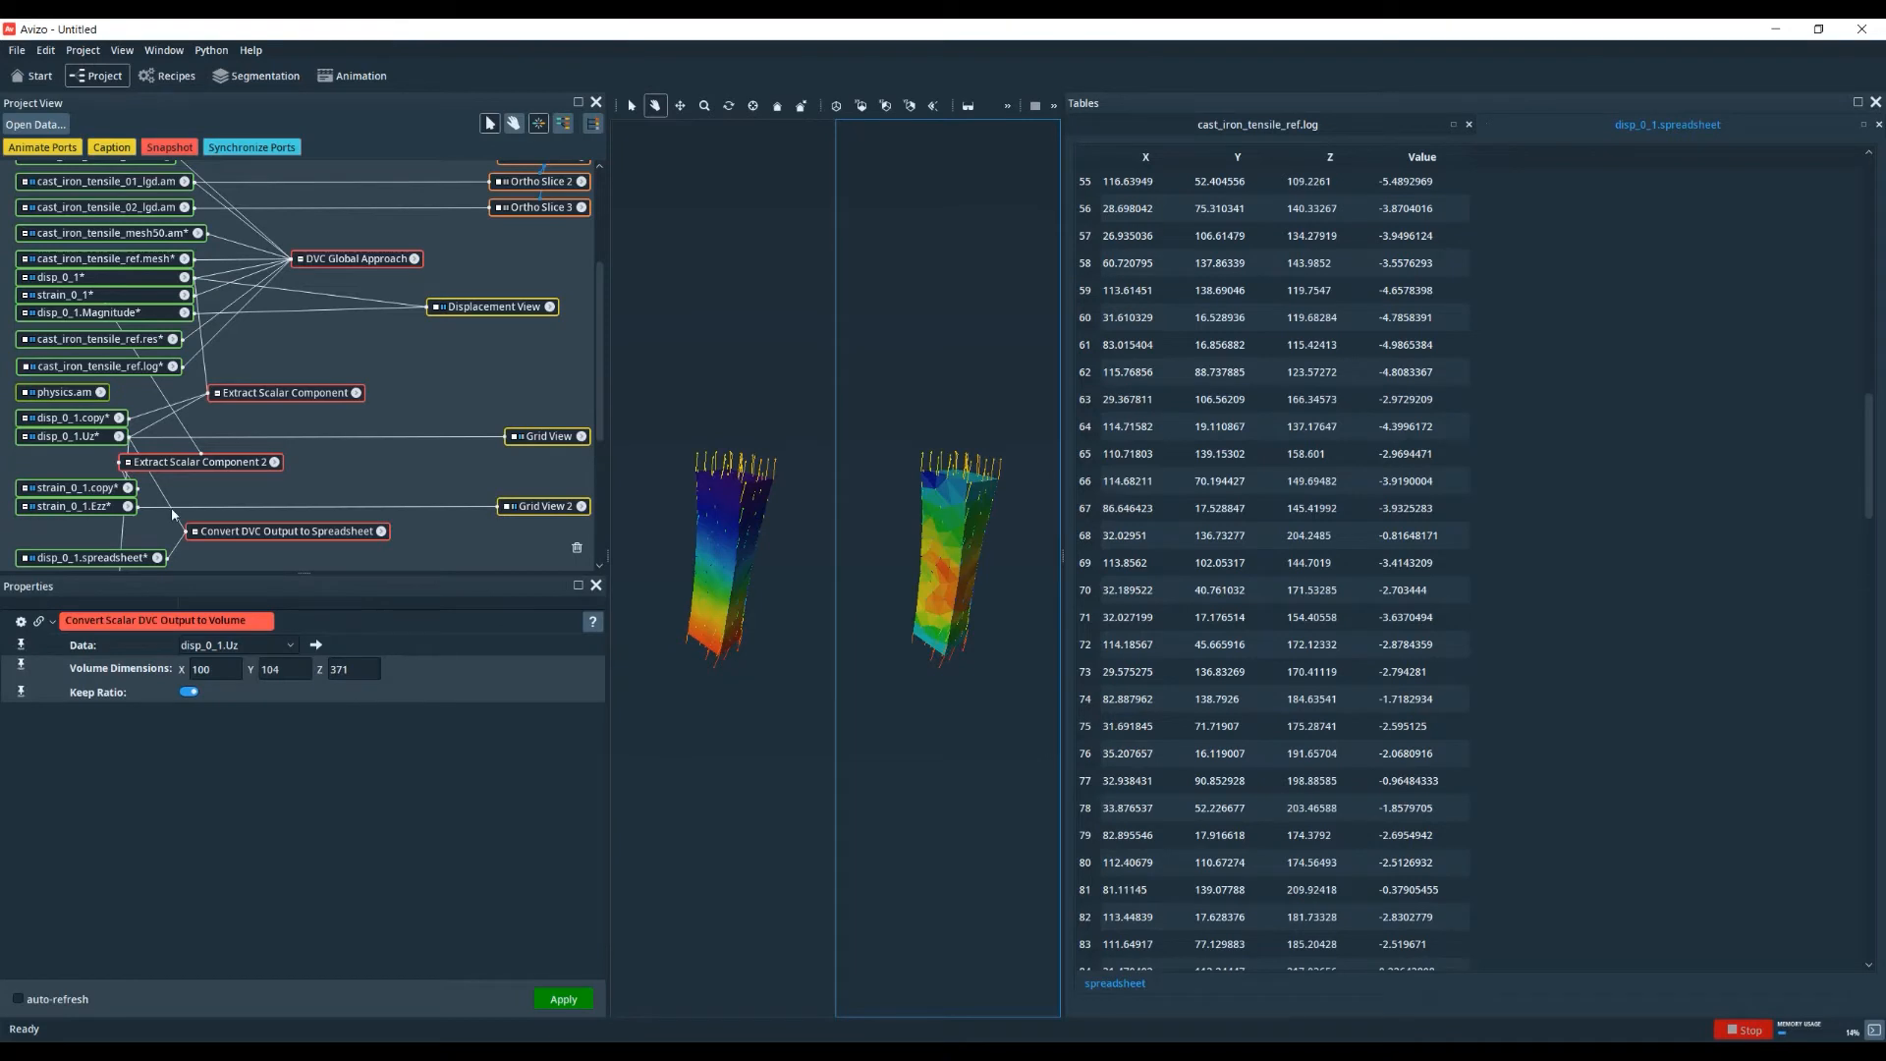
scroll(158, 514, "down", 2)
left_click_drag(169, 550, 234, 557)
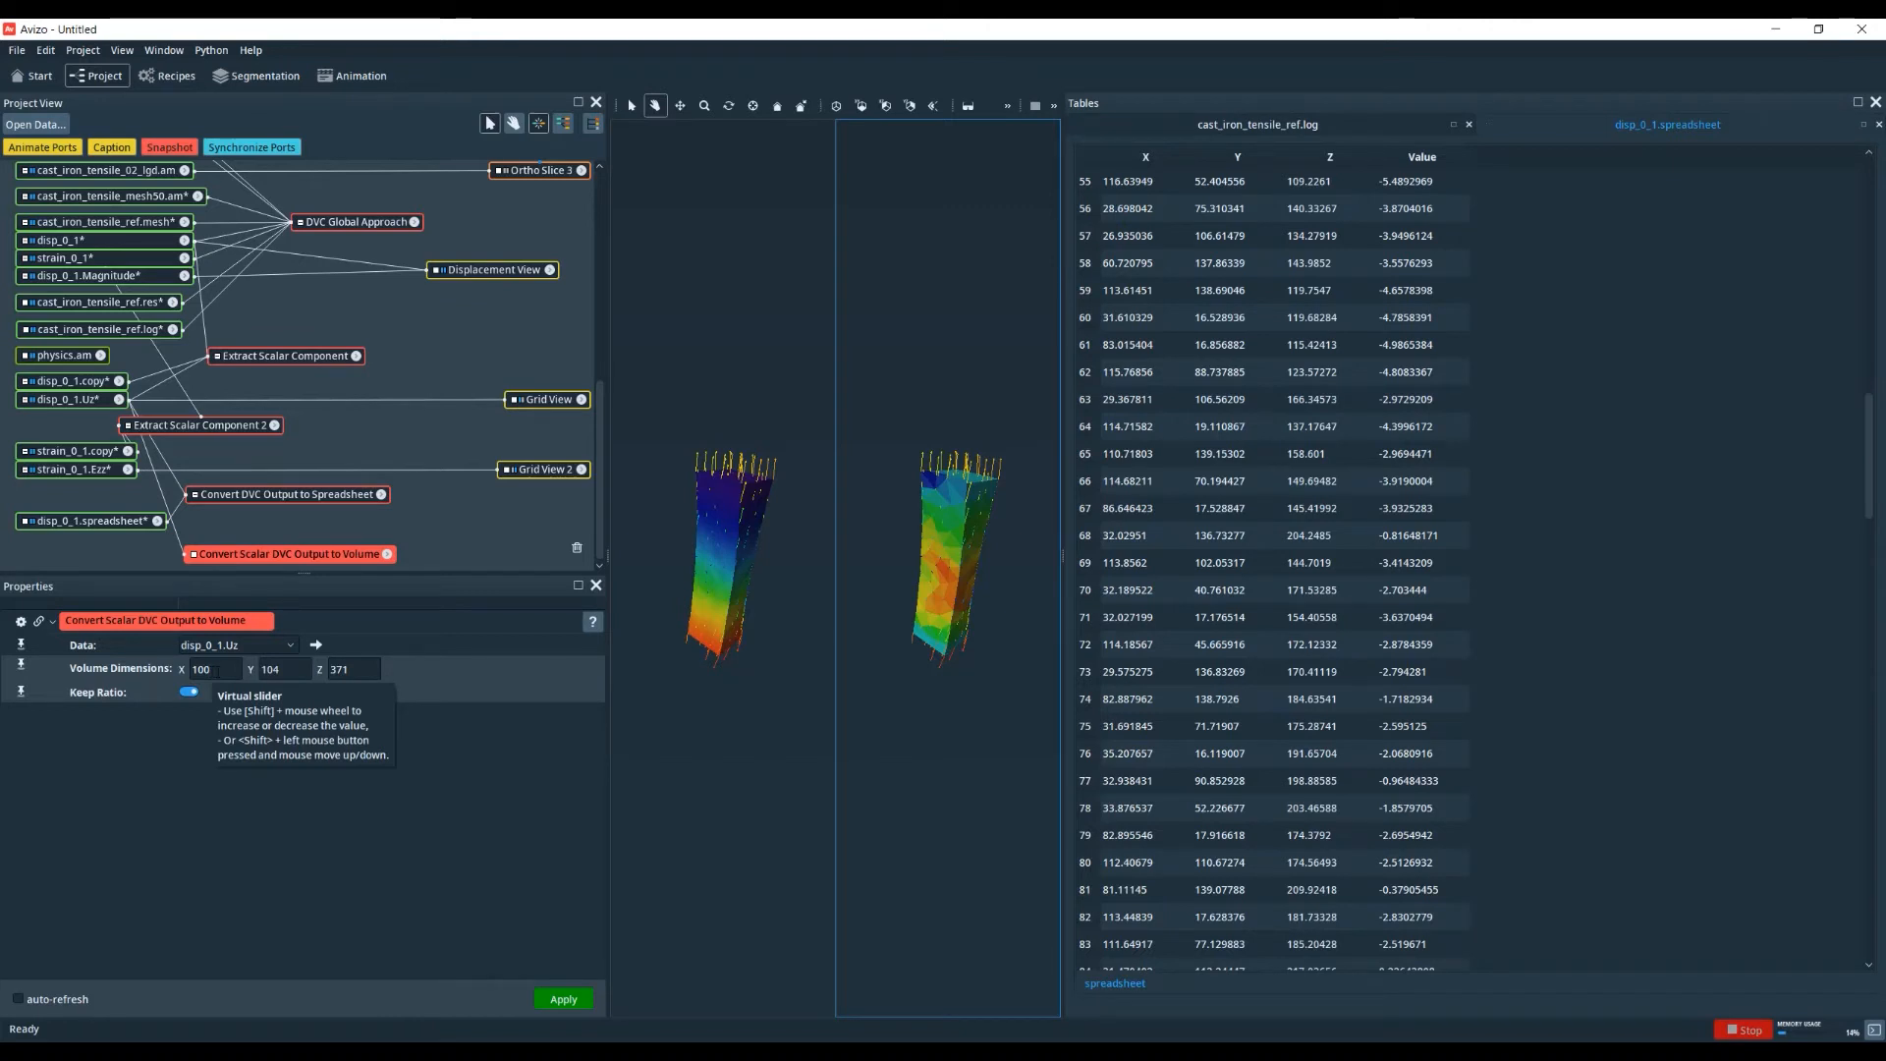
- Set the volume's X dimension to 200 with Keep Ratio on and run the conversion to a volume
left_click_drag(215, 670, 171, 670)
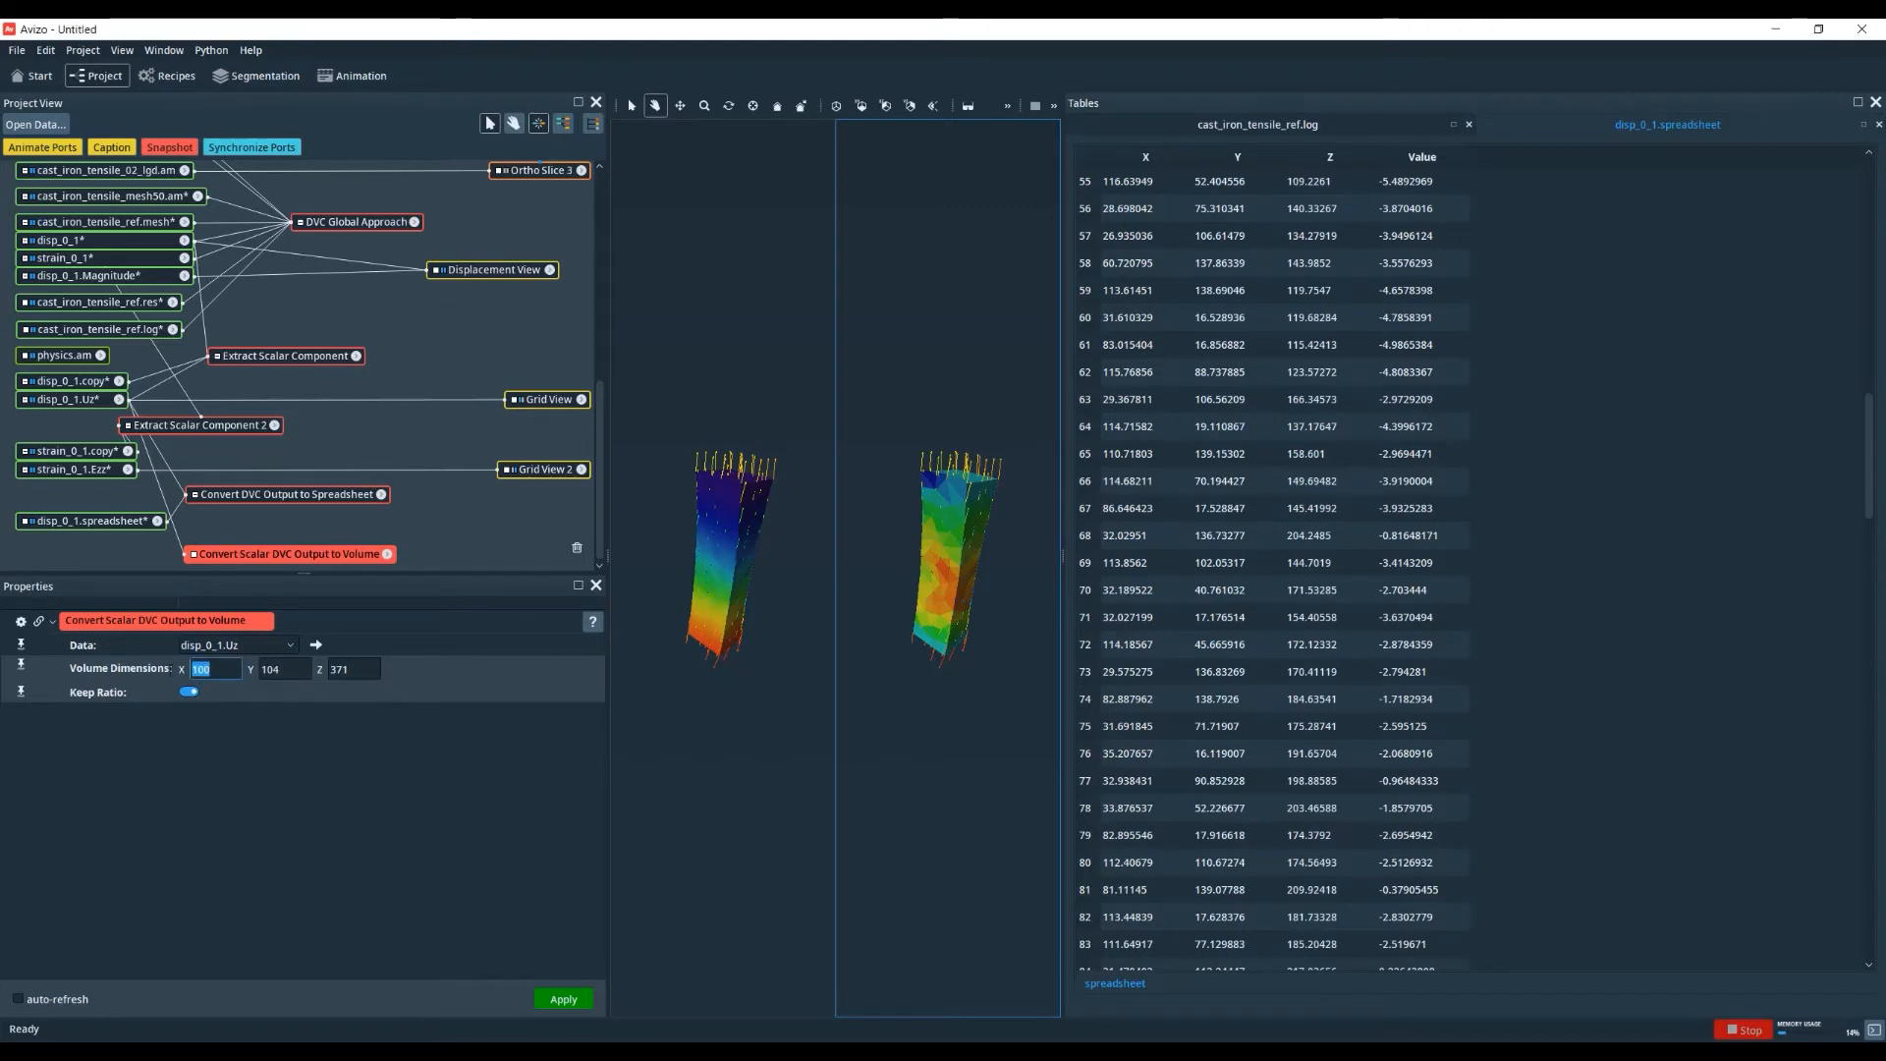
type("200")
key("Return")
left_click(563, 999)
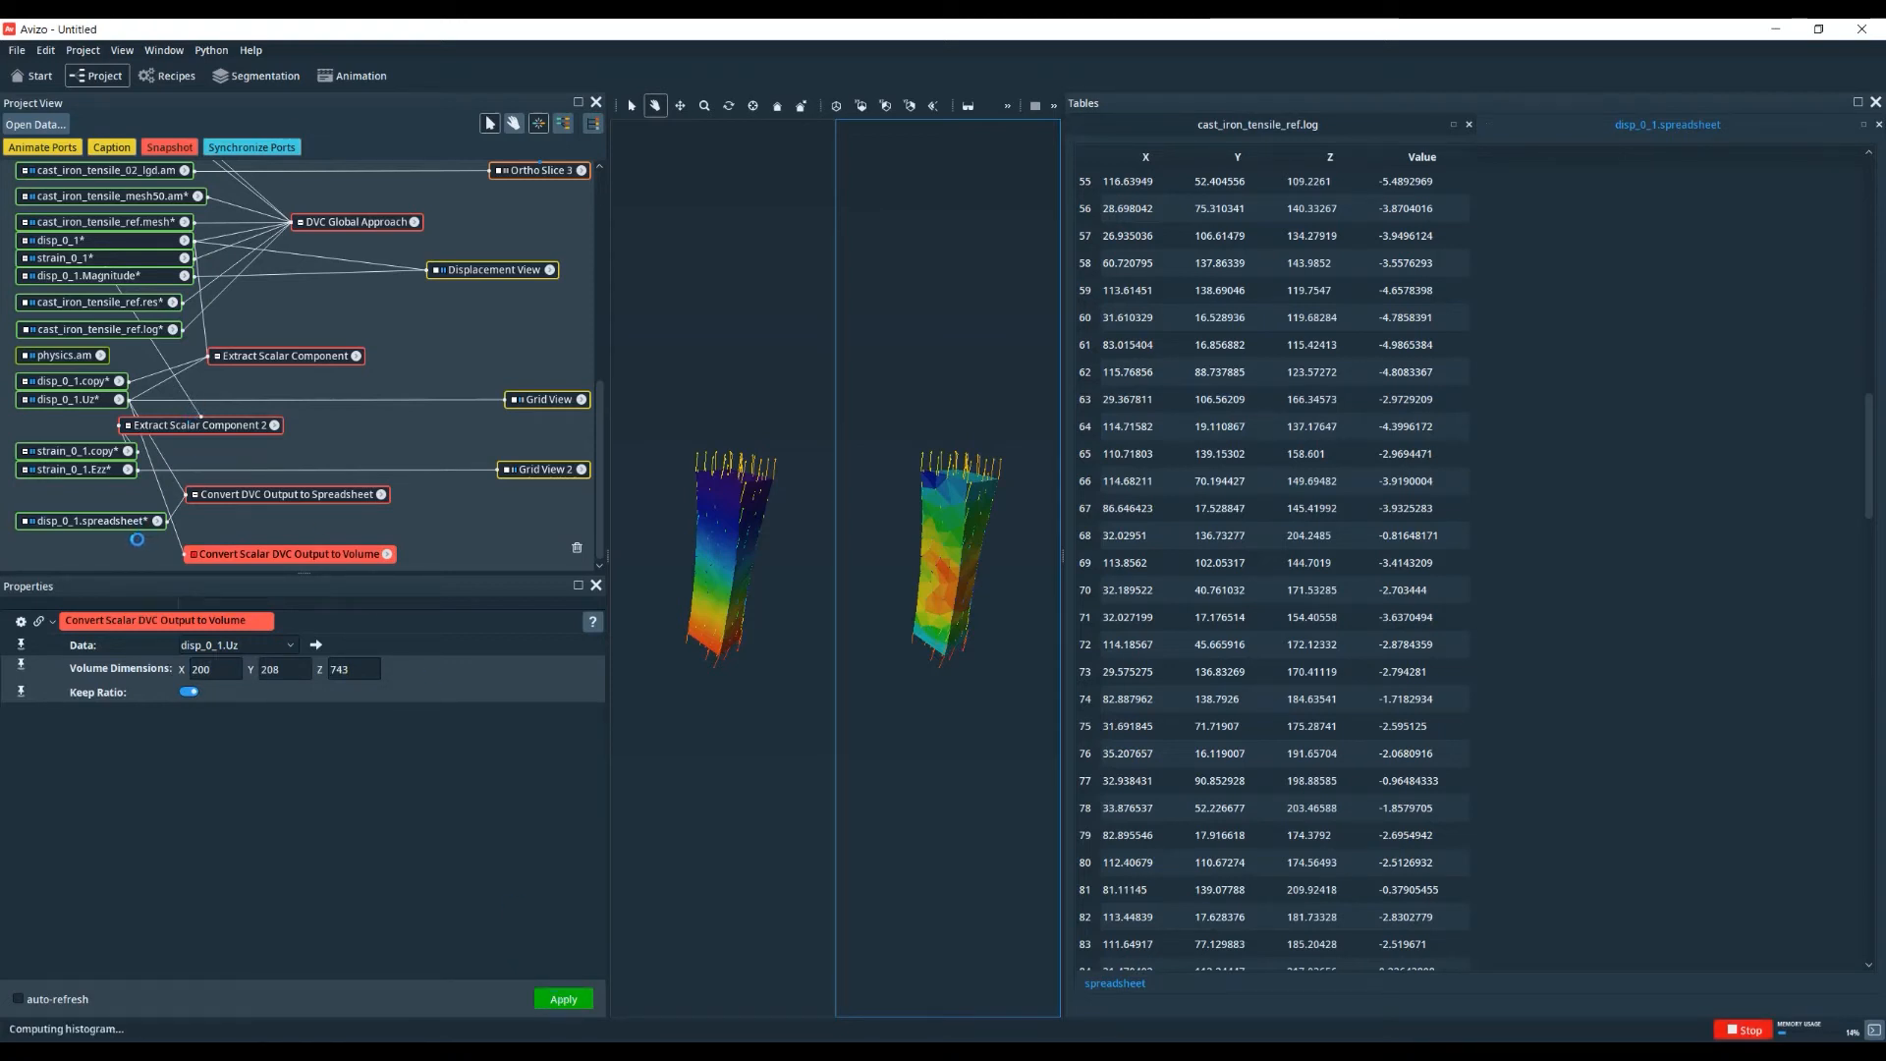
- Display disp_0_1.volume with an Ortho Slice
left_click(93, 555)
right_click(93, 557)
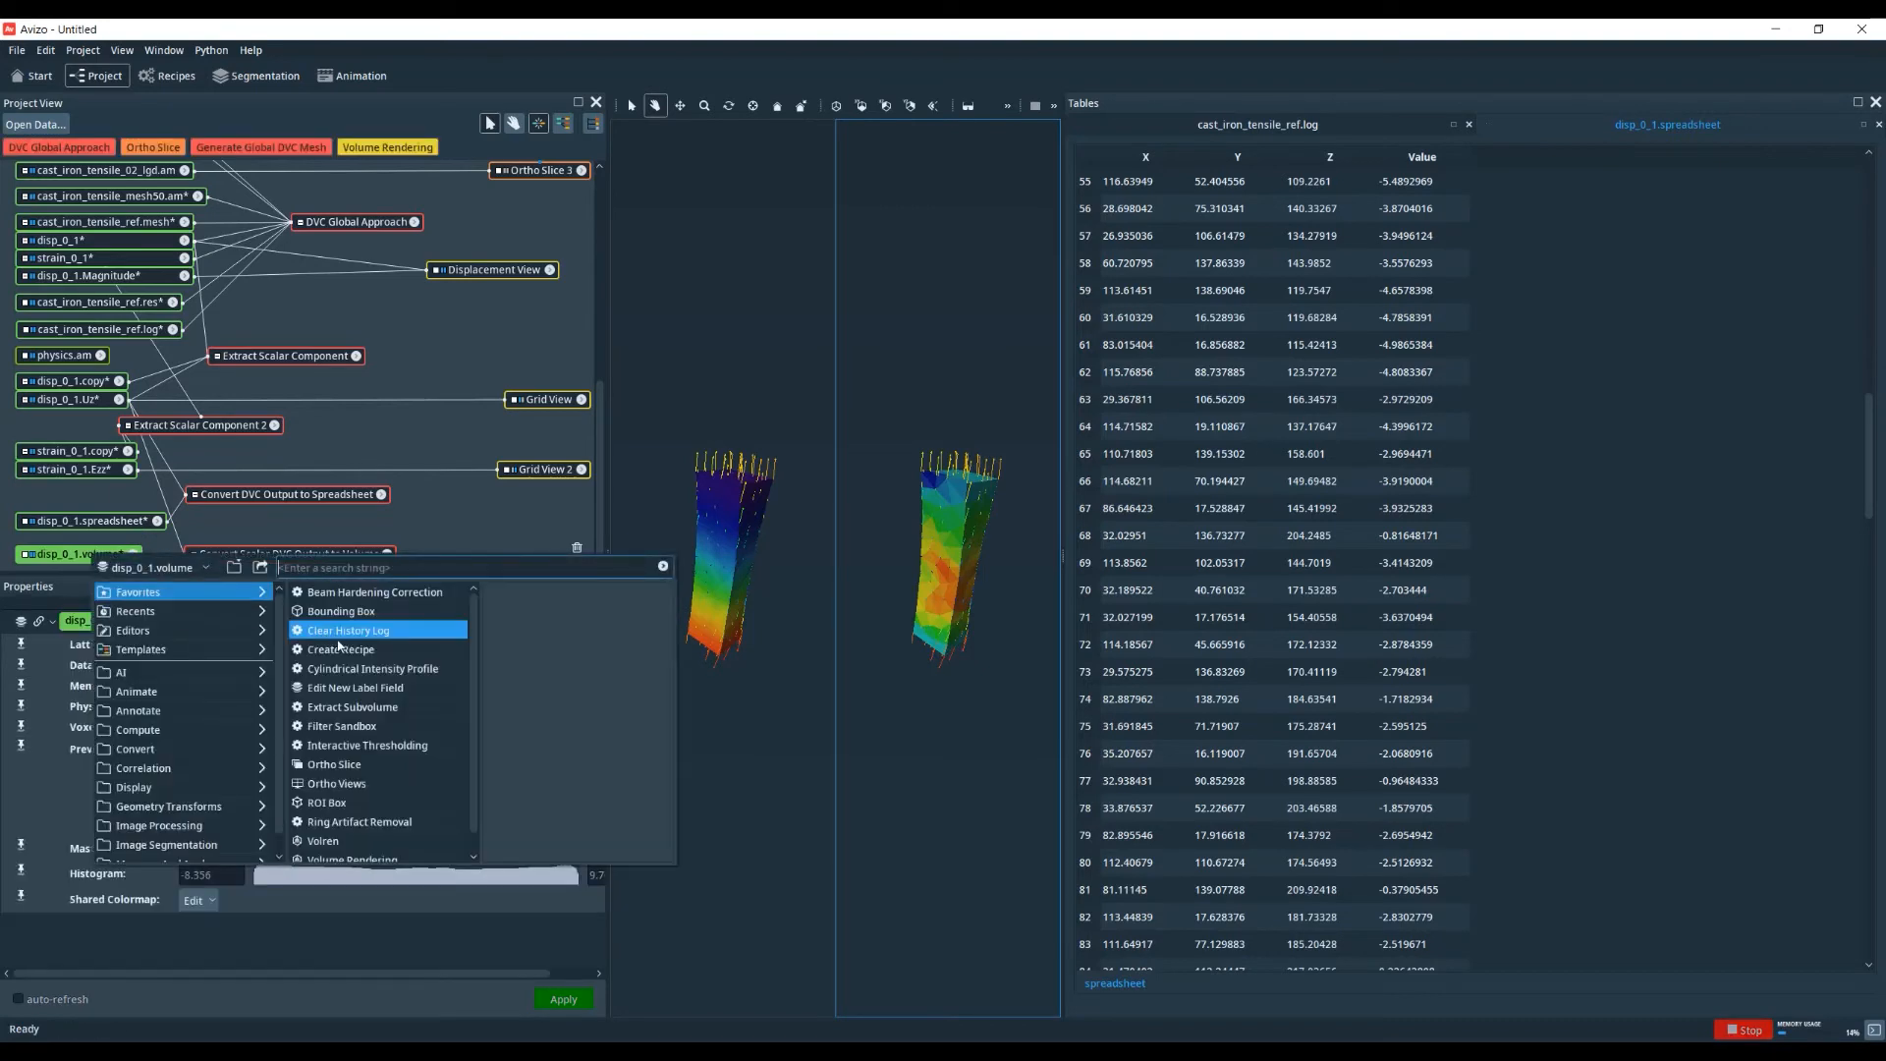
left_click(368, 764)
- Close the spreadsheet tables and return to a single viewer to examine the displacement volume's slice
left_click(754, 524)
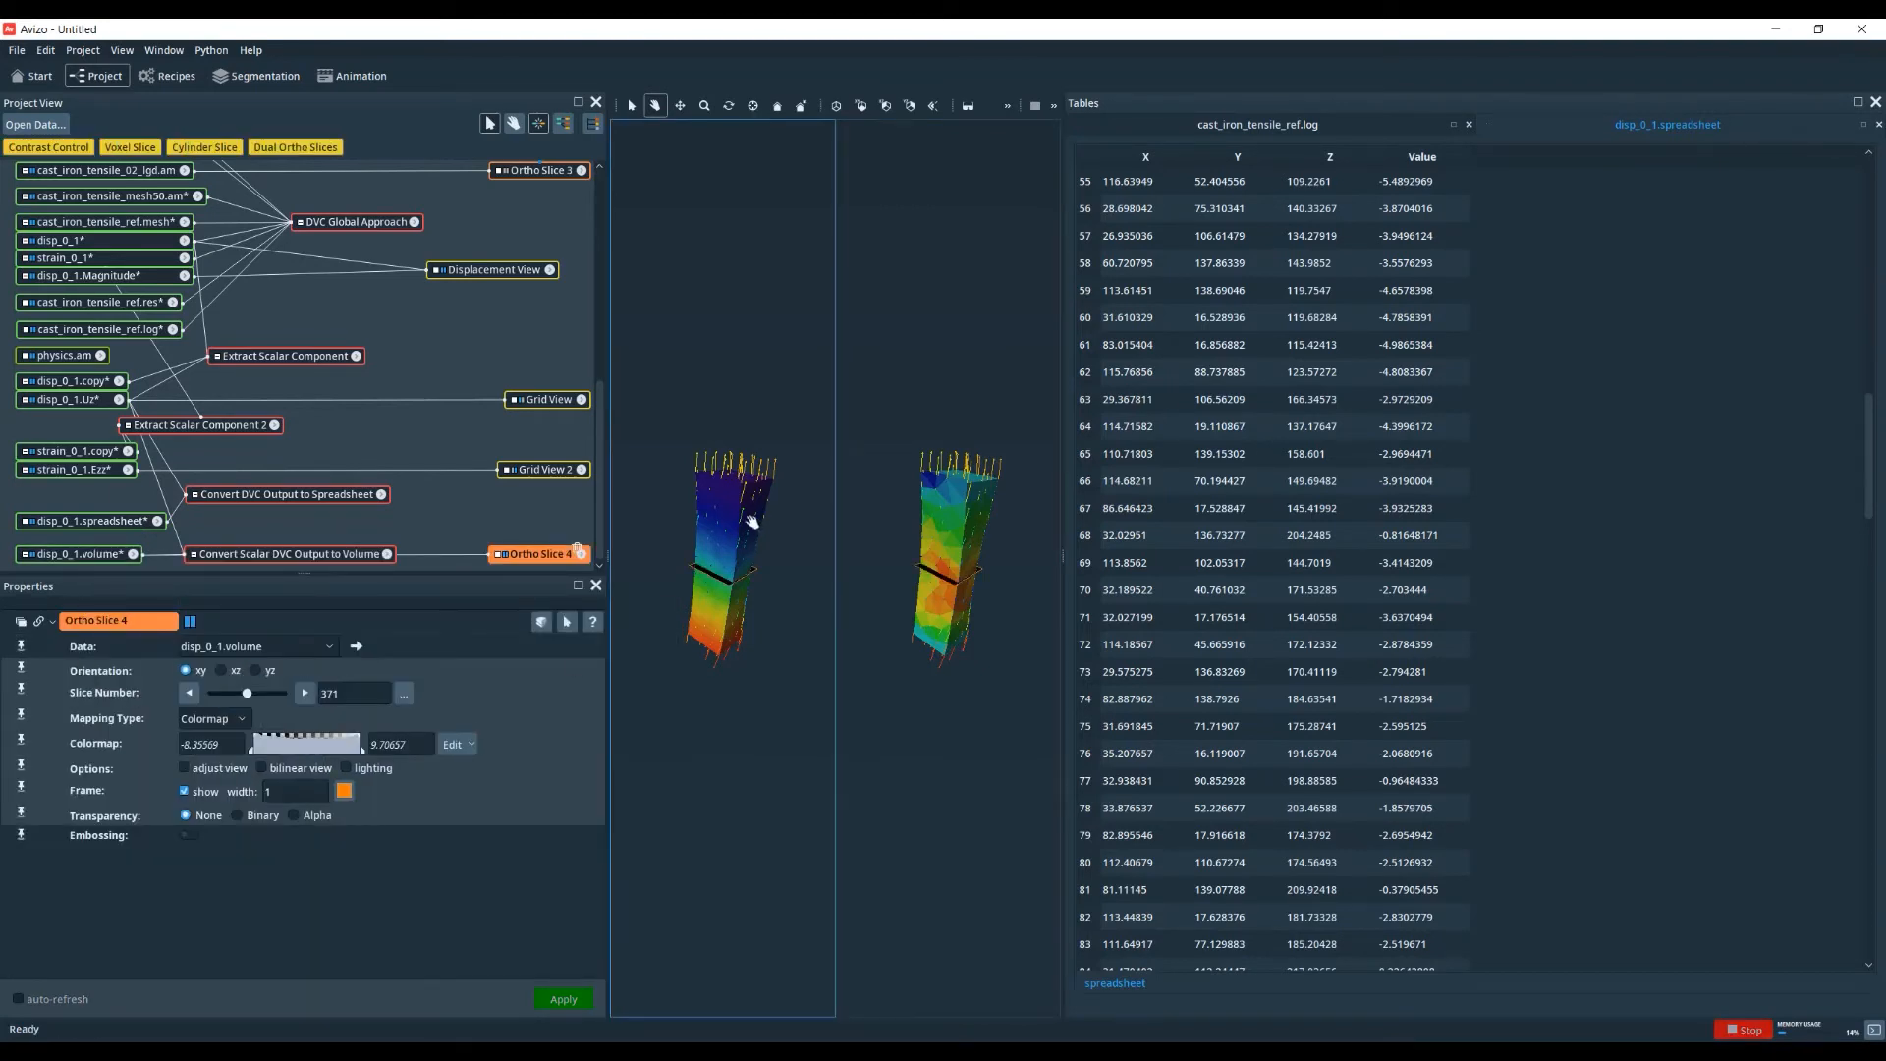
left_click(836, 106)
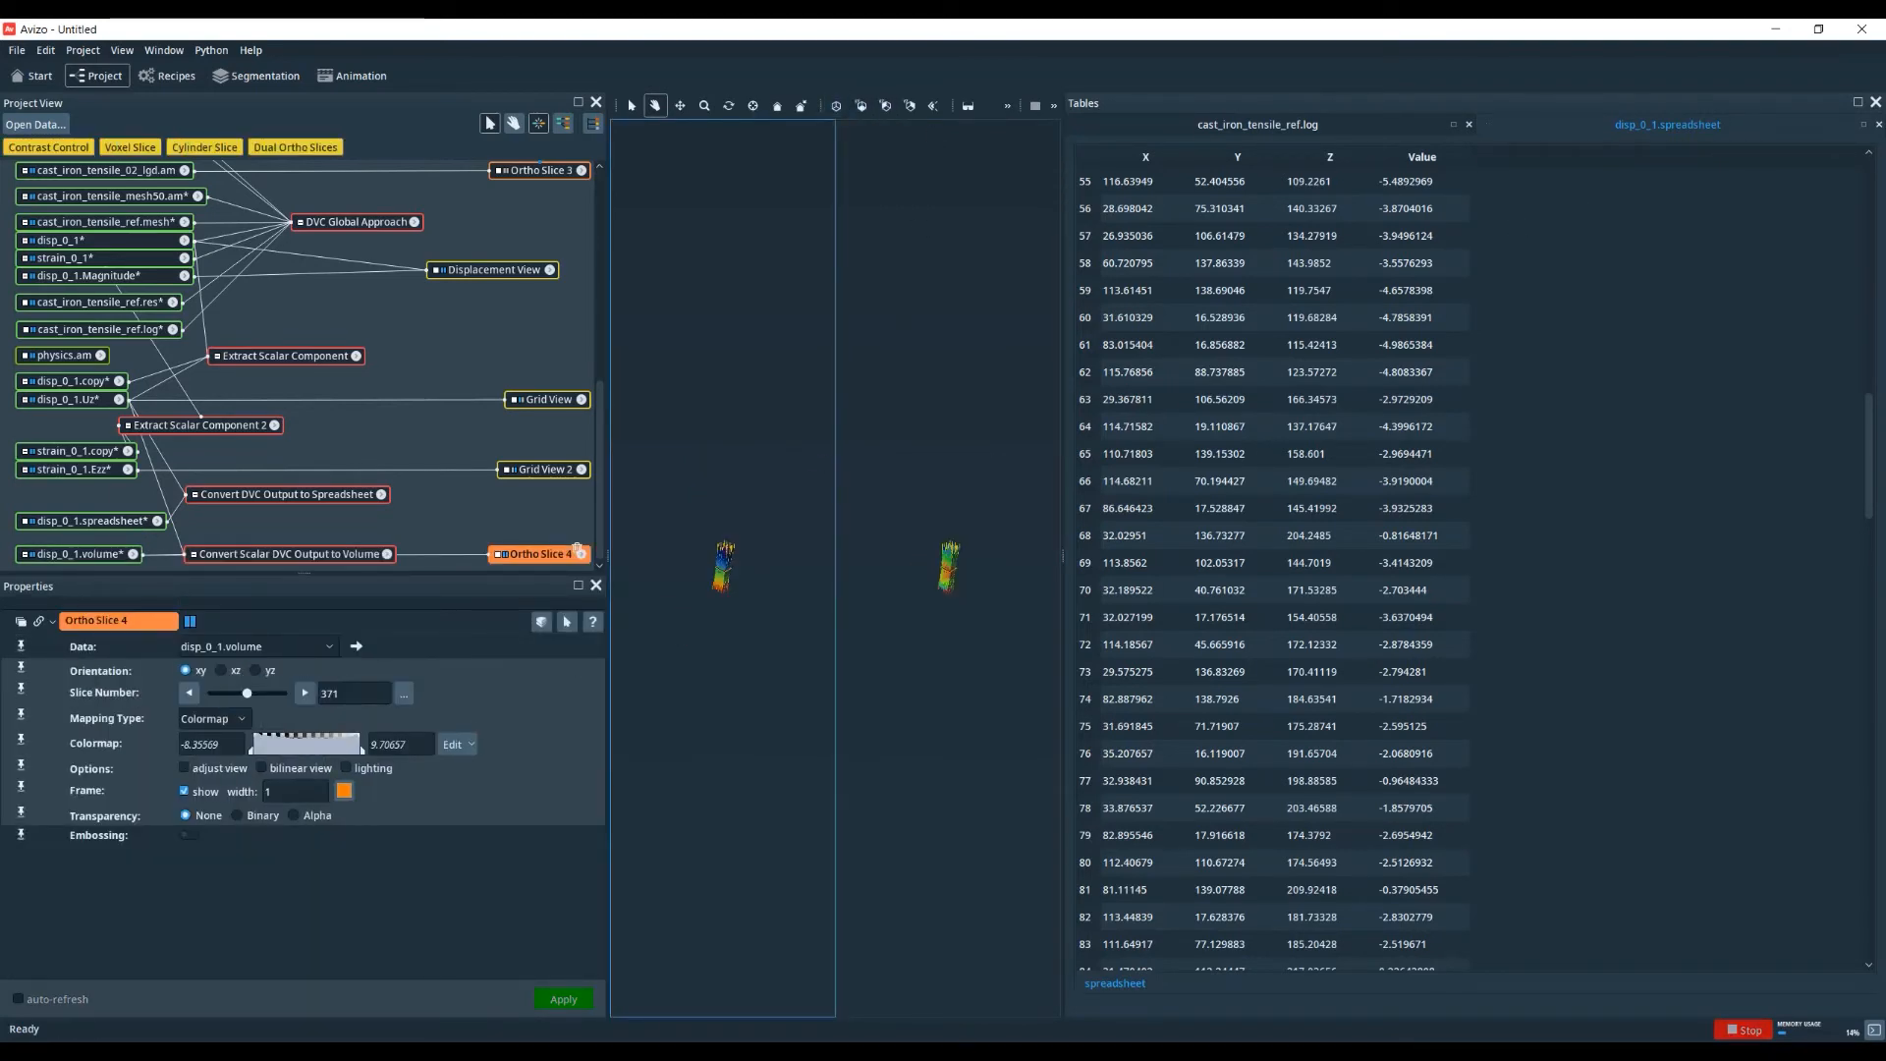
left_click(1875, 102)
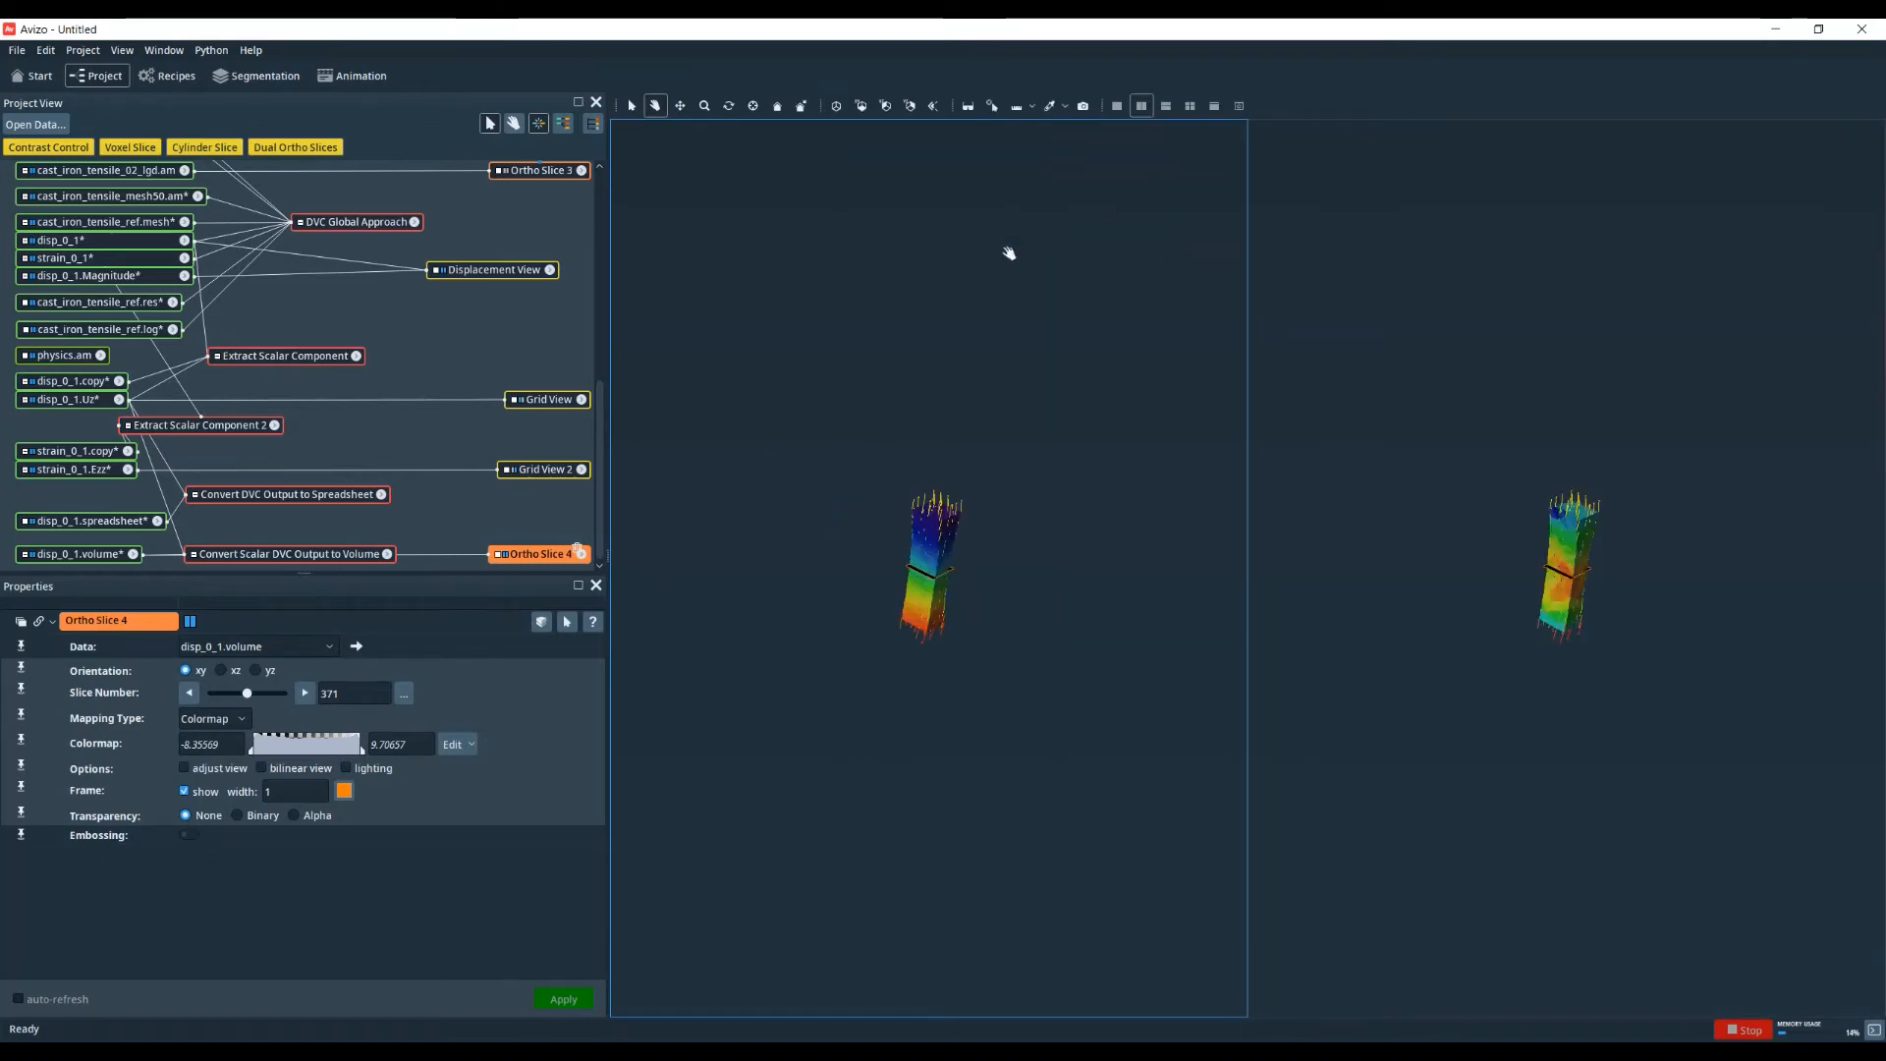
left_click(1117, 106)
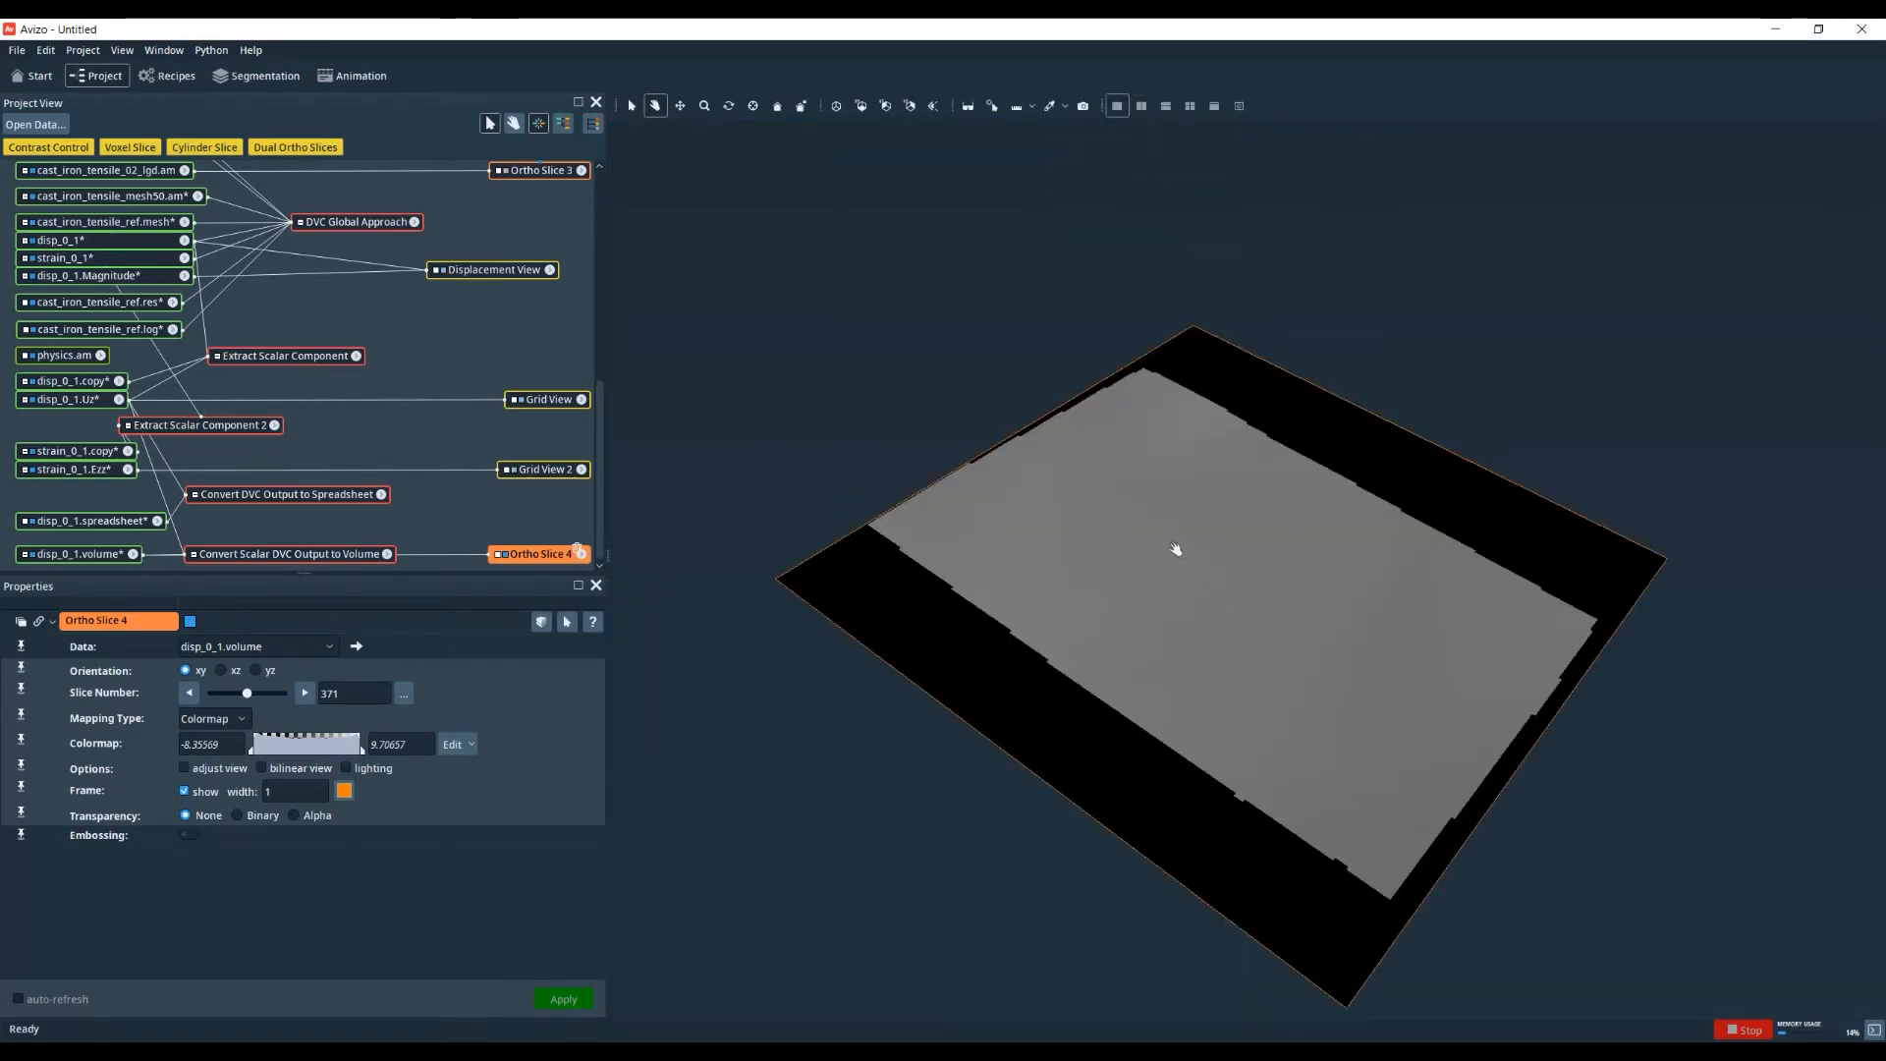
left_click_drag(1175, 548, 1209, 660)
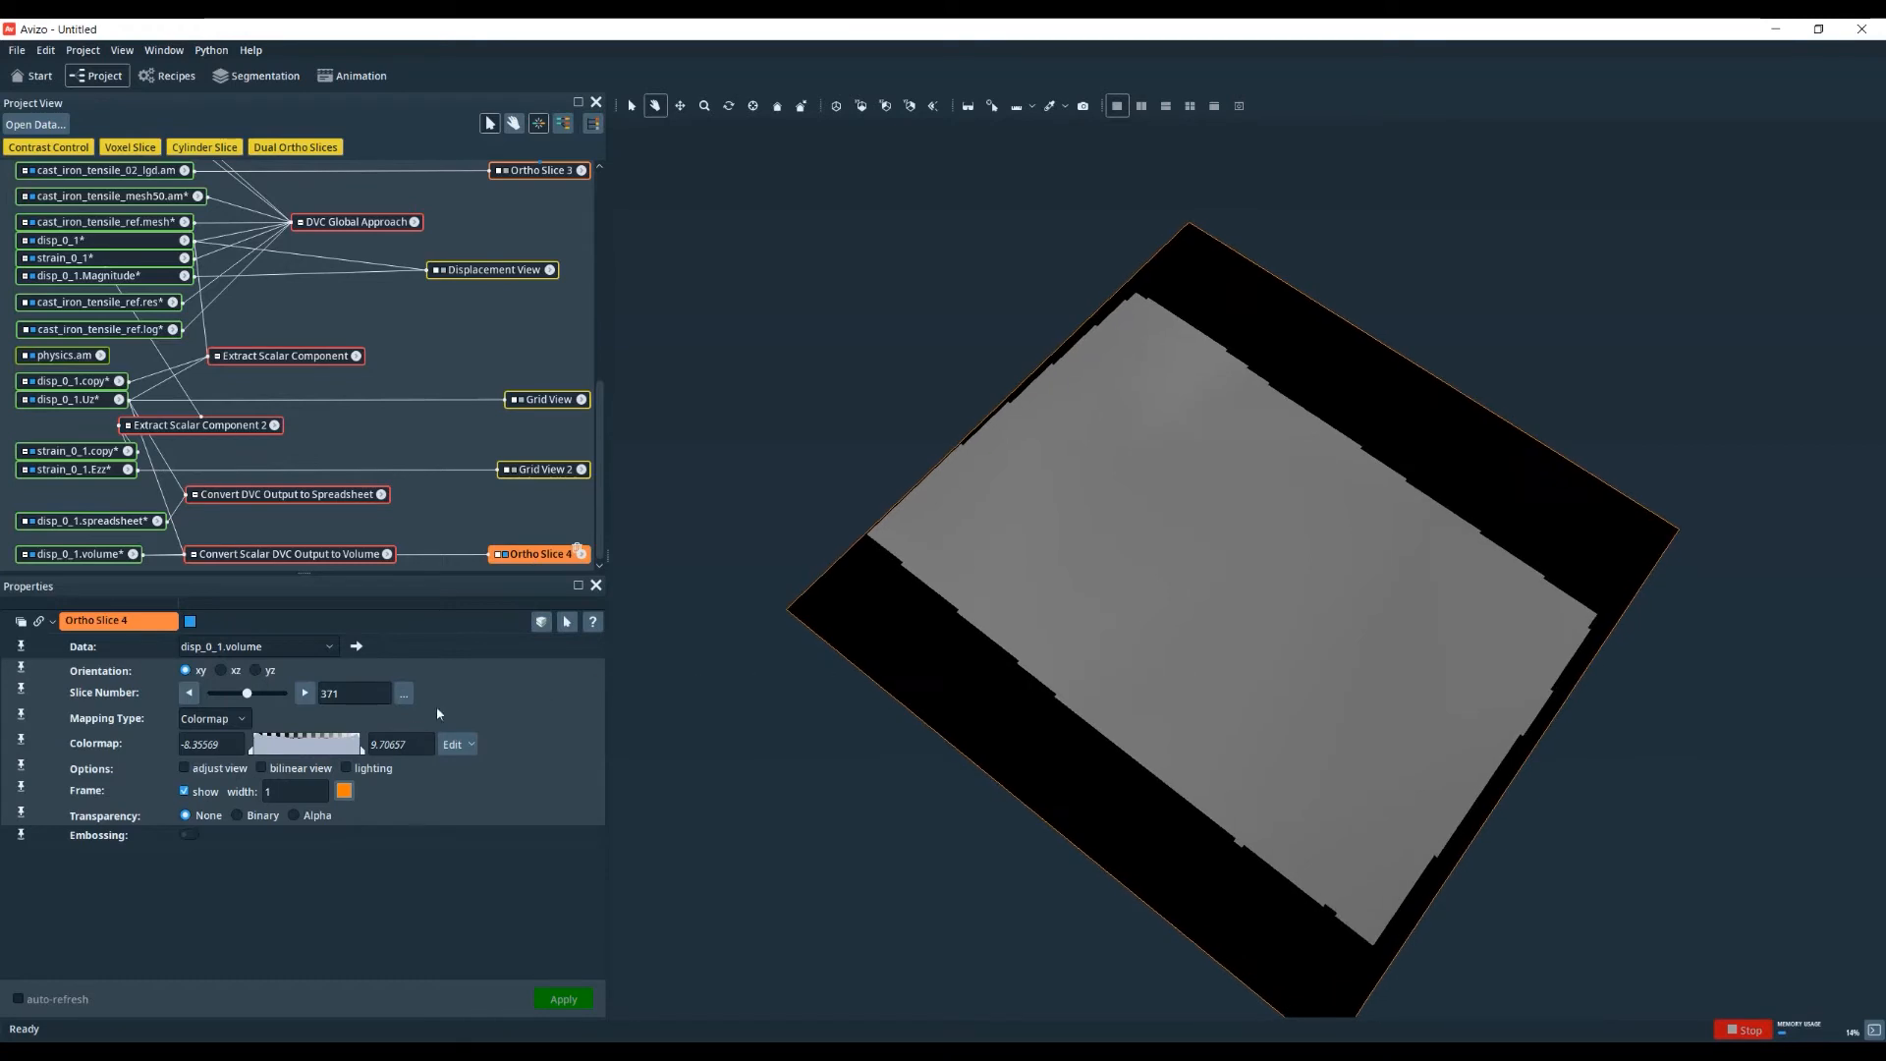
- Delete disp_0_1.volume and disp_0_1.spreadsheet together with their two conversion modules
left_click(106, 555)
key("Delete")
key("Return")
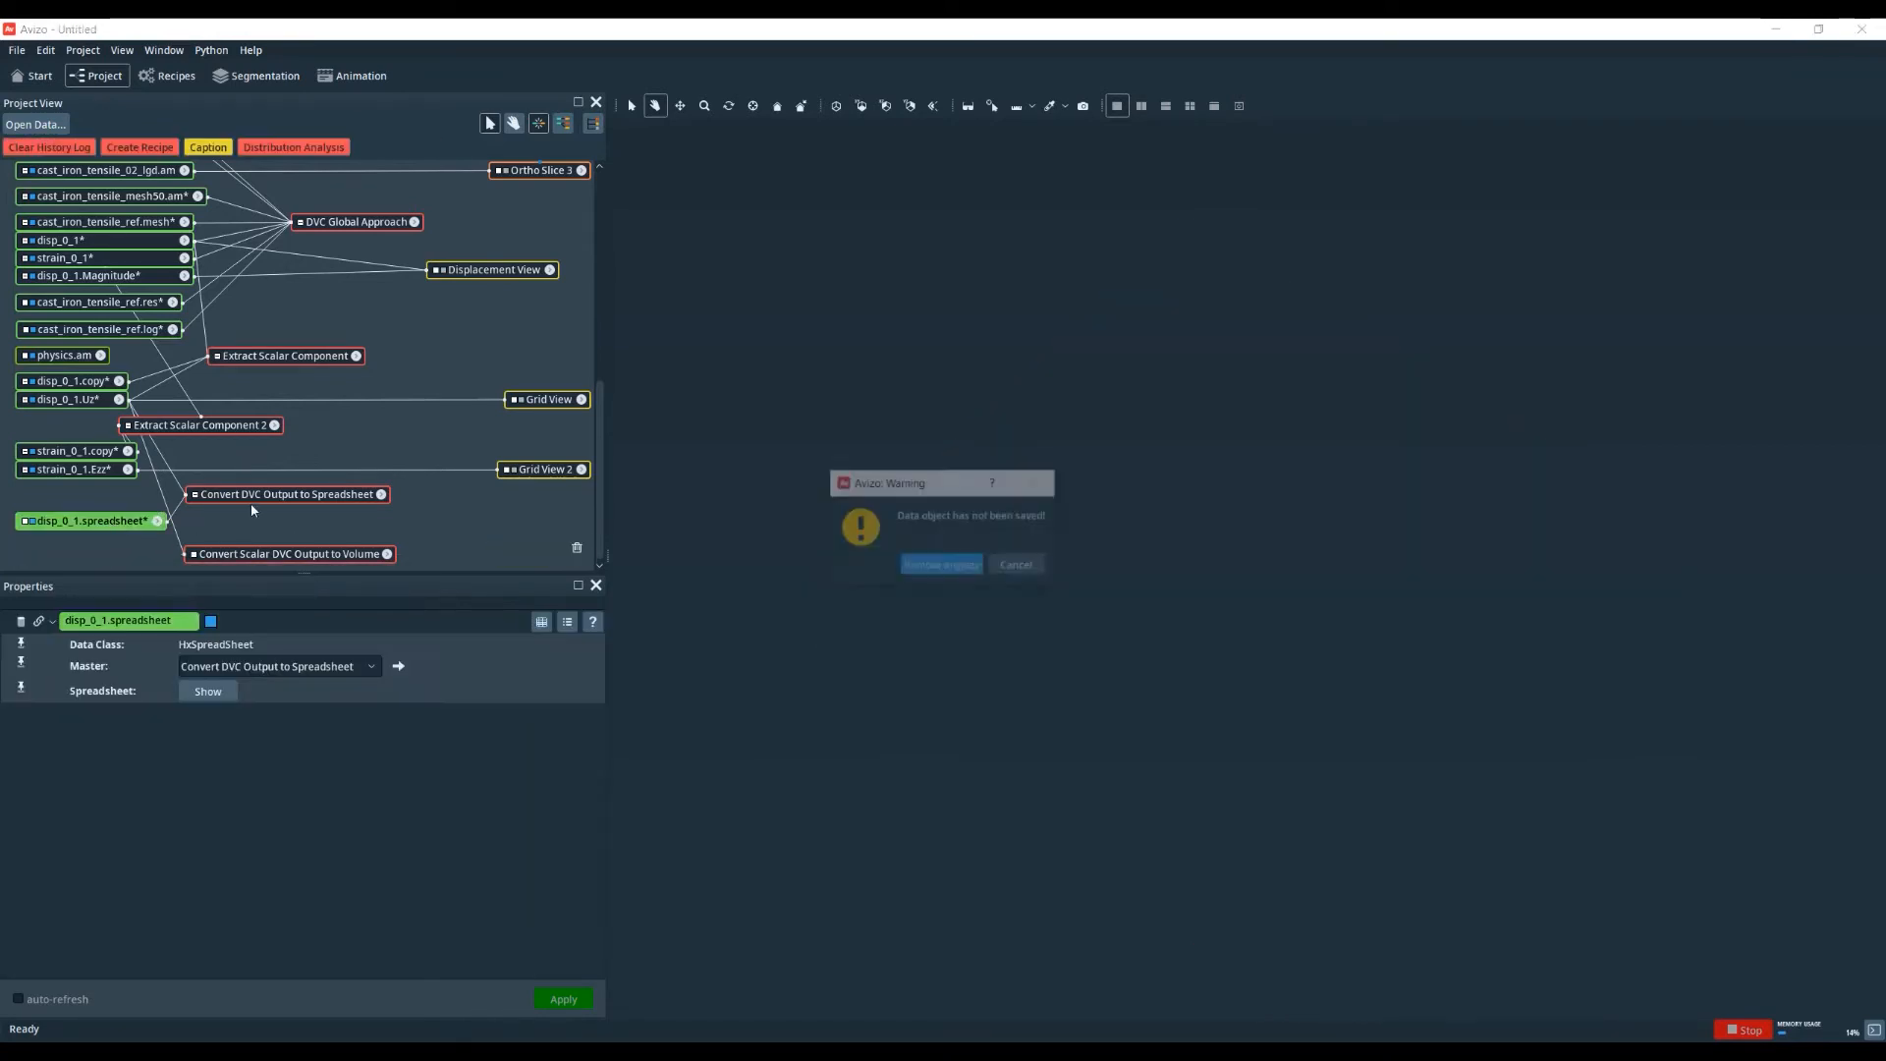
left_click(254, 496)
key("Delete")
left_click(270, 554)
key("Delete")
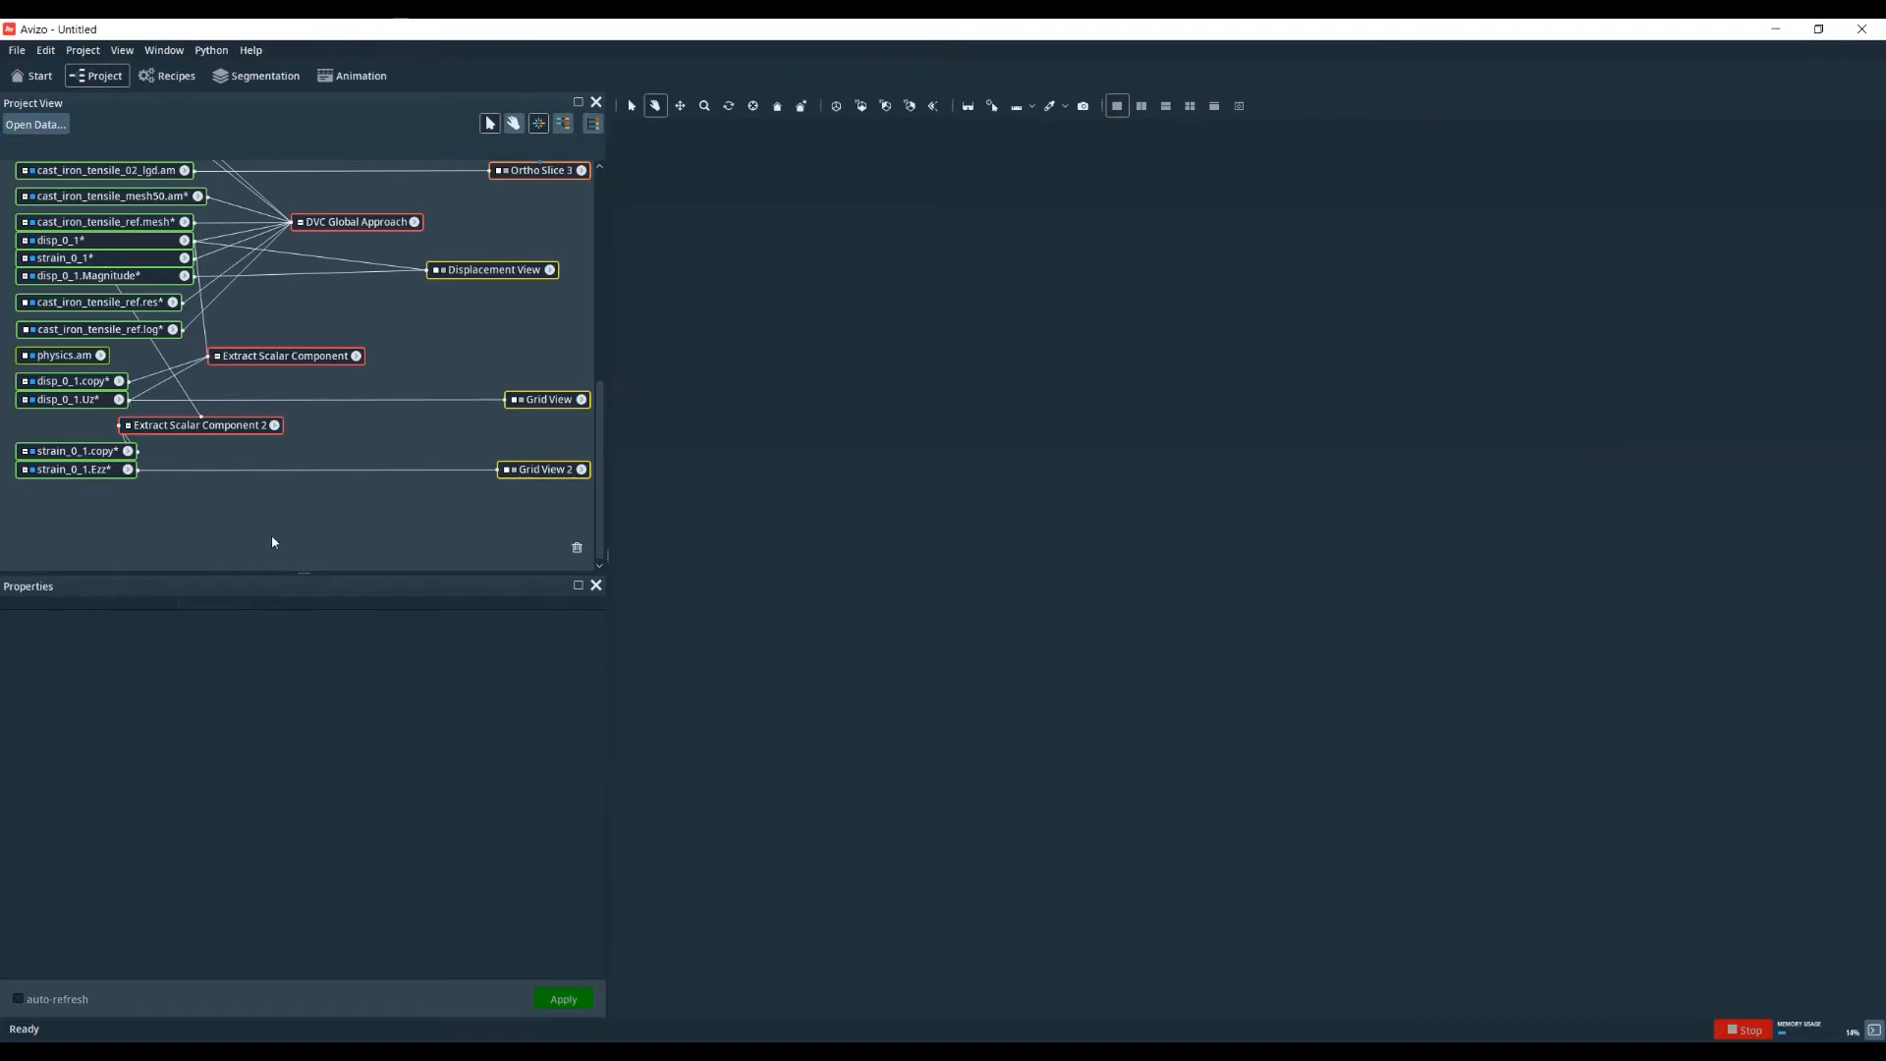
- Delete physics.am, the disp_0_1.Uz and strain_0_1.Ezz components, their copies, both Extract Scalar Component modules and both grid views
left_click(72, 517)
key("Delete")
key("Return")
key("Delete")
key("Delete")
left_click(88, 448)
key("Delete")
key("Return")
right_click(69, 426)
left_click(110, 436)
left_click(116, 454)
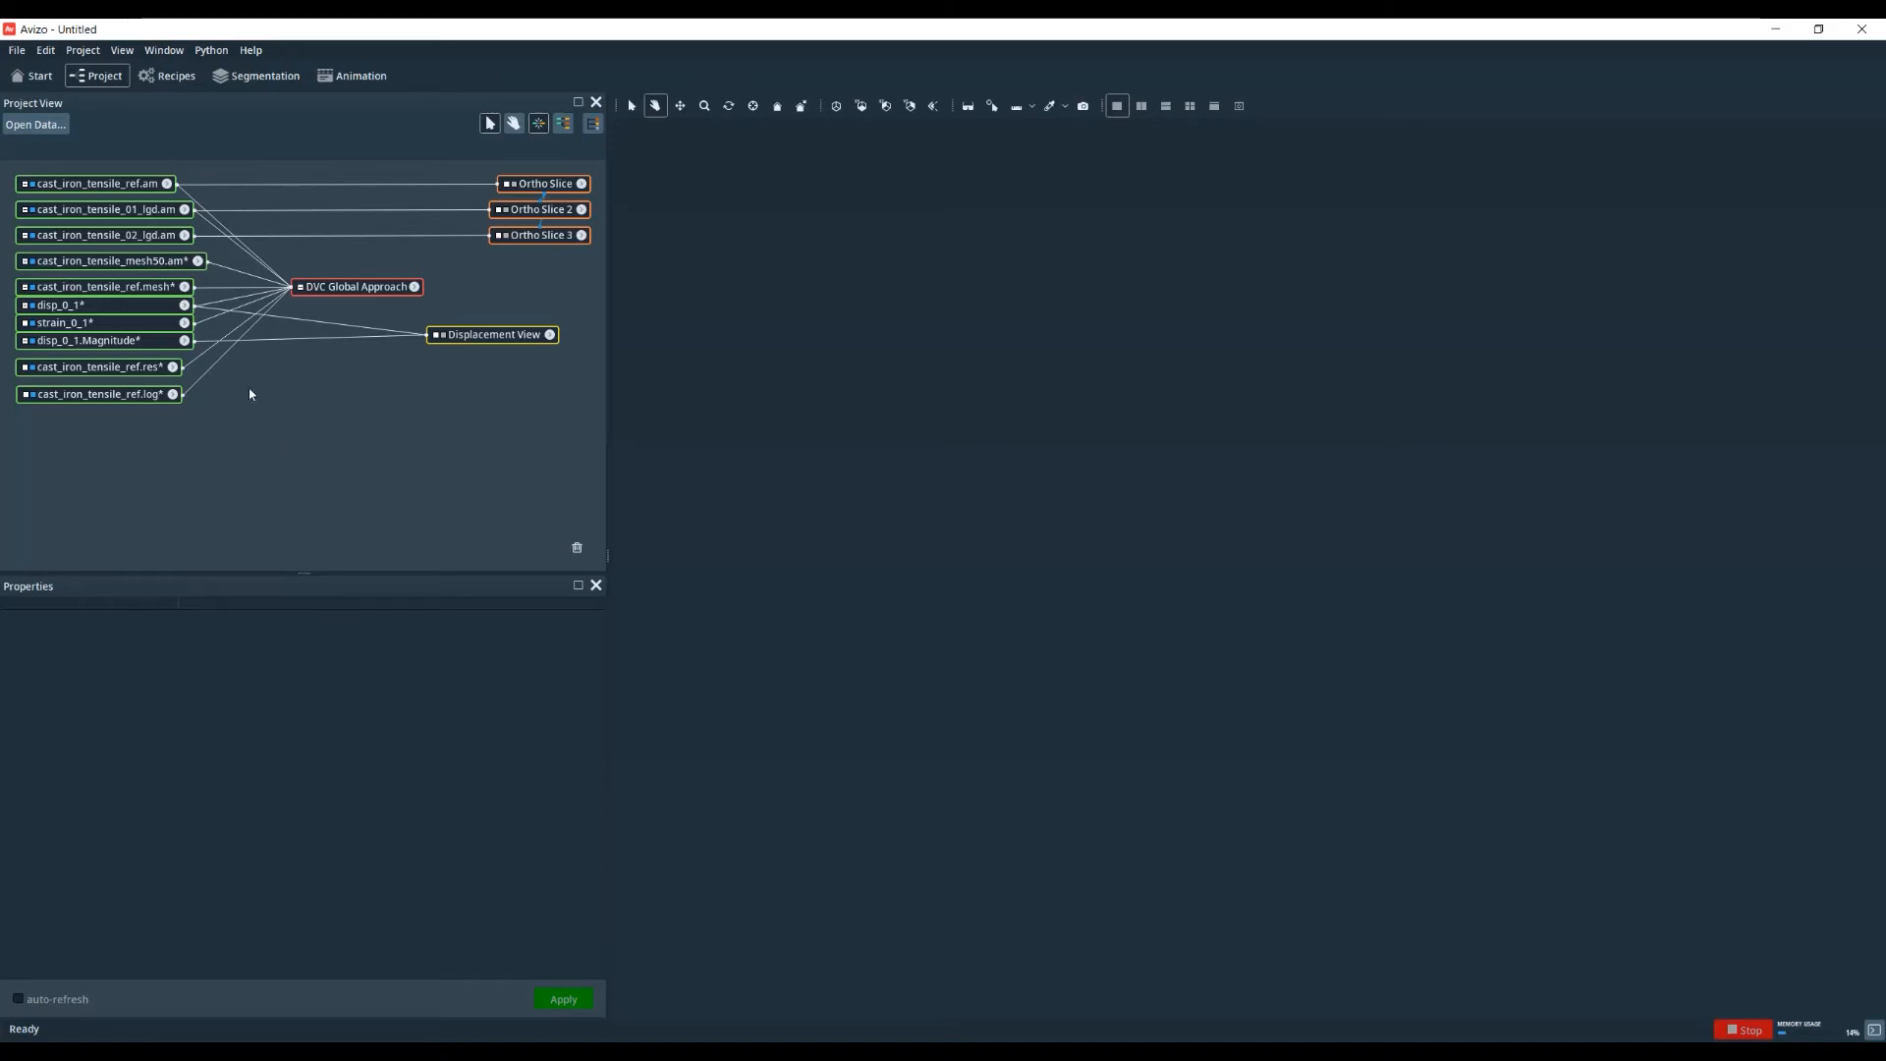
- Run Apply Deformation on cast_iron_tensile_mesh50.am with disp_0_1 as the vector field
left_click(134, 262)
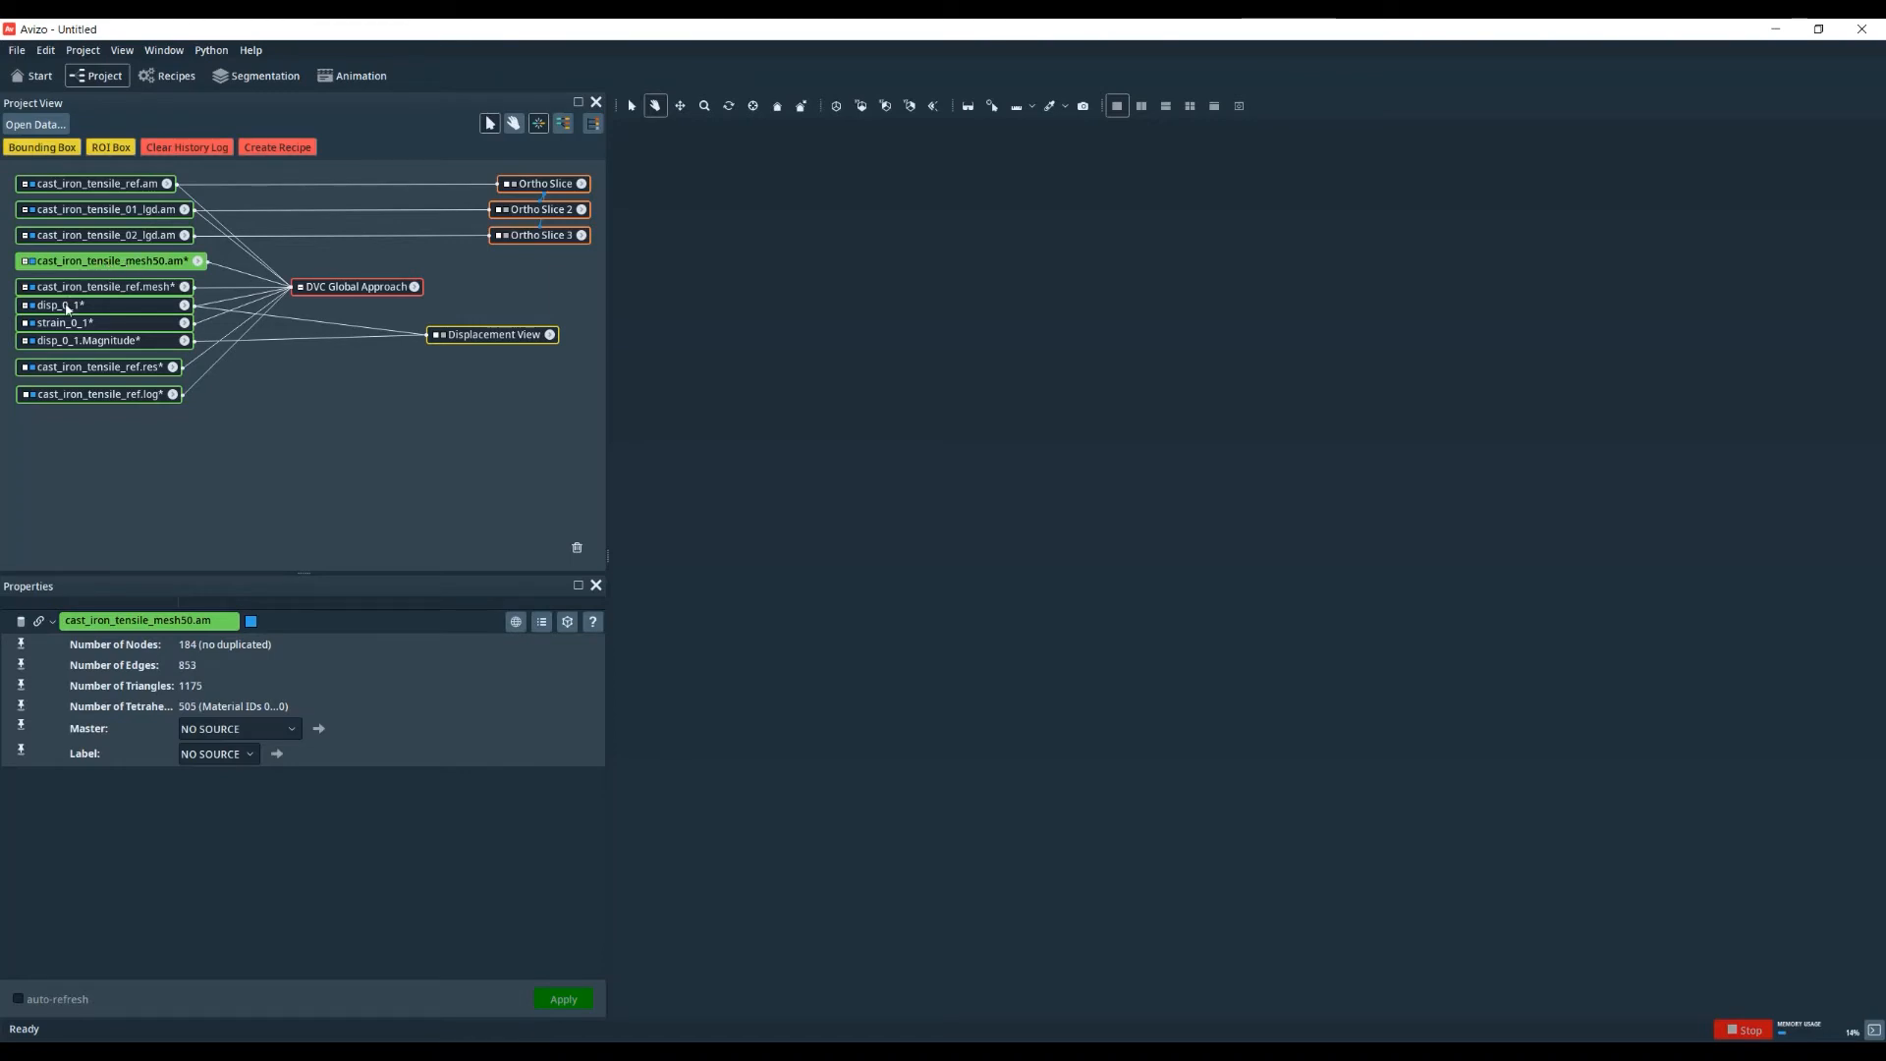
left_click(69, 305)
left_click(99, 262)
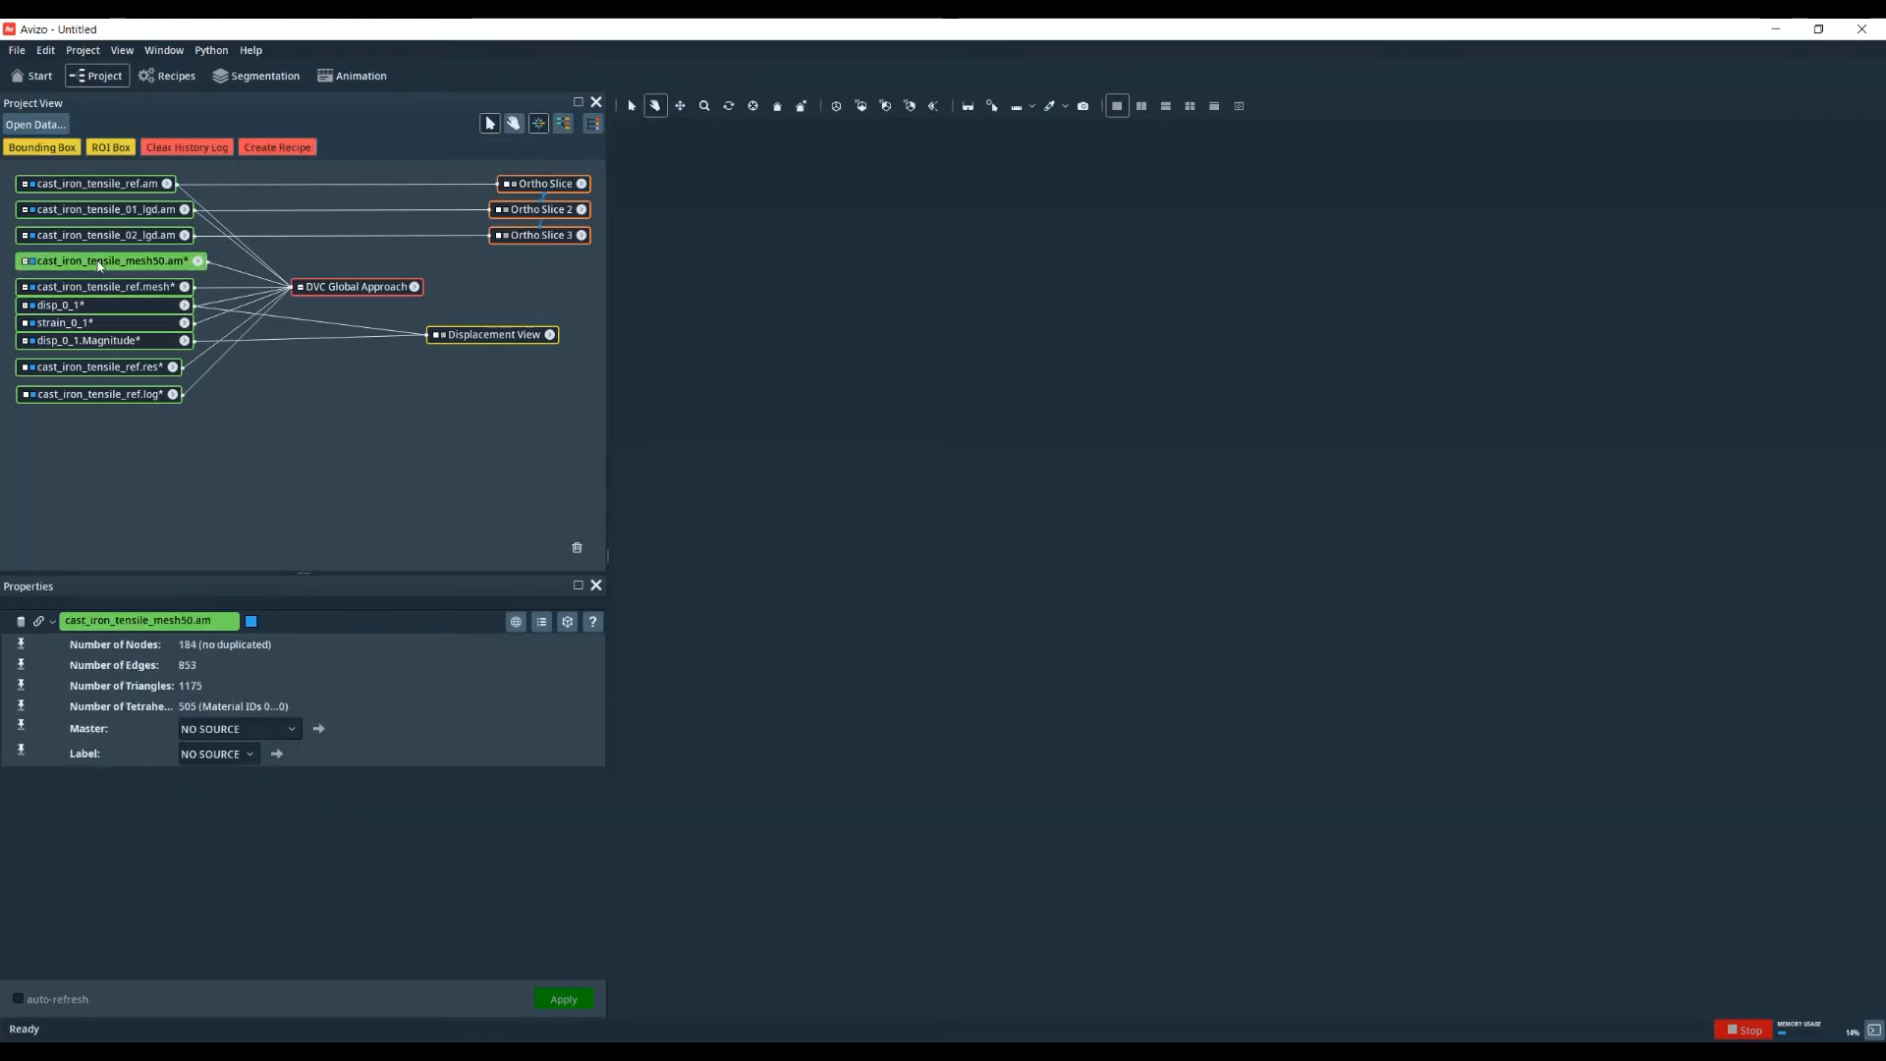
right_click(142, 263)
type("apply")
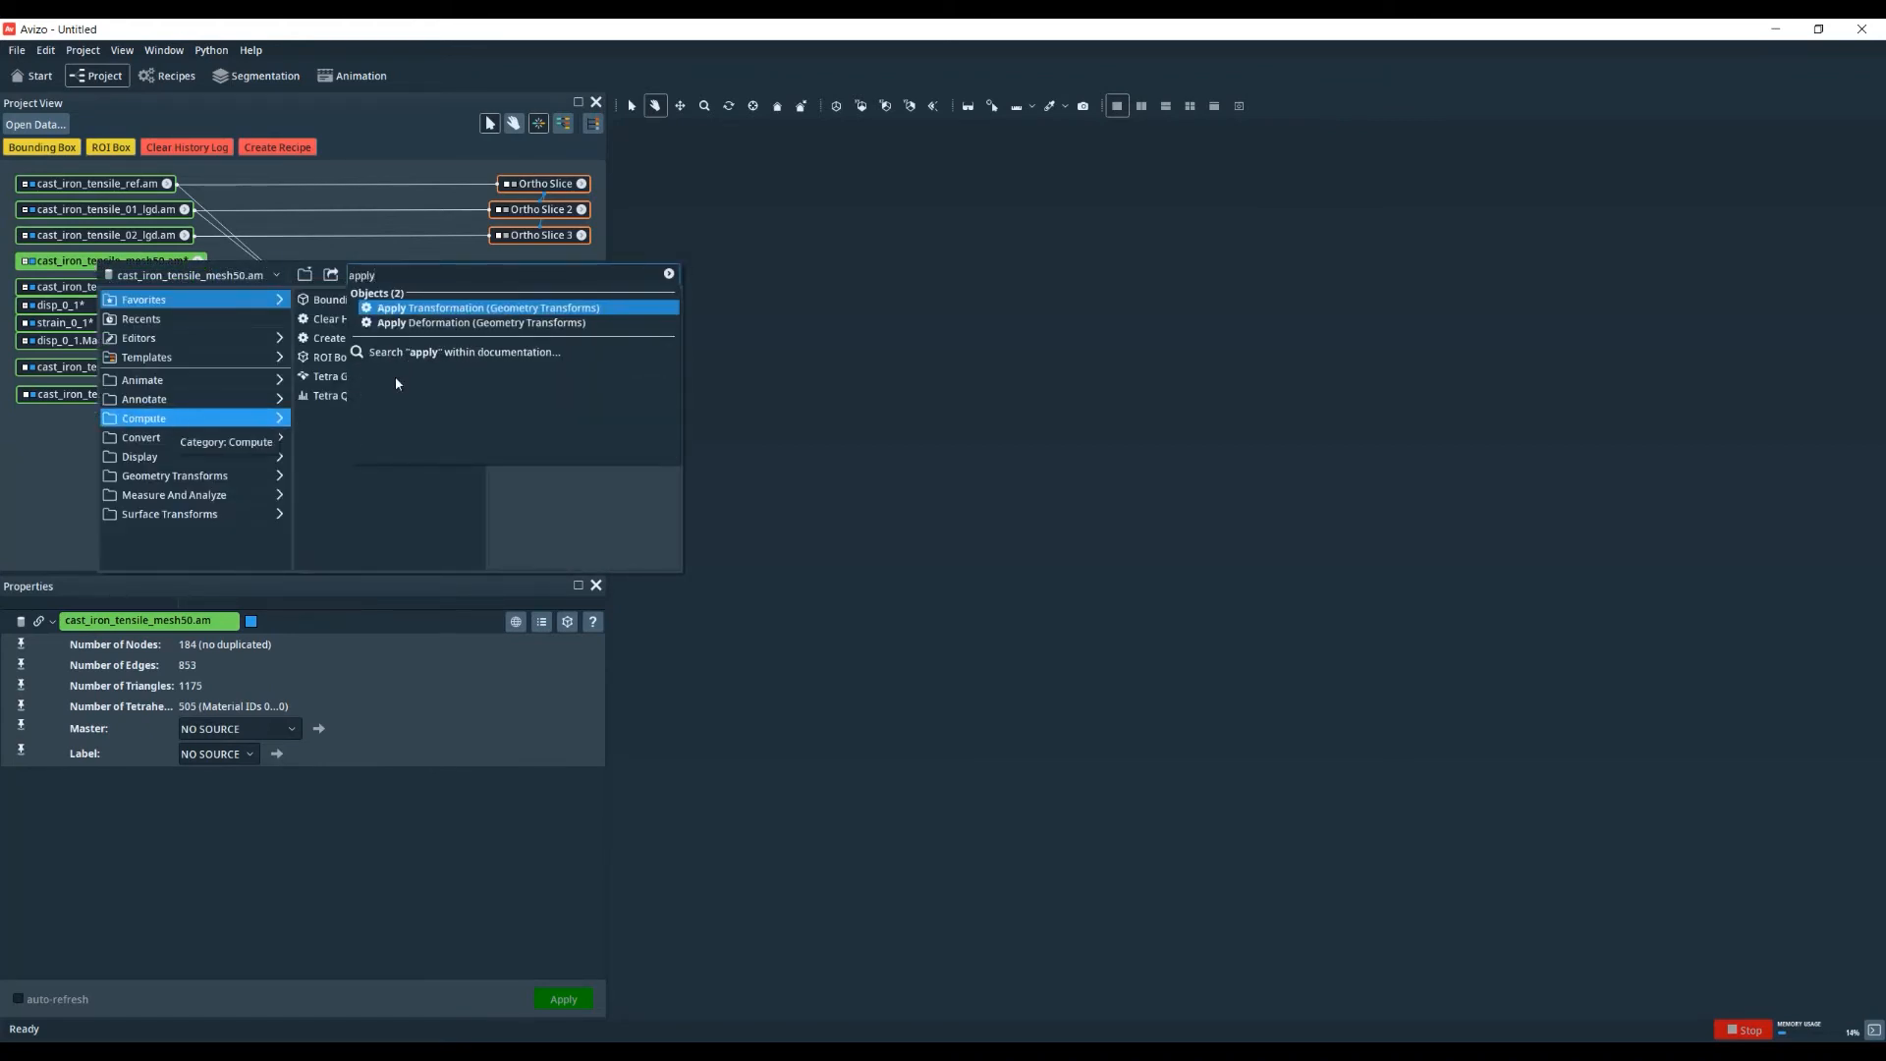
left_click(462, 323)
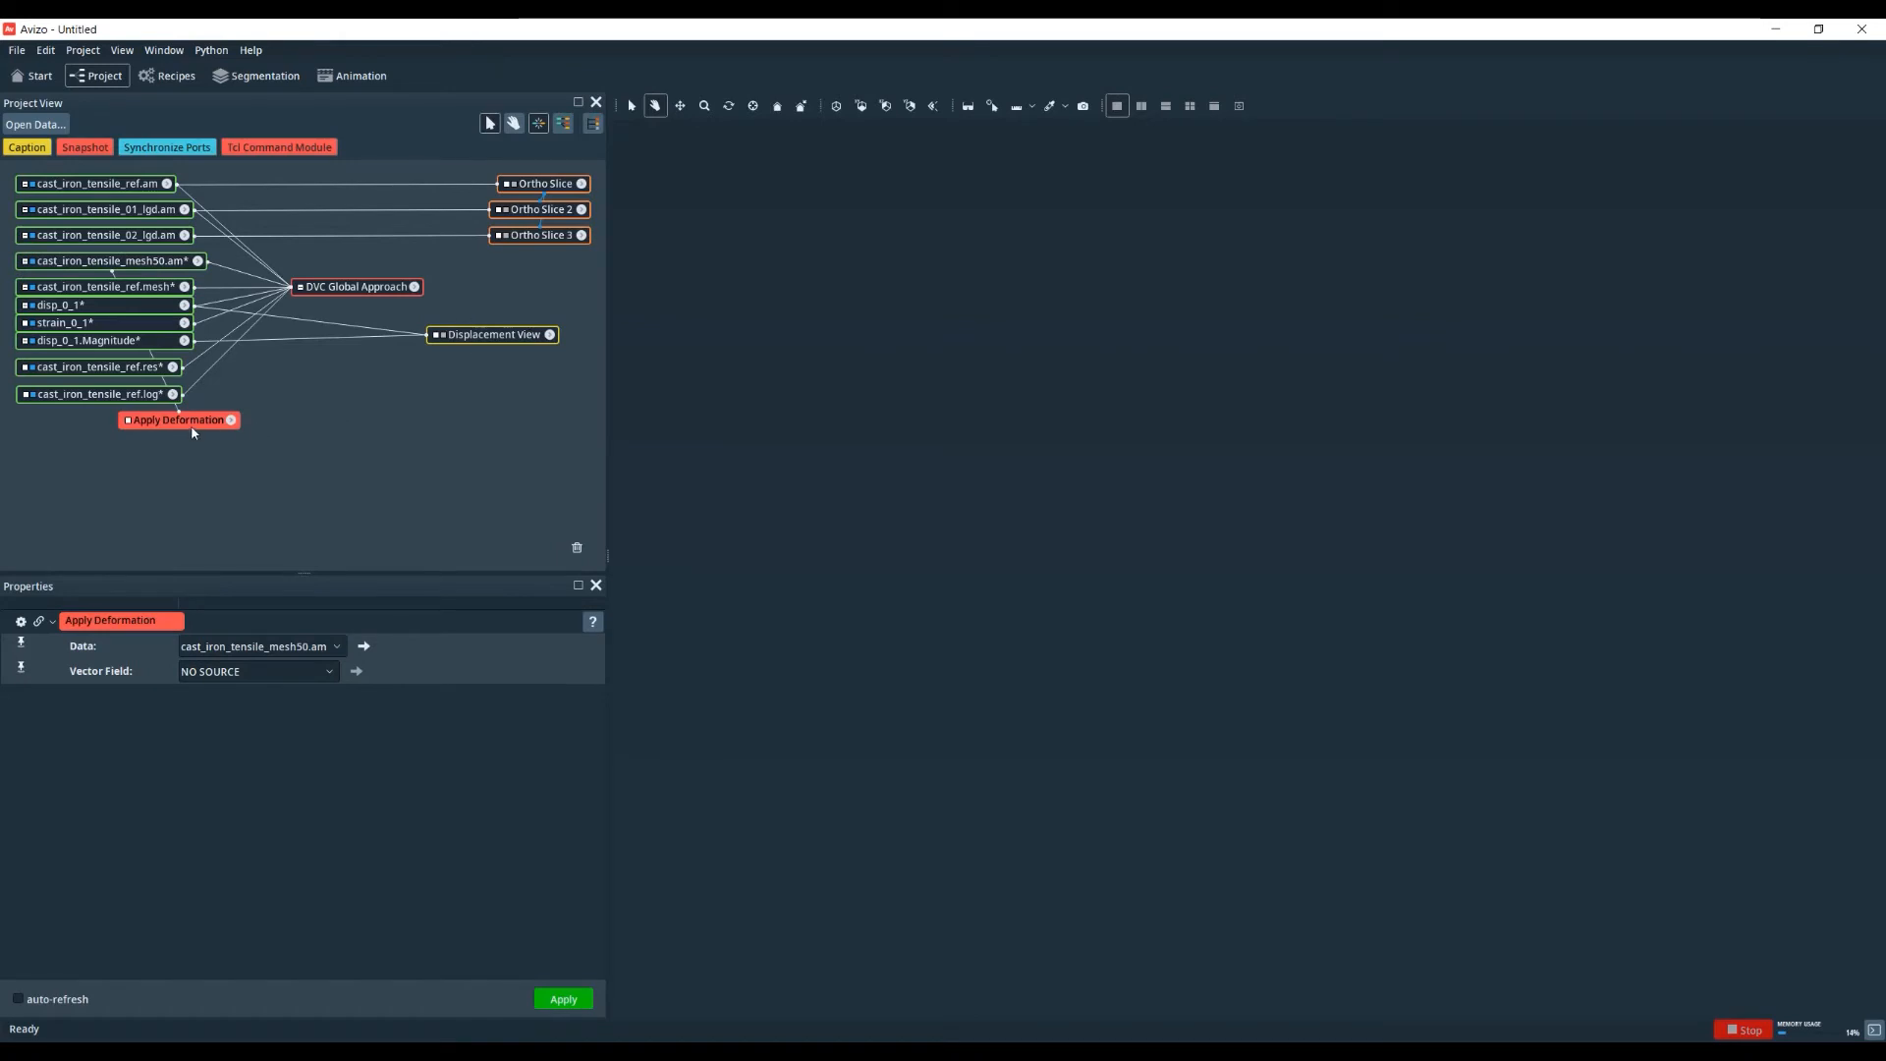
left_click(253, 672)
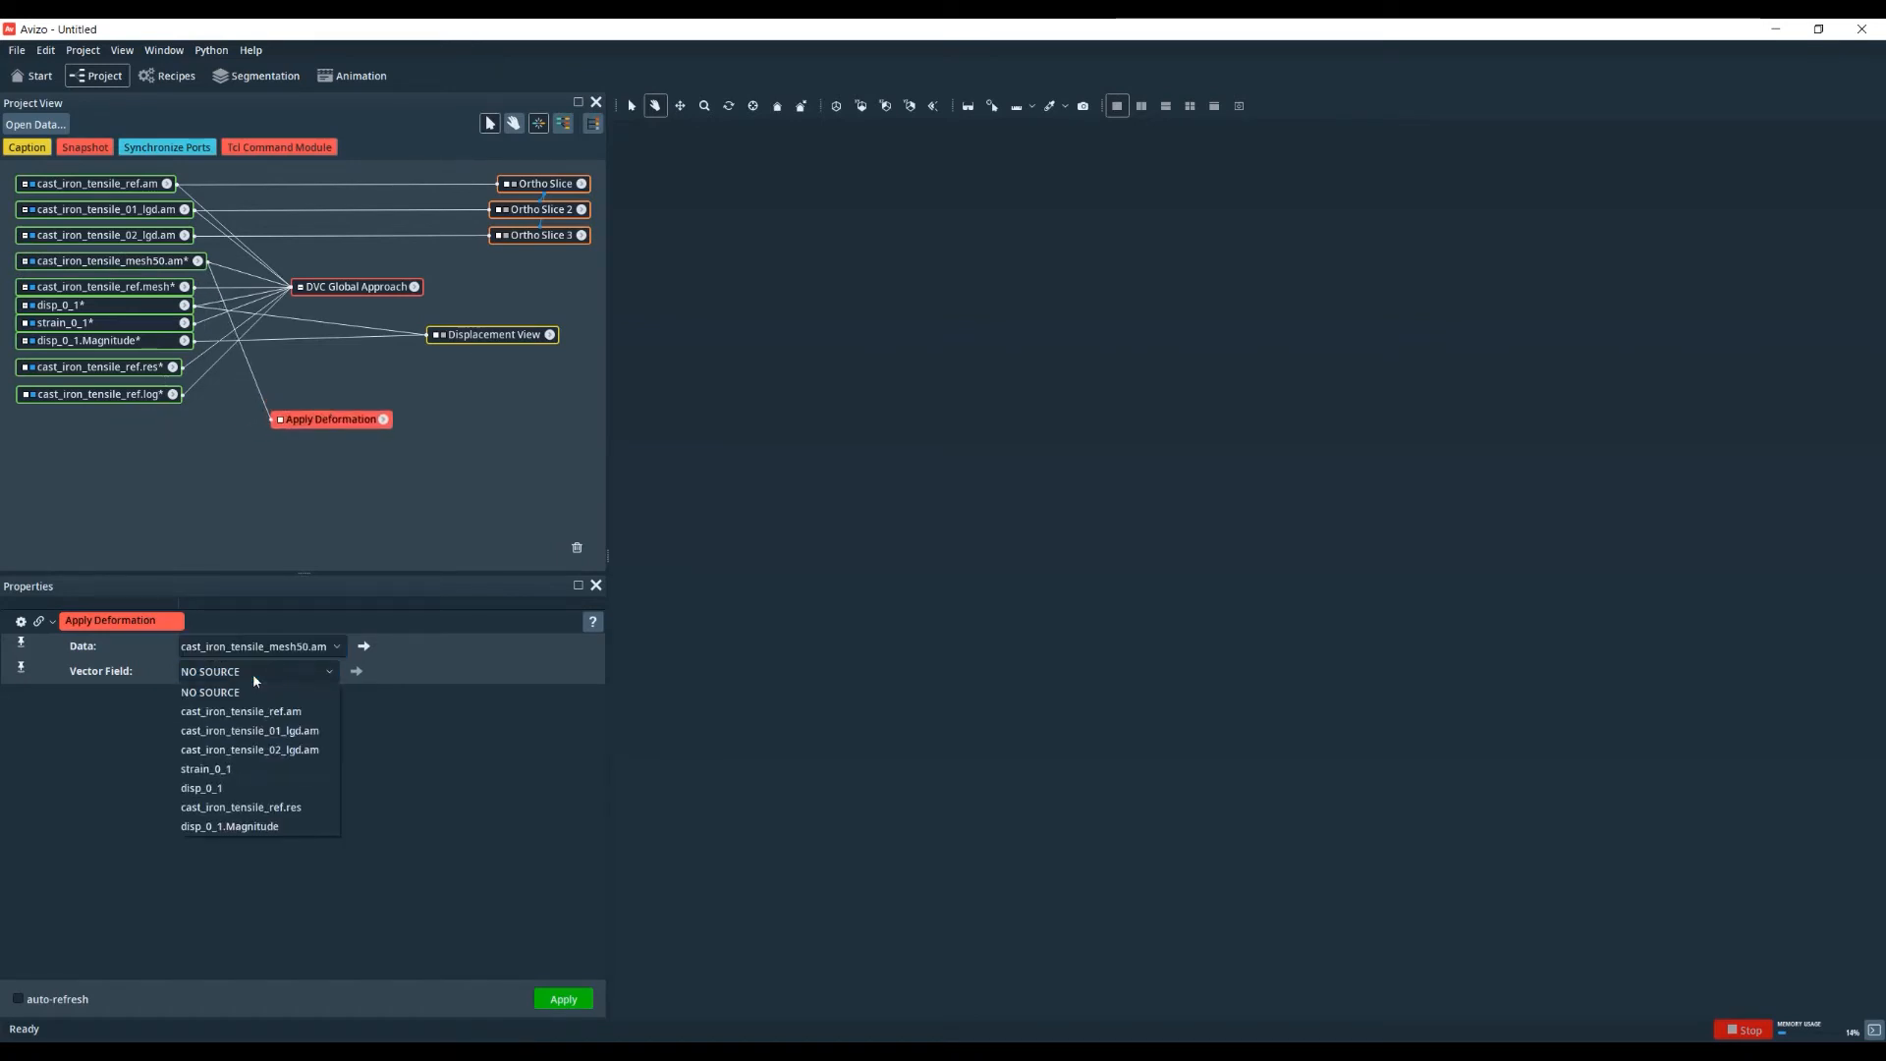
left_click(224, 788)
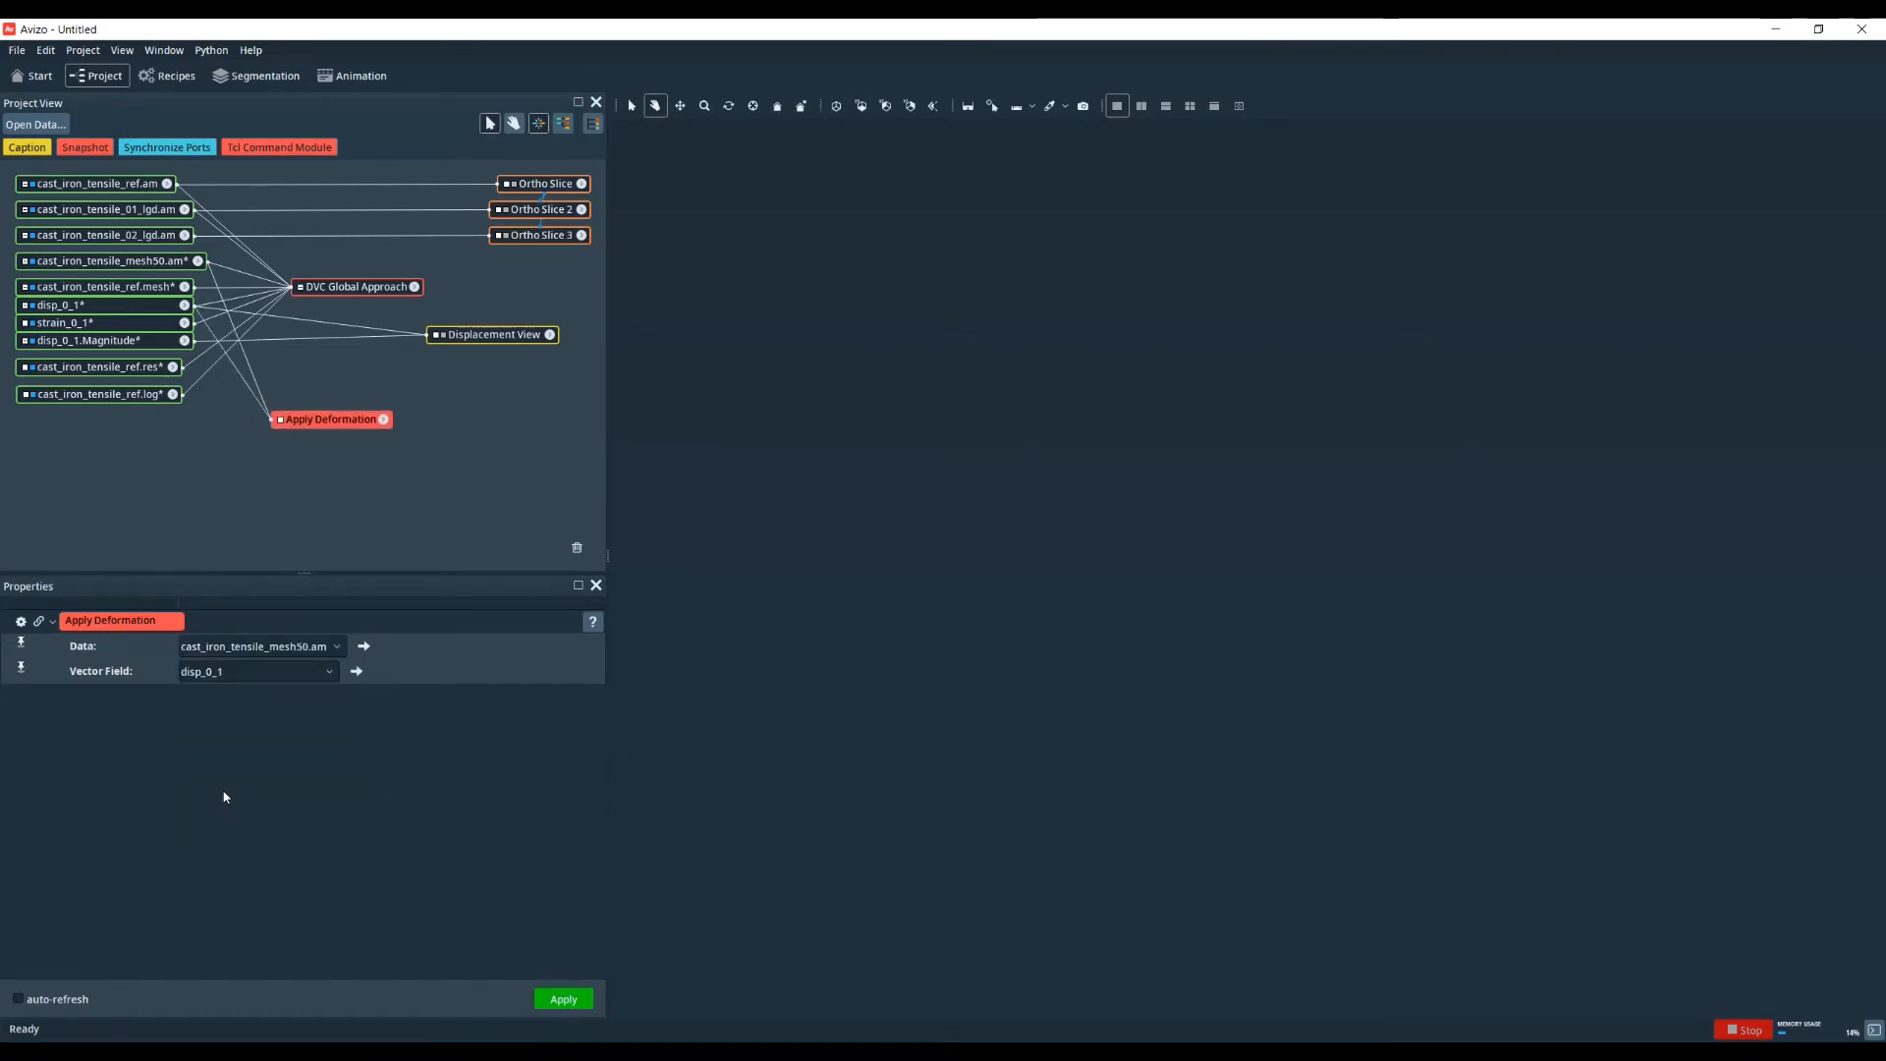
left_click(546, 999)
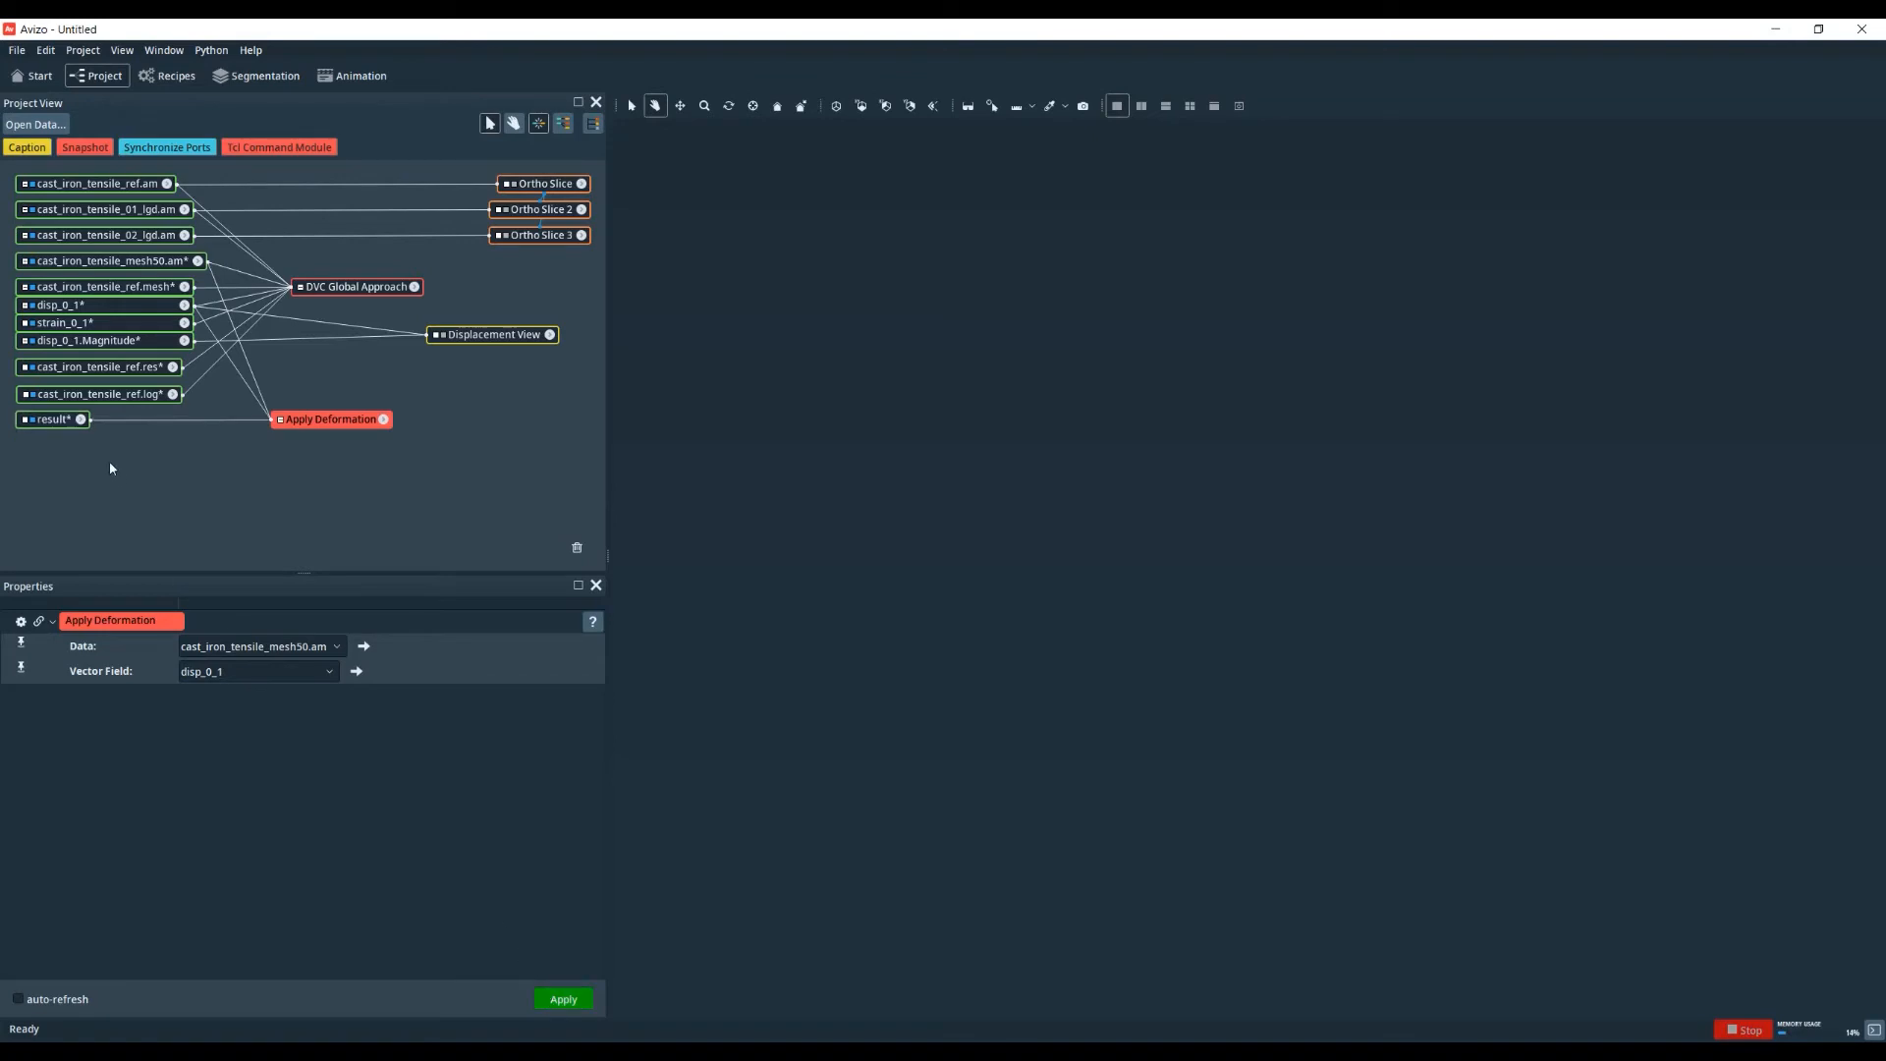
- Rename the deformation result as mesh_deformed
left_click(51, 419)
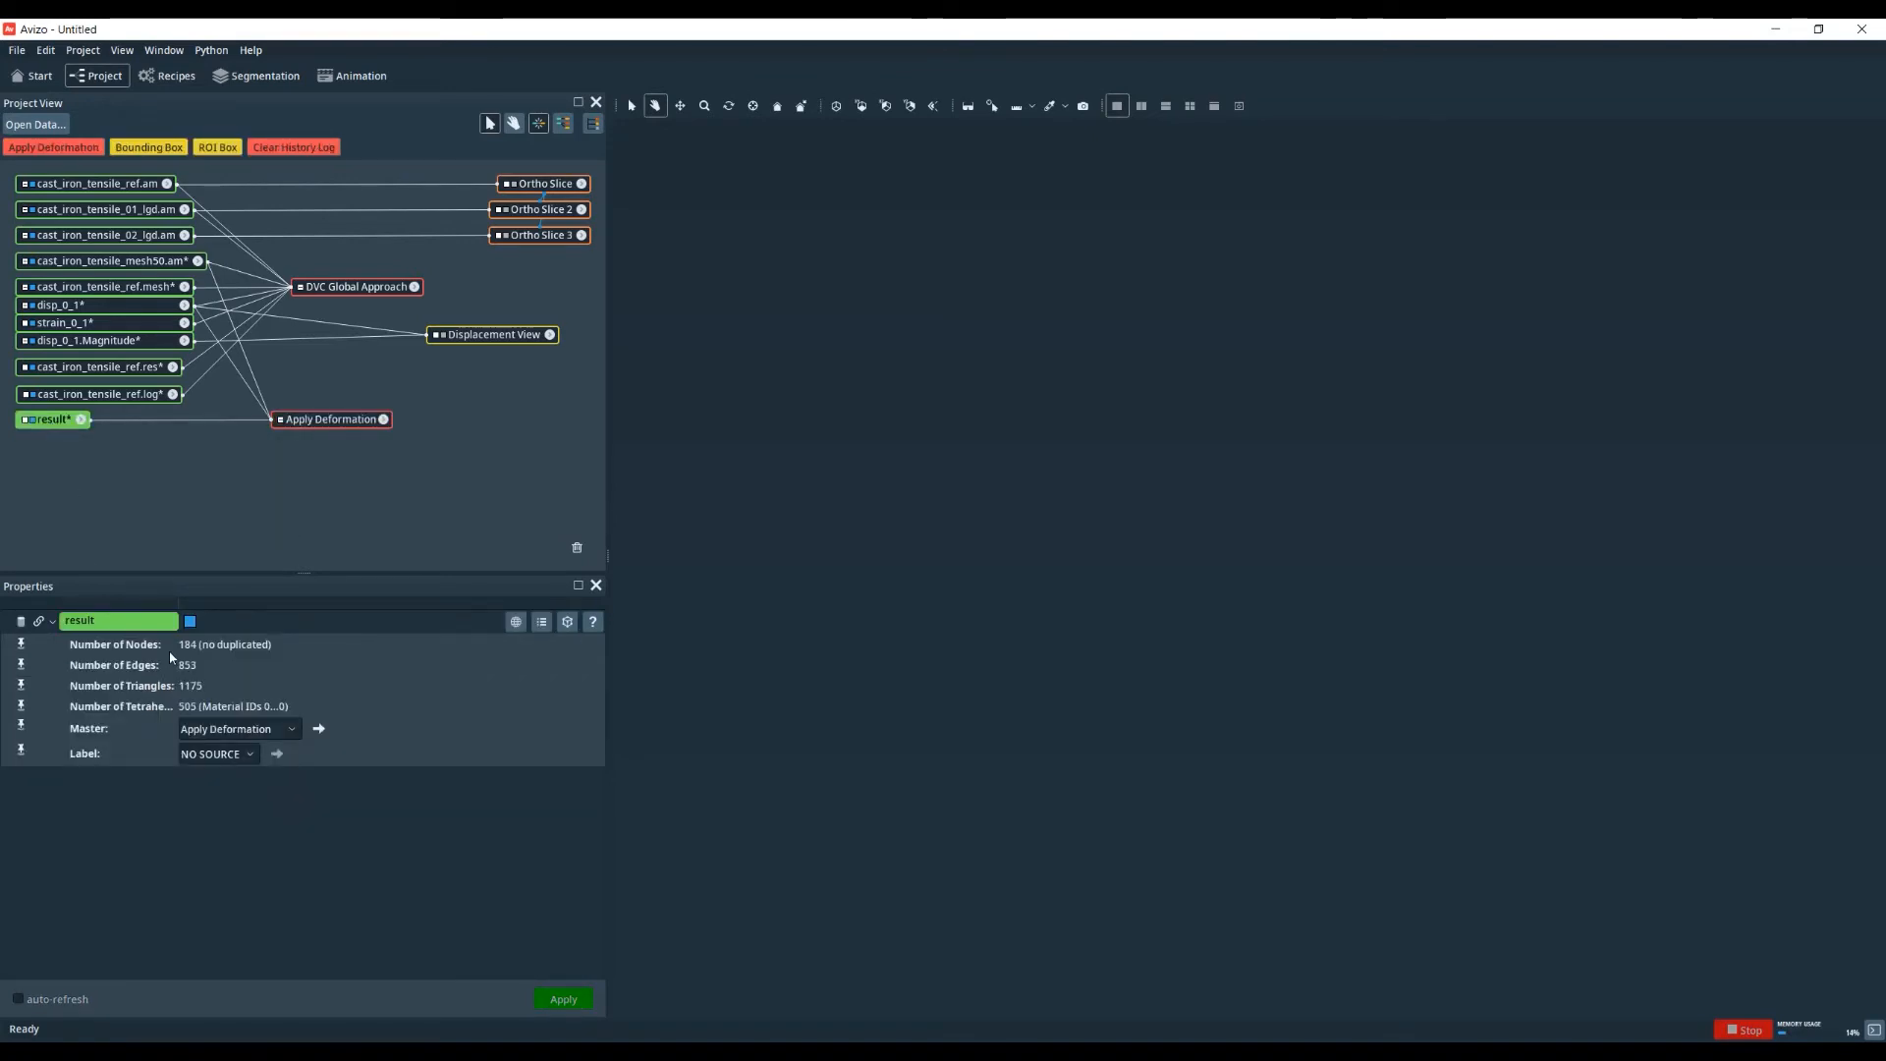
right_click(46, 427)
left_click(111, 522)
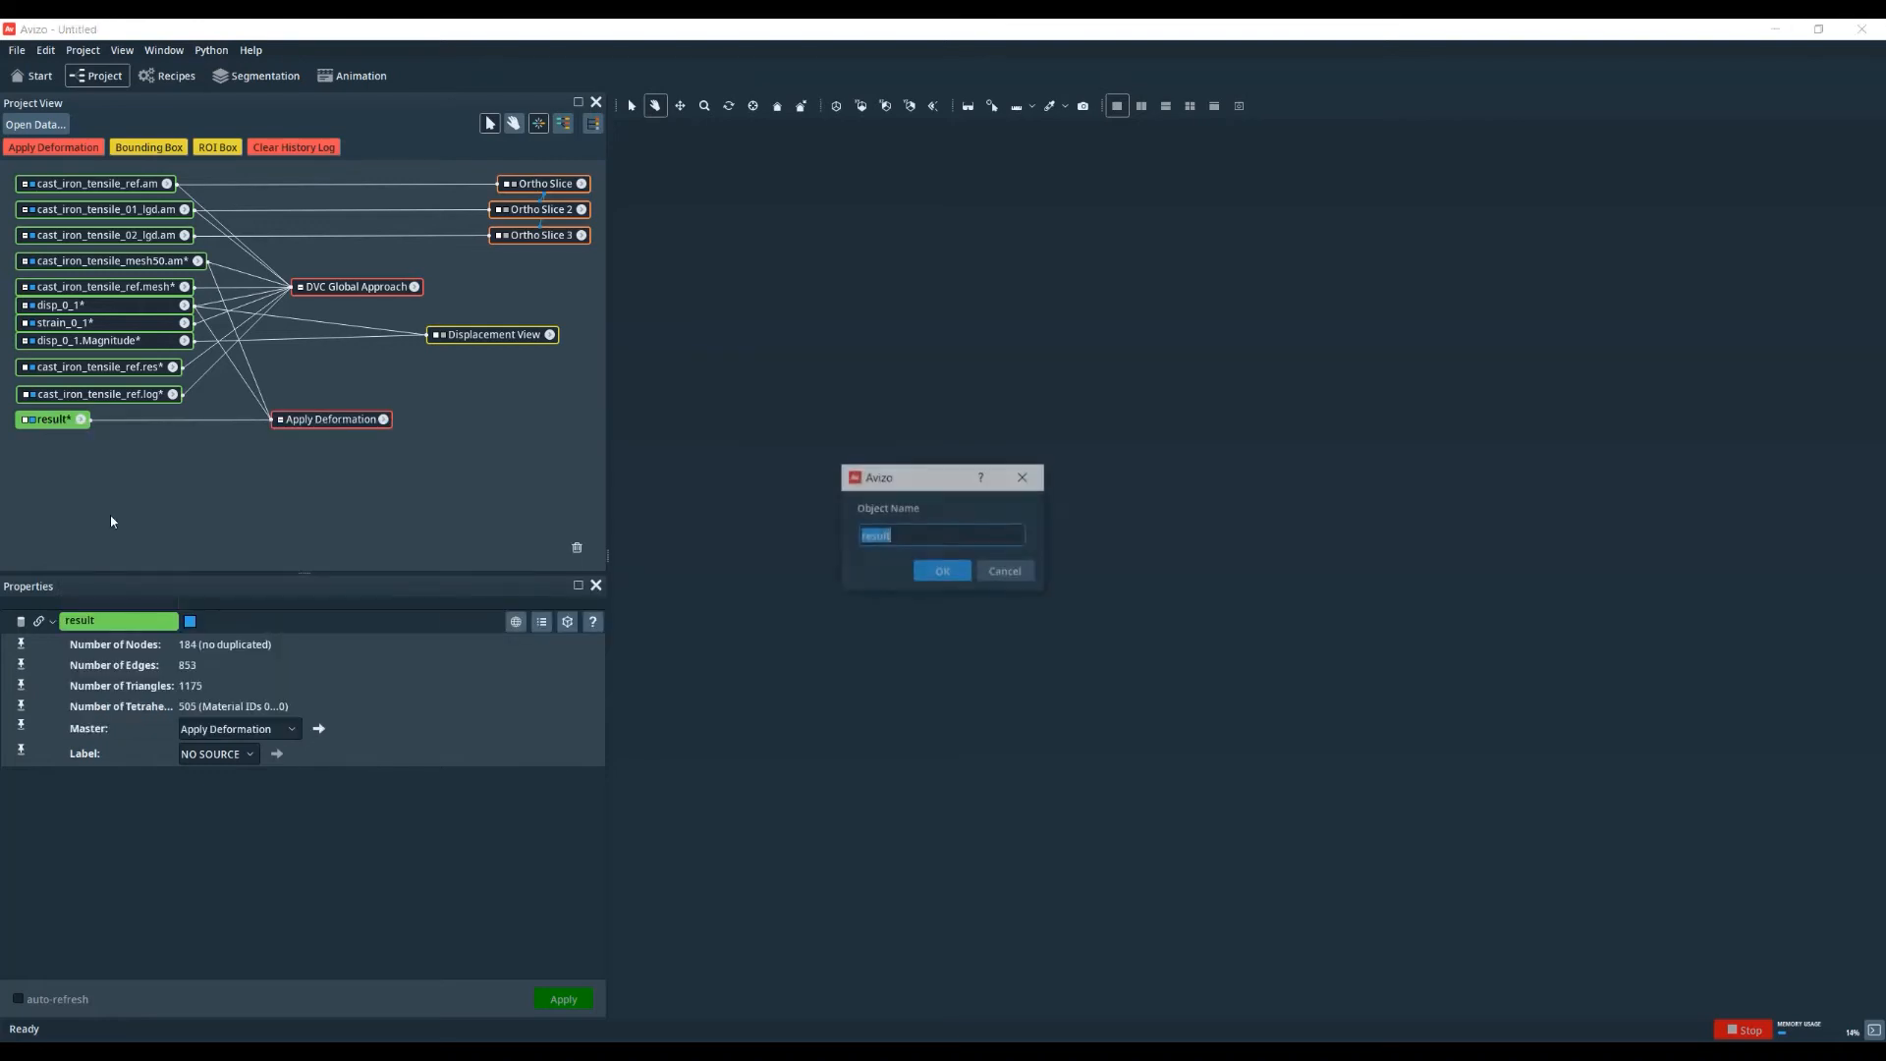
type("mesh_deformed")
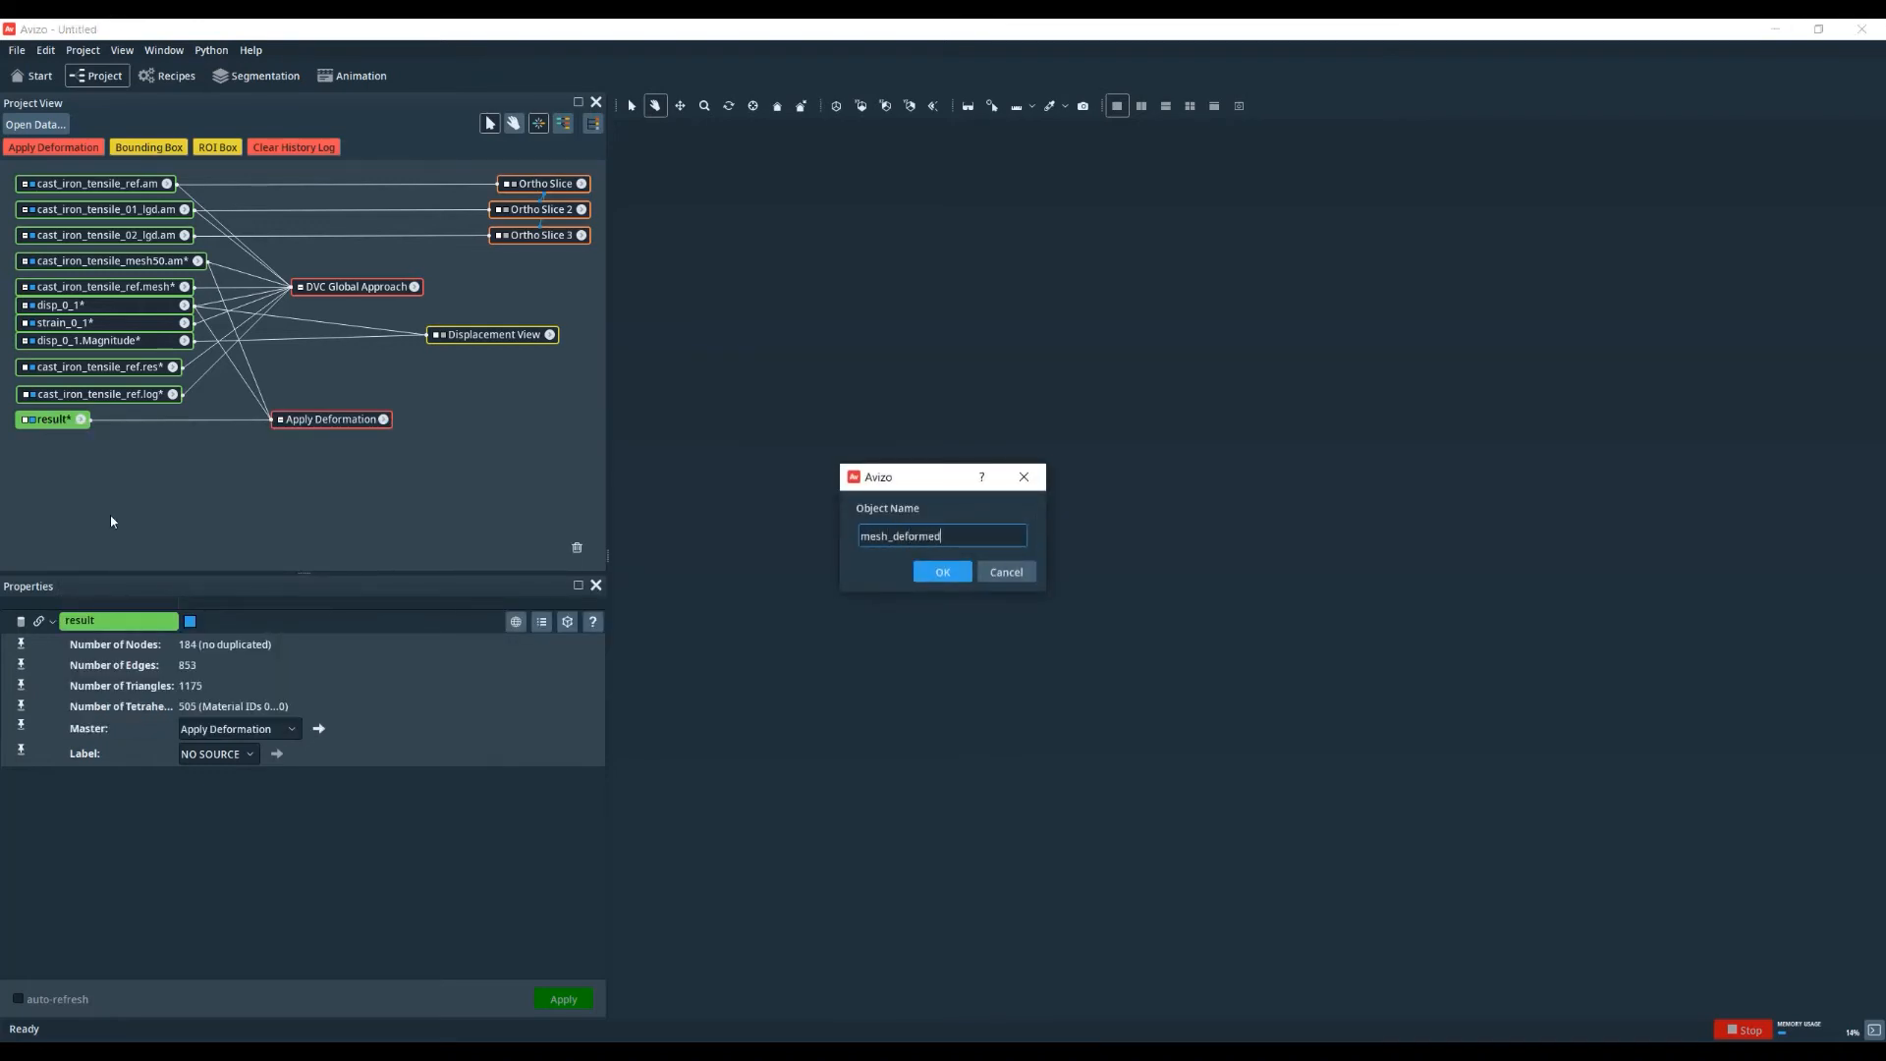
key("Return")
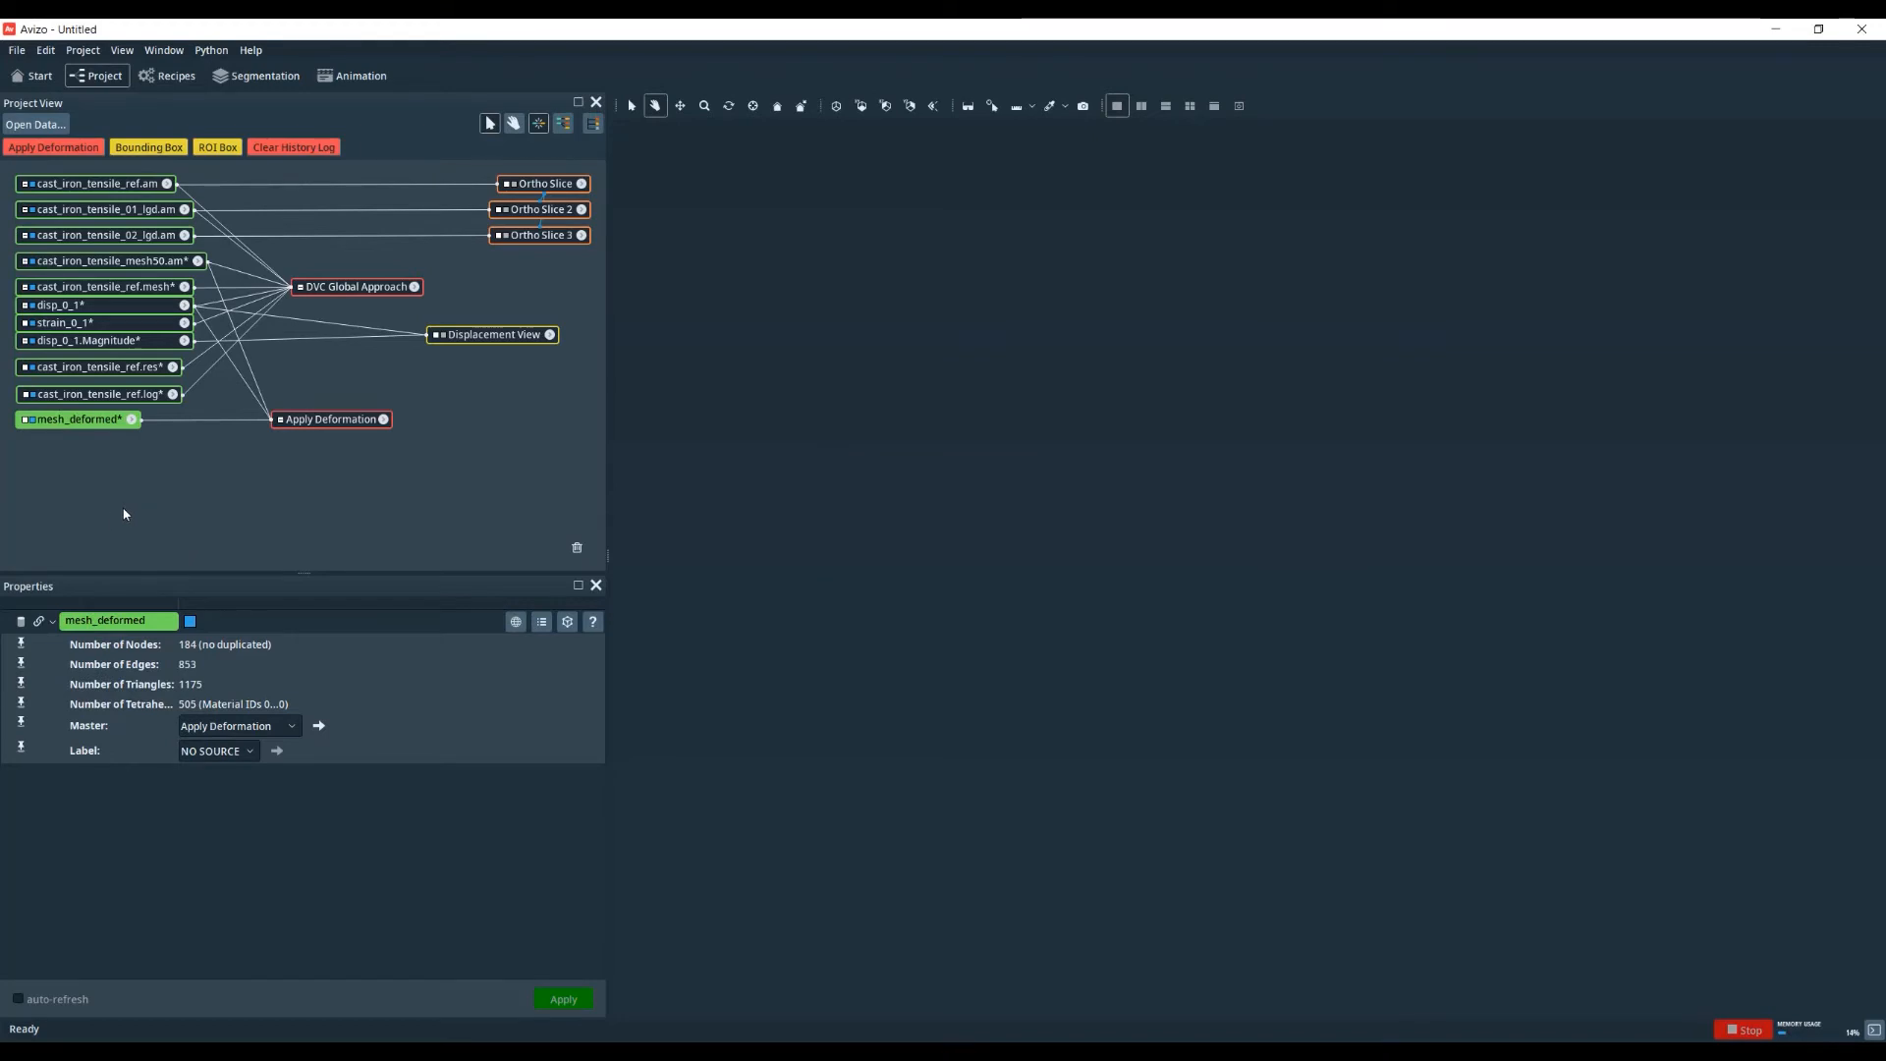
- Display cast_iron_tensile_mesh50.am and mesh_deformed, each with its own Tetra Grid View
left_click(101, 264)
right_click(101, 271)
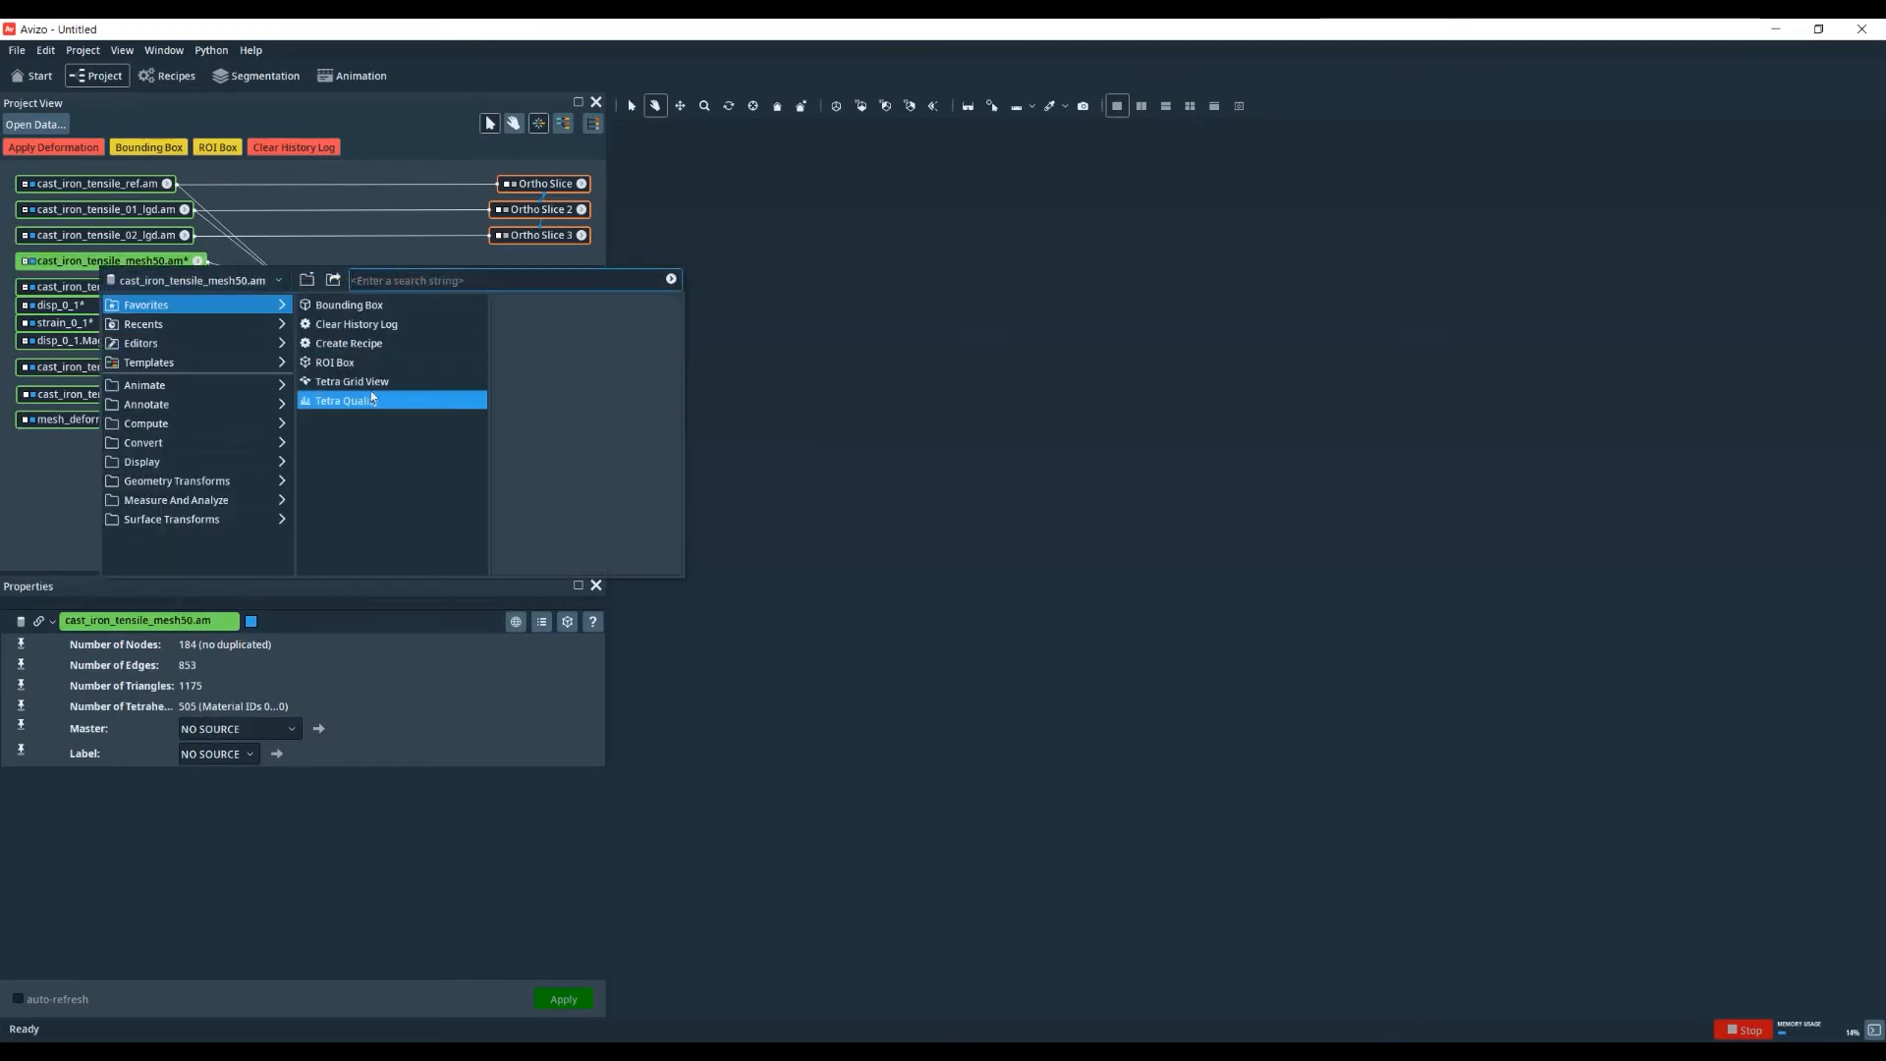
left_click(426, 396)
left_click(94, 423)
right_click(93, 422)
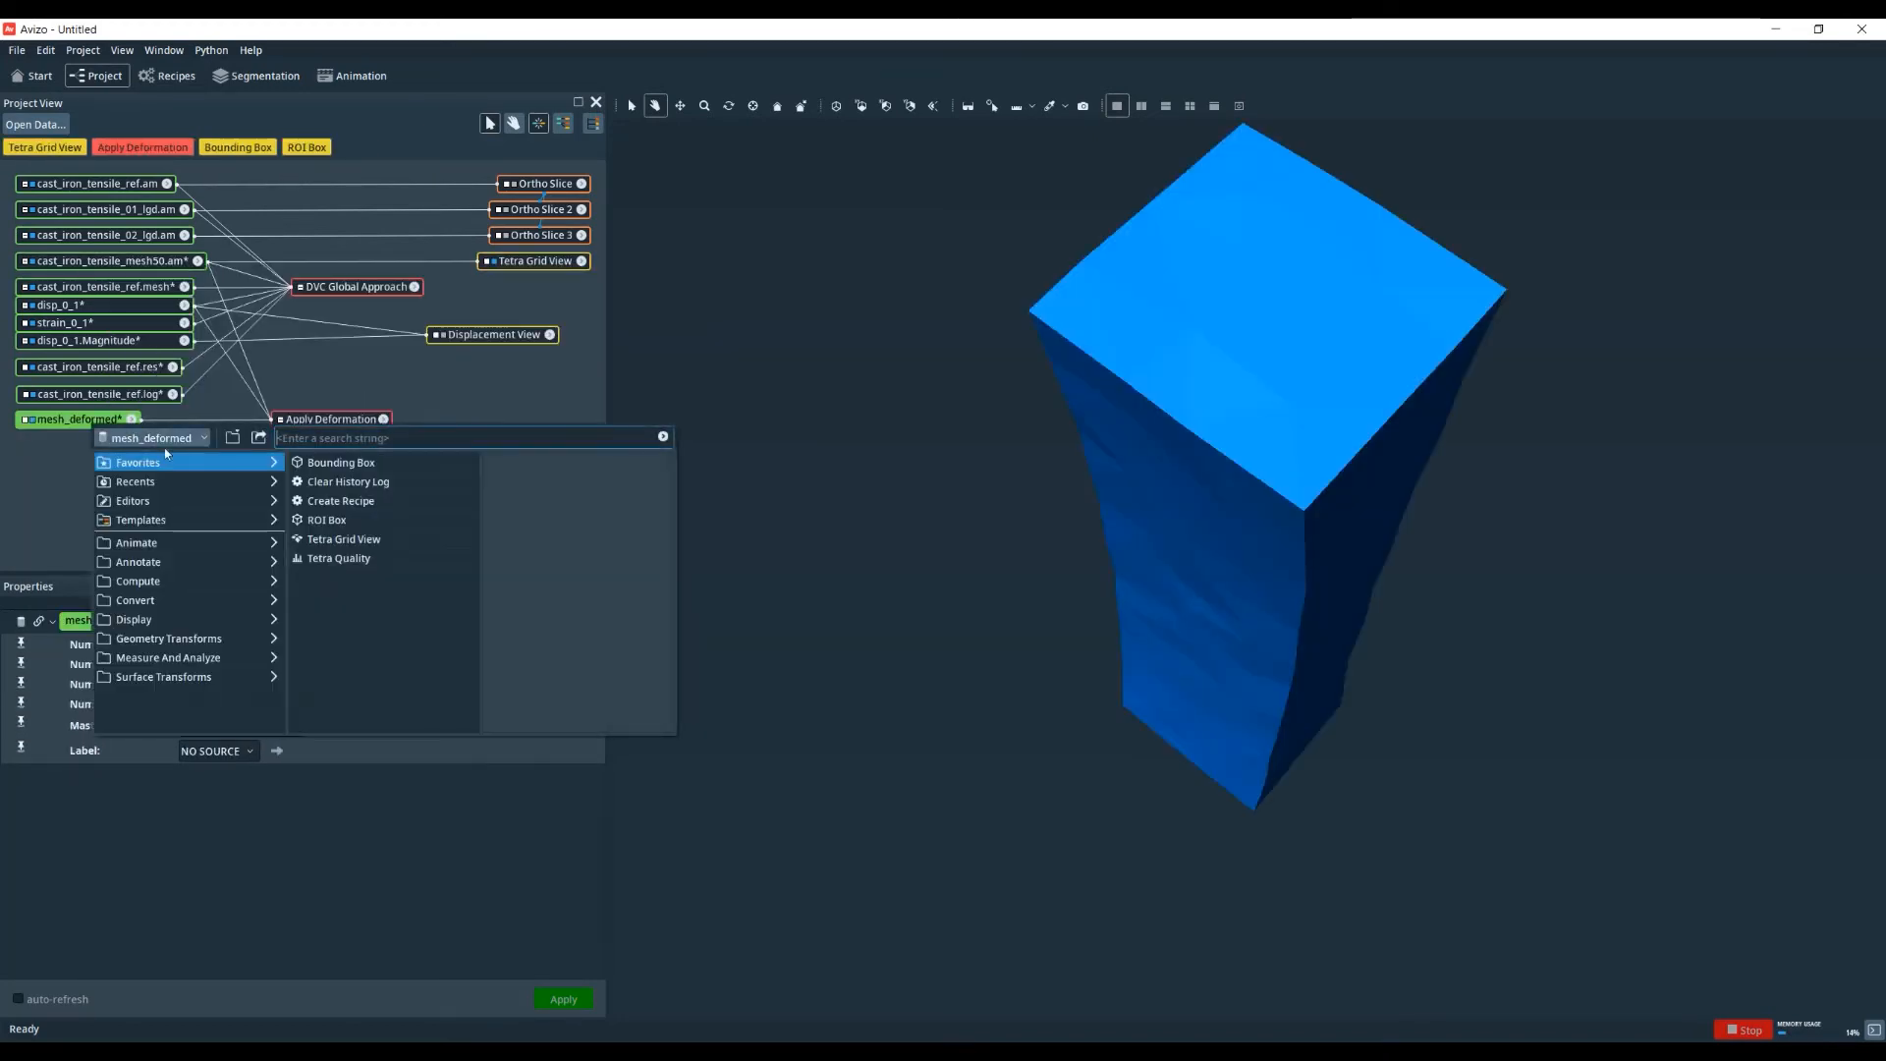
left_click(383, 522)
left_click_drag(1299, 527, 1234, 476)
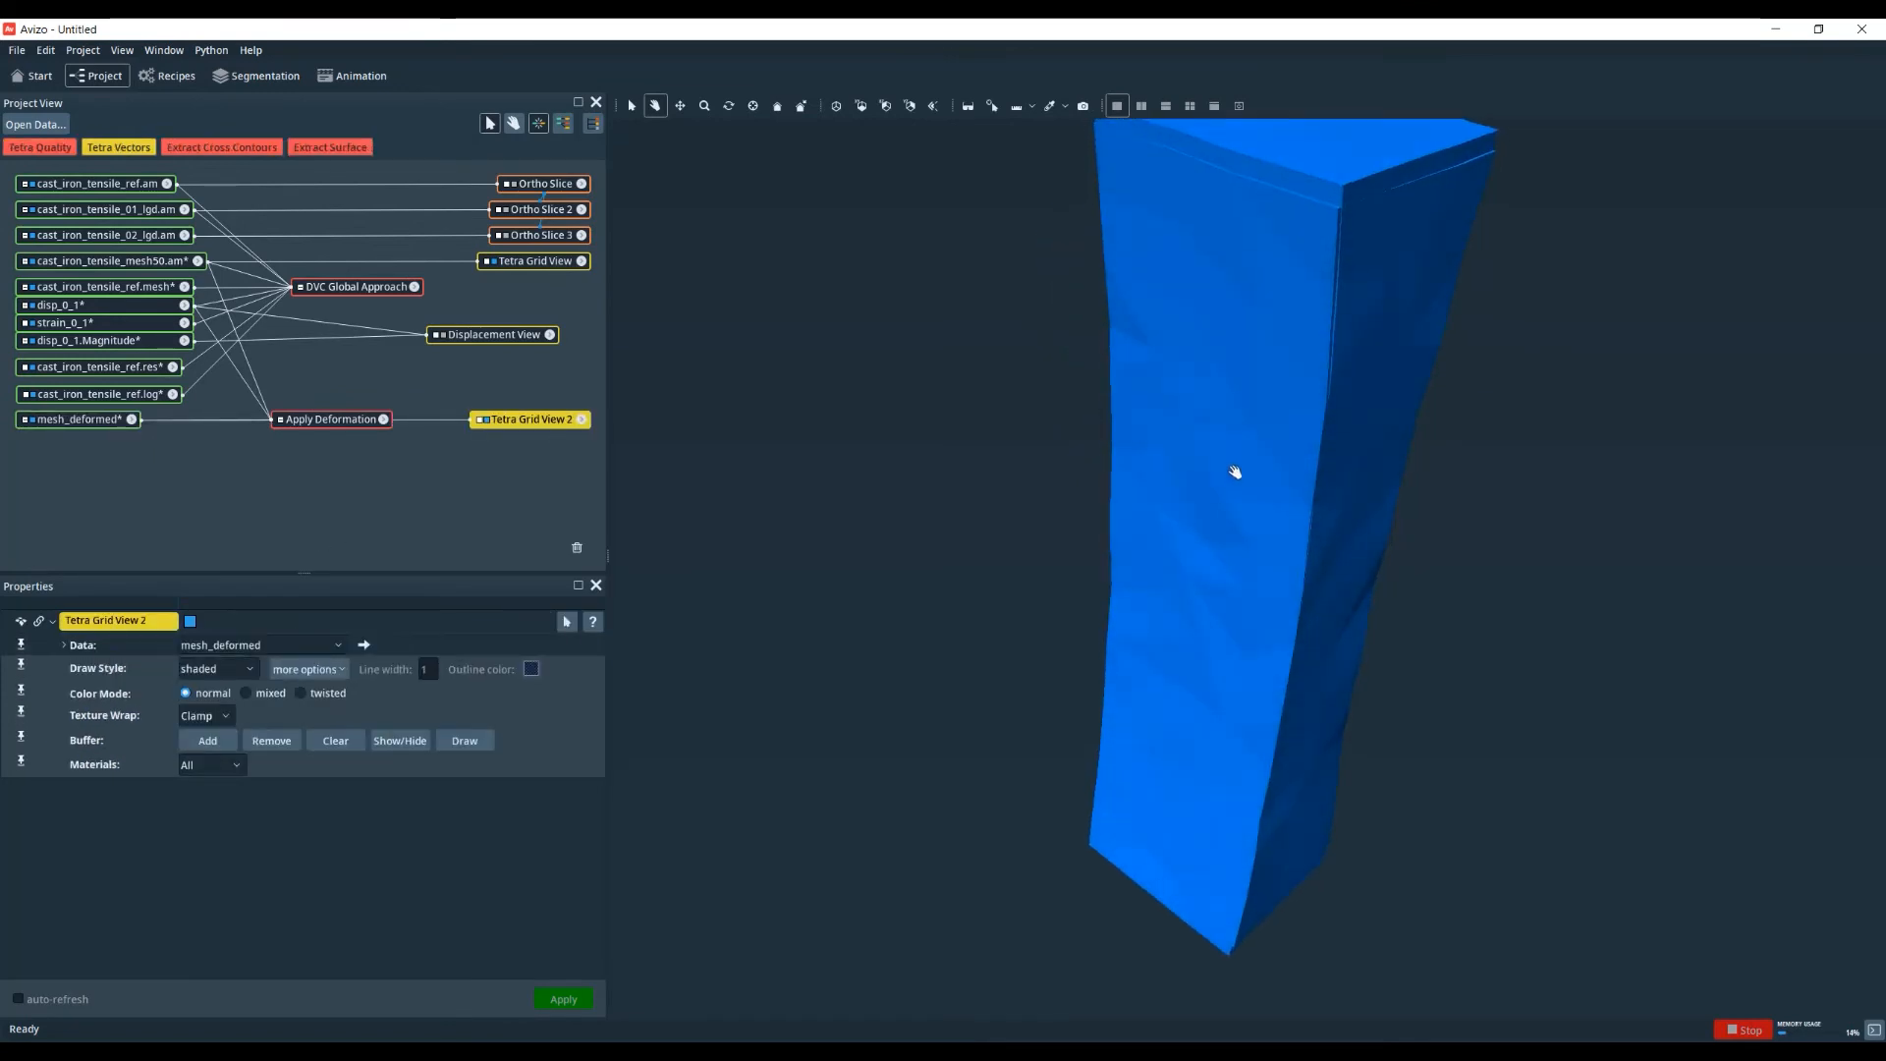
- Toggle the deformed mesh's display to compare it with the original mesh, and hide the original mesh's Tetra Grid View
left_click(482, 420)
left_click(482, 420)
left_click(482, 420)
left_click(484, 422)
left_click(494, 263)
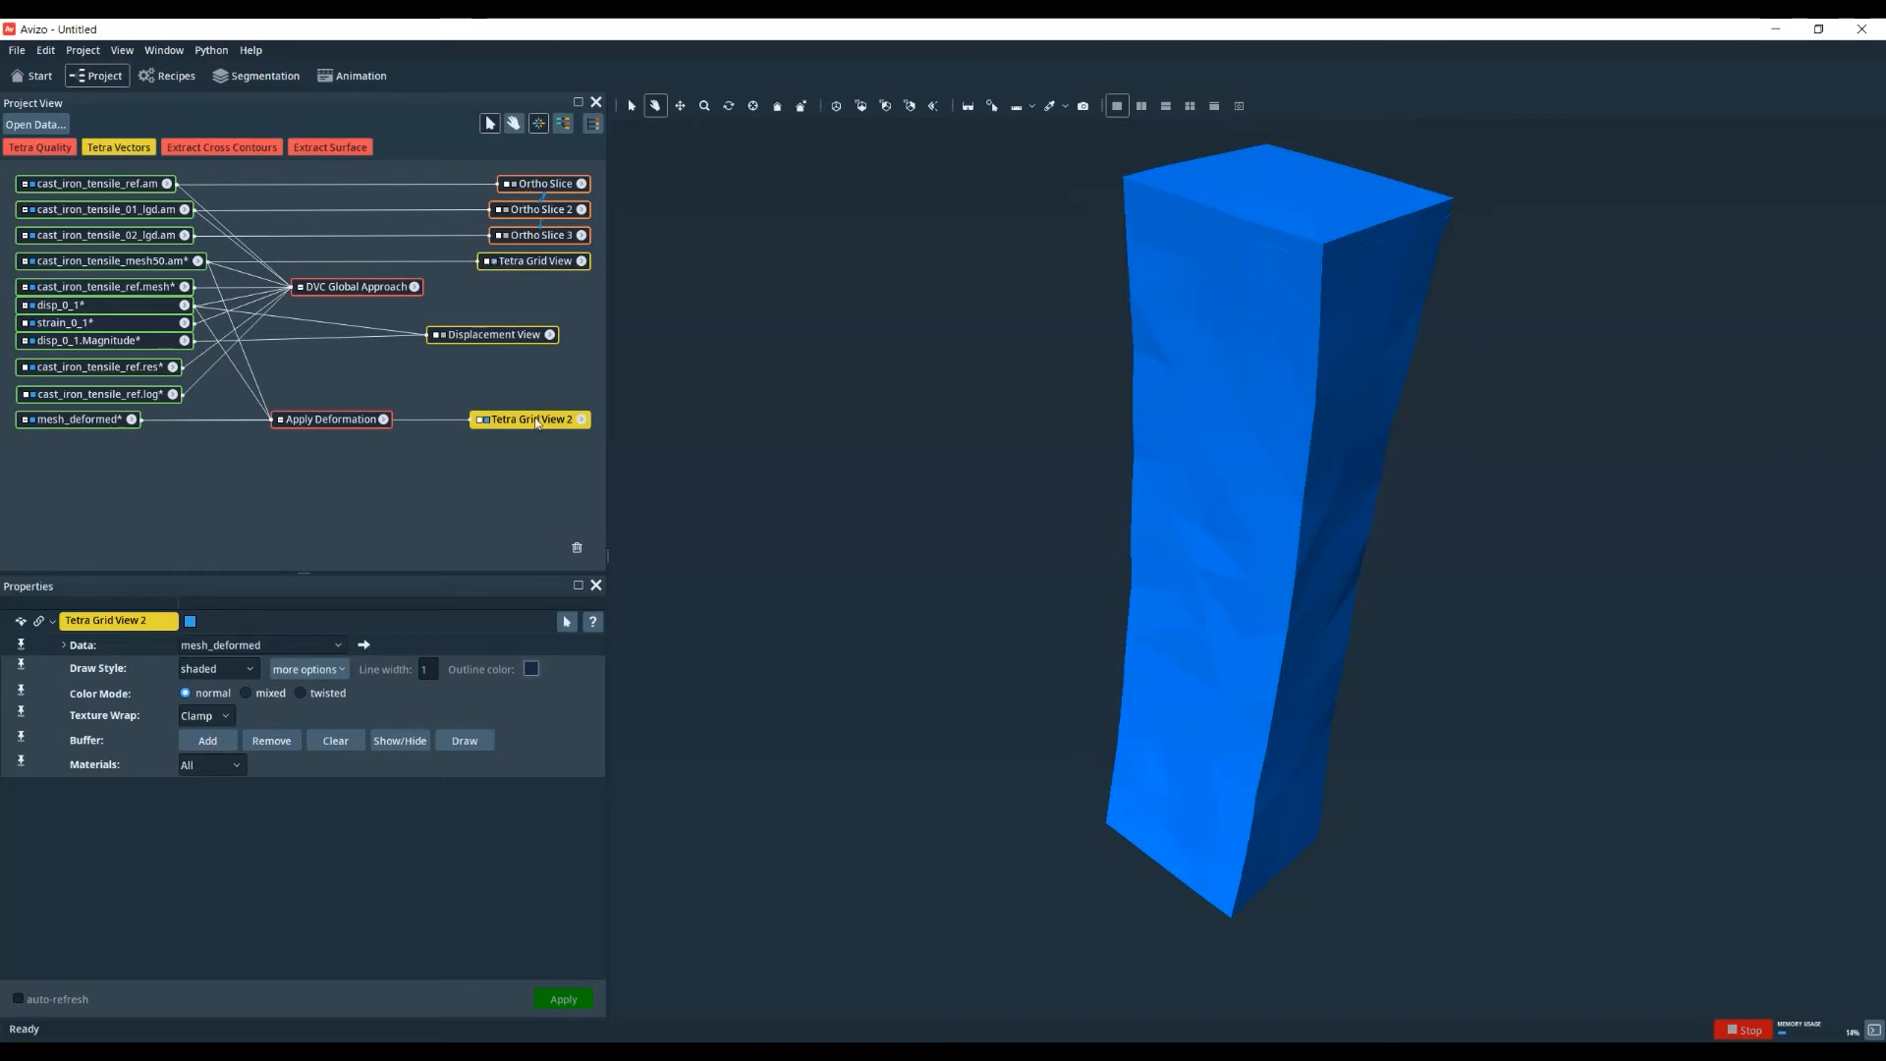
- Set the draw style of the deformed mesh's Tetra Grid View to outlined and examine the mesh
left_click(217, 668)
left_click(210, 766)
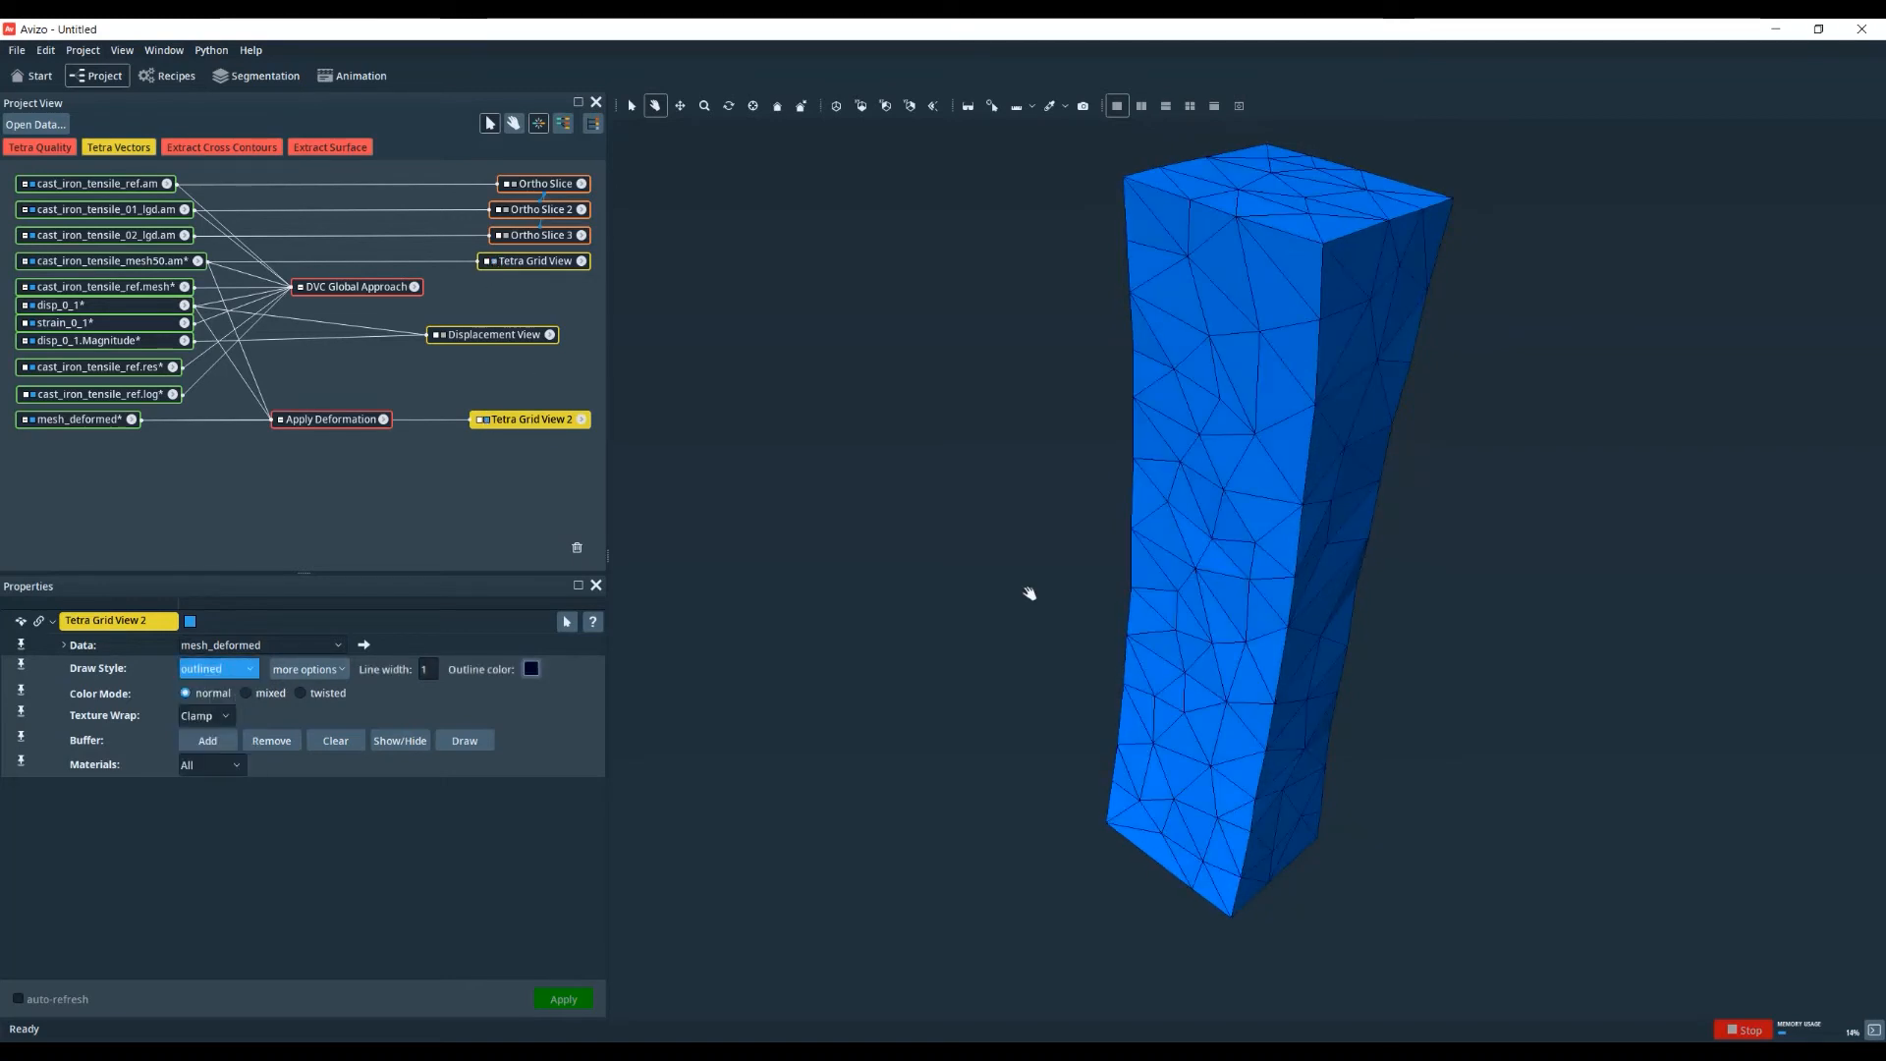
left_click_drag(1264, 620, 1218, 628)
left_click_drag(1219, 634, 1090, 648)
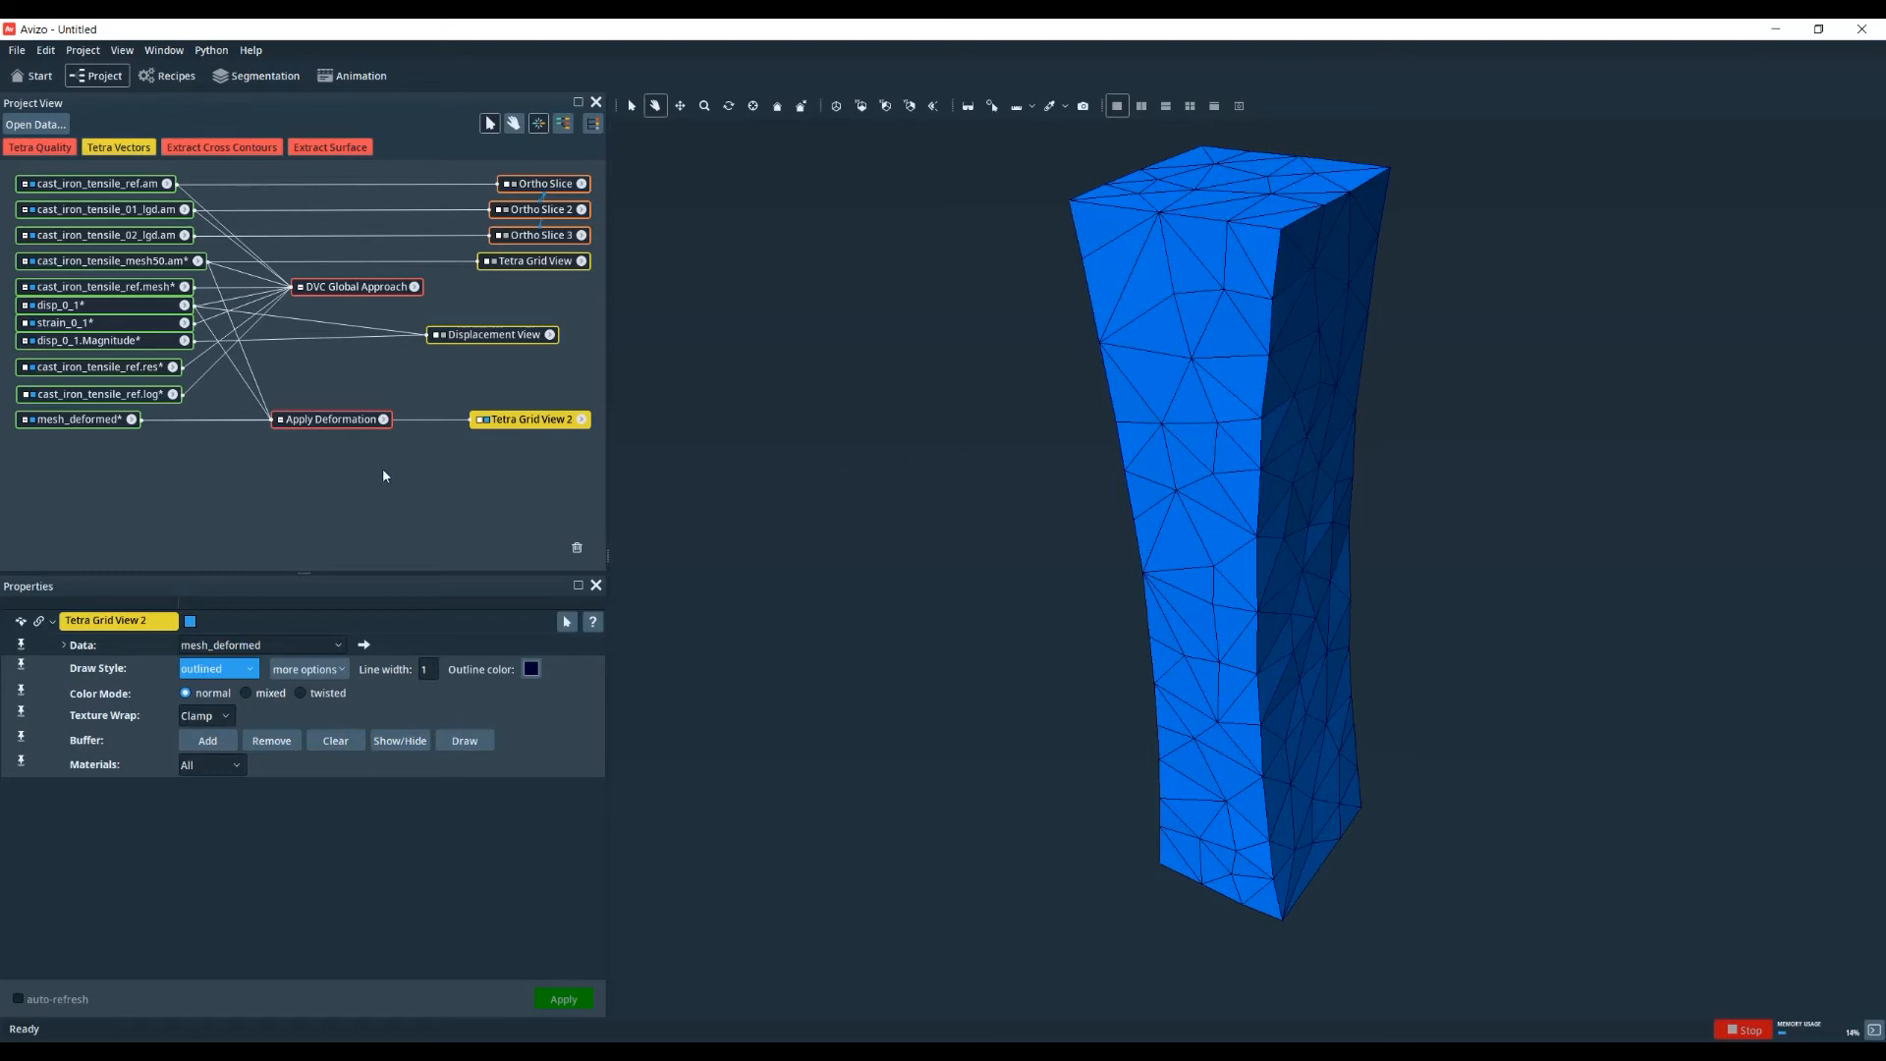
- Attach a DVC Global Approach module to cast_iron_tensile_01_lgd.am, with cast_iron_tensile_02_lgd.am as the deformed volume
left_click(102, 479)
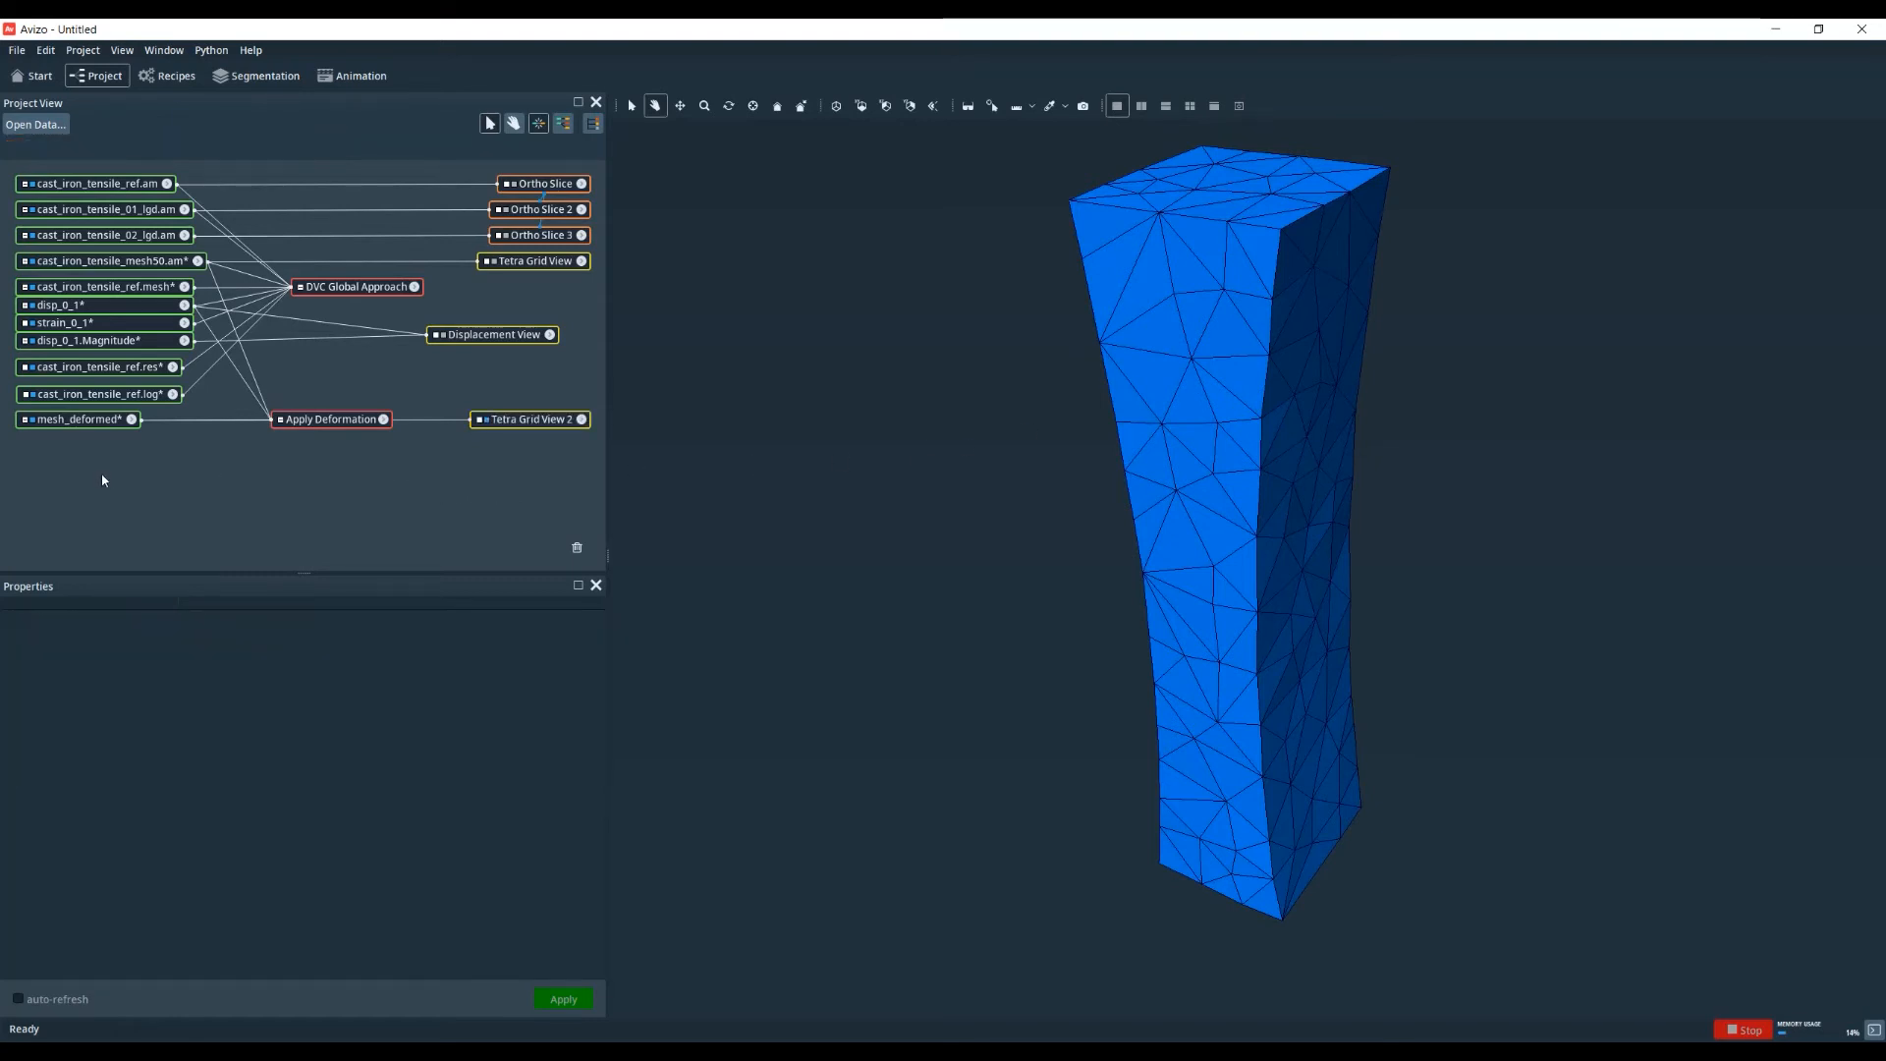
left_click(90, 208)
right_click(104, 215)
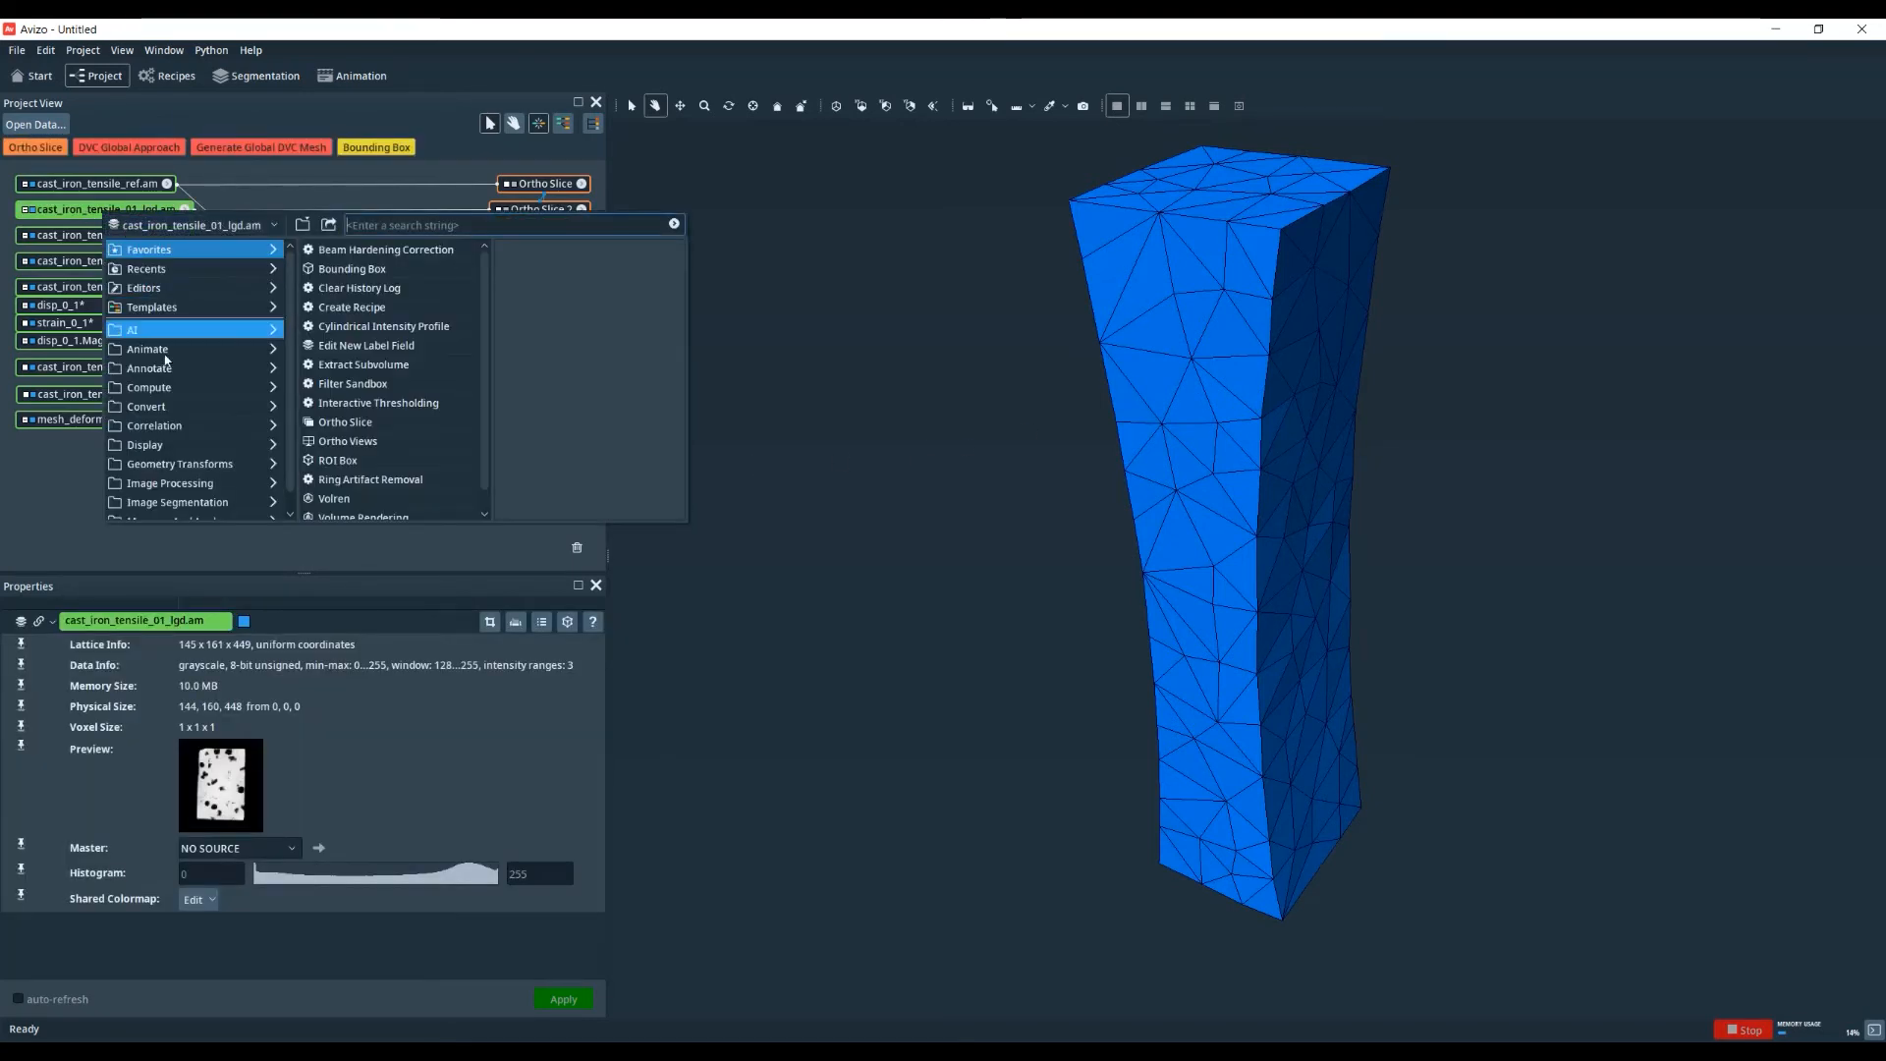
left_click(155, 425)
left_click(383, 251)
left_click(509, 252)
left_click(546, 423)
left_click(254, 668)
left_click(275, 743)
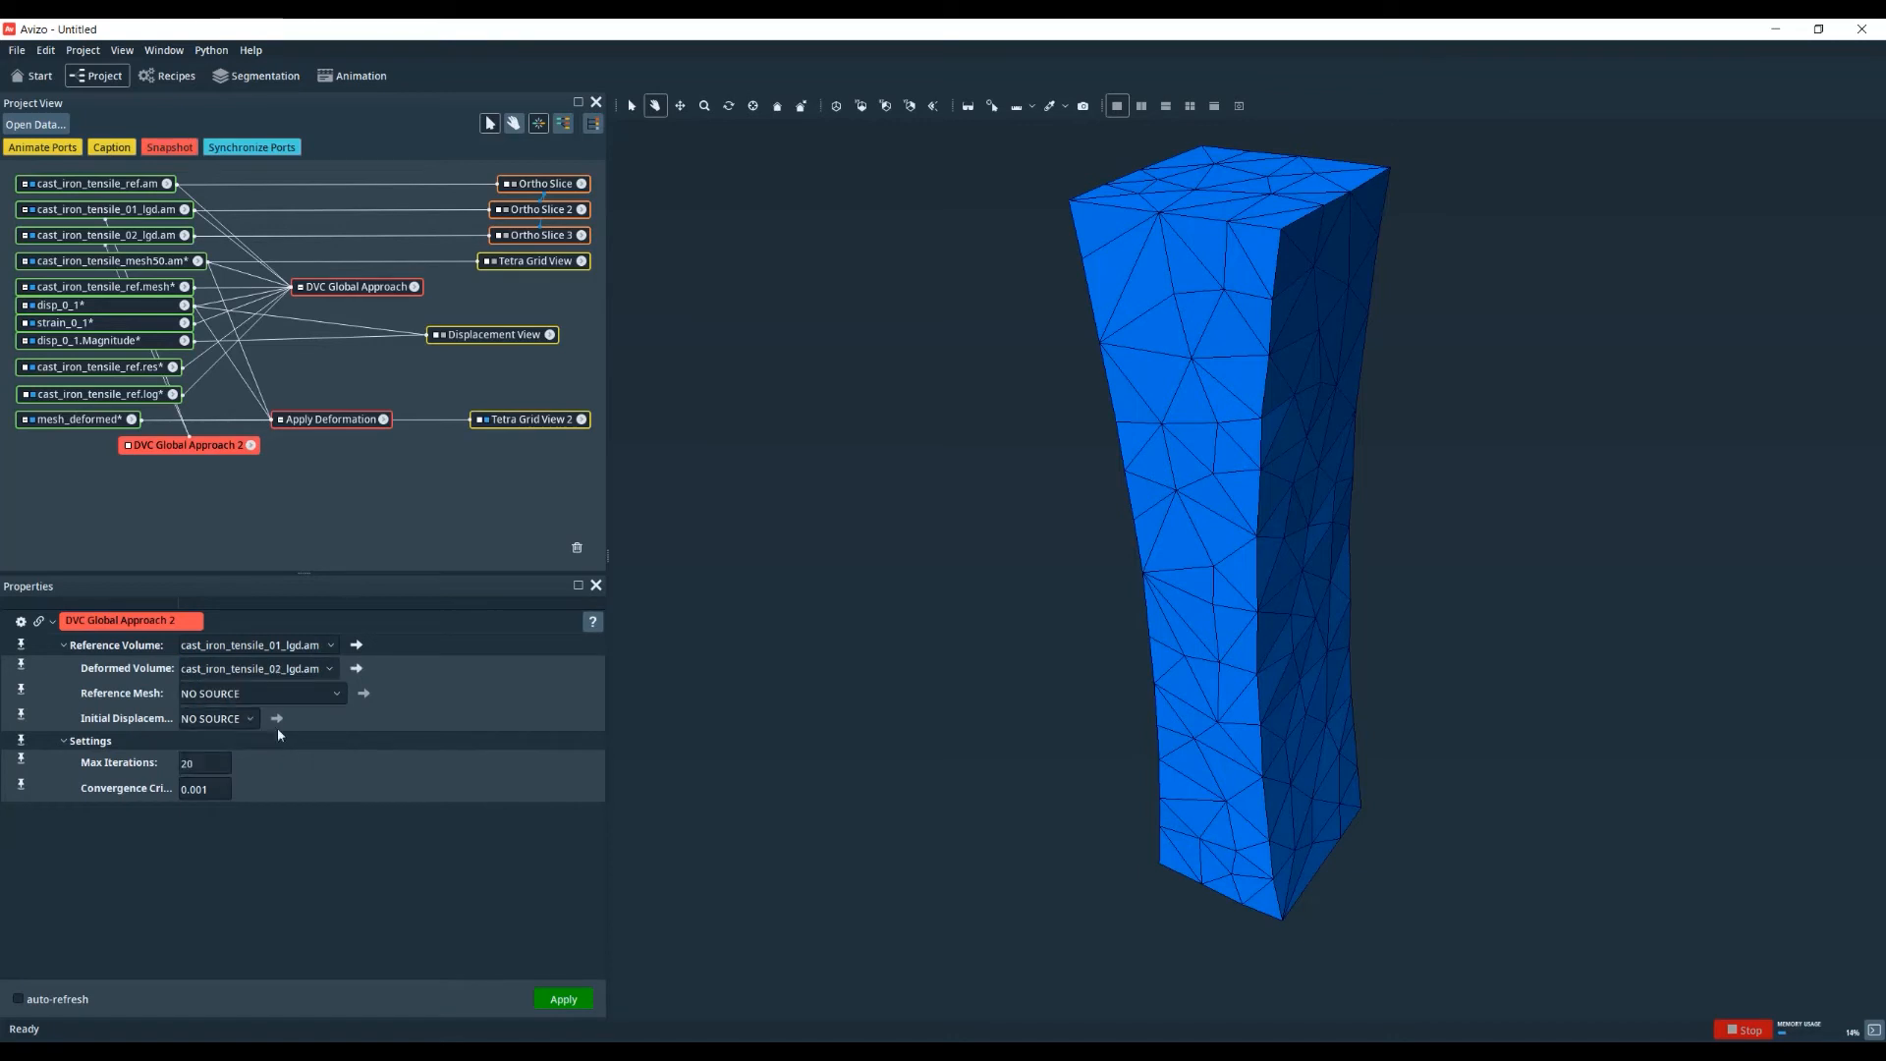
- Use mesh_deformed as the reference mesh, set Max Iterations to 110 and run the second global correlation
left_click(281, 692)
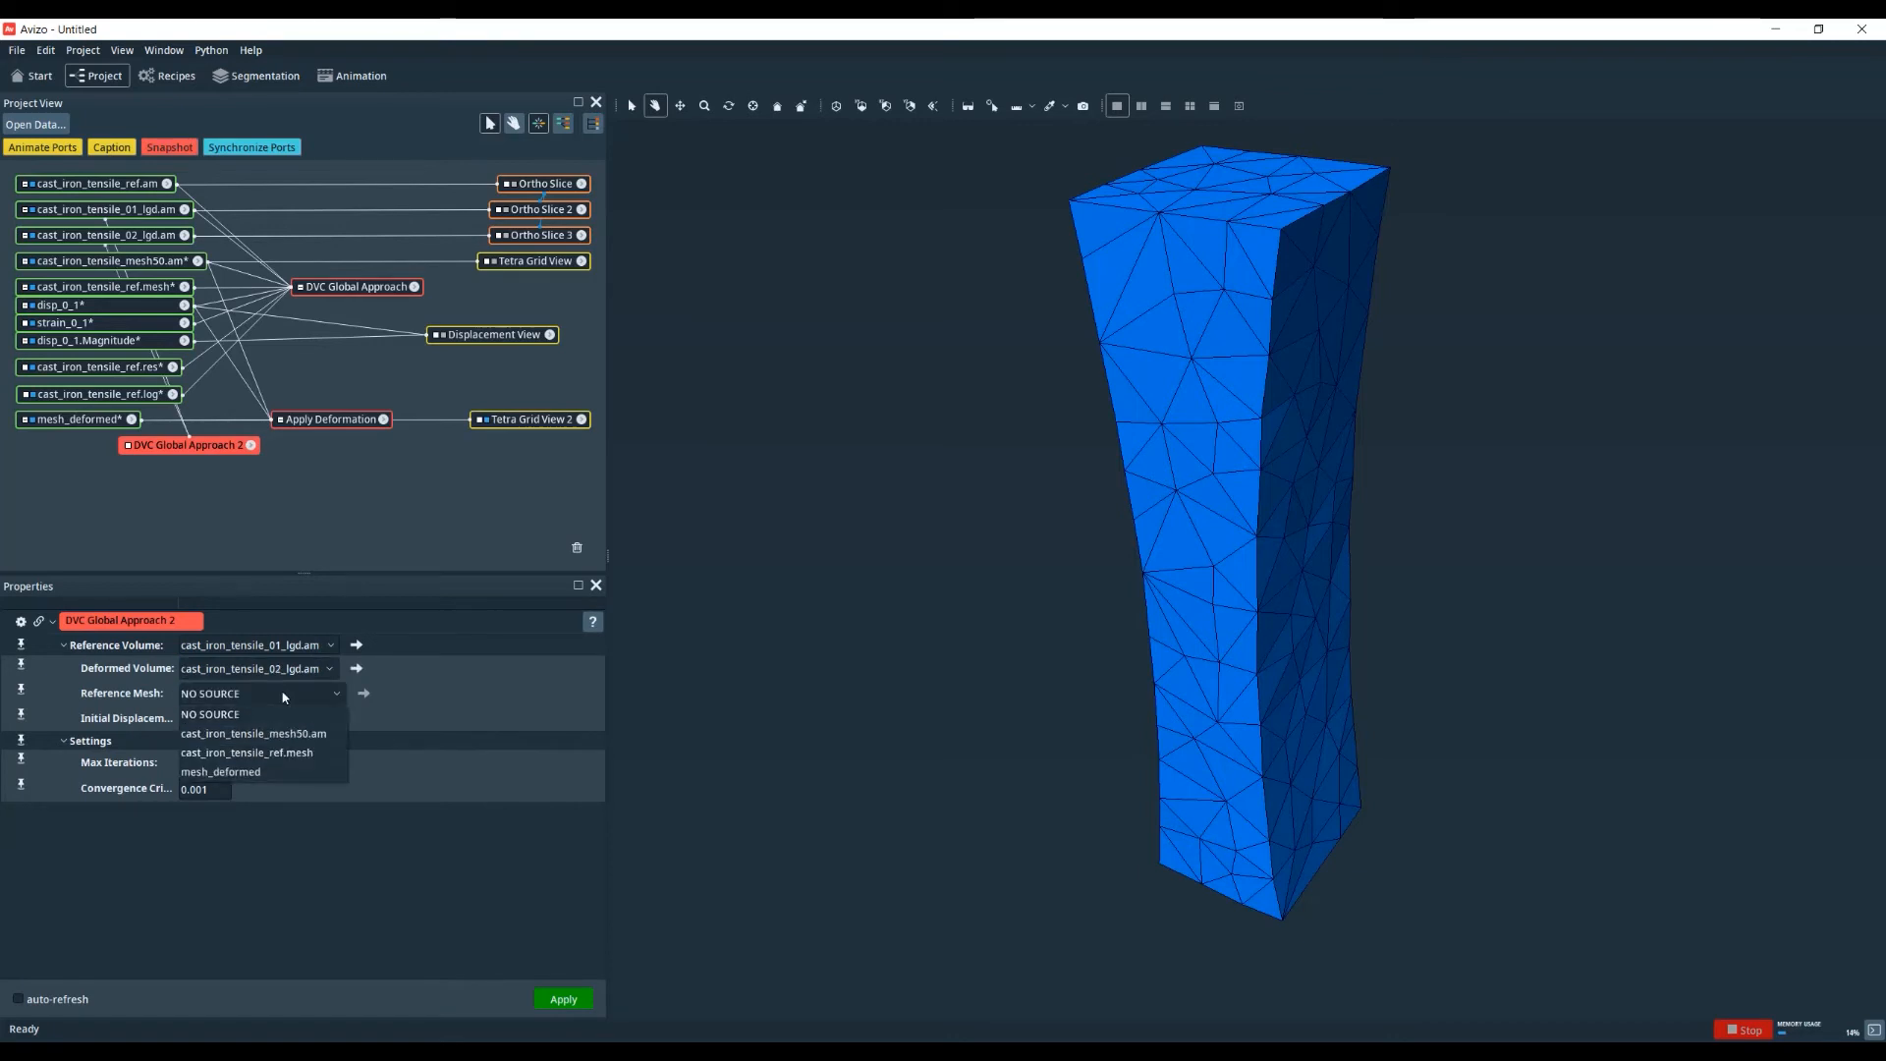
left_click(249, 772)
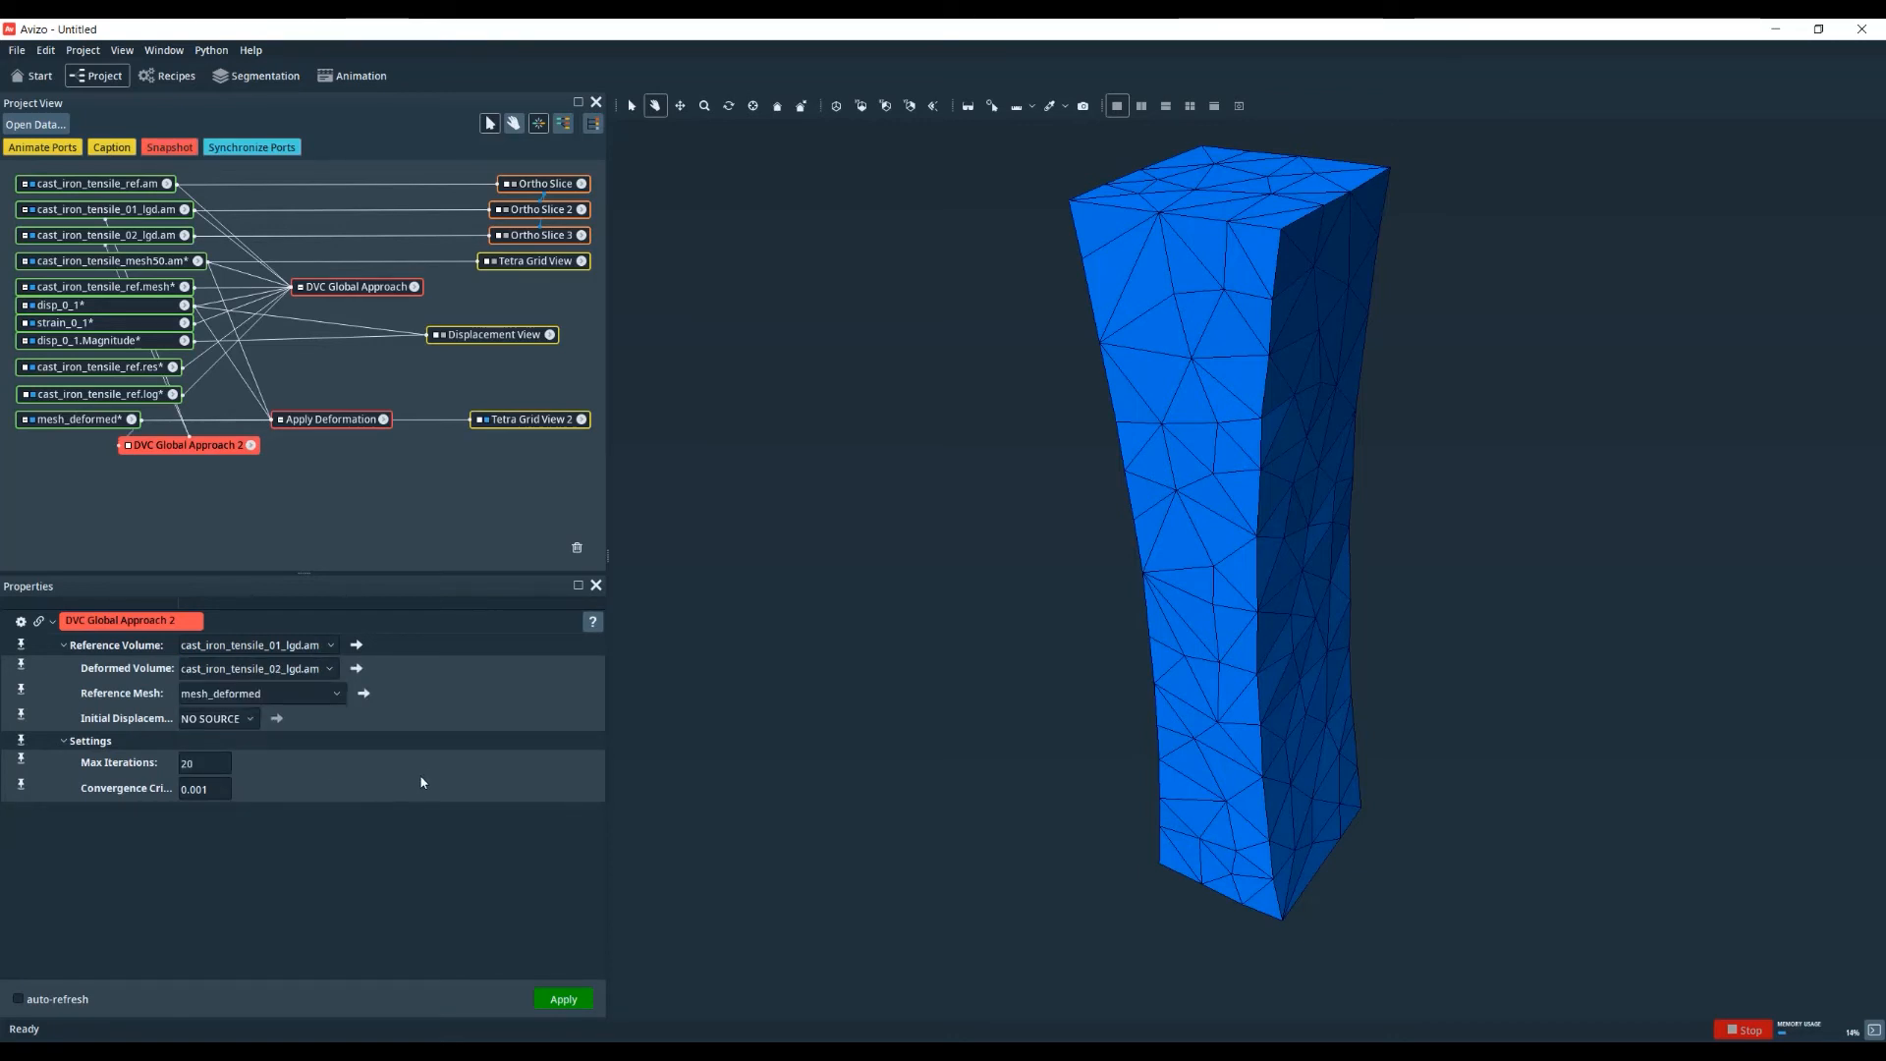
double_click(192, 764)
type("110")
left_click(335, 875)
left_click(566, 997)
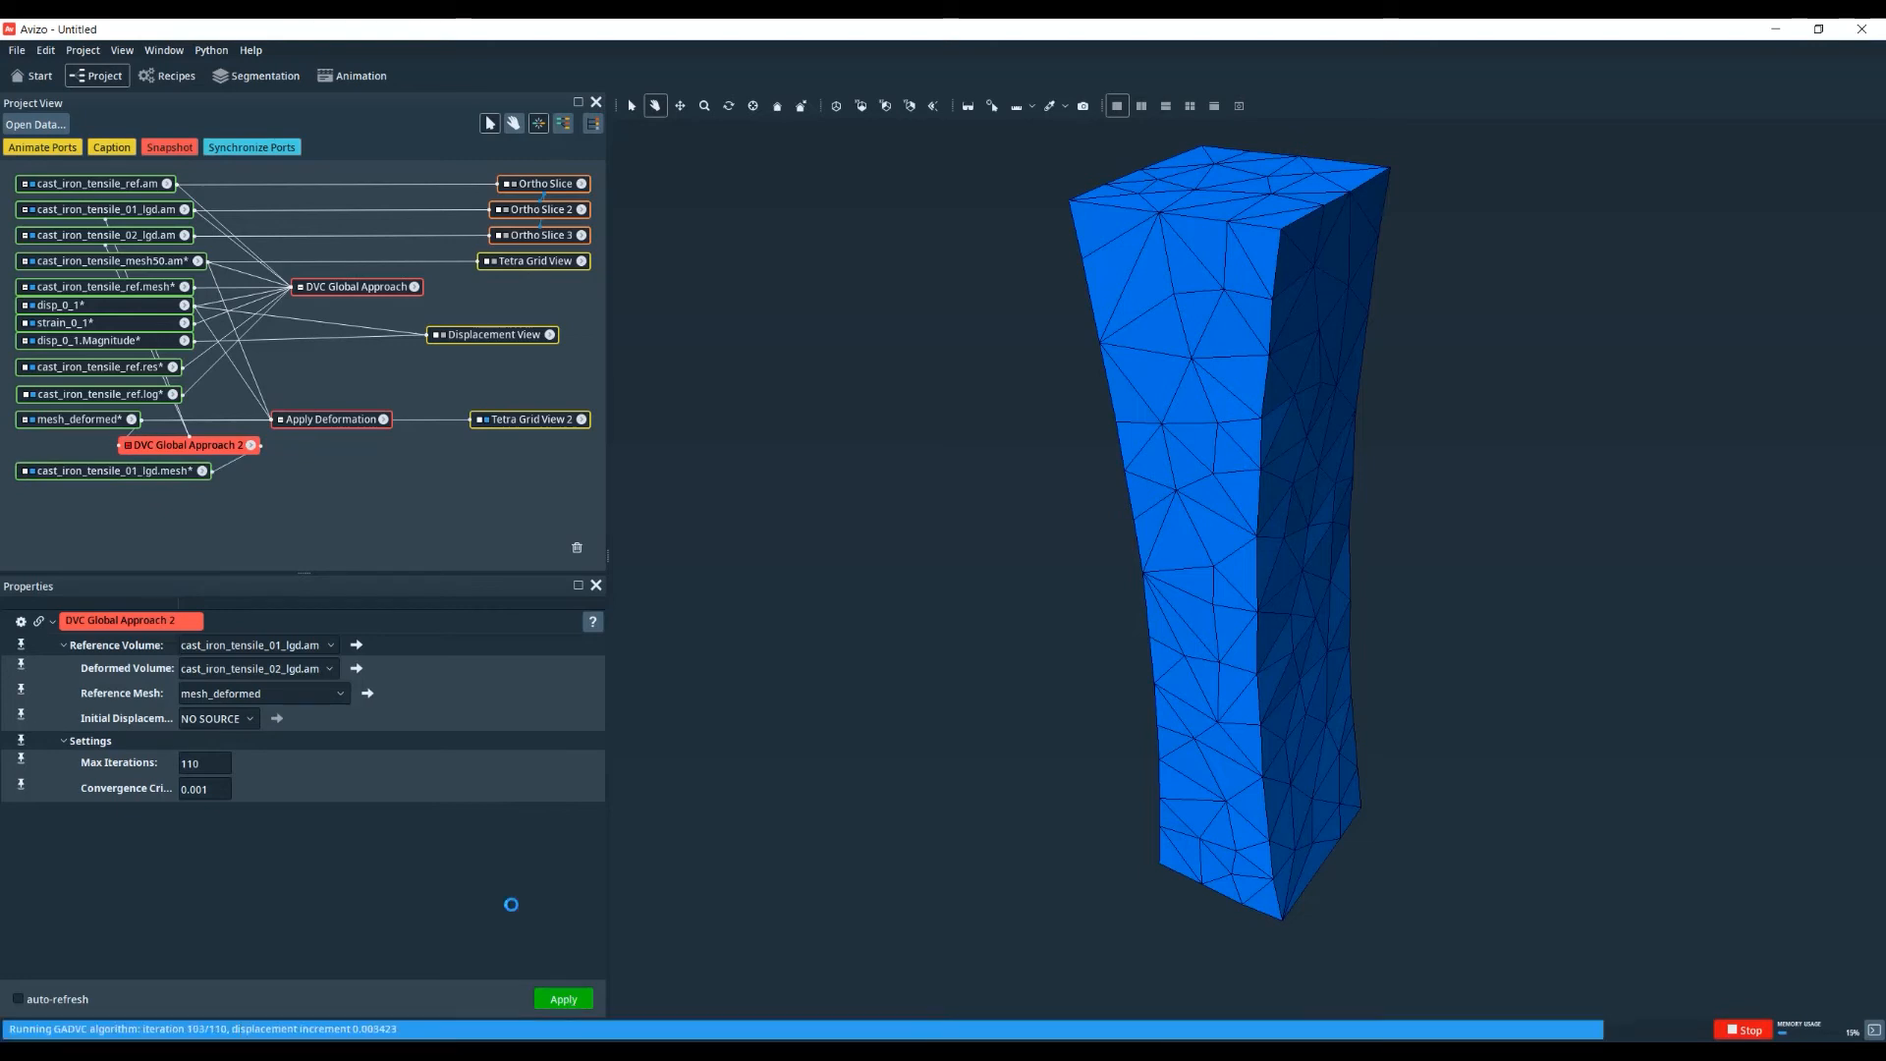
- Rename the second correlation's displacement field as disp_1_2
right_click(131, 491)
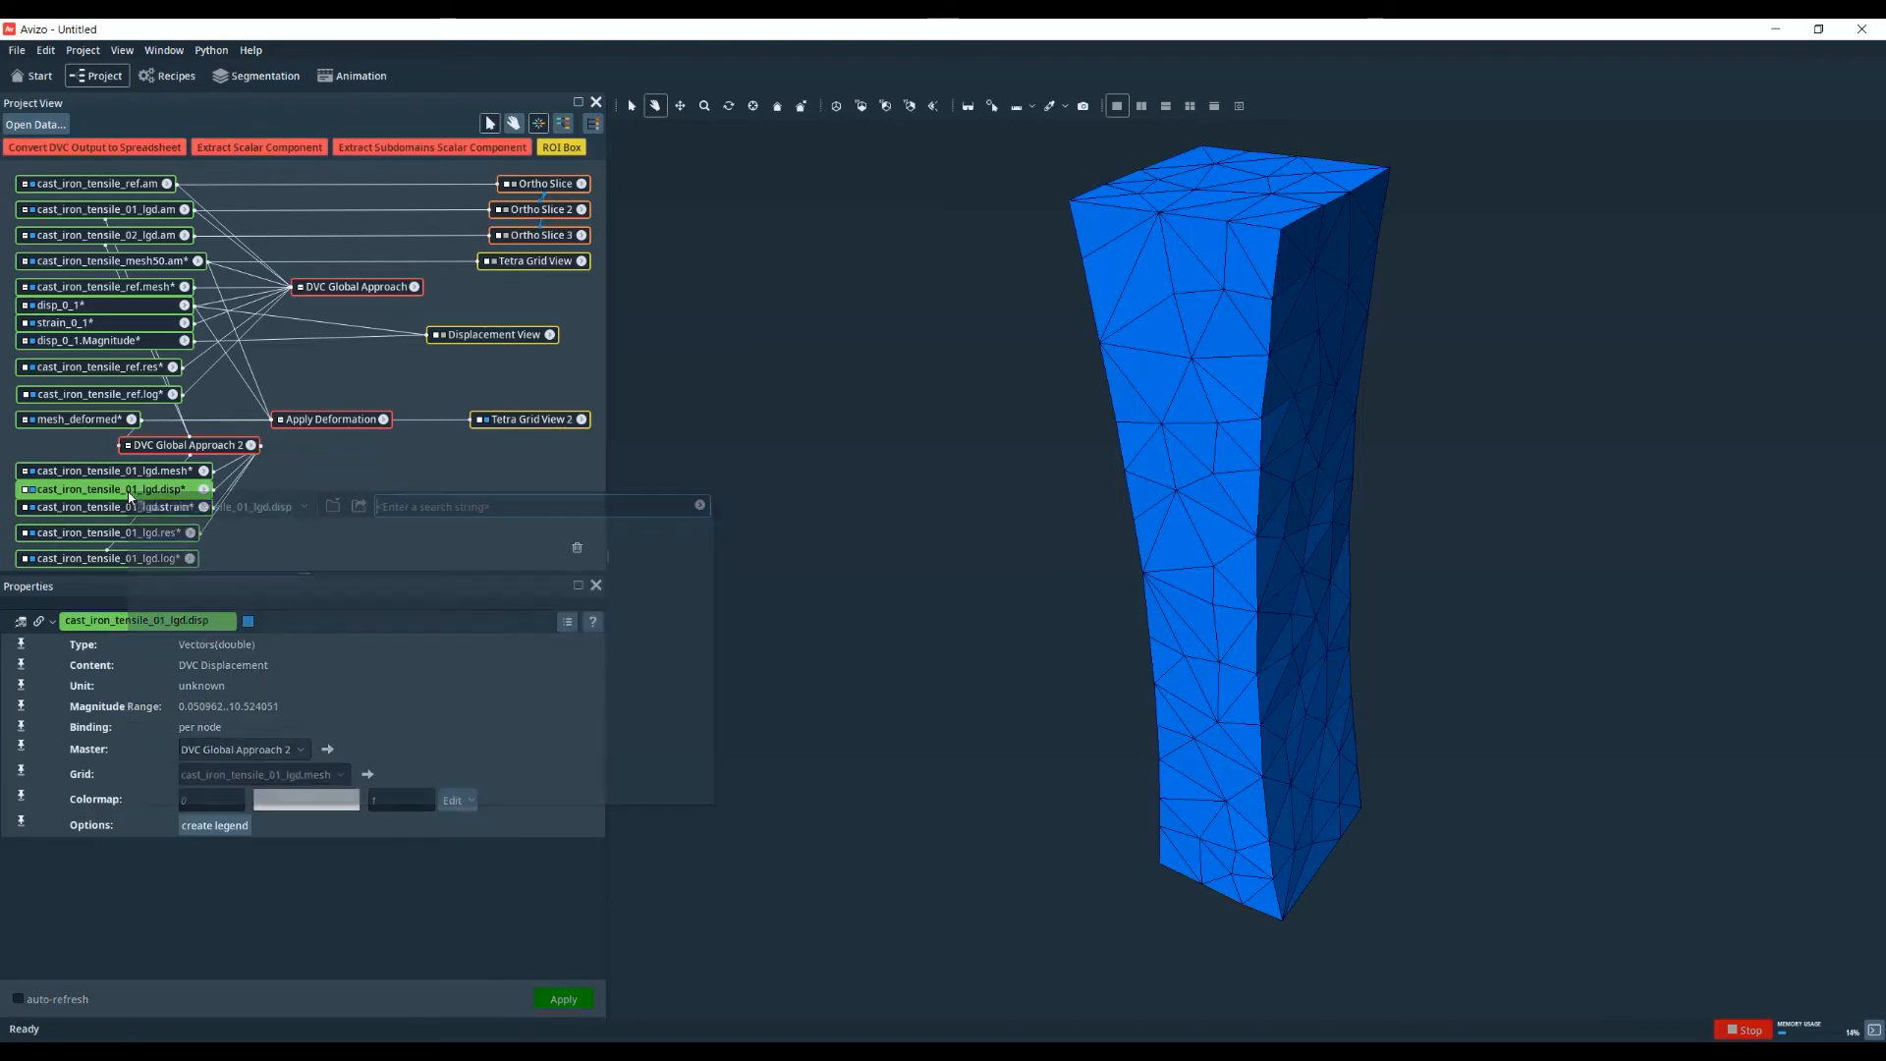
left_click(200, 585)
type("d")
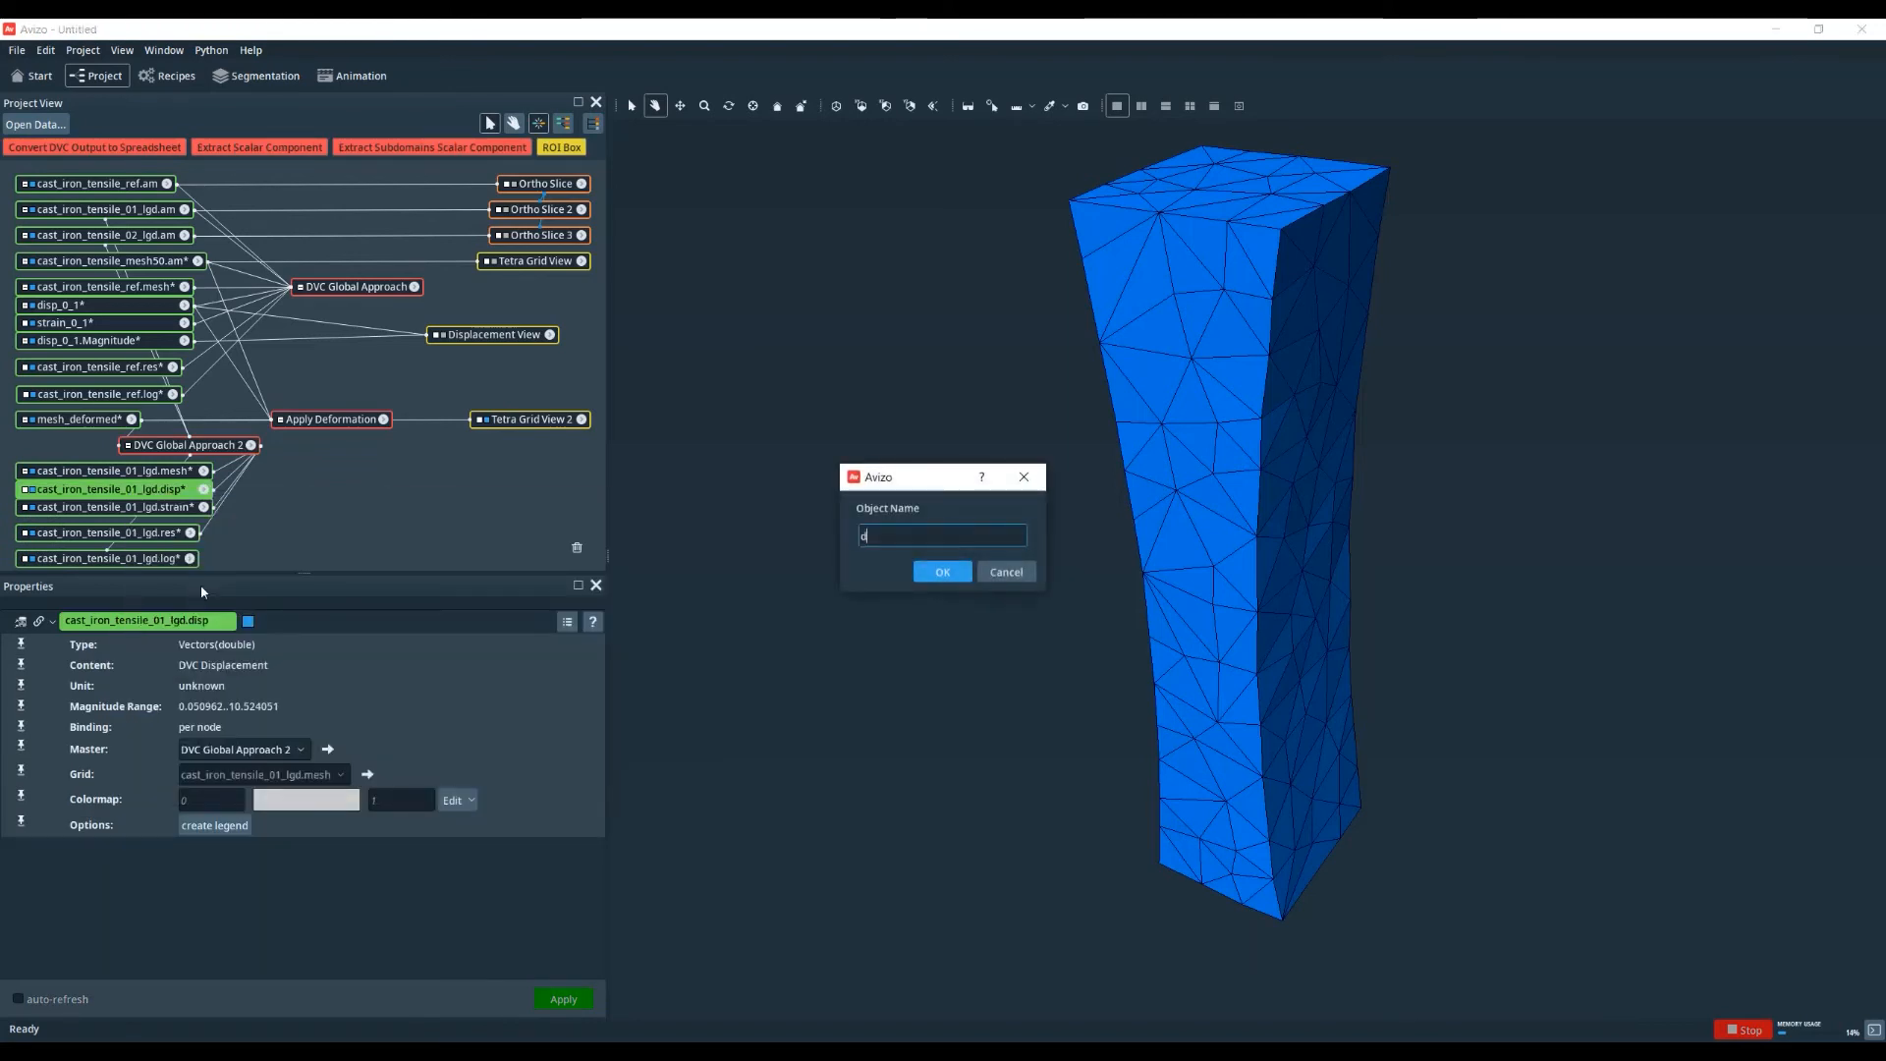
type("isp_1_2")
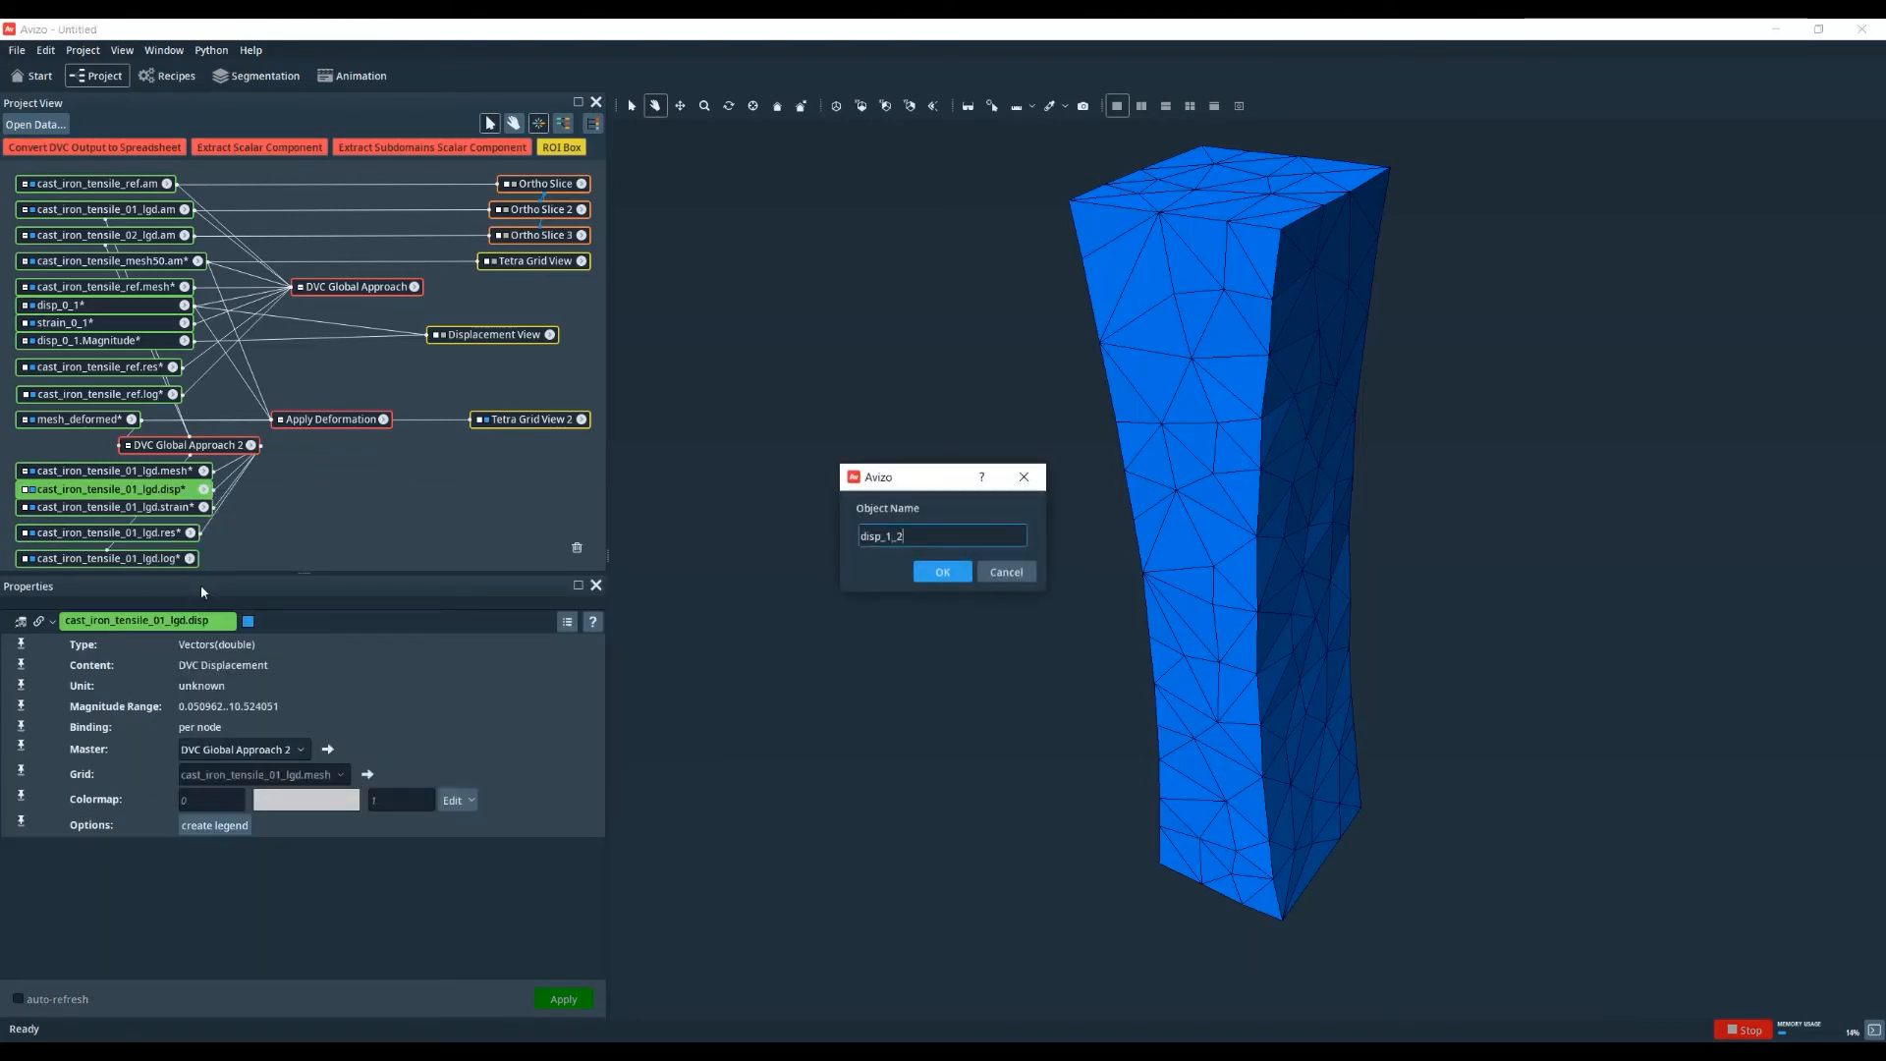
key("Return")
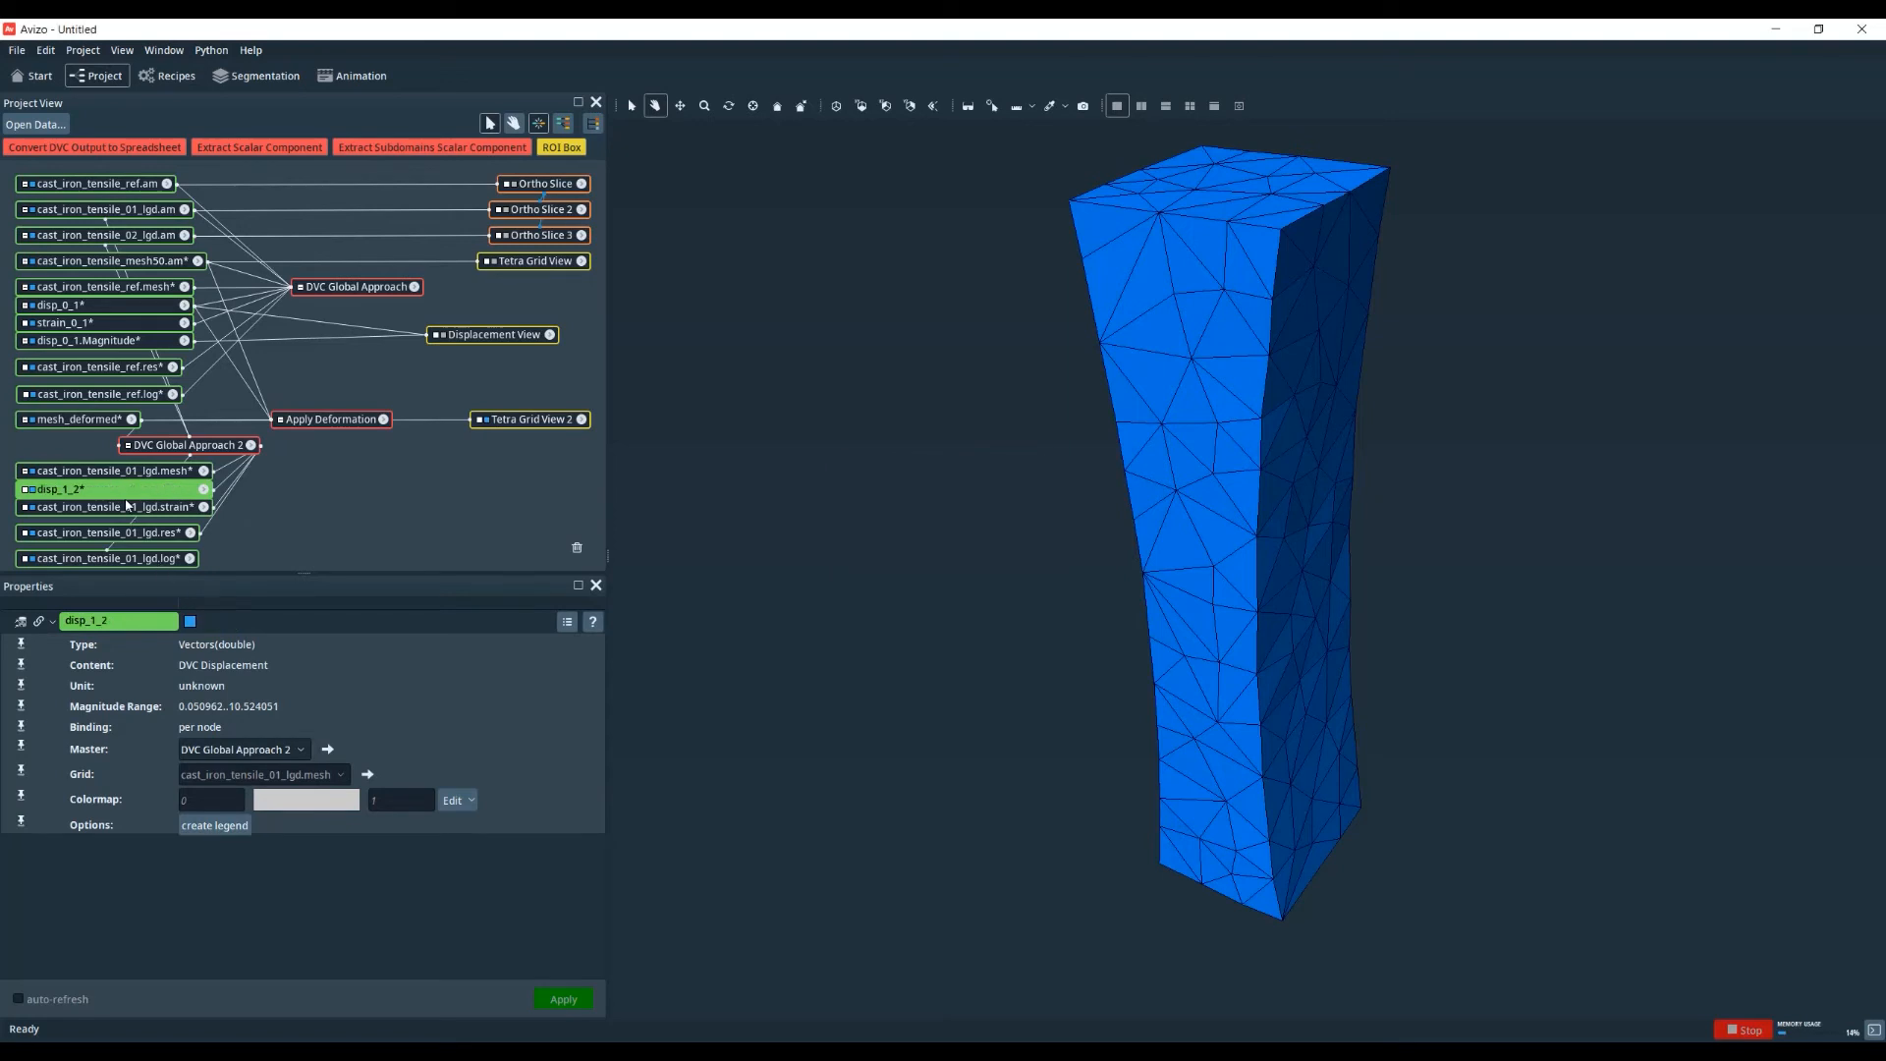
- Rename the second correlation's strain field as strain_1_2
right_click(127, 504)
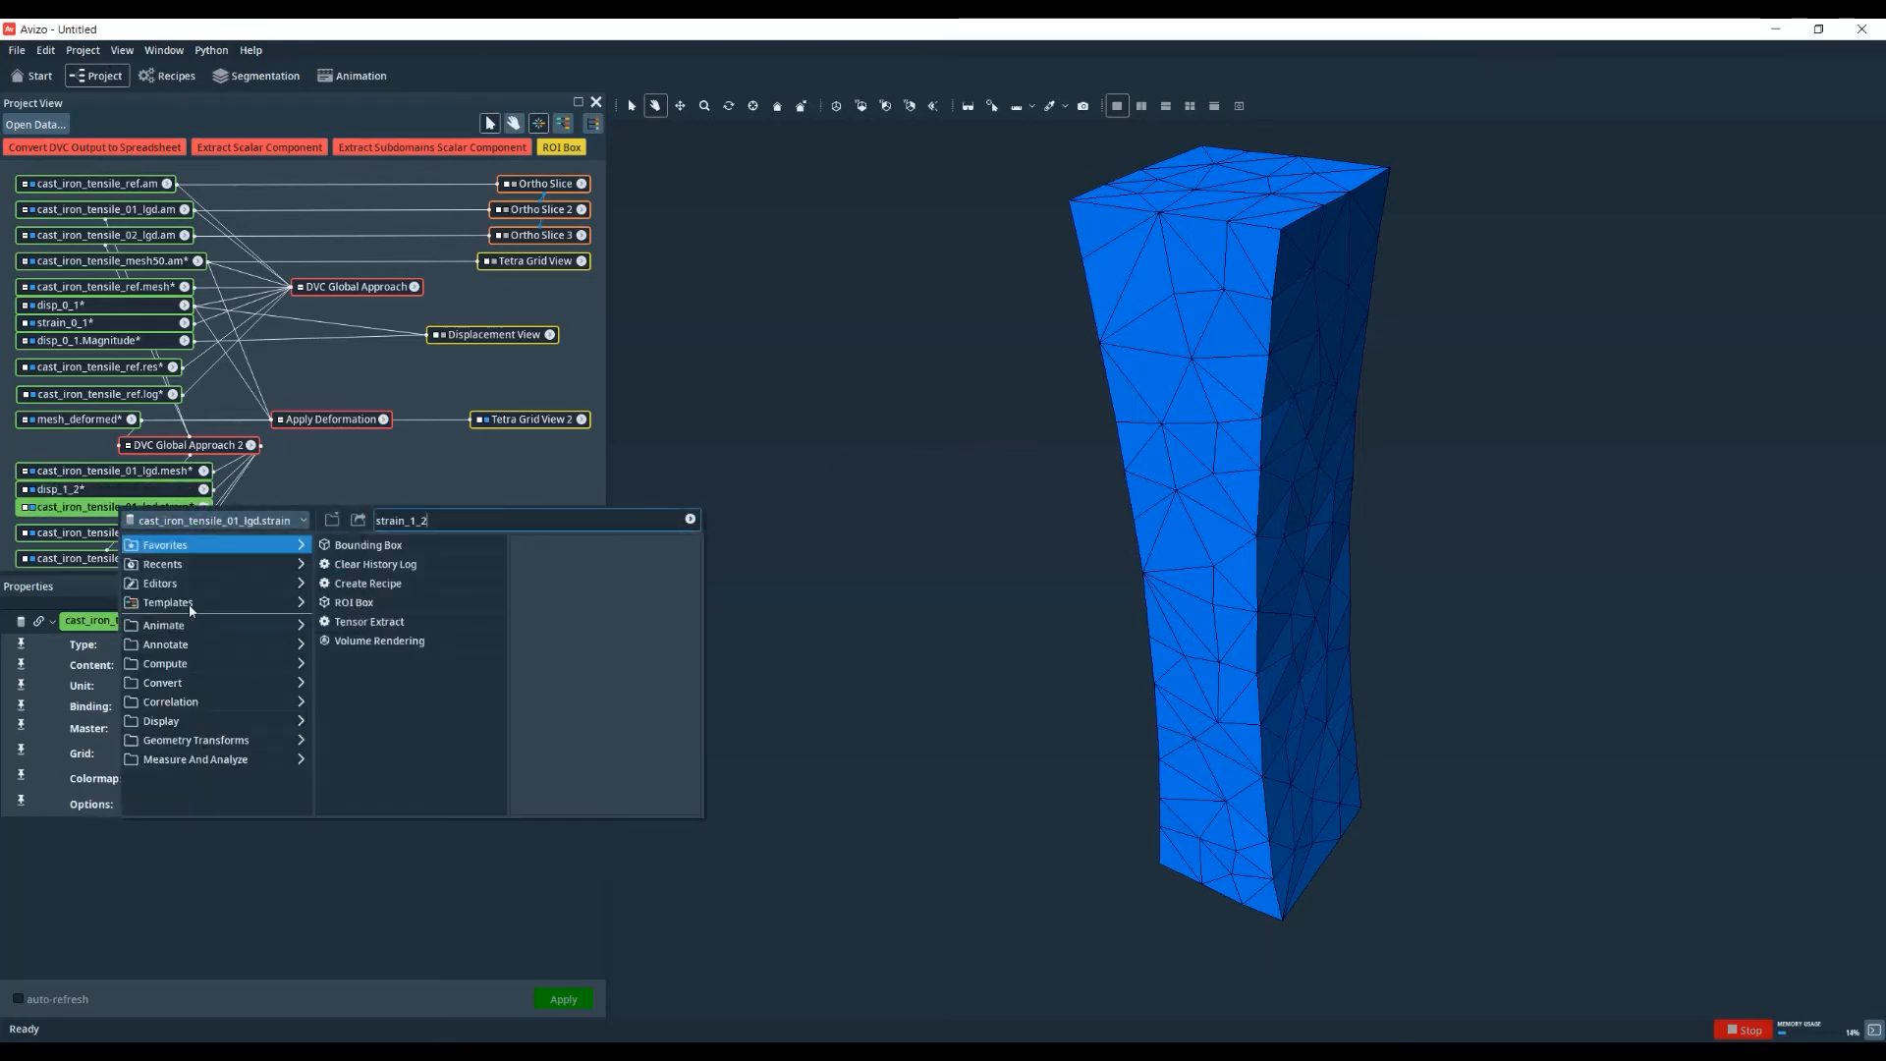
left_click(190, 610)
type("strain_")
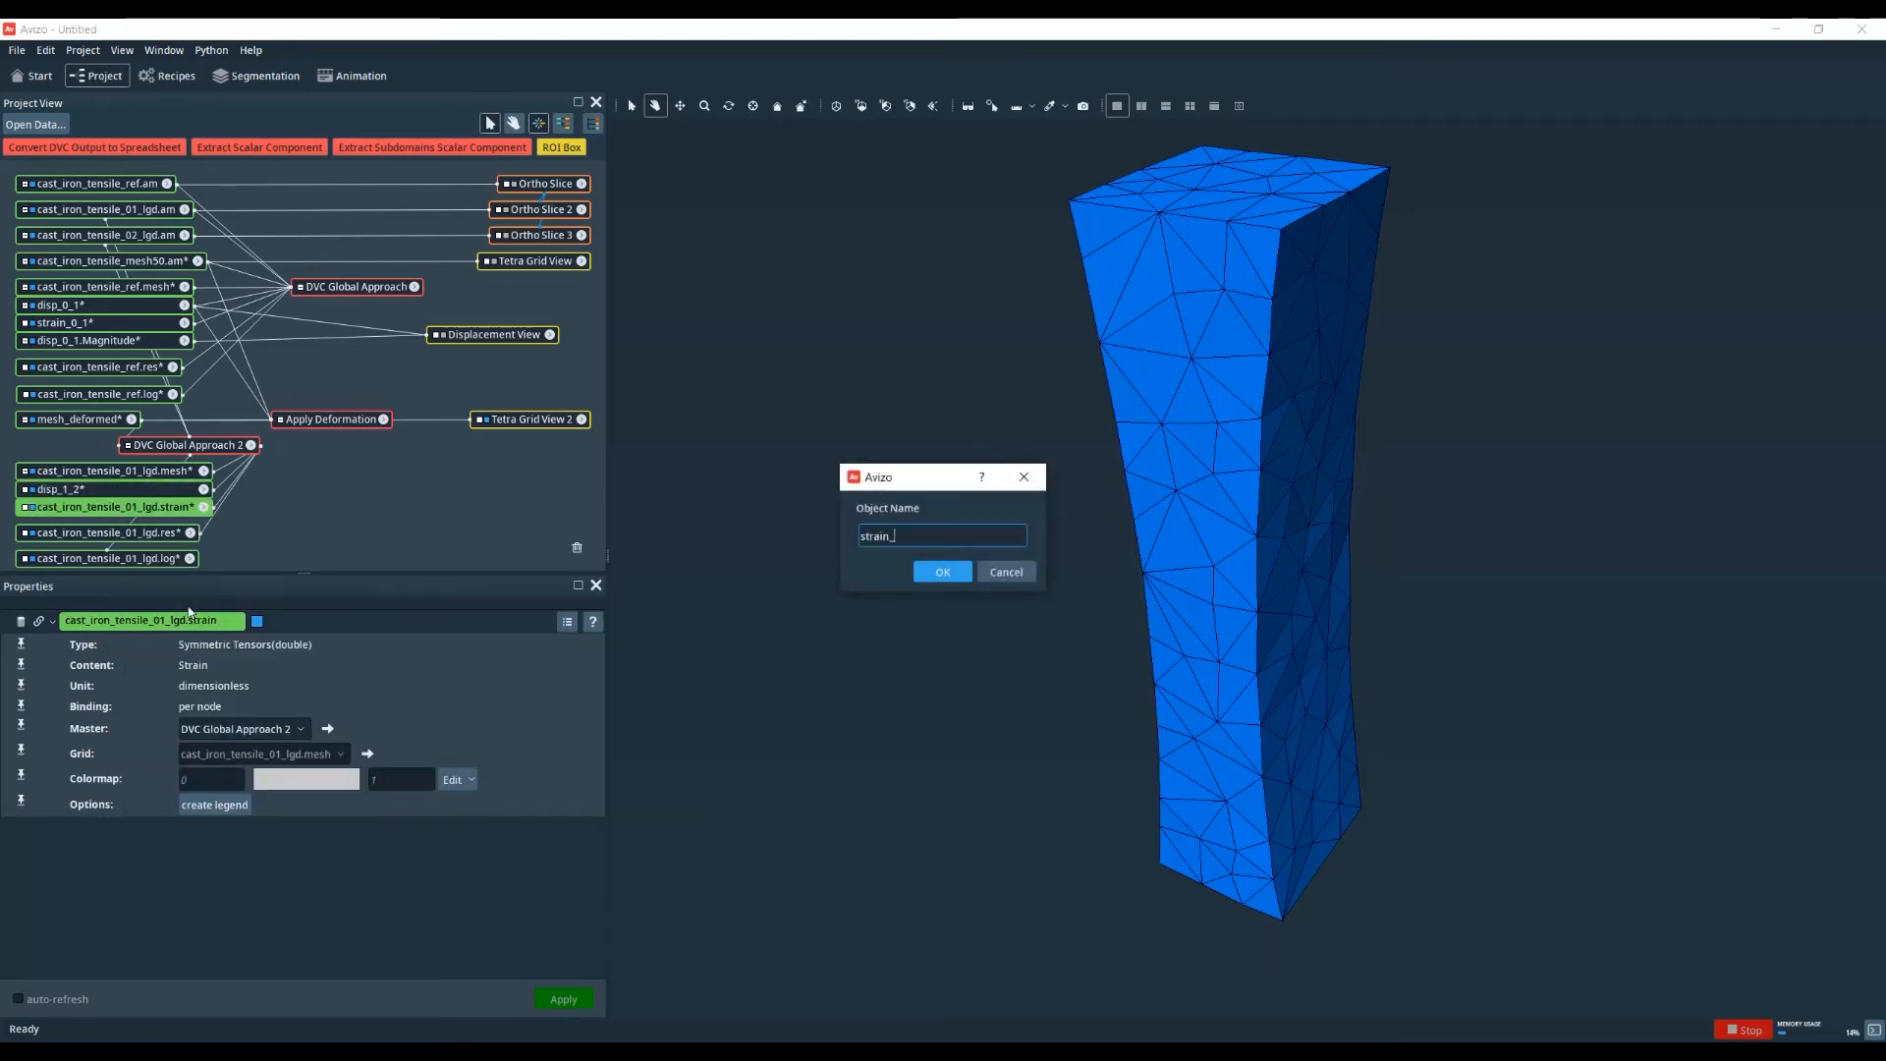
type("1_2")
key("Return")
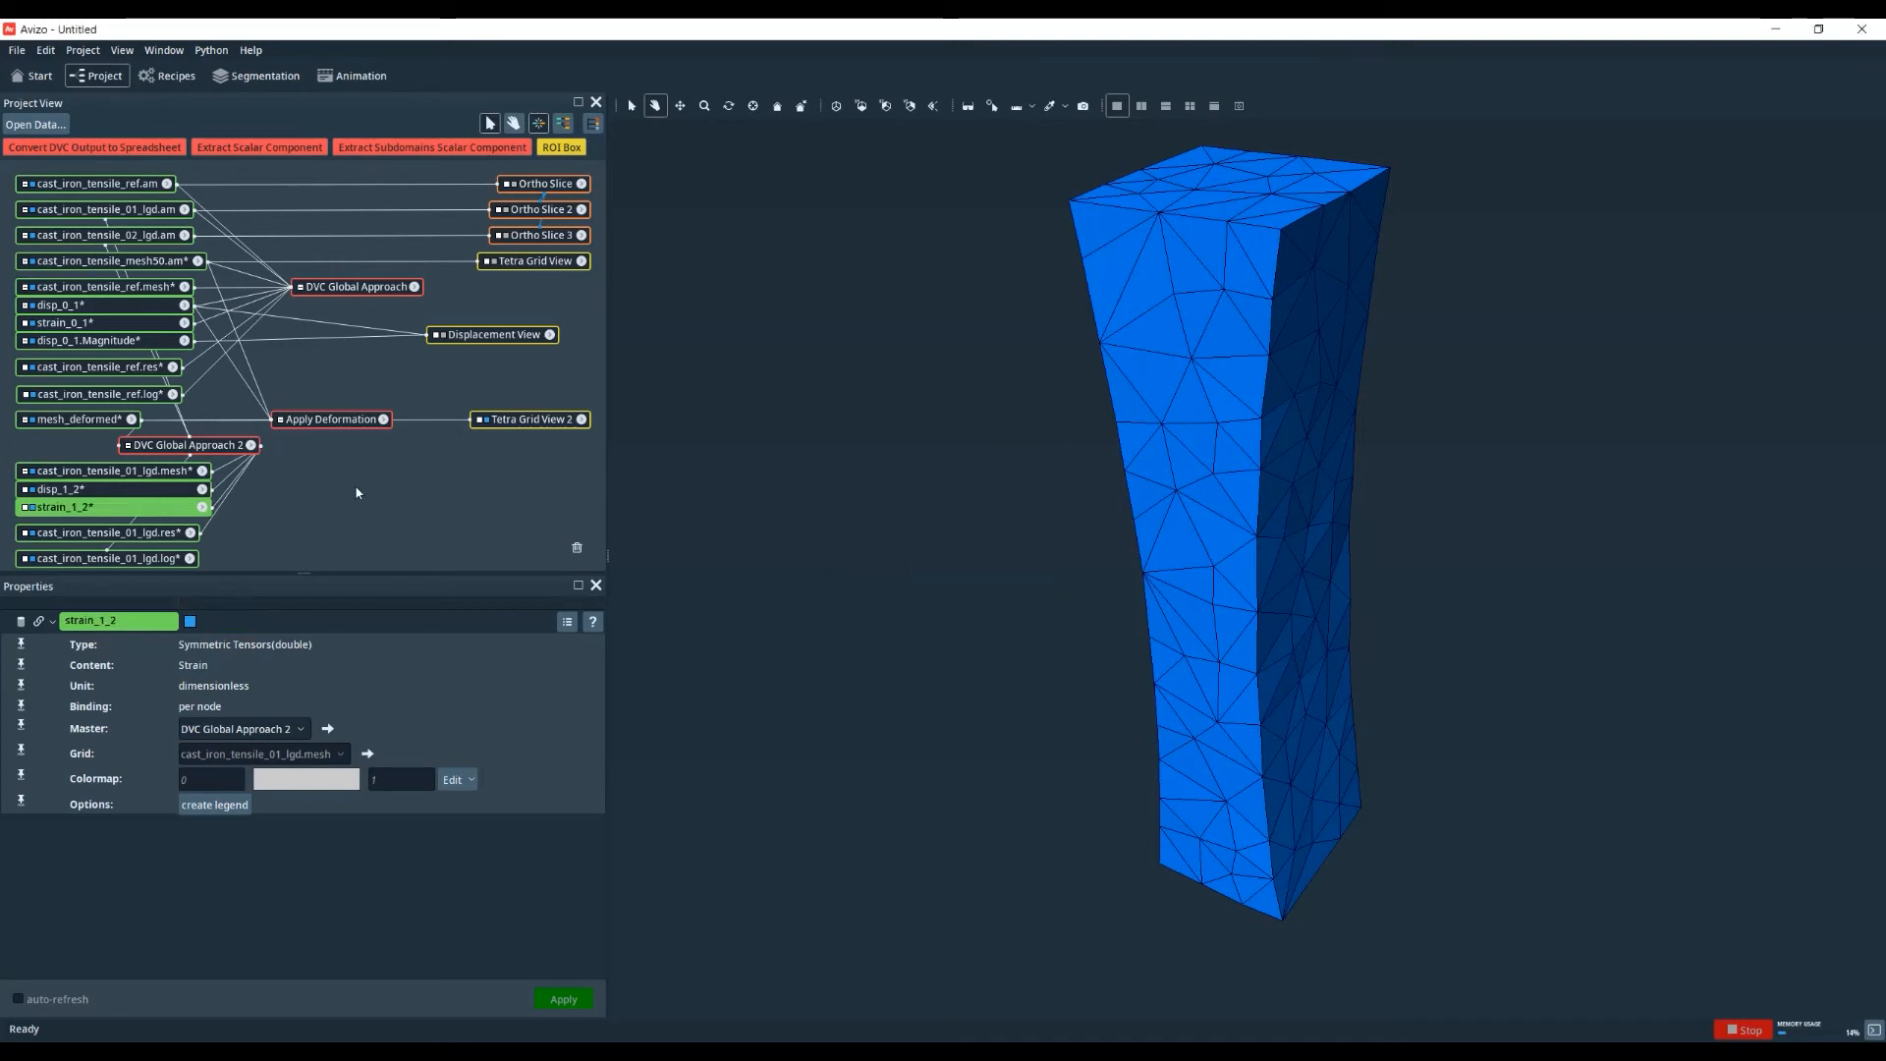
- Attach an Add DVC Displacement Fields module to disp_0_1
right_click(278, 488)
scroll(278, 488, "up", 2)
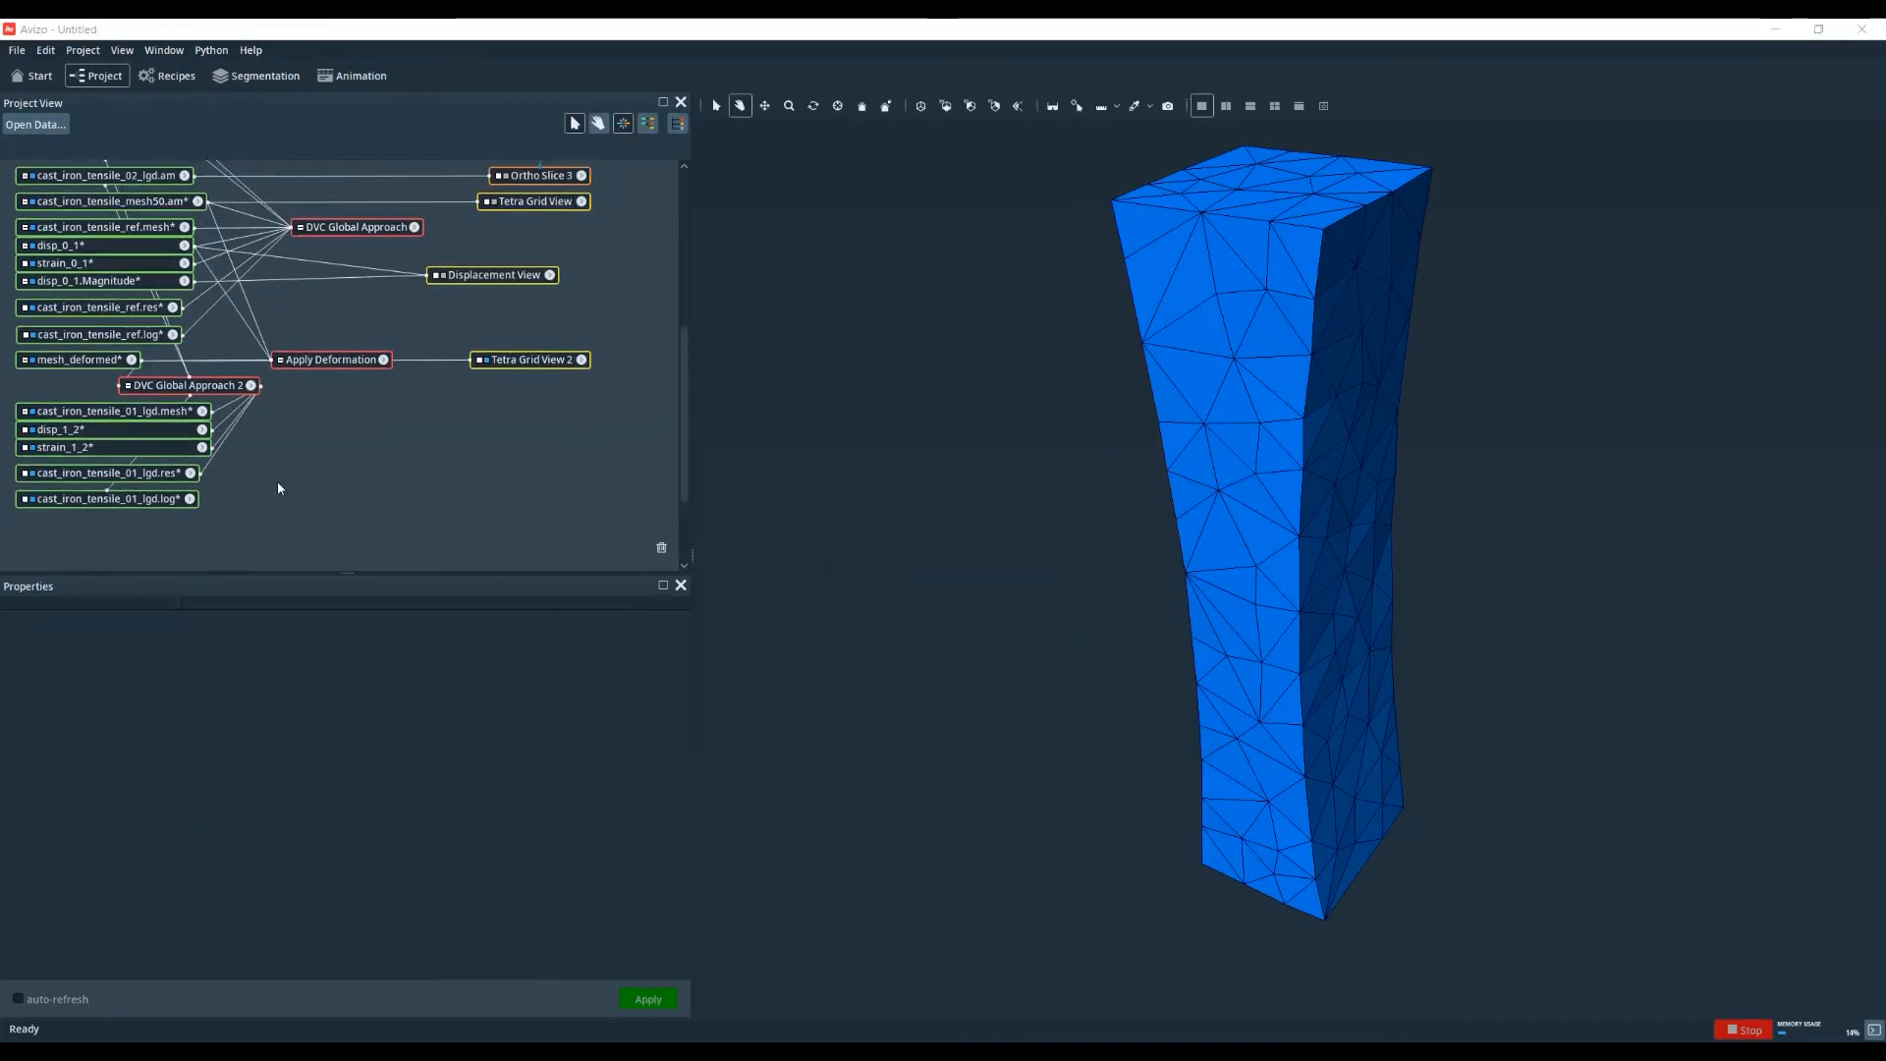
left_click(98, 306)
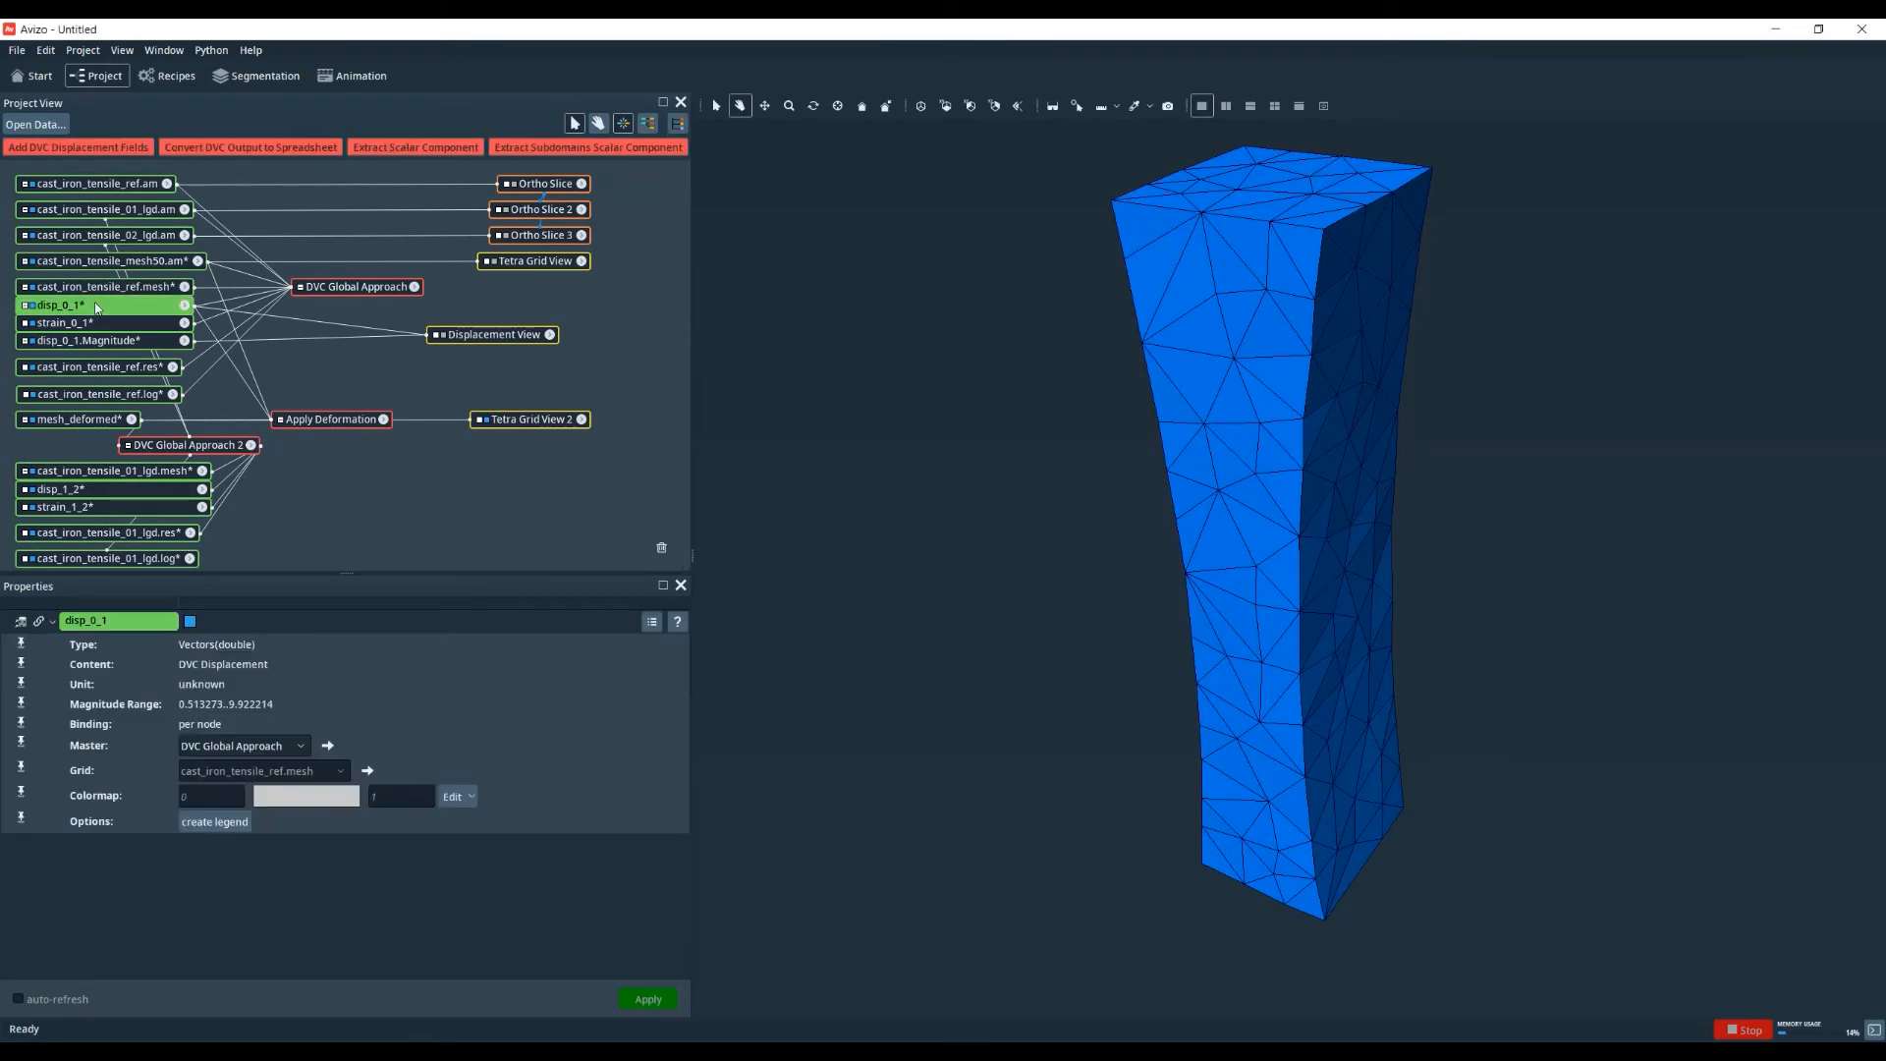
right_click(98, 306)
mouse_move(170, 499)
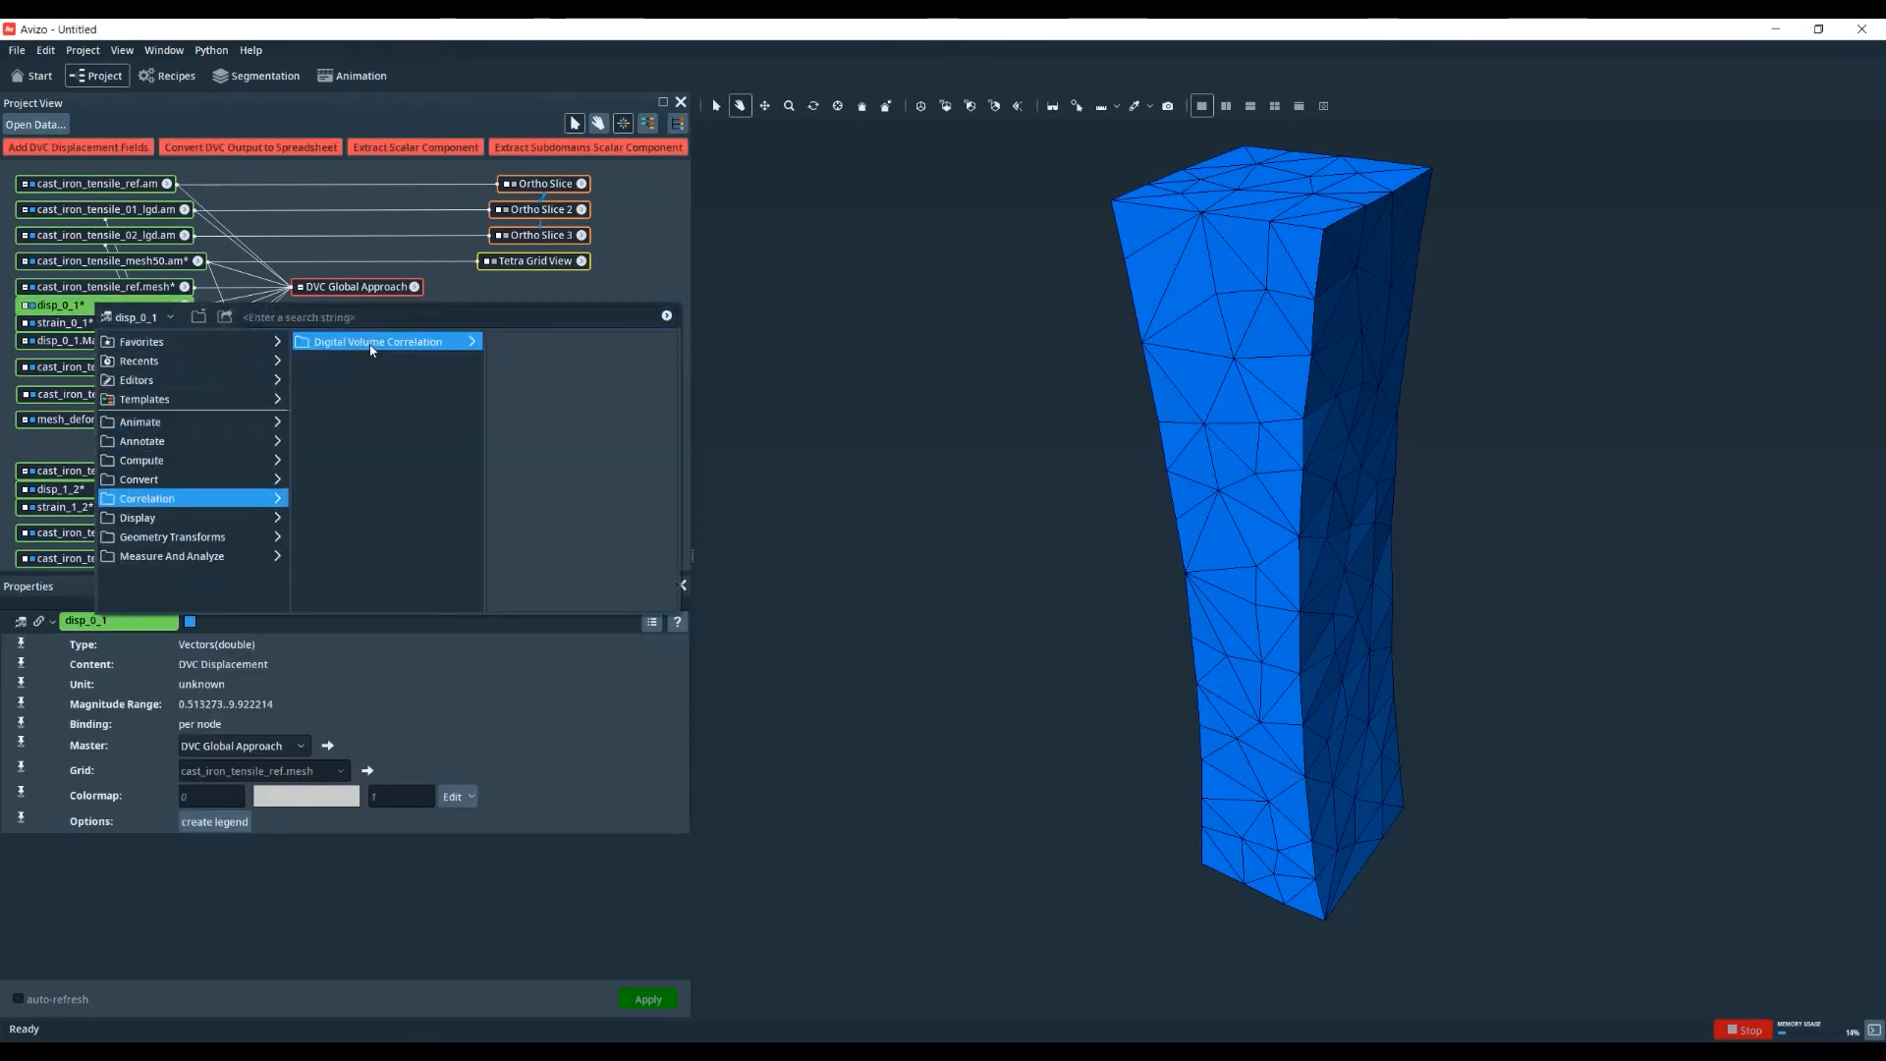
mouse_move(370, 344)
left_click(563, 351)
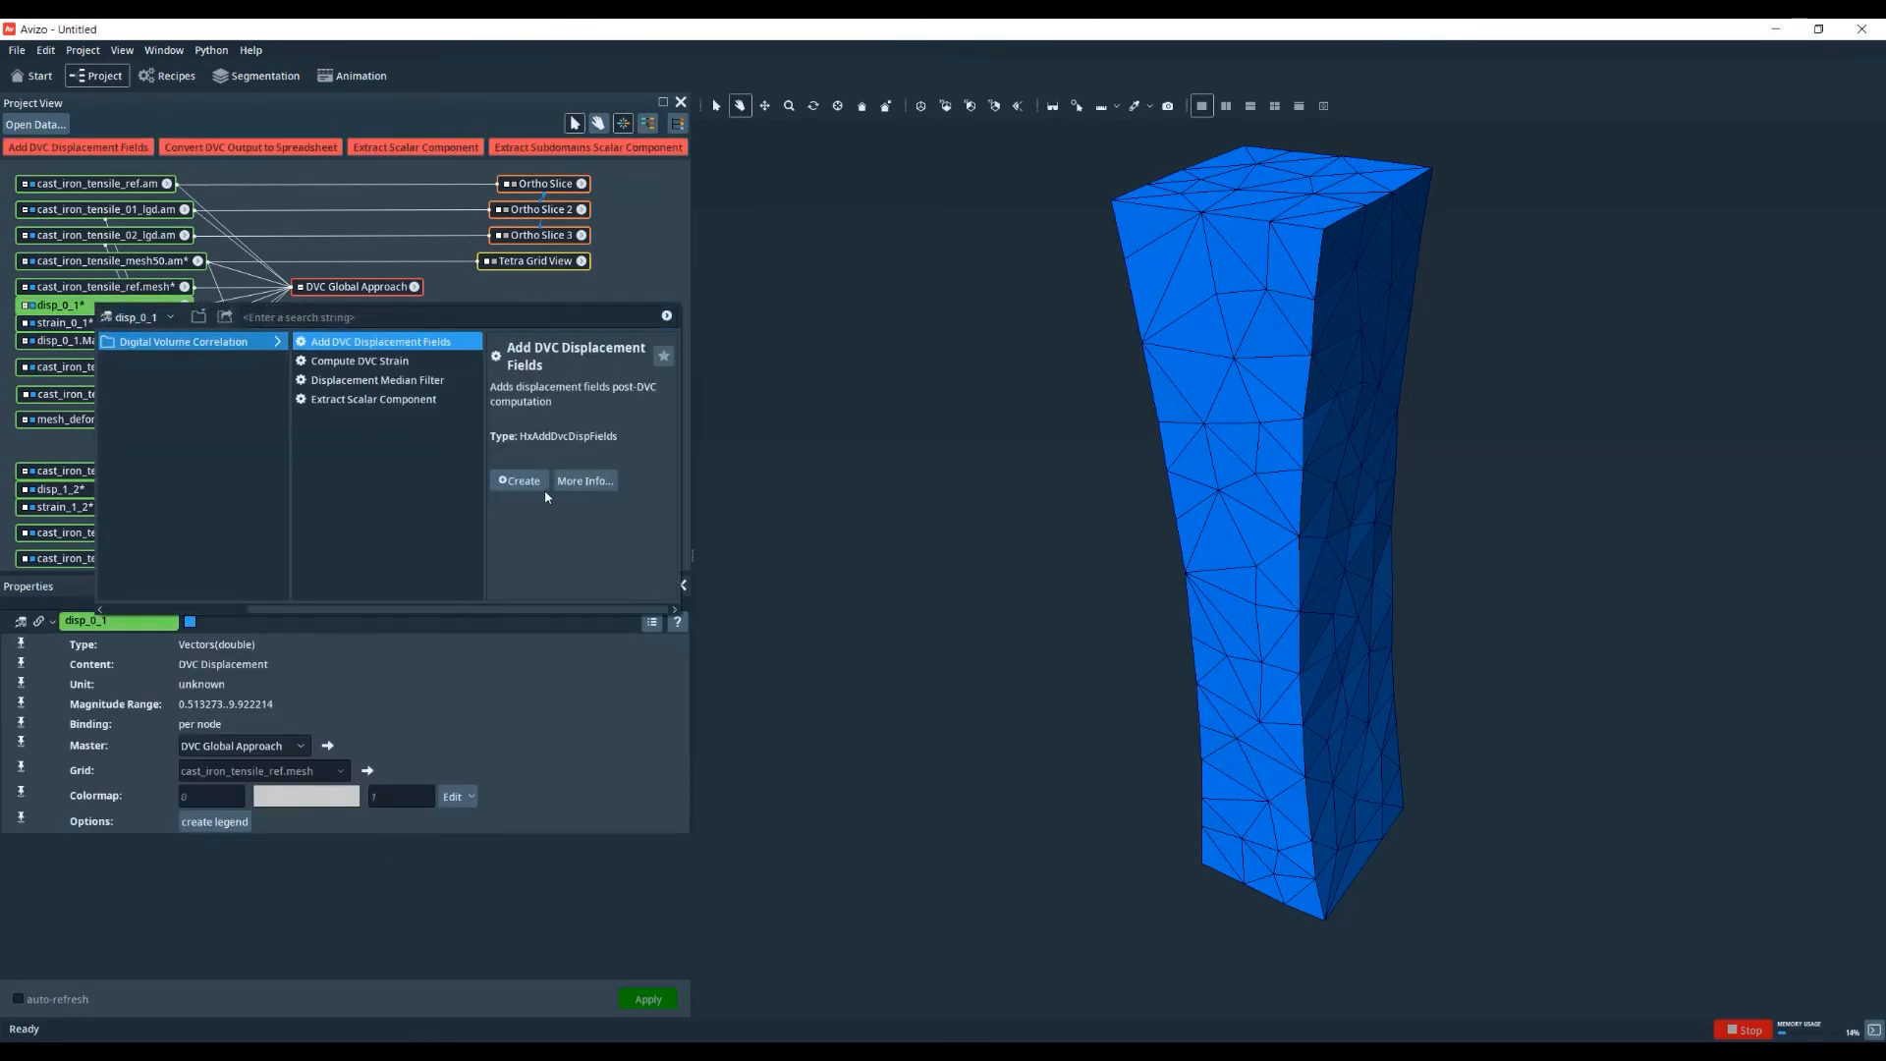
left_click(527, 478)
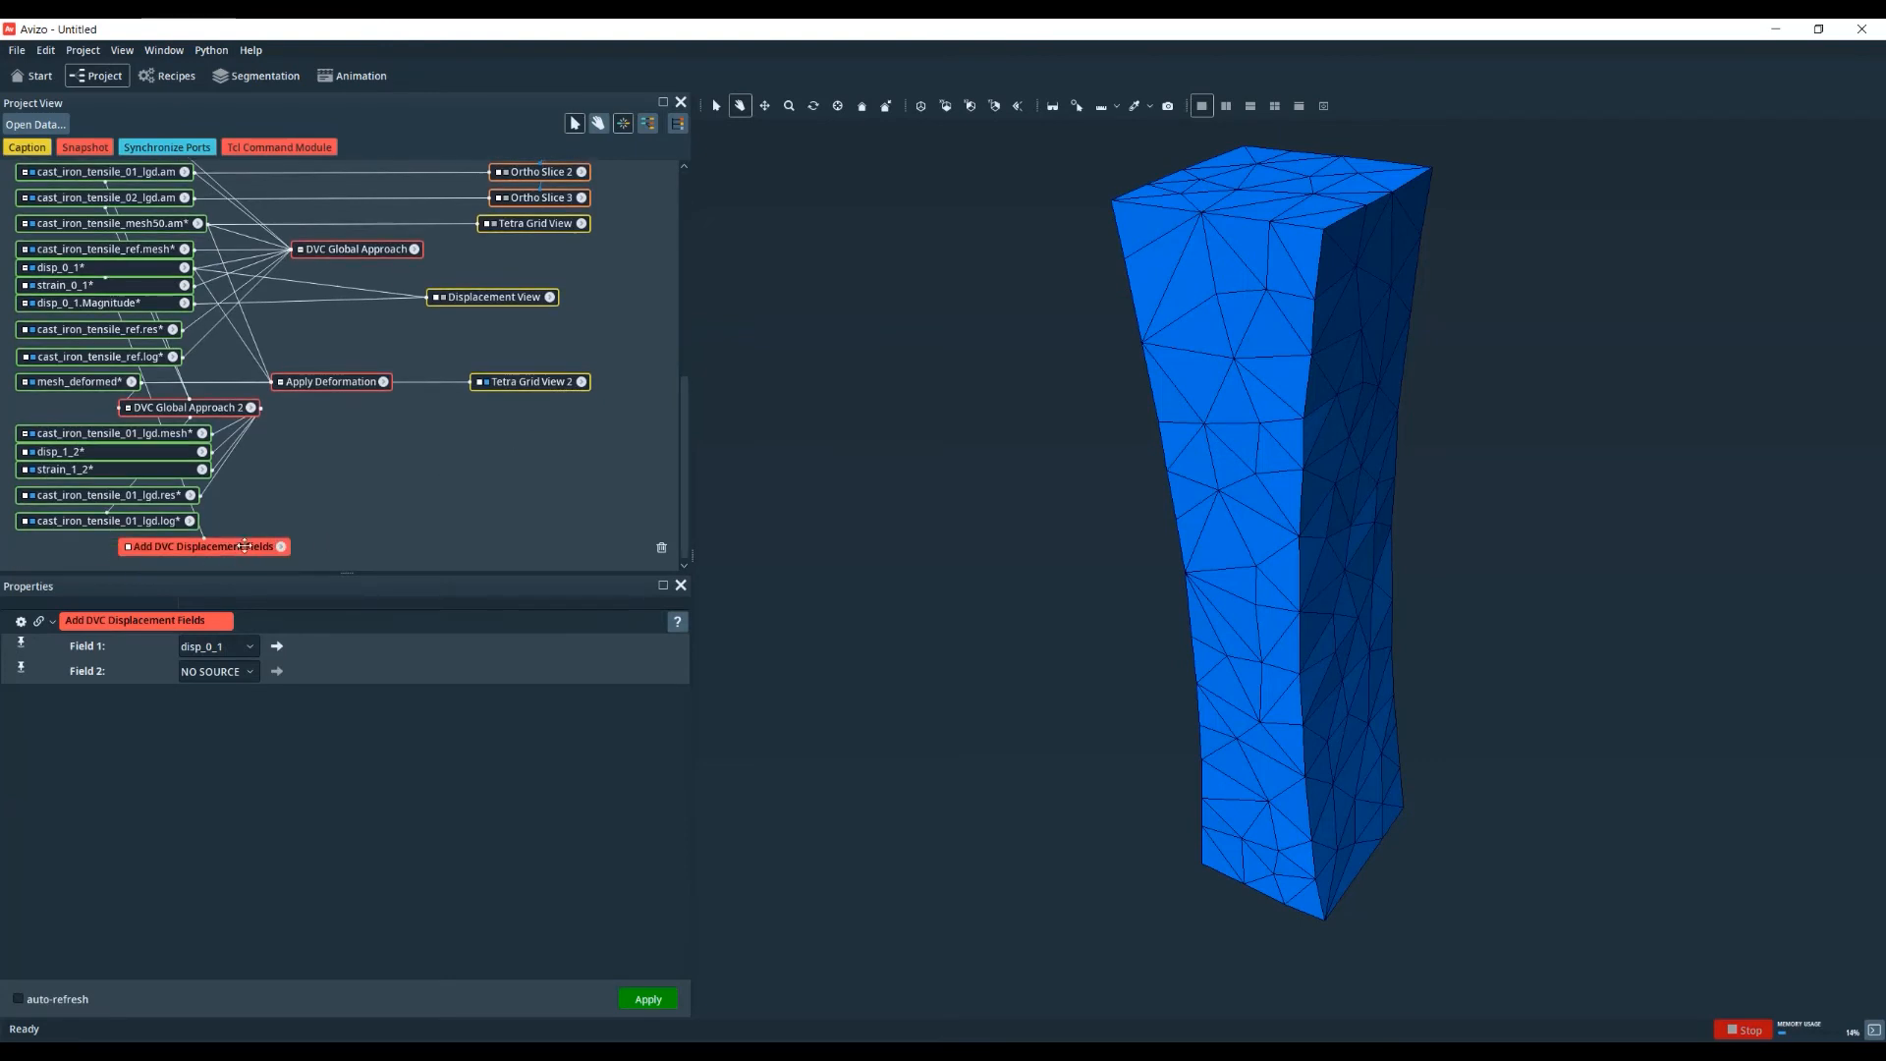
- Set disp_1_2 as the second field and compute the sum of the displacement fields
left_click(234, 677)
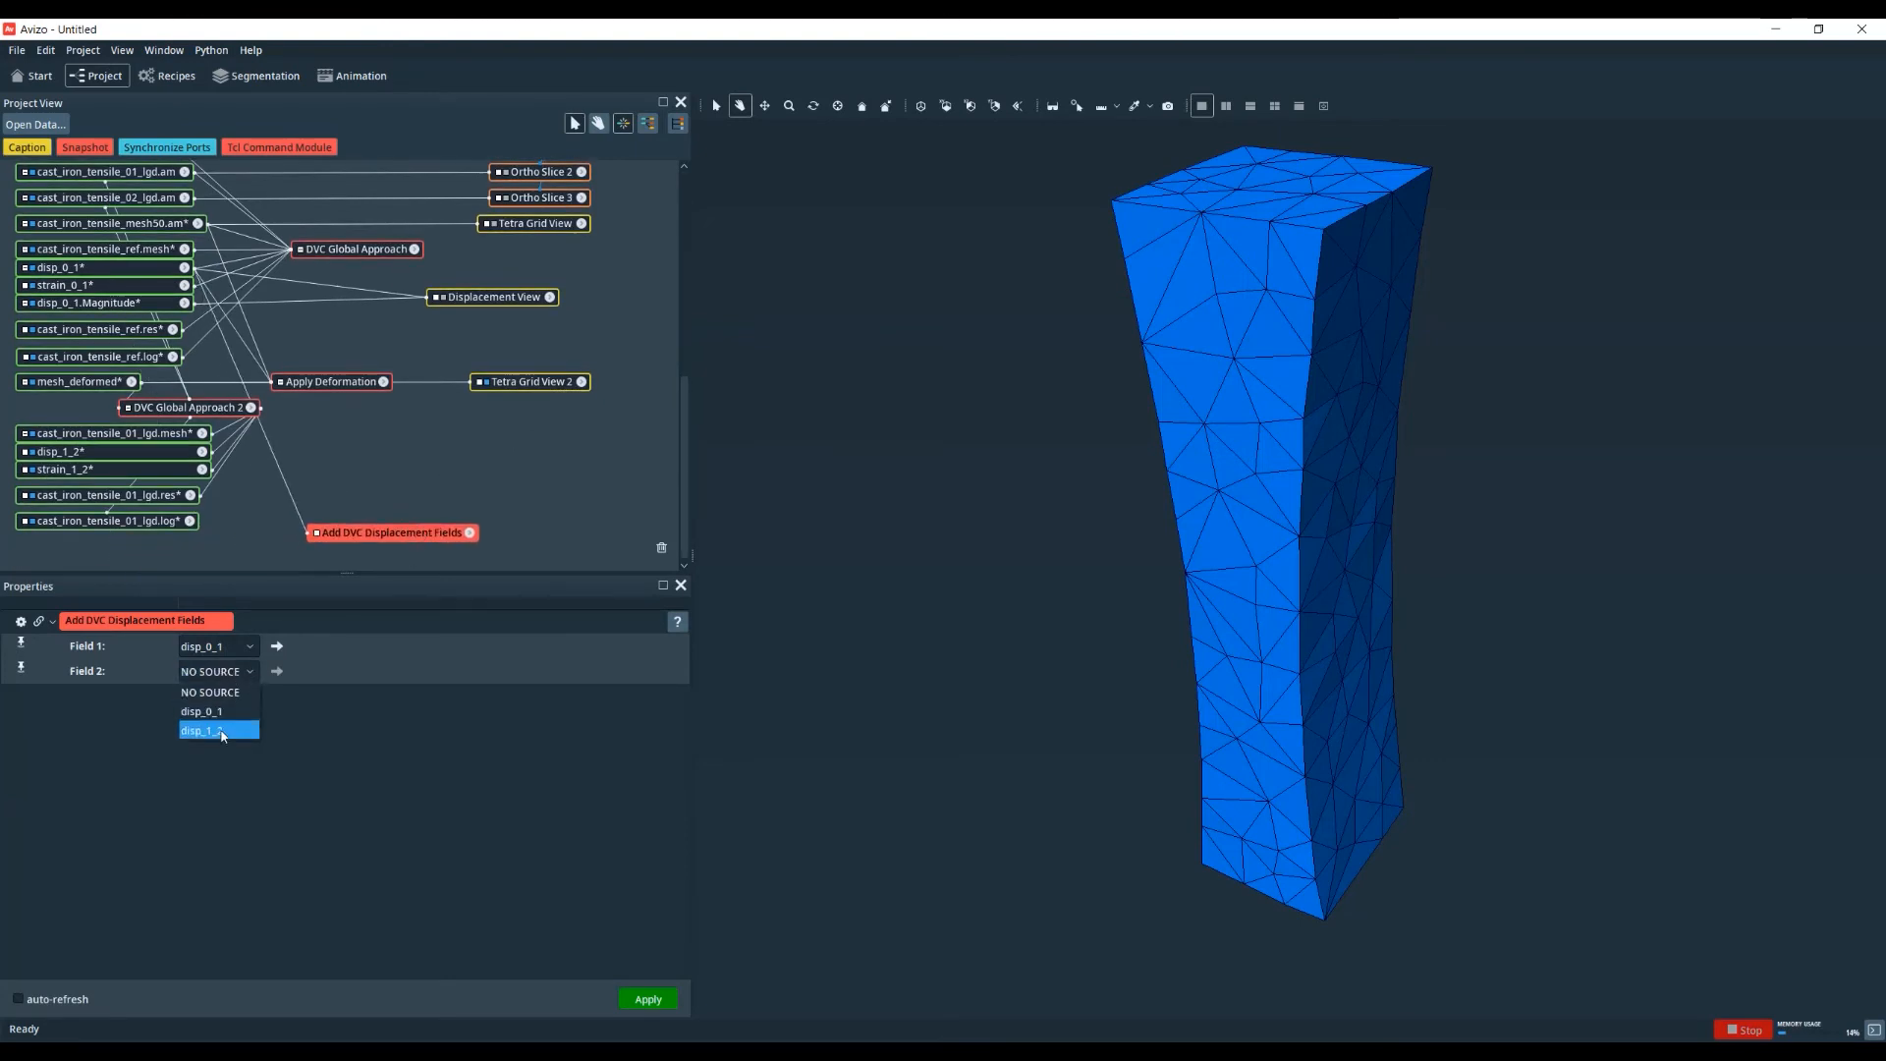
left_click(213, 732)
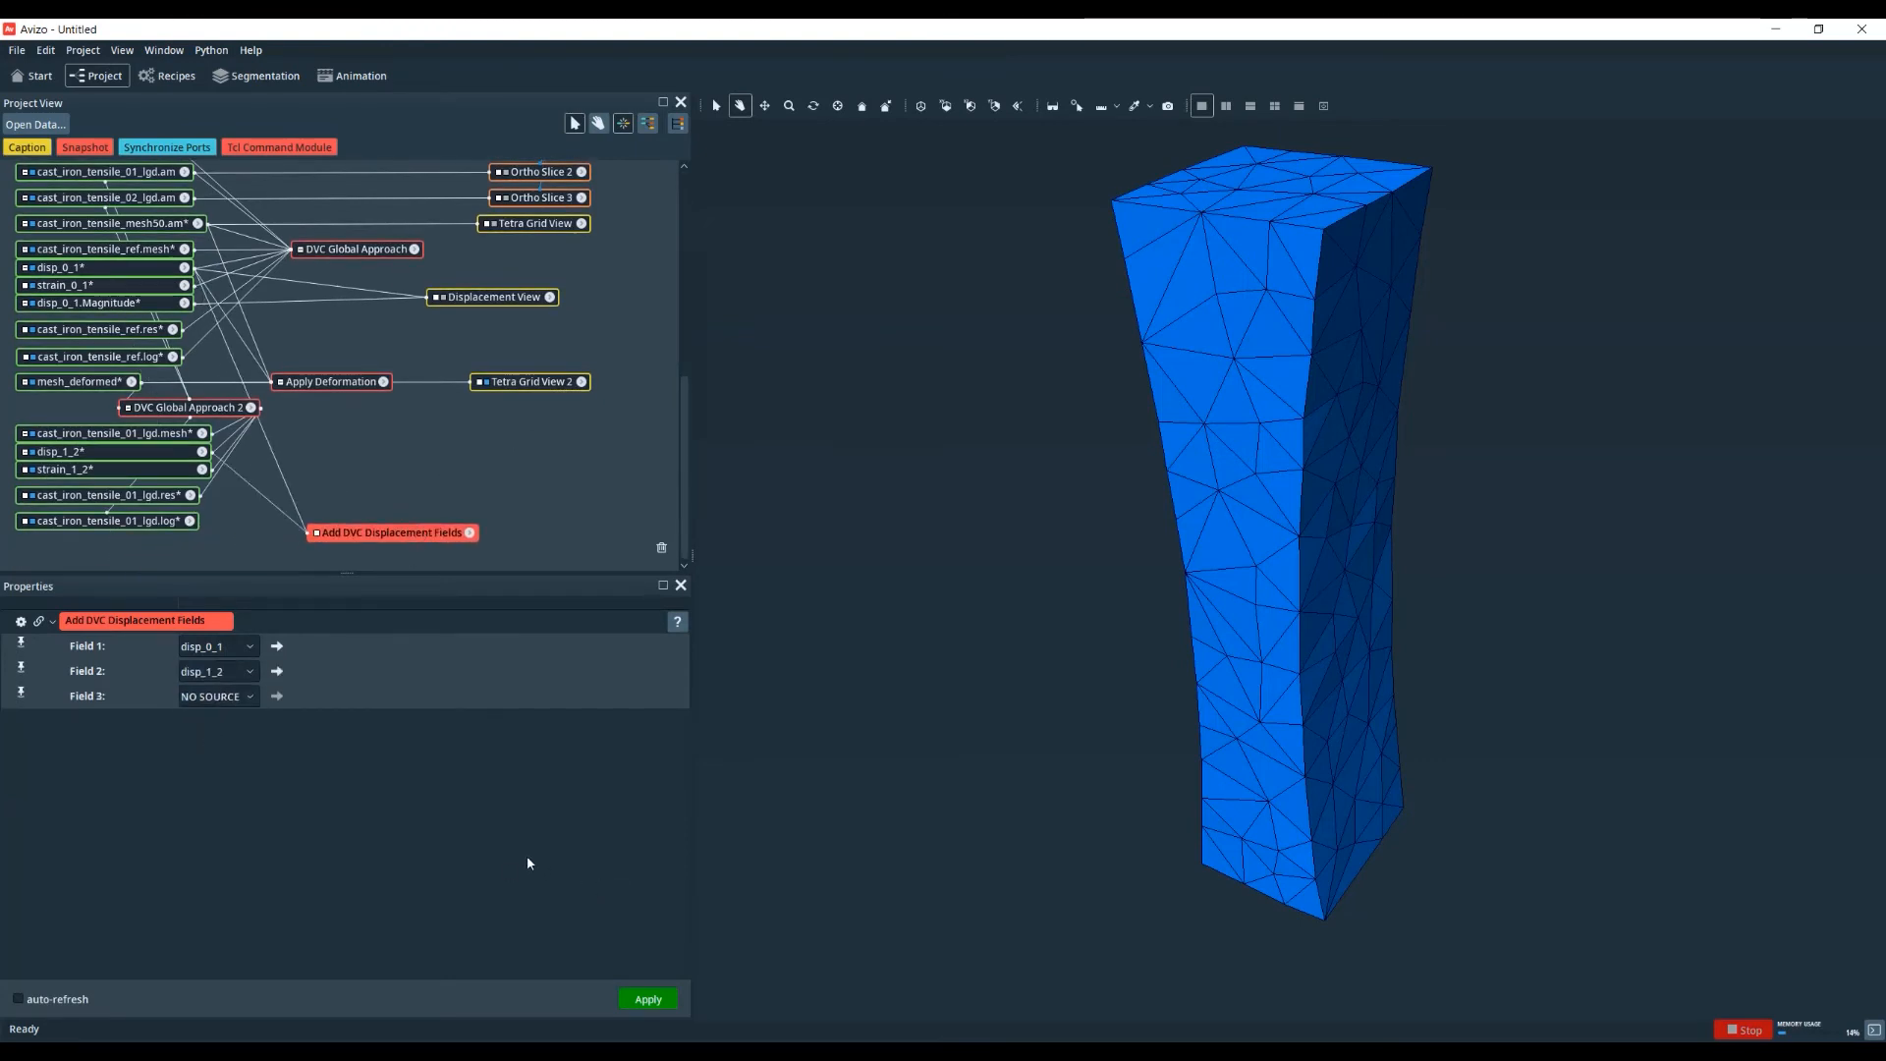
left_click(647, 999)
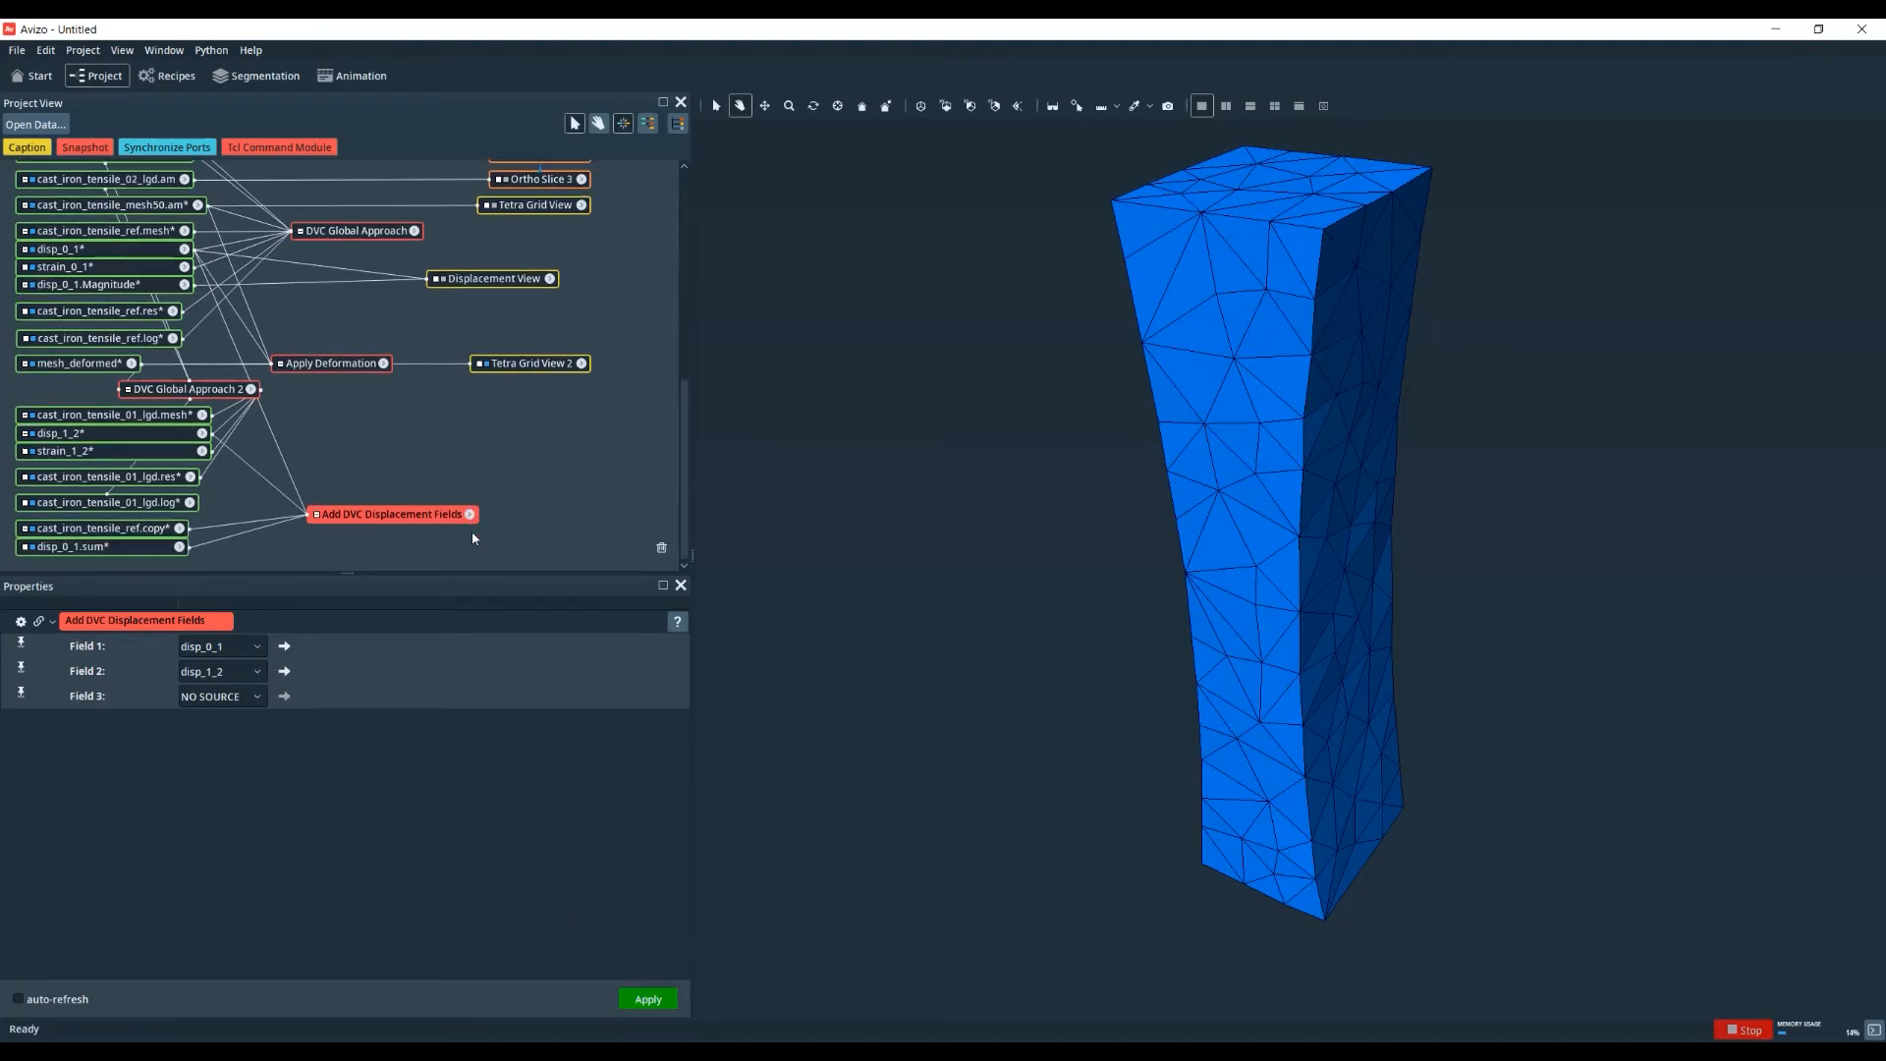
- Rename the summed displacement field as disp_0_2
left_click(115, 532)
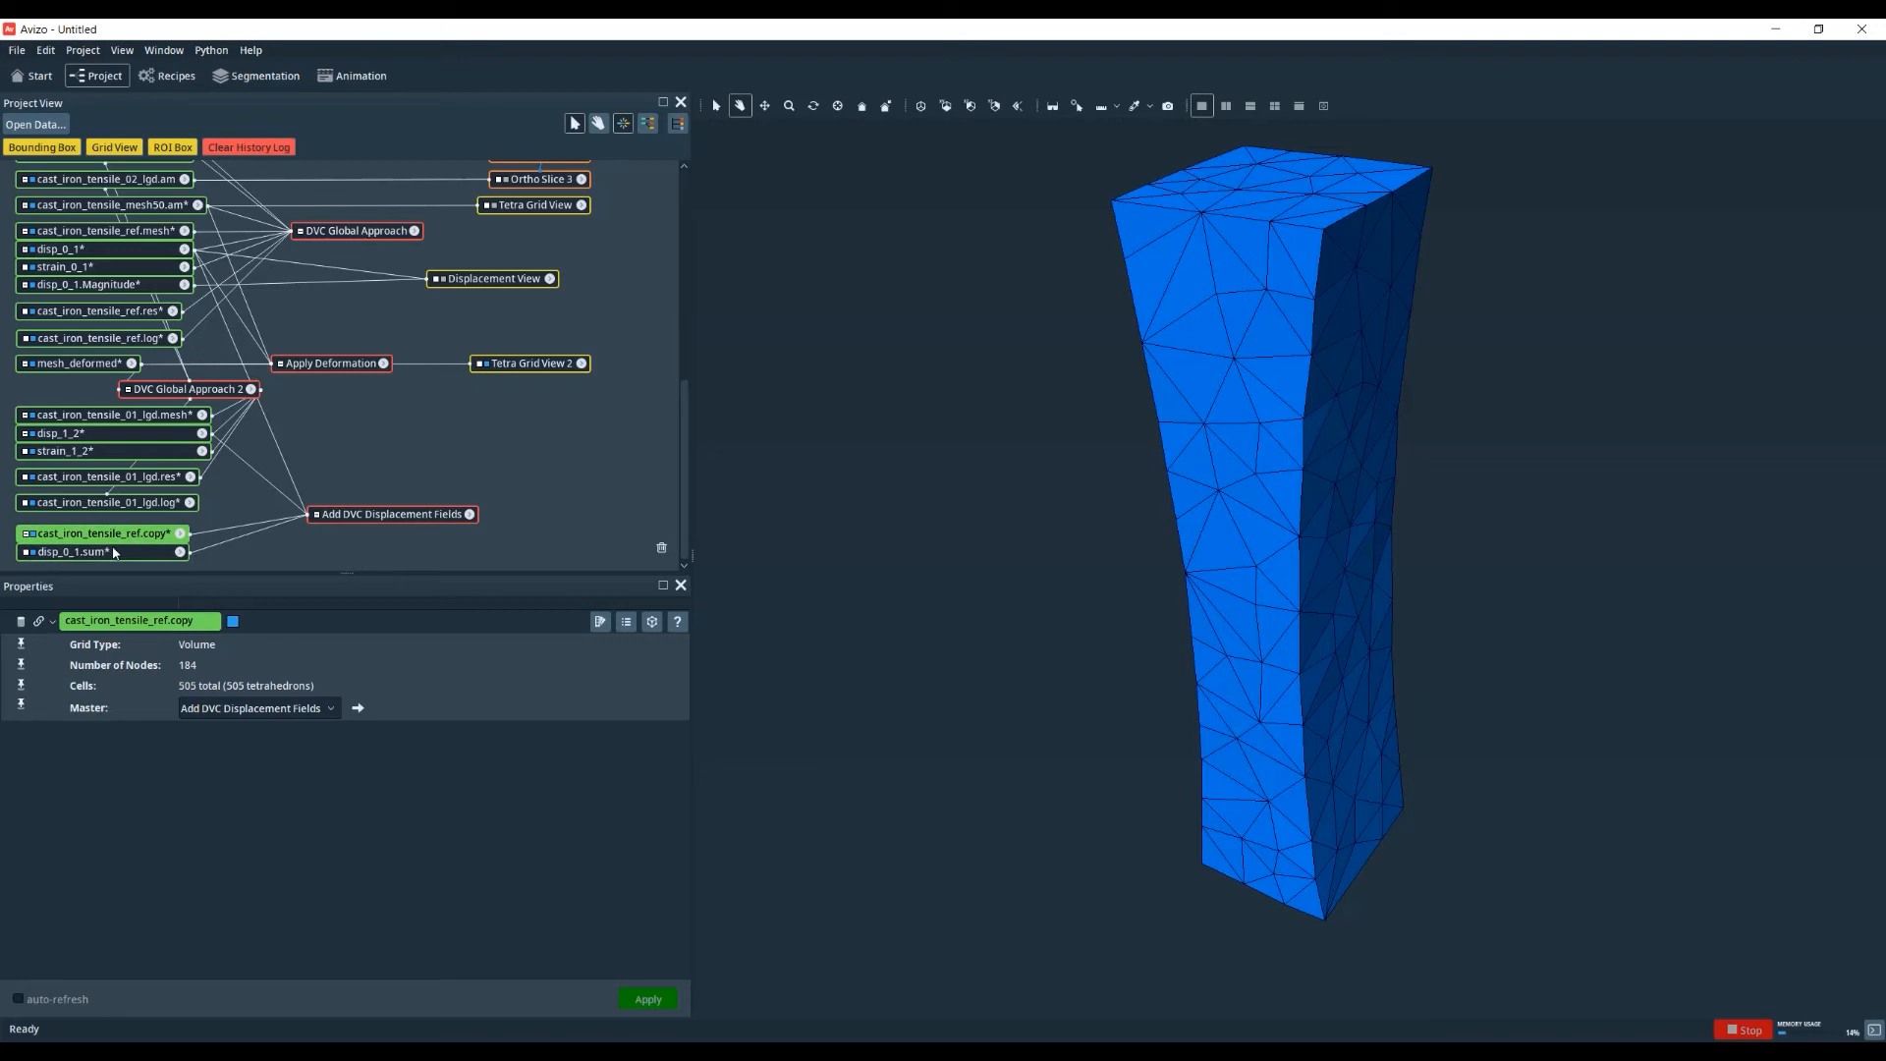
left_click(114, 552)
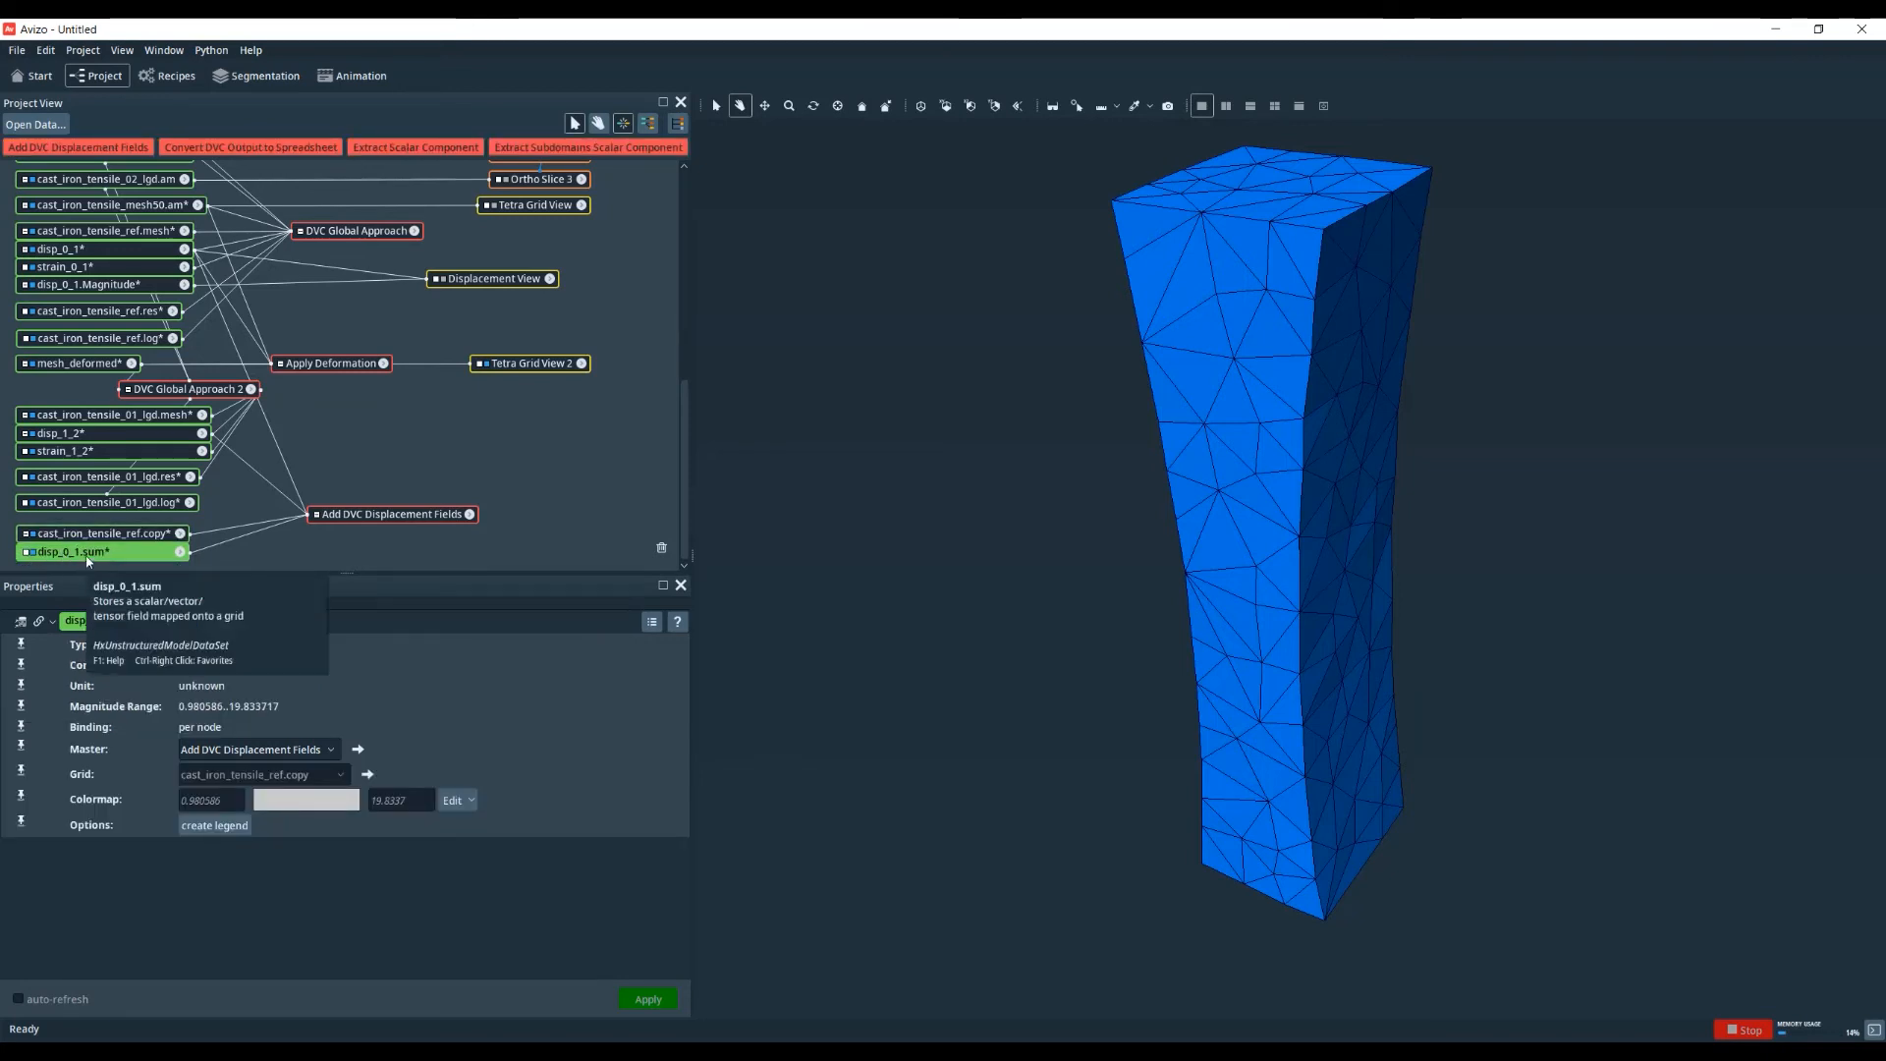
right_click(87, 561)
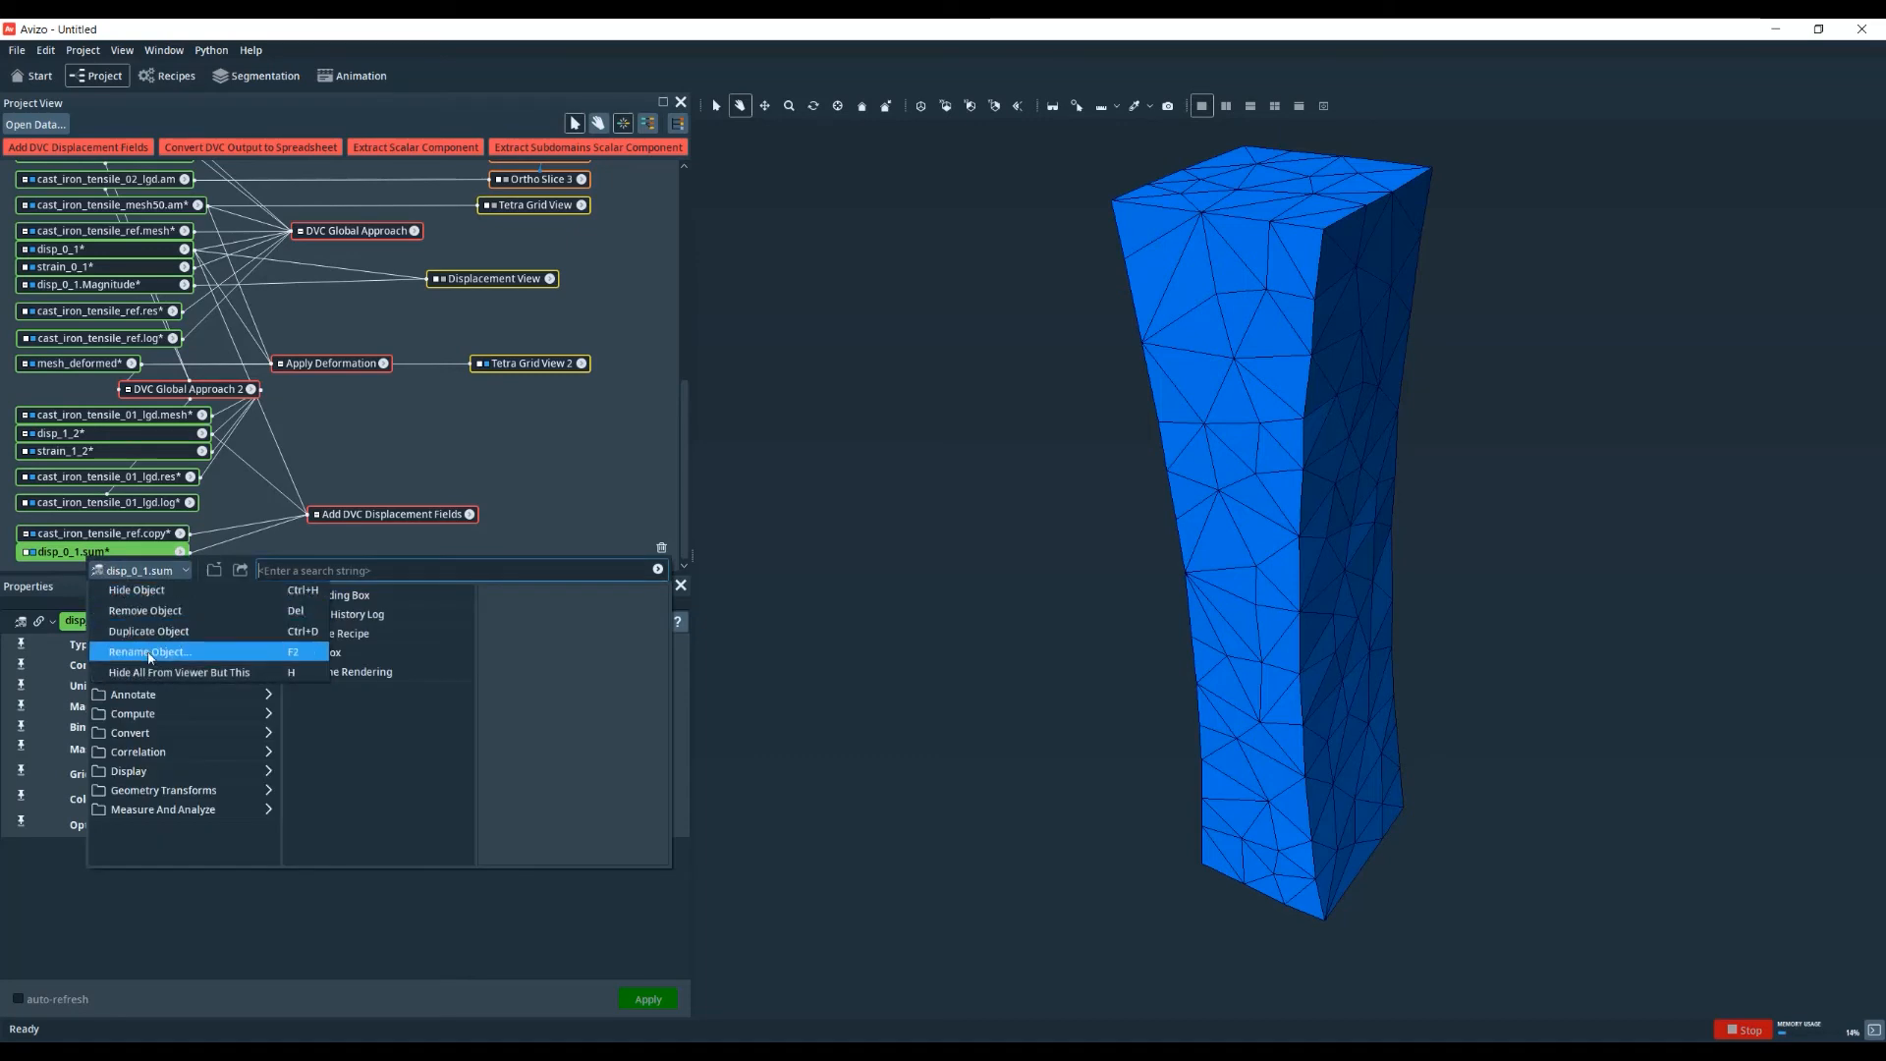
left_click(147, 652)
type("disp")
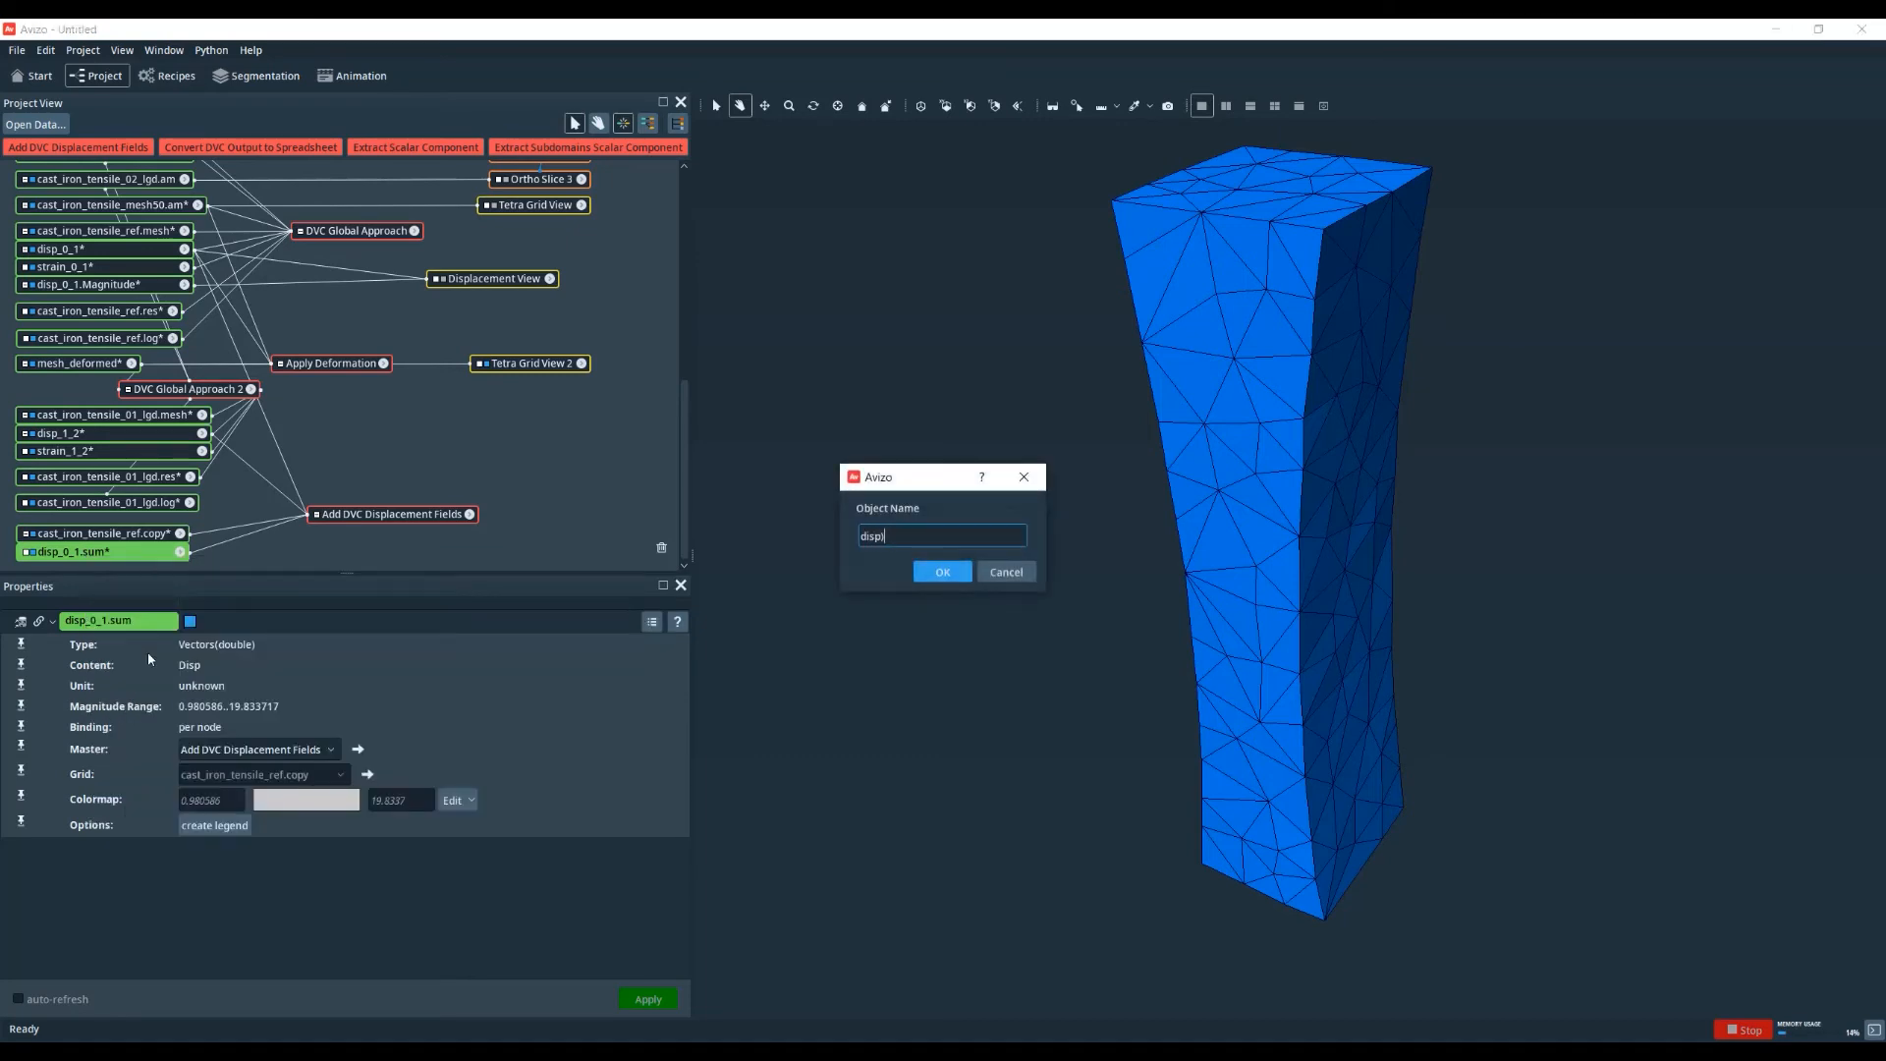
type("_0_2")
key("Return")
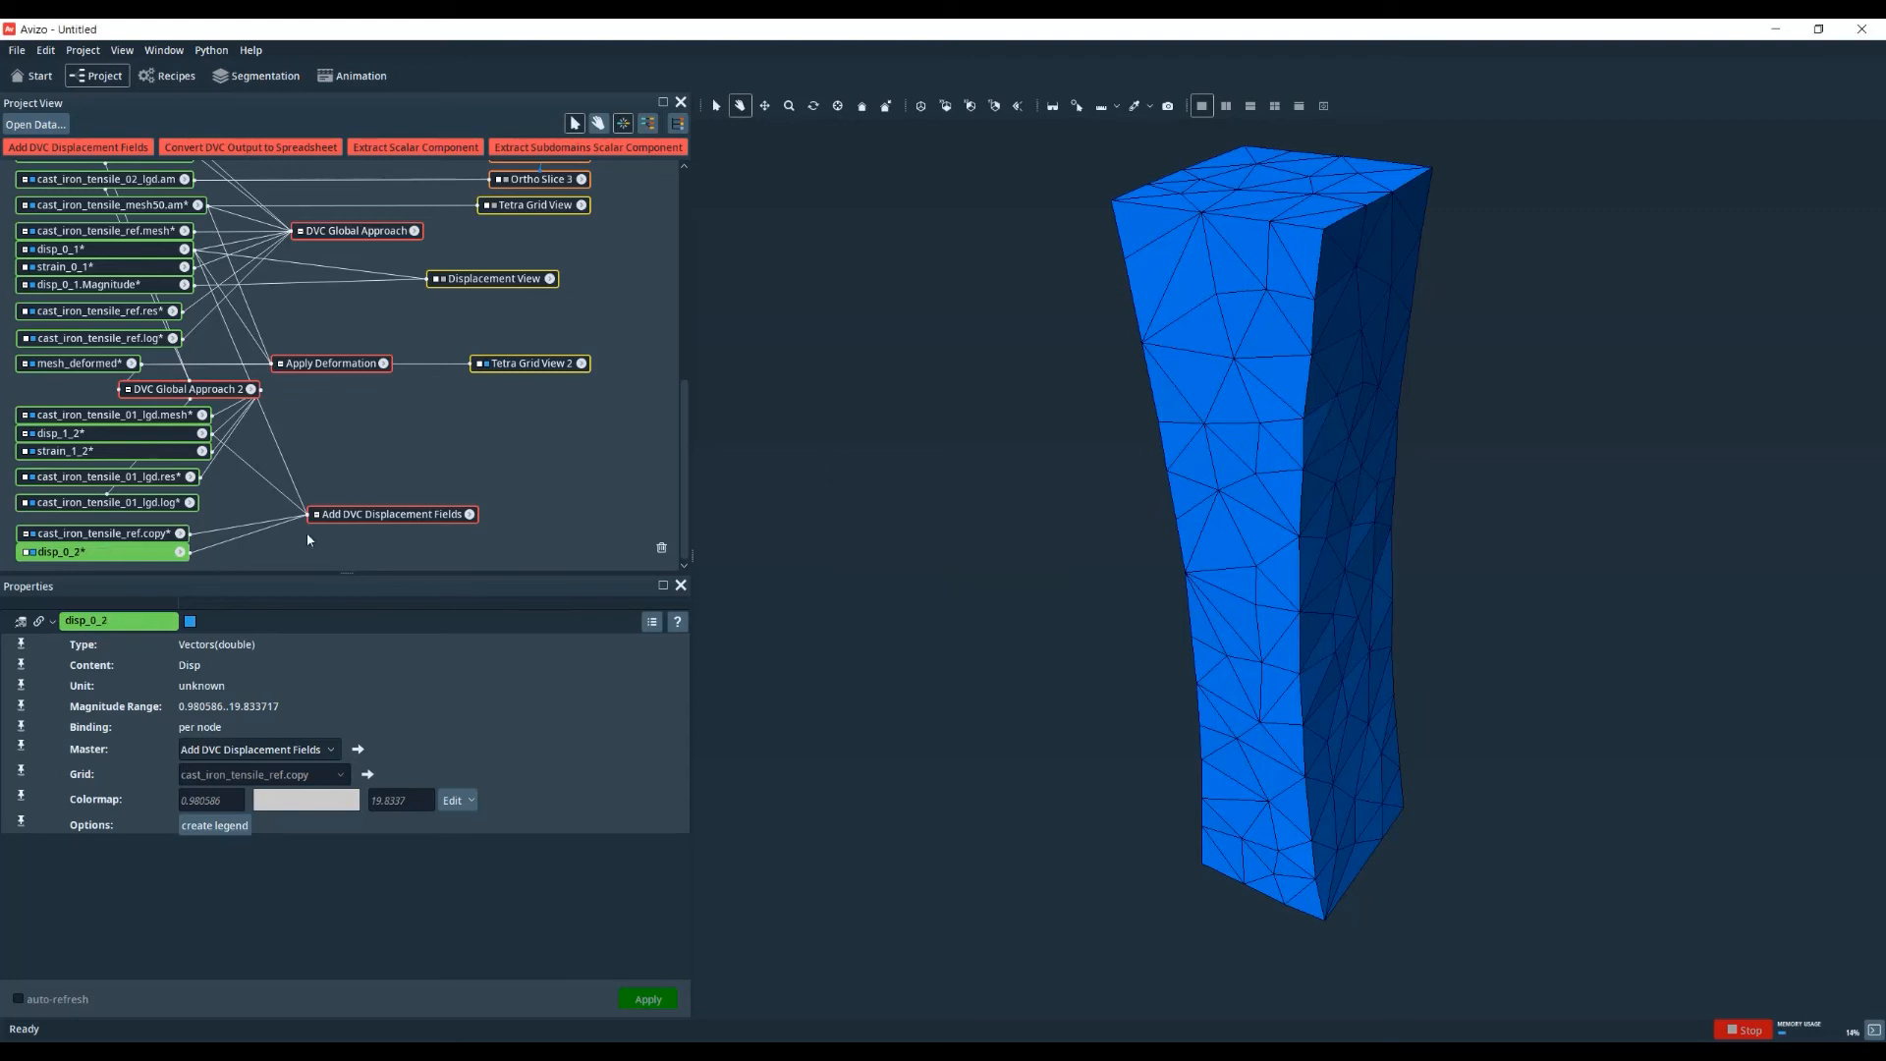
- Attach a Compute DVC Strain module to disp_0_2 and compute the total strain field
right_click(103, 562)
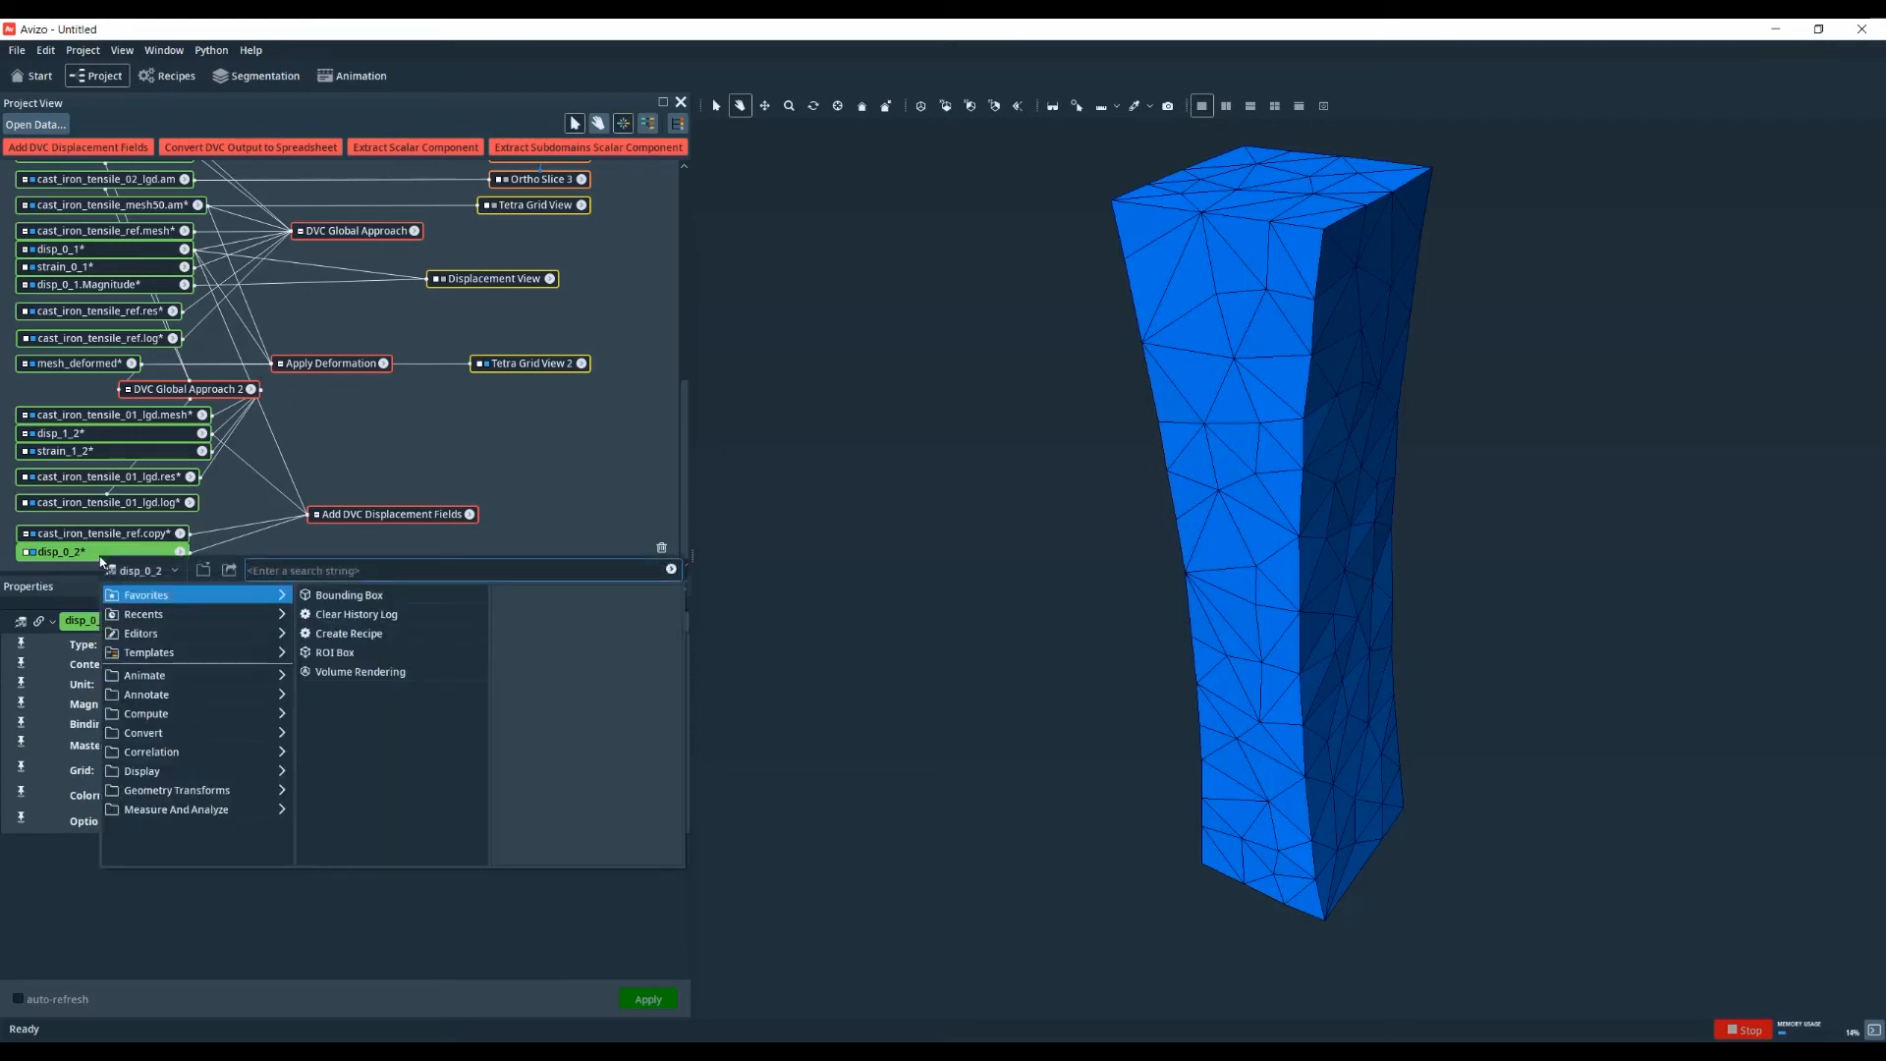
left_click(162, 752)
left_click(374, 595)
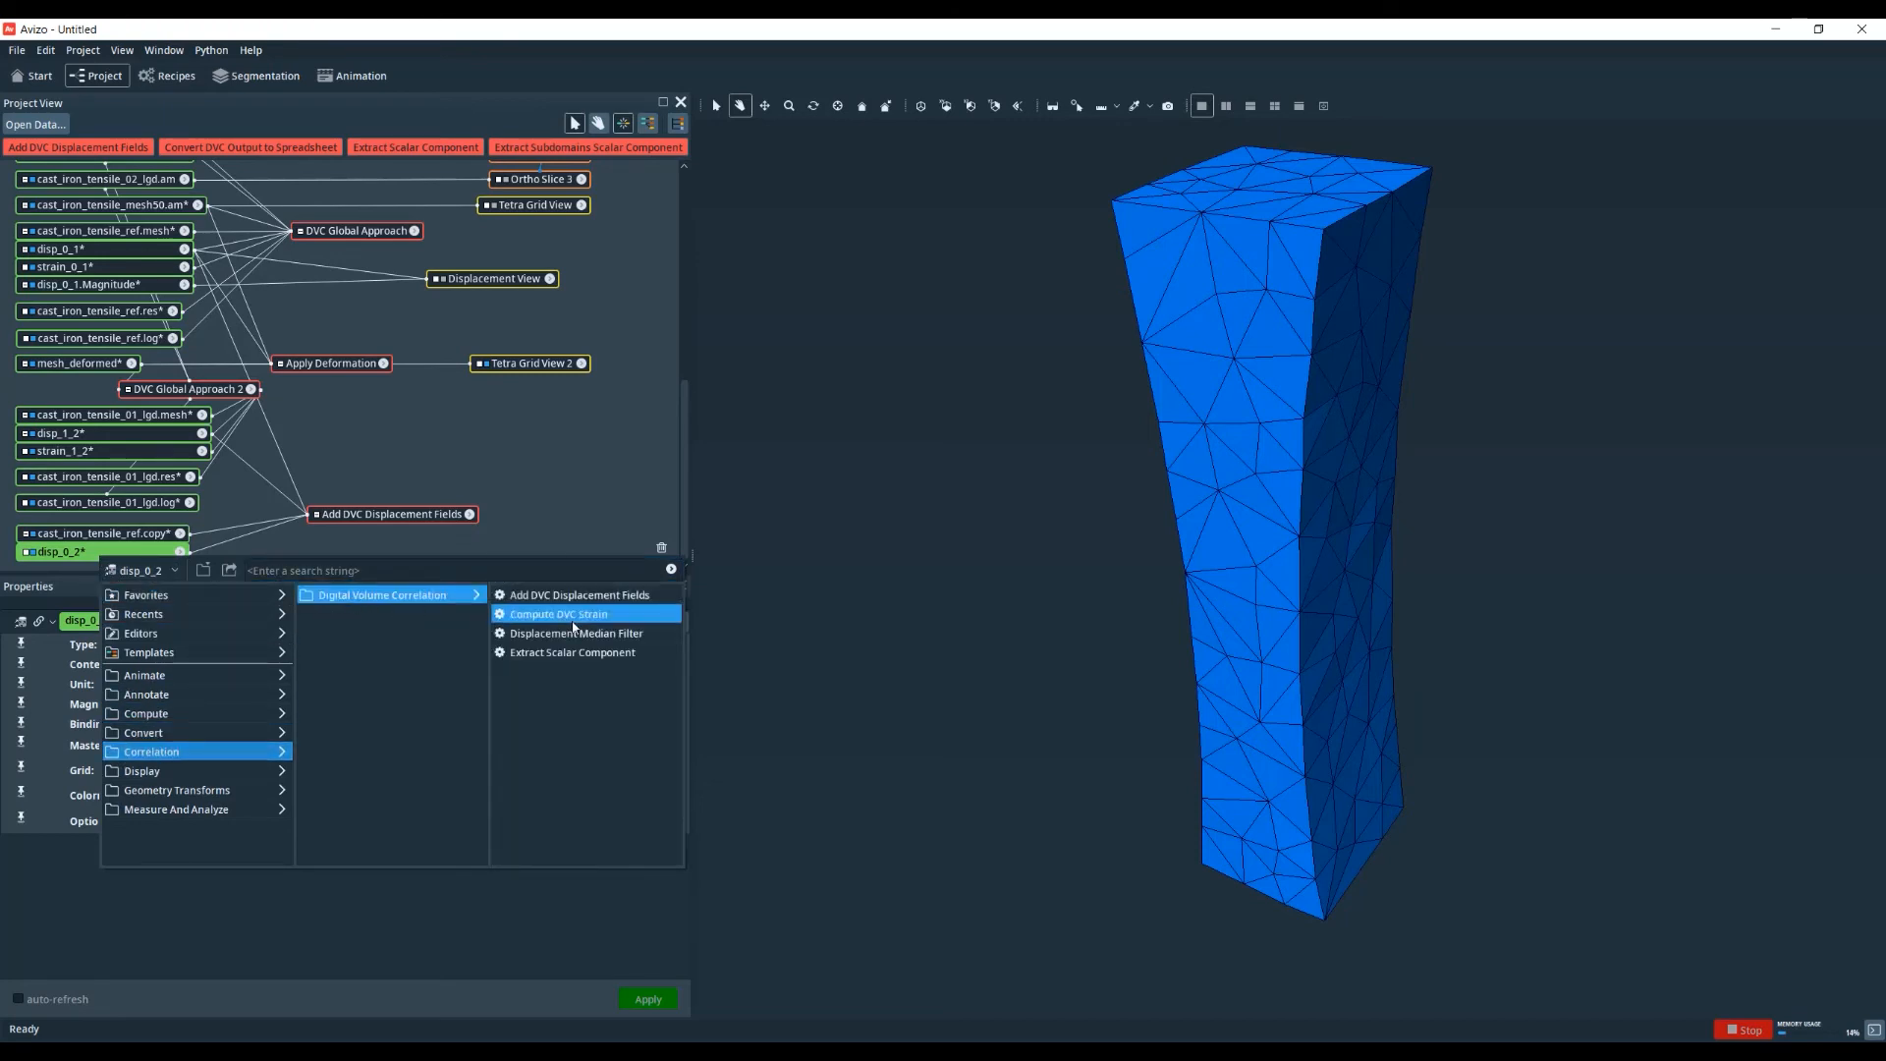
left_click(572, 616)
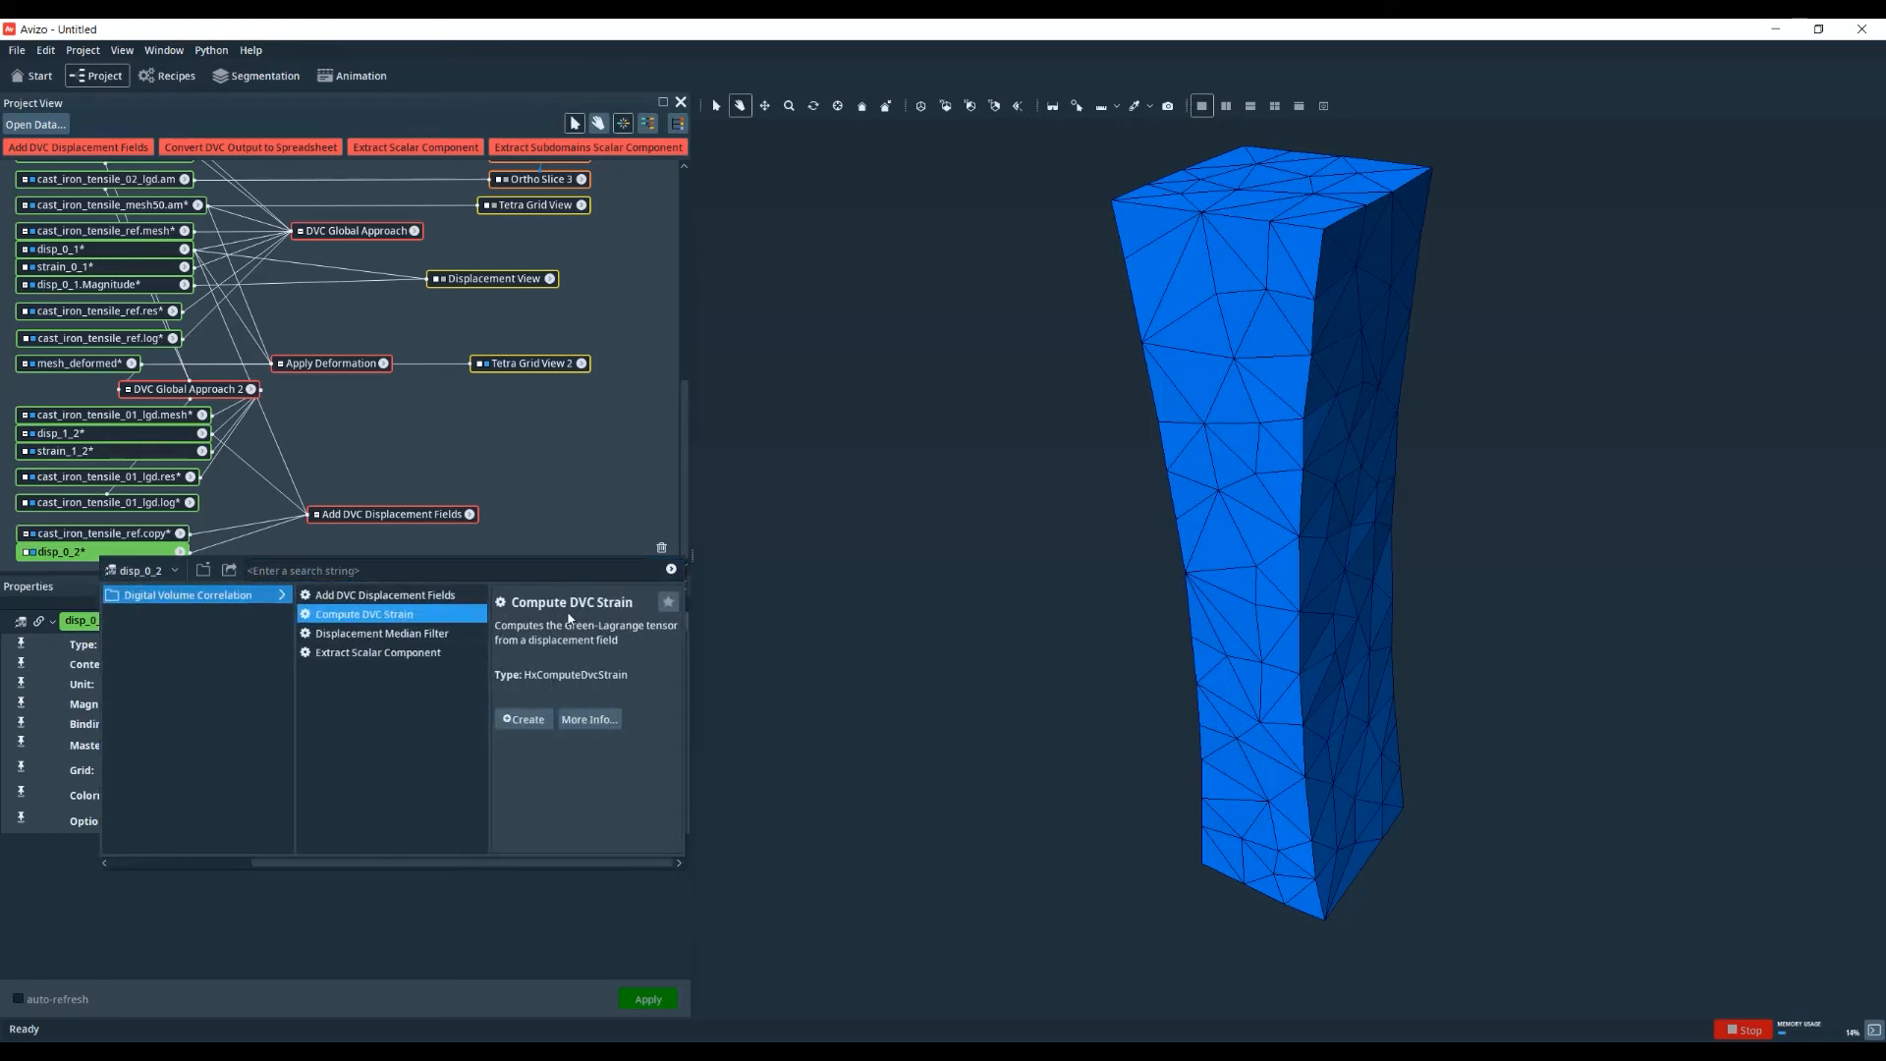
left_click(524, 720)
left_click(649, 999)
scroll(316, 565, "down", 1)
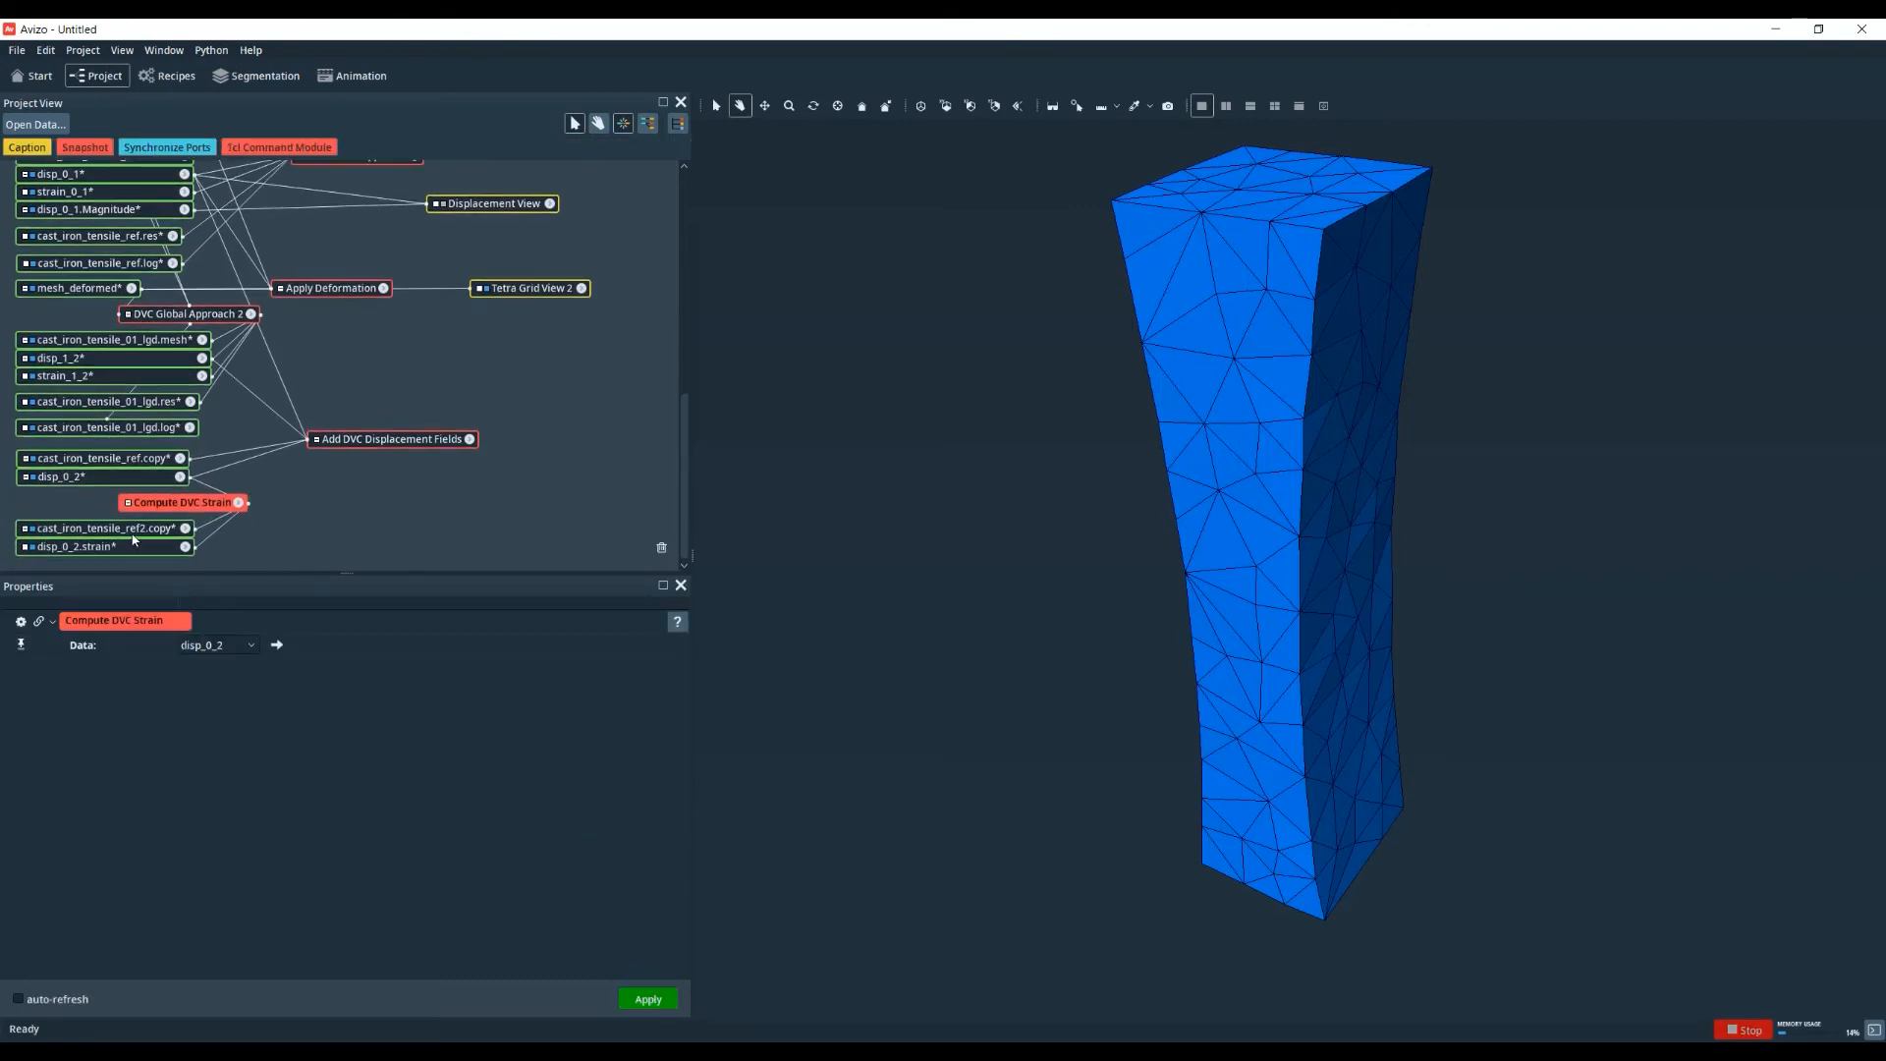
- Rename the strain field computed from disp_0_2 as strain_0_2
left_click(167, 530)
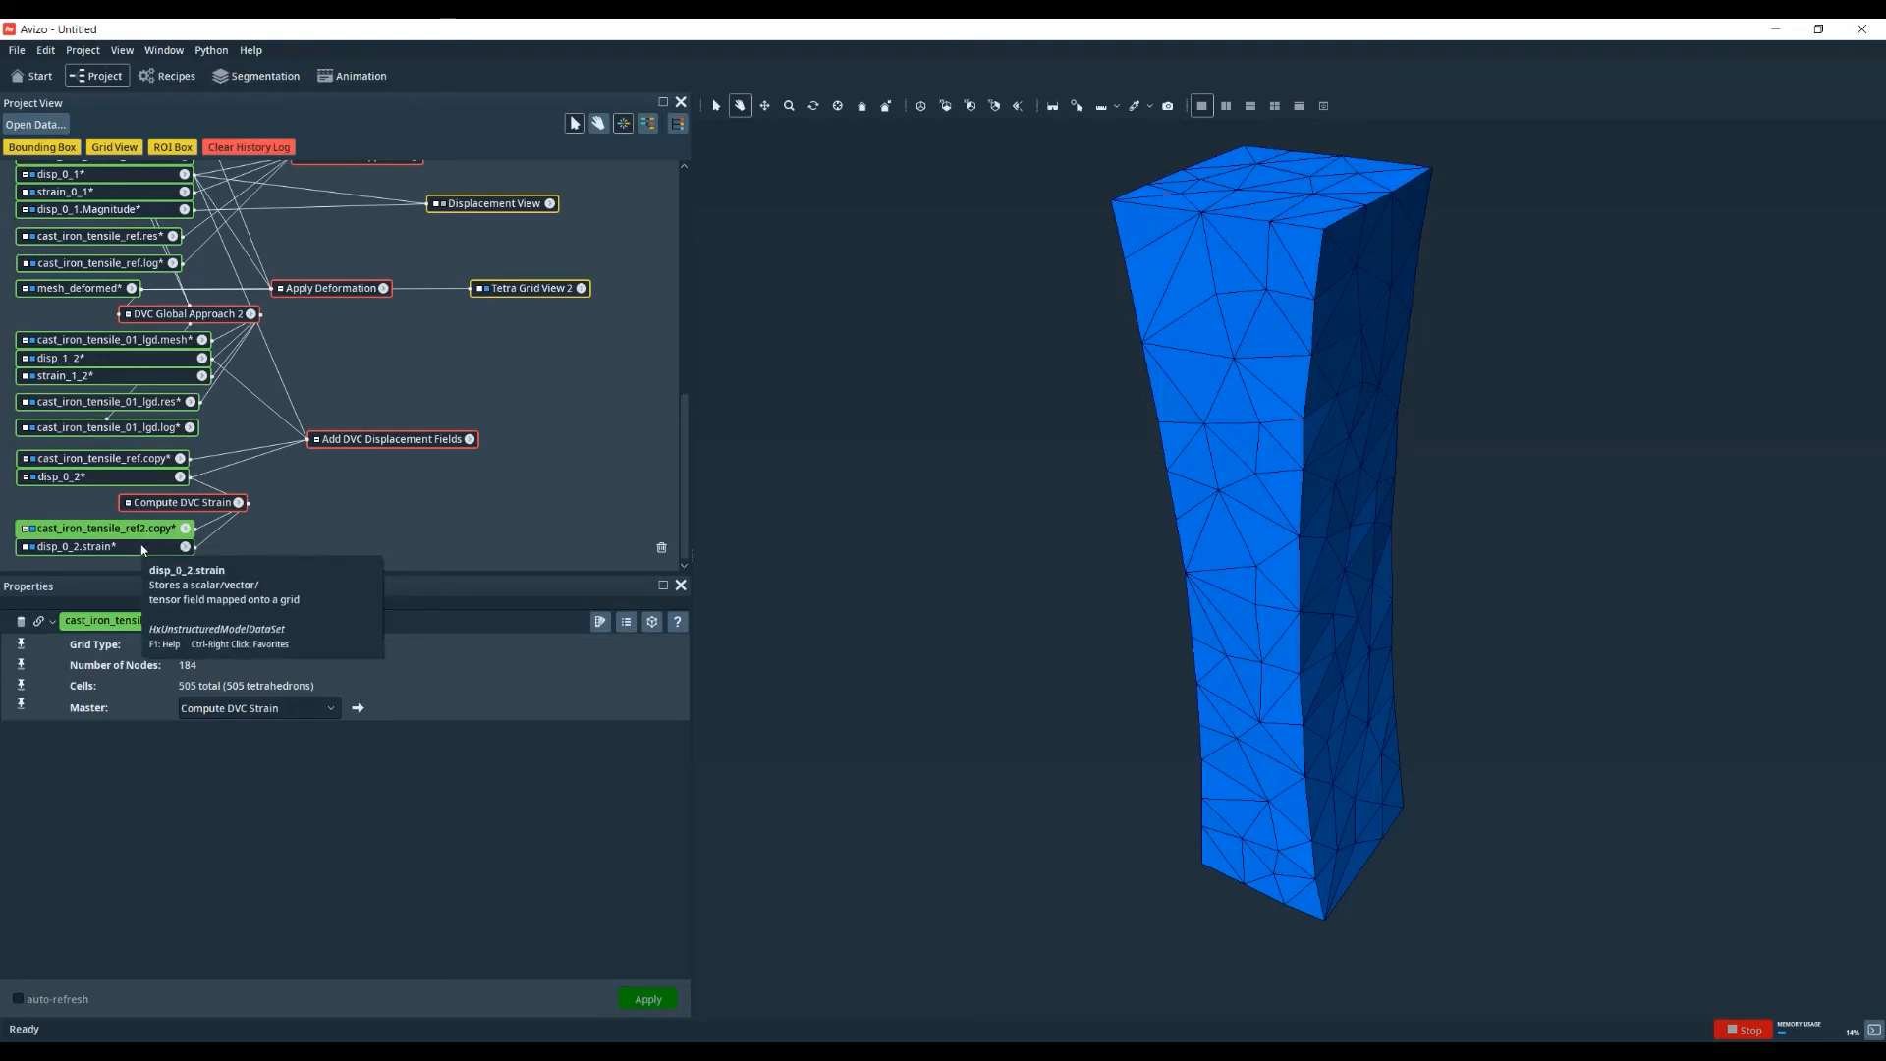
left_click(126, 548)
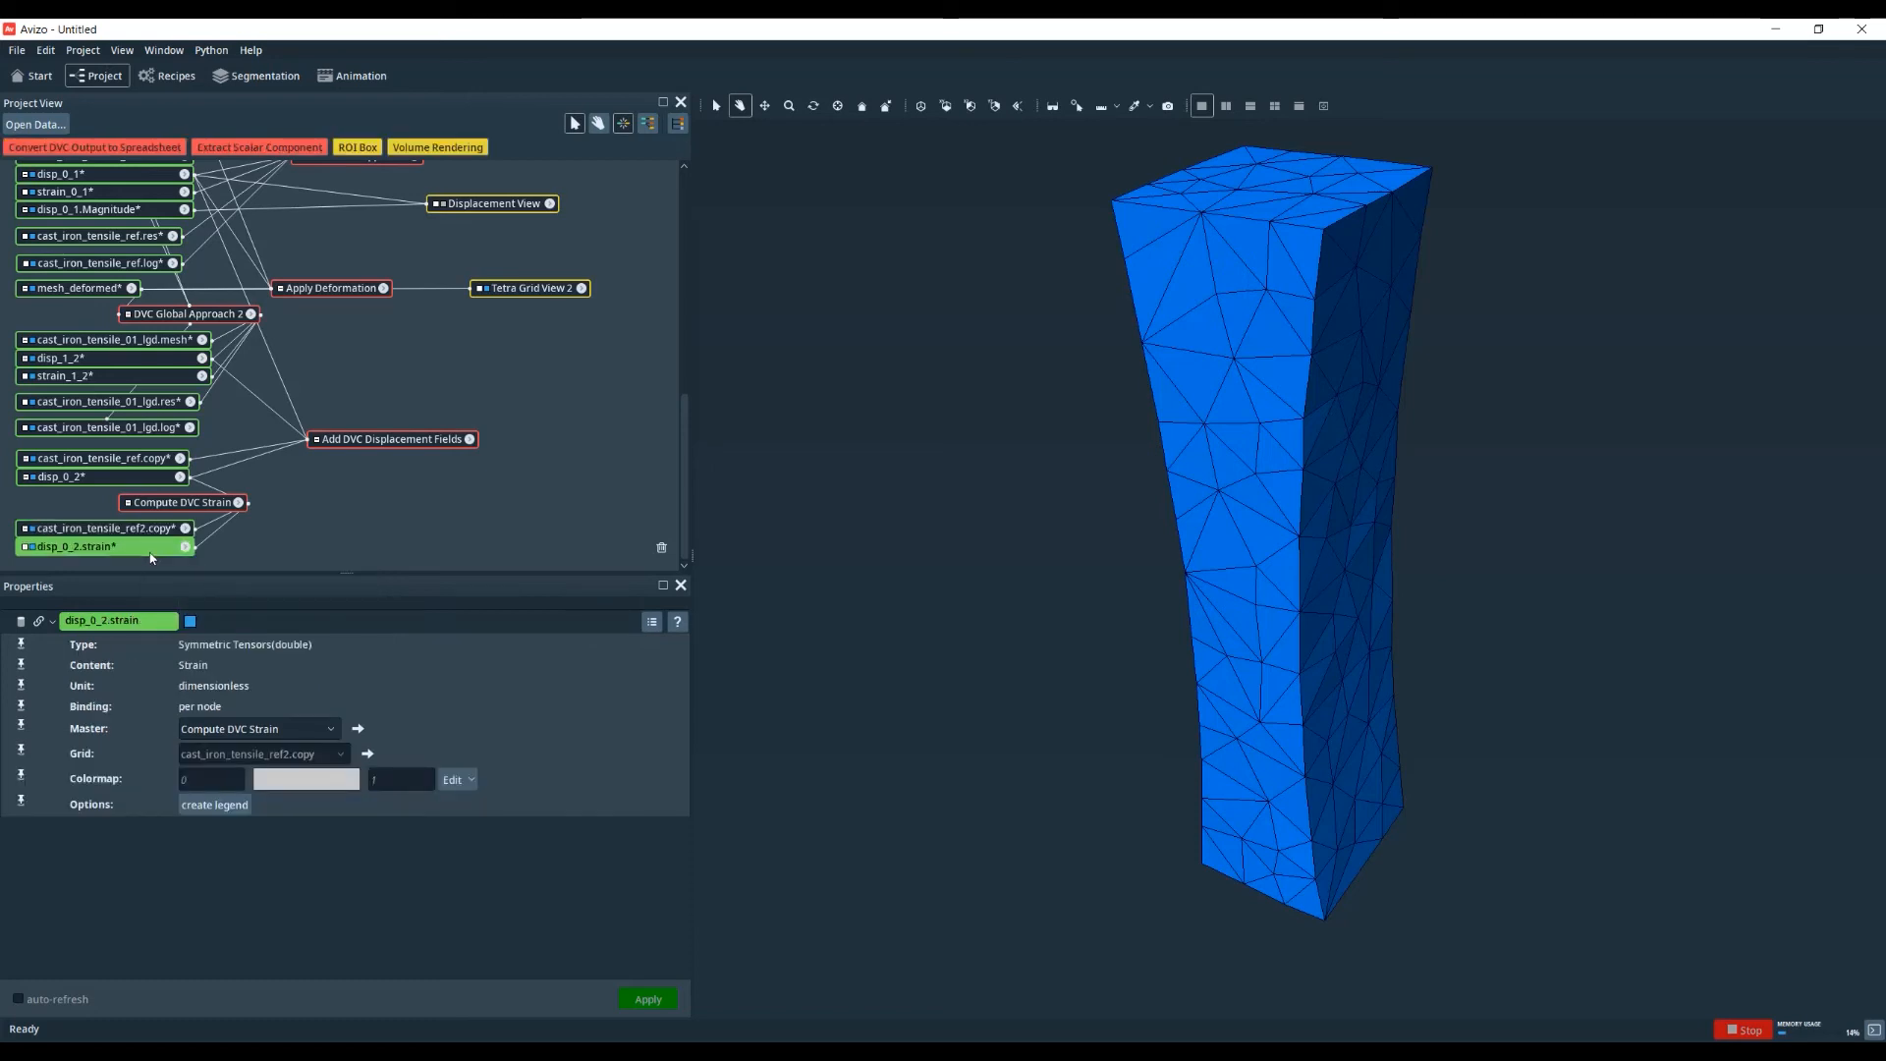
right_click(126, 548)
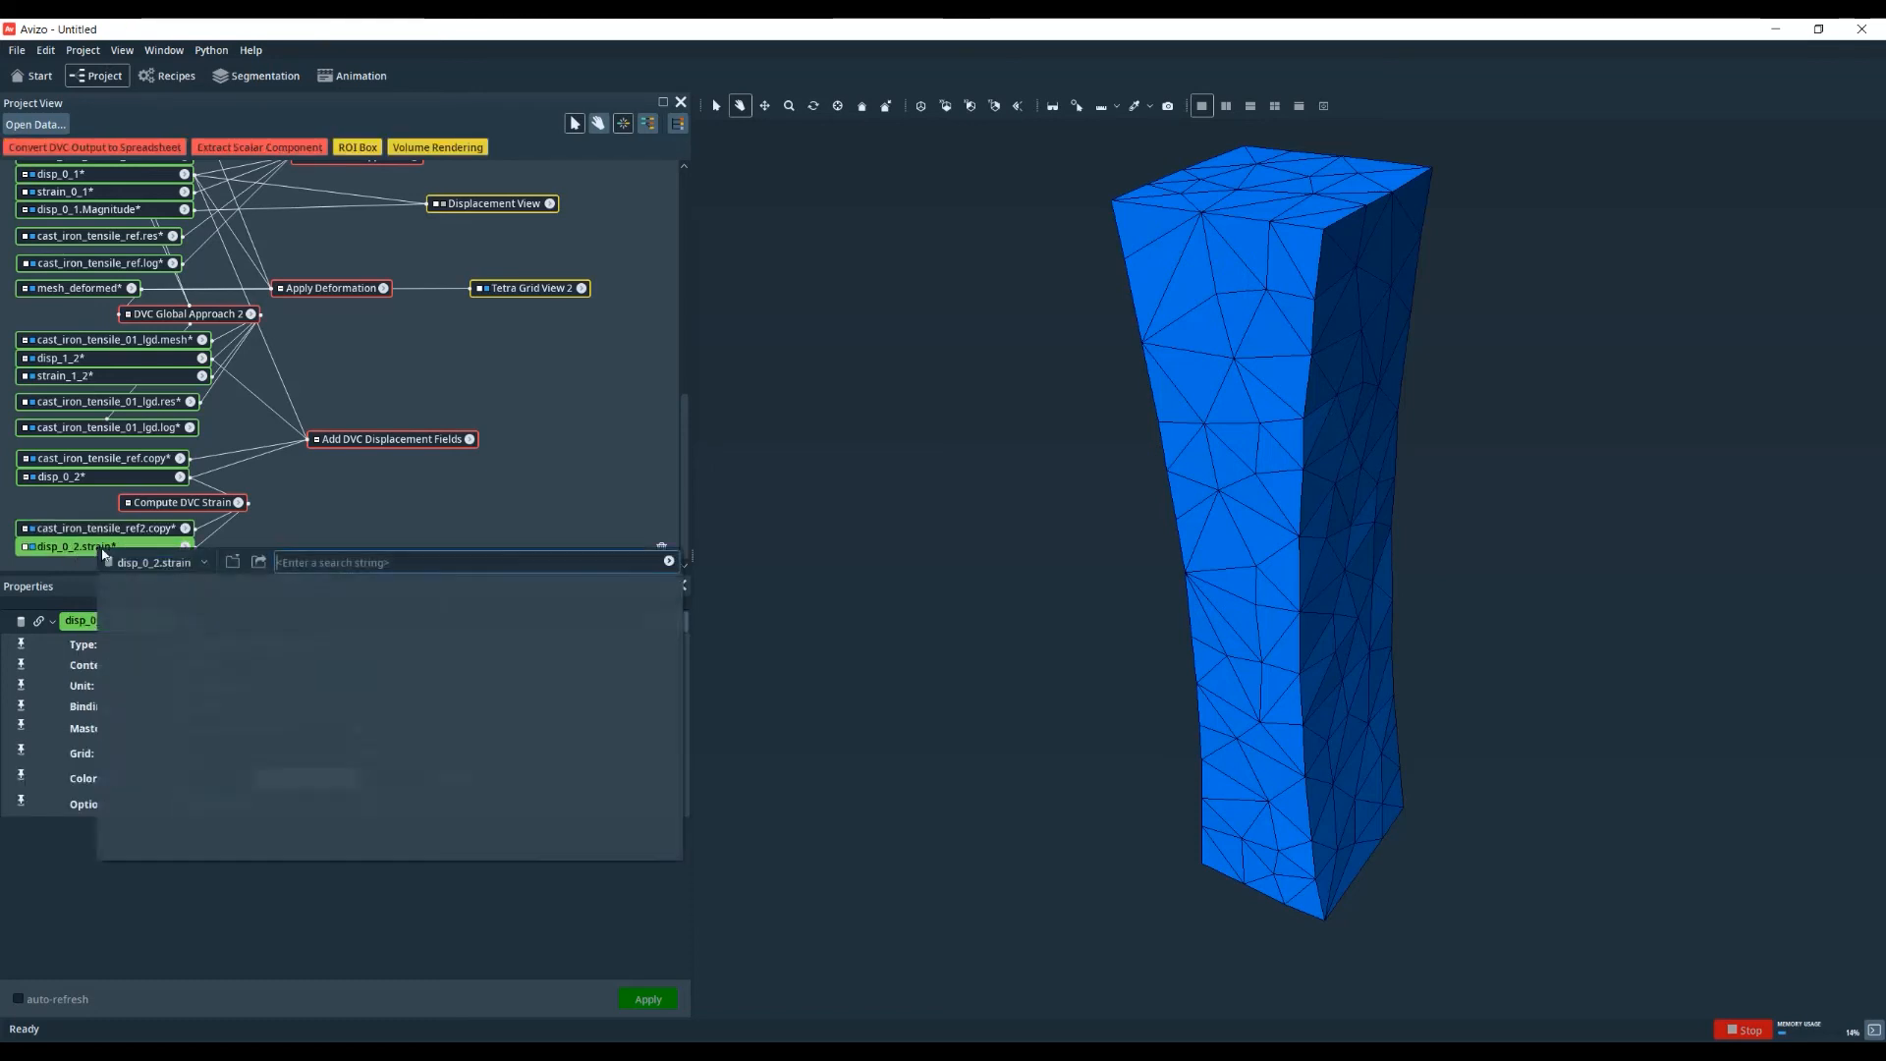
left_click(154, 646)
type("strain_0_2")
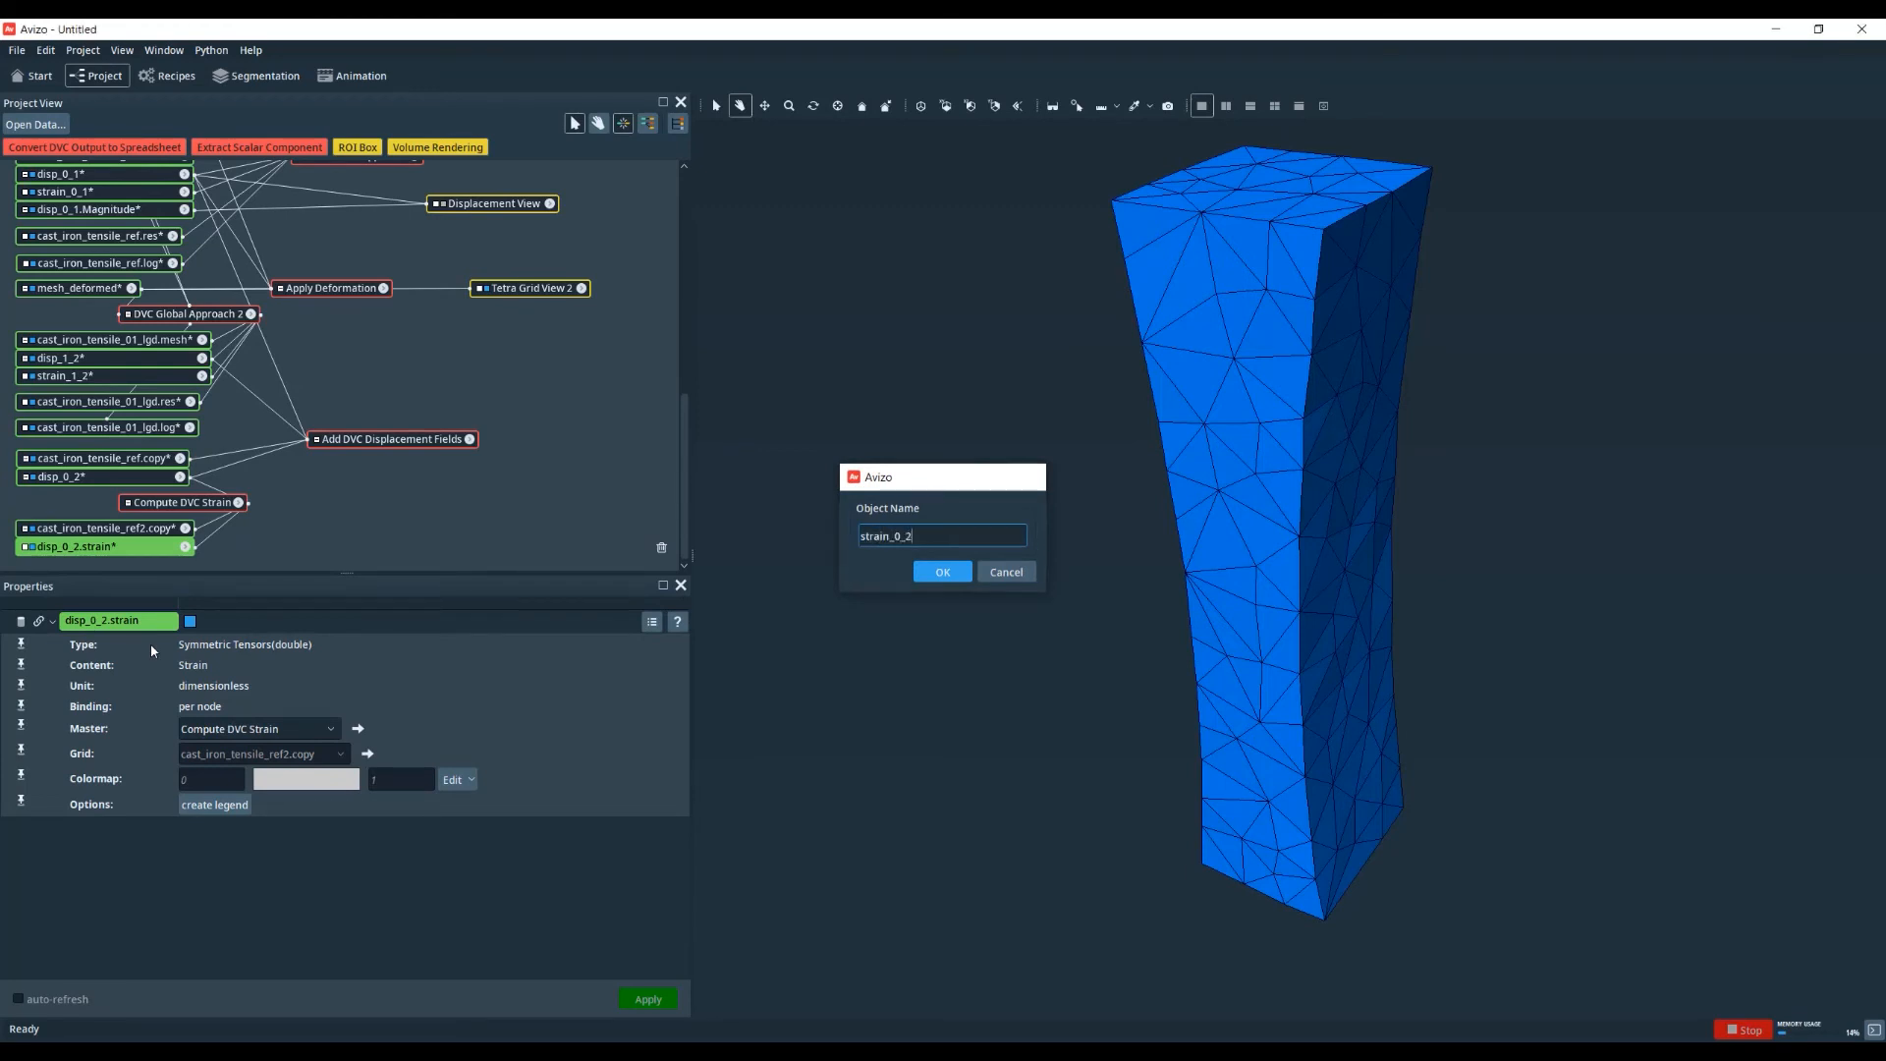
key("Return")
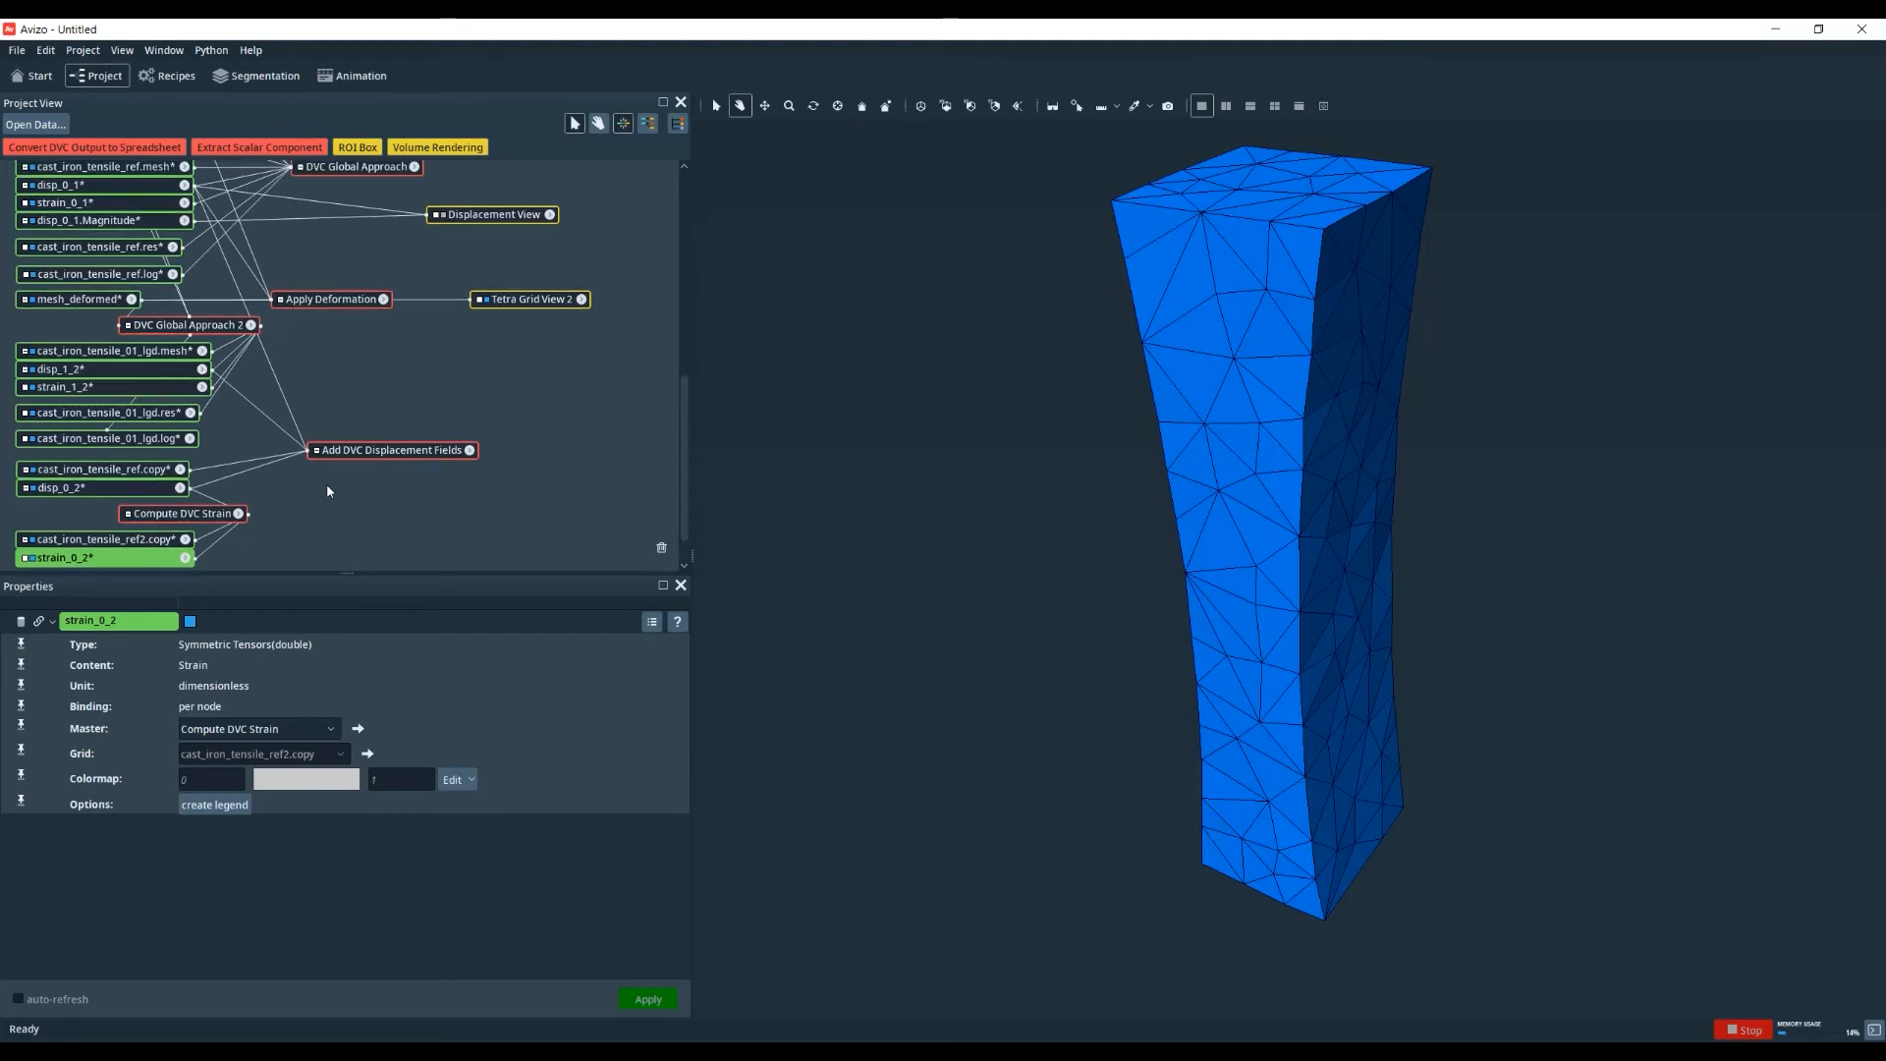
left_click(336, 542)
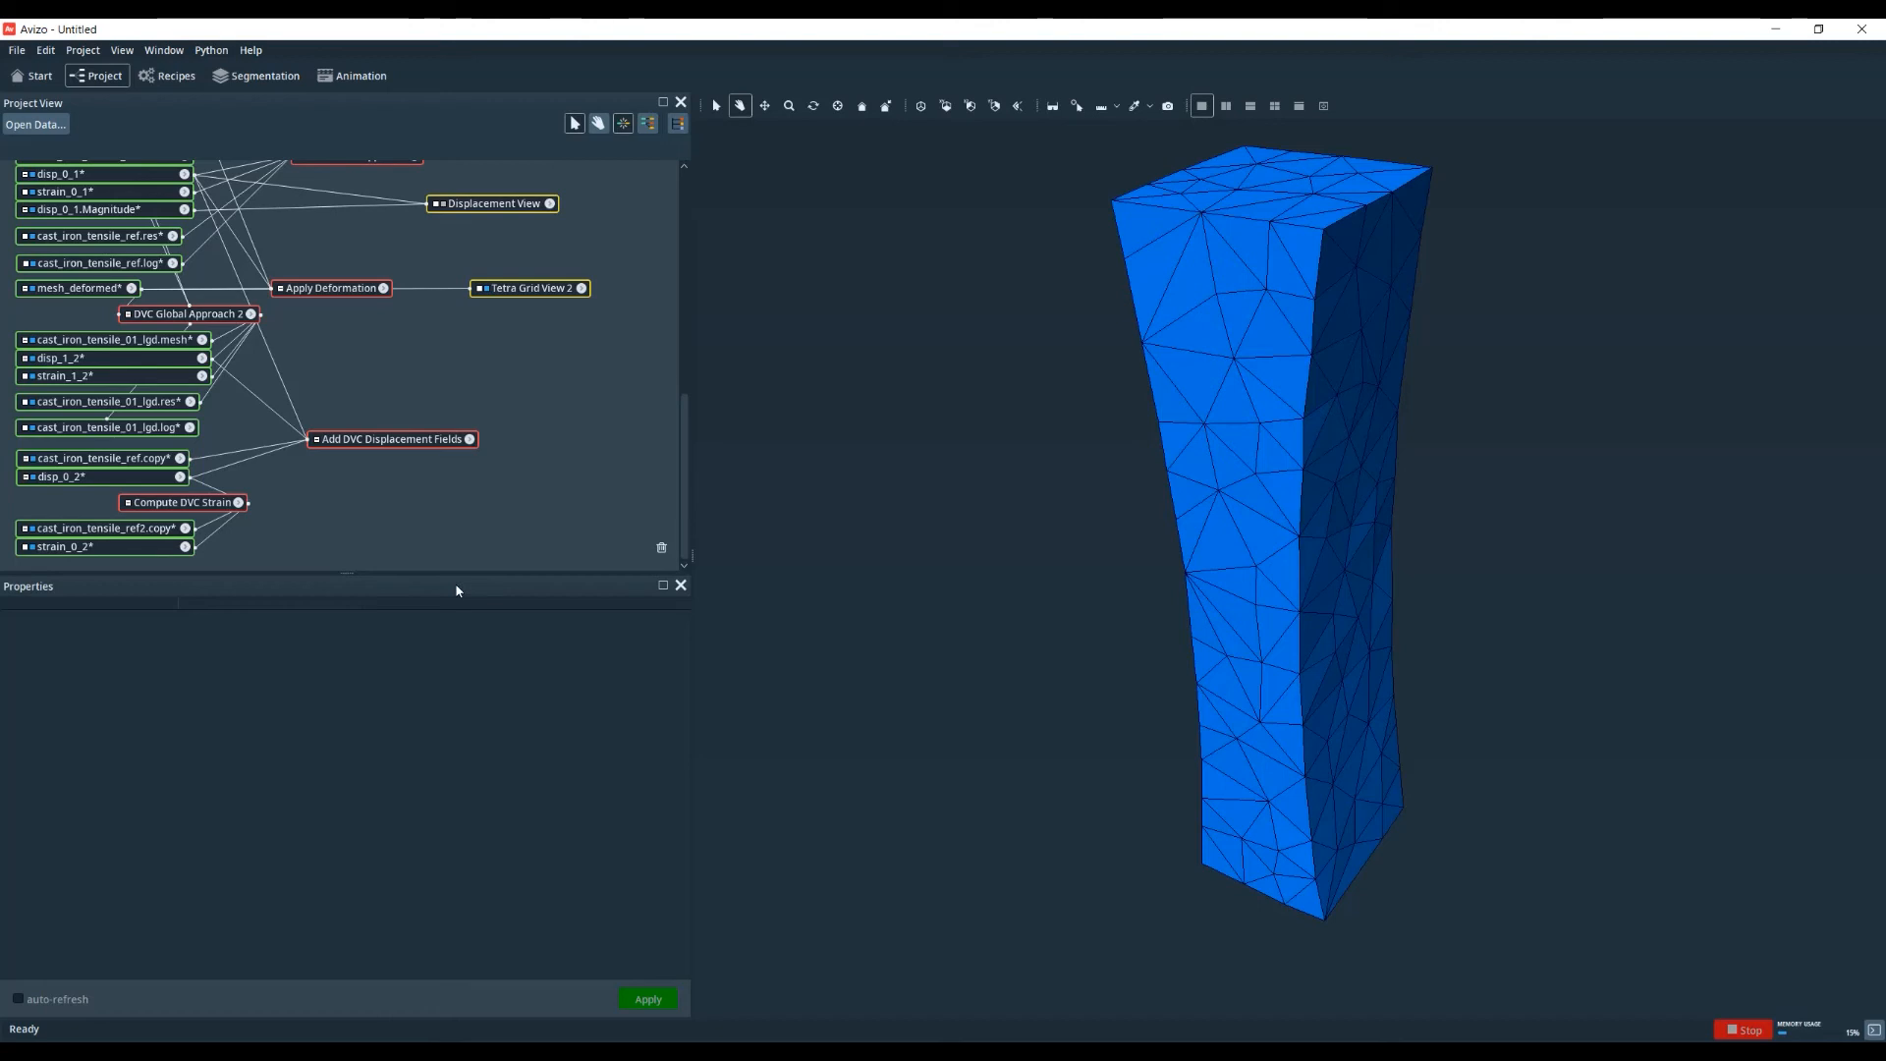
- Examine the cast_iron_tensile_01_lgd.log convergence table down to its last iteration, and the properties of the matching residual volume
left_click(103, 427)
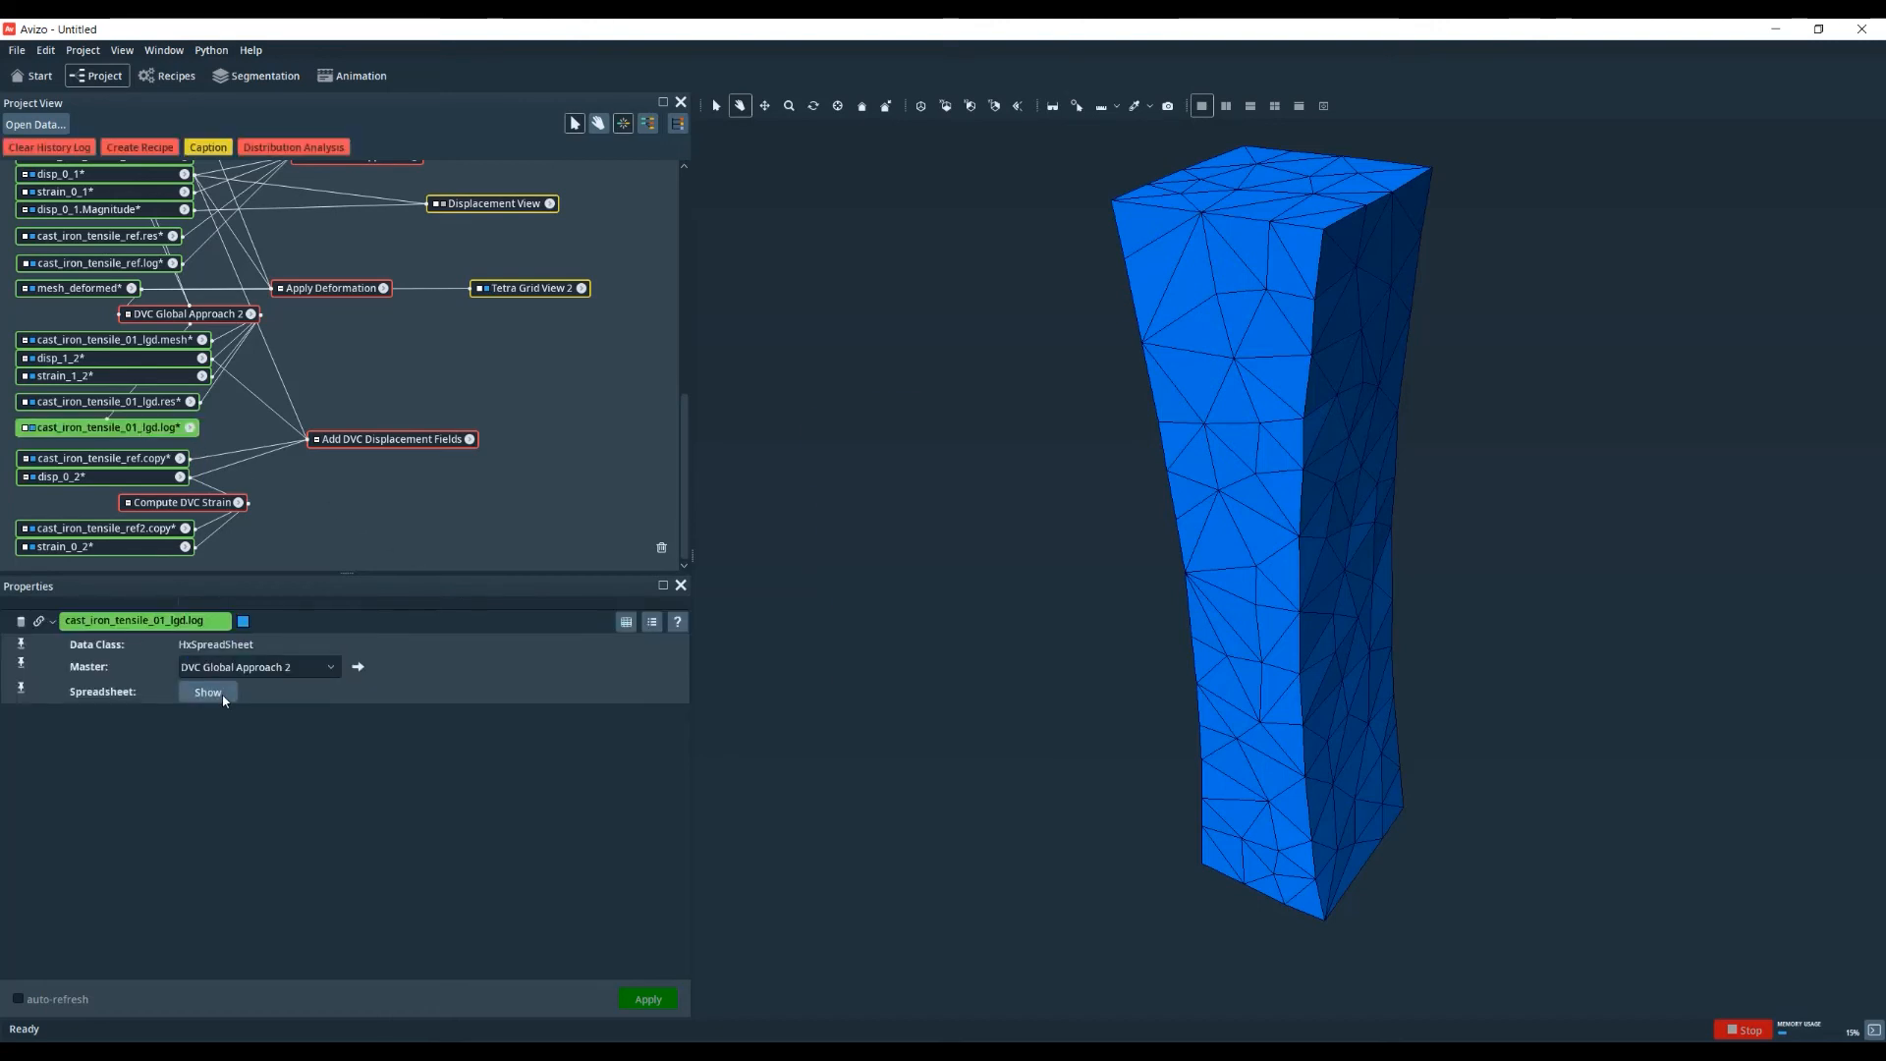
left_click(208, 692)
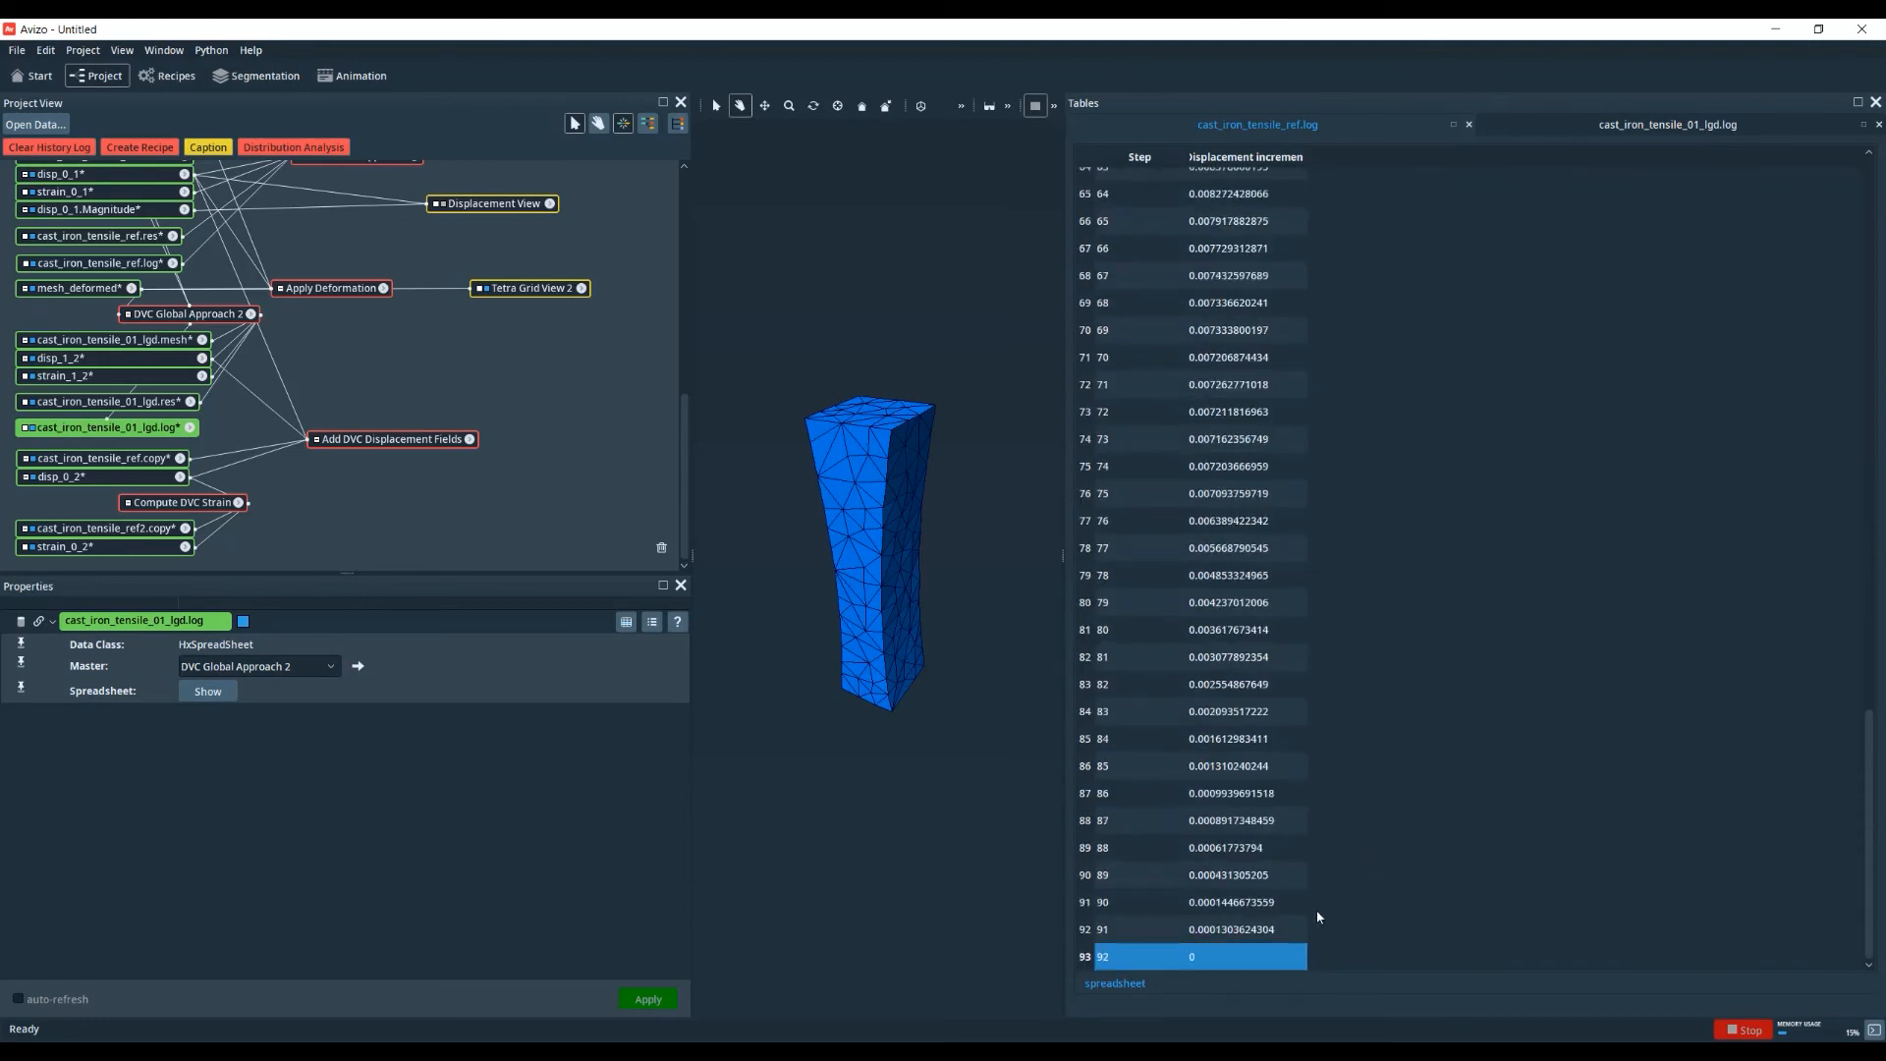
left_click(1667, 124)
scroll(1504, 772, "down", 13)
scroll(1504, 772, "down", 15)
left_click(1136, 961)
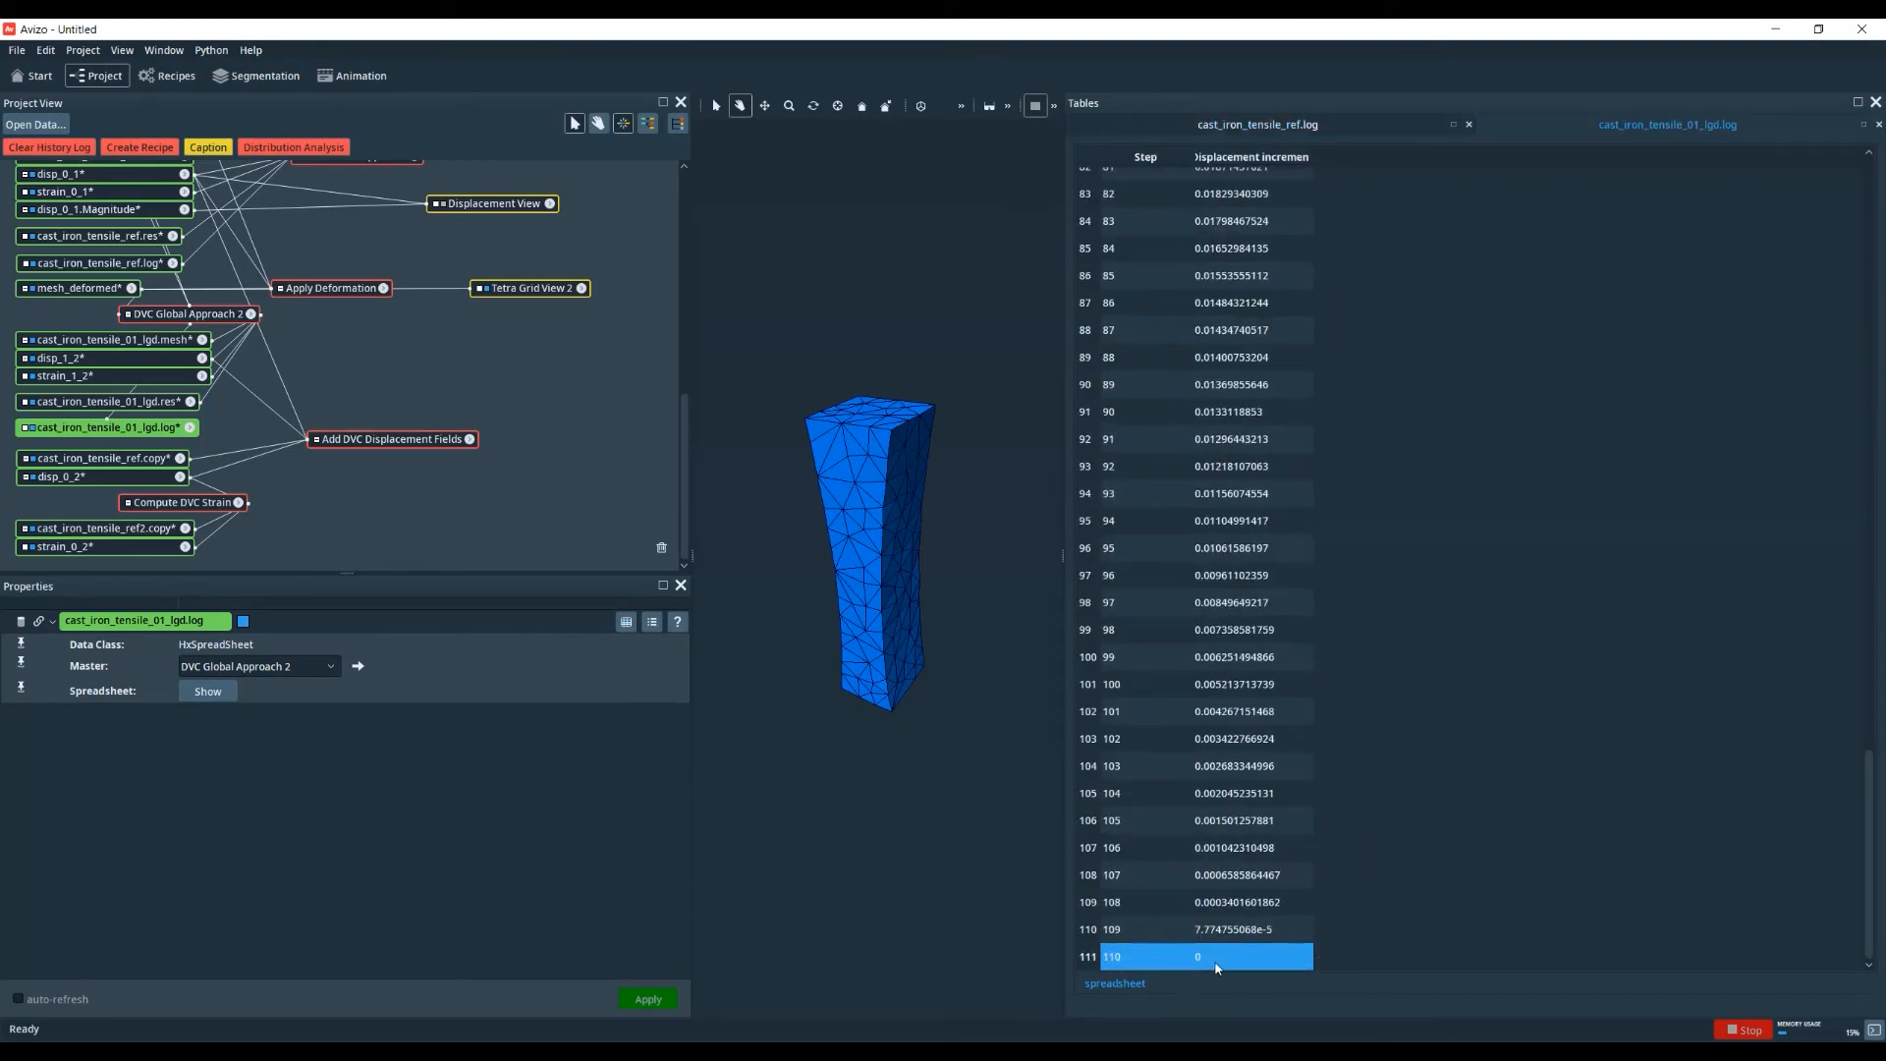
left_click(158, 402)
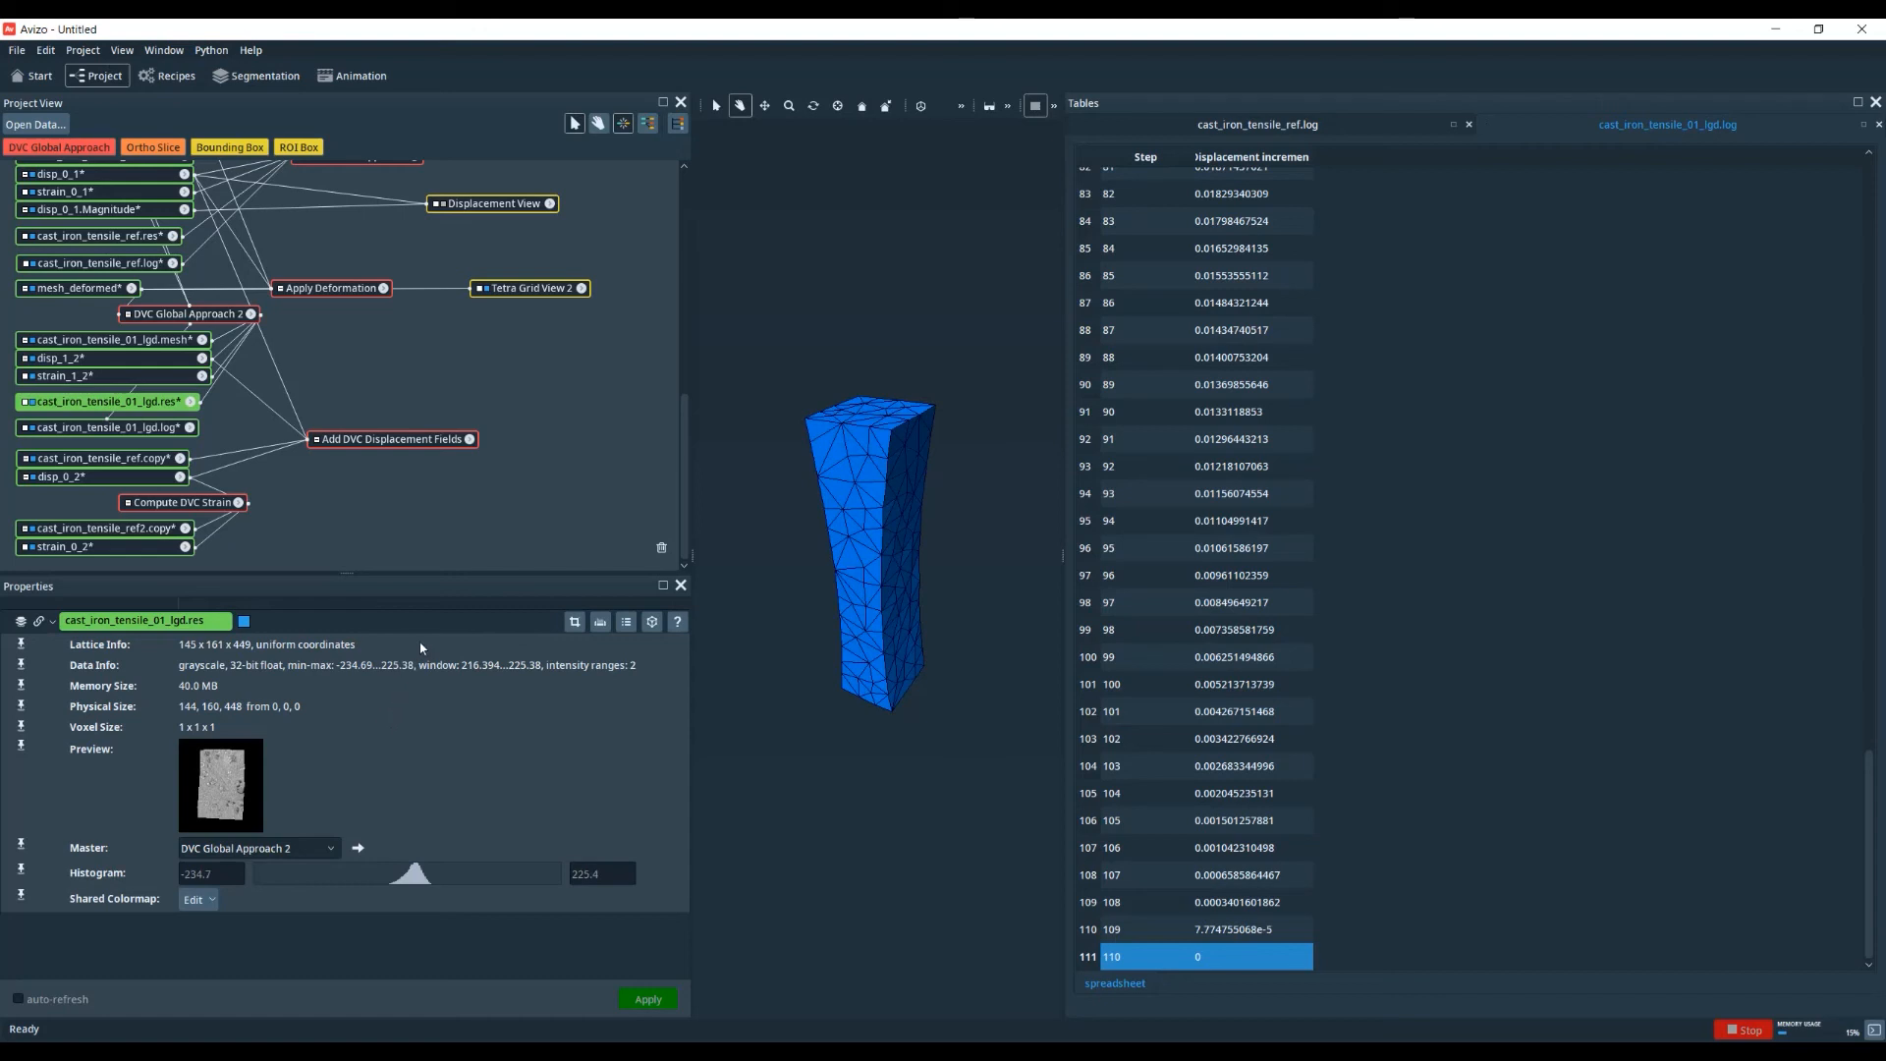
left_click(452, 559)
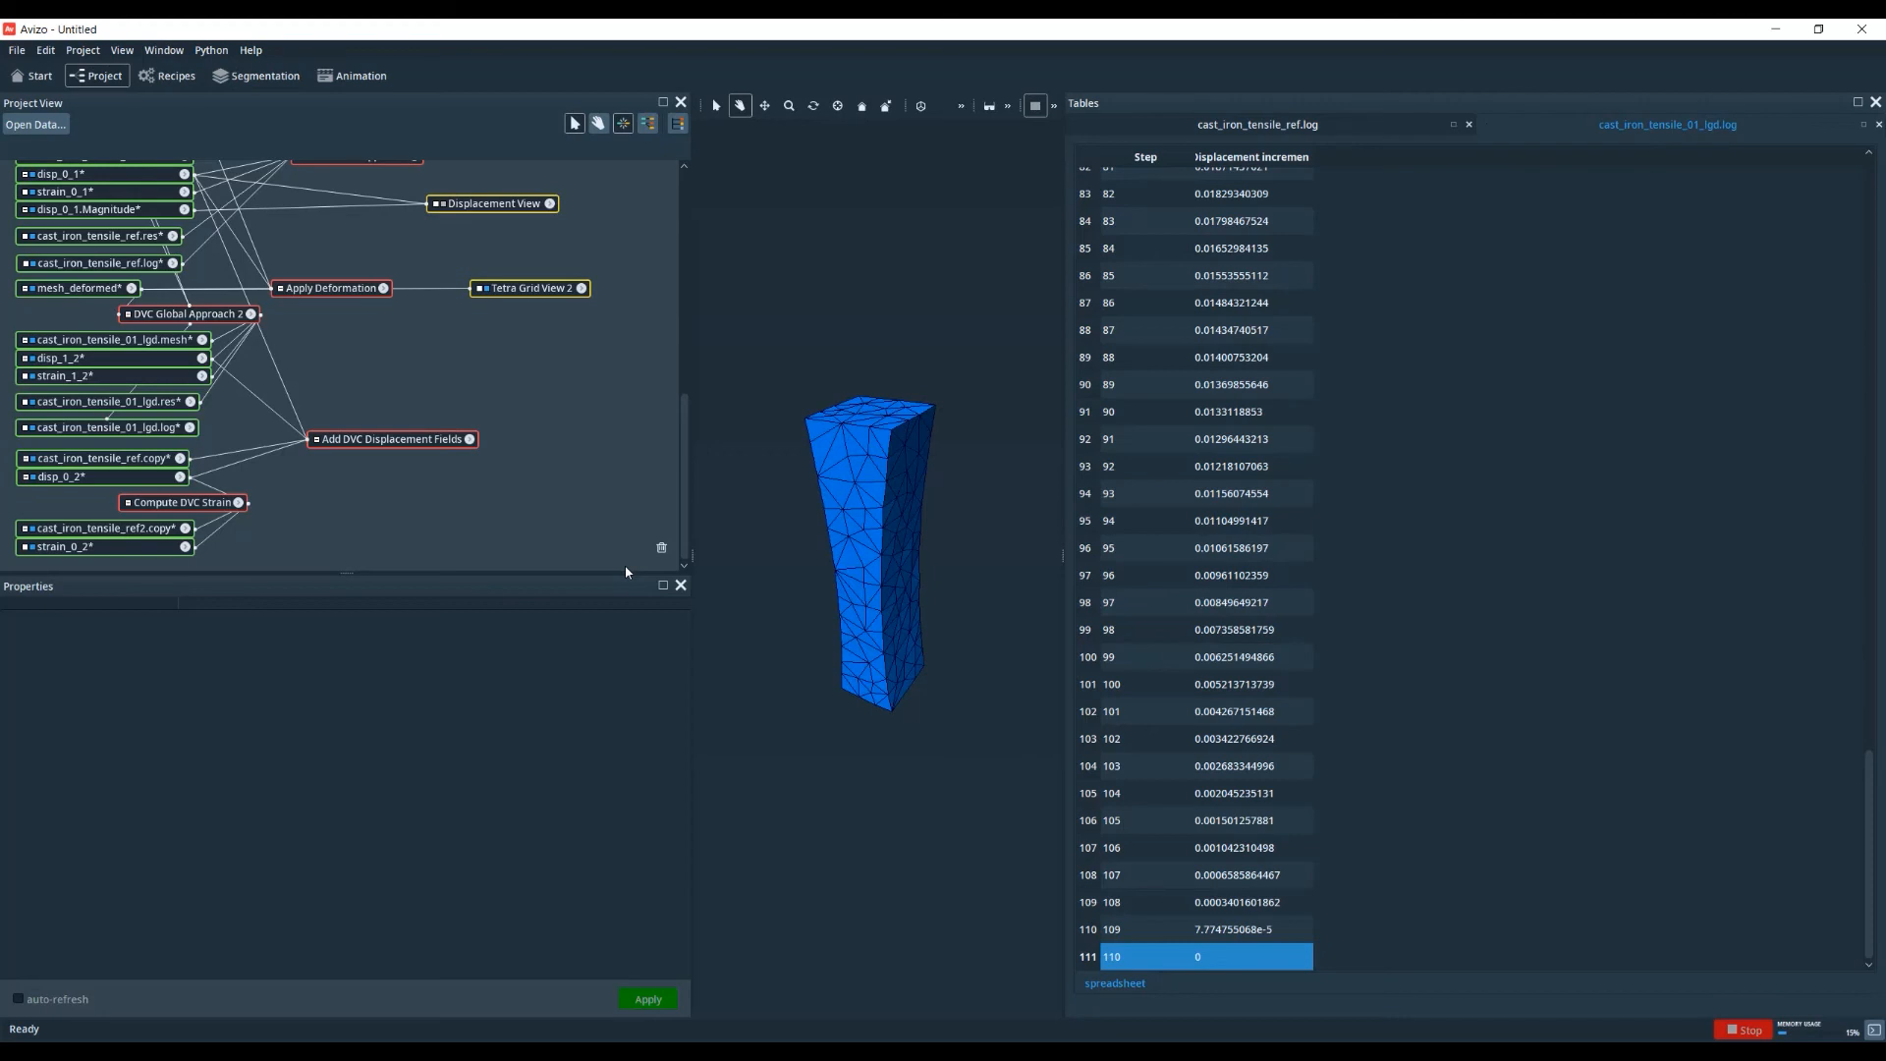
- Delete both global correlations with all their derived meshes, fields and views, keeping the three input volumes, cast_iron_tensile_mesh50.am and their original views
scroll(625, 567, "up", 1)
left_click_drag(626, 567, 2, 165)
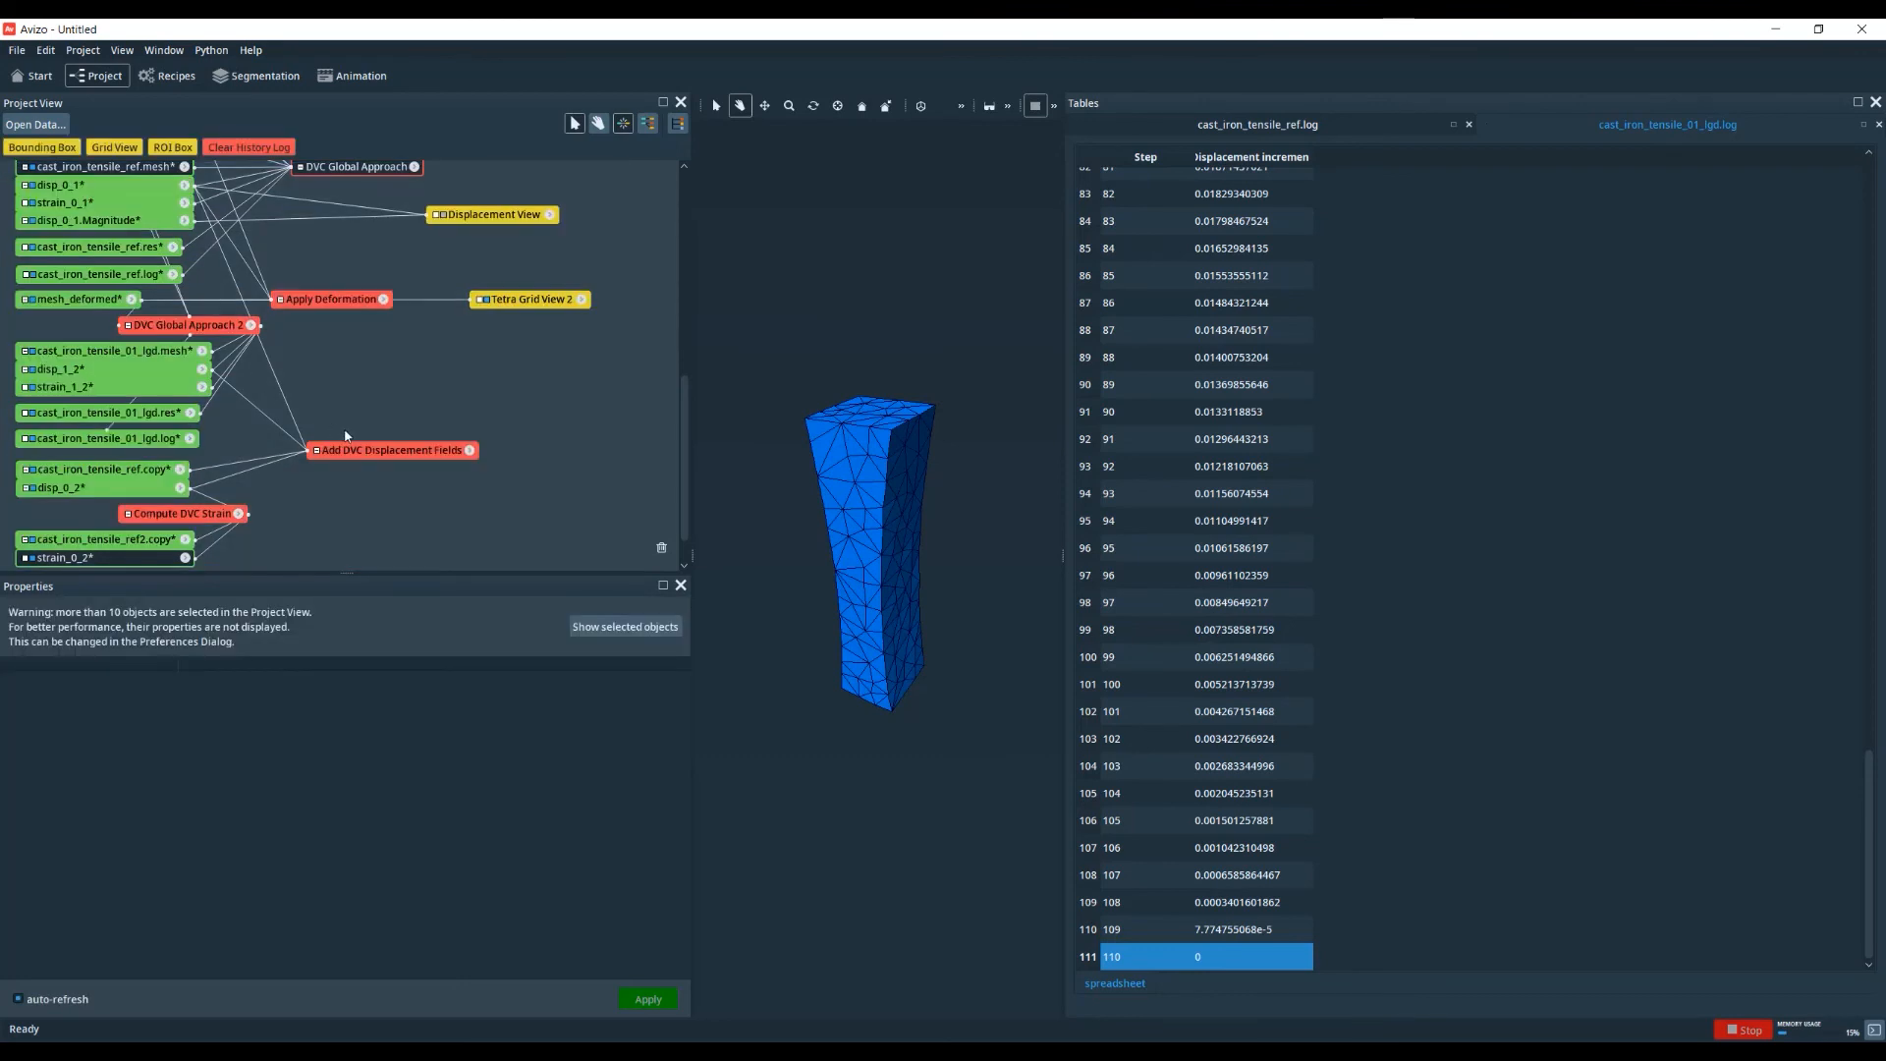
key("Delete")
key("Return")
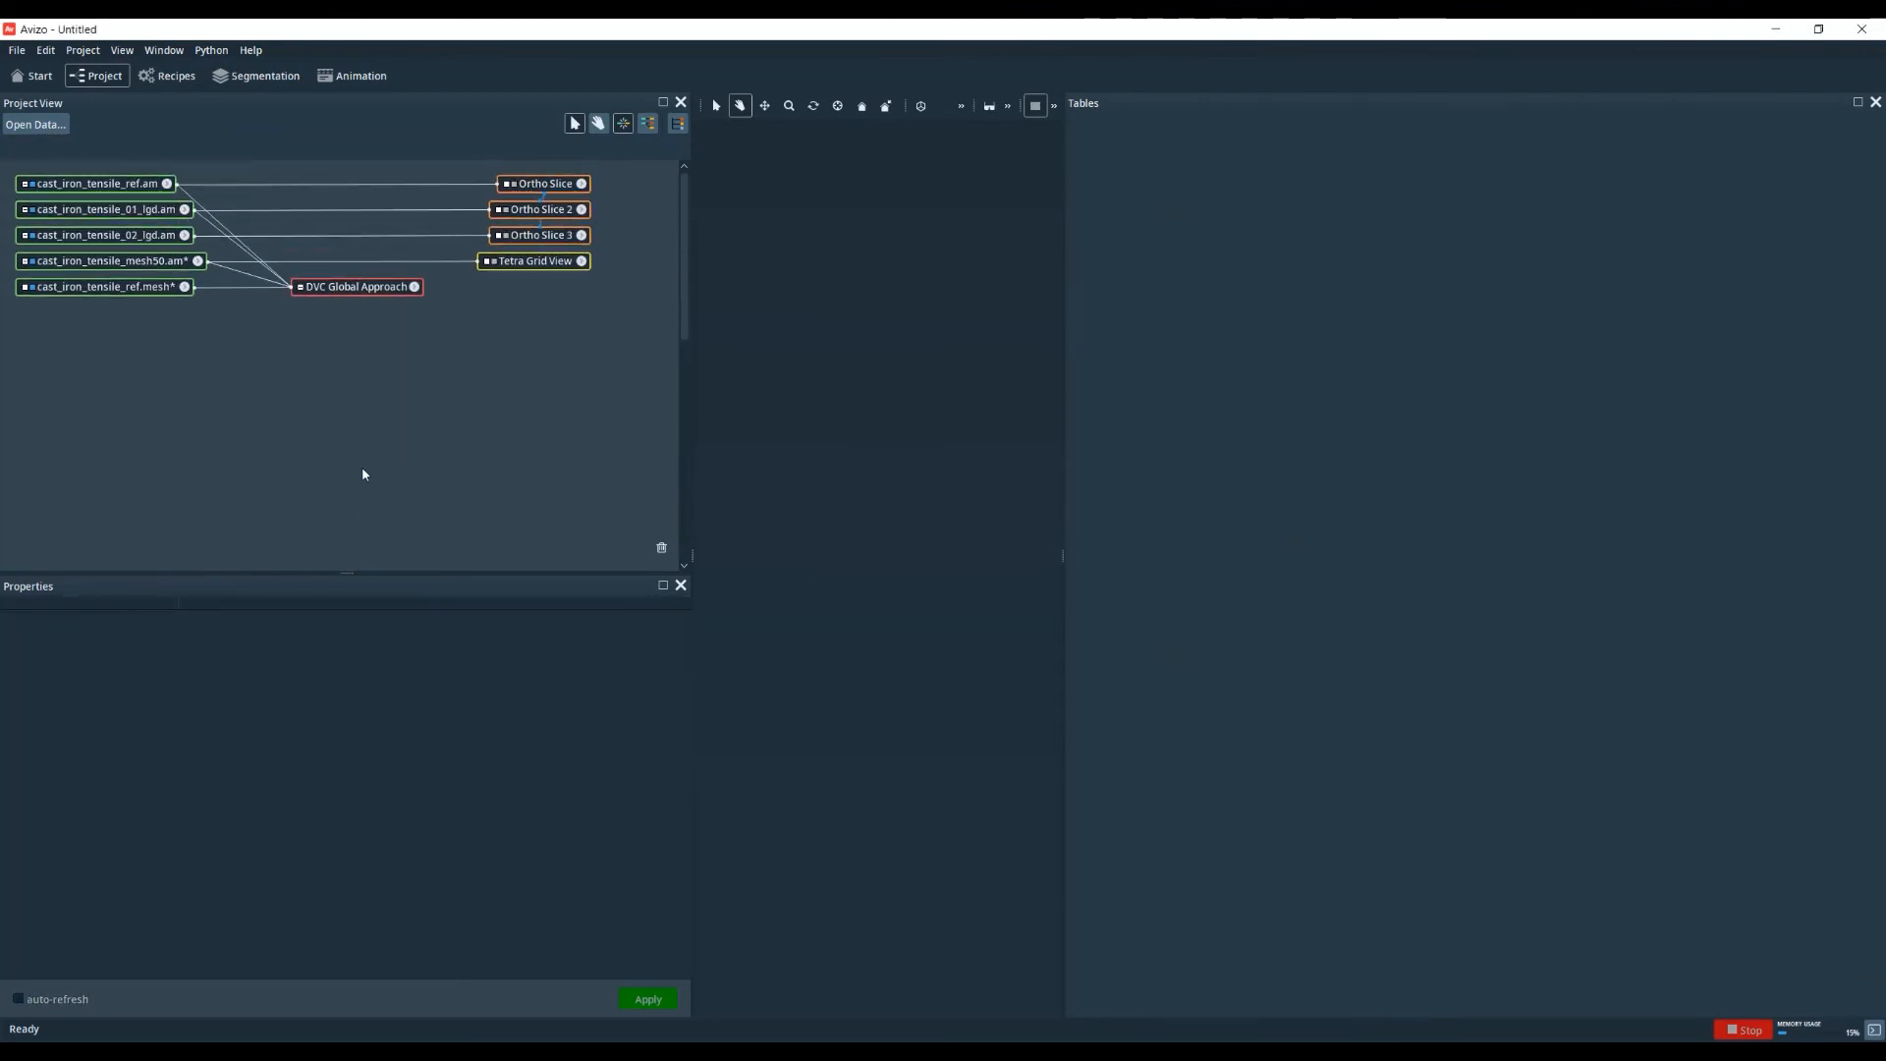
left_click(356, 286)
key("Delete")
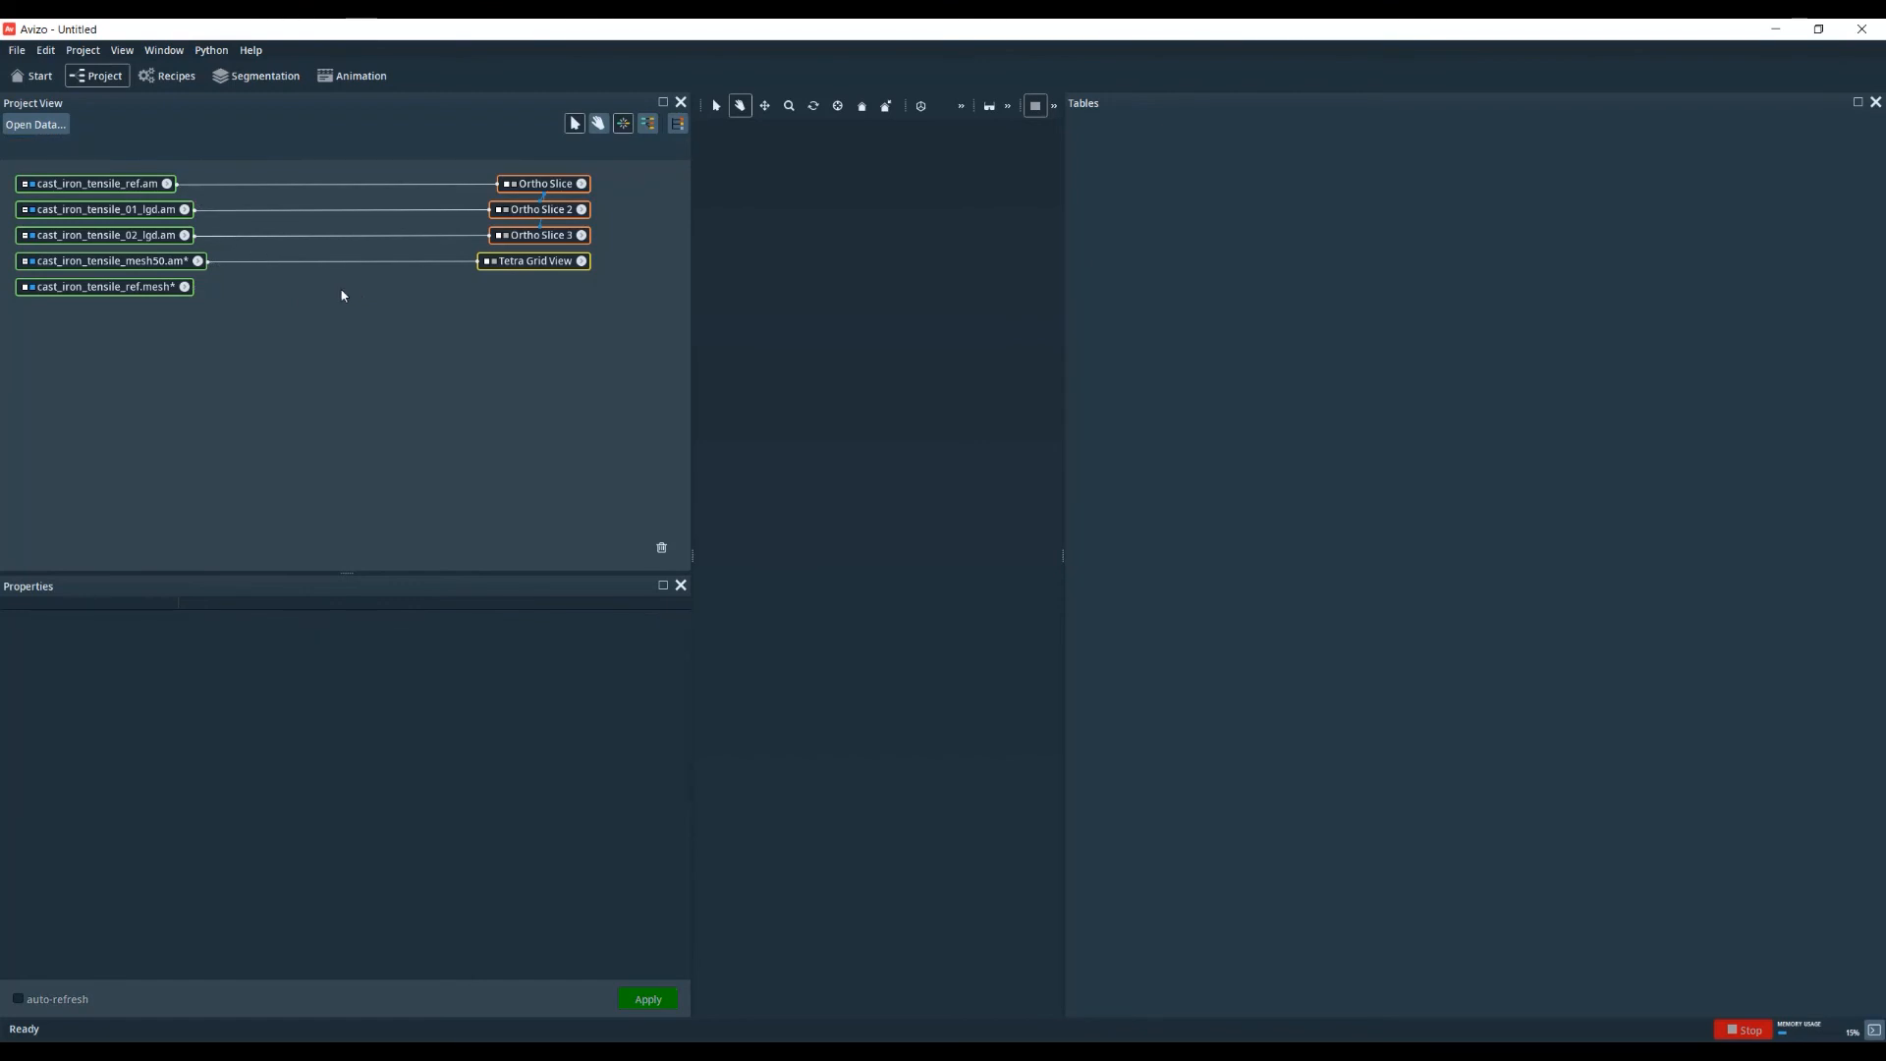
left_click(121, 286)
key("Delete")
key("Return")
- Attach an Incremental Global DVC module to cast_iron_tensile_ref.am
left_click(116, 186)
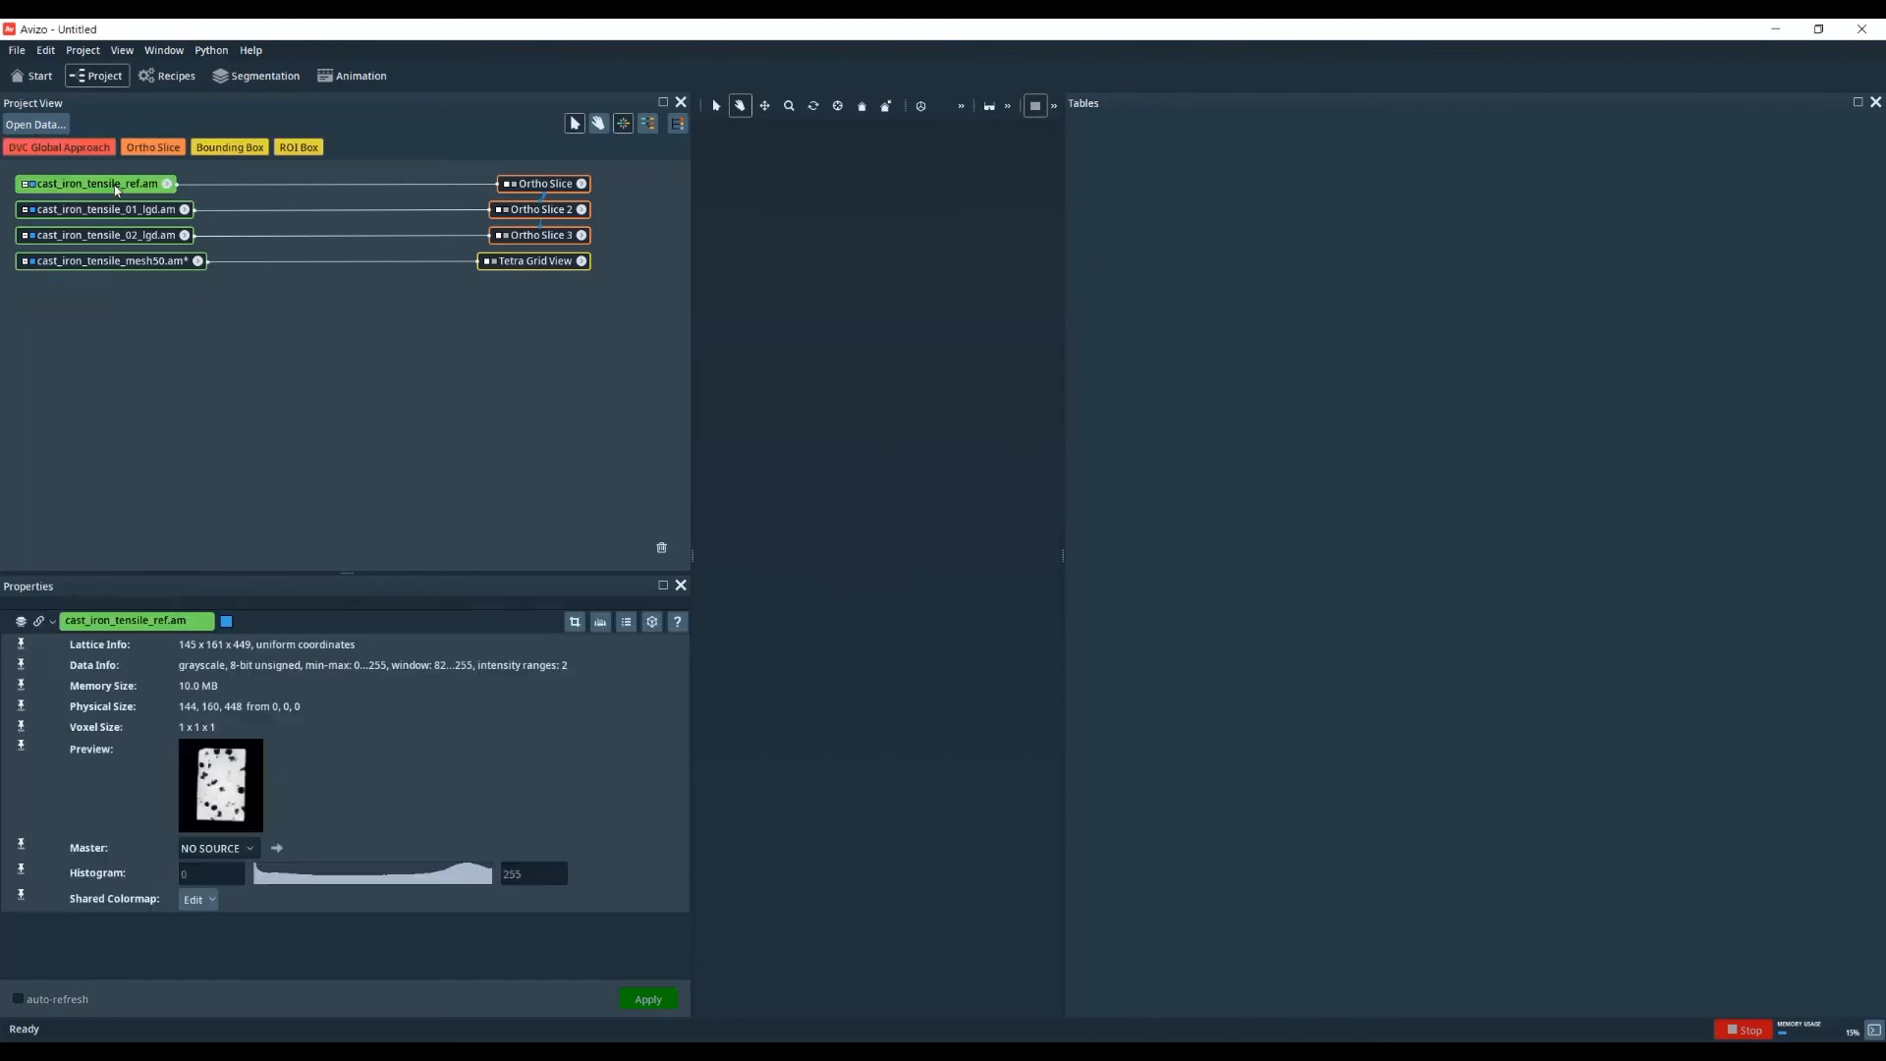
right_click(116, 189)
left_click(205, 400)
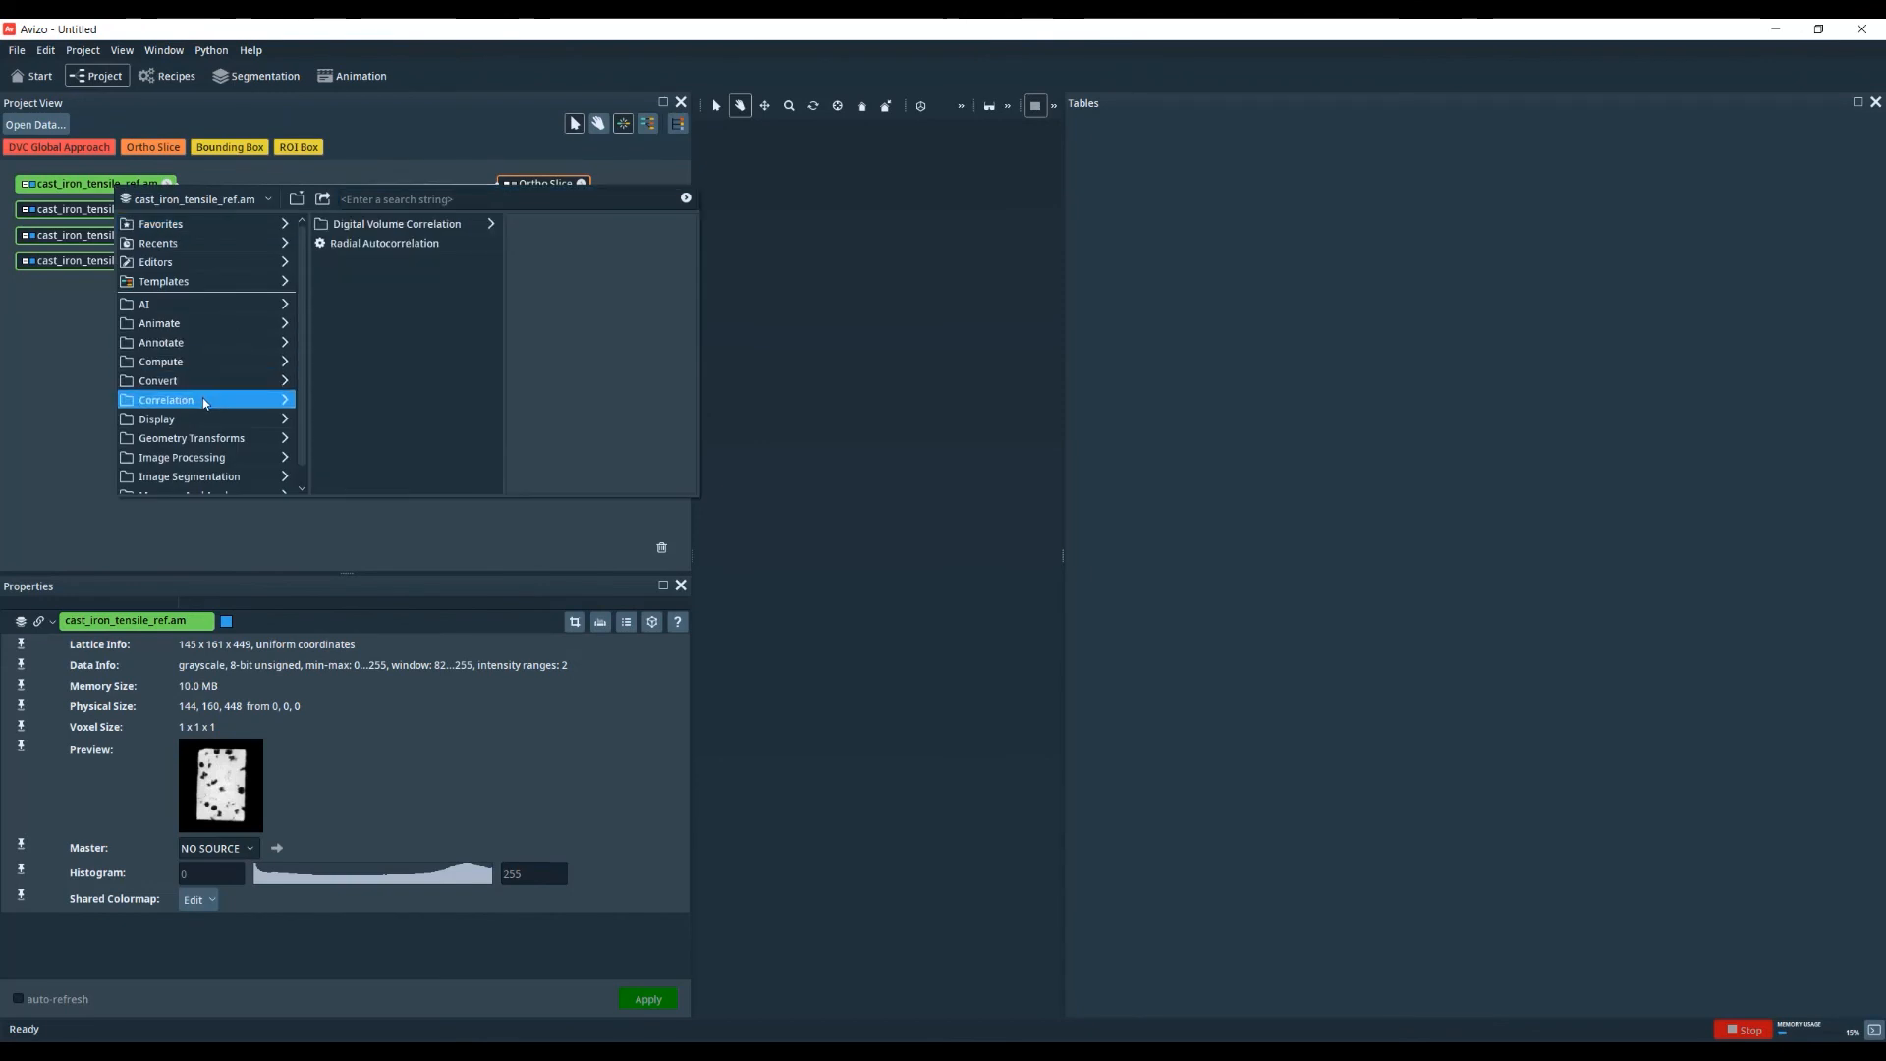
left_click(408, 226)
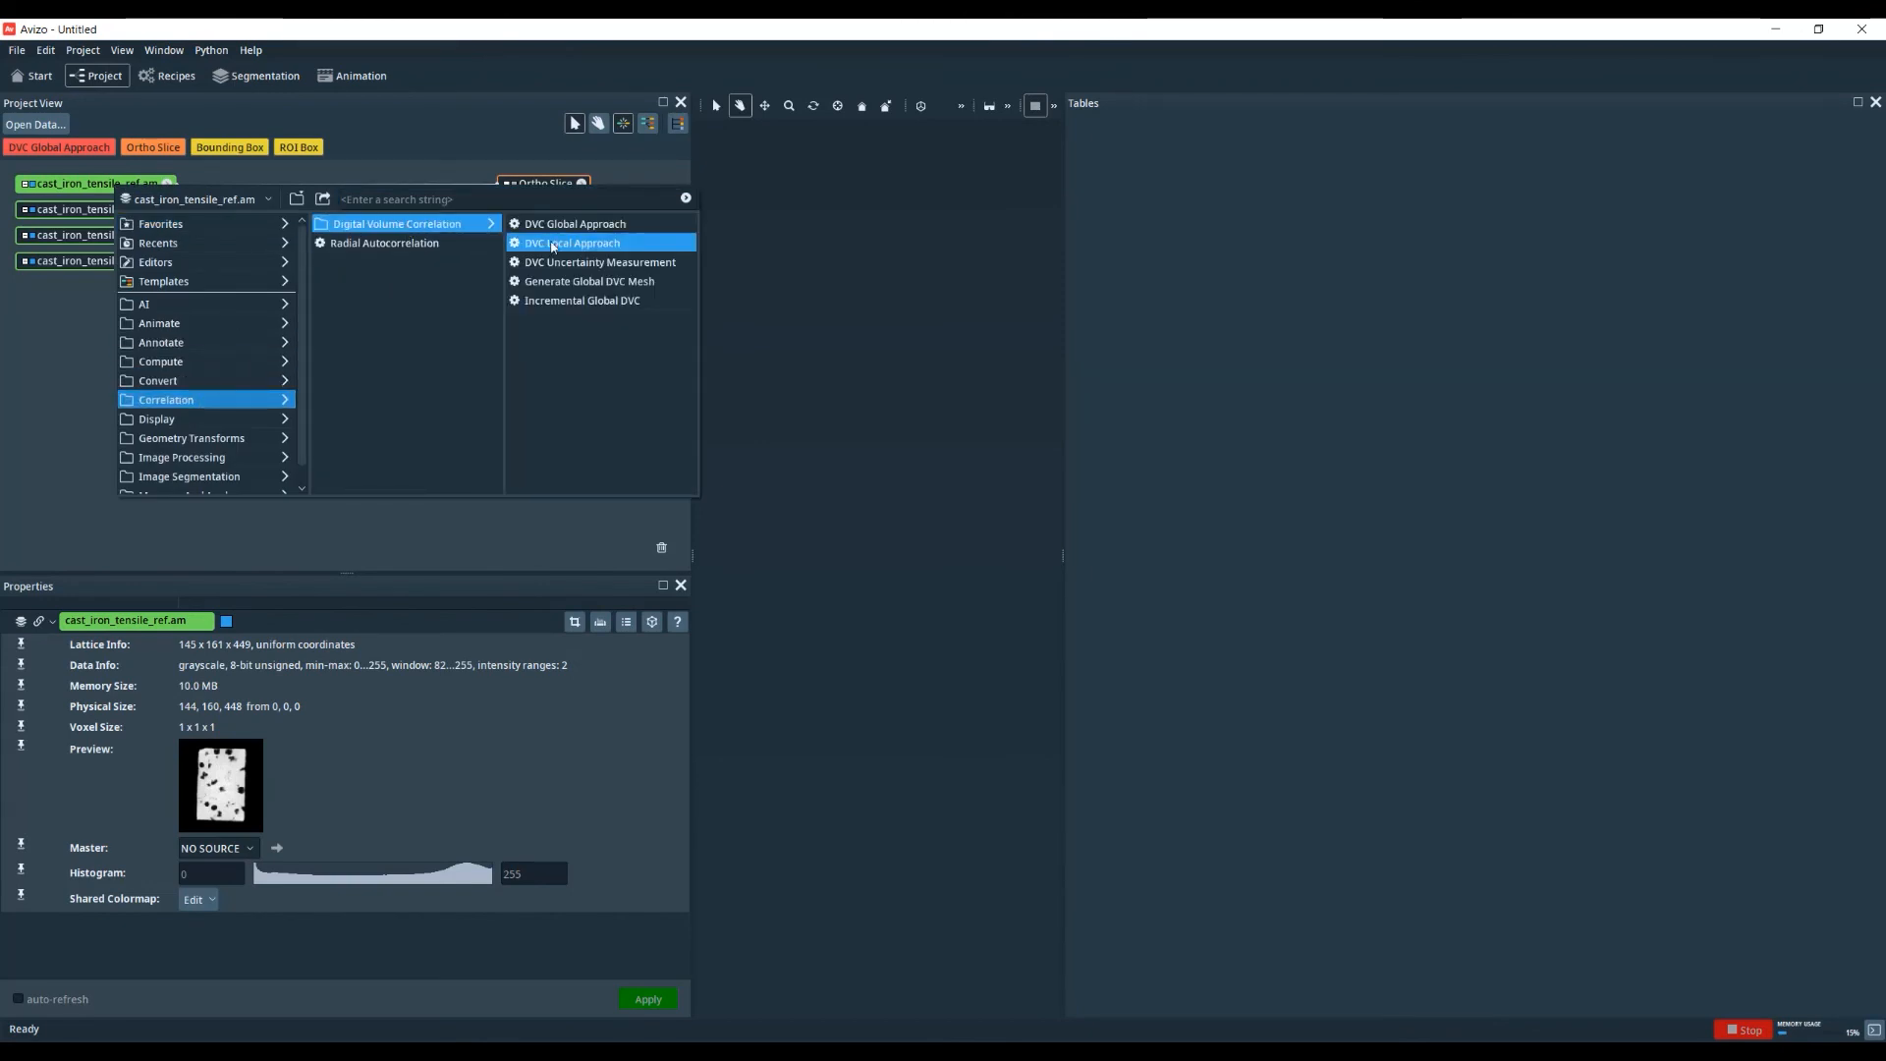
mouse_move(602, 301)
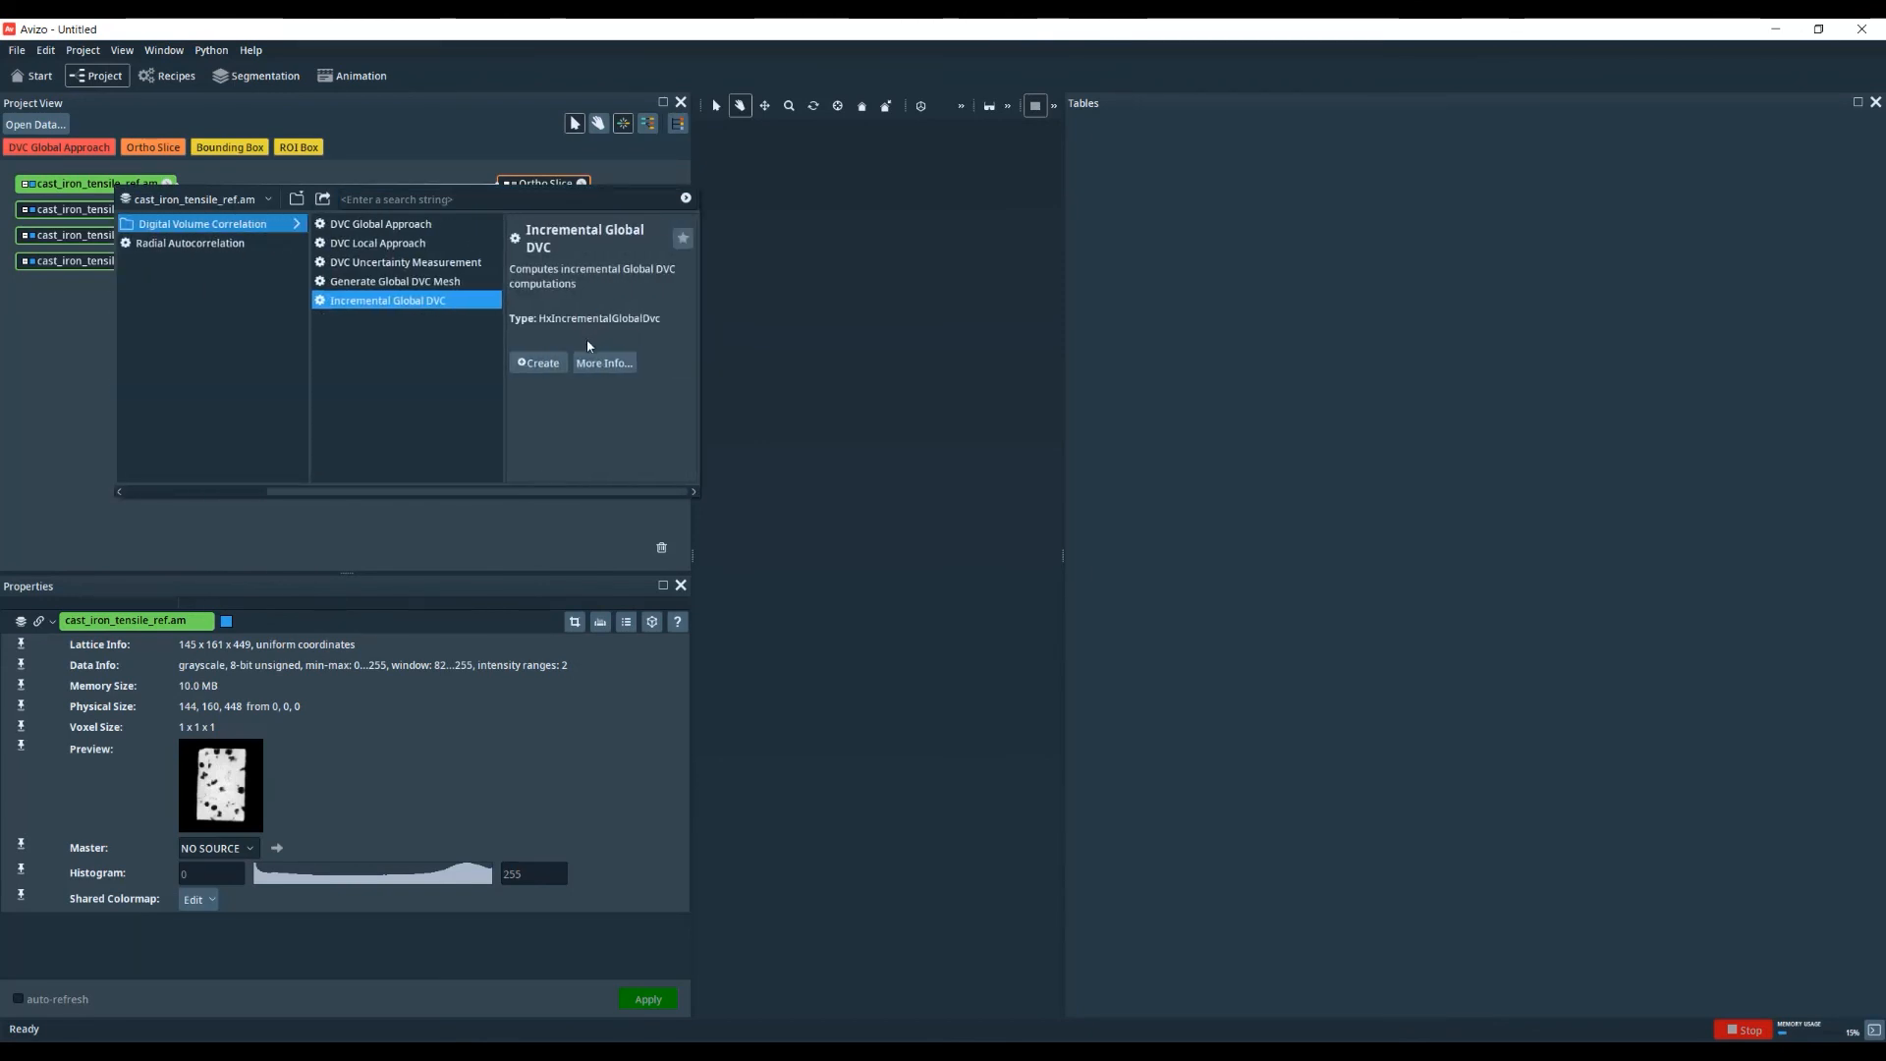
left_click(548, 363)
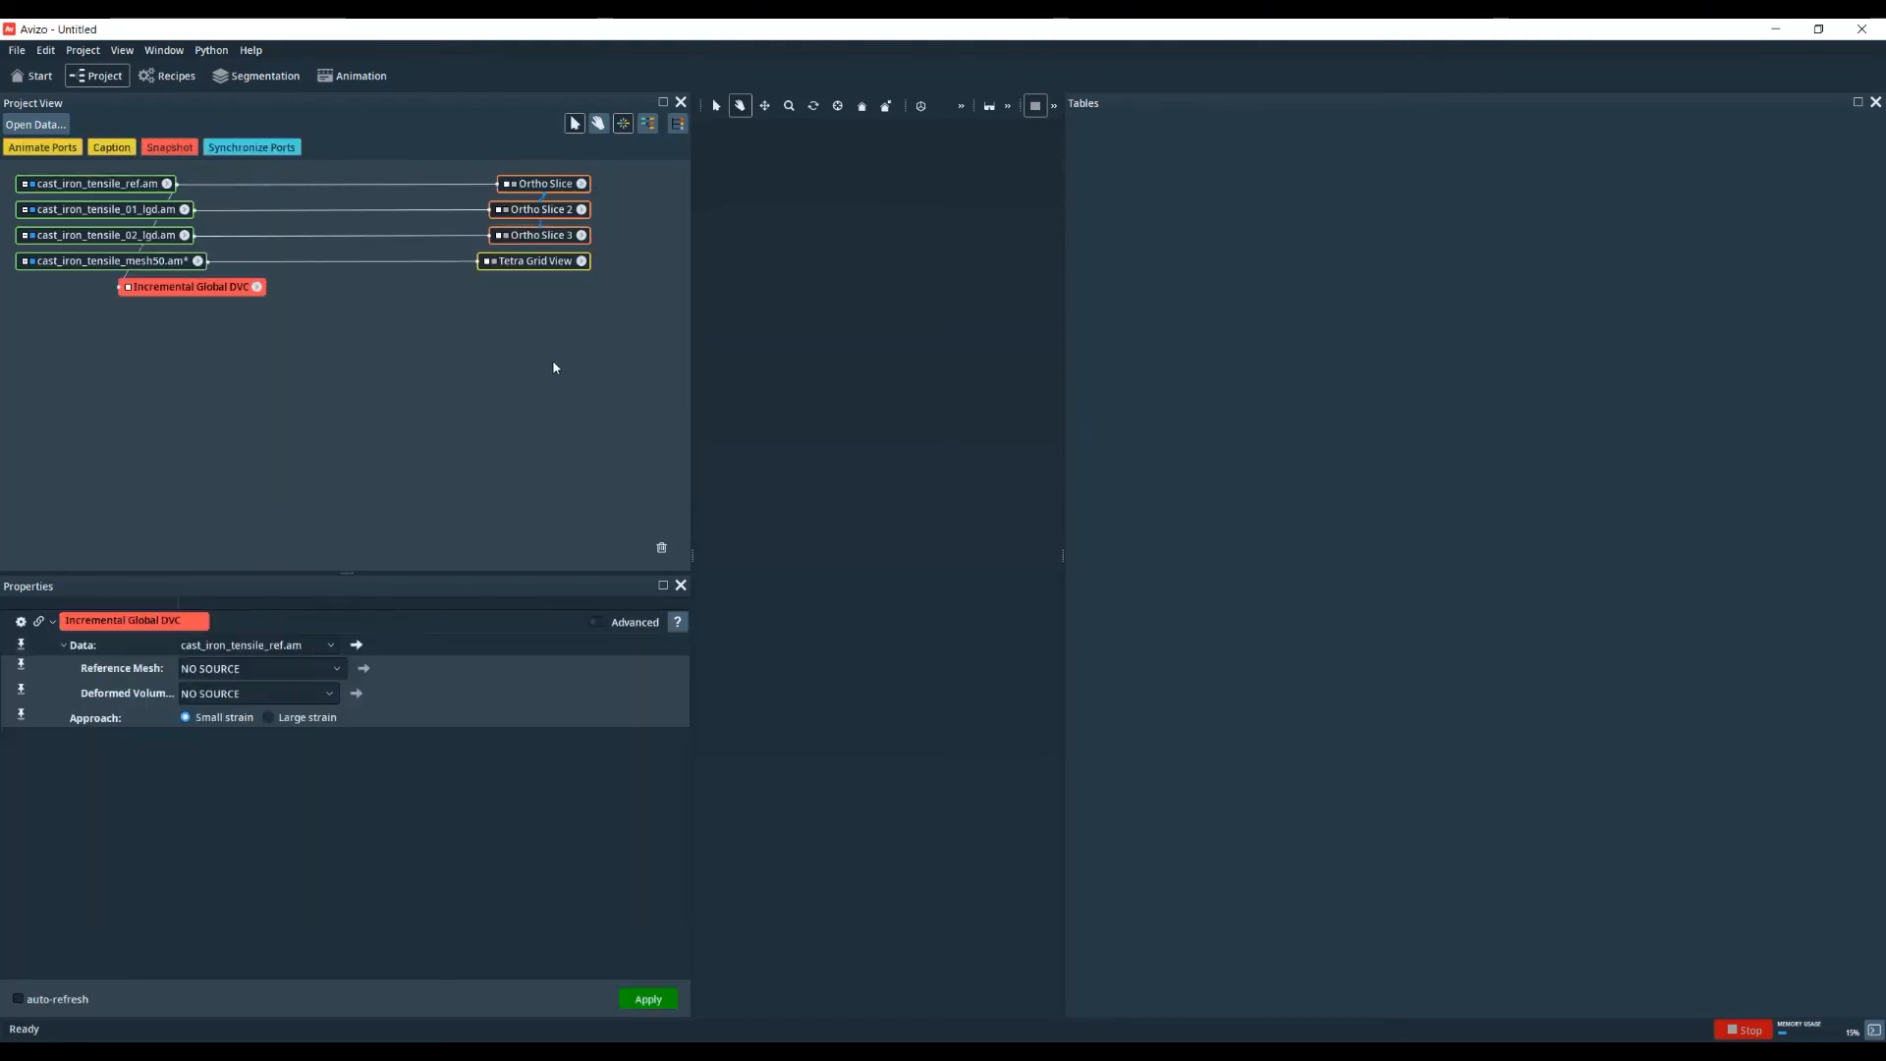
- Assign cast_iron_tensile_01_lgd.am as deformed volume 1 and cast_iron_tensile_02_lgd.am as deformed volume 2 of the incremental correlation
left_click(227, 696)
left_click(250, 753)
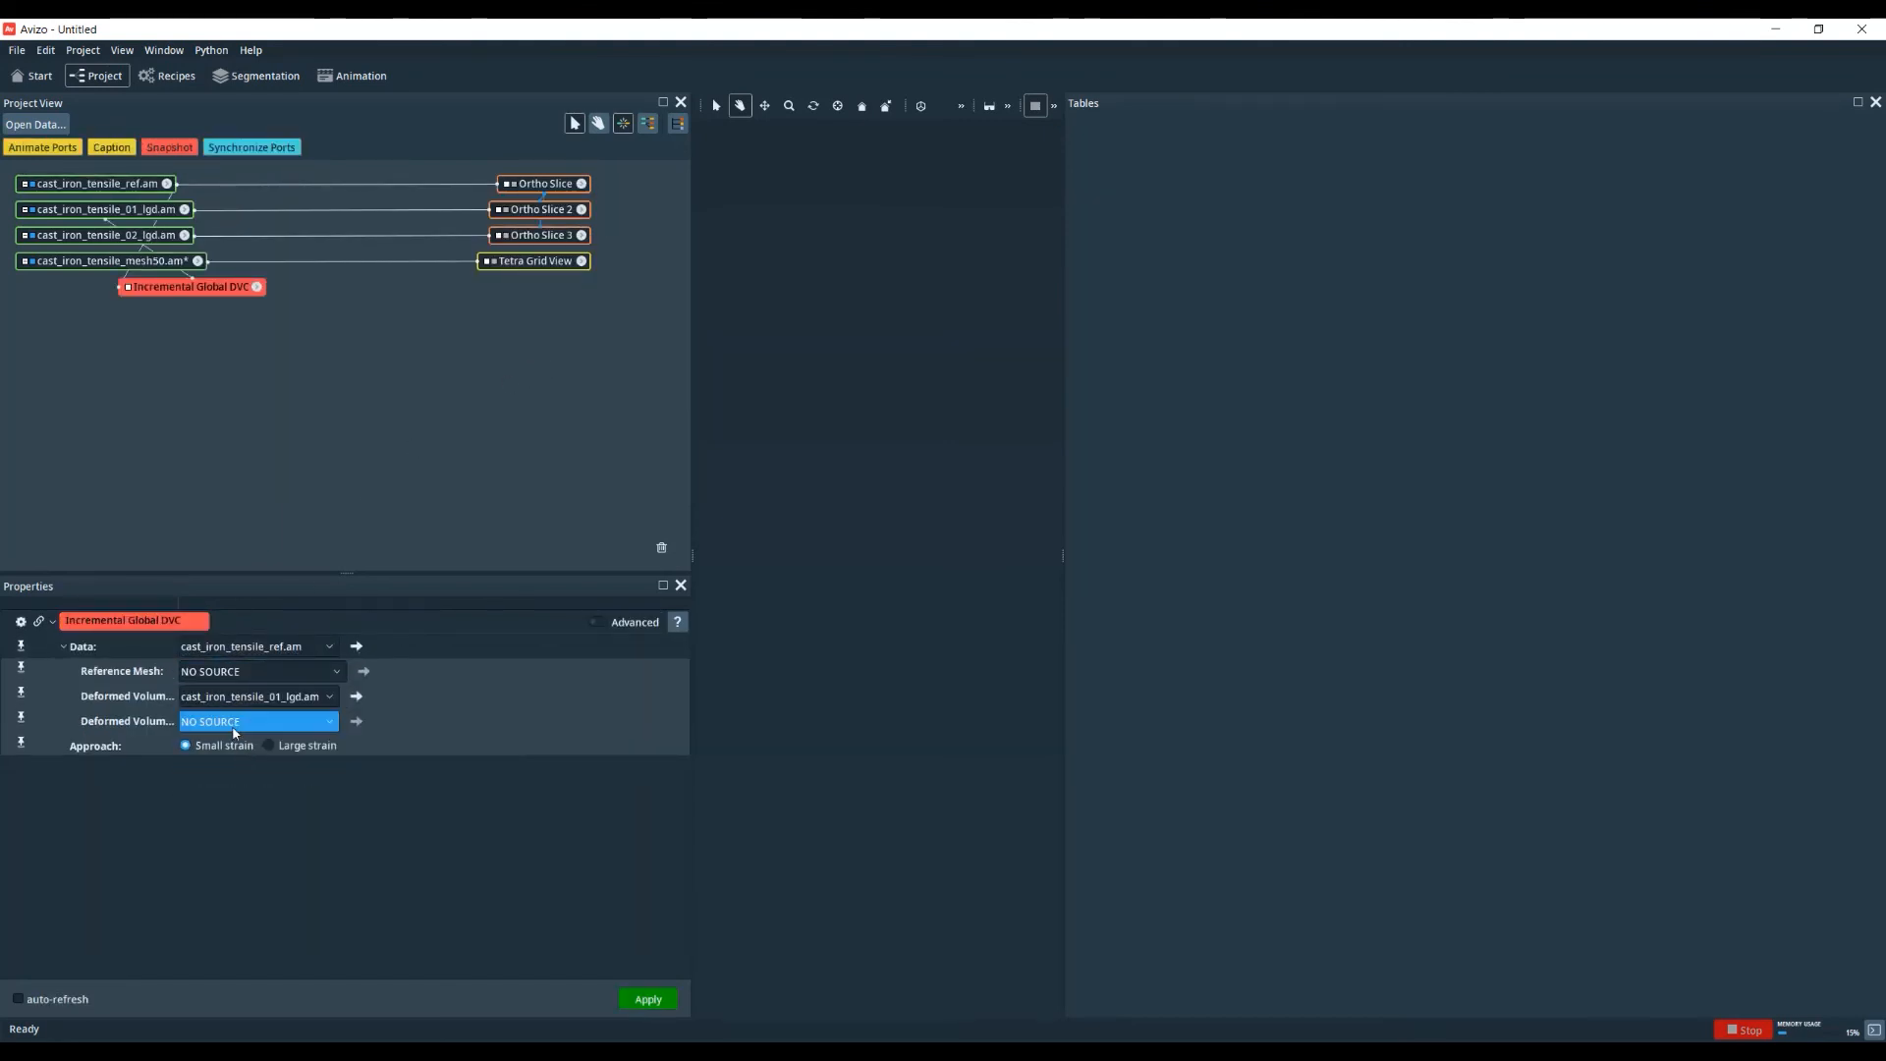
left_click(285, 721)
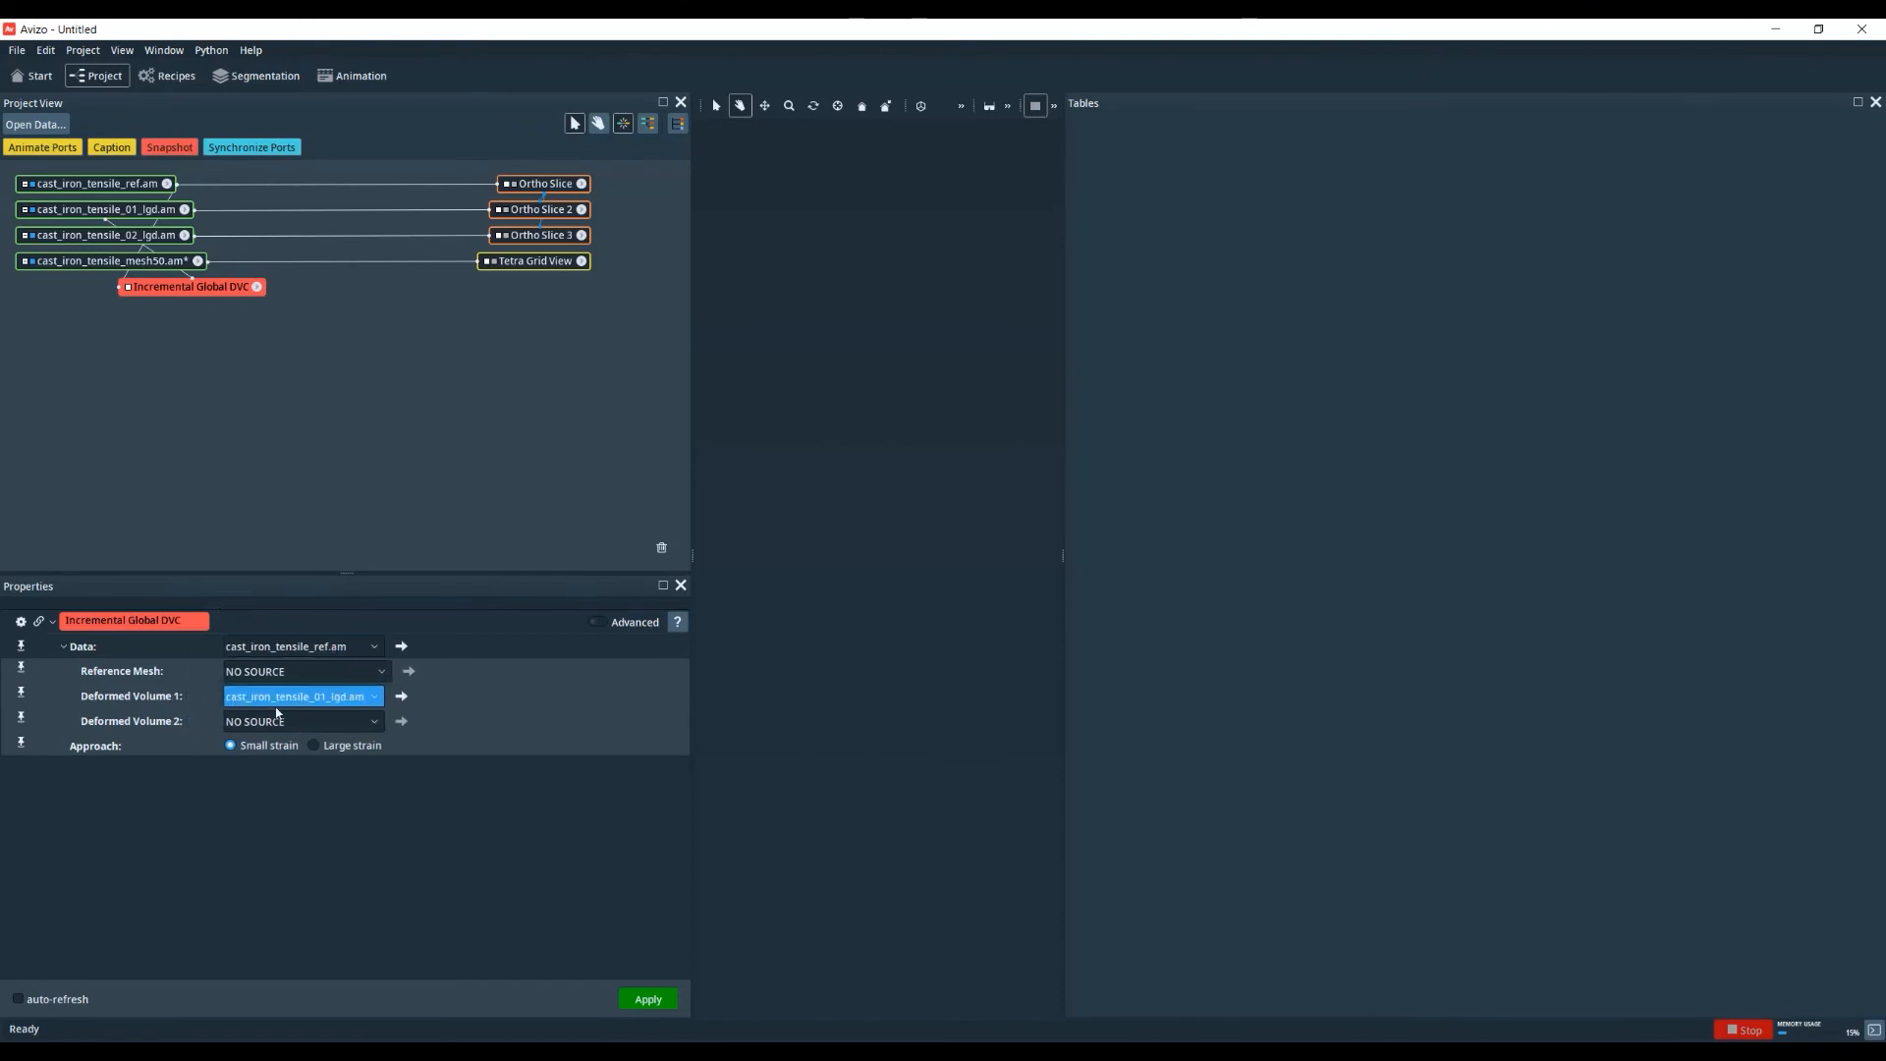
left_click(288, 801)
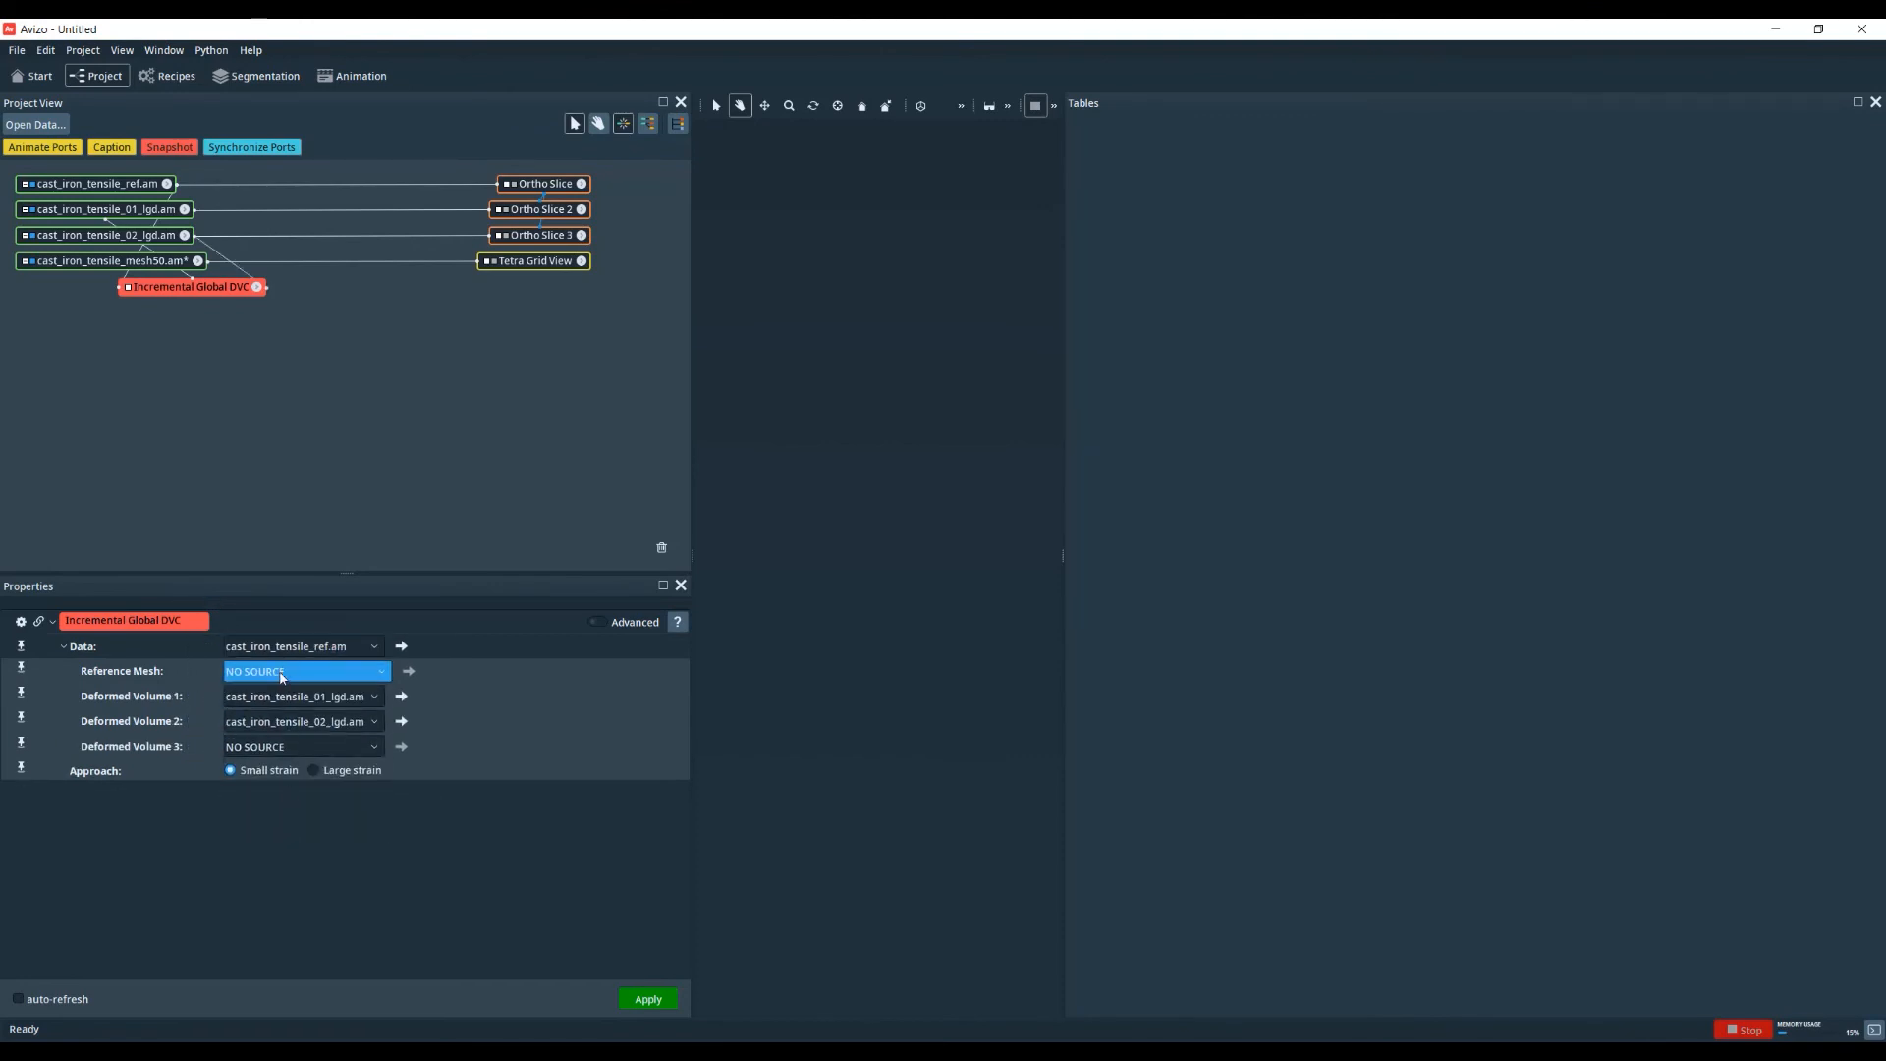
- Use cast_iron_tensile_mesh50.am as the reference mesh and run the incremental correlation with the large strain approach
left_click(288, 672)
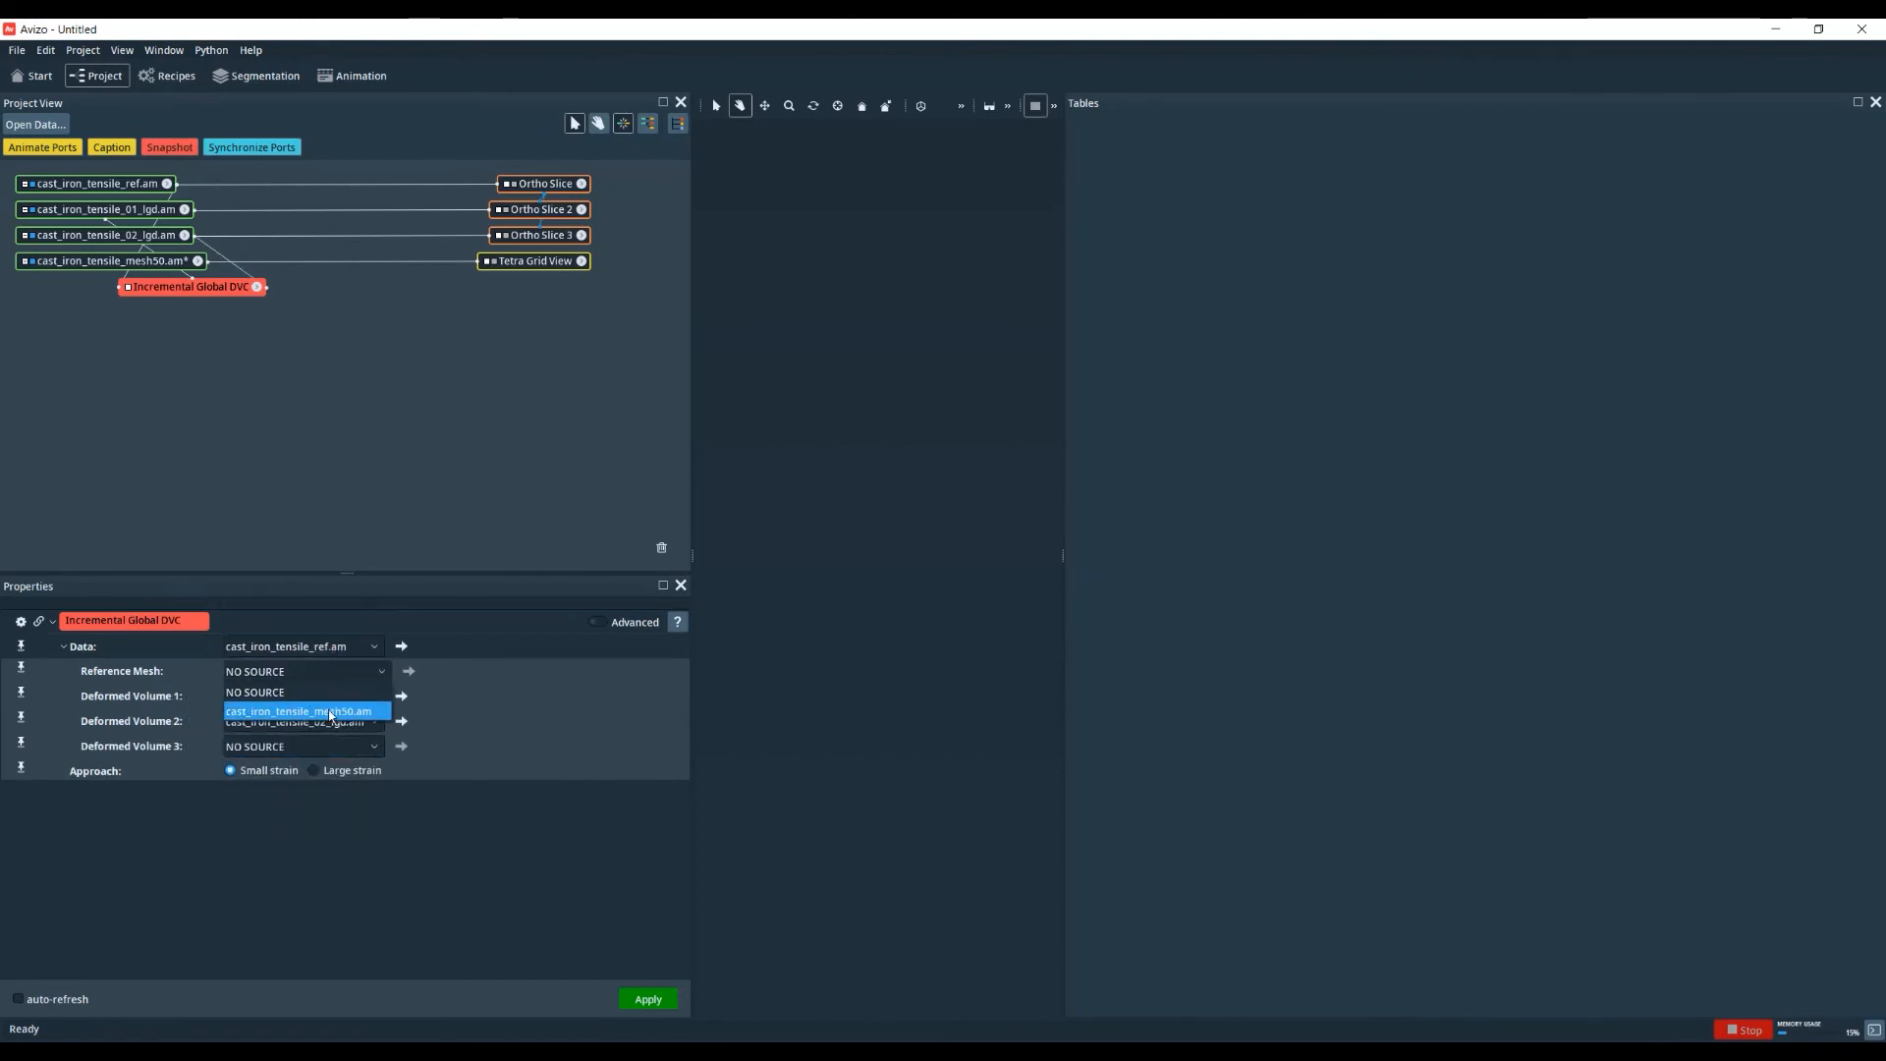
left_click(334, 714)
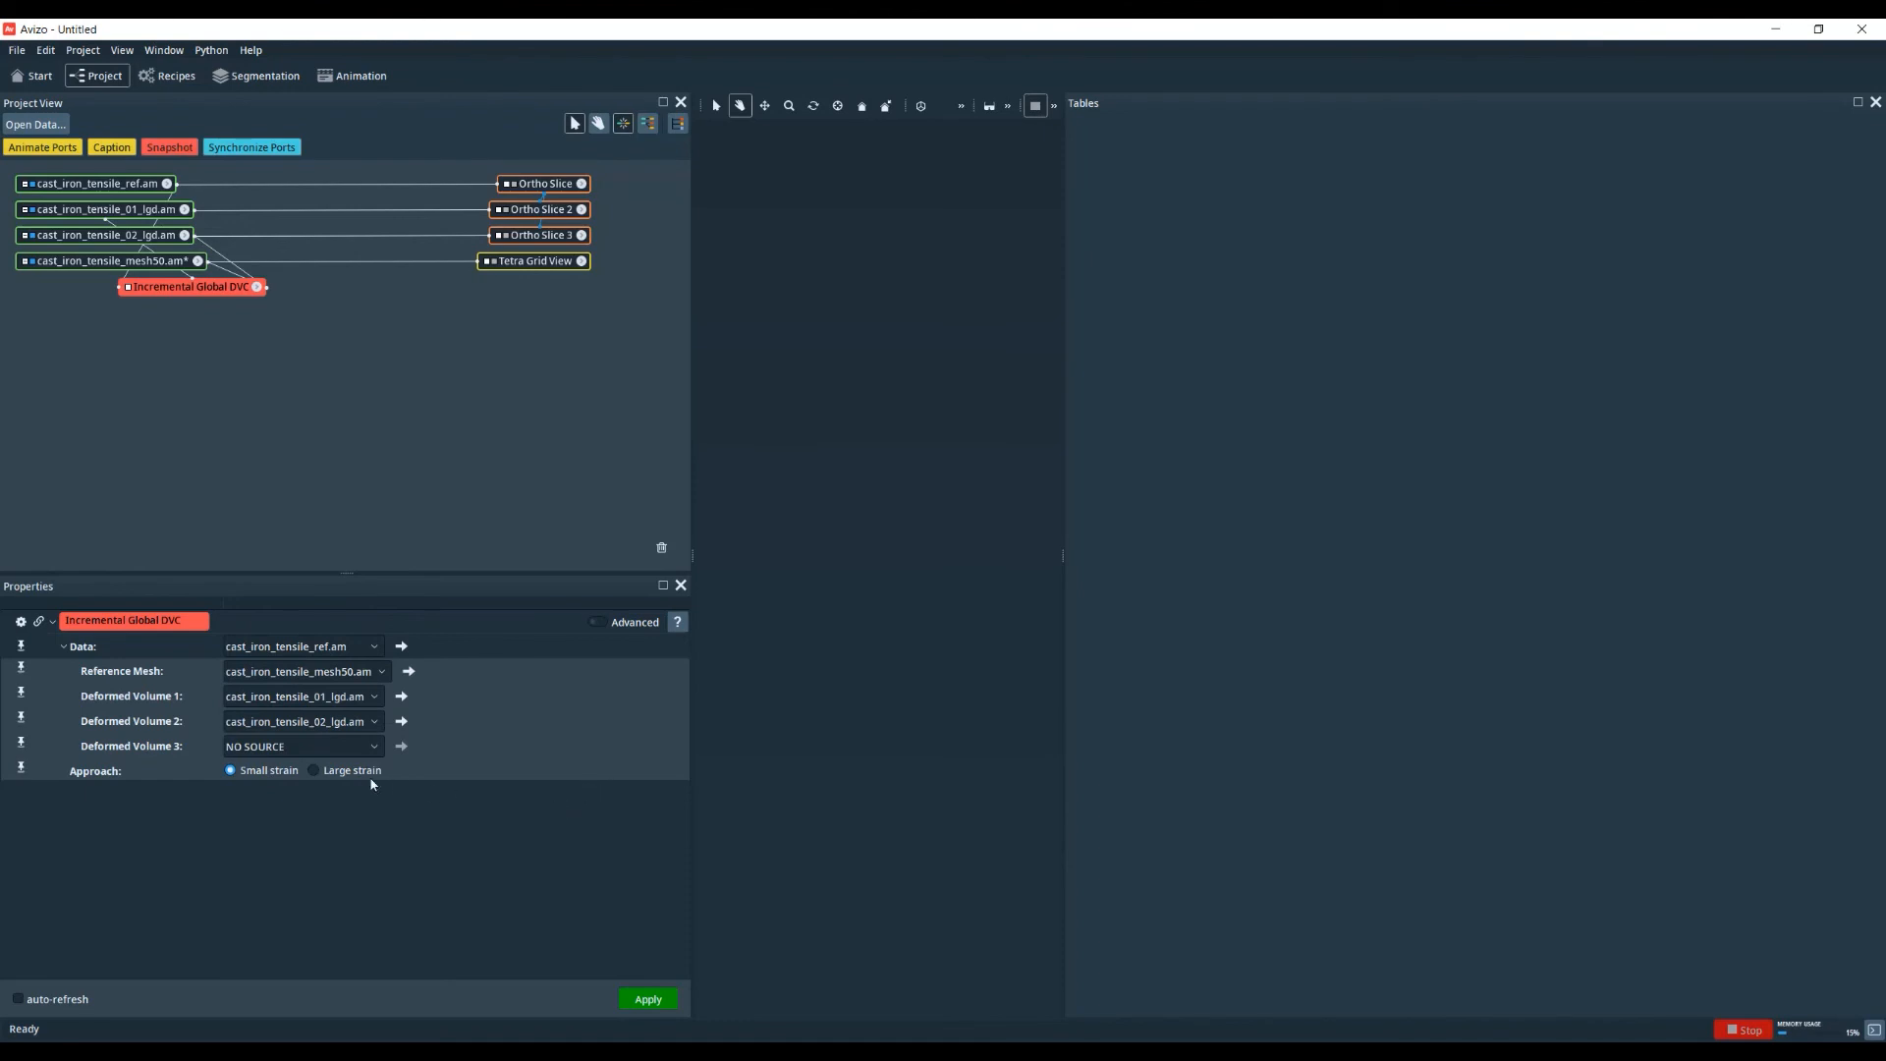
left_click(338, 772)
left_click(647, 999)
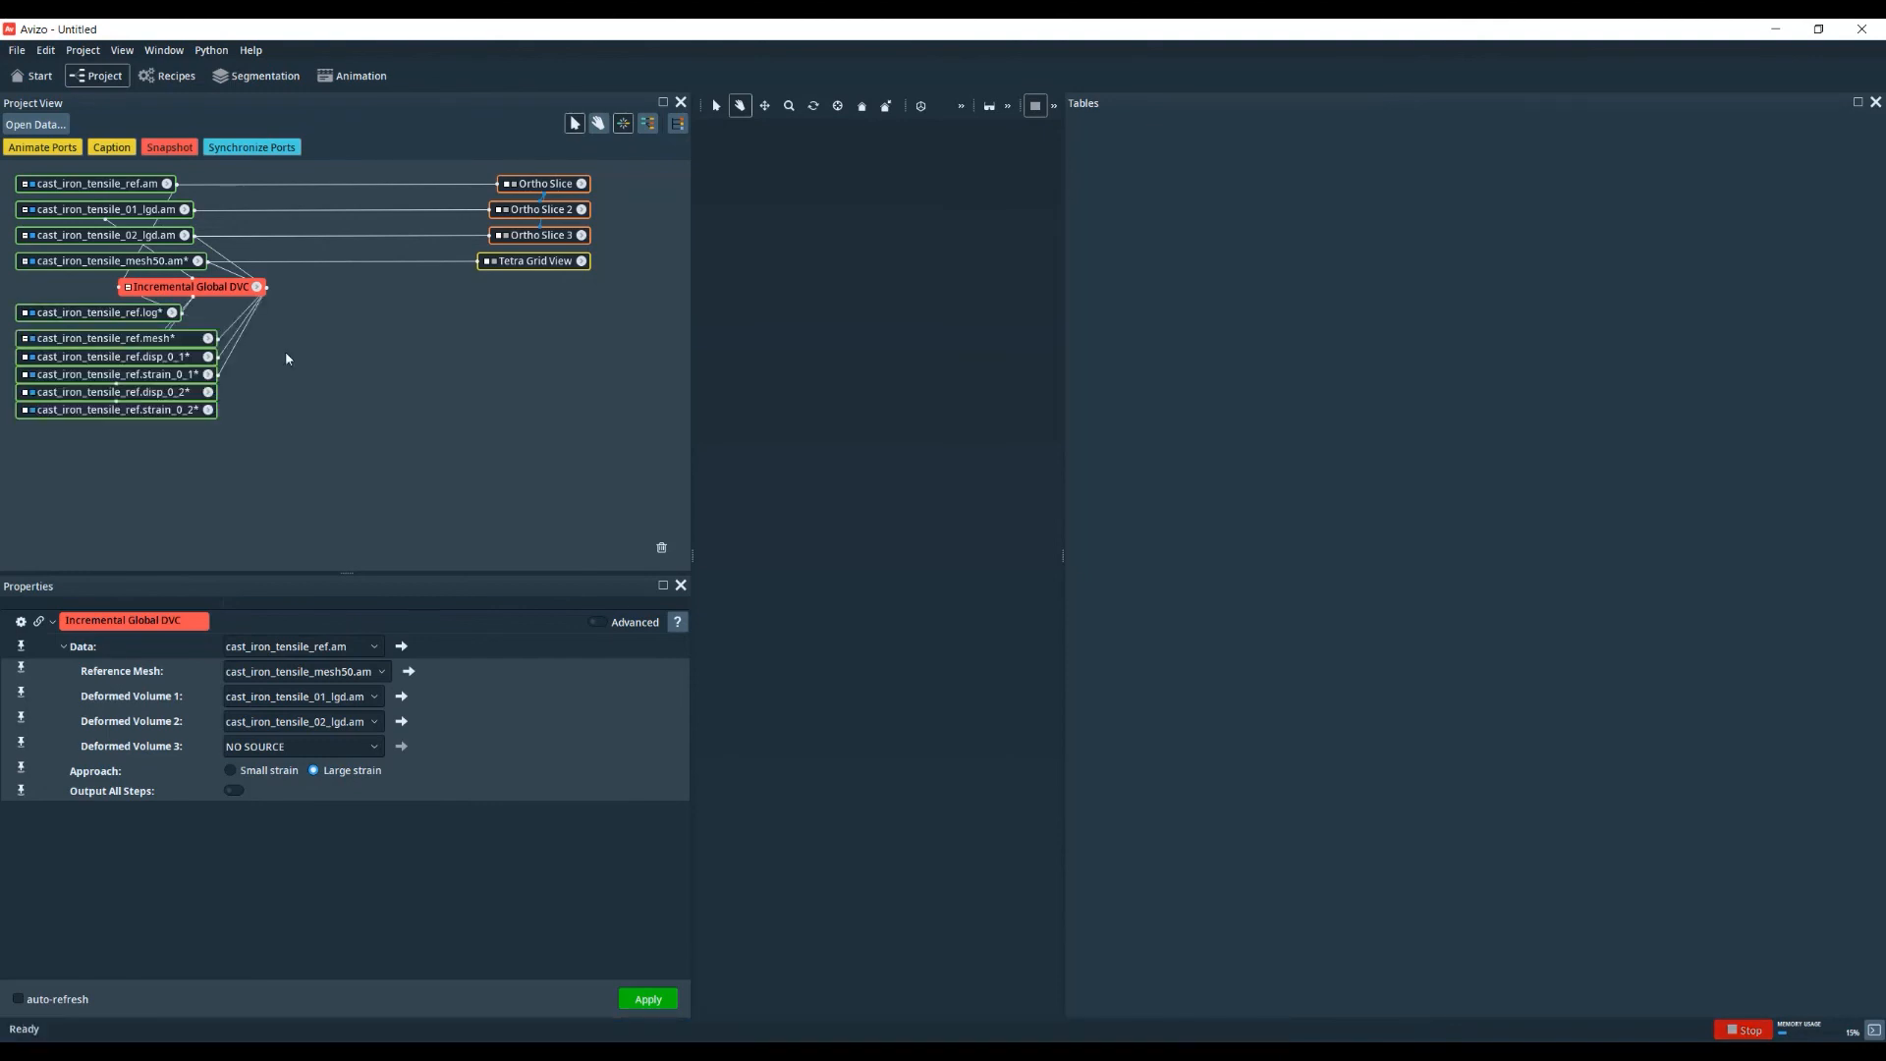
- Inspect the displacement and strain fields output by the incremental correlation for both load steps
left_click(159, 357)
left_click(157, 374)
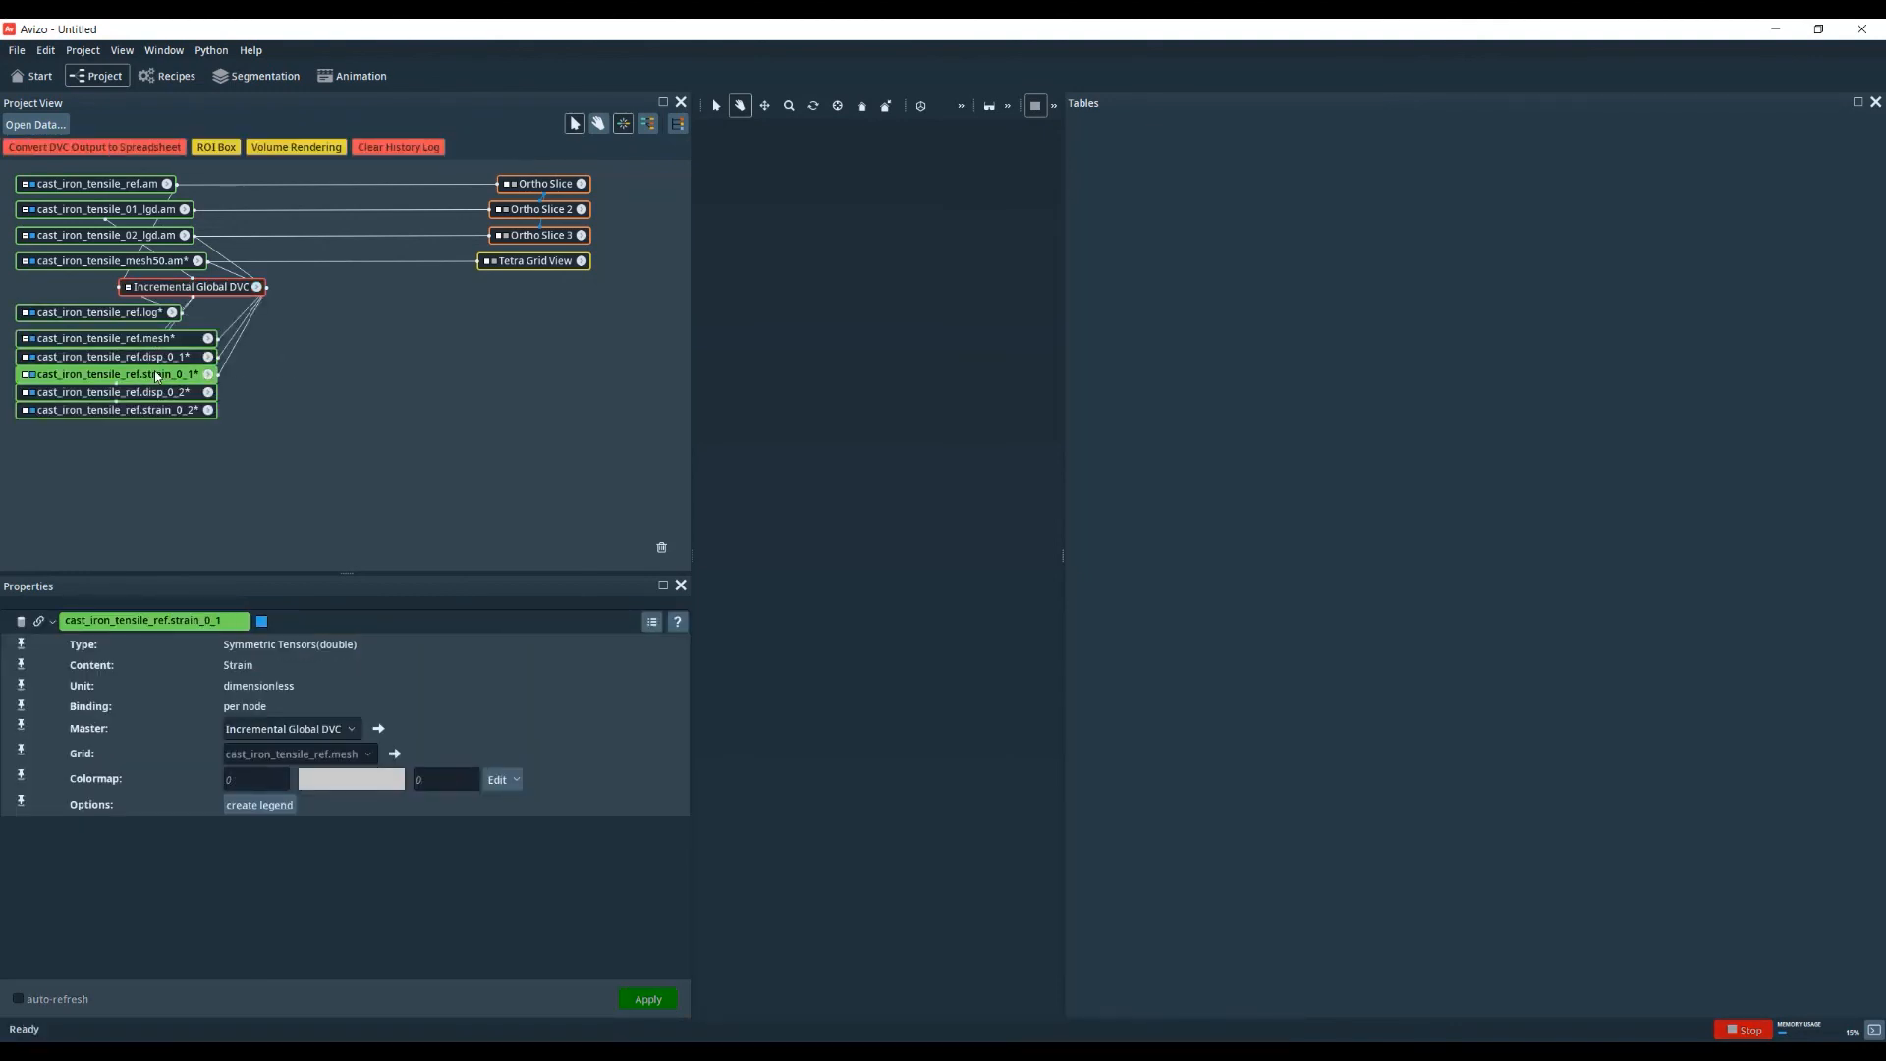
left_click(159, 396)
left_click(162, 410)
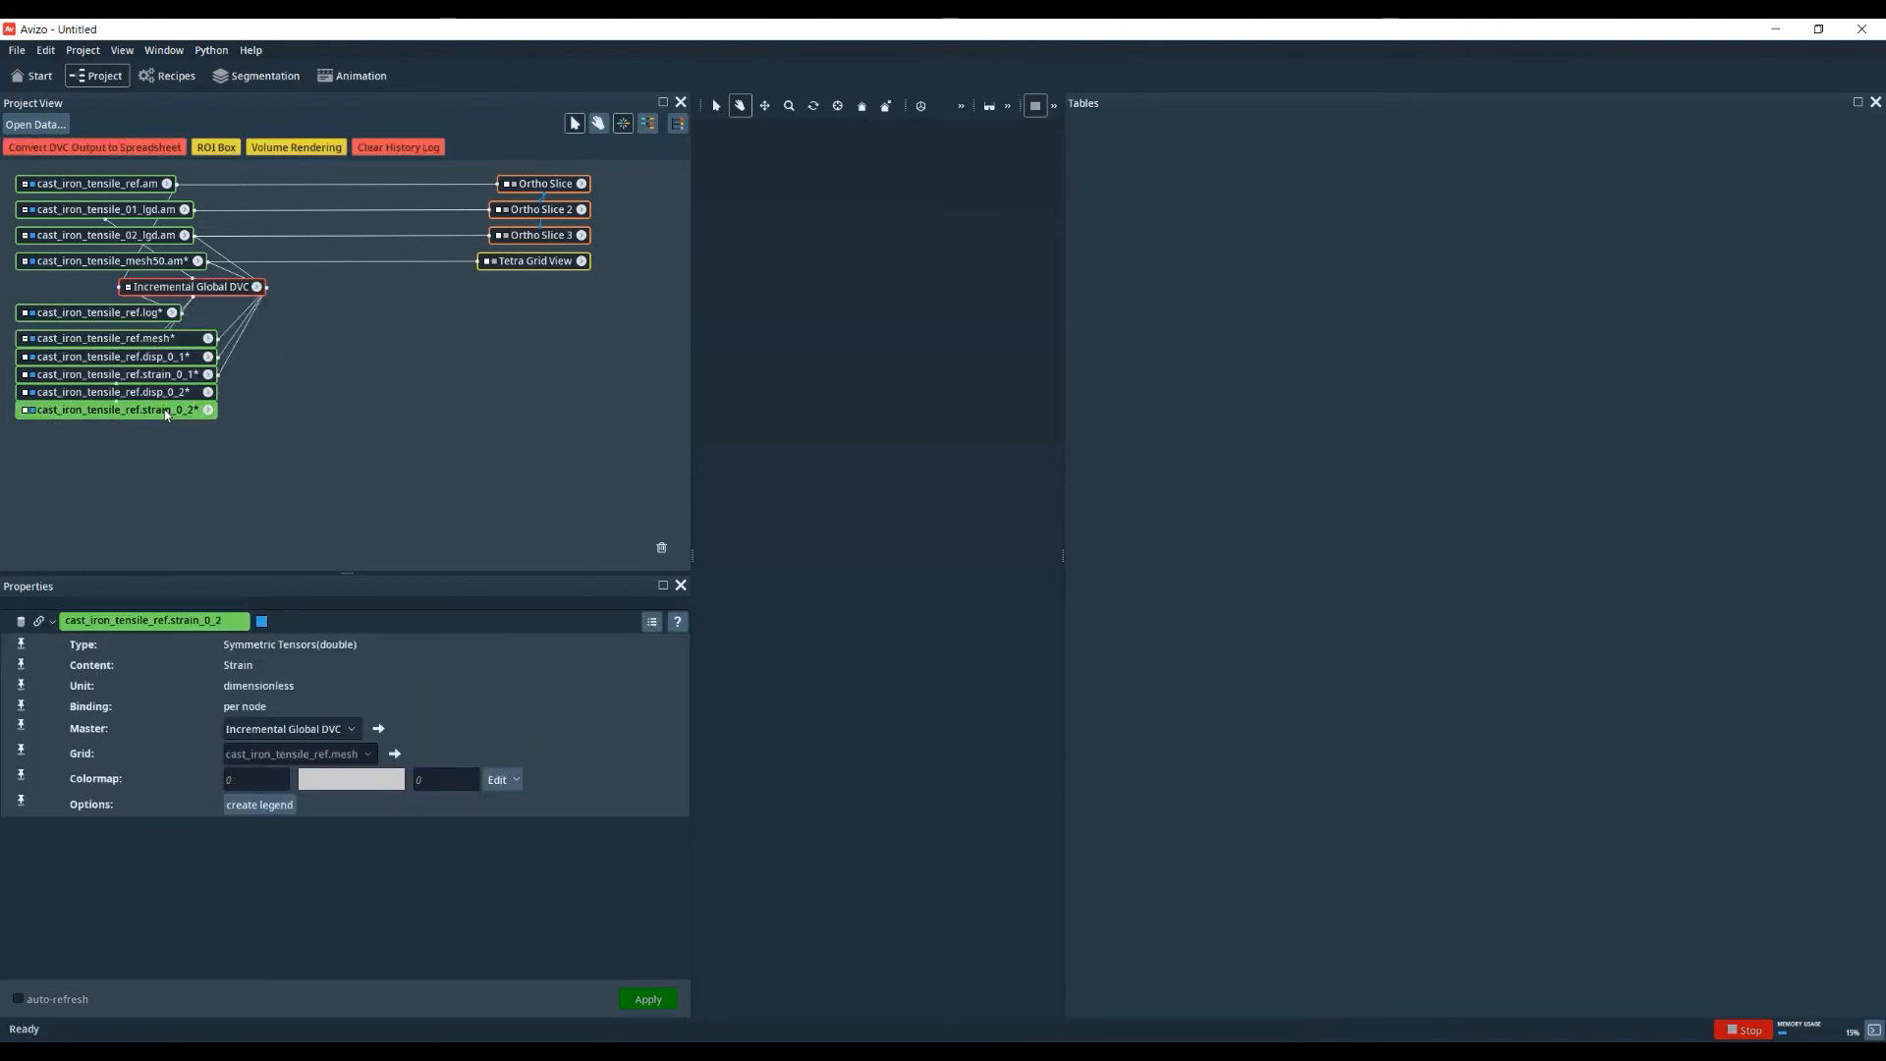
left_click(313, 410)
- Examine the cast_iron_tensile_ref.log table, widening its volume name columns to compare both correlations' residuals, iterations and convergence values
left_click(103, 314)
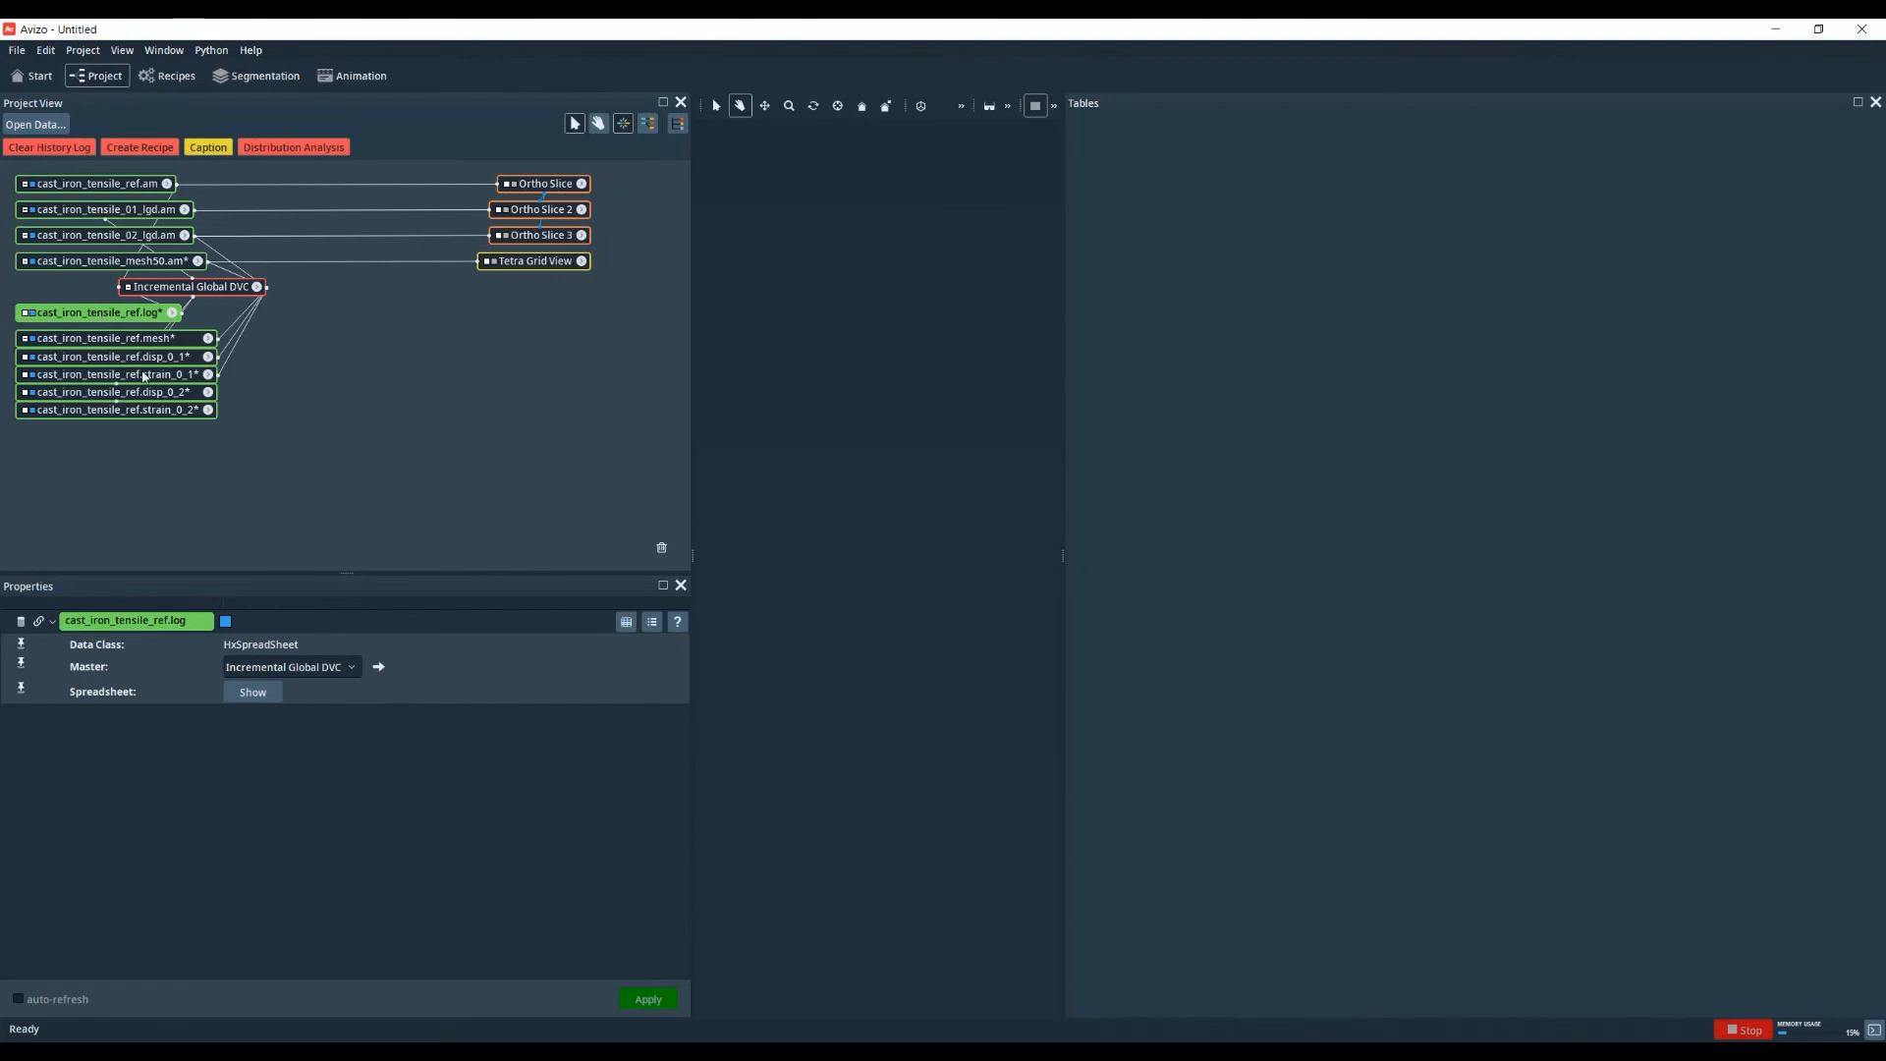
left_click(252, 693)
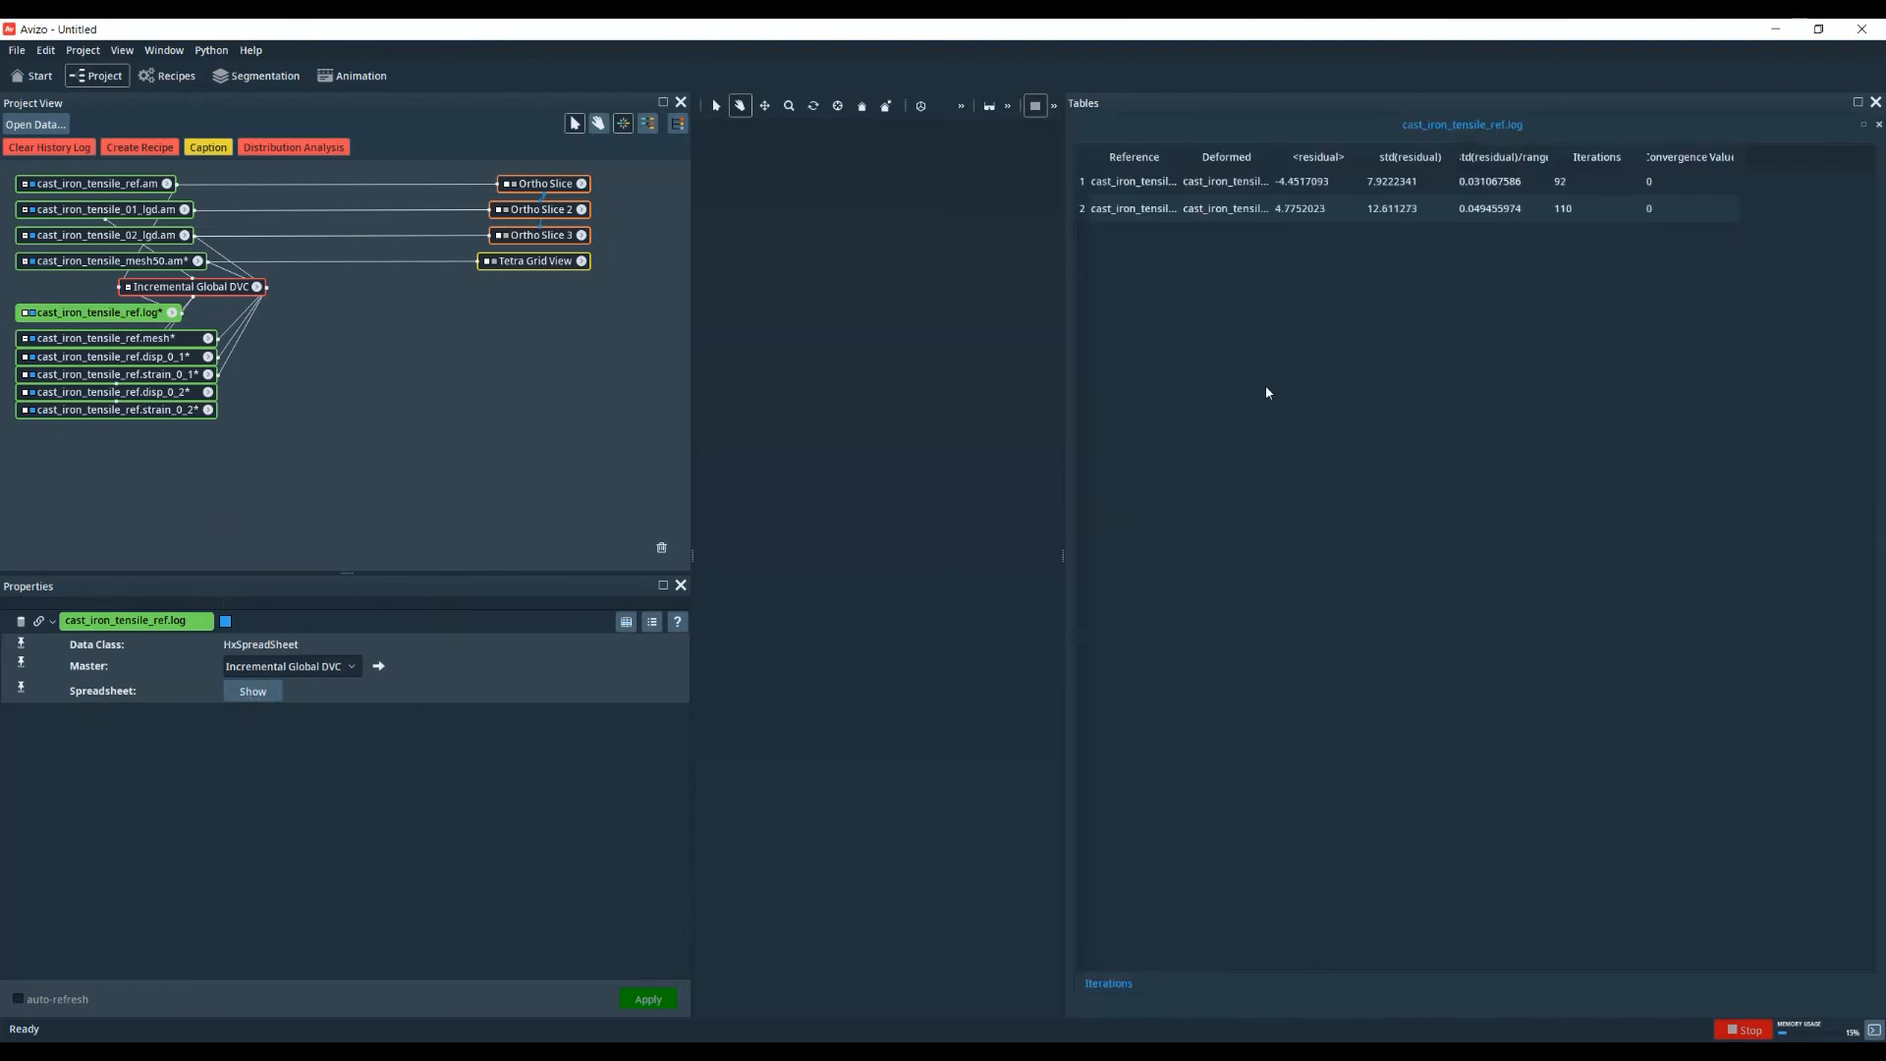
left_click_drag(1181, 156, 1442, 158)
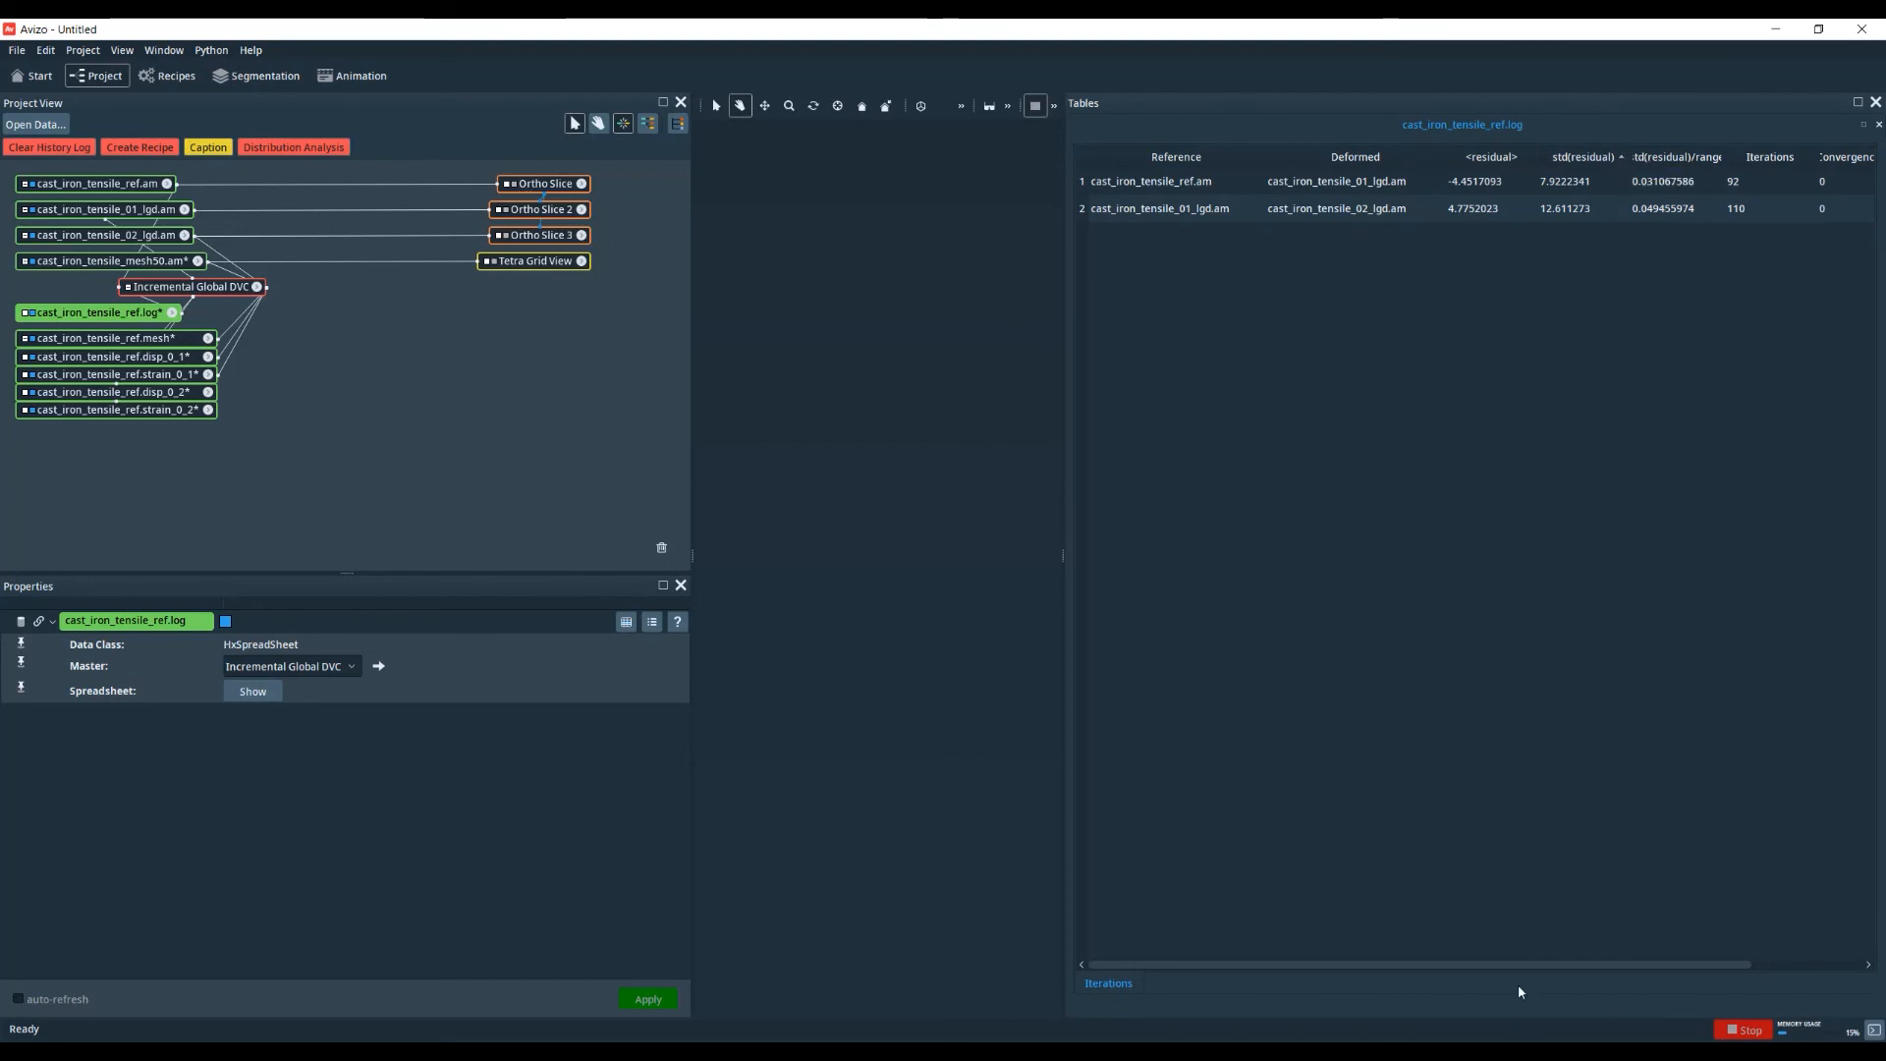
left_click_drag(1558, 964, 1755, 962)
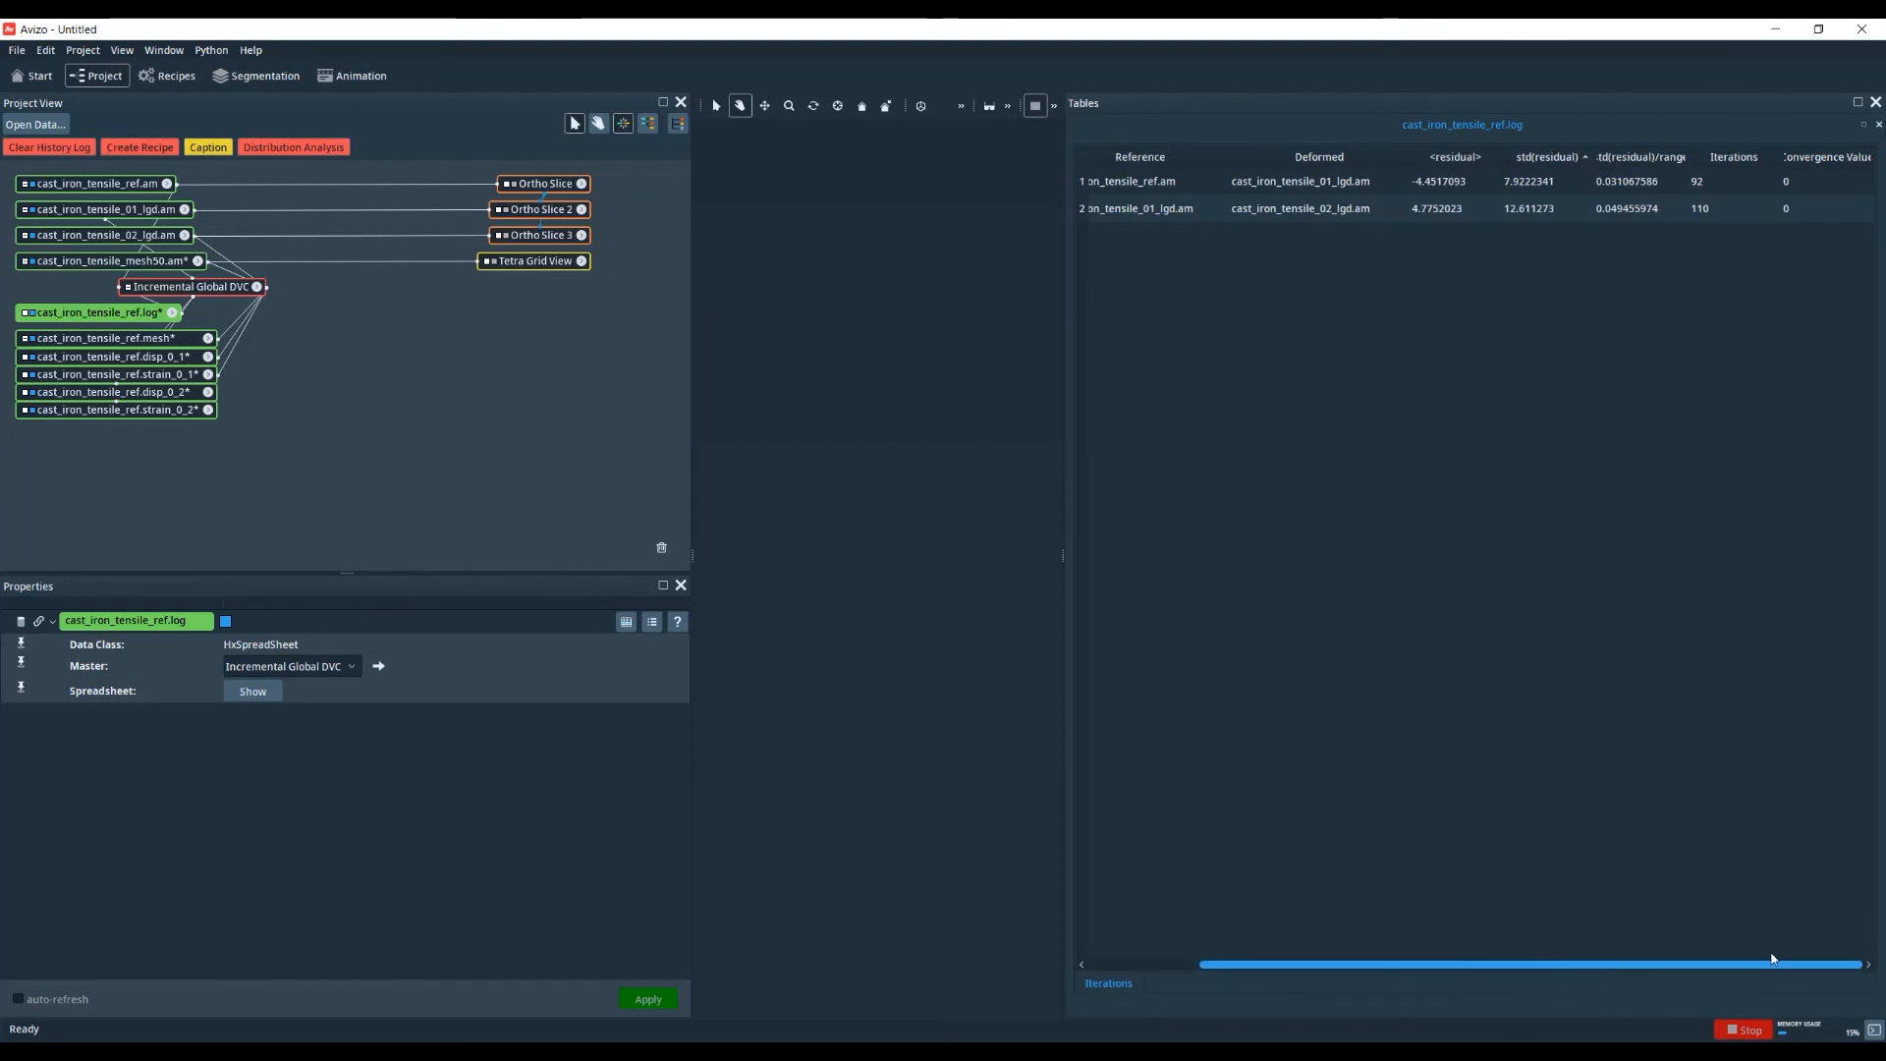
left_click(1729, 187)
left_click(1729, 187)
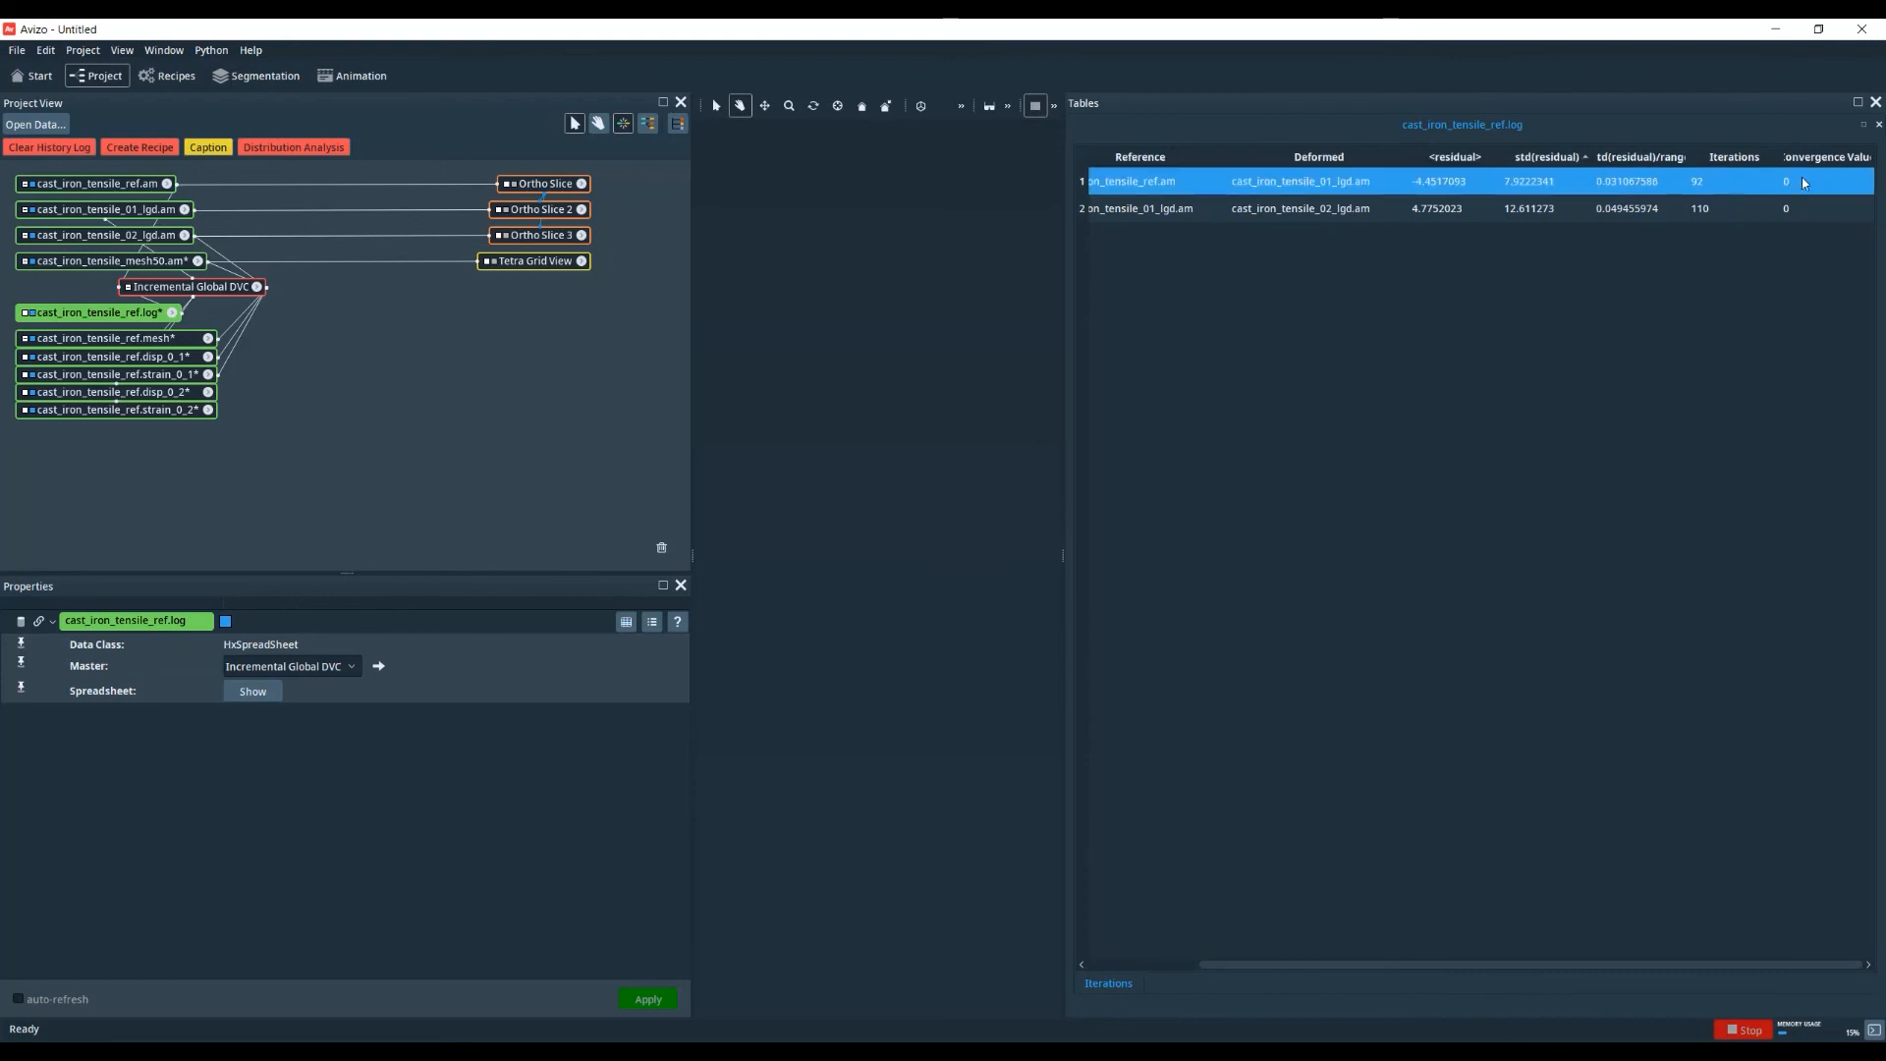
left_click(1725, 213)
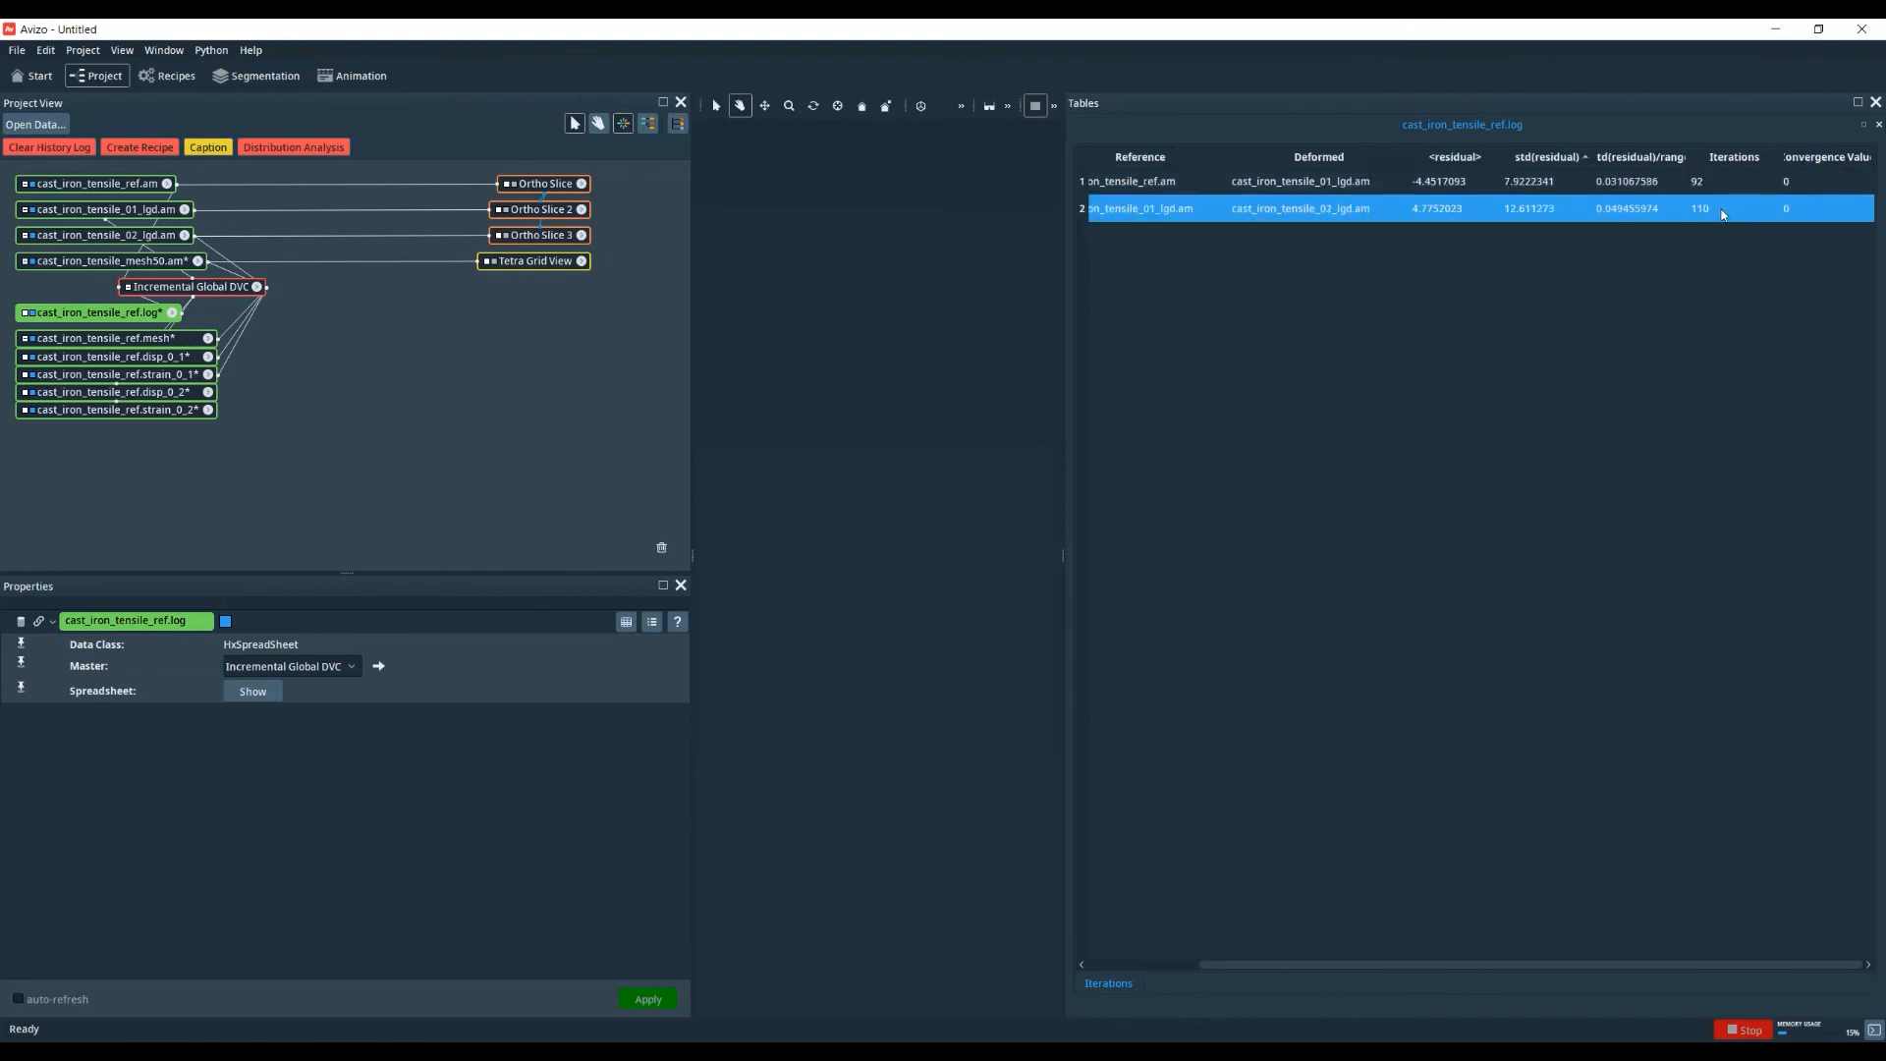
left_click(1501, 700)
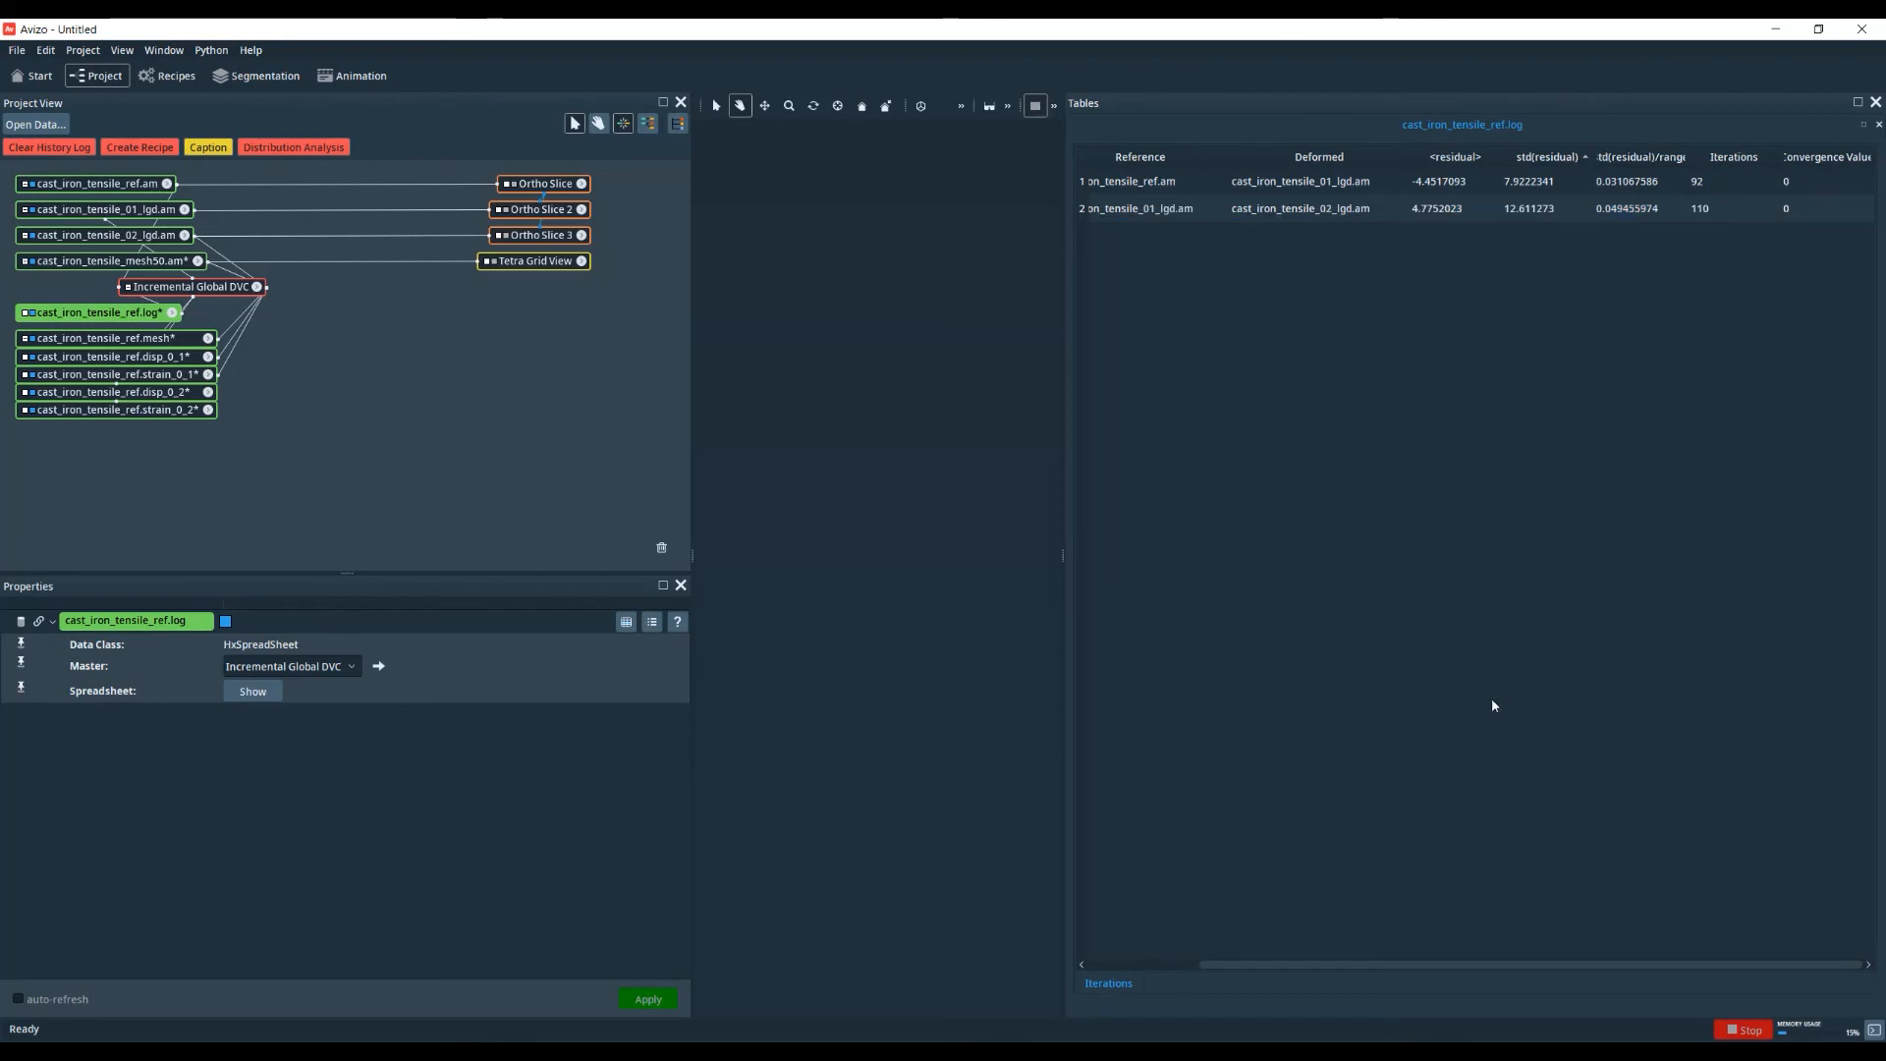
- Review disp_0_1, strain_0_1, disp_0_2 and strain_0_2 one after another in the project
left_click(167, 361)
left_click(165, 378)
left_click(162, 393)
left_click(159, 410)
left_click(261, 454)
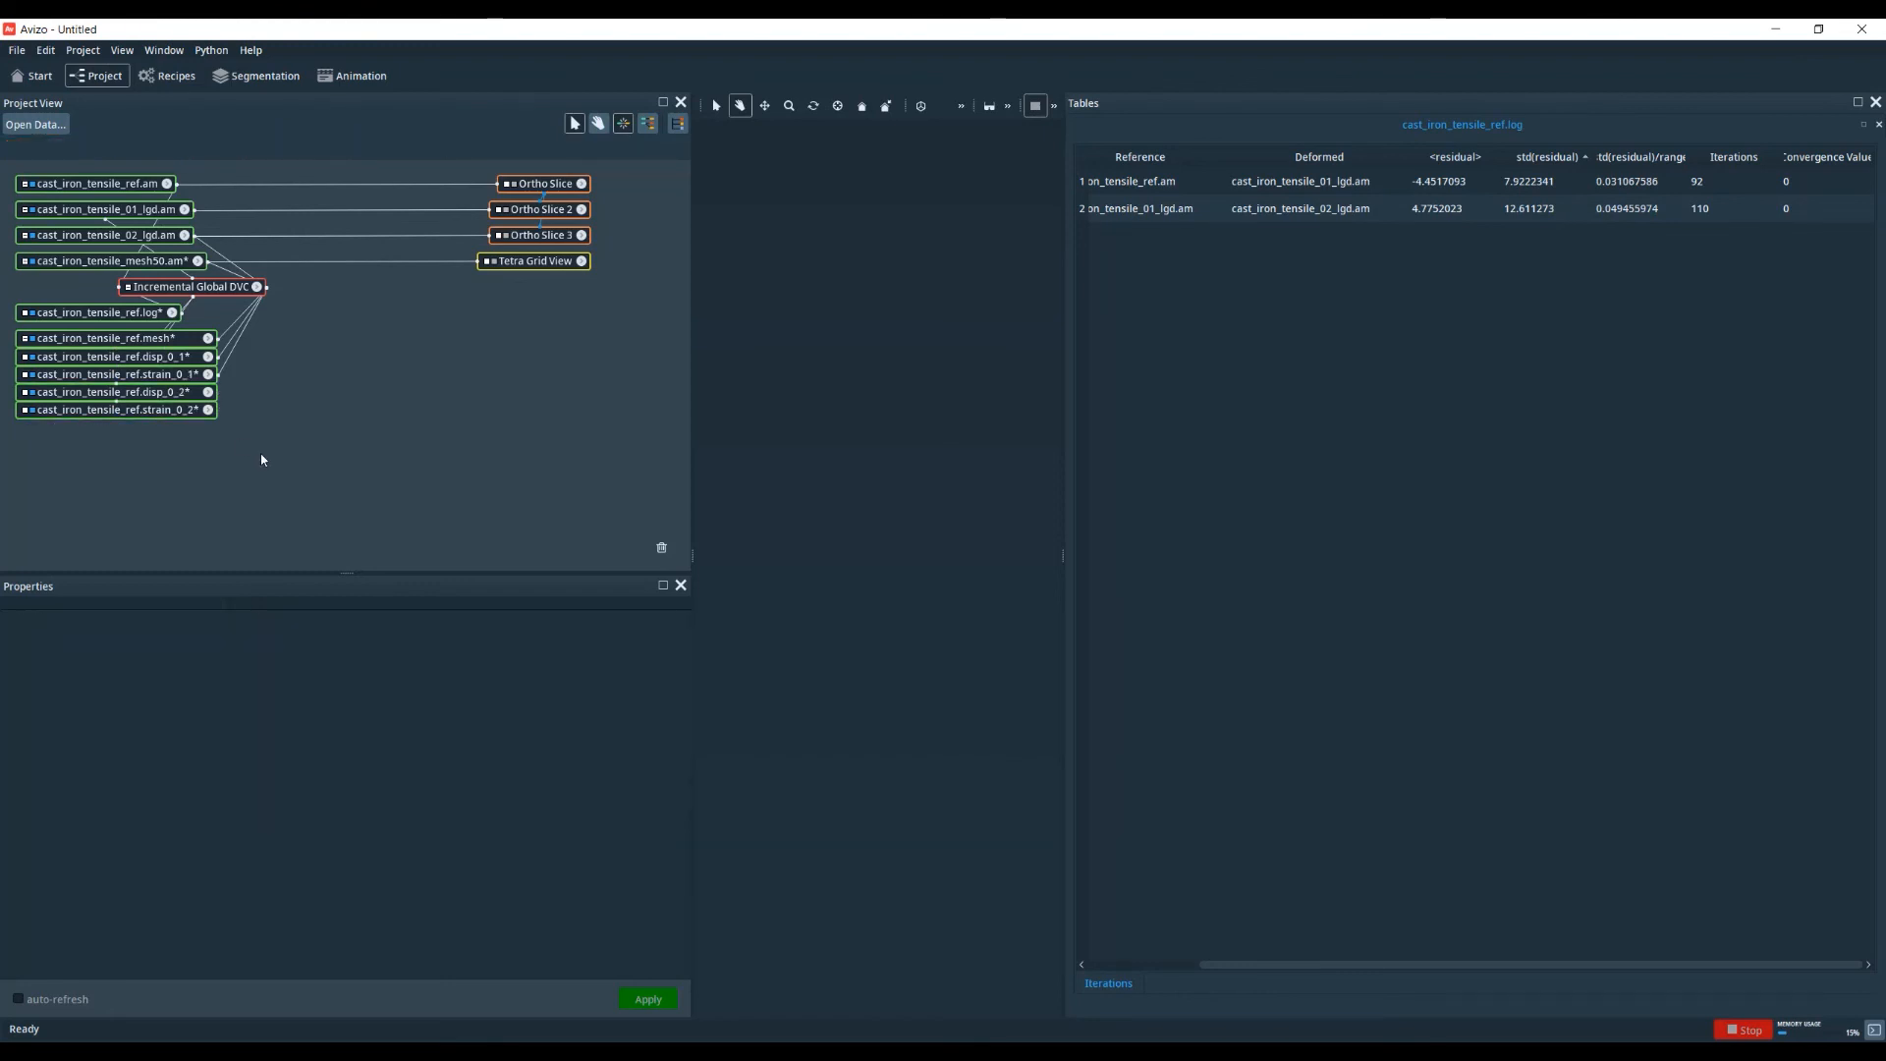
- Attach a Displacement View to each of the disp_0_1 and disp_0_2 fields
left_click(157, 358)
right_click(157, 359)
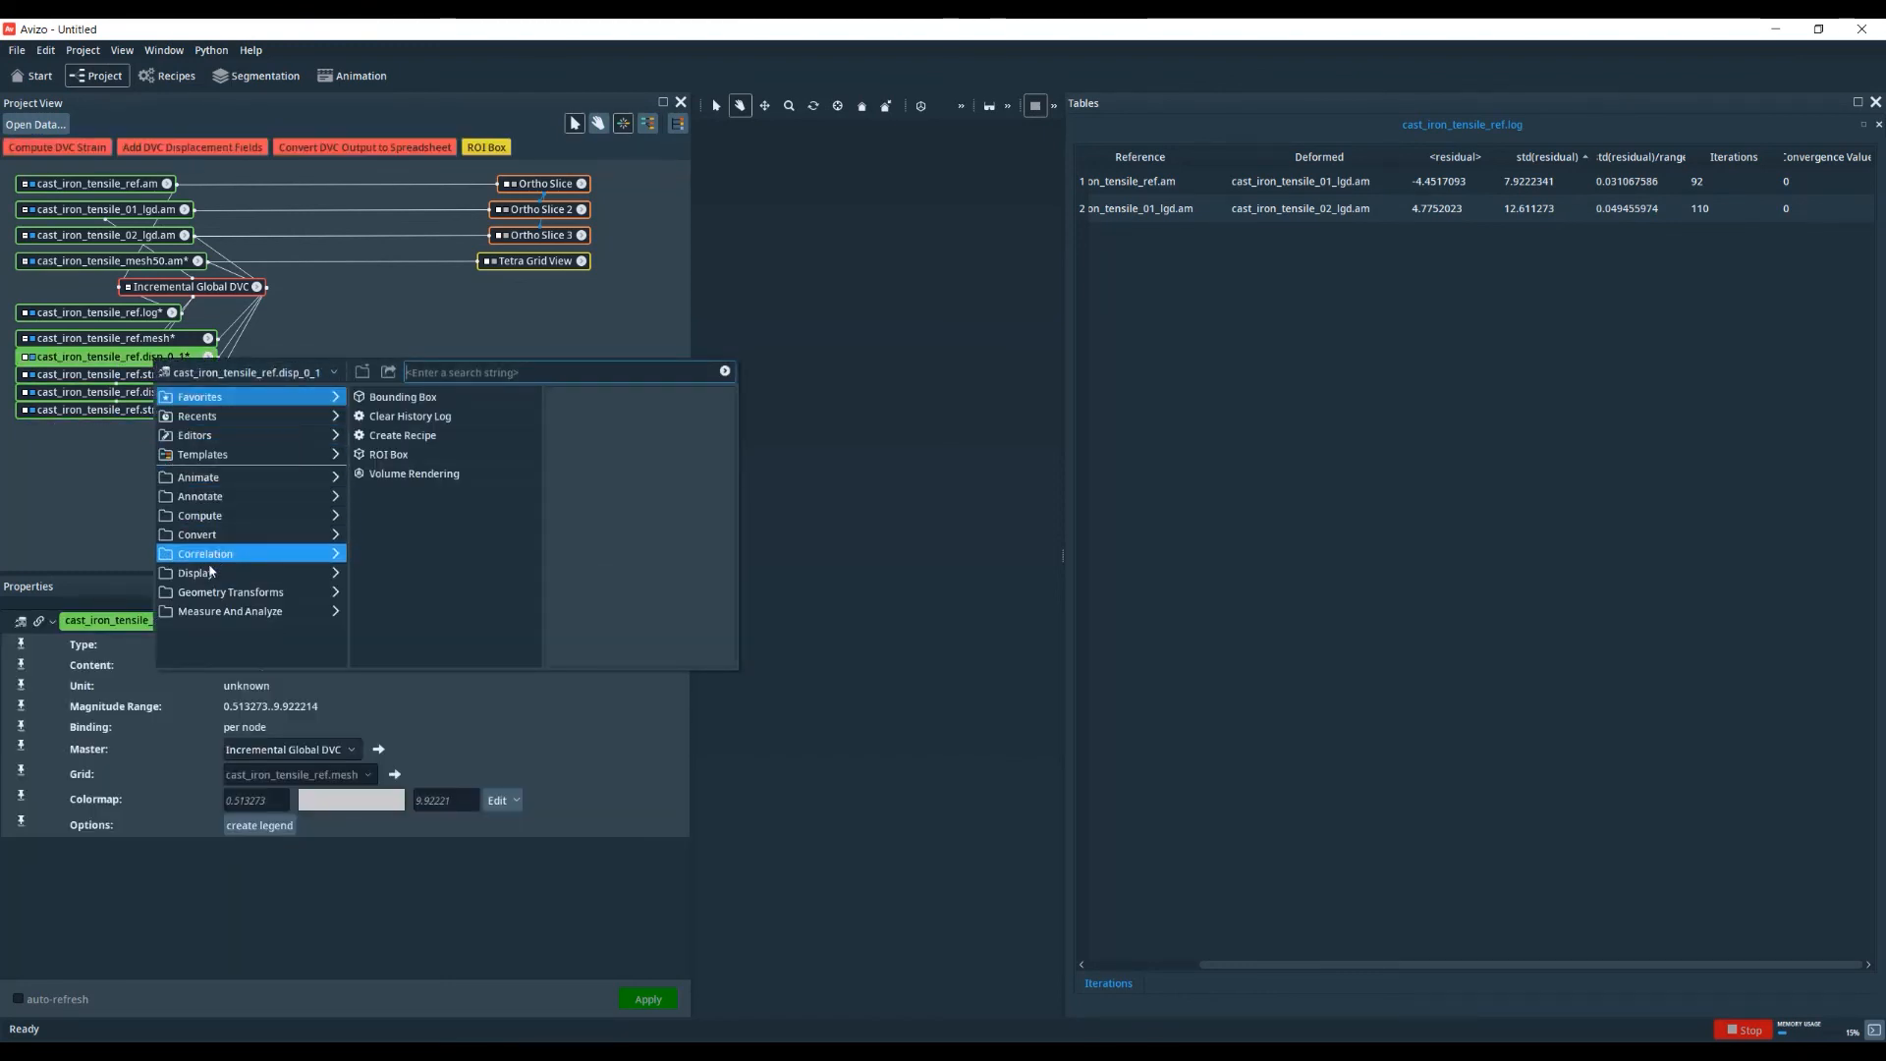
mouse_move(206, 573)
left_click(424, 458)
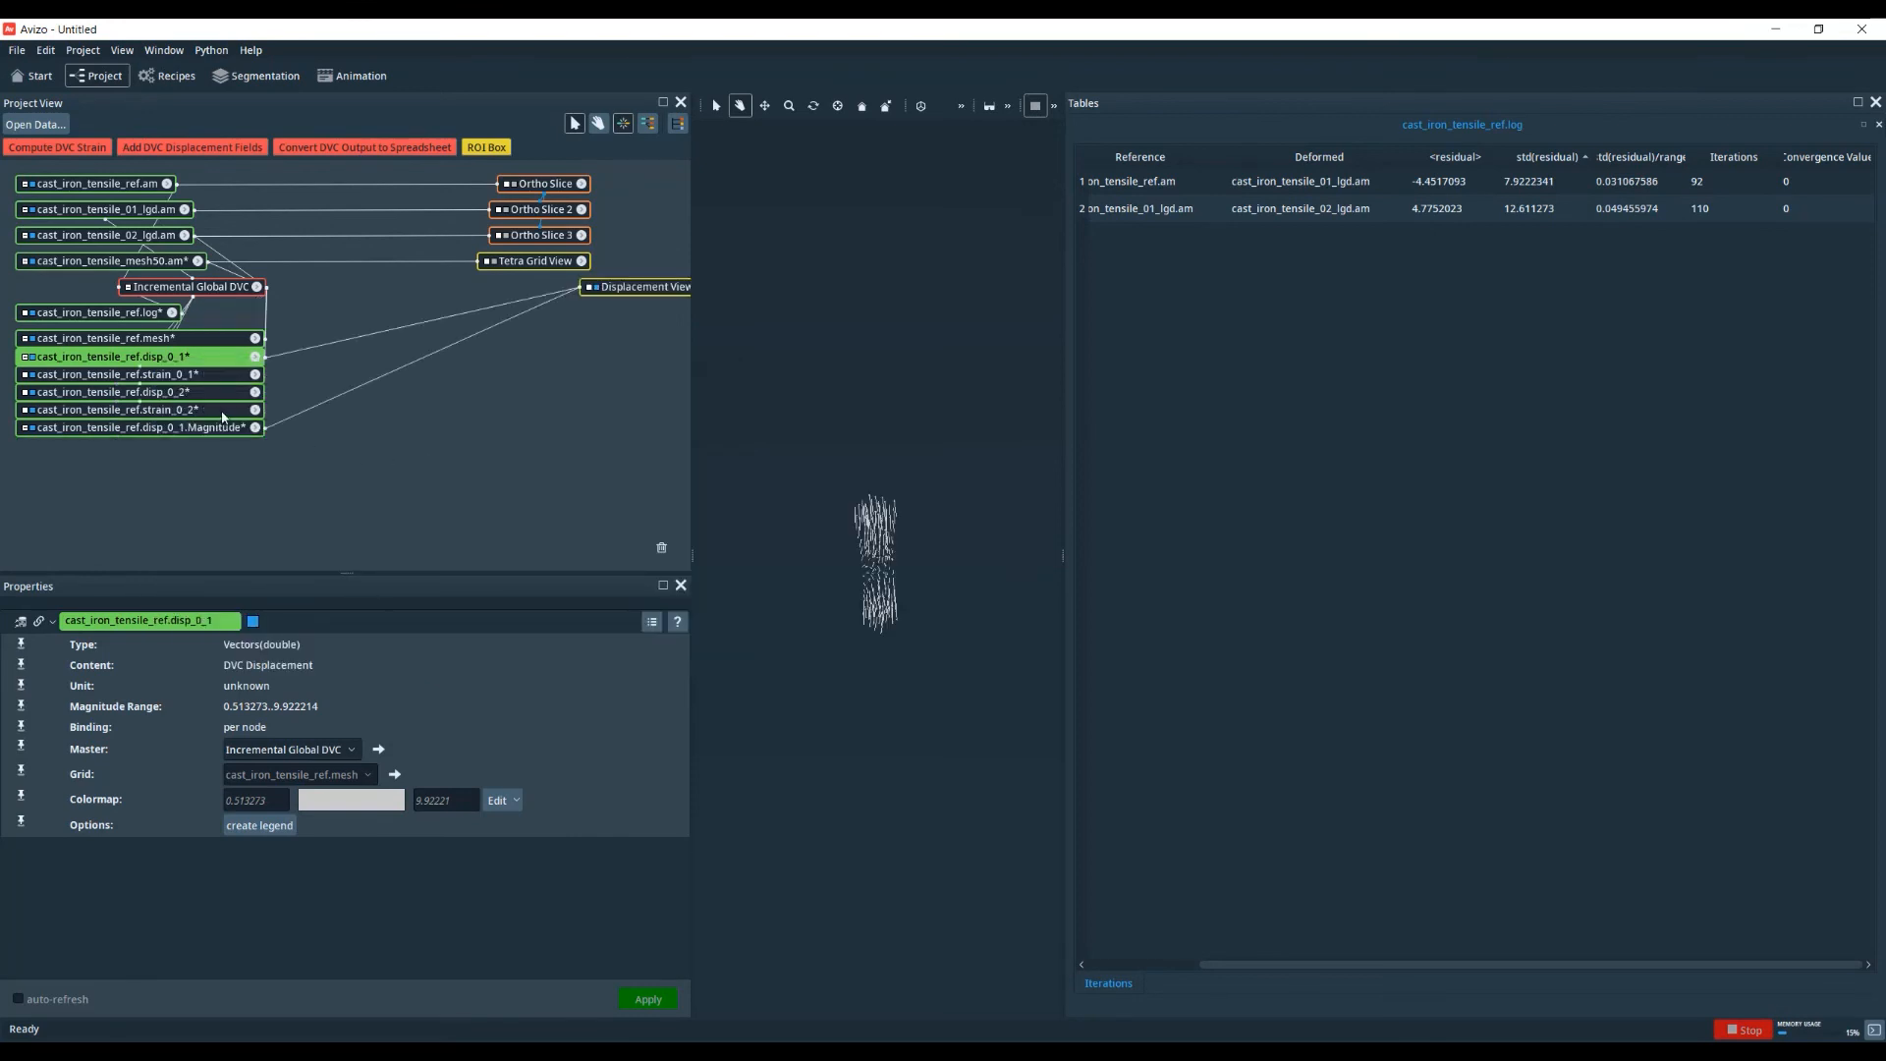
left_click(152, 394)
right_click(153, 397)
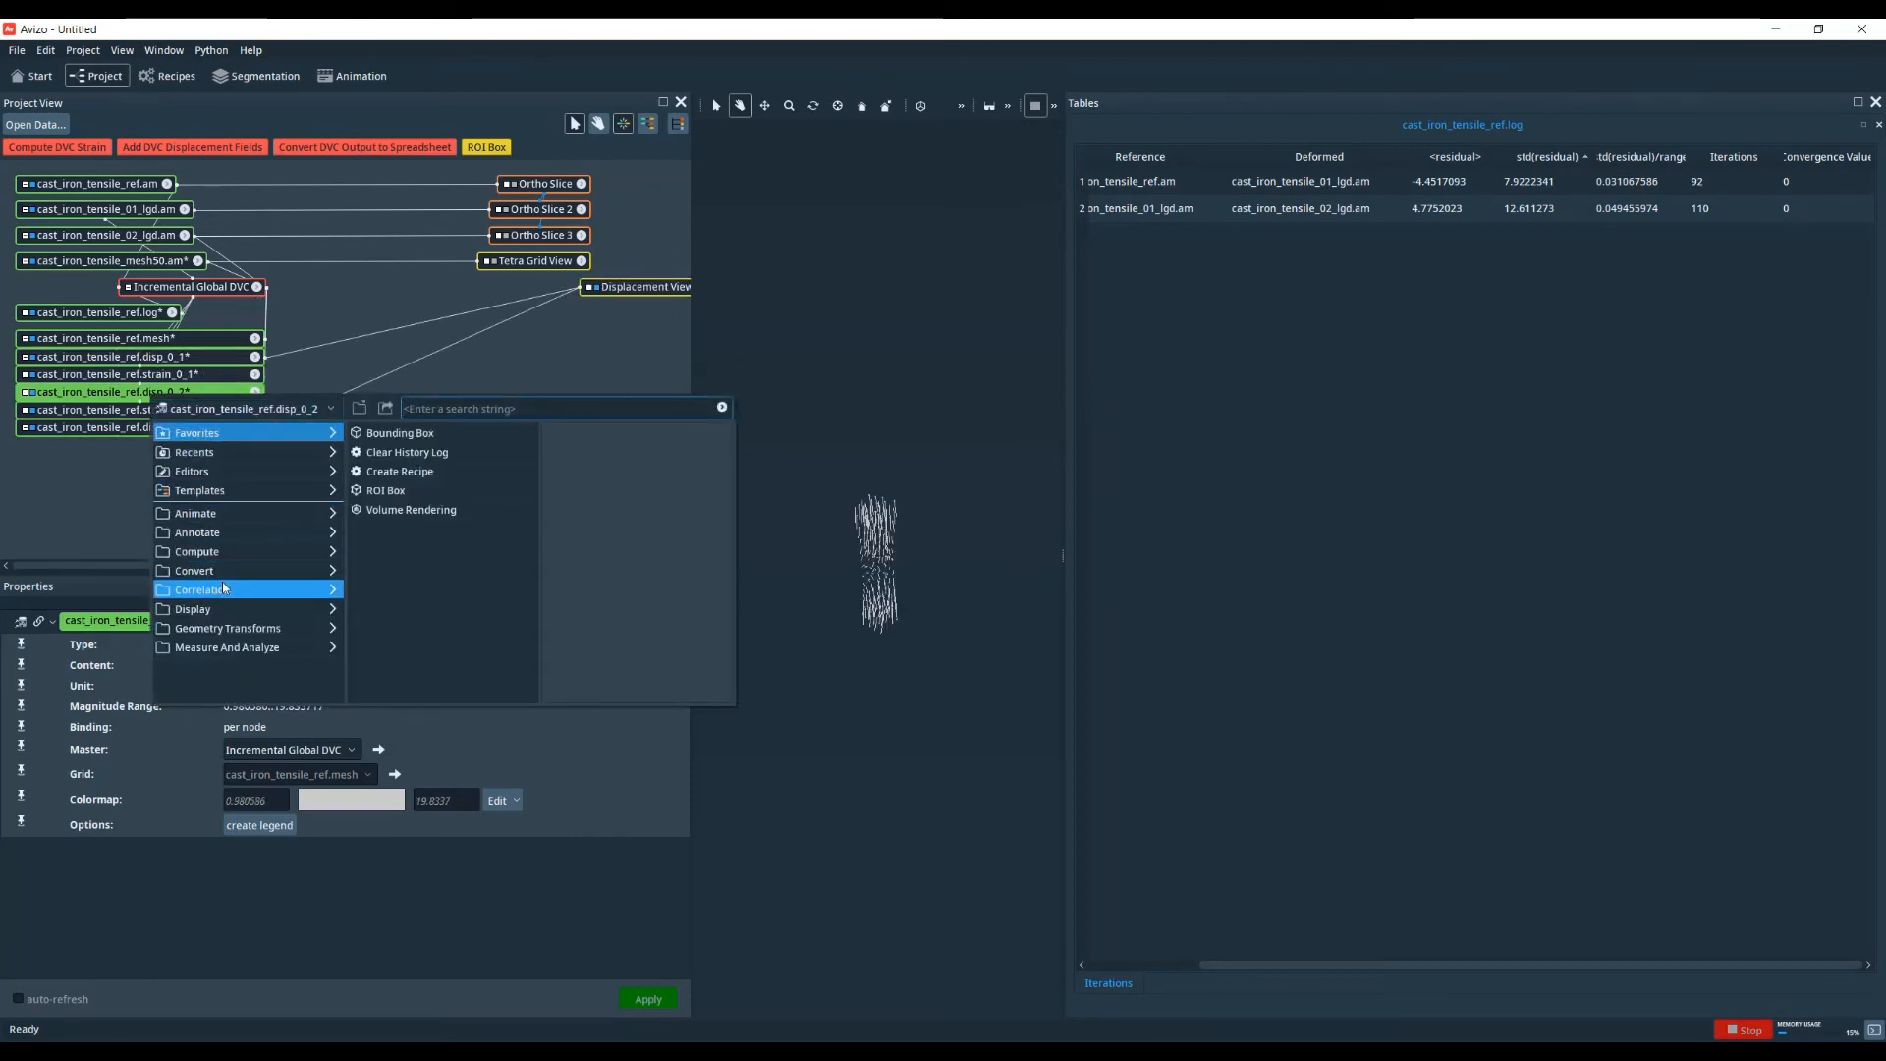
mouse_move(196, 608)
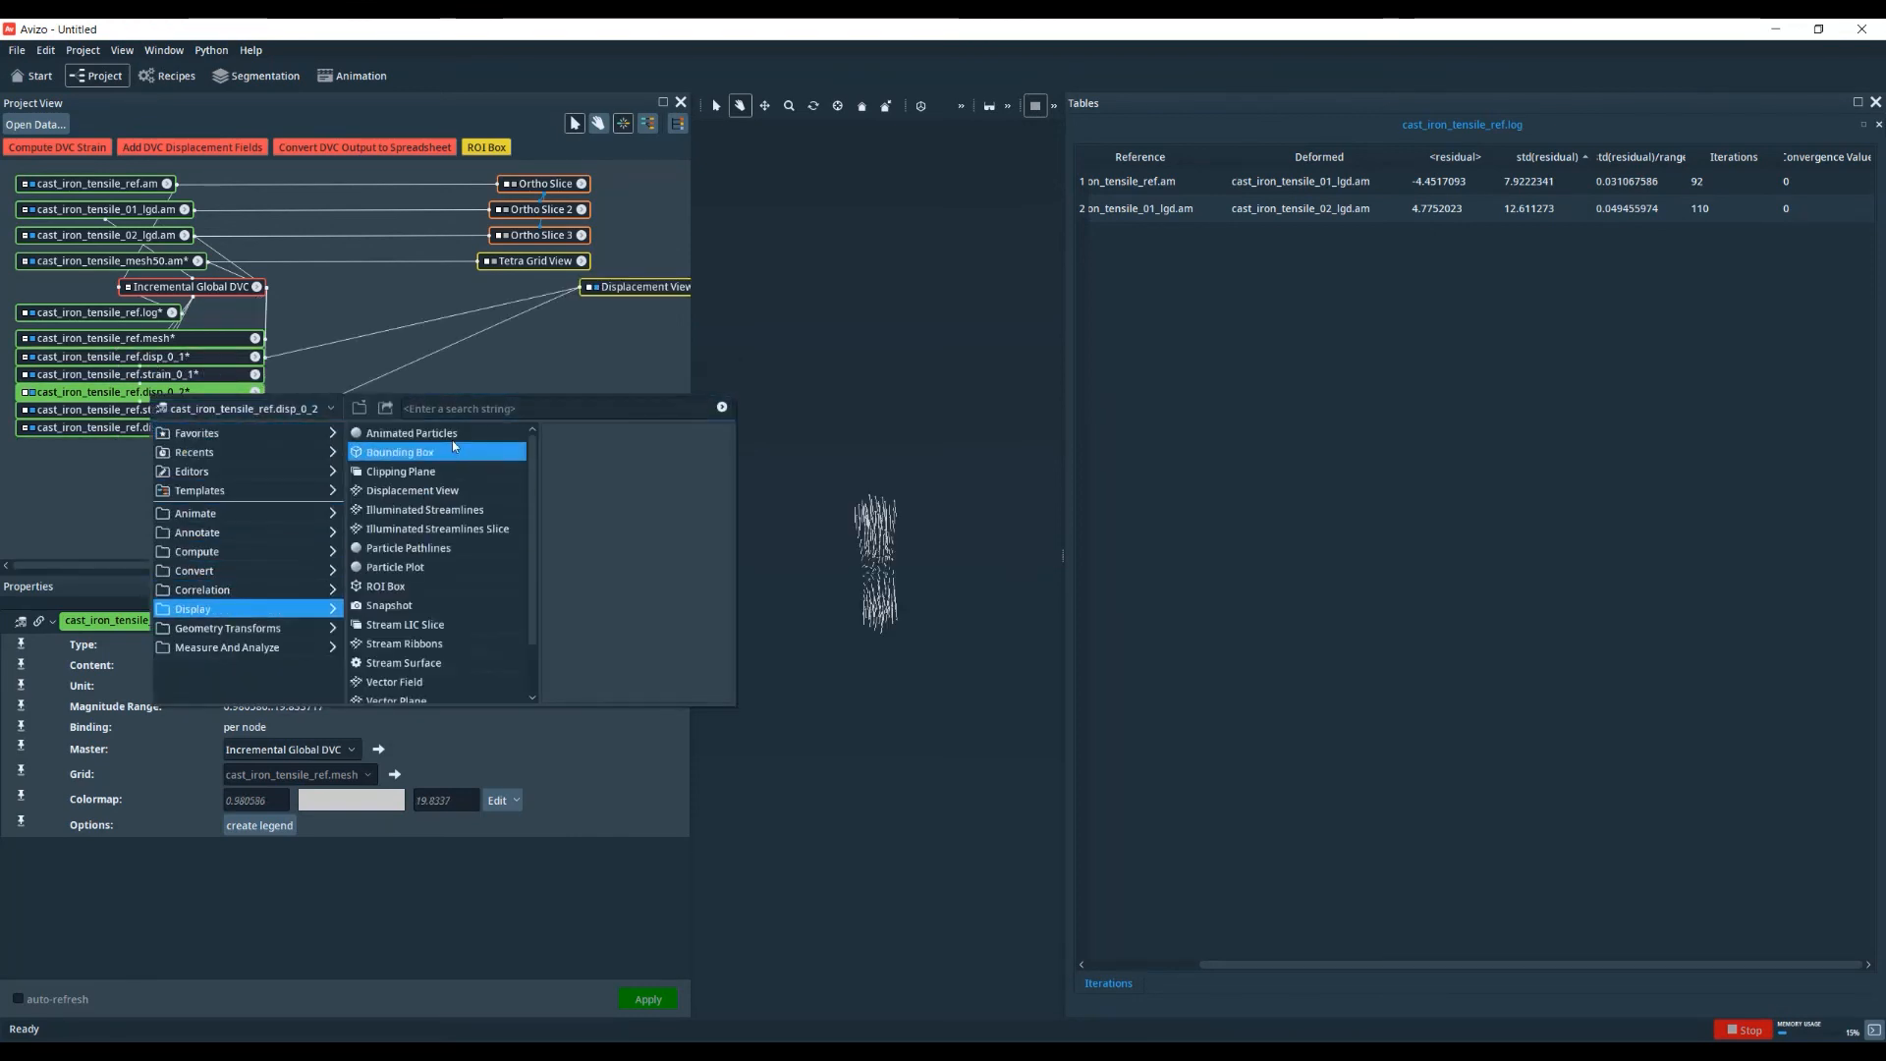
left_click(432, 490)
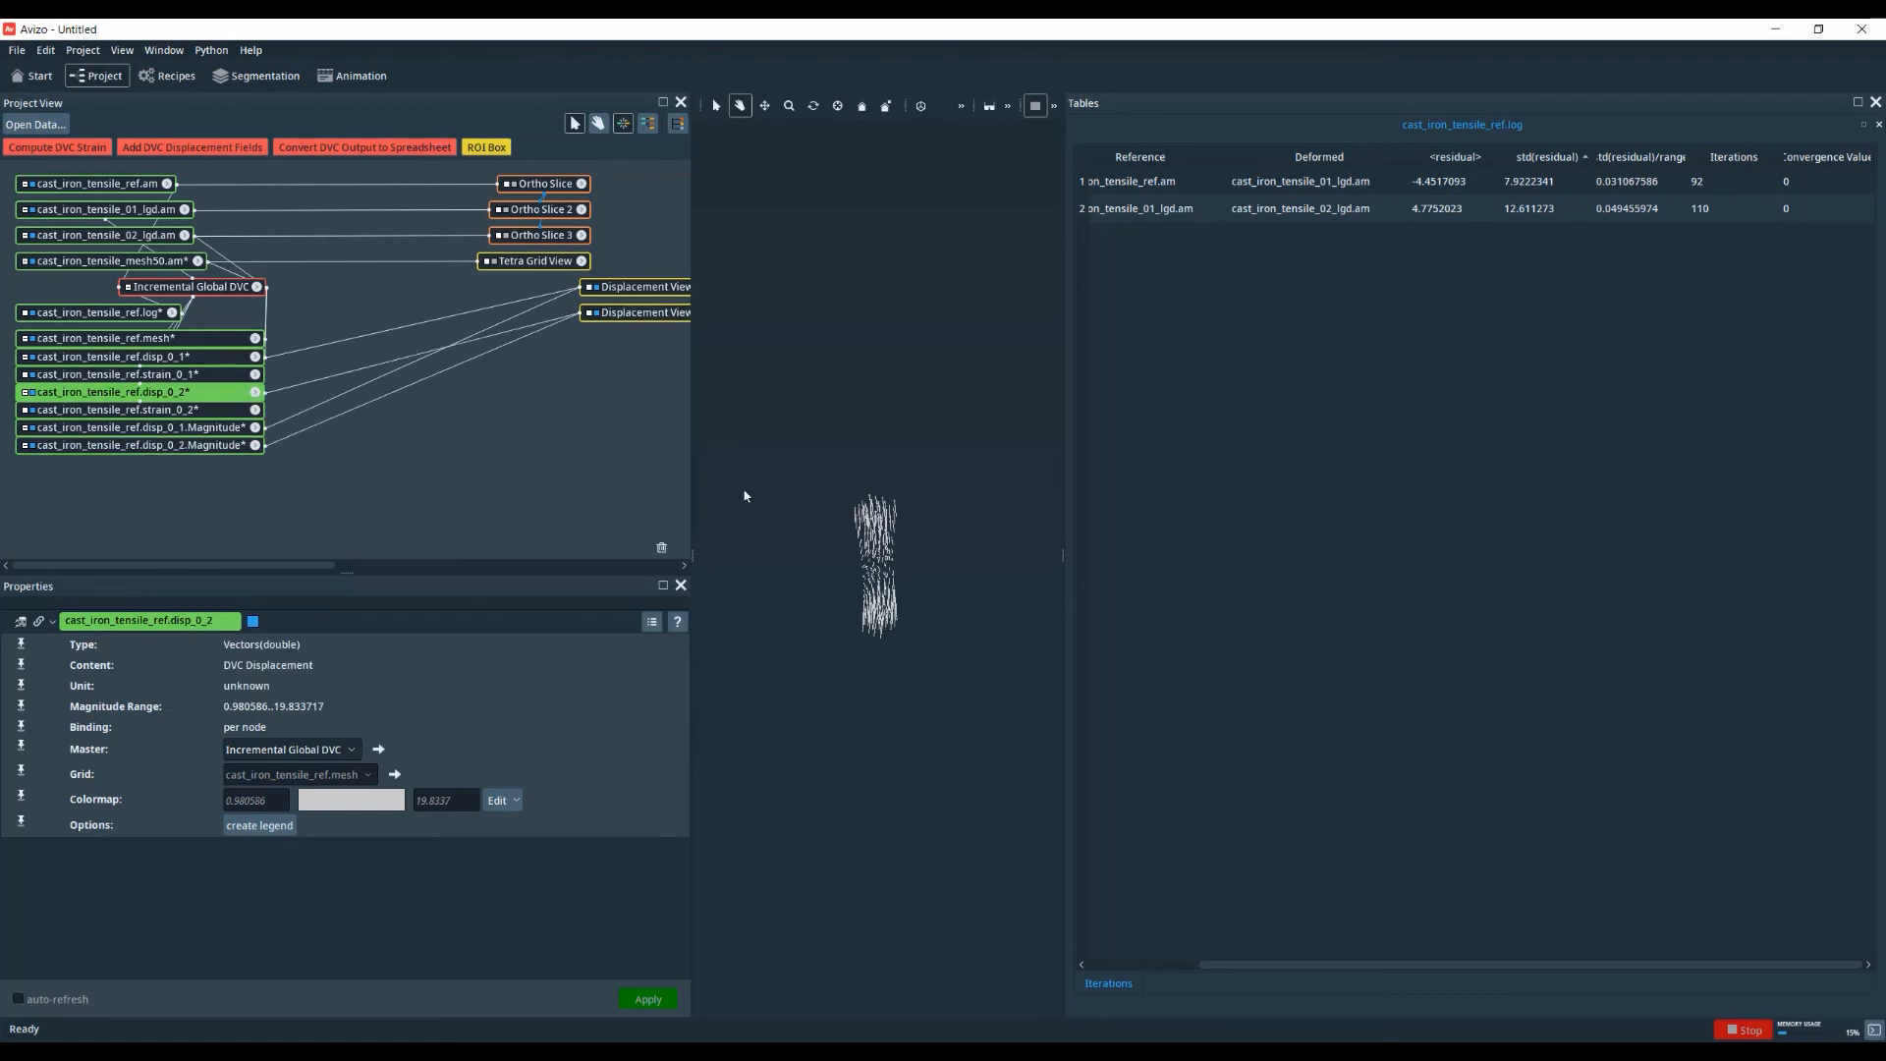
- Close the log table and change the scale of both displacement views, using 5 for Displacement View 2
left_click(1875, 102)
left_click_drag(652, 313, 567, 405)
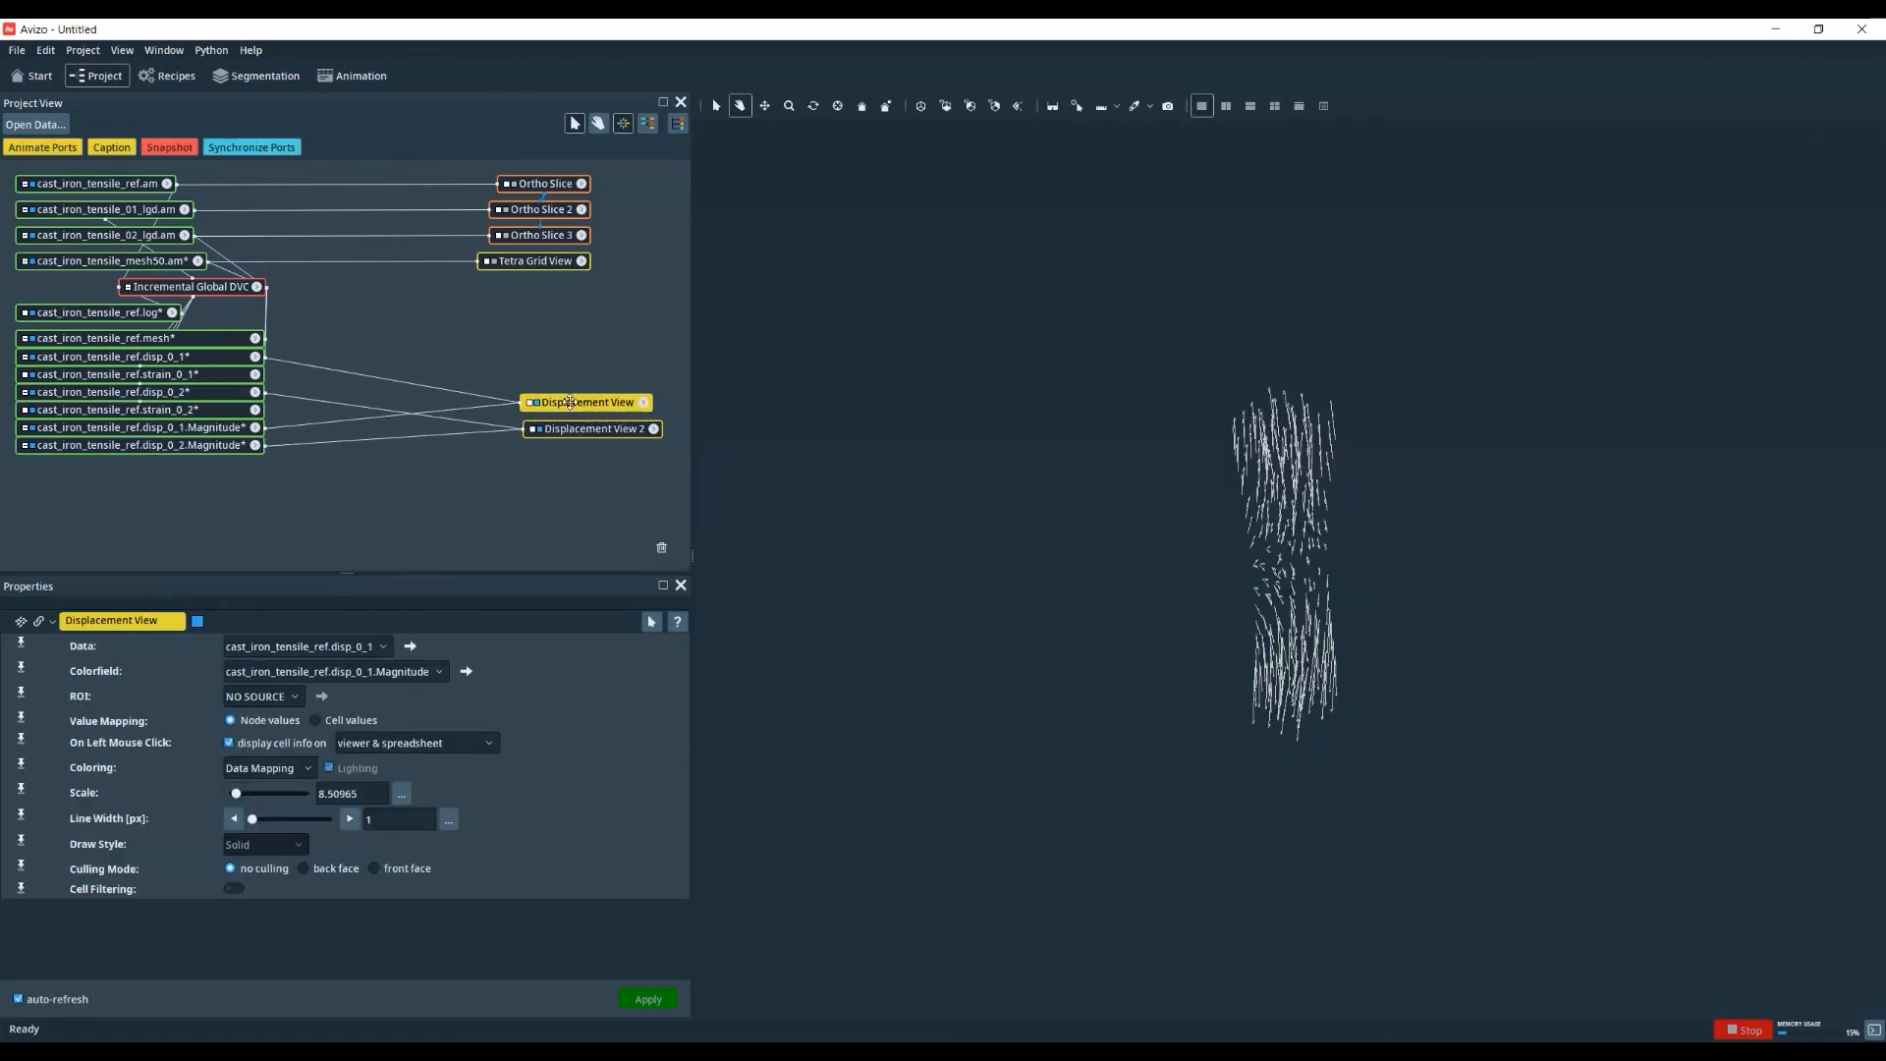
double_click(355, 794)
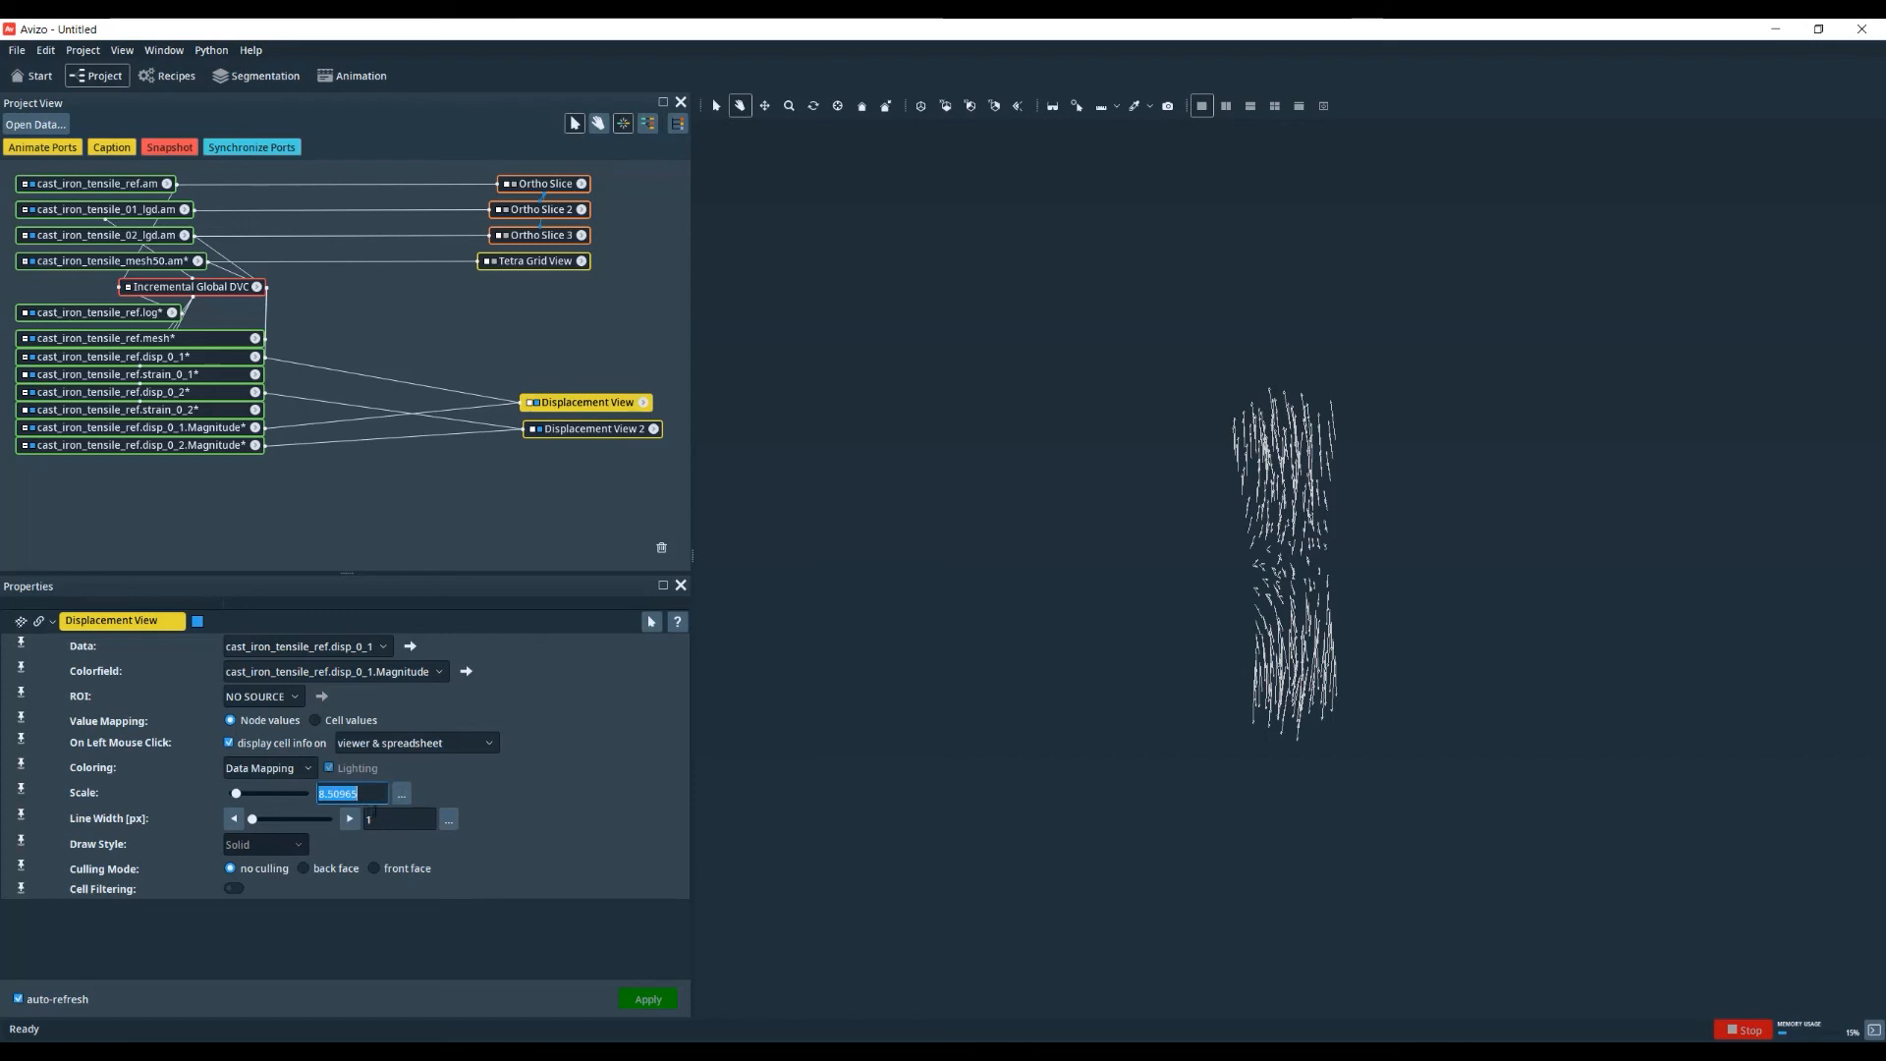
left_click(589, 429)
double_click(339, 794)
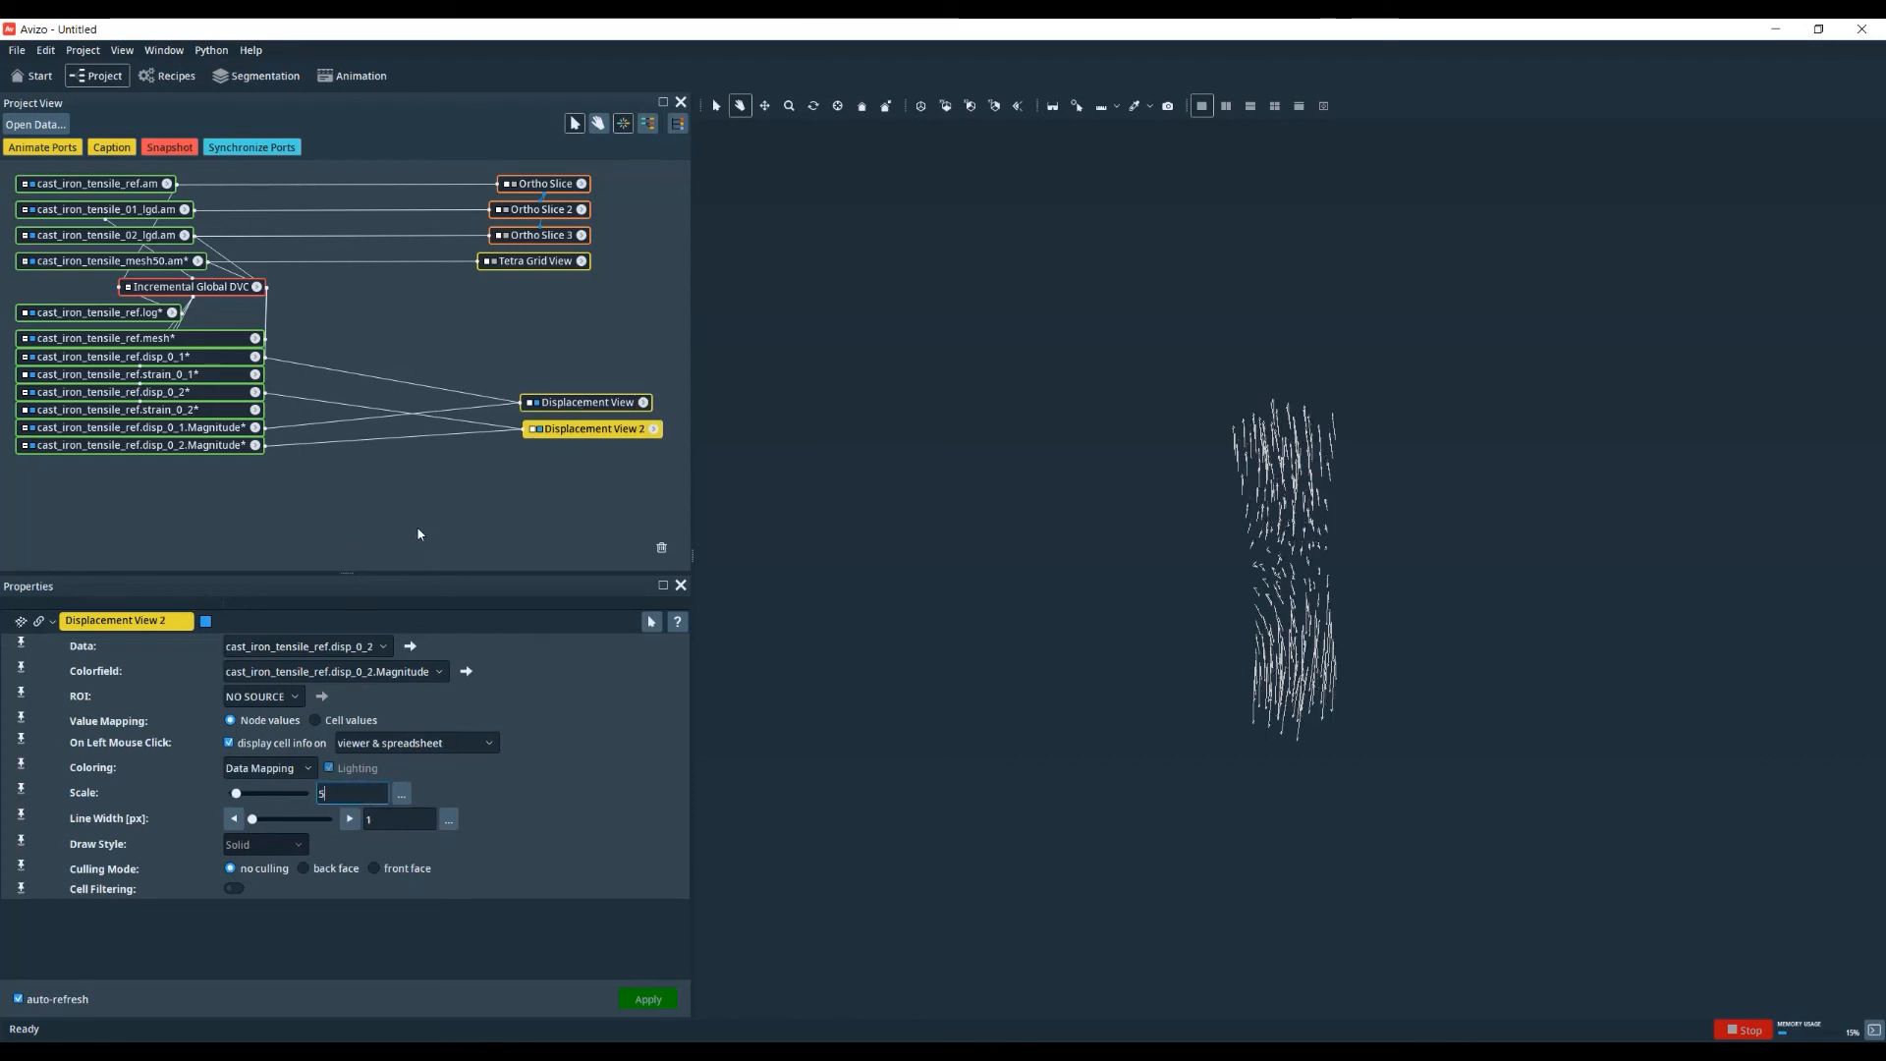
- Apply a blue-to-red rainbow colormap to the disp_0_1.Magnitude and disp_0_2.Magnitude fields
left_click(137, 427)
left_click(501, 800)
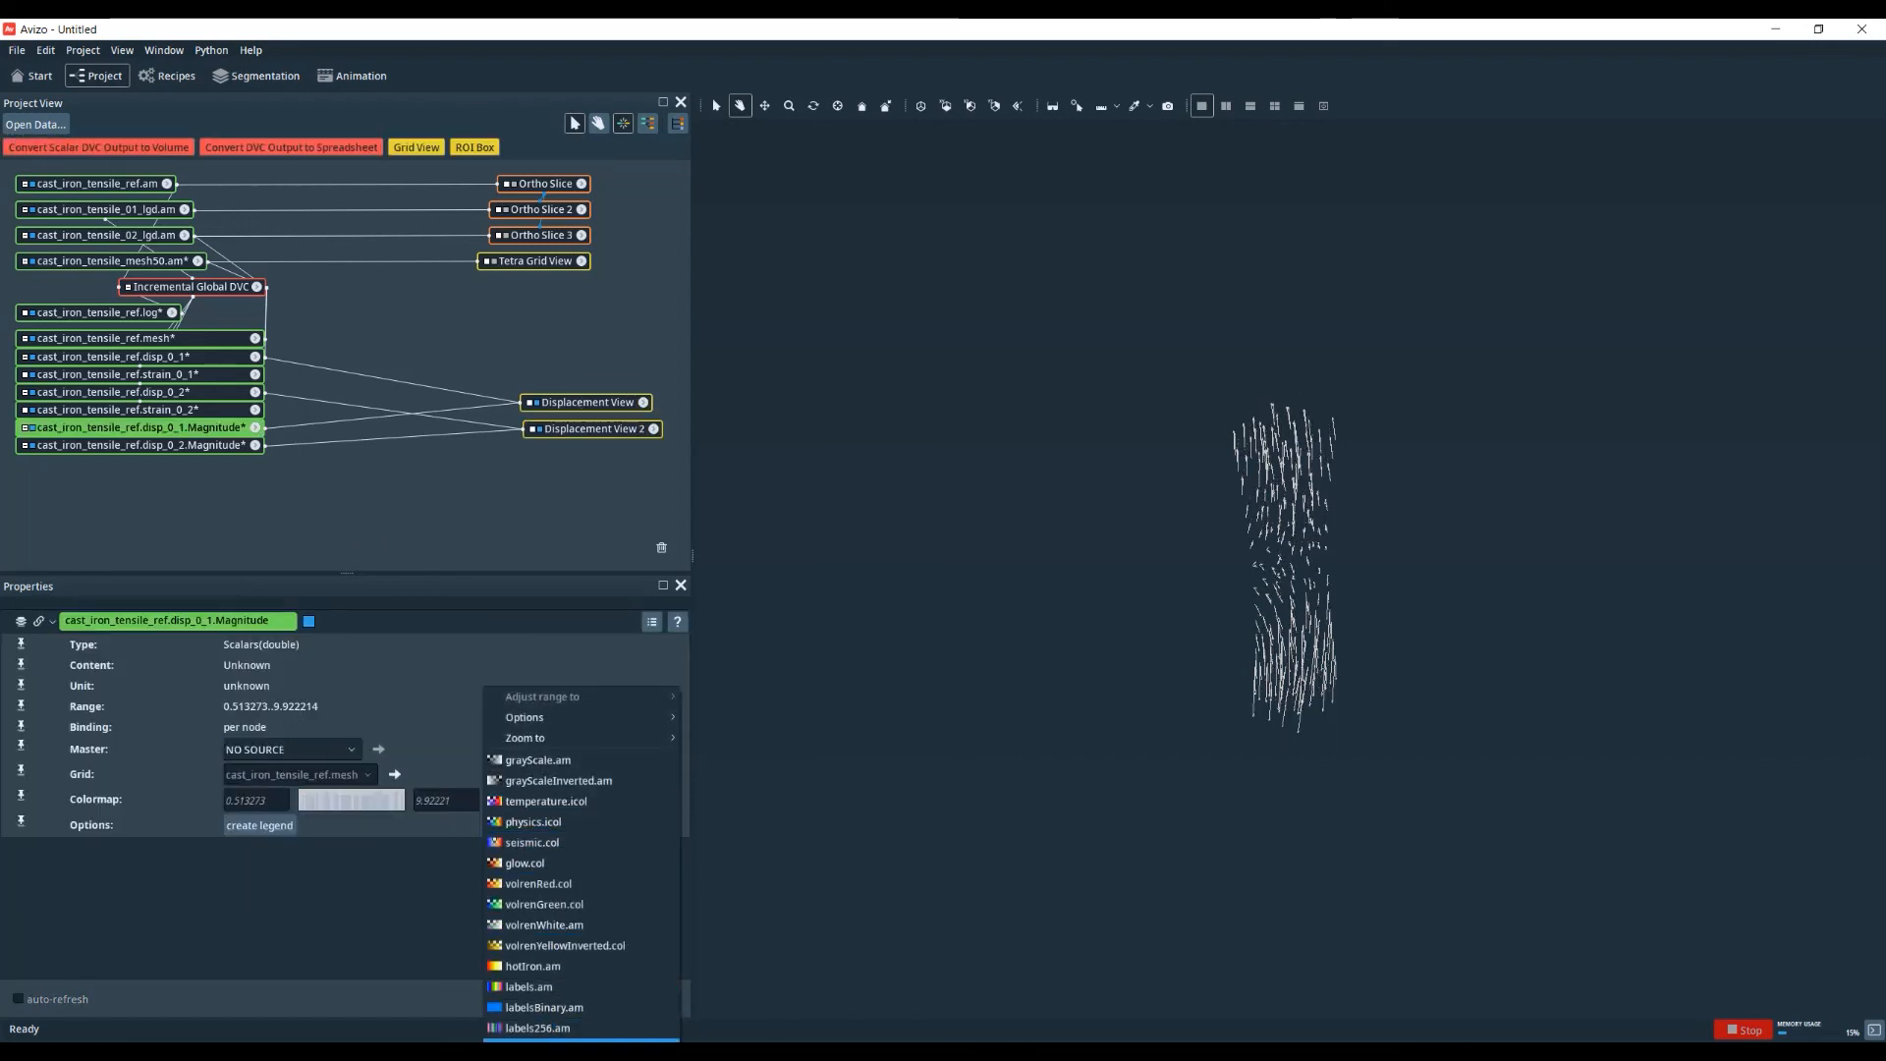
left_click(530, 1040)
left_click(187, 446)
left_click(500, 801)
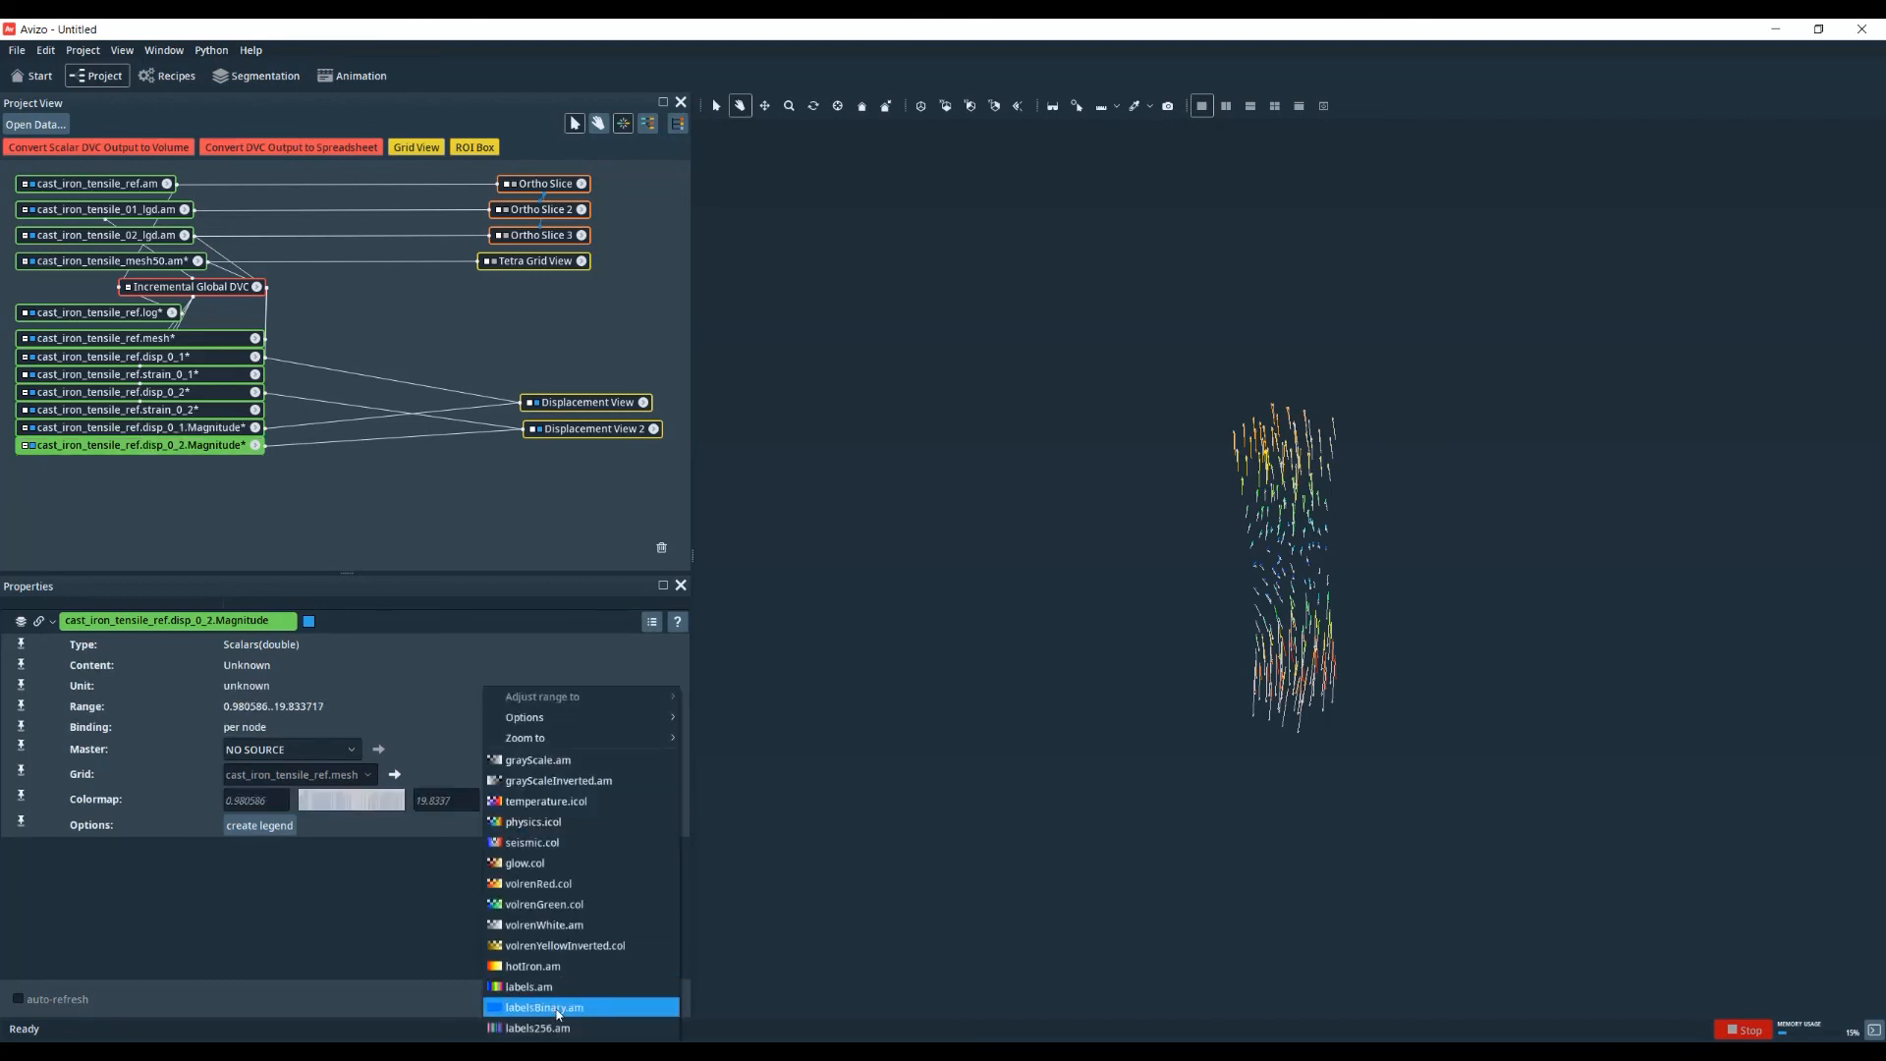
left_click(550, 989)
left_click_drag(1407, 702, 996, 622)
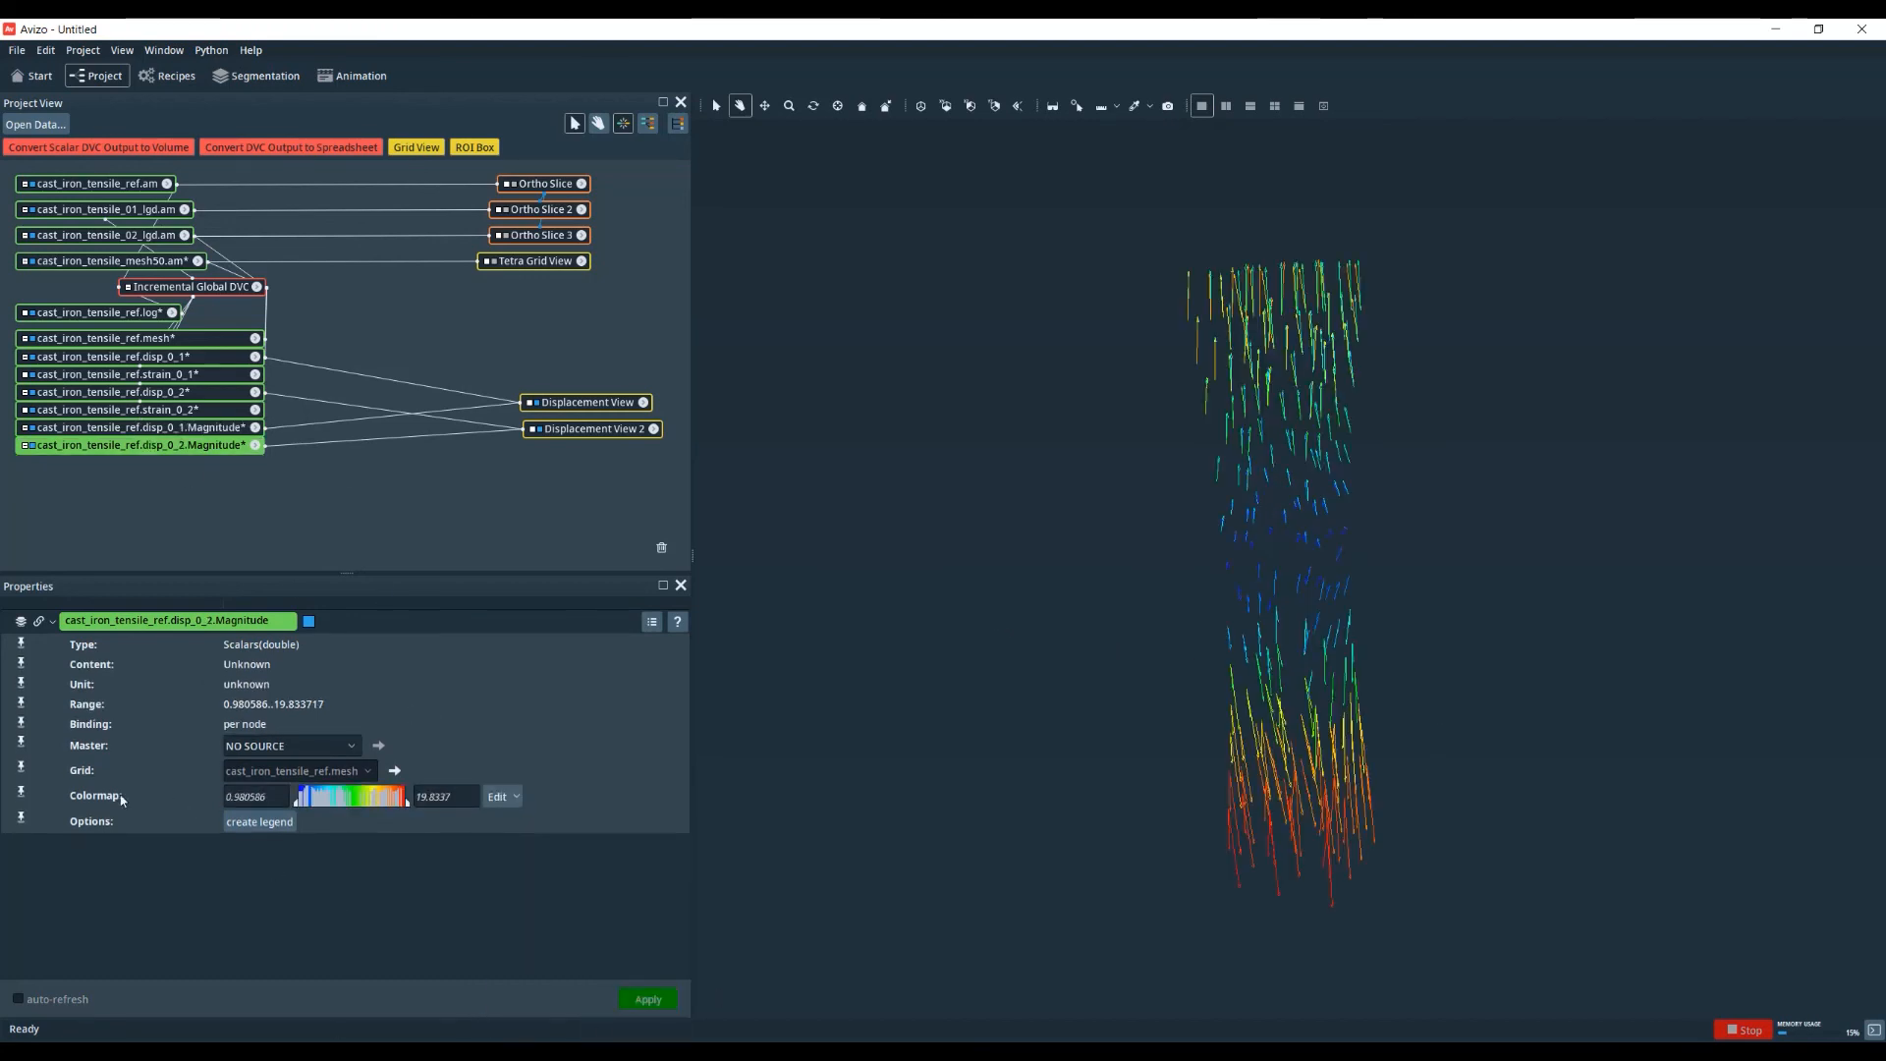
- Link the disp_0_2.Magnitude colormap to that of disp_0_1.Magnitude and adjust the shared range to disp_0_2.Magnitude
left_click(38, 621)
left_click_drag(39, 793, 208, 433)
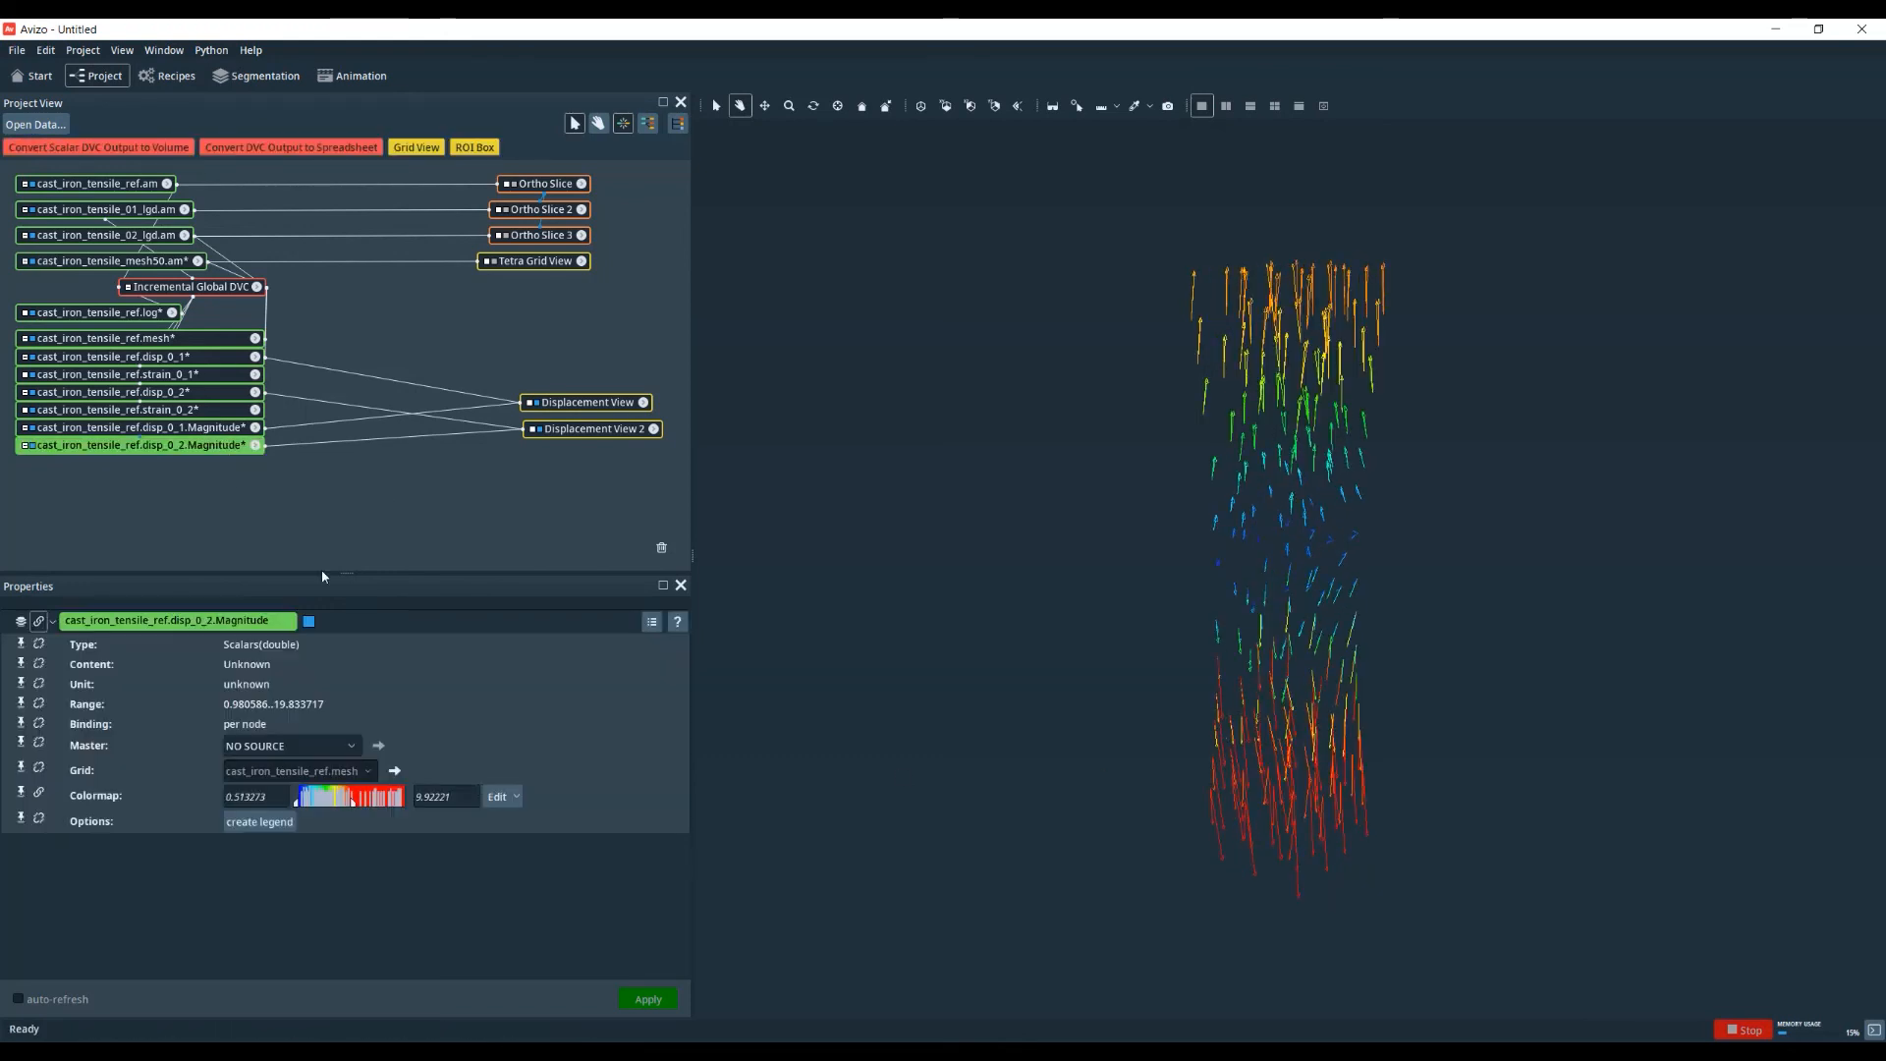
left_click(501, 797)
mouse_move(629, 696)
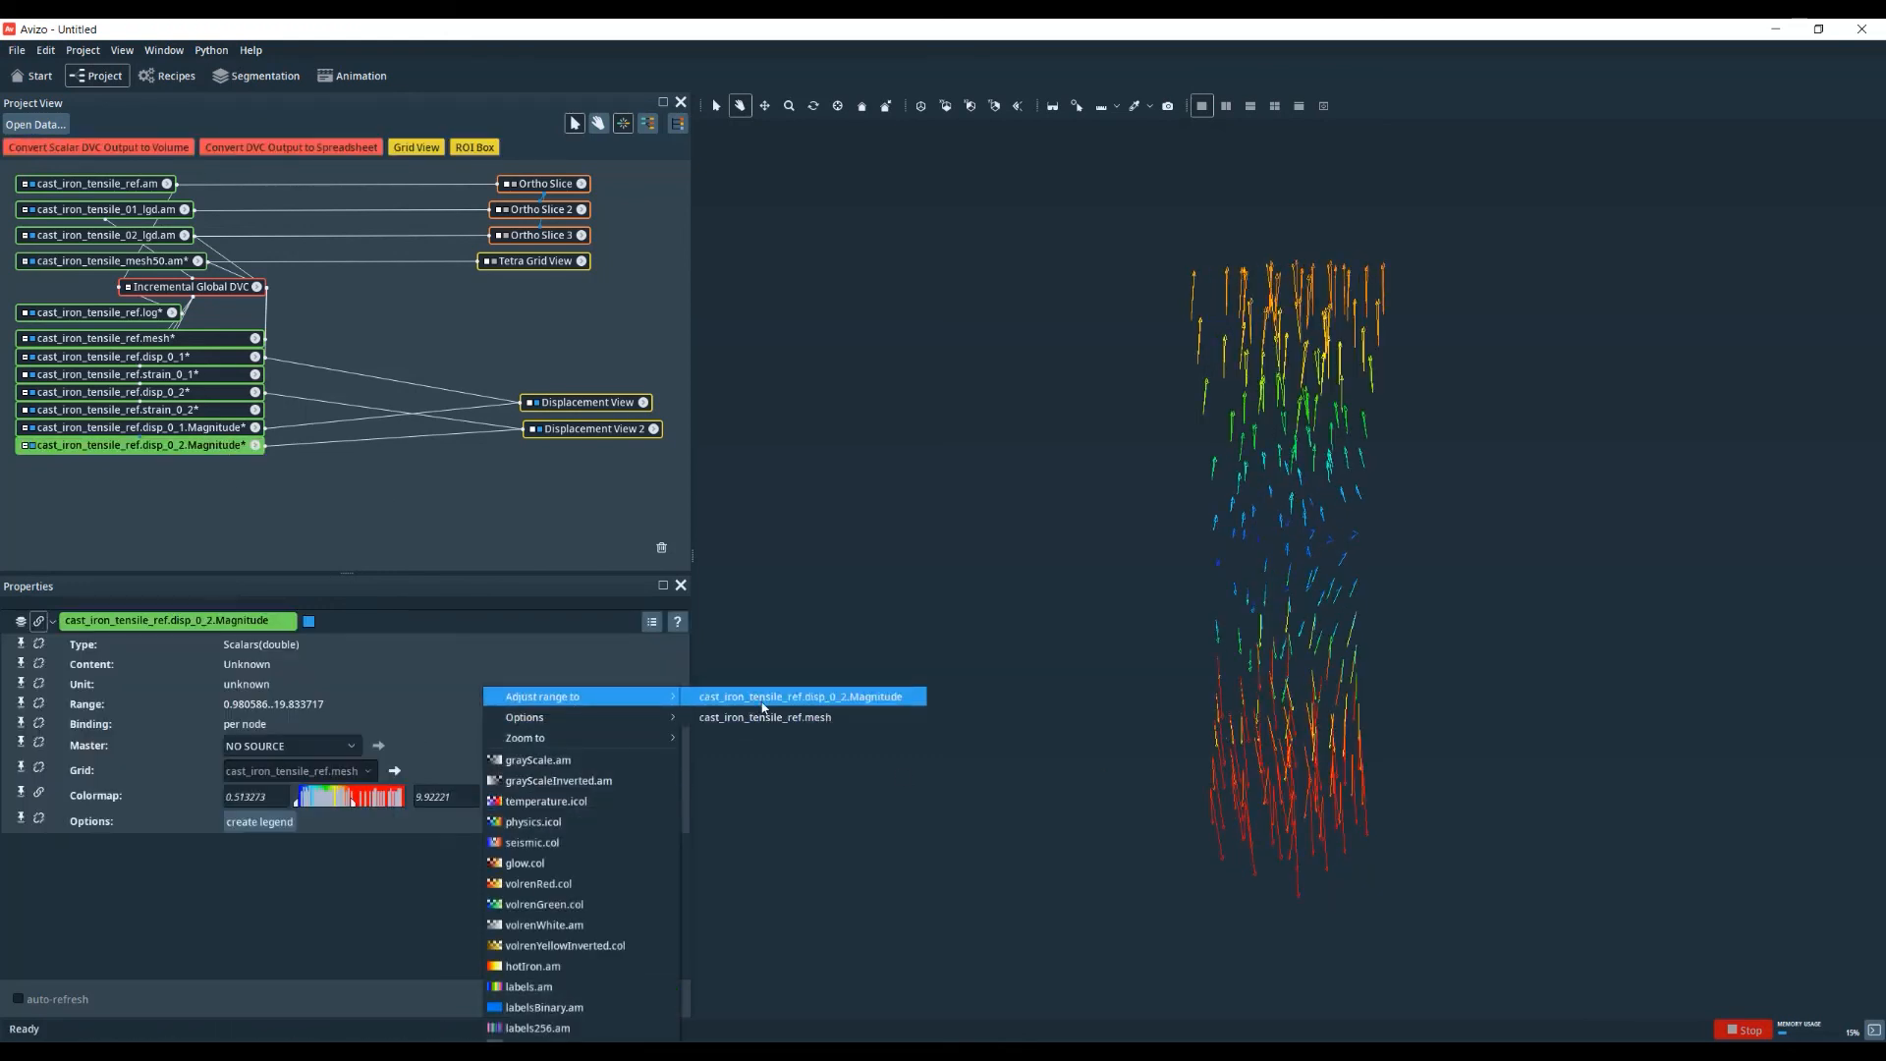
left_click(749, 697)
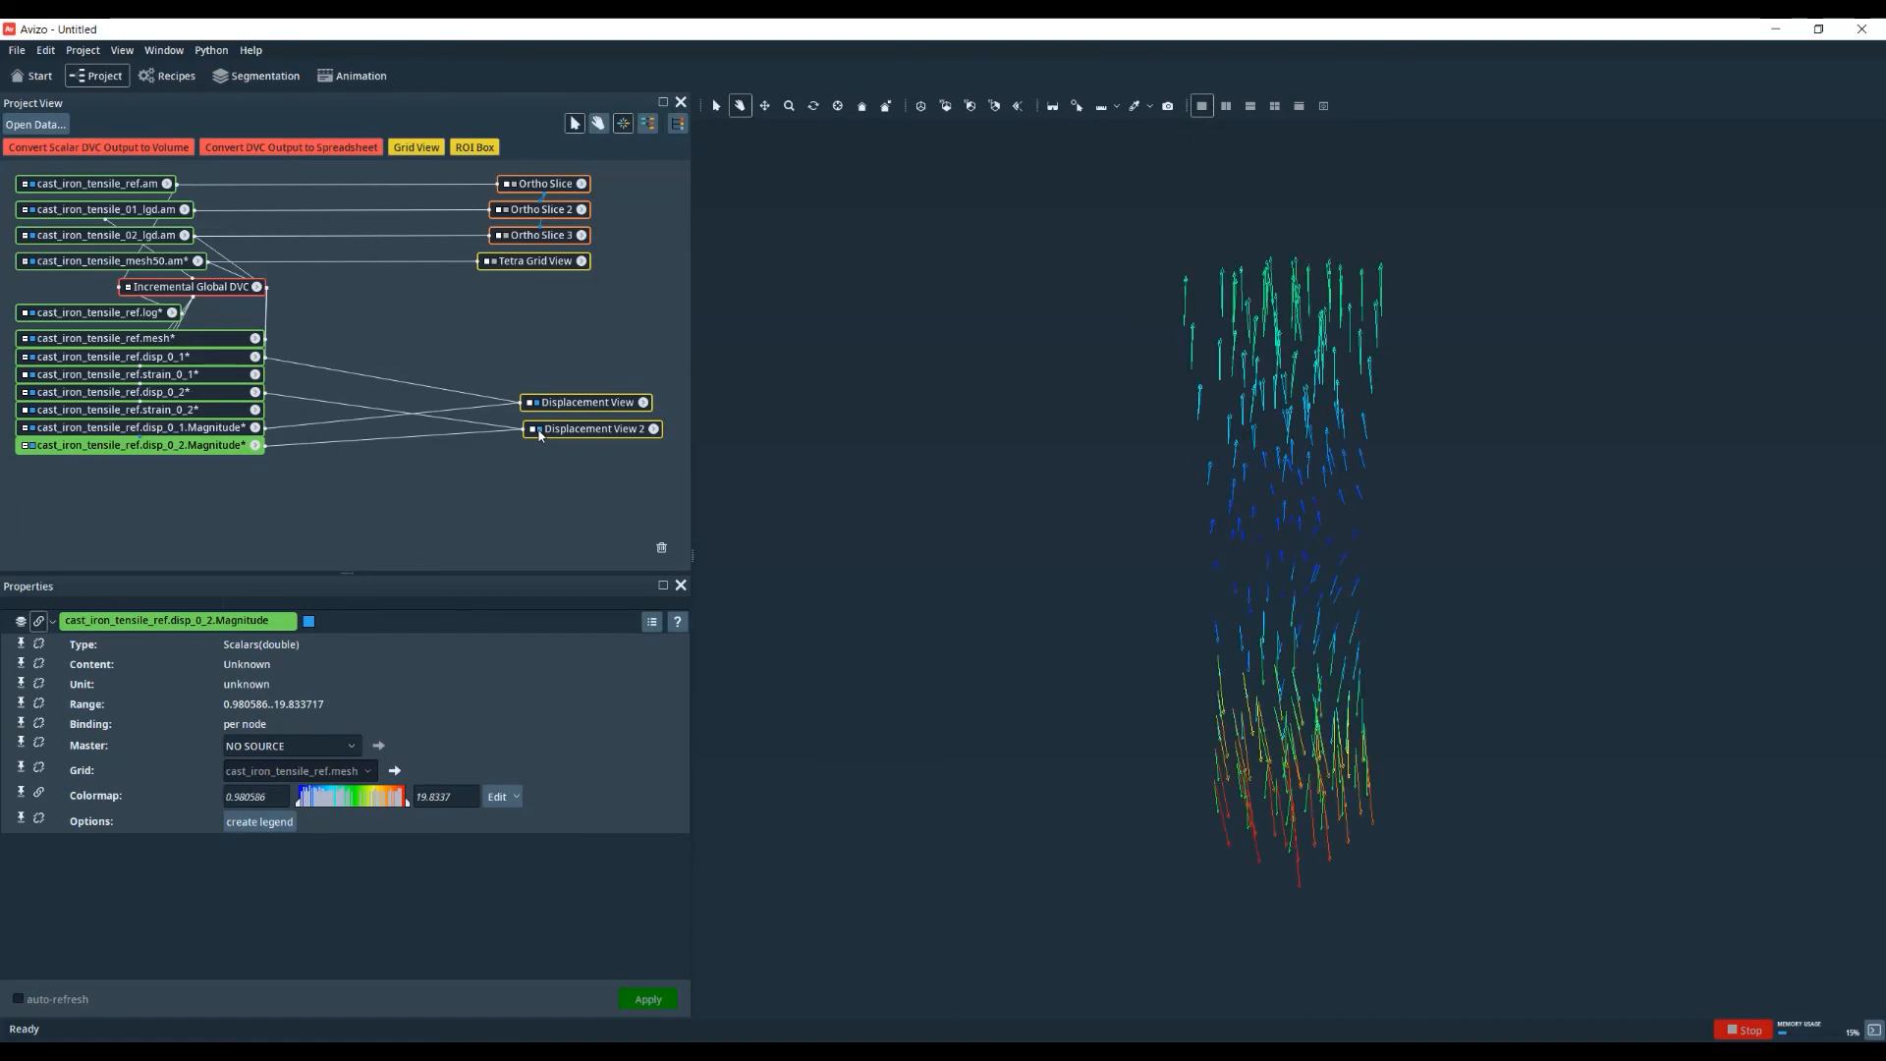